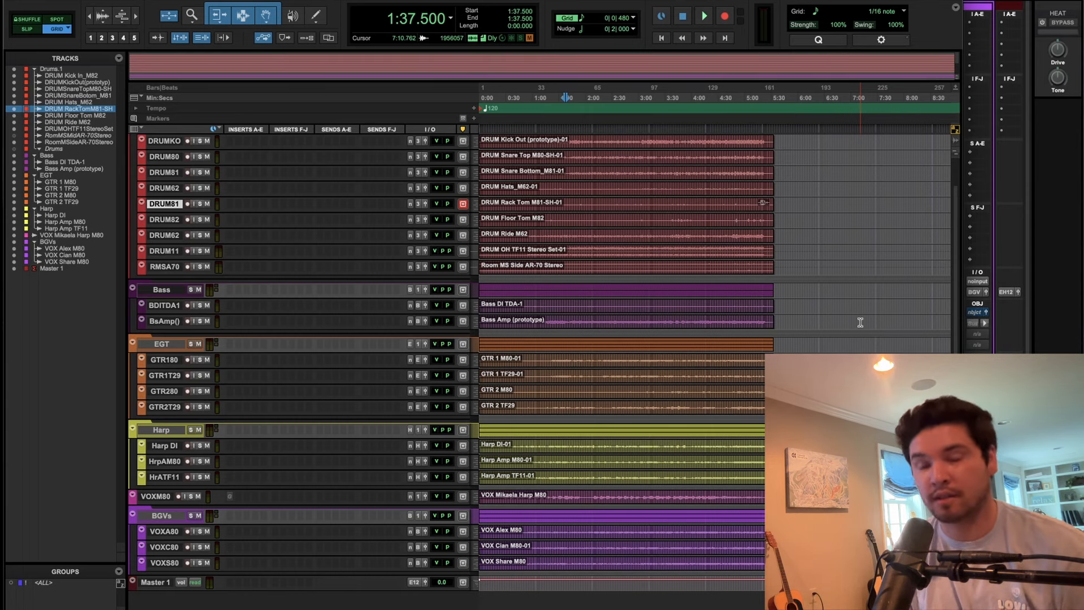
scroll(751, 299, up, 2)
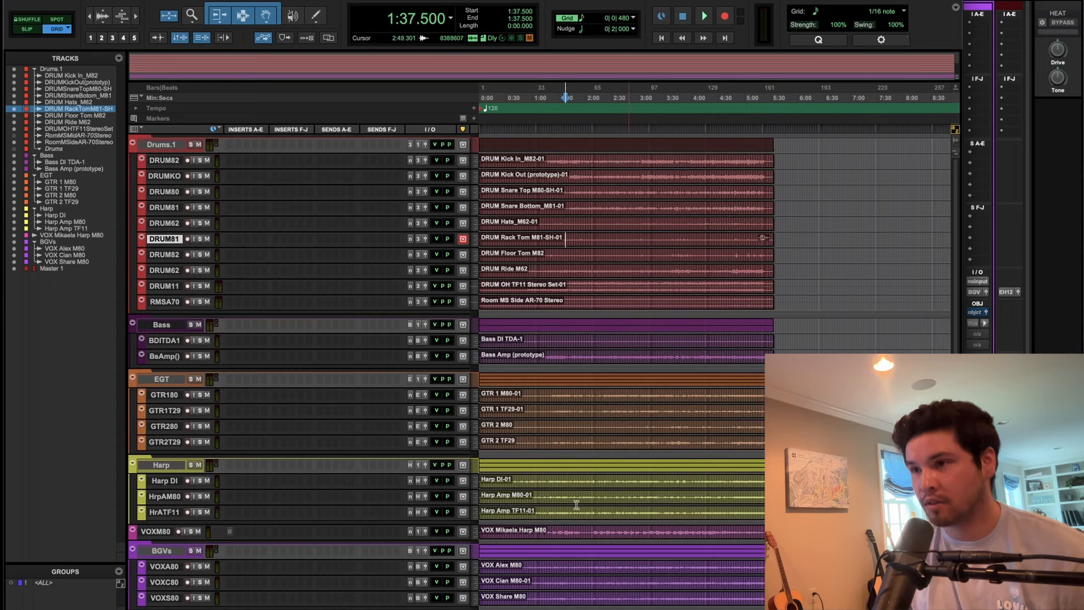
scroll(542, 522, down, 3)
scroll(546, 246, up, 3)
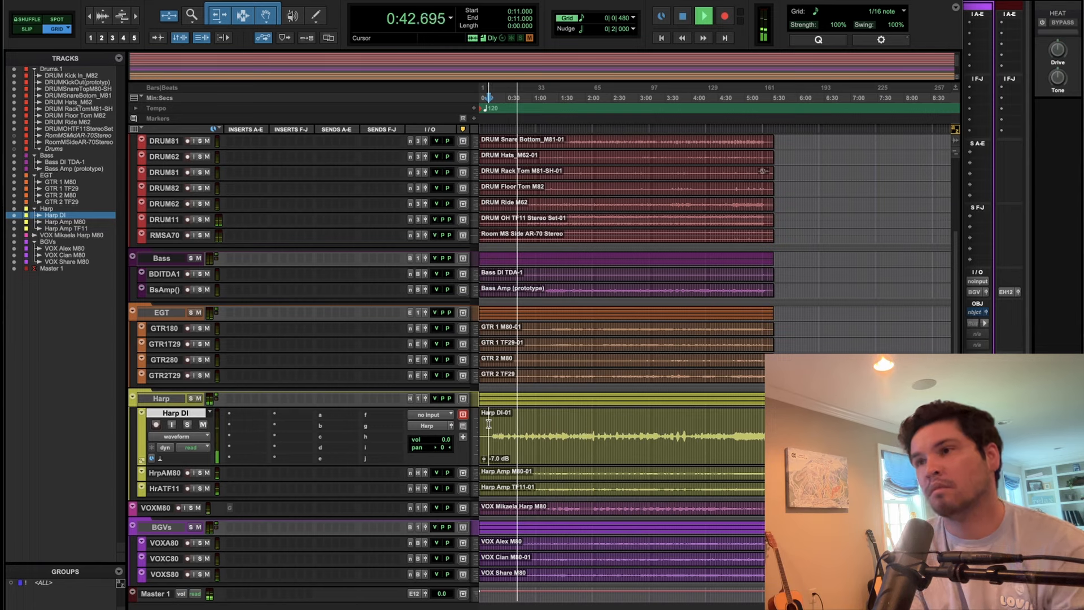
Increase the track heights of the Bass folder and the lead vocal track during playback.
scroll(557, 380, up, 4)
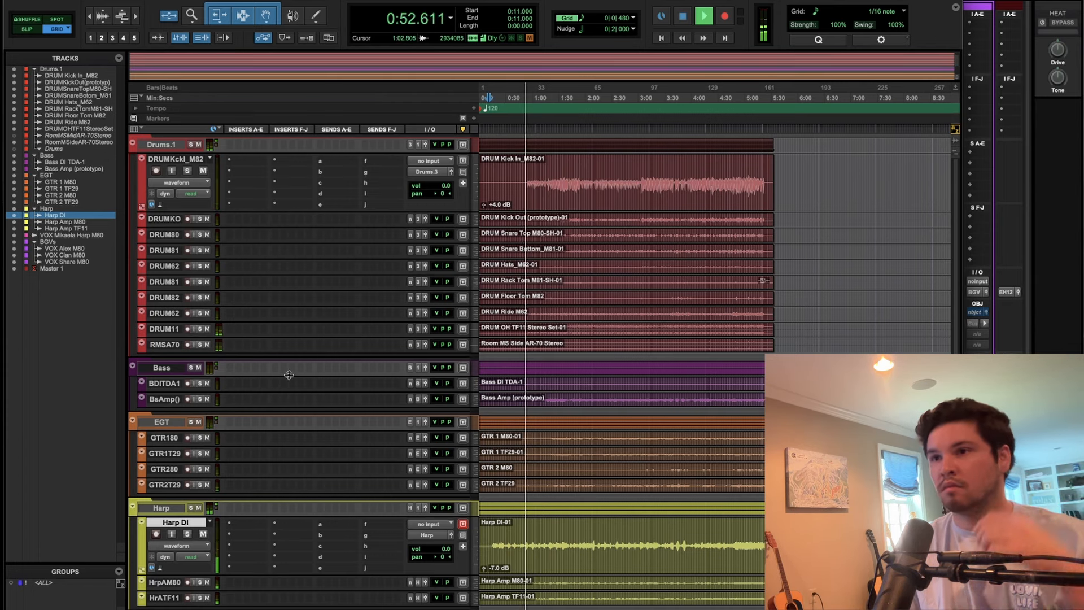
drag(289, 375, 298, 410)
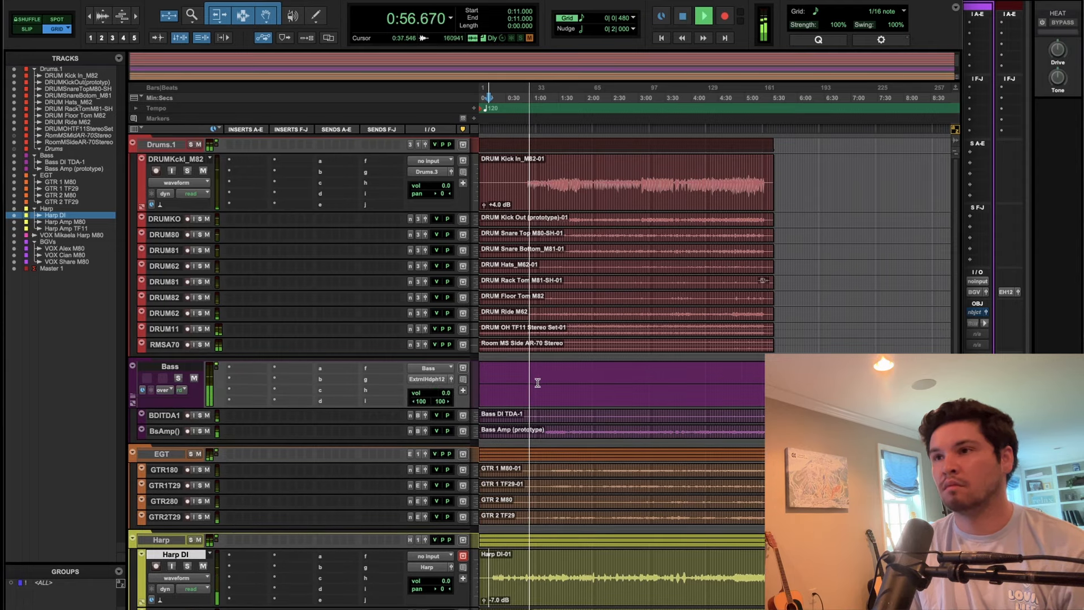
scroll(539, 382, down, 4)
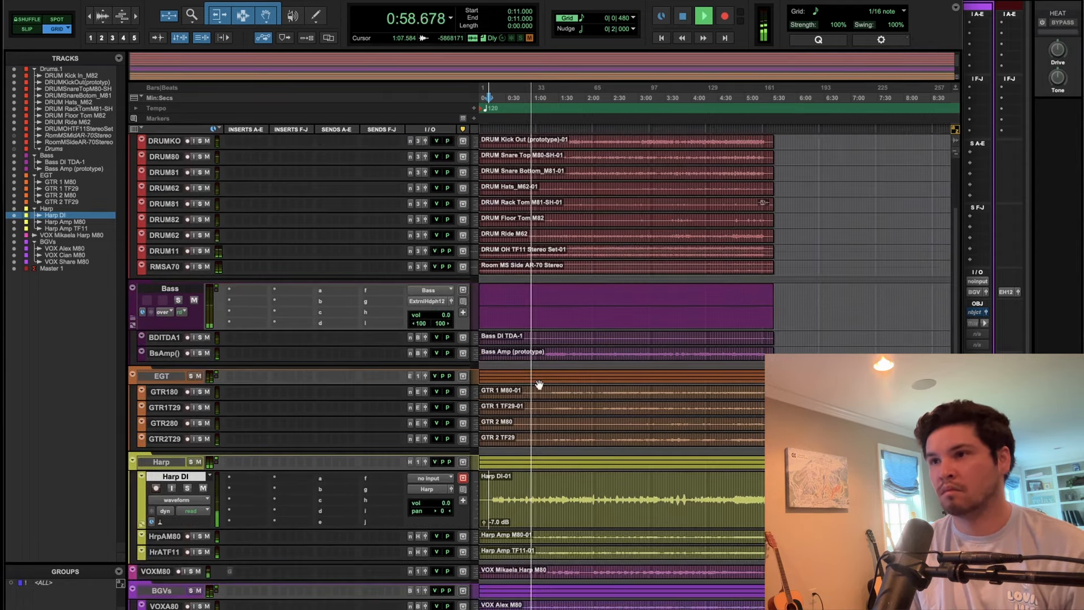
scroll(539, 384, down, 1)
scroll(539, 385, down, 1)
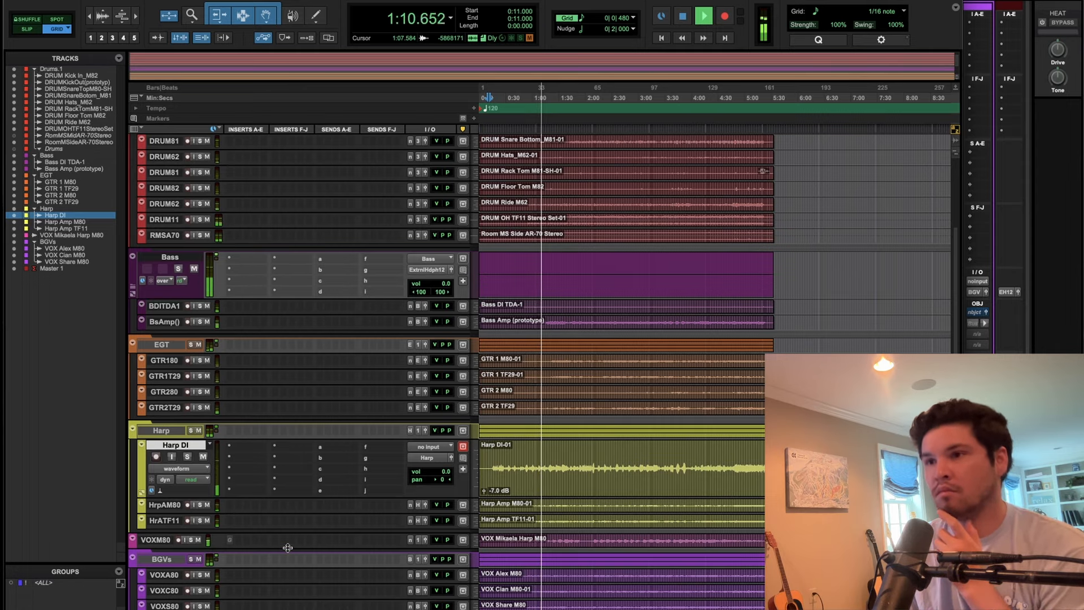
drag(287, 547, 289, 569)
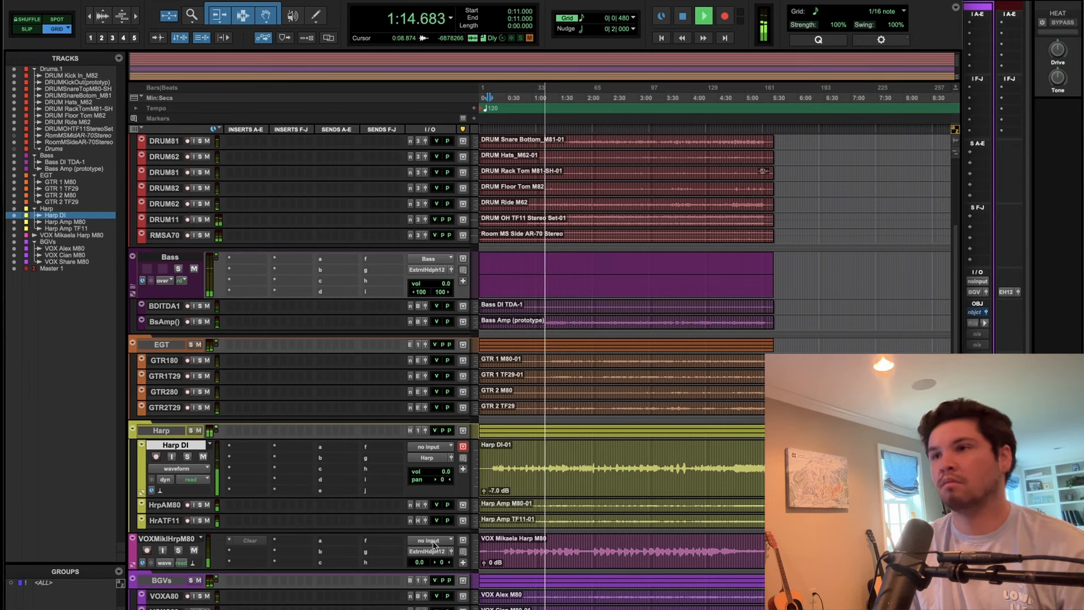
Increase the track height of the Drums.1 folder and stop playback.
scroll(391, 536, up, 3)
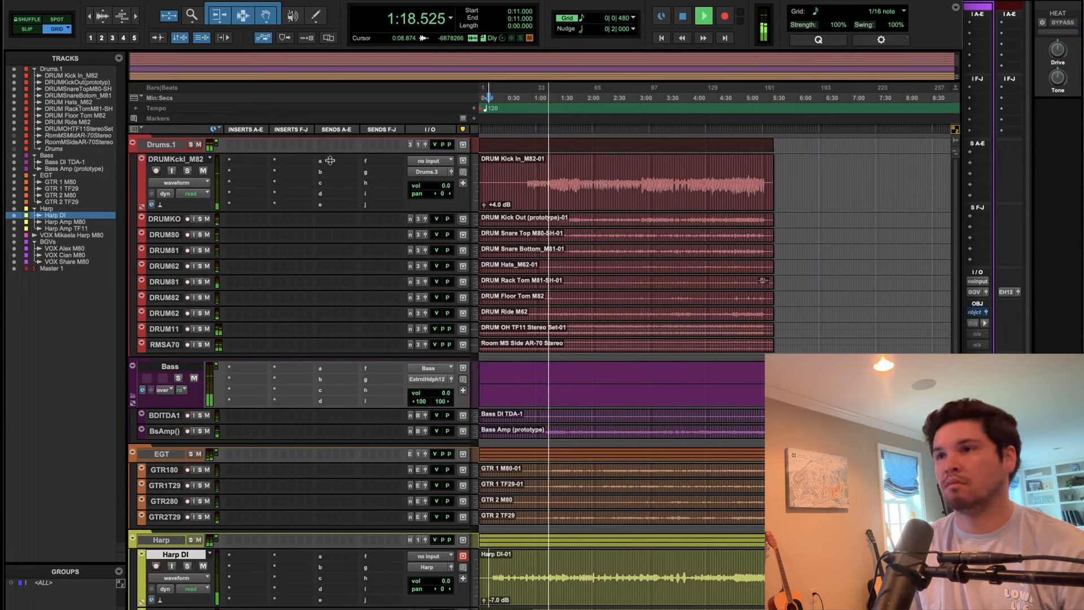
drag(325, 152, 326, 195)
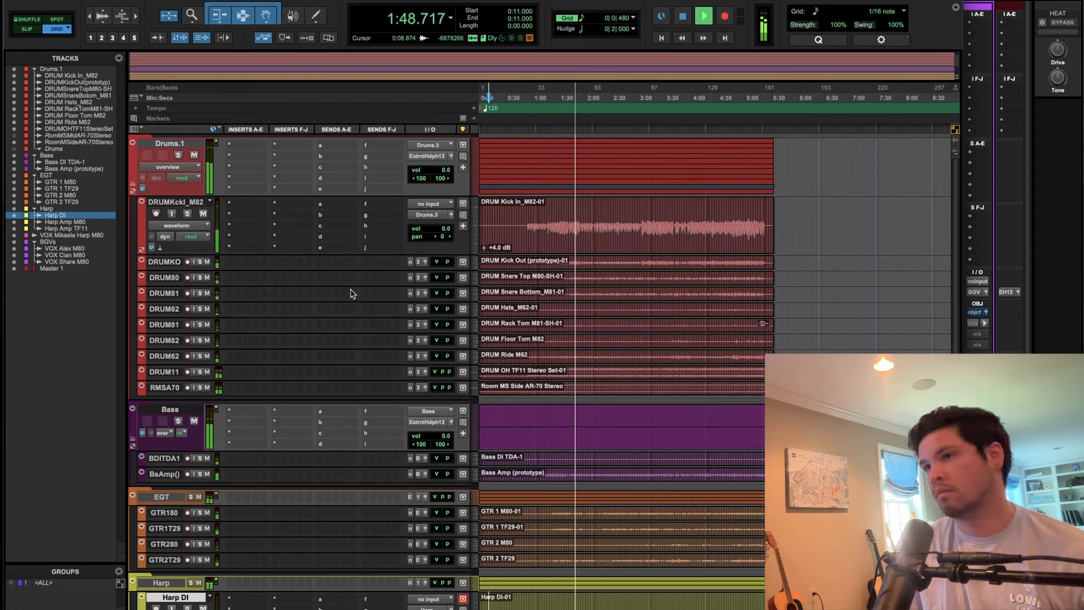
key(space)
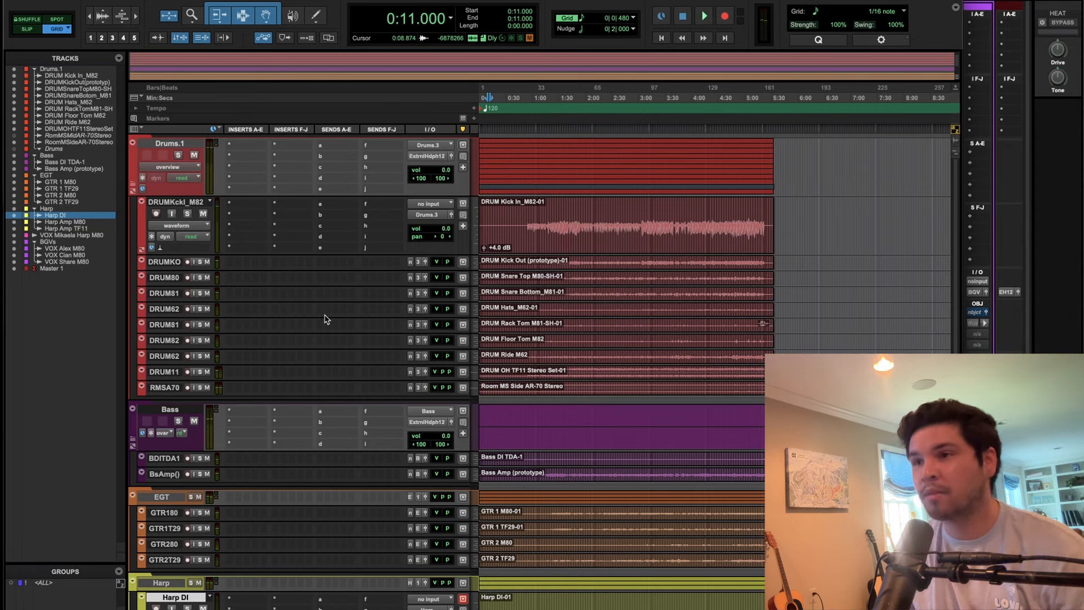
scroll(325, 314, down, 5)
scroll(325, 323, down, 2)
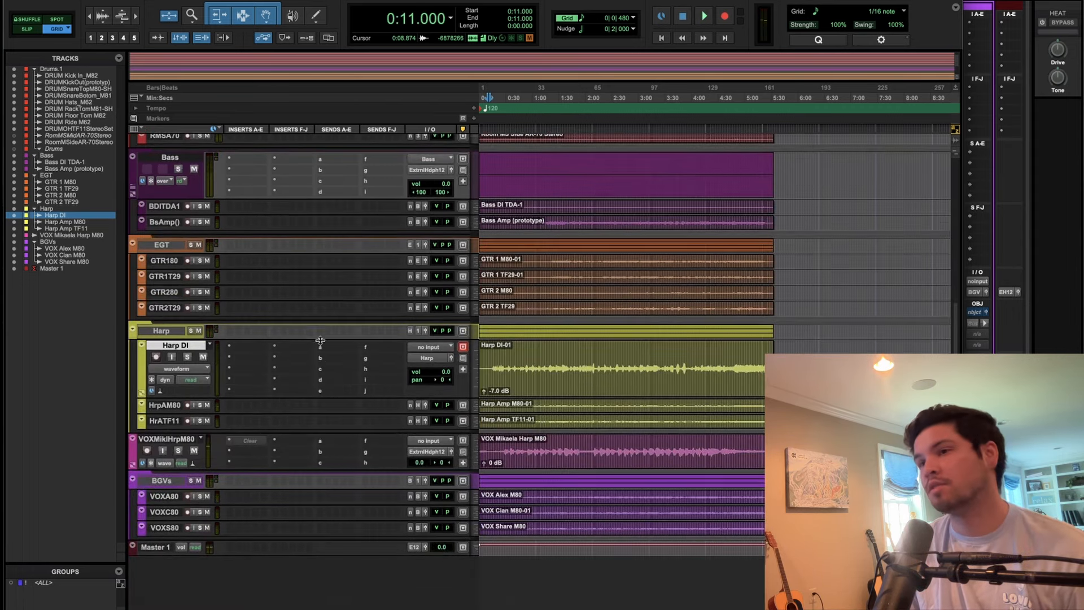
scroll(343, 373, up, 7)
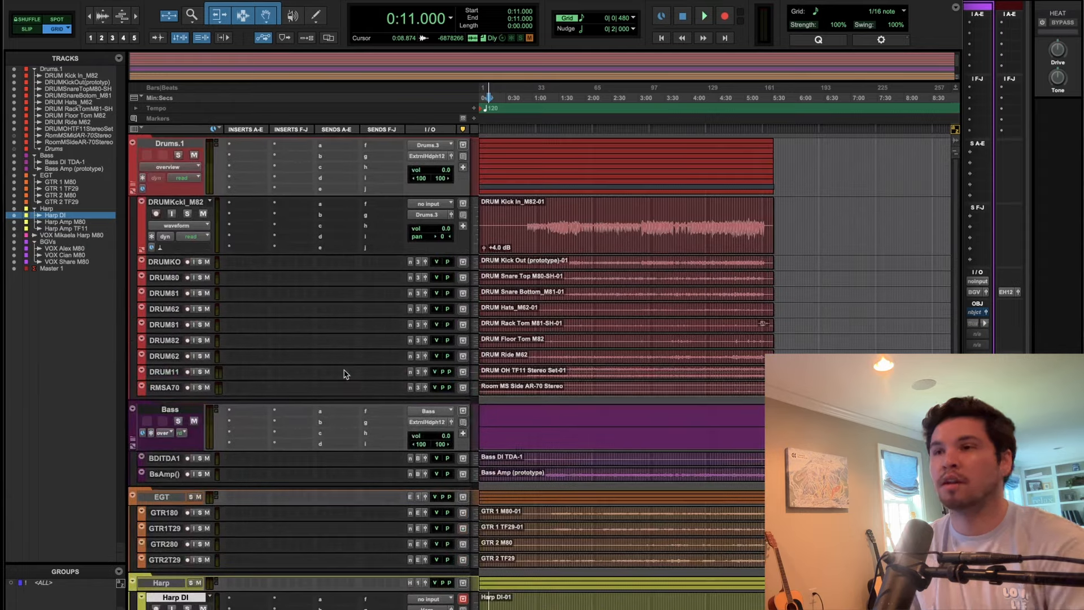
Listen to the lead vocal track soloed from 0:19.750, stop playback and clear its solo.
scroll(343, 374, down, 5)
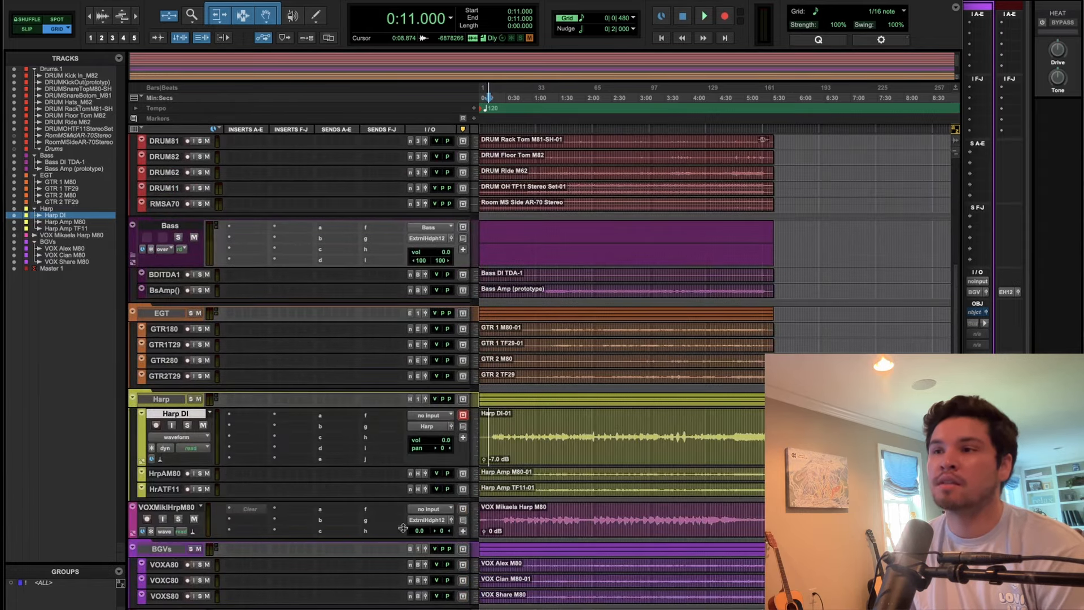
click(178, 518)
click(494, 507)
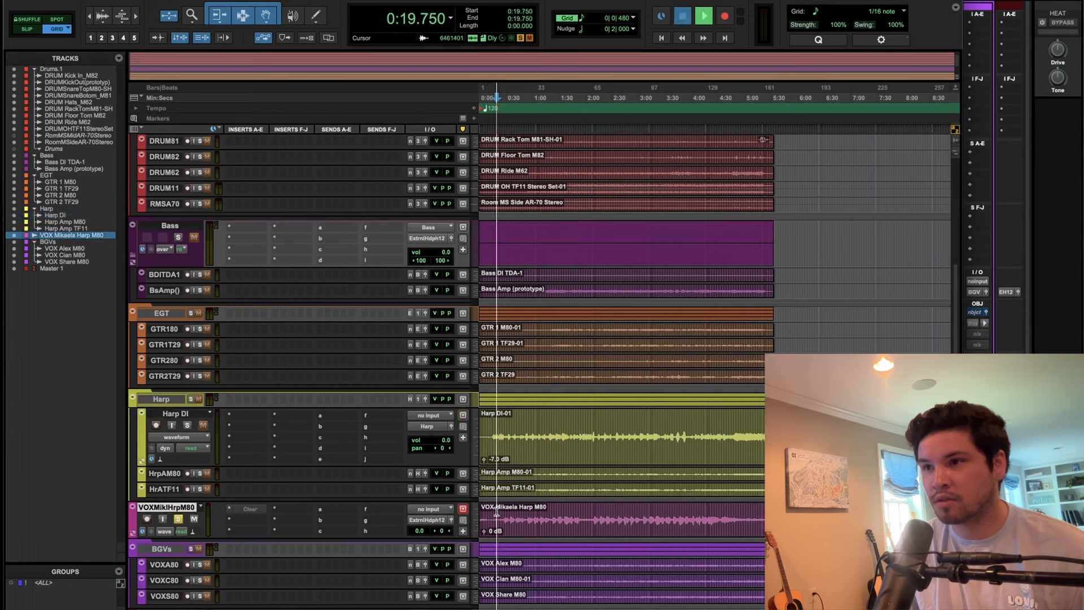
key(space)
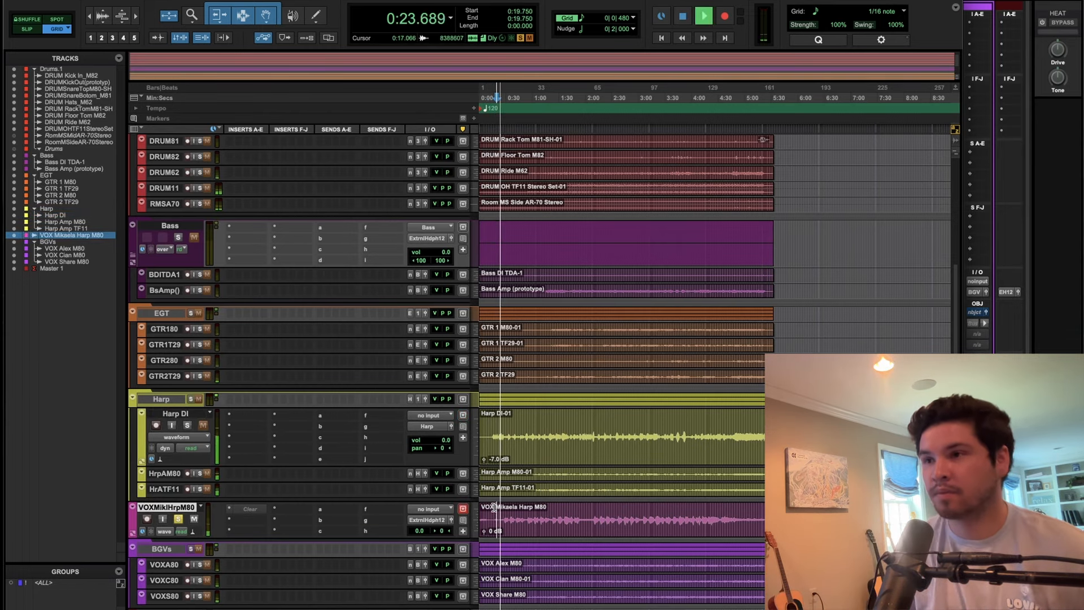
key(space)
click(180, 519)
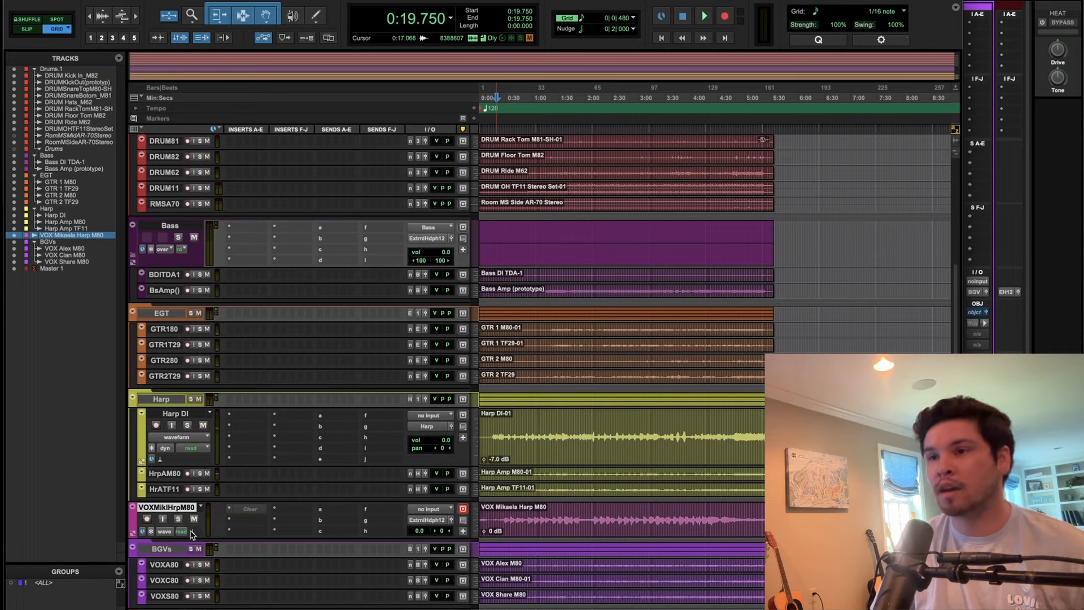
Place the edit cursor at 1:22.000 on the DRUM Kick In track.
scroll(305, 527, up, 3)
scroll(305, 528, up, 5)
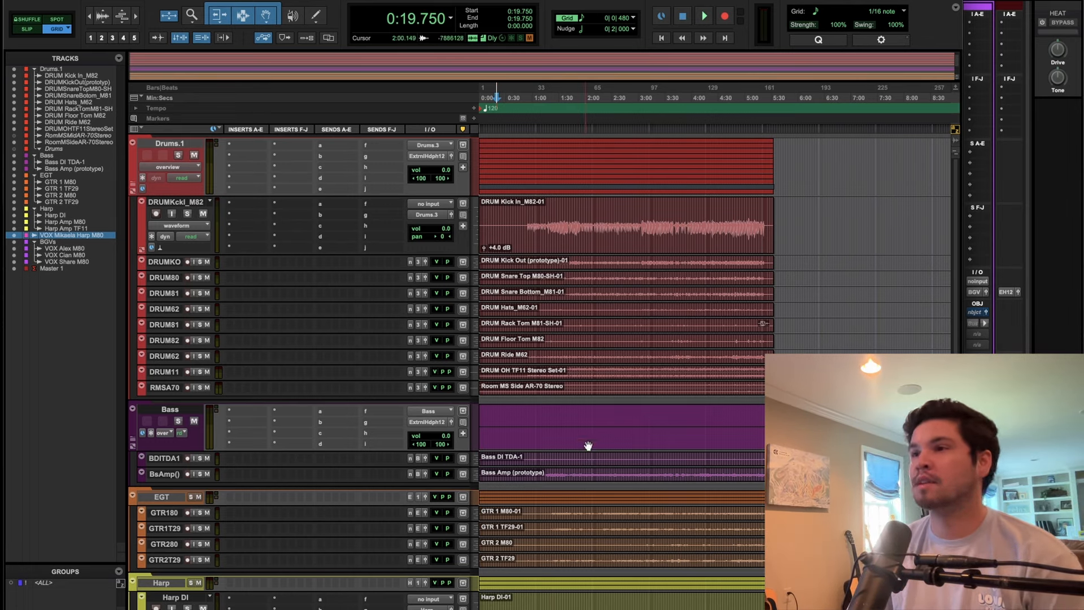
scroll(632, 430, down, 3)
scroll(633, 431, up, 3)
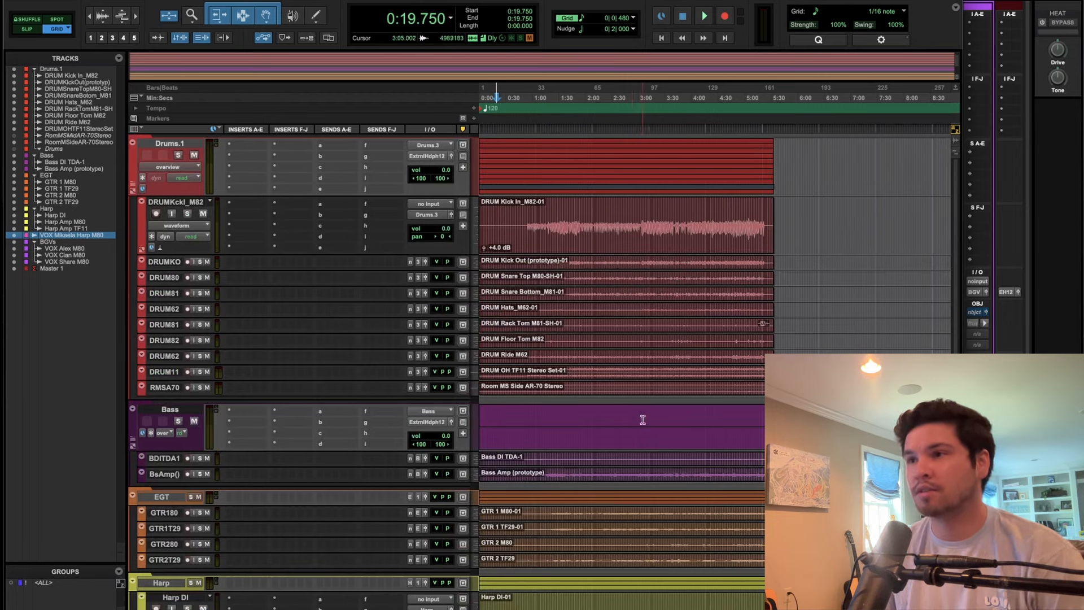
click(551, 209)
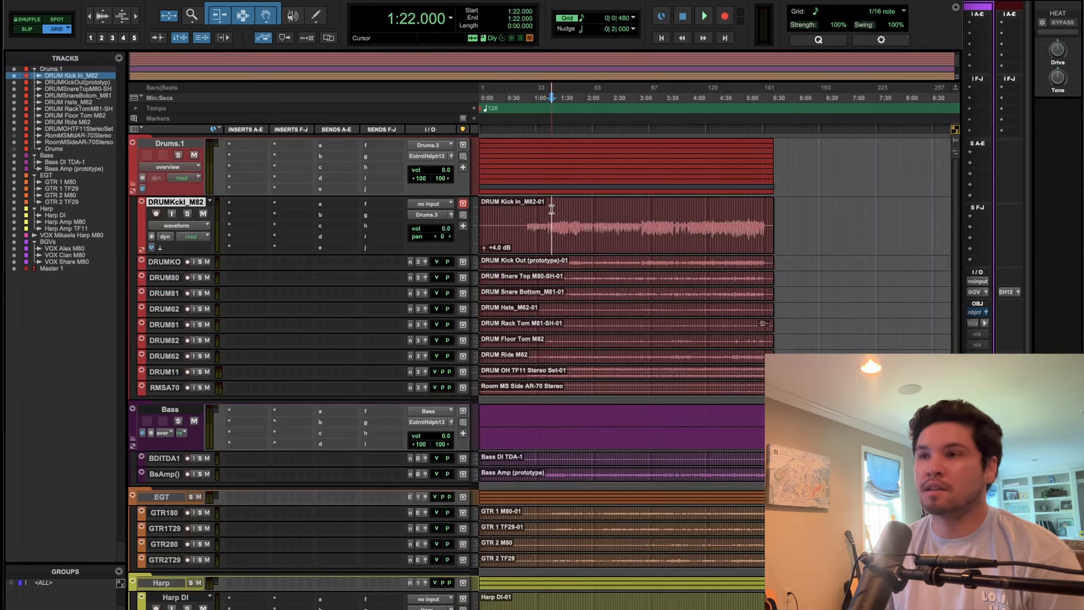
Select the three background vocal tracks in the BGVs folder and increase their track height.
scroll(562, 215, down, 5)
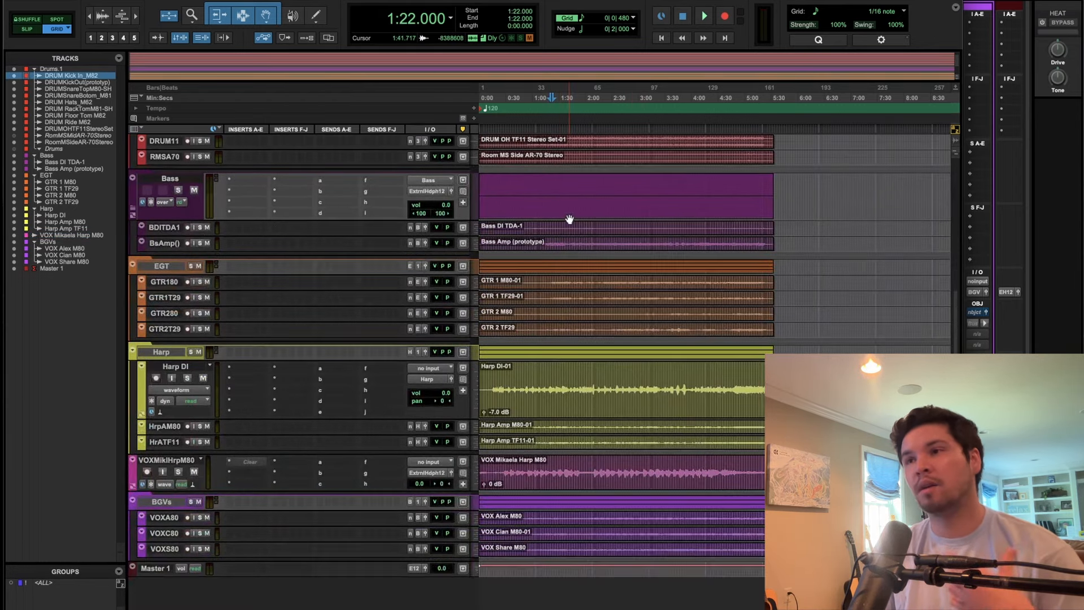
scroll(569, 220, down, 1)
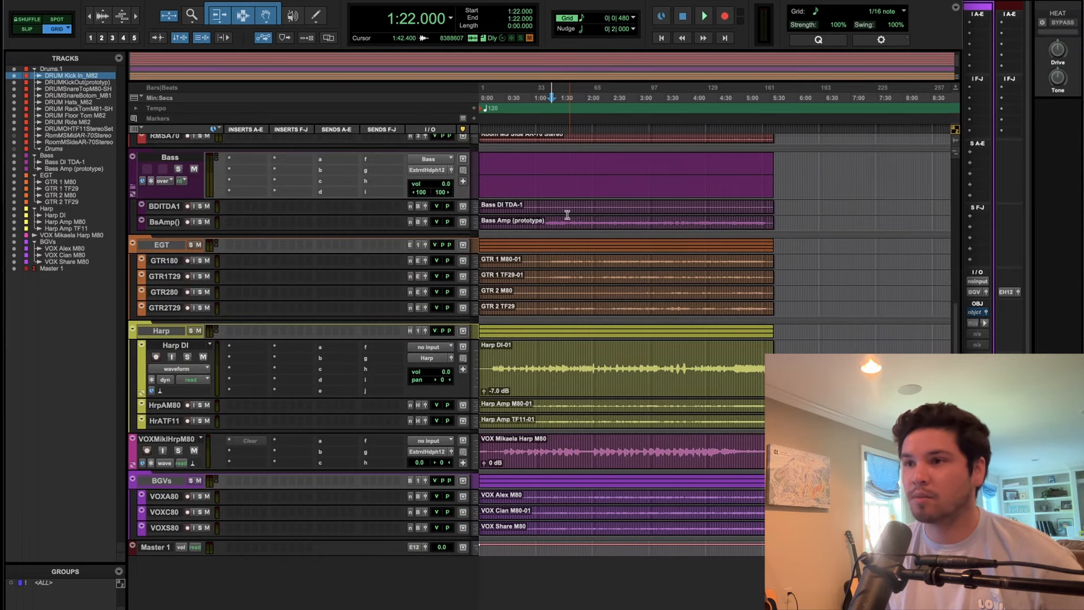
click(172, 497)
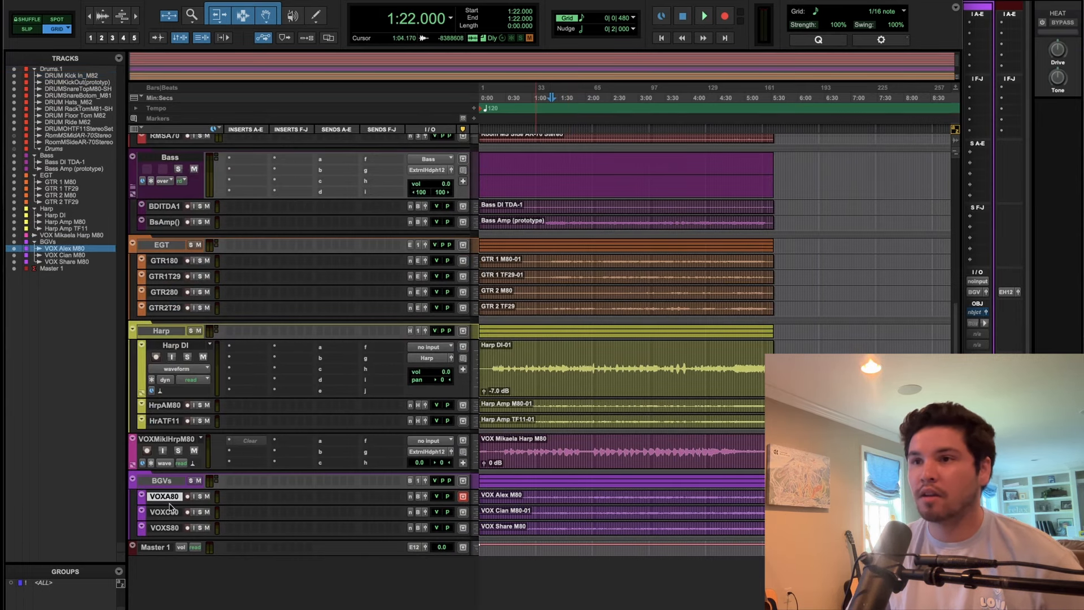
shift+click(172, 533)
key(ctrl+Down)
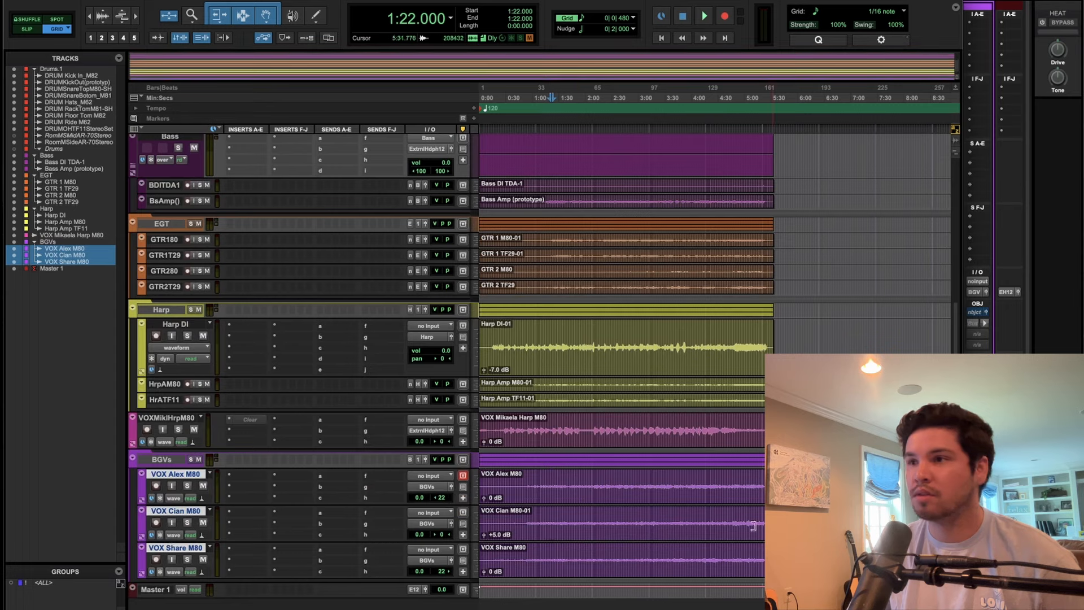
scroll(577, 528, up, 12)
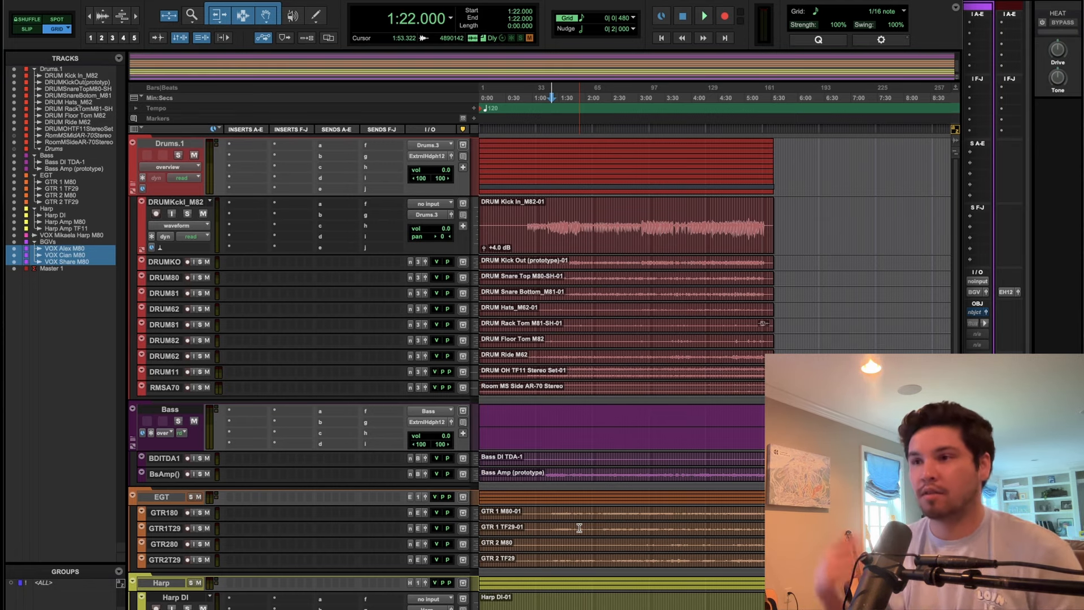
scroll(579, 527, down, 8)
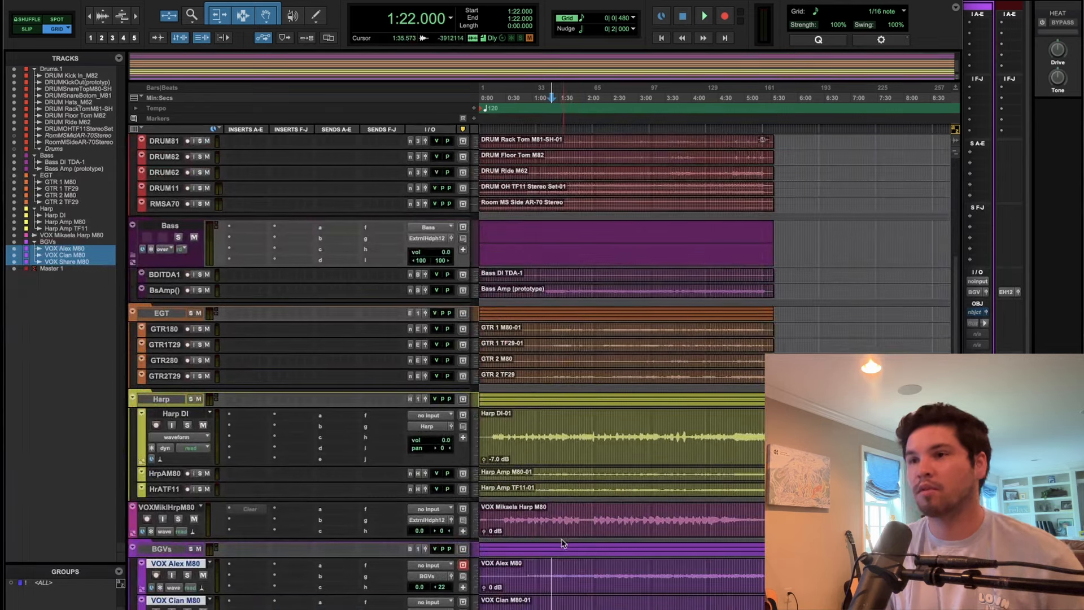
scroll(558, 528, up, 6)
scroll(558, 528, up, 2)
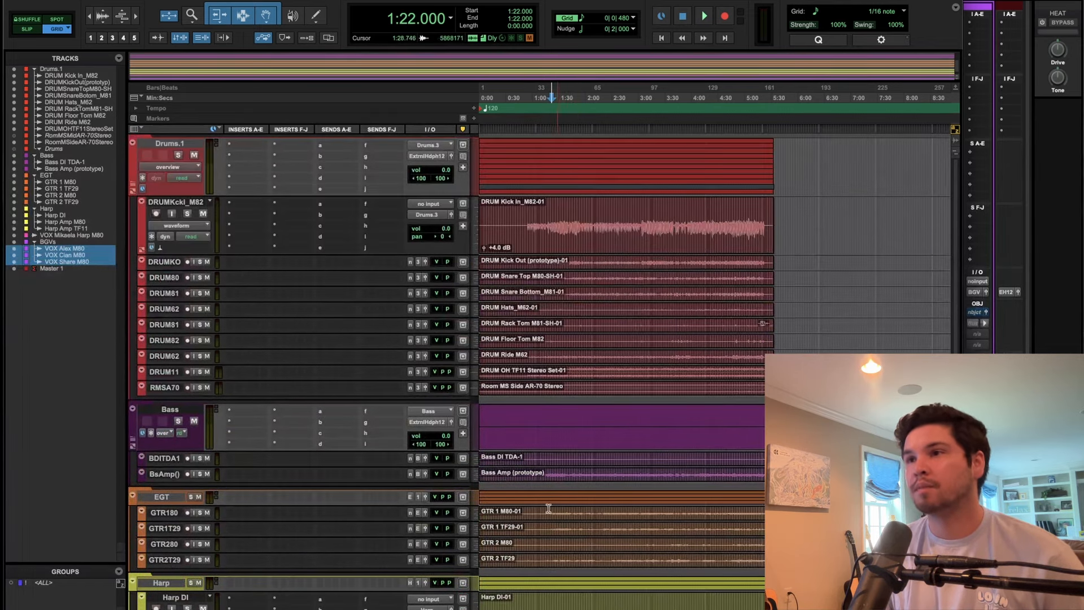
Set the playback start to 0:56.750 and insert the stereo UADx API 2500 Bus Compressor on the Drums.1 folder track.
click(529, 215)
click(255, 148)
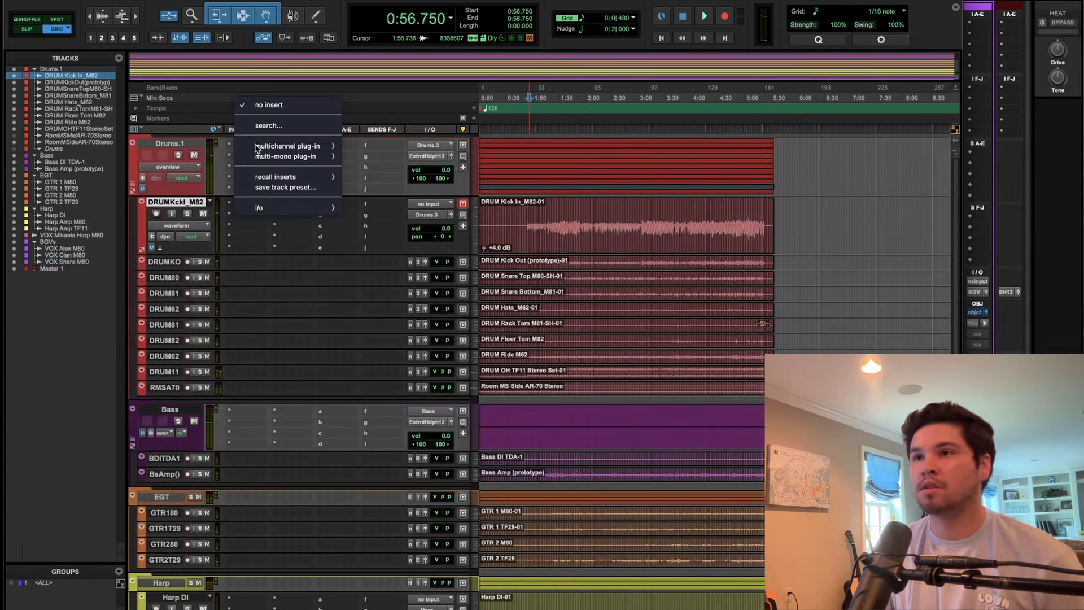
click(299, 127)
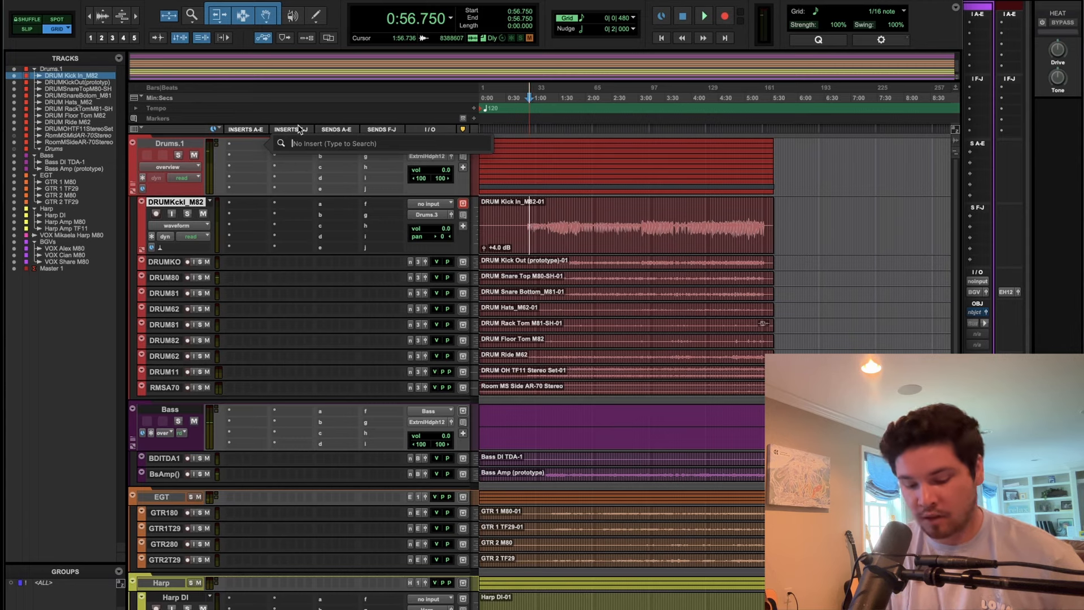
text(api)
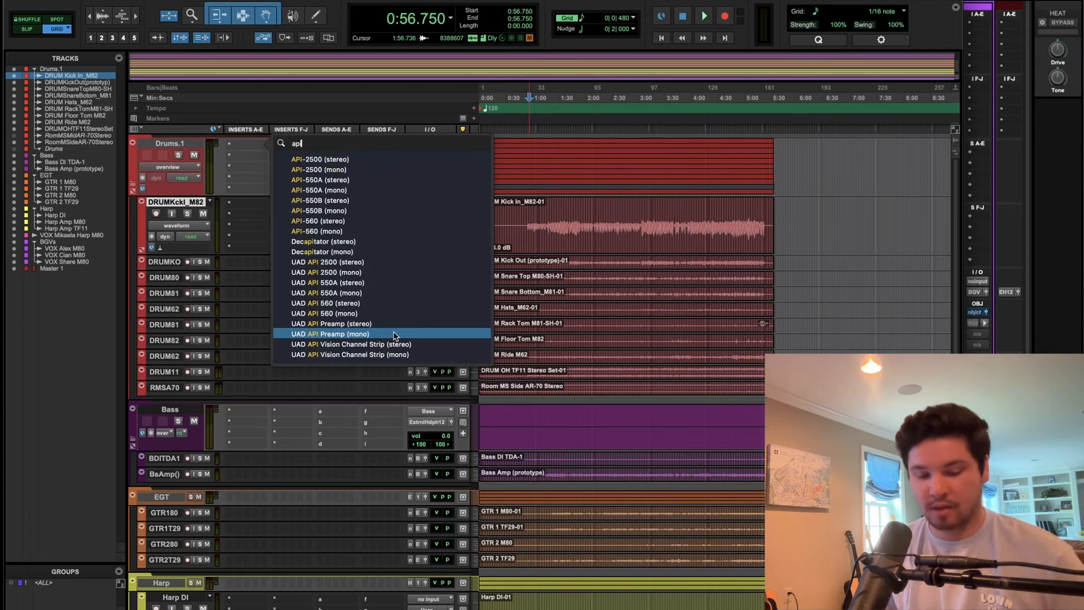
key(BackSpace)
key(BackSpace)
key(BackSpace)
text(uadx 2500)
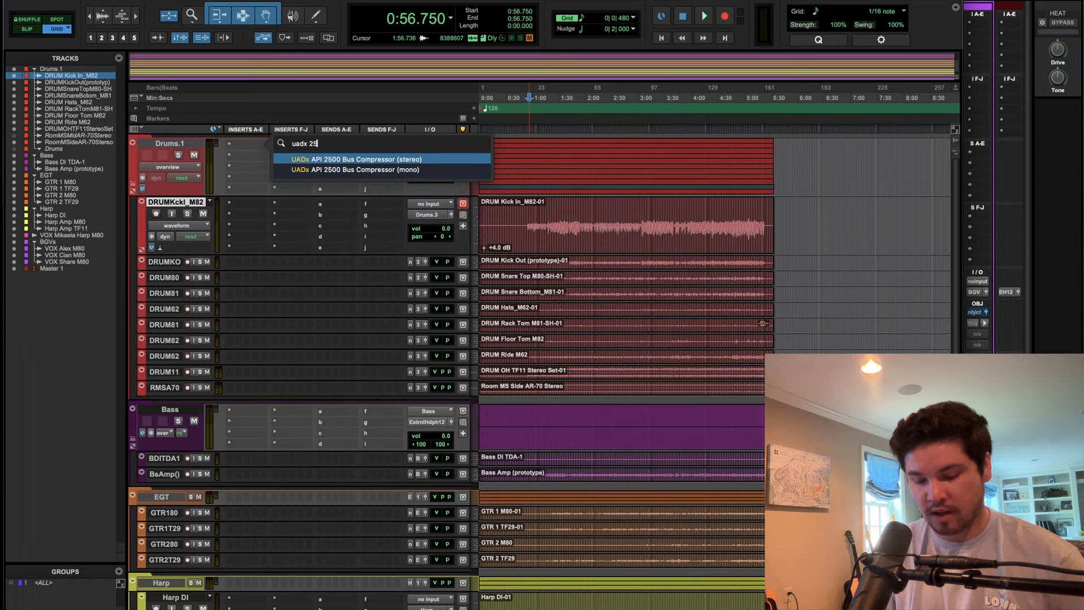
click(425, 165)
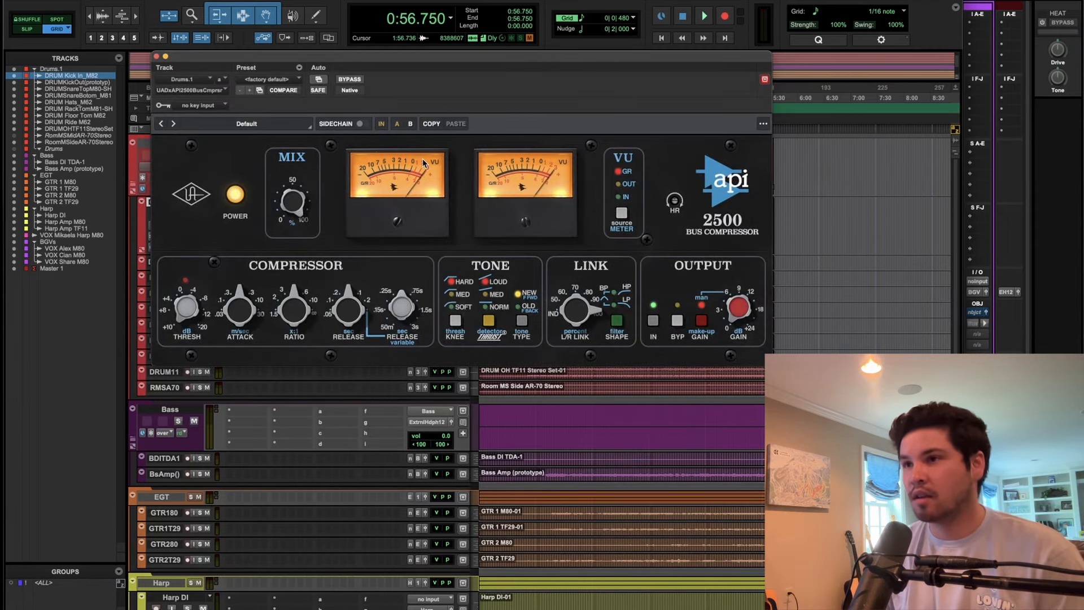
Set the API 2500's knee and detector to Med and its tone type to Old, and start playback.
click(461, 298)
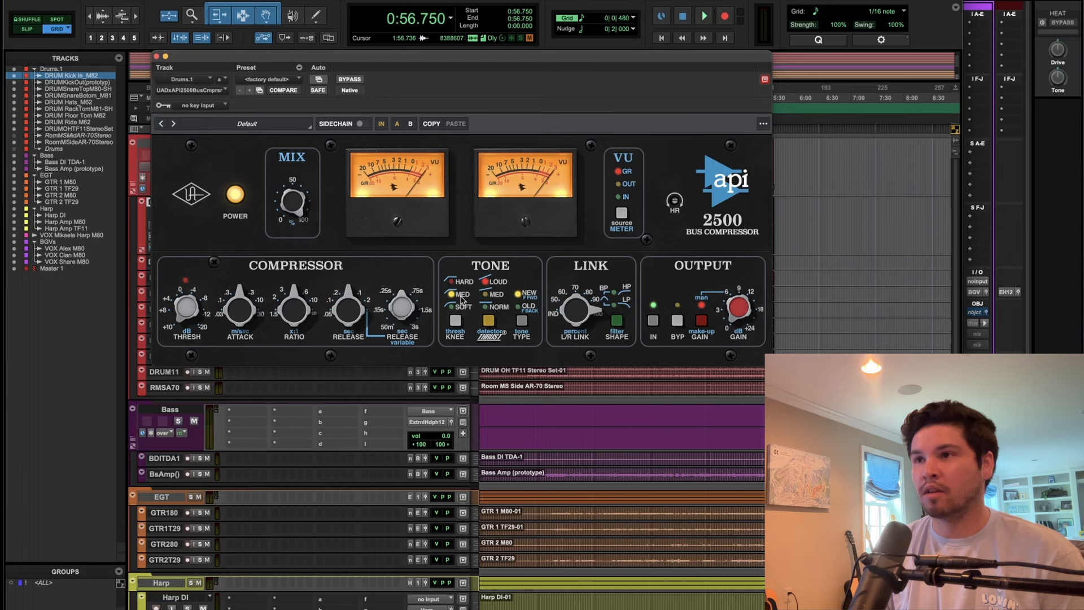
click(520, 310)
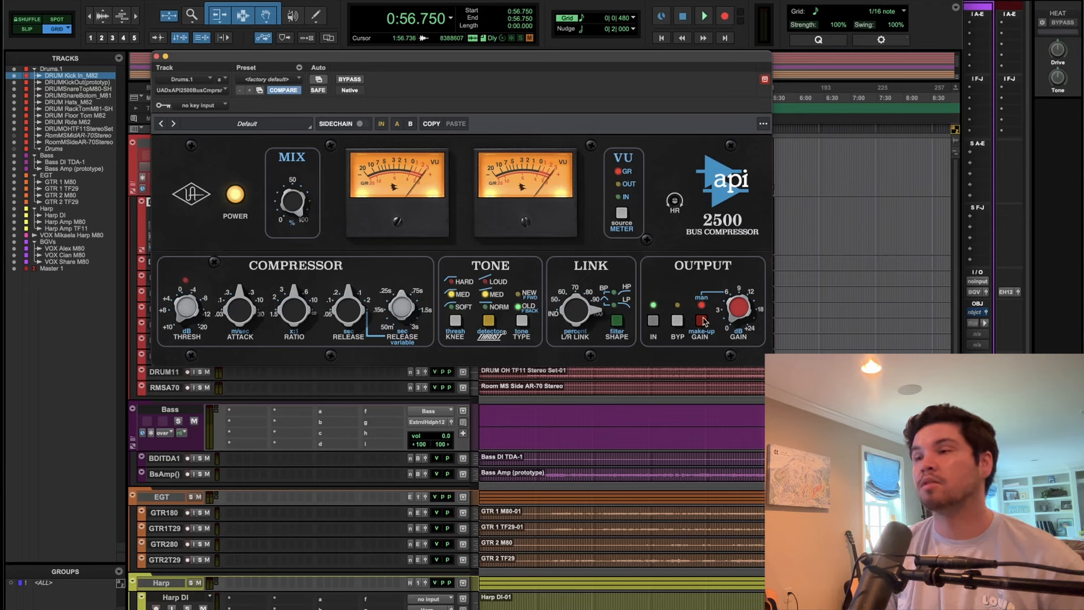
key(space)
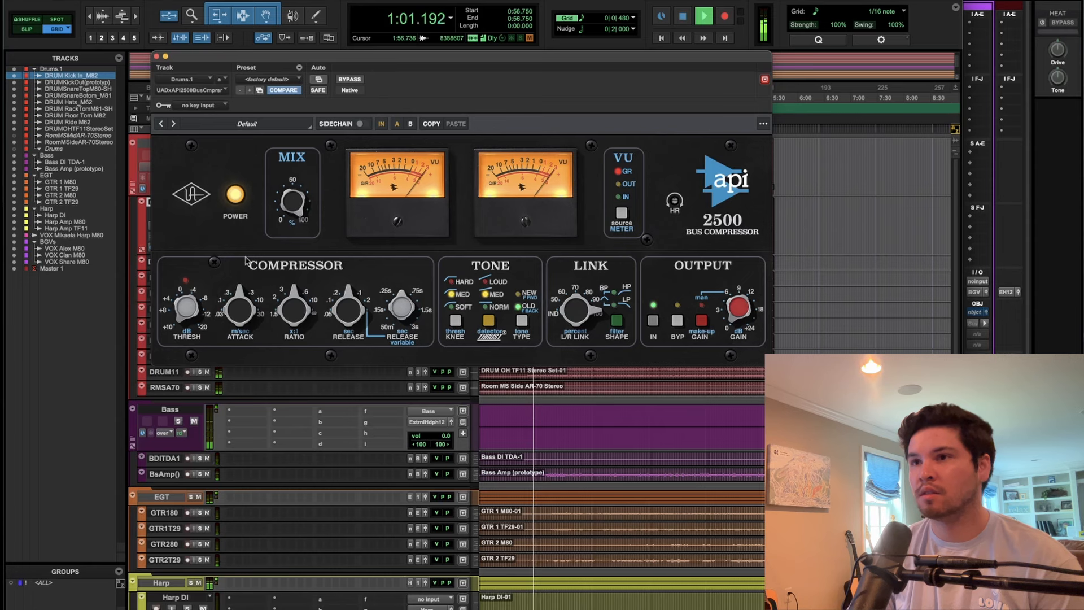
Adjust the API 2500's attack and ratio during playback, set its knee to Soft and close the compressor.
drag(355, 325, 203, 355)
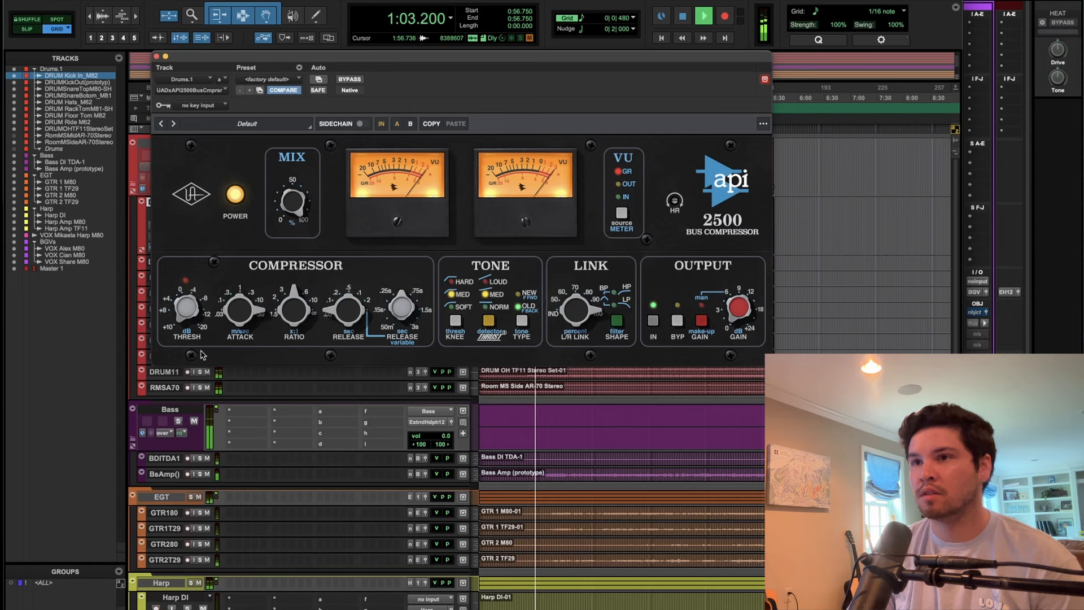
drag(308, 327, 193, 265)
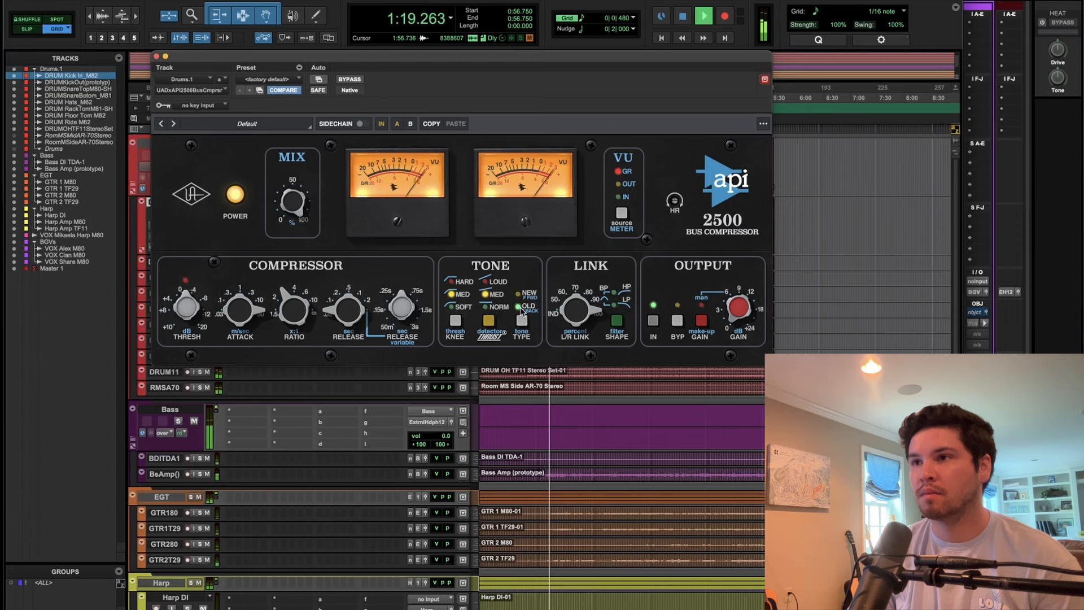
click(485, 294)
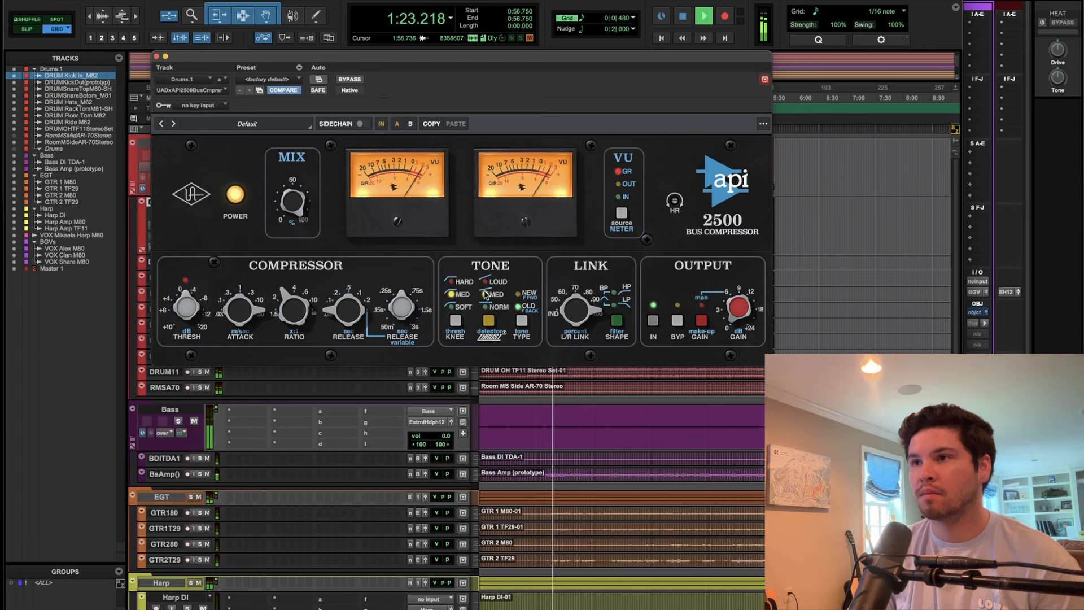
click(450, 307)
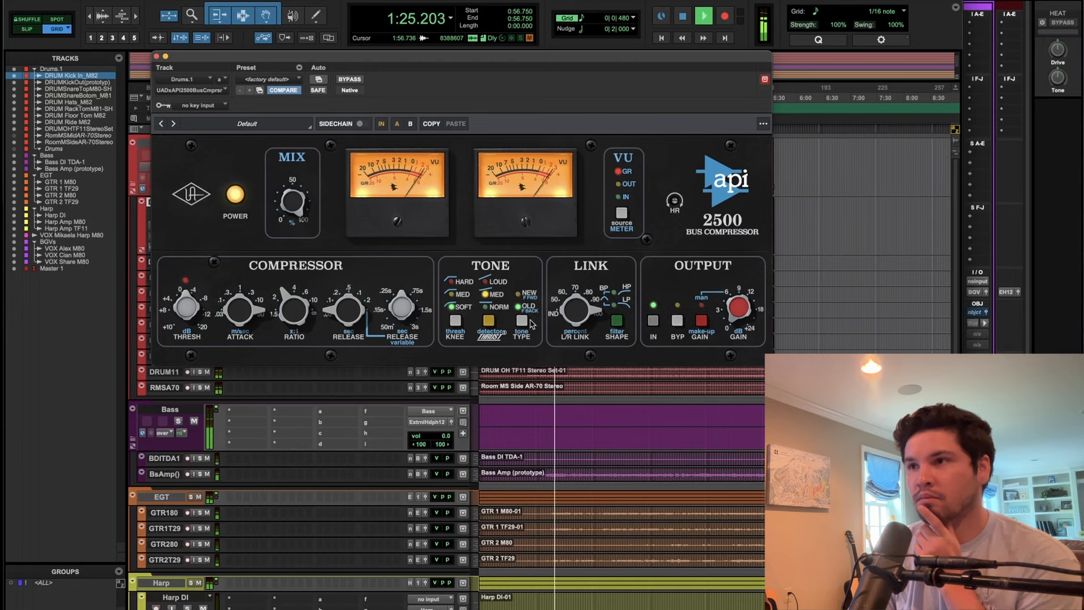
click(156, 56)
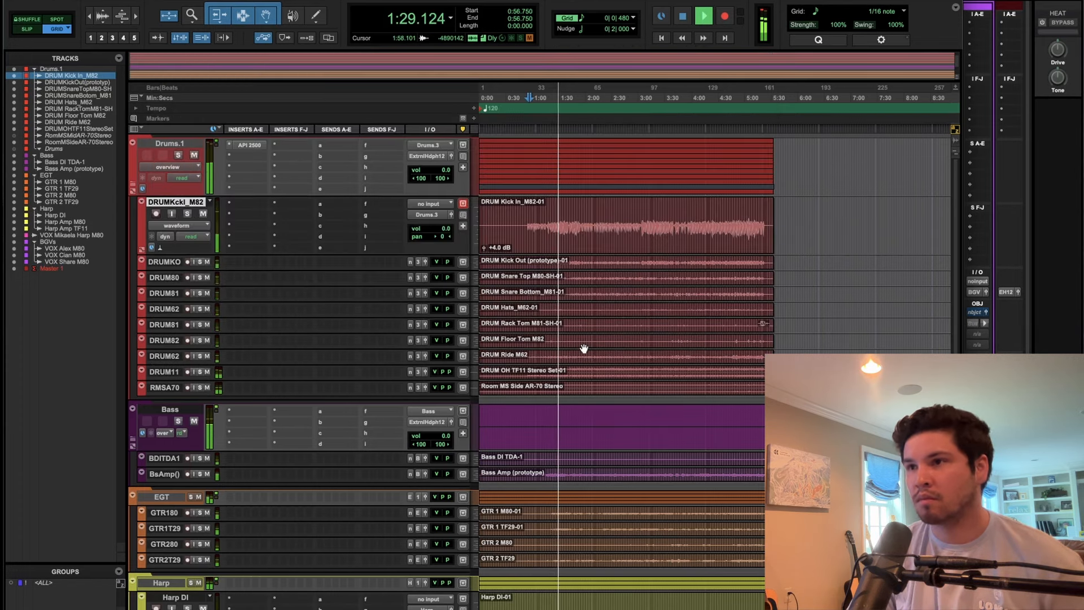
Stop playback, dismiss the UA Connect verification window and play from 0:52.500 on the DRUM Kick In track.
click(588, 315)
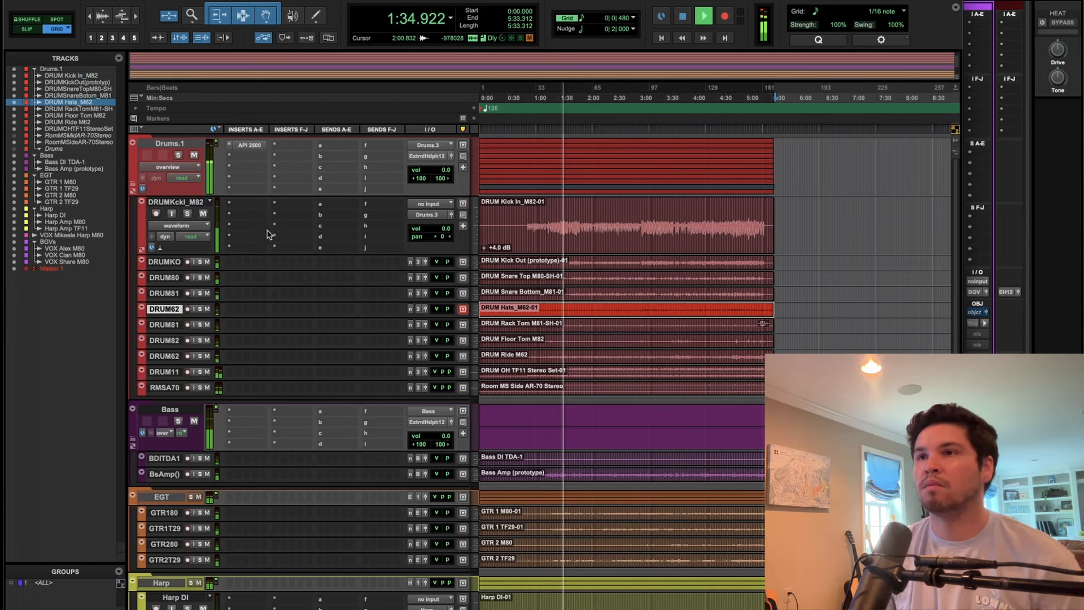
click(171, 265)
key(space)
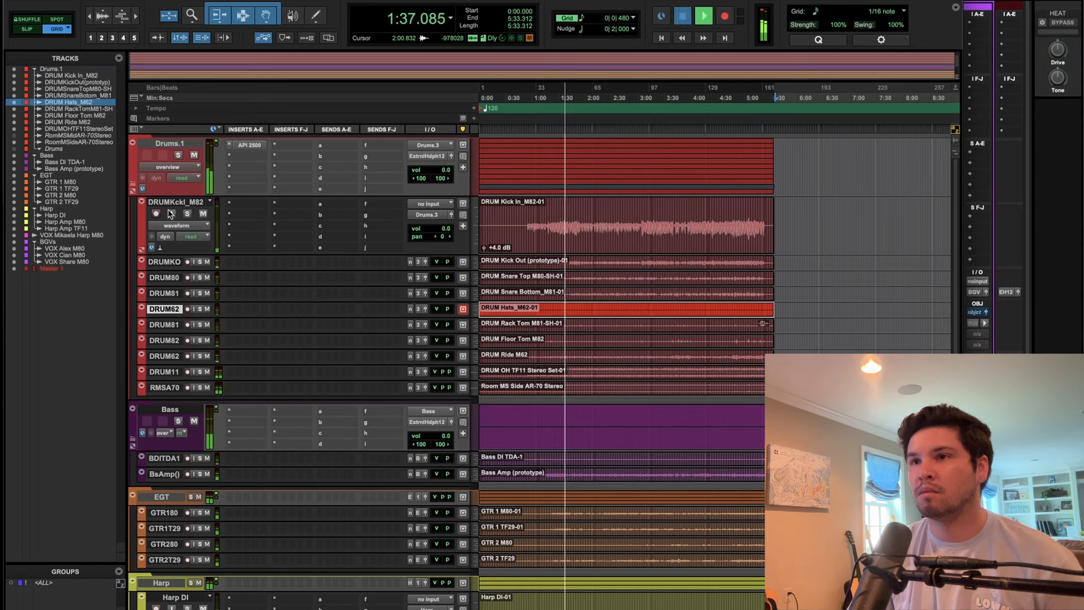
right_click(178, 201)
click(734, 229)
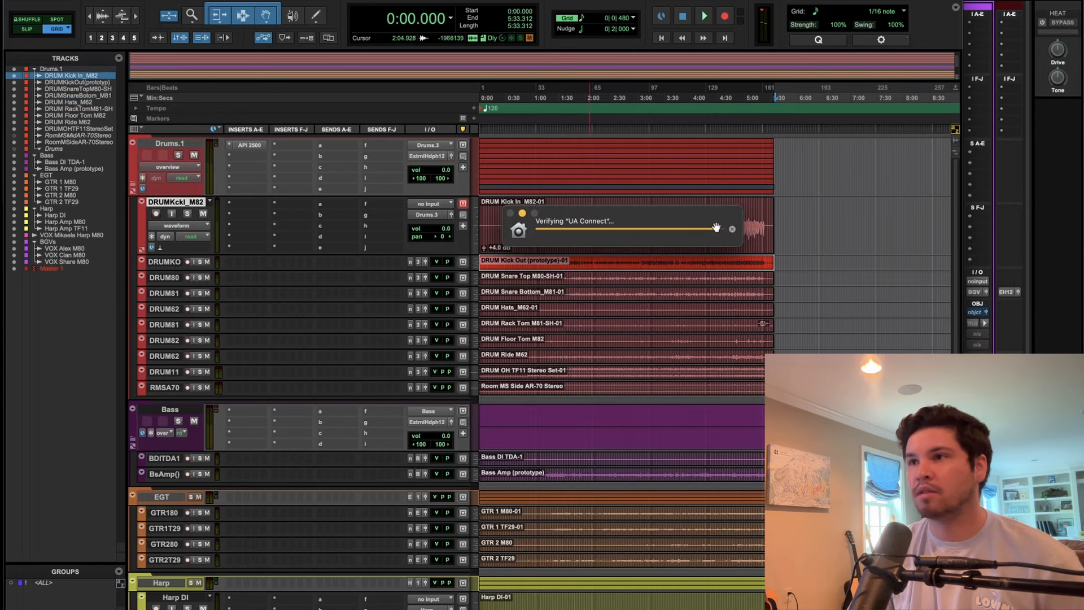
click(716, 228)
key(space)
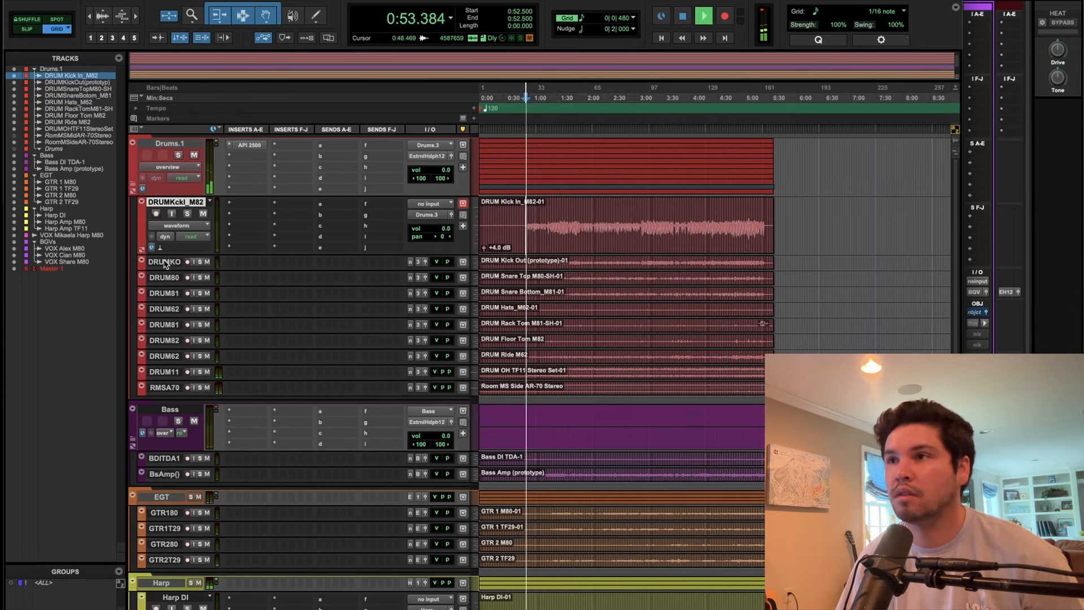
Select the kick in and kick out tracks together and increase the kick out track's height.
shift+click(164, 262)
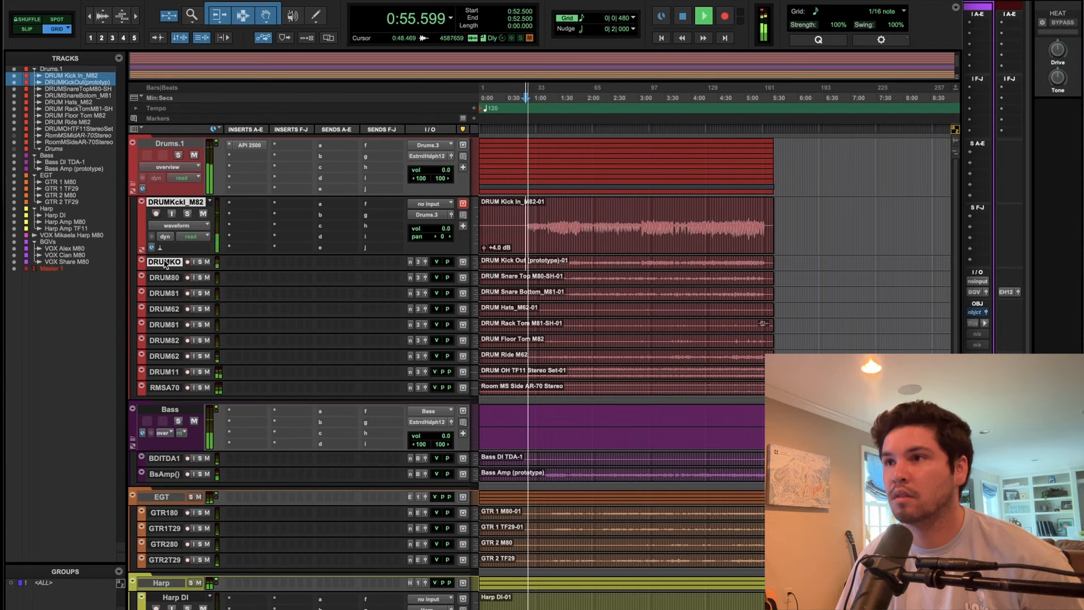
right_click(165, 265)
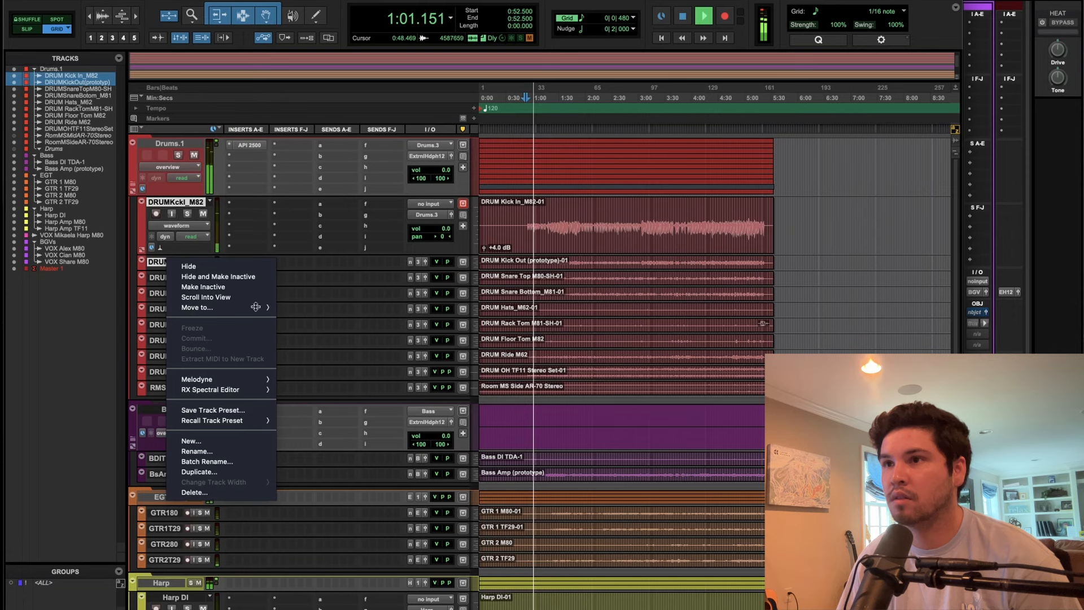
click(171, 204)
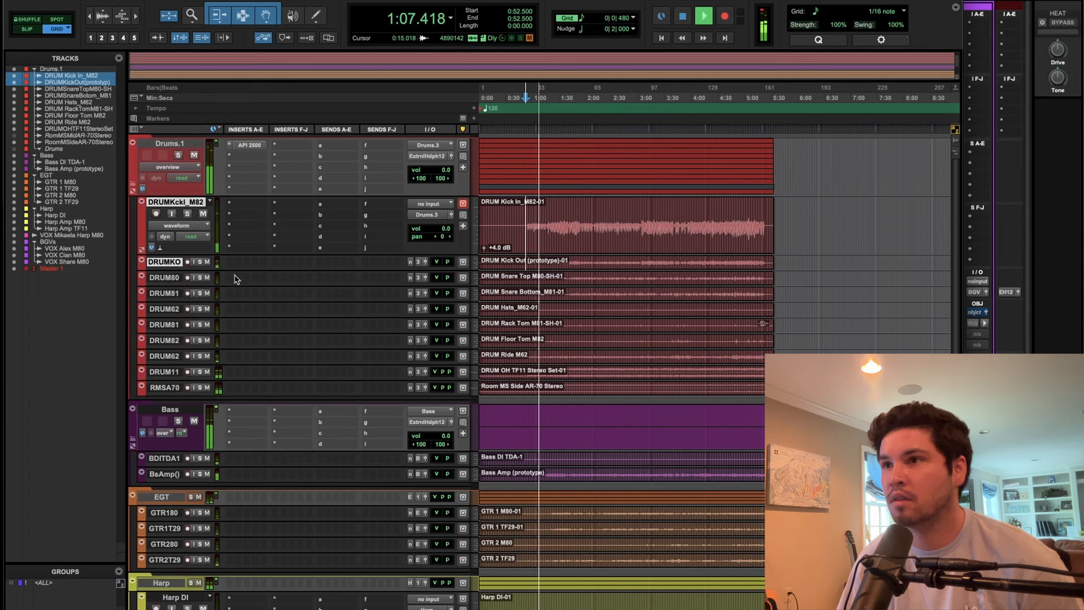
drag(184, 270, 182, 291)
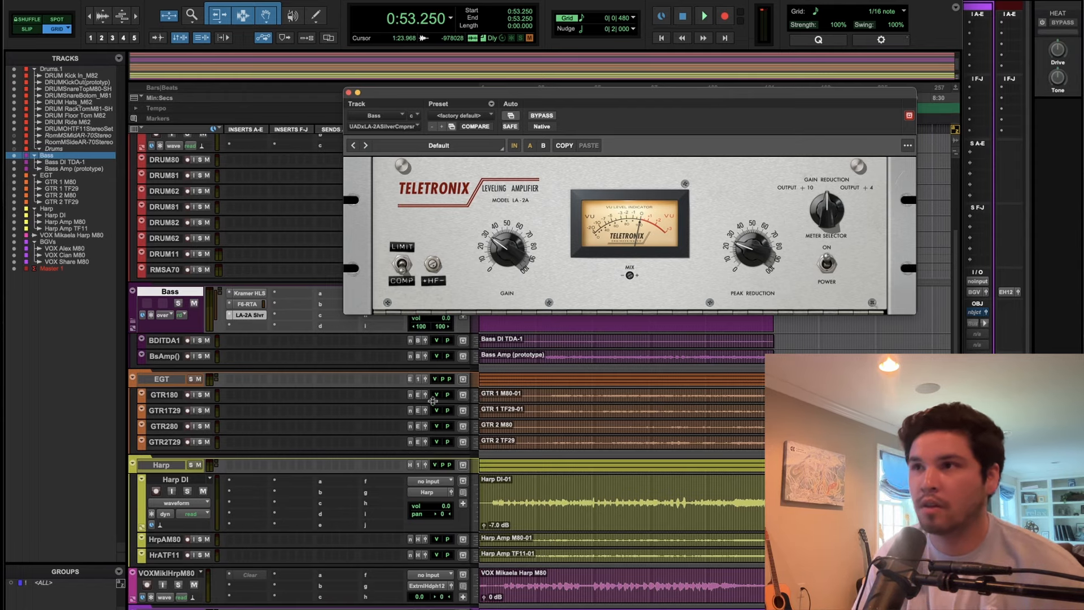
Inspect the low-cut band in the Bass folder's F6-RTA equalizer, close it and return to the LA-2A Silver insert.
click(253, 303)
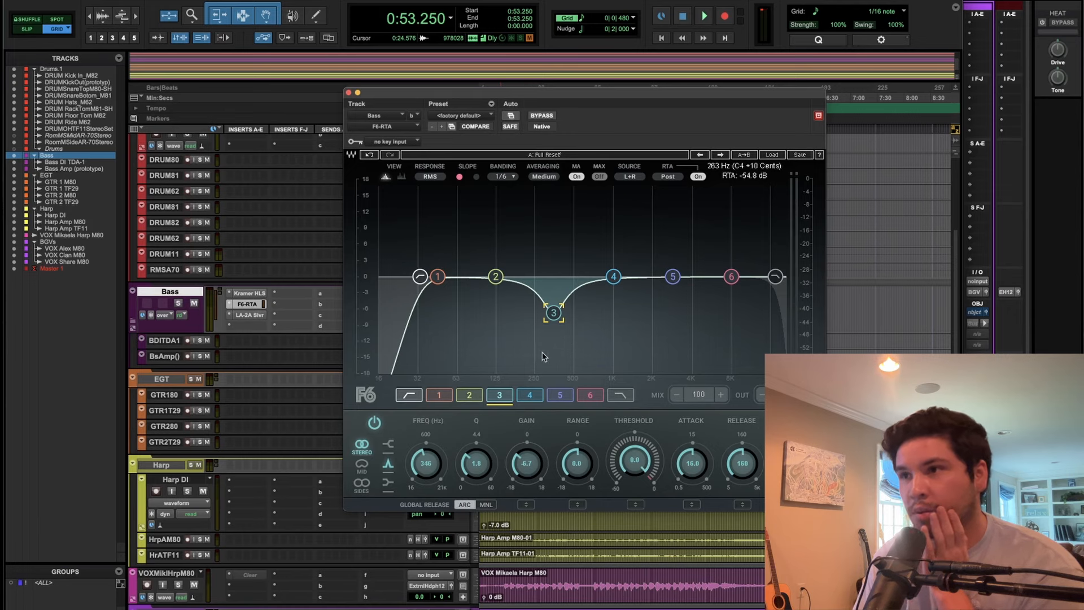
click(420, 278)
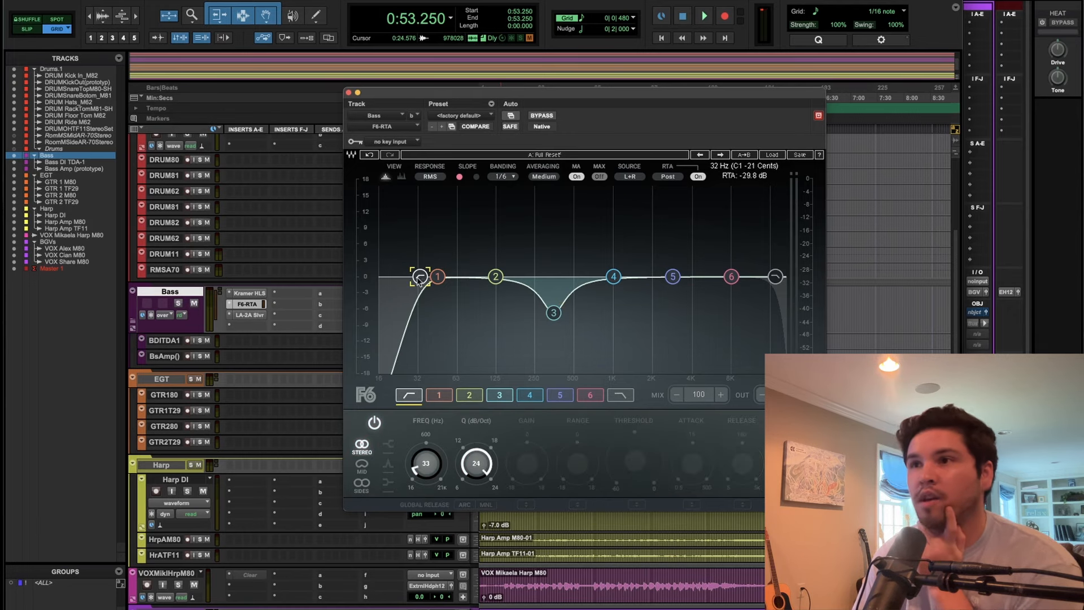
click(348, 92)
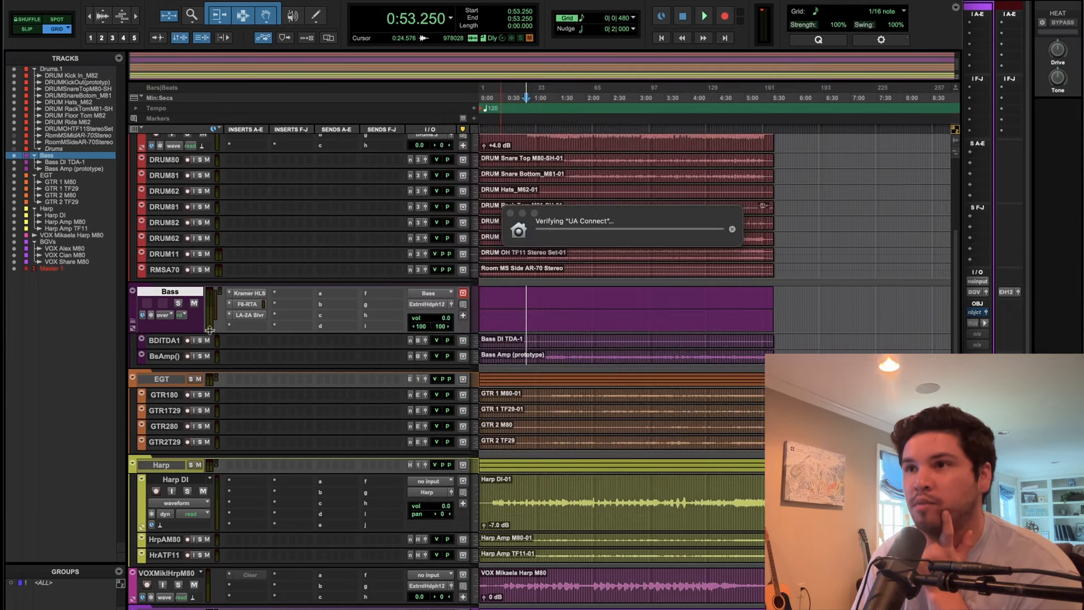
click(250, 315)
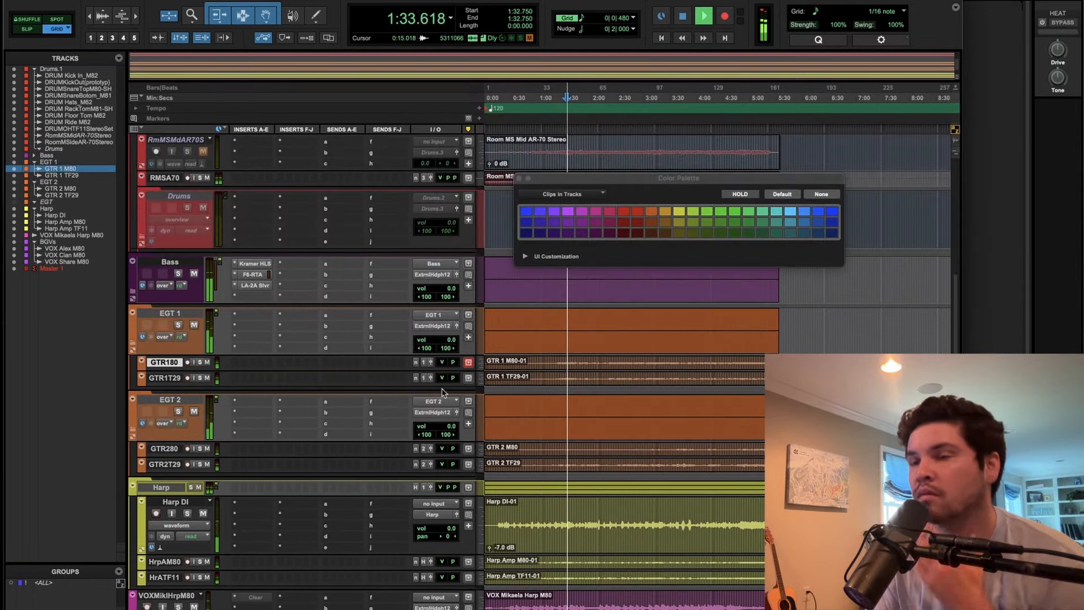
Stop playback, copy the F6-RTA equalizer from the kick in track to the kick out track and open the copy.
scroll(326, 334, up, 5)
scroll(325, 334, up, 3)
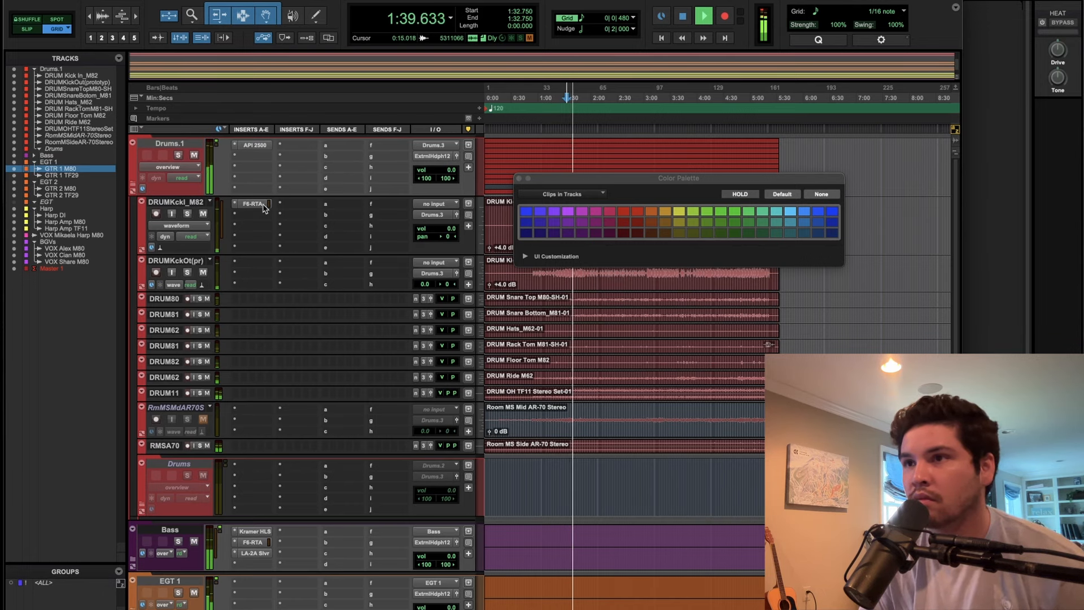
key(space)
drag(263, 204, 253, 266)
click(251, 263)
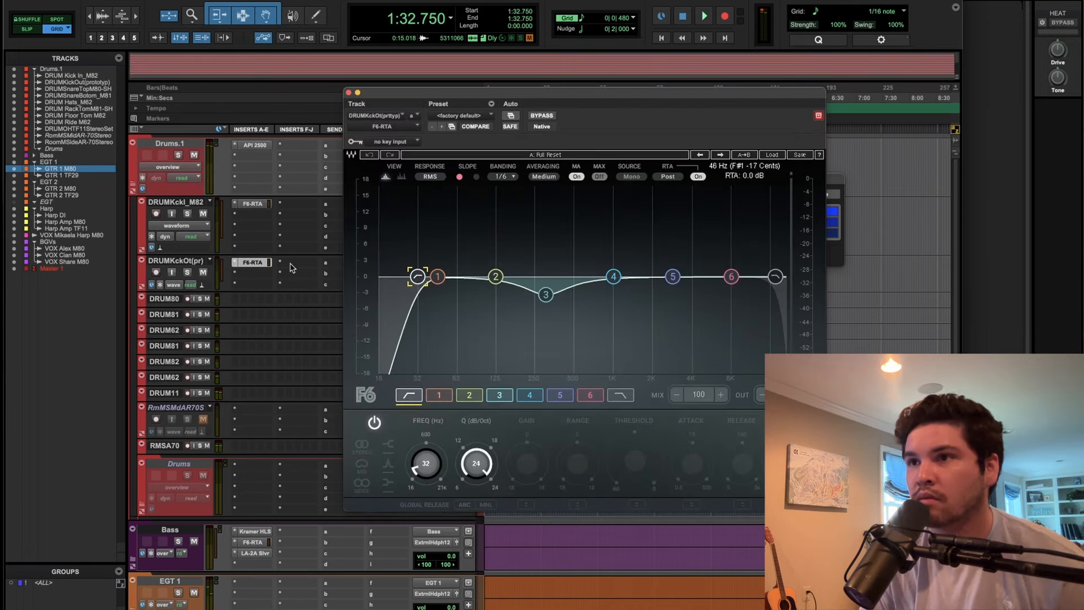
During playback, set the kick out F6-RTA's band 3 to -6.1 dB at 297 Hz, disable band 1 and move the low cut to 27 Hz.
key(space)
drag(546, 292, 544, 309)
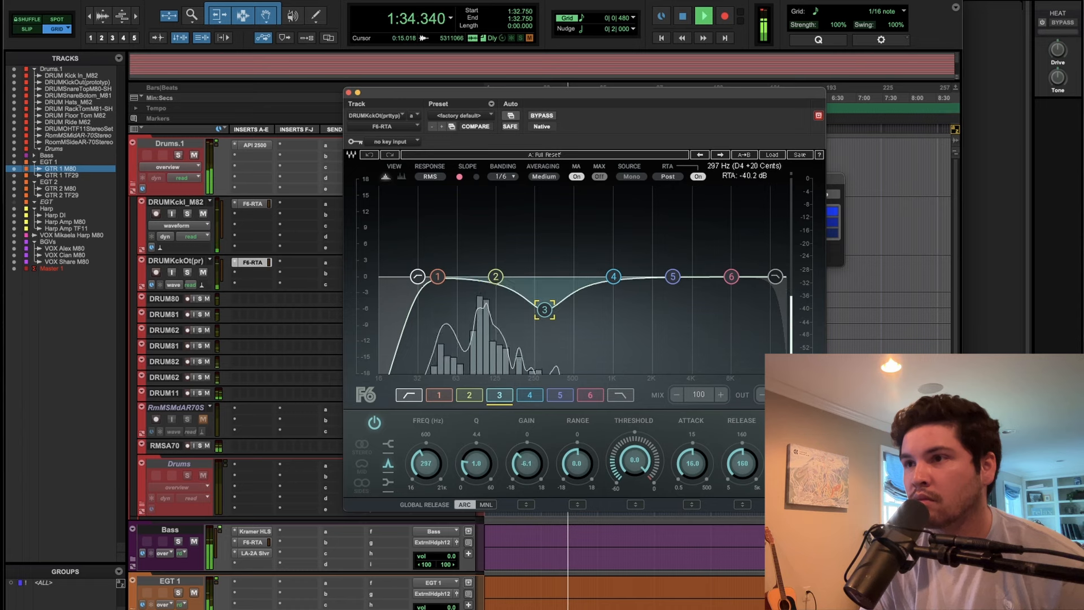
drag(442, 279, 467, 262)
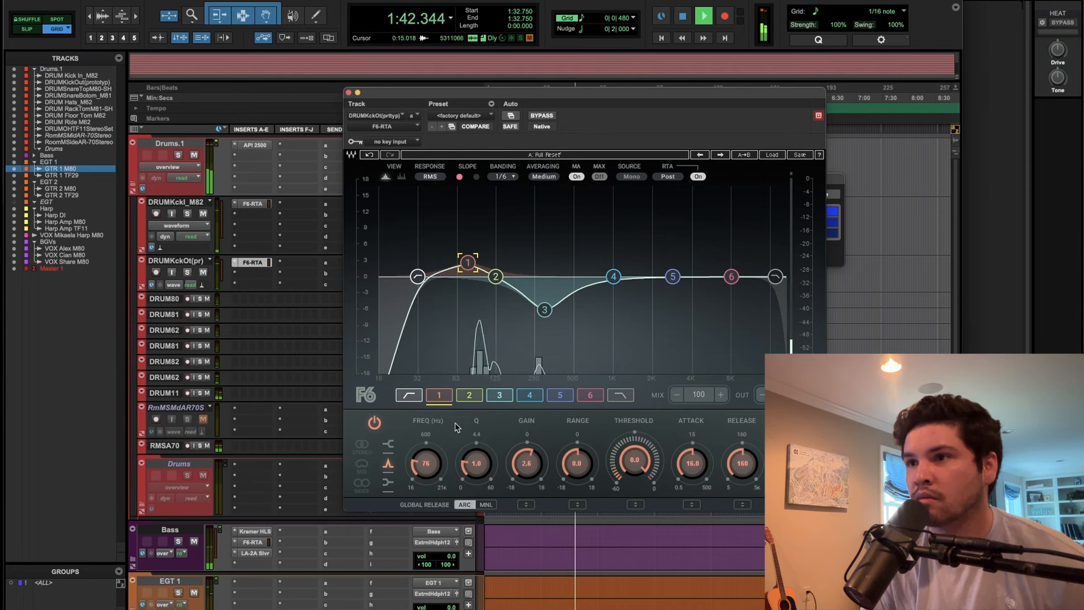
click(374, 422)
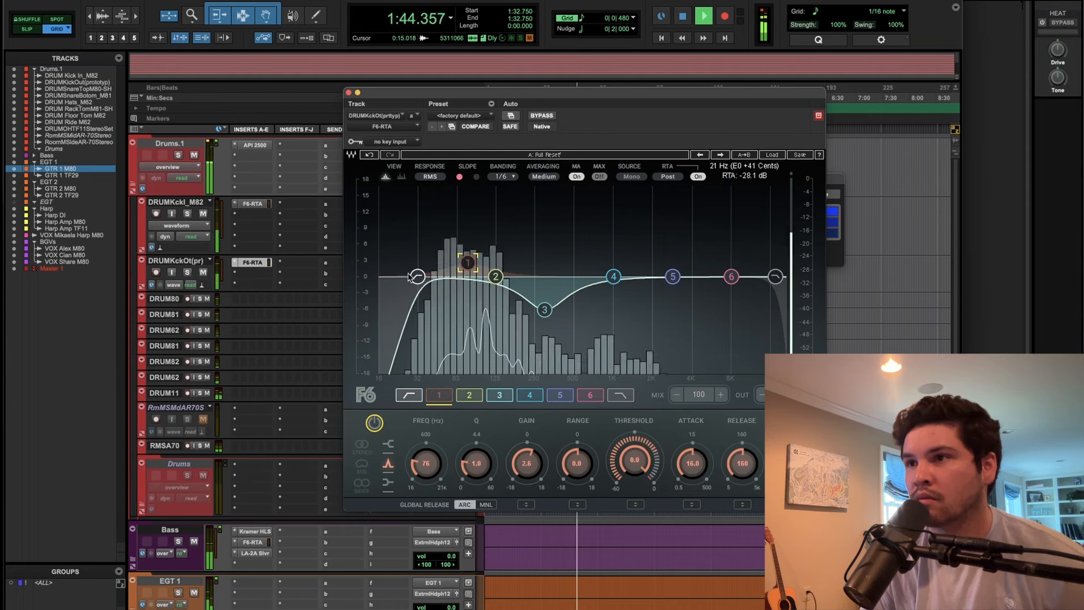
drag(410, 276, 401, 276)
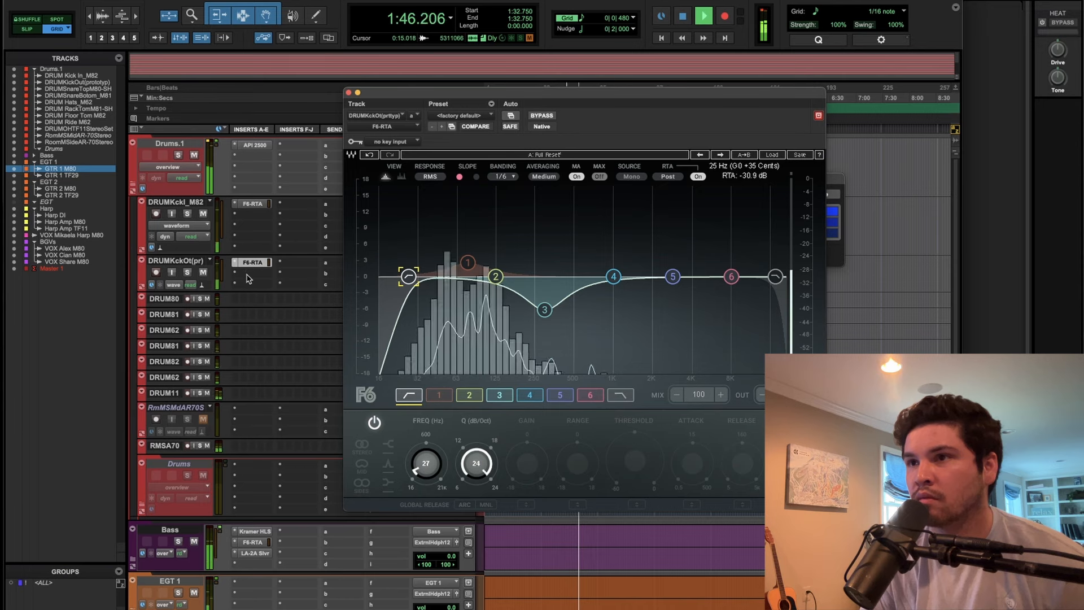
Insert the mono UADx Pultec EQP-1A EQ after the F6-RTA on the kick out track.
click(247, 279)
click(278, 253)
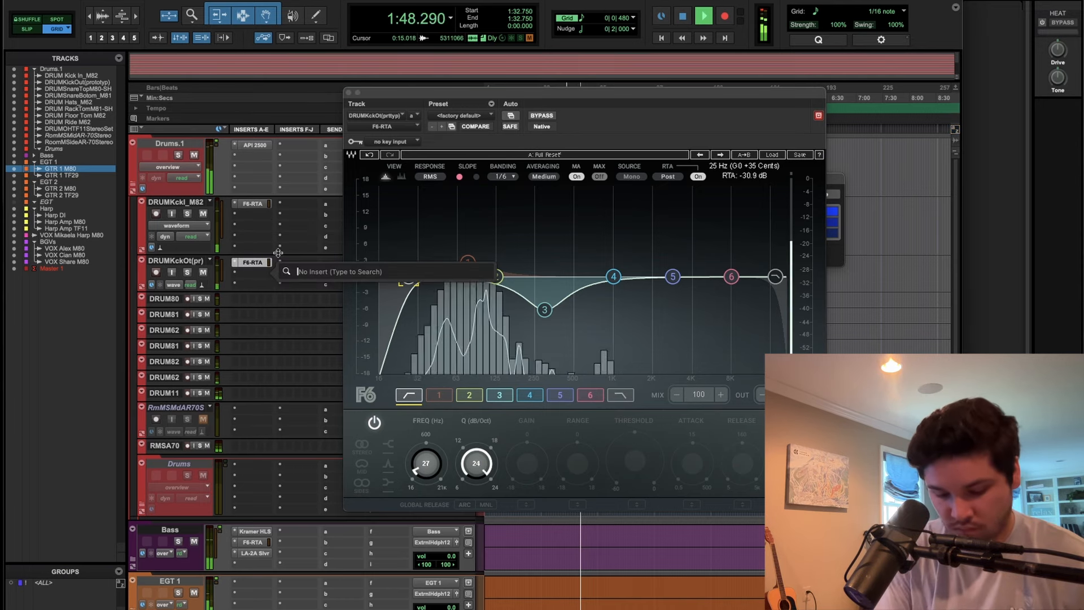
text(pultec)
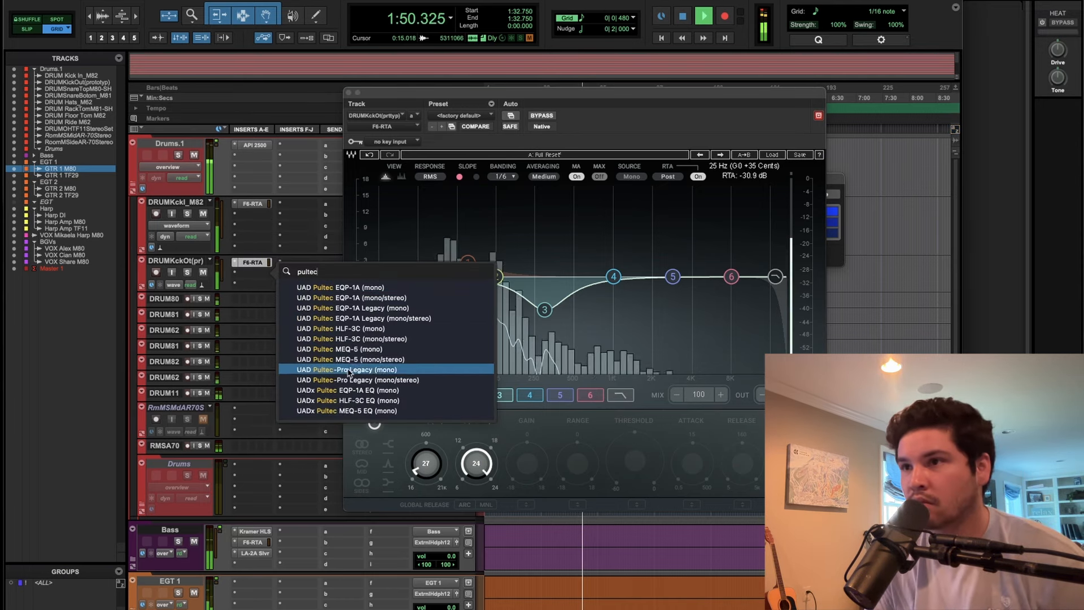
click(377, 390)
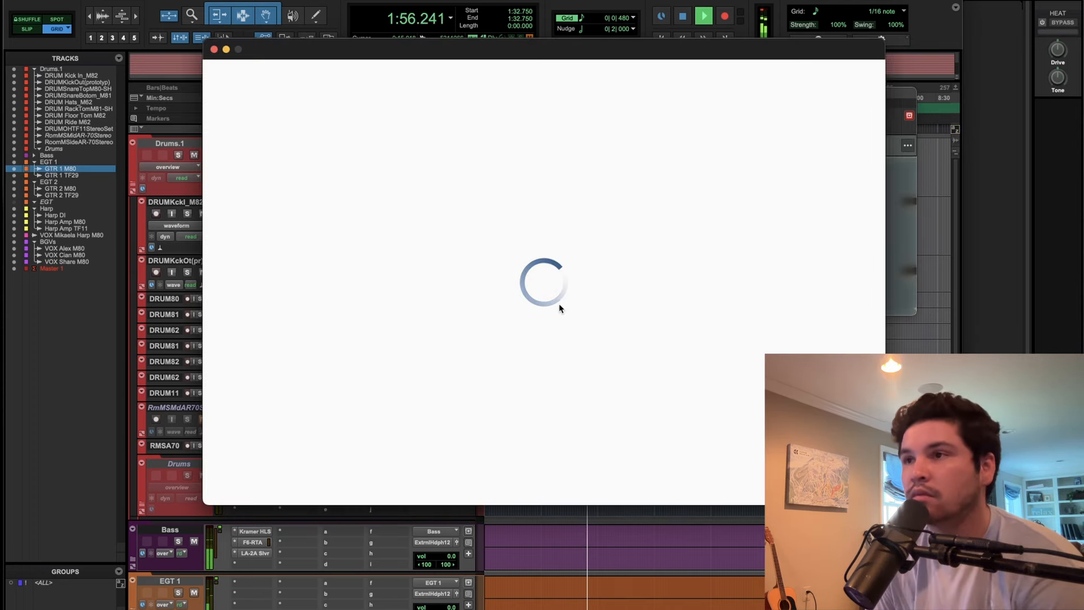
Return to the mix session and hide the UA Connect application.
click(108, 346)
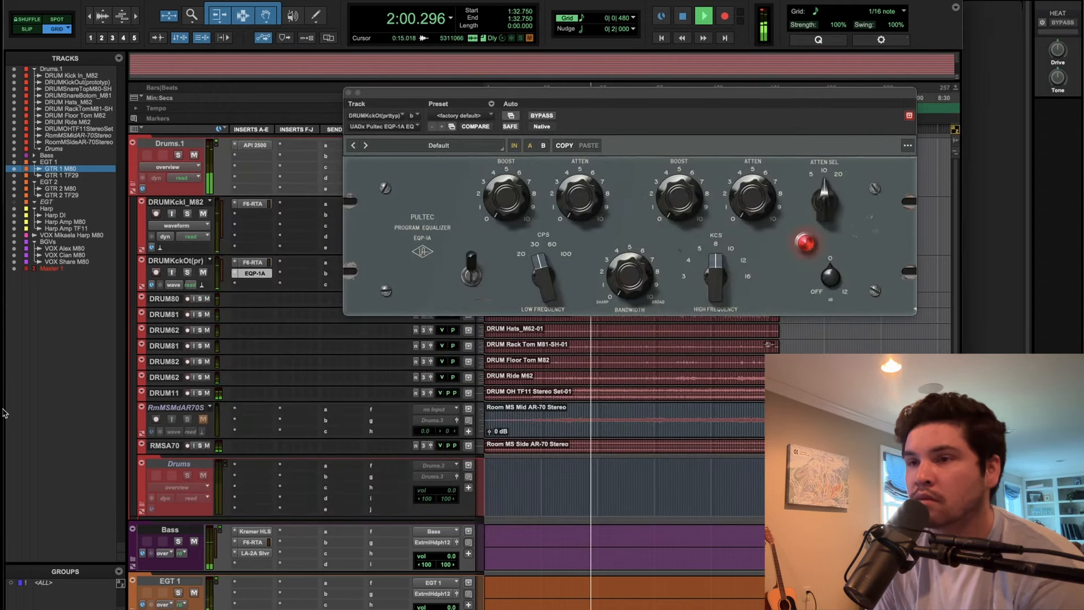
mouse_move(3, 412)
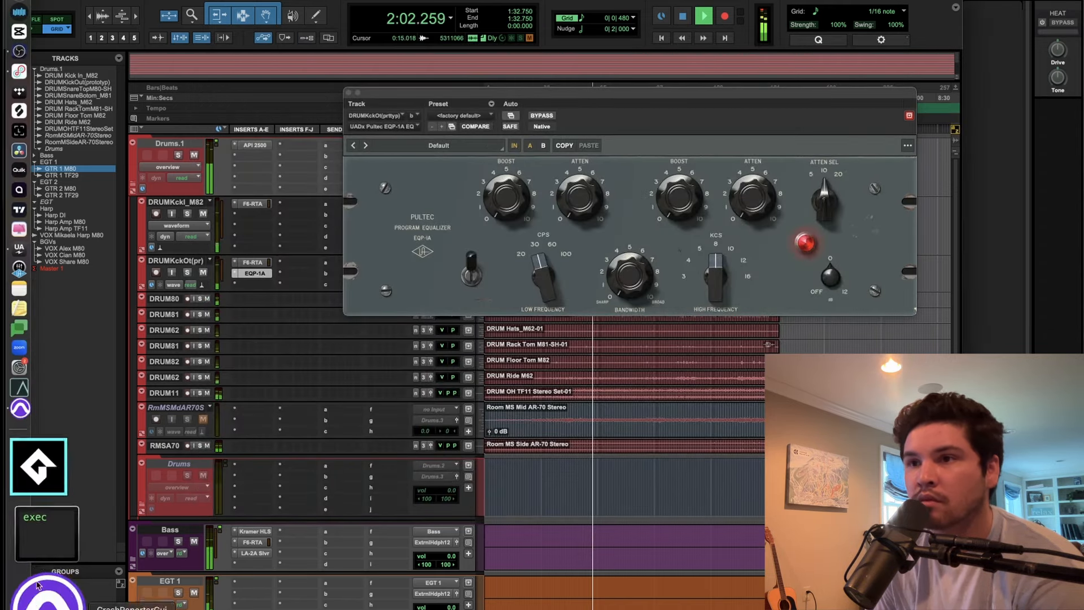
right_click(50, 366)
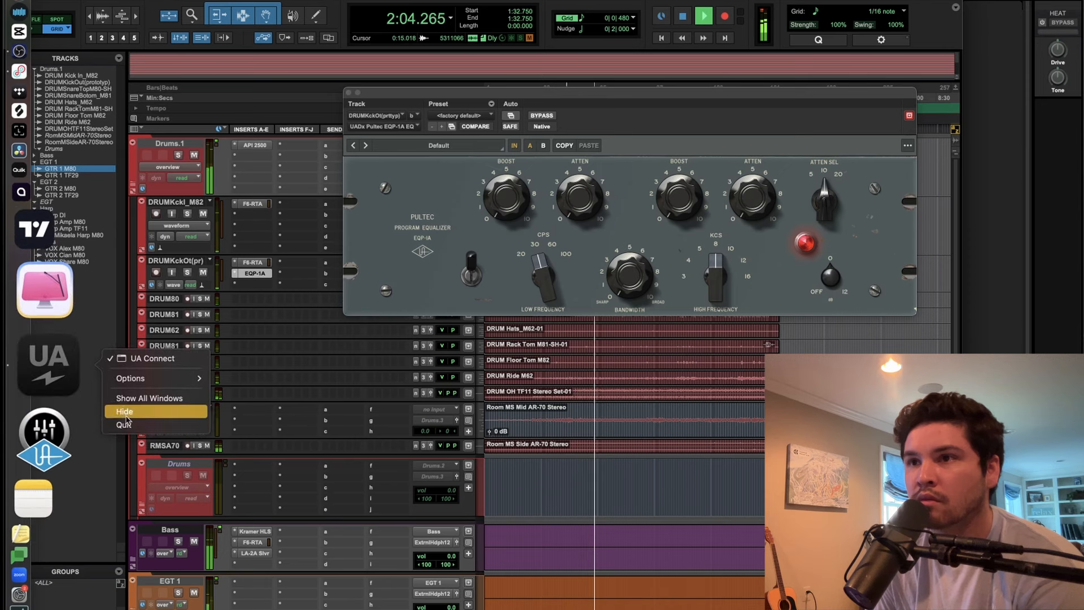
click(126, 414)
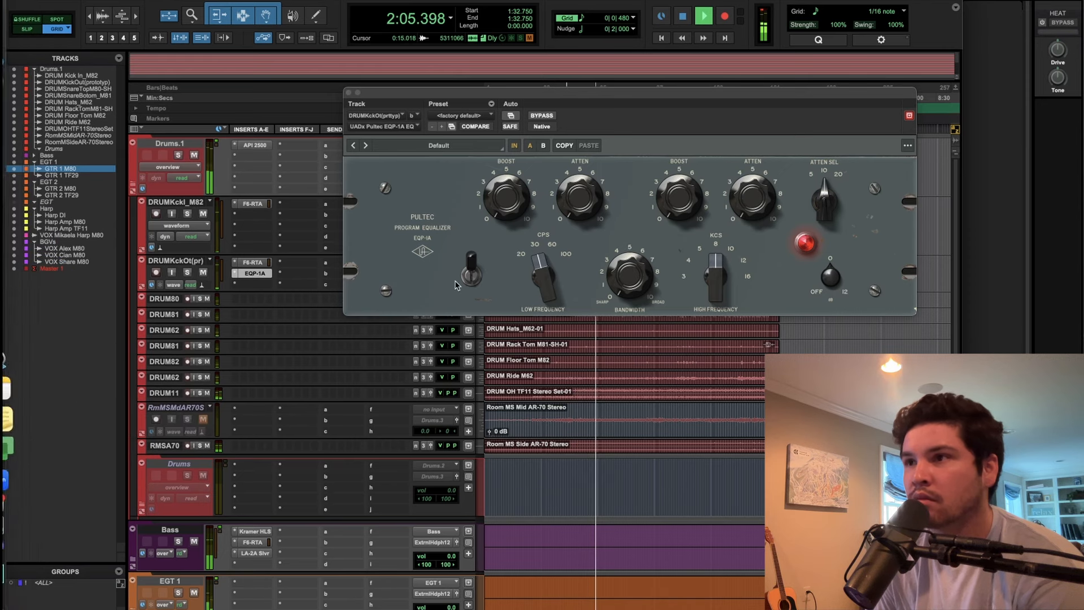
Set the Pultec EQP-1A's low frequency to 100 CPS, adjust its low boost and toggle the EQ switch to compare.
click(569, 254)
drag(519, 177, 523, 159)
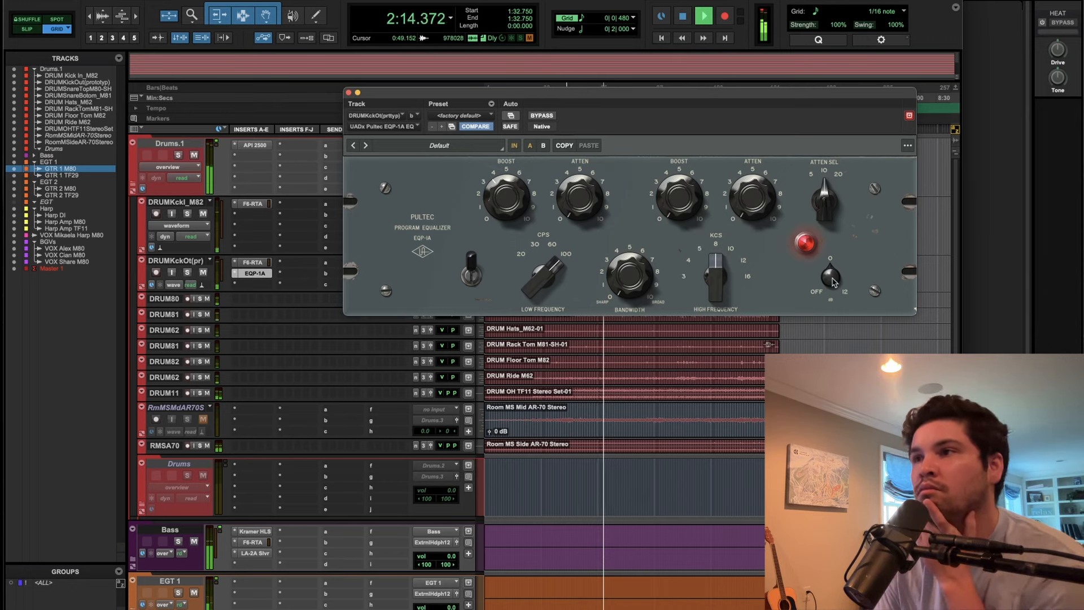
click(471, 281)
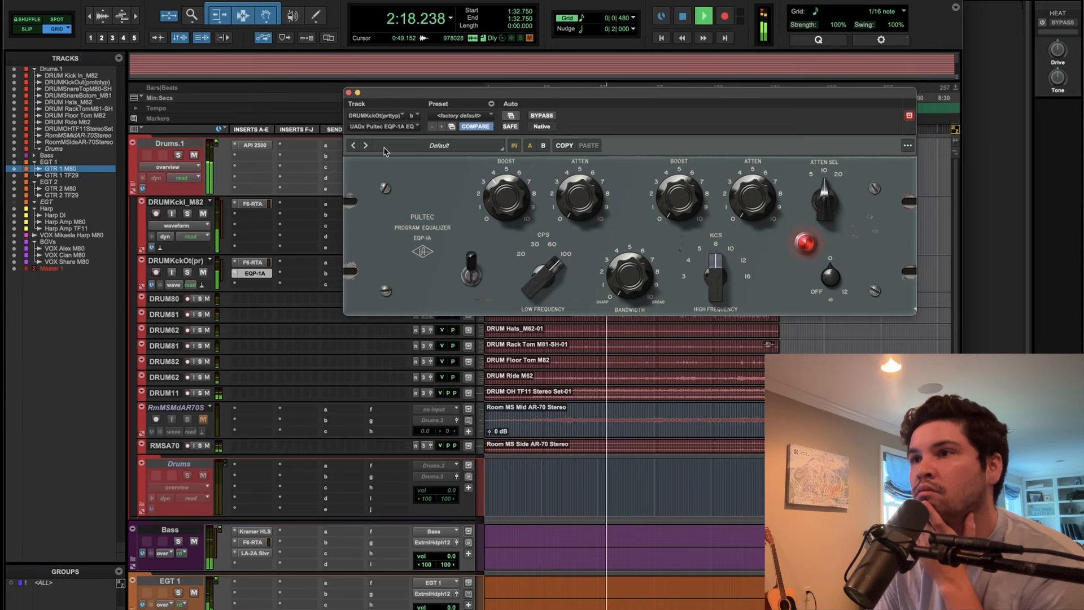
Close the Pultec EQP-1A and move the snare top and snare bottom tracks into a new stereo routing folder named "Snare".
click(348, 92)
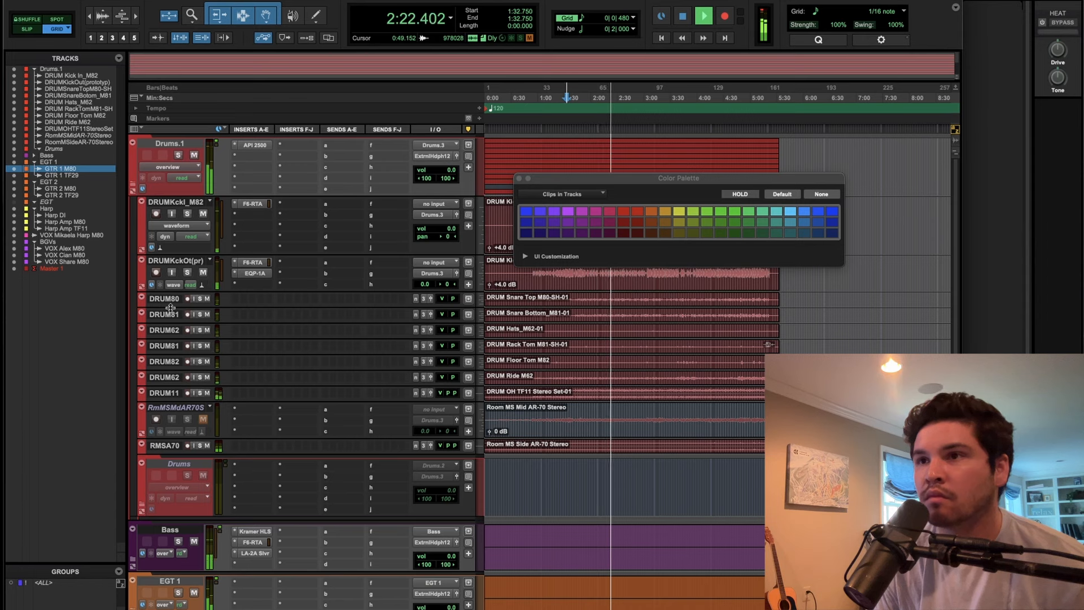
click(169, 315)
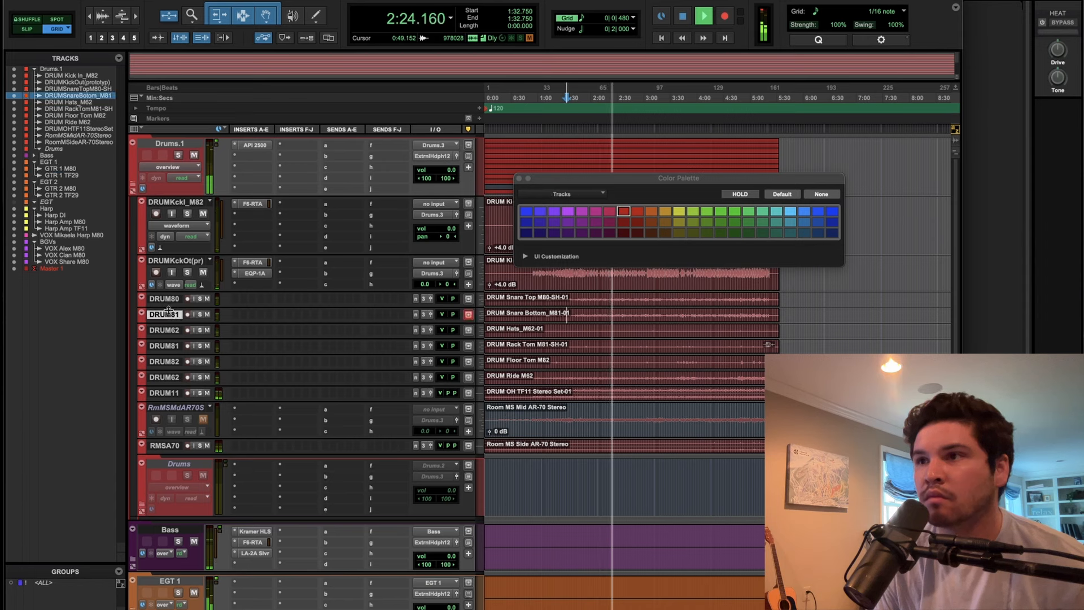
shift+click(168, 299)
right_click(171, 299)
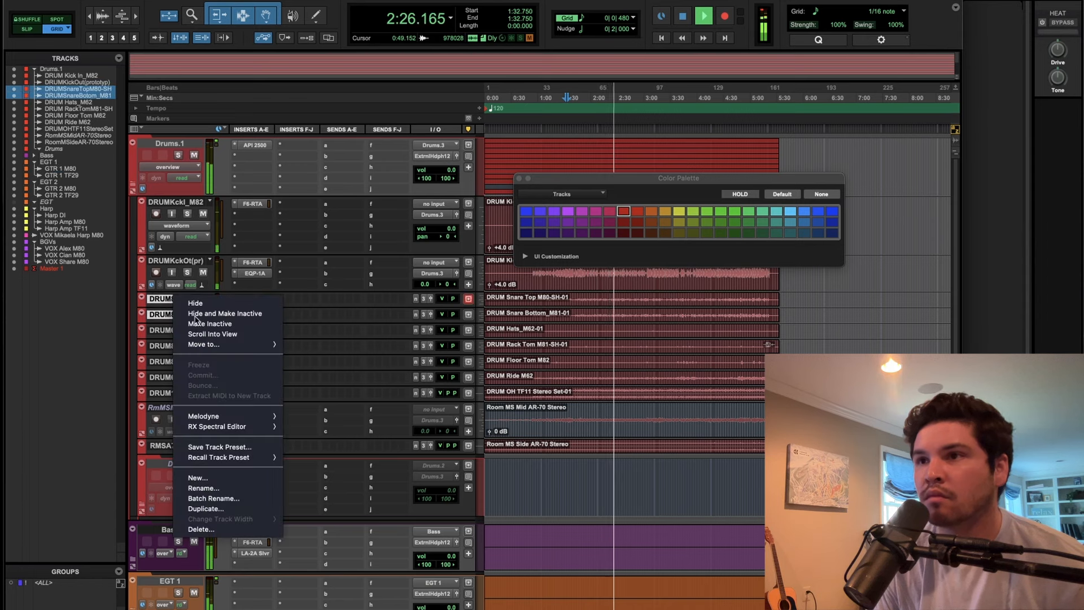
mouse_move(225, 346)
click(315, 347)
text(Snar)
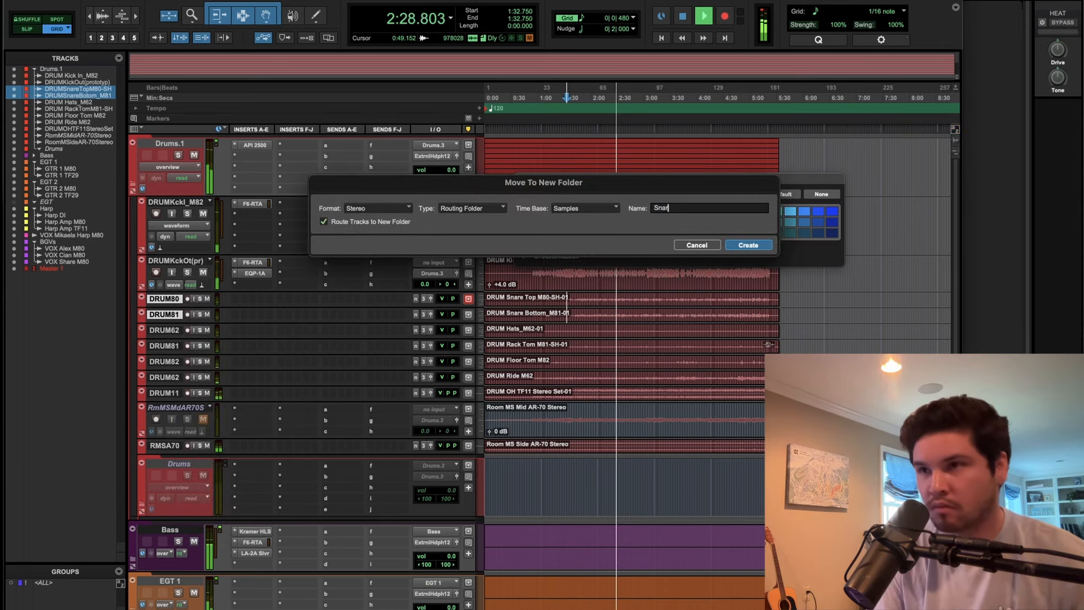
key(BackSpace)
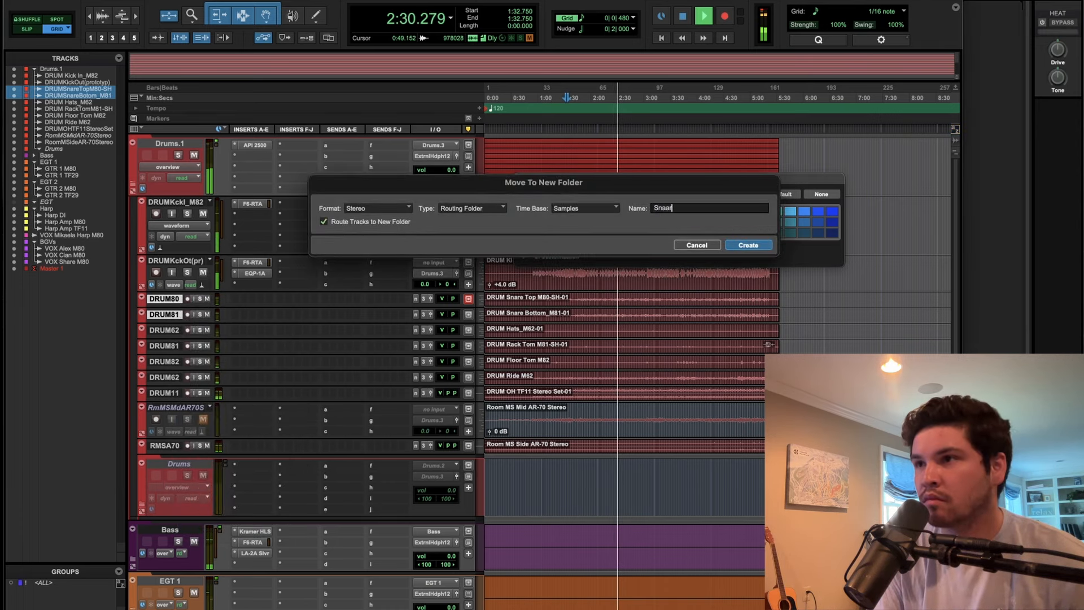
text(re)
key(Return)
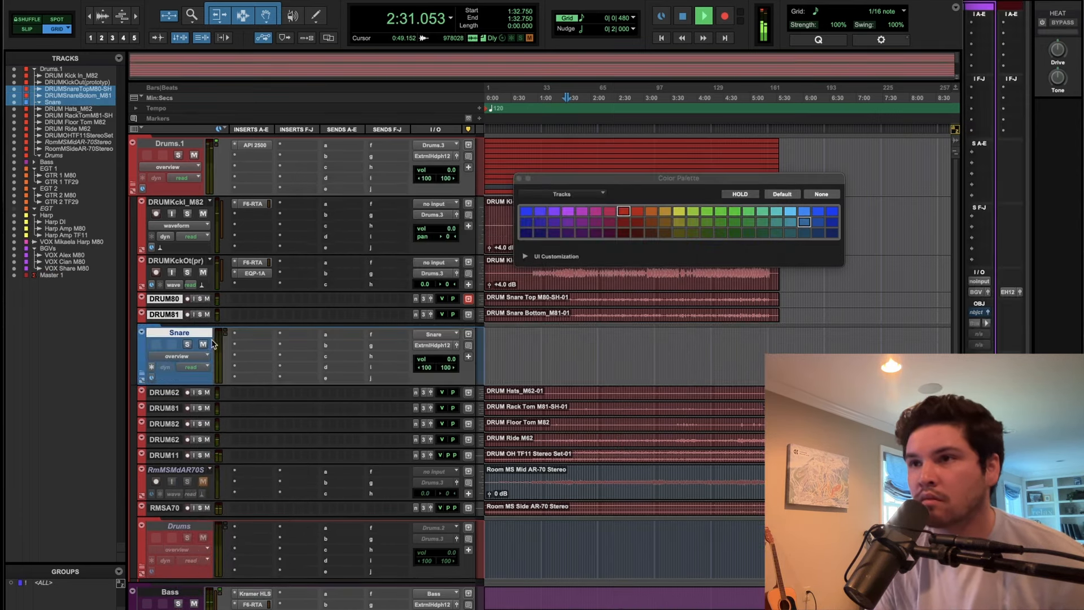
Route the Snare folder's output to the Drums.3 (Stereo) bus and deselect the snare tracks.
click(432, 314)
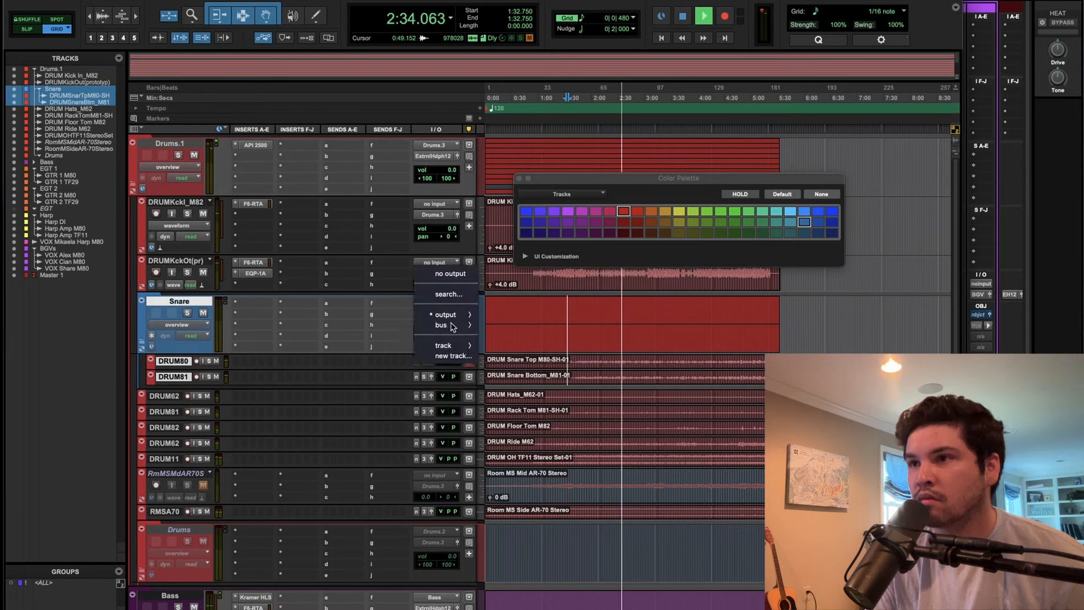
mouse_move(452, 325)
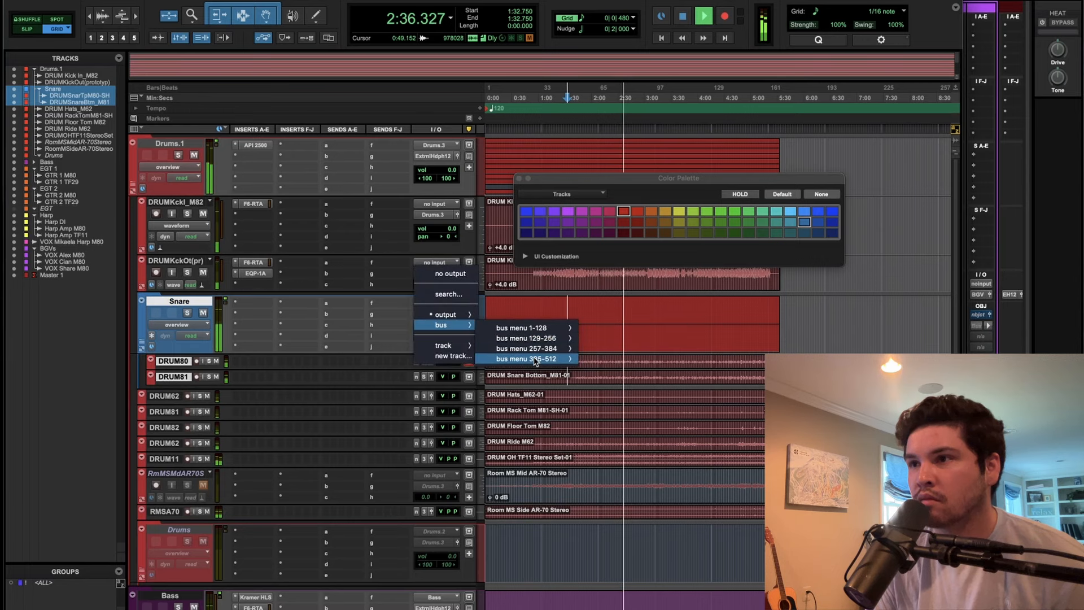
mouse_move(533, 359)
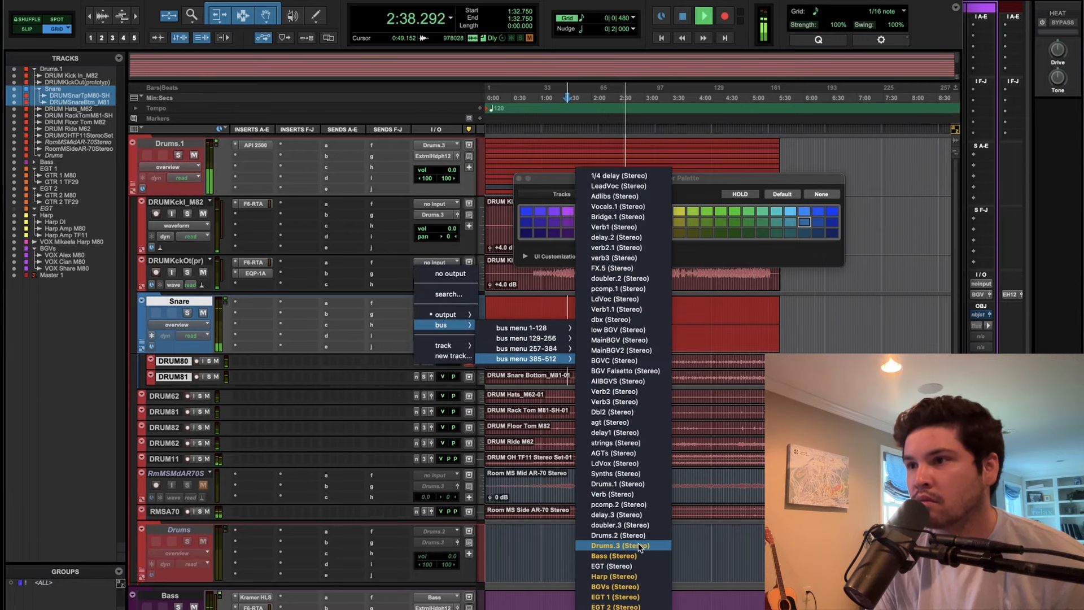
click(626, 545)
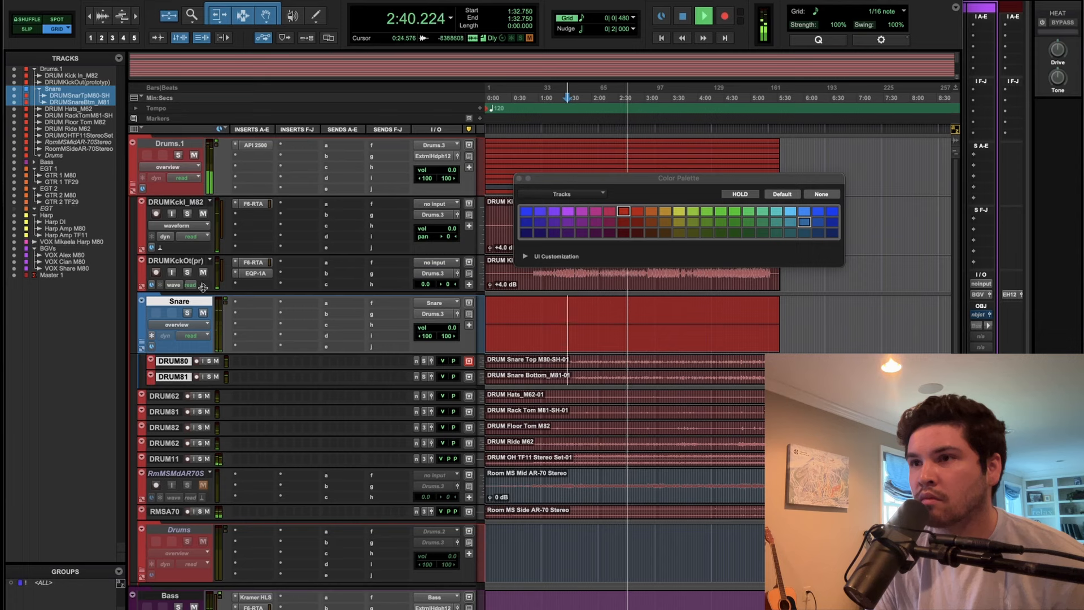
click(196, 302)
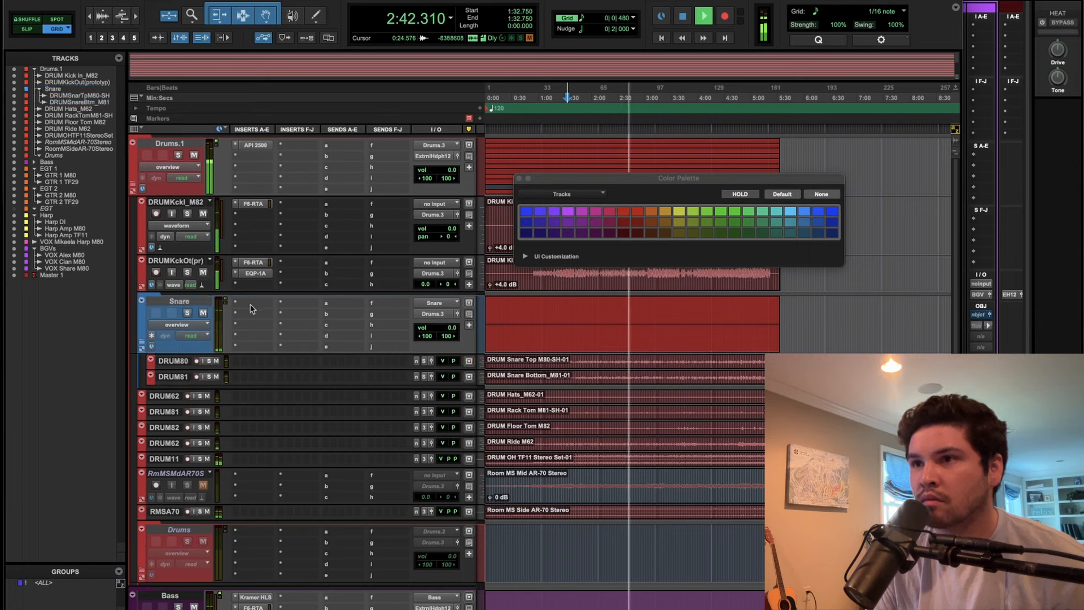
Insert the stereo UADx 1176LN Rev E Compressor on the Snare folder, fine-tune its output during playback and close it.
click(254, 307)
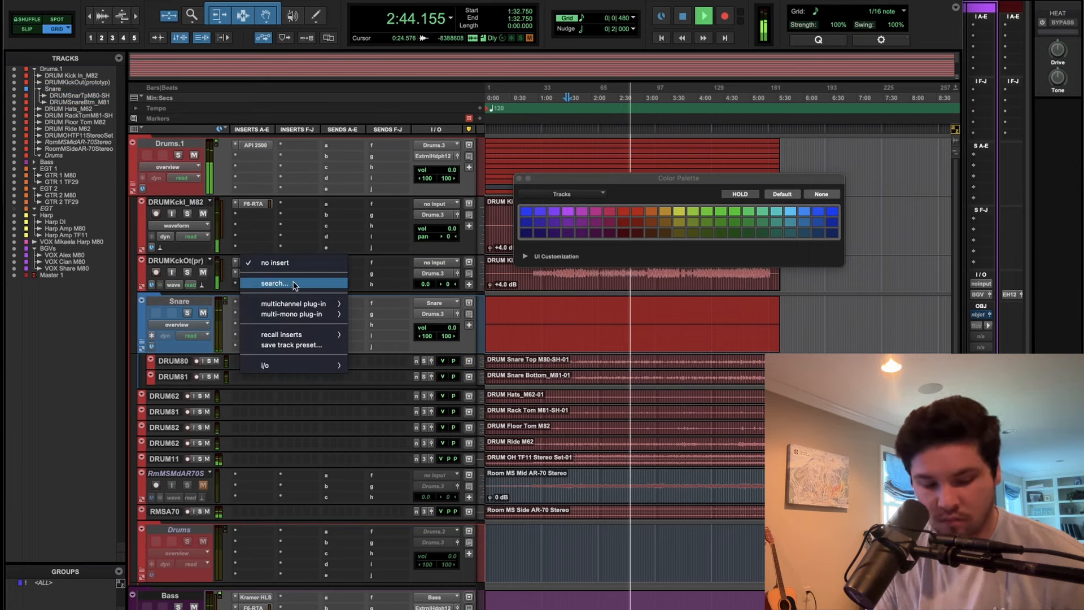
text(1176)
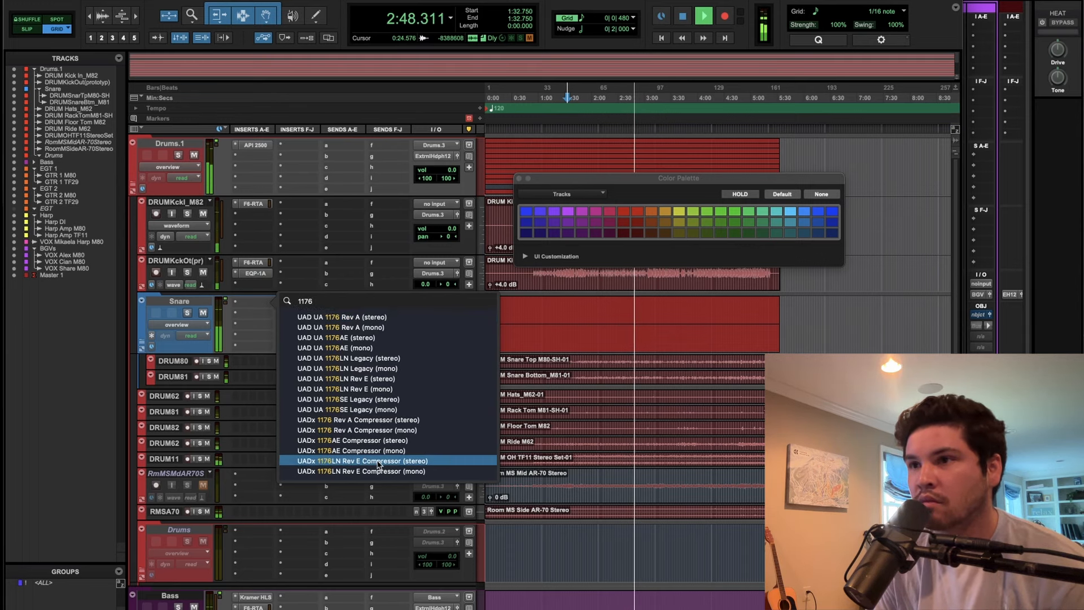
click(377, 462)
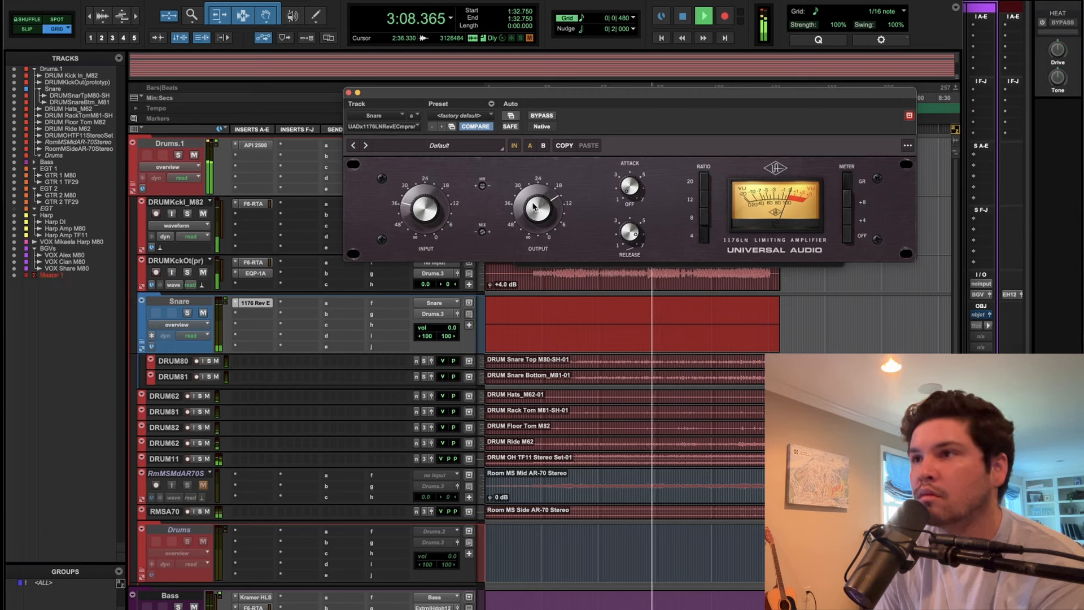
drag(532, 204, 534, 202)
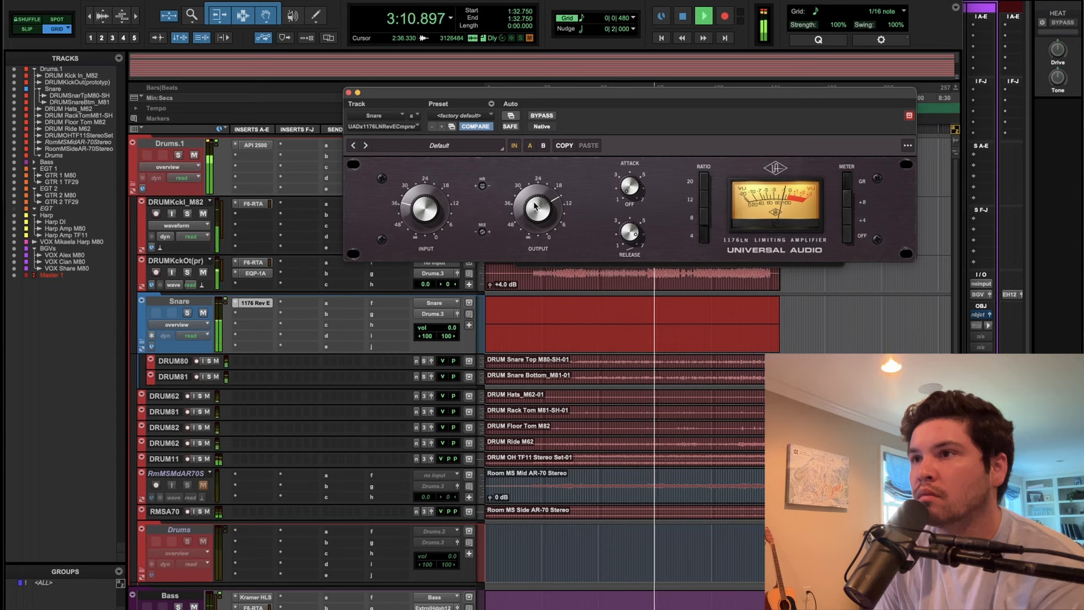
click(348, 93)
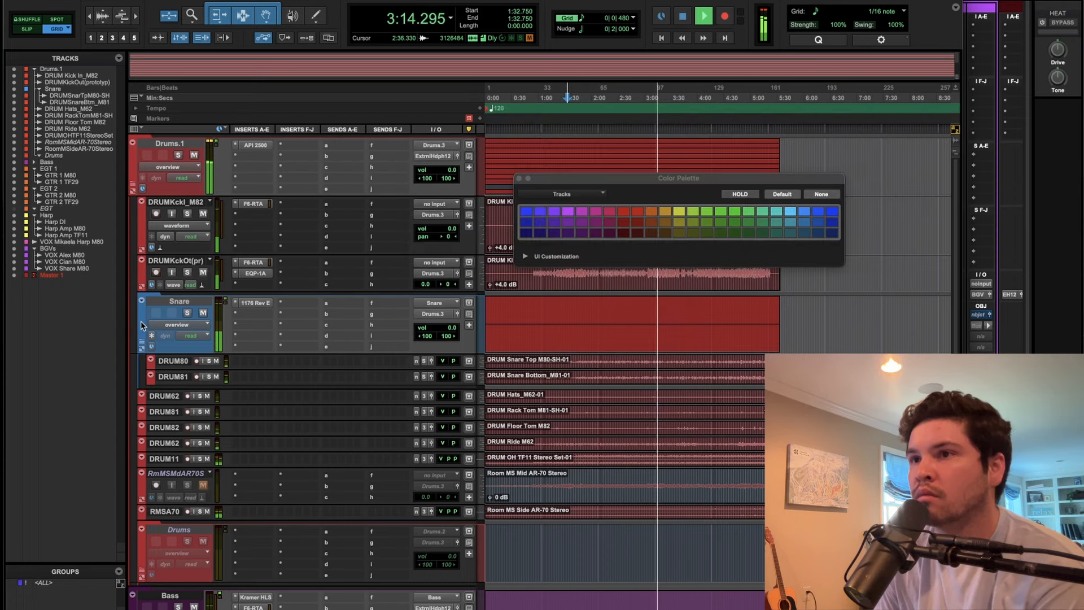
Recolor the Snare folder track bright red.
click(179, 301)
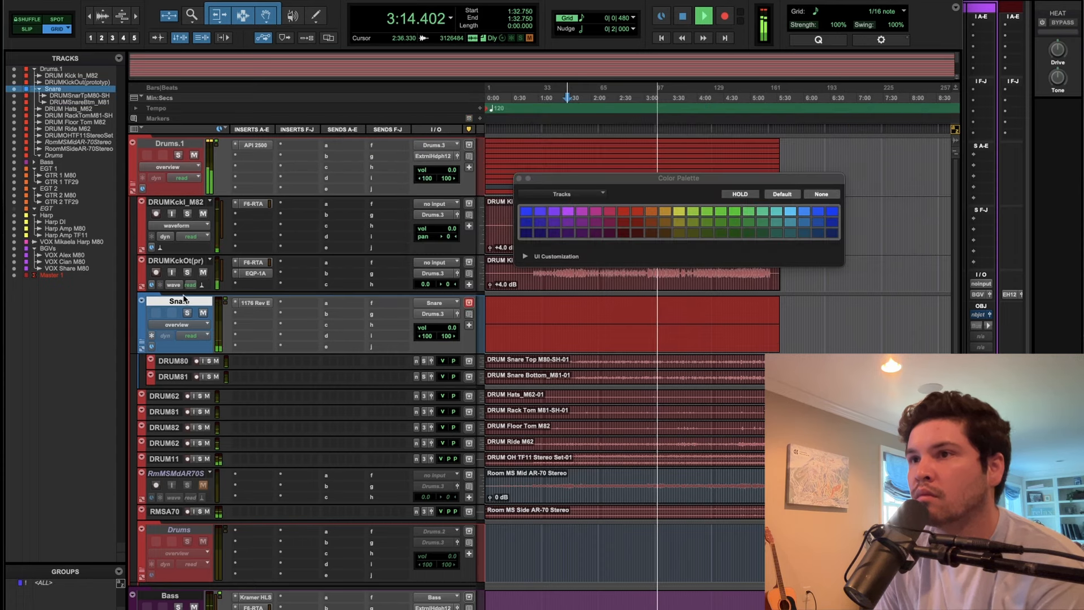
click(638, 215)
Select both GTR 2 clips and lower the EGT 2 folder's volume to -3.3 dB.
scroll(320, 388, down, 10)
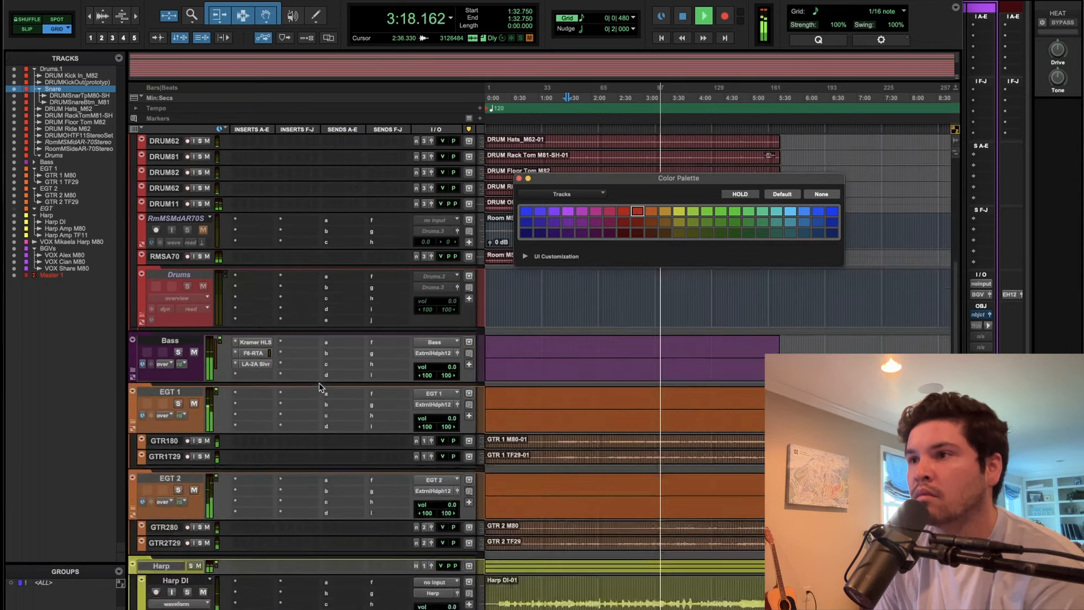
scroll(319, 388, down, 1)
click(565, 528)
shift+click(569, 518)
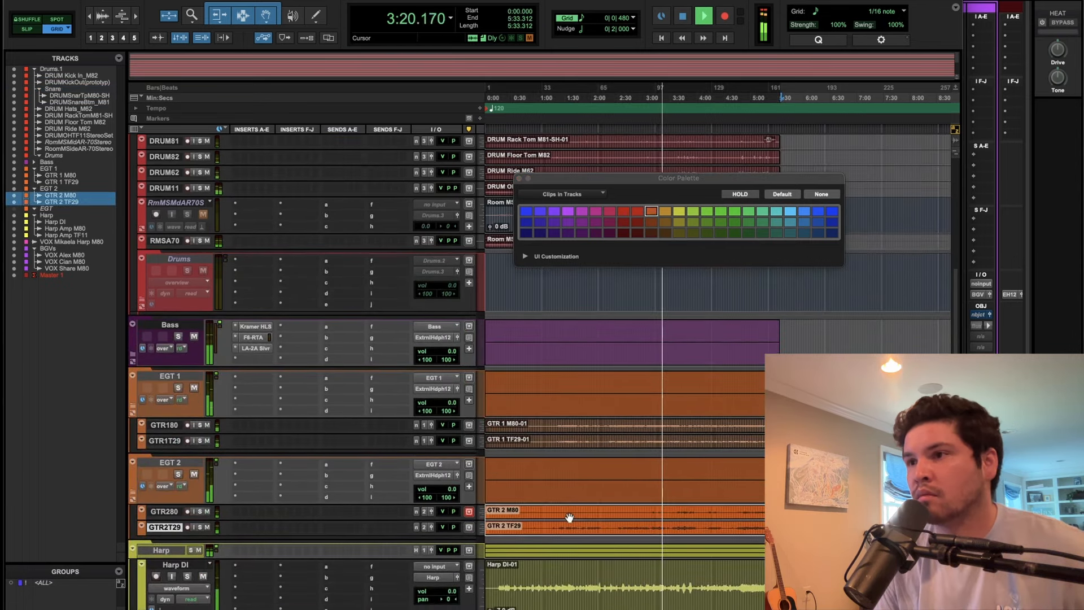
drag(446, 489, 446, 493)
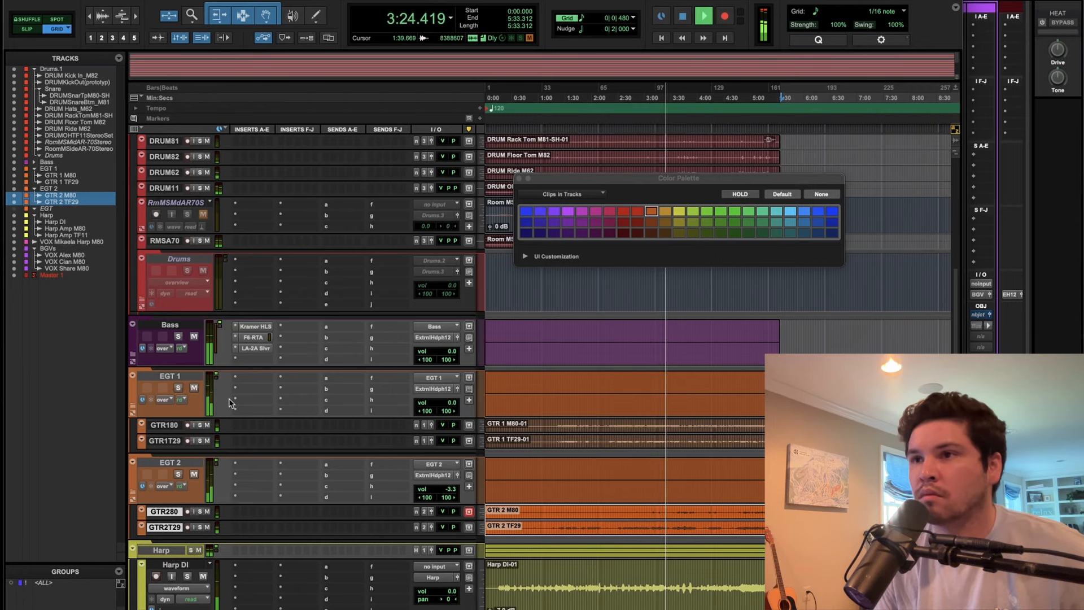
Select the EGT 1 folder, stop playback after listening through the tracks and close the color palette.
click(179, 376)
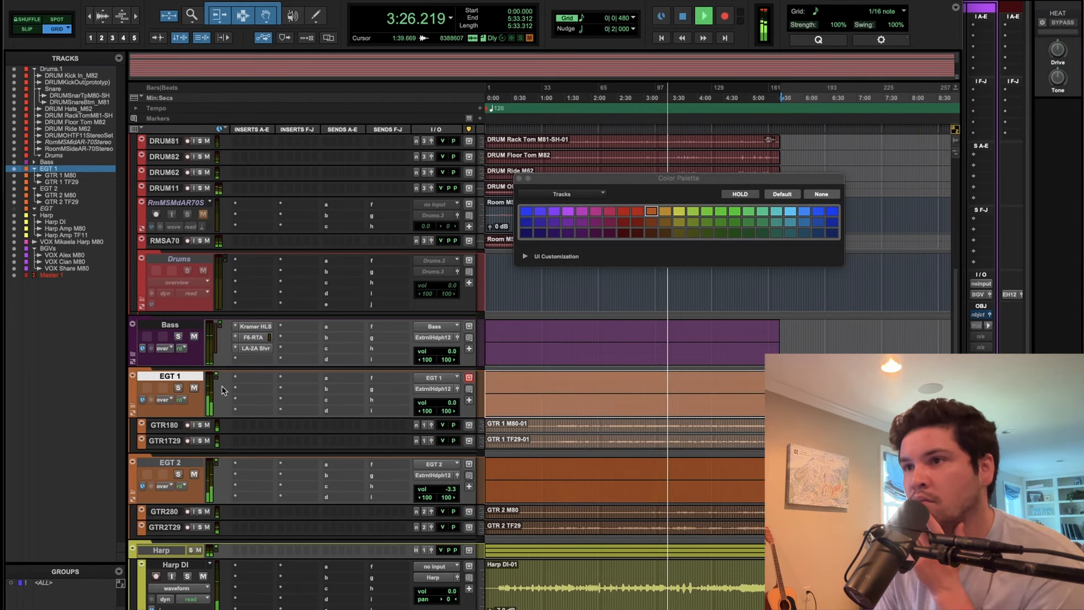
scroll(285, 404, up, 2)
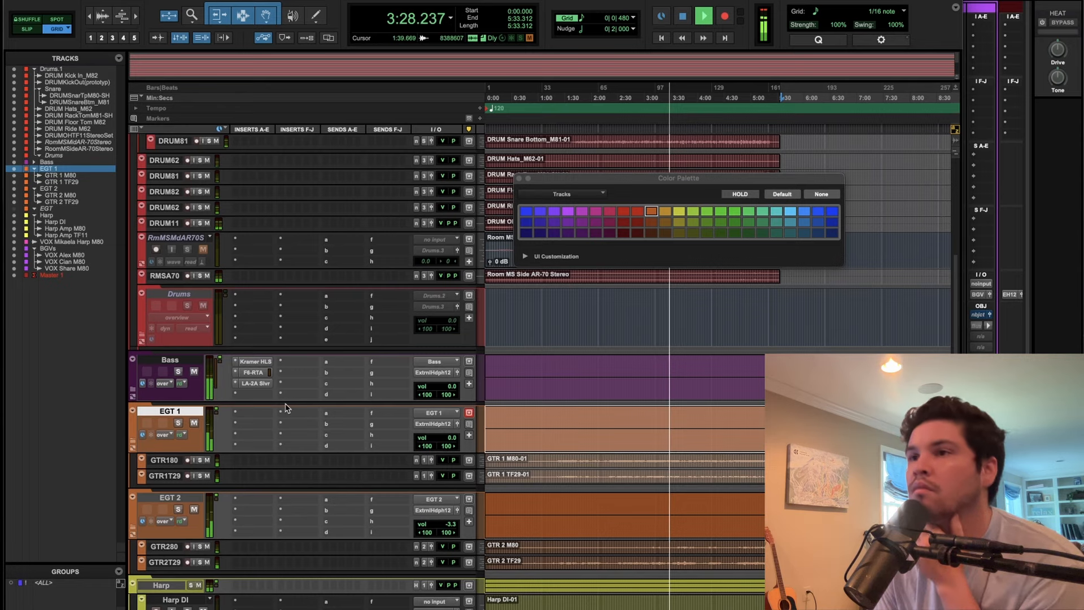
scroll(285, 403, down, 8)
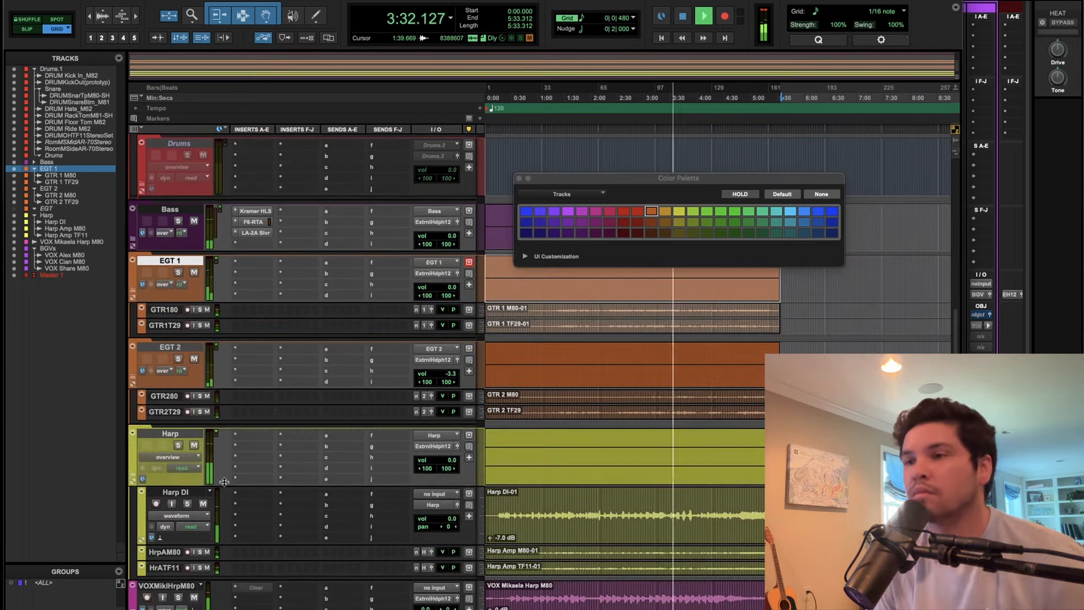
key(space)
scroll(522, 171, up, 12)
scroll(522, 171, up, 8)
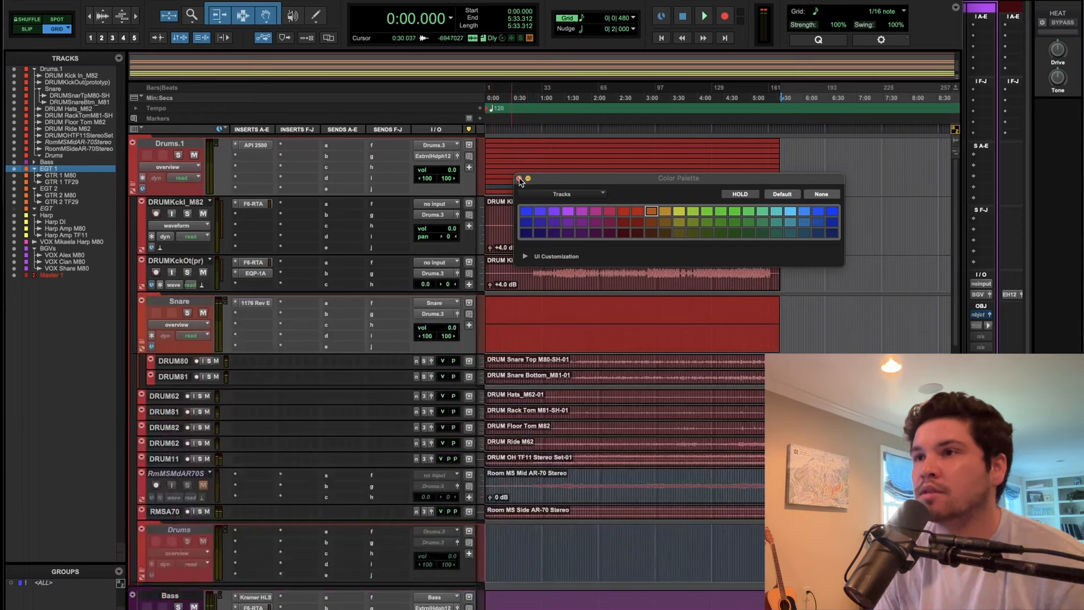
click(518, 179)
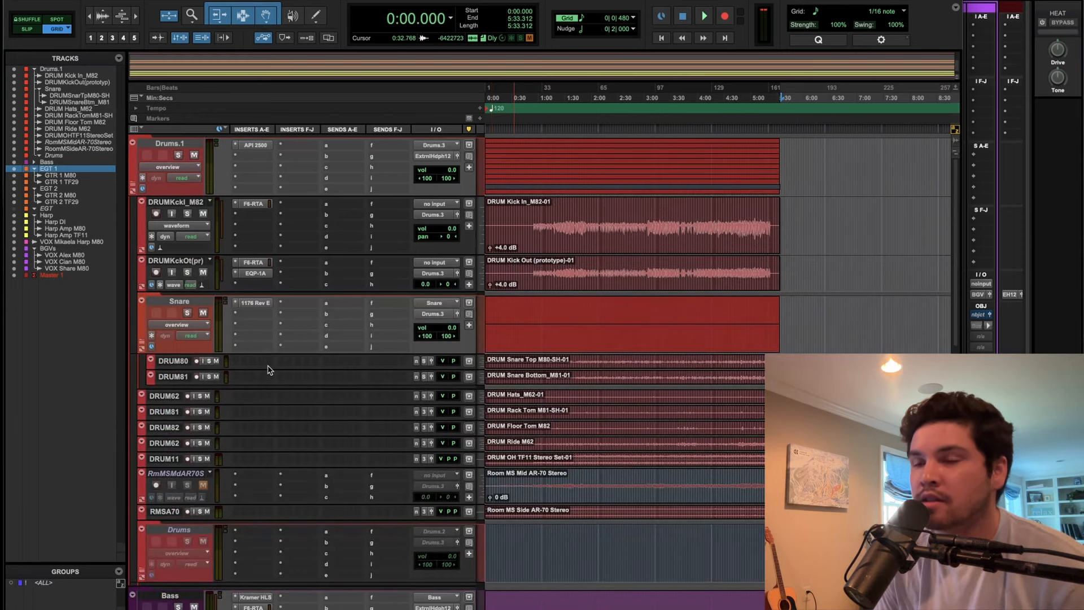
Increase the BGVs folder track's height so its inserts and output controls are shown.
scroll(267, 369, down, 10)
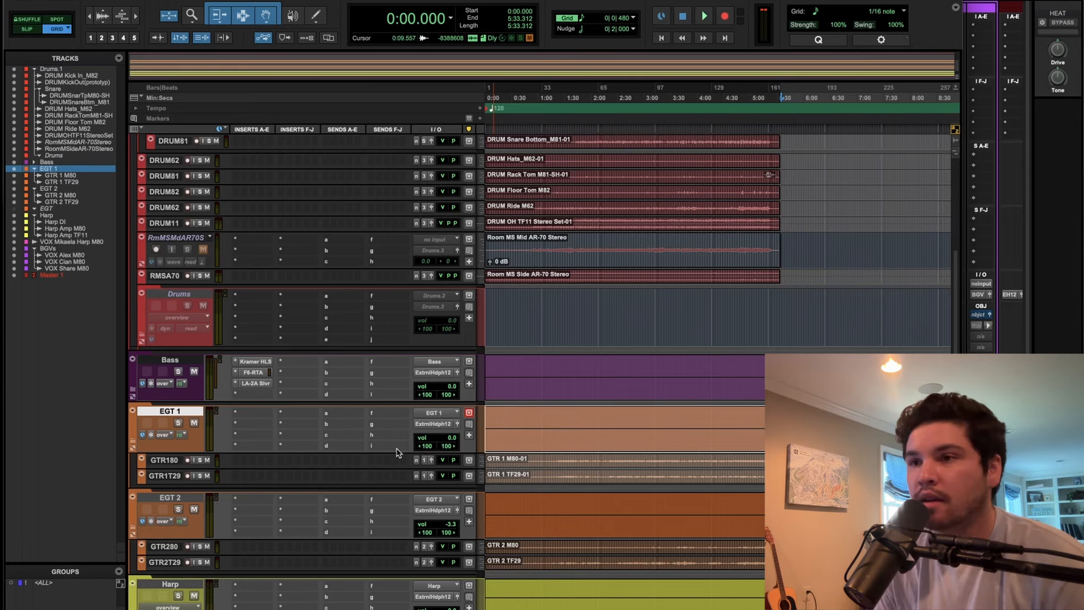
scroll(427, 472, down, 3)
scroll(300, 467, up, 13)
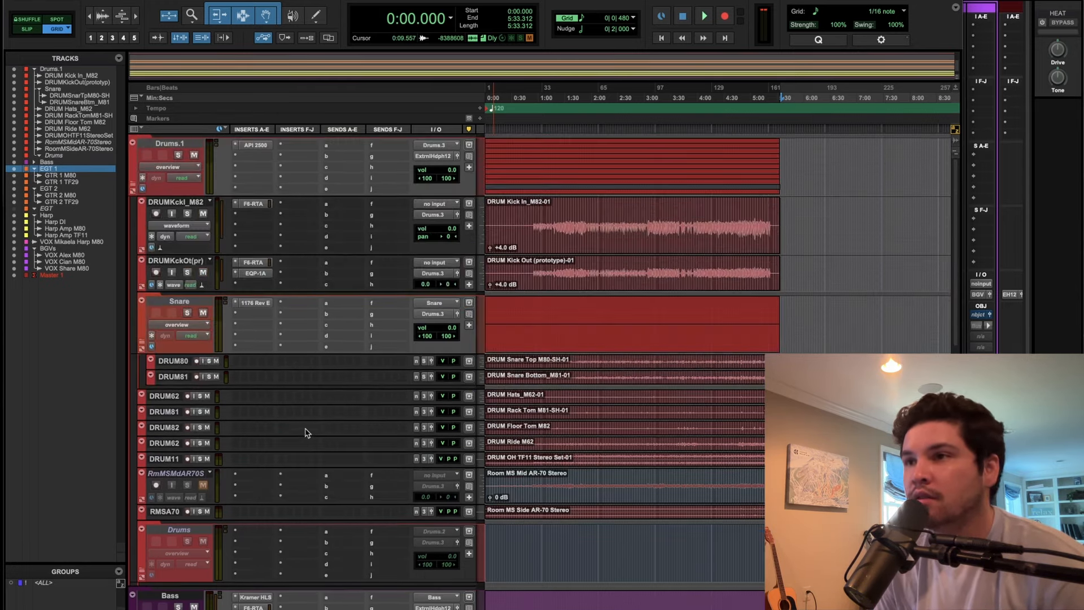
scroll(305, 432, down, 14)
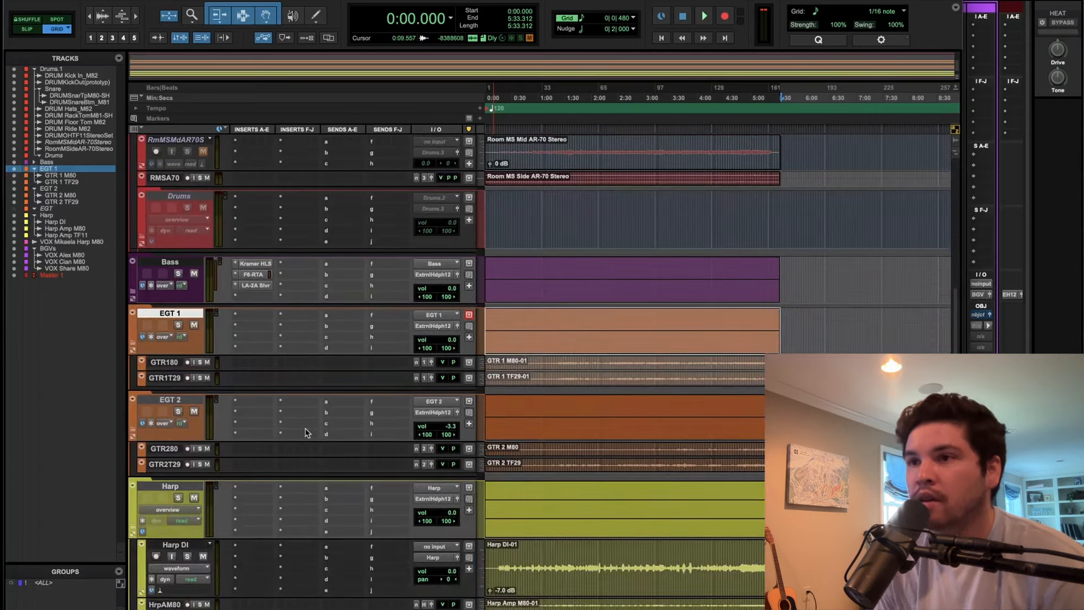
scroll(305, 433, down, 10)
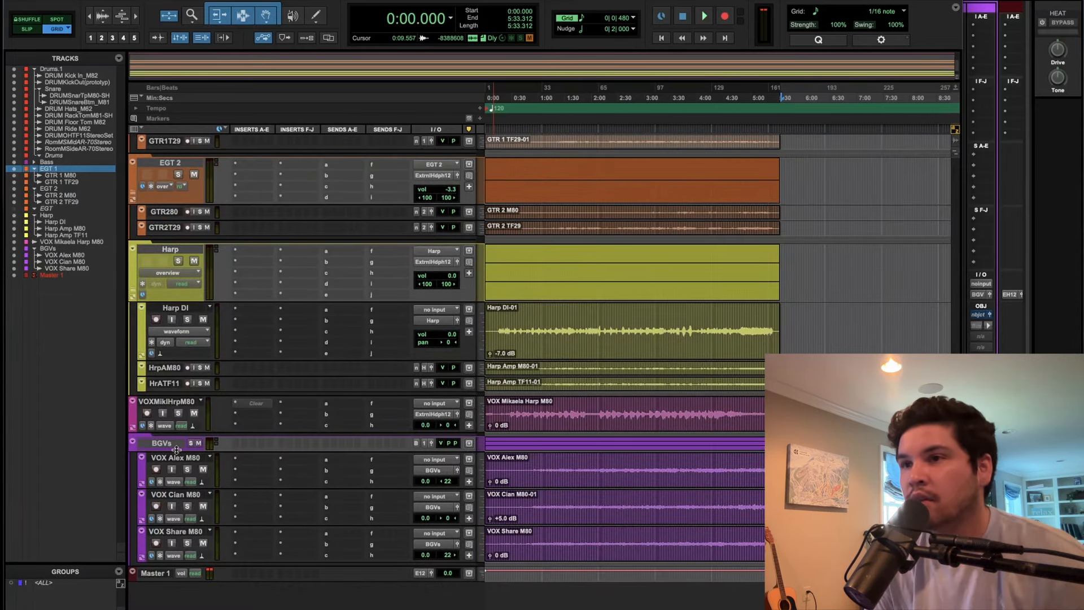
drag(177, 450, 183, 470)
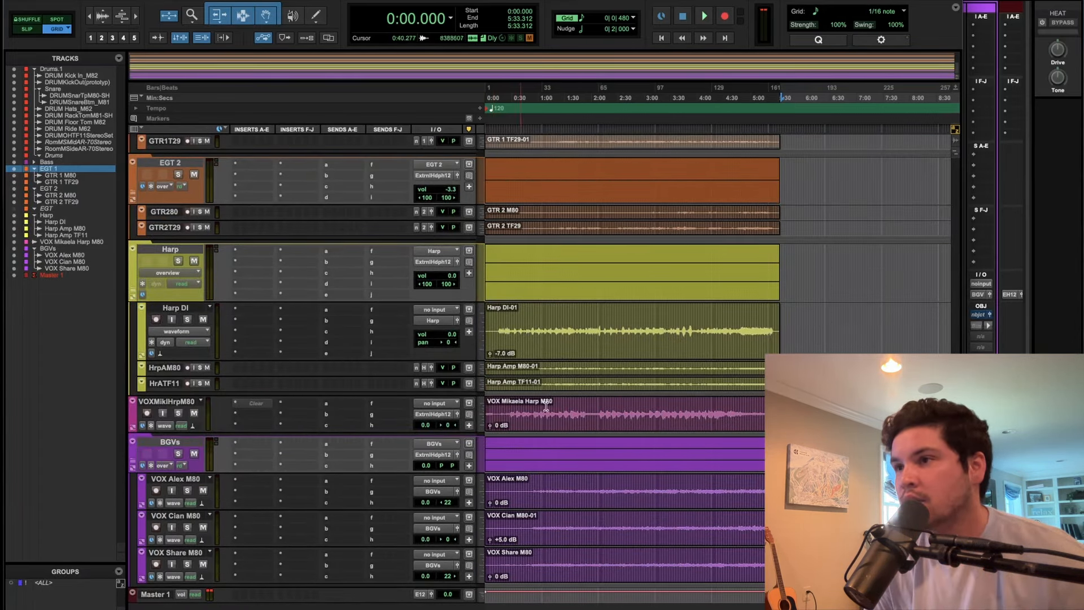
Play from 2:16.500 and insert the mono UADx LA-2A Silver Compressor in the vocal track above the BGVs folder.
click(605, 408)
key(space)
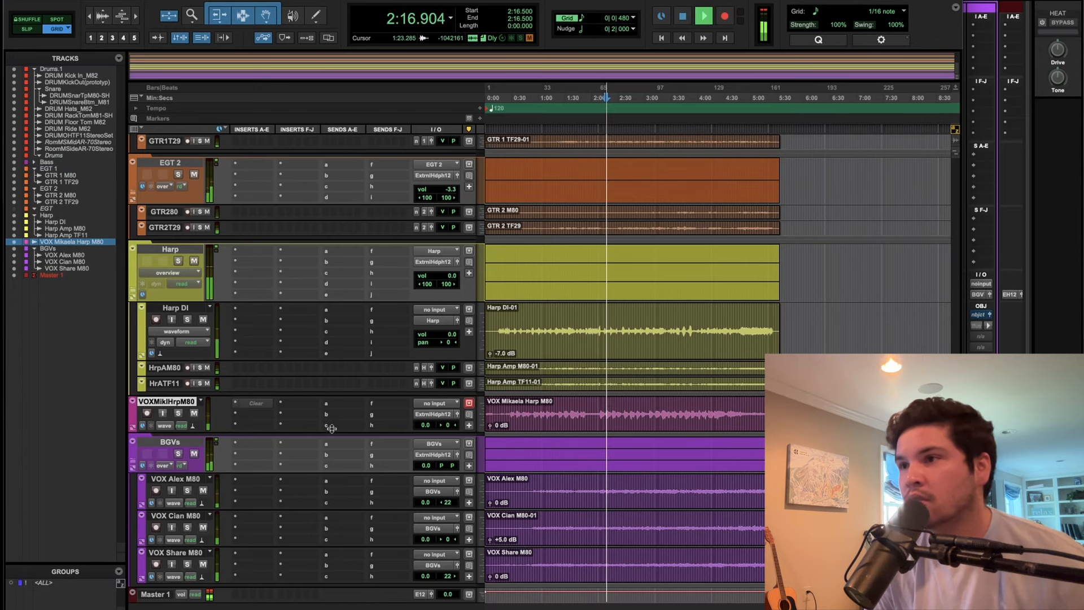
click(255, 416)
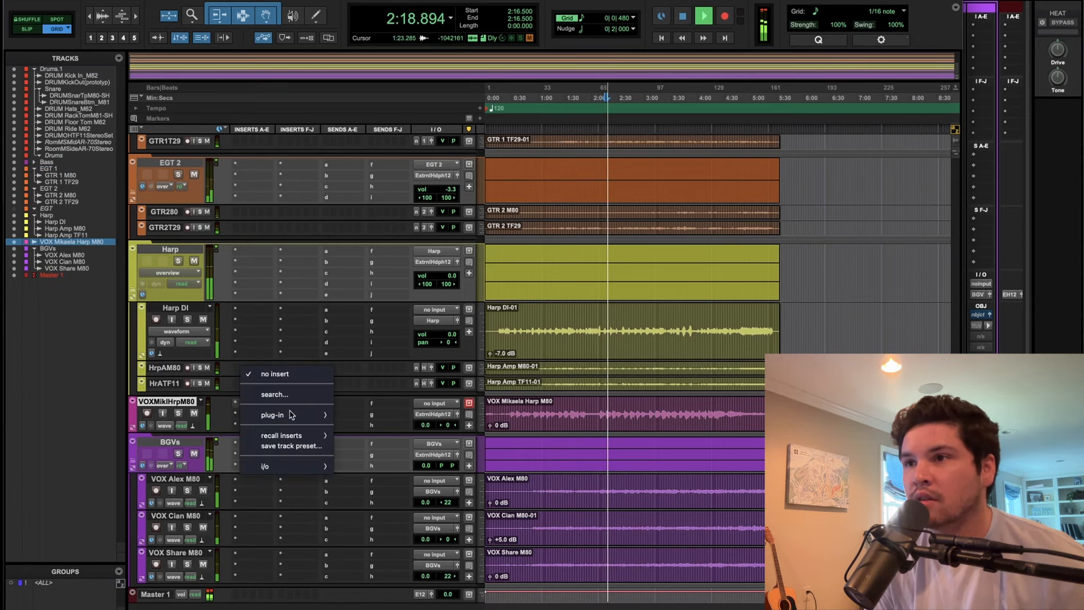
click(314, 395)
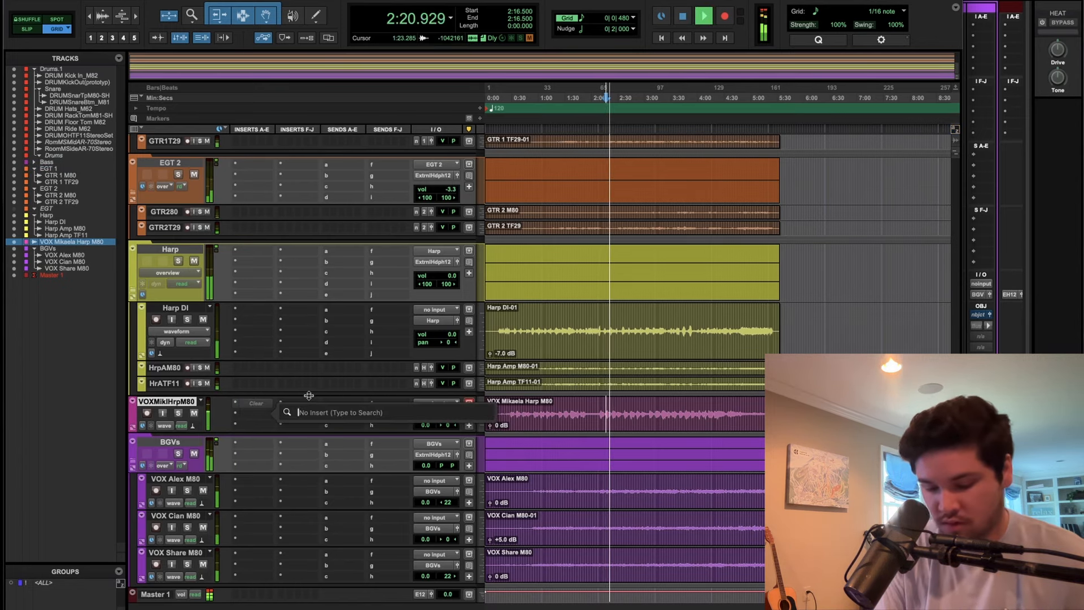
text(la-2a)
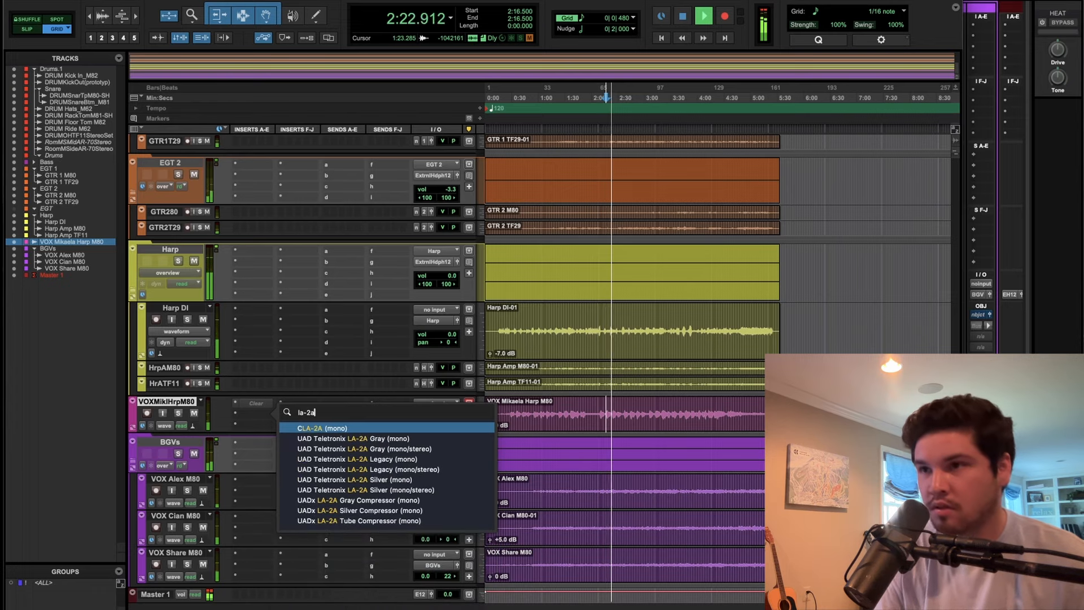
click(373, 510)
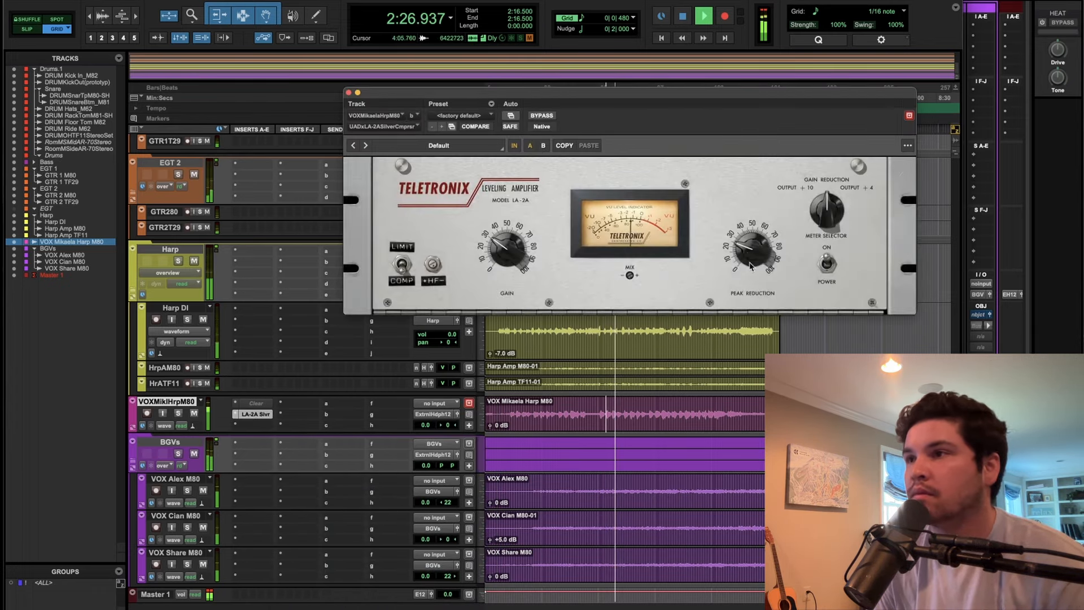
Fine-tune the LA-2A's Peak Reduction on the vocal track above BGVs and move the plug-in down one insert slot.
drag(748, 260, 749, 261)
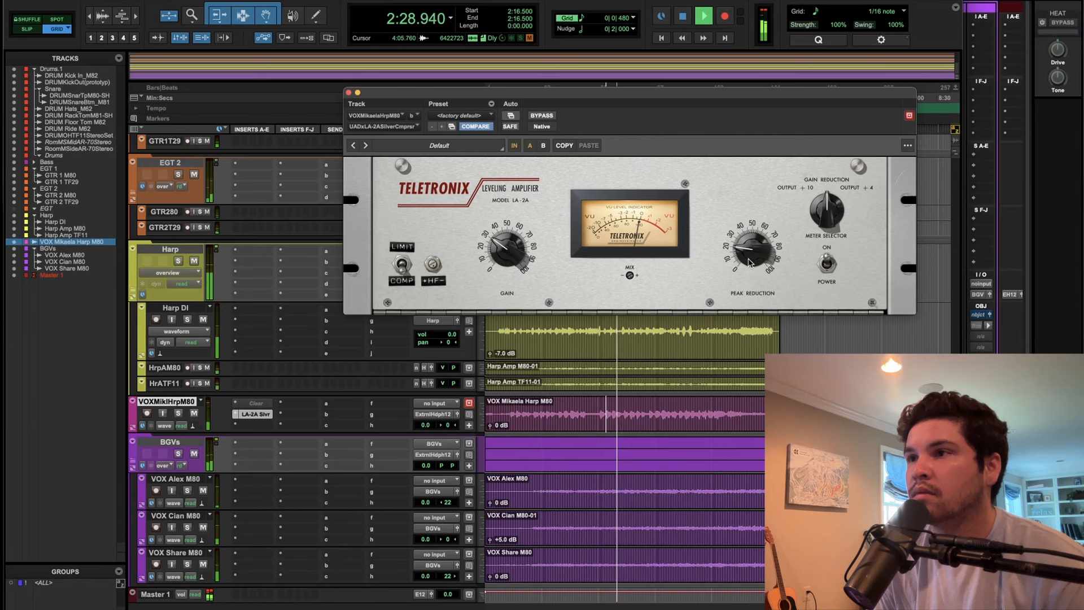
drag(748, 259, 753, 261)
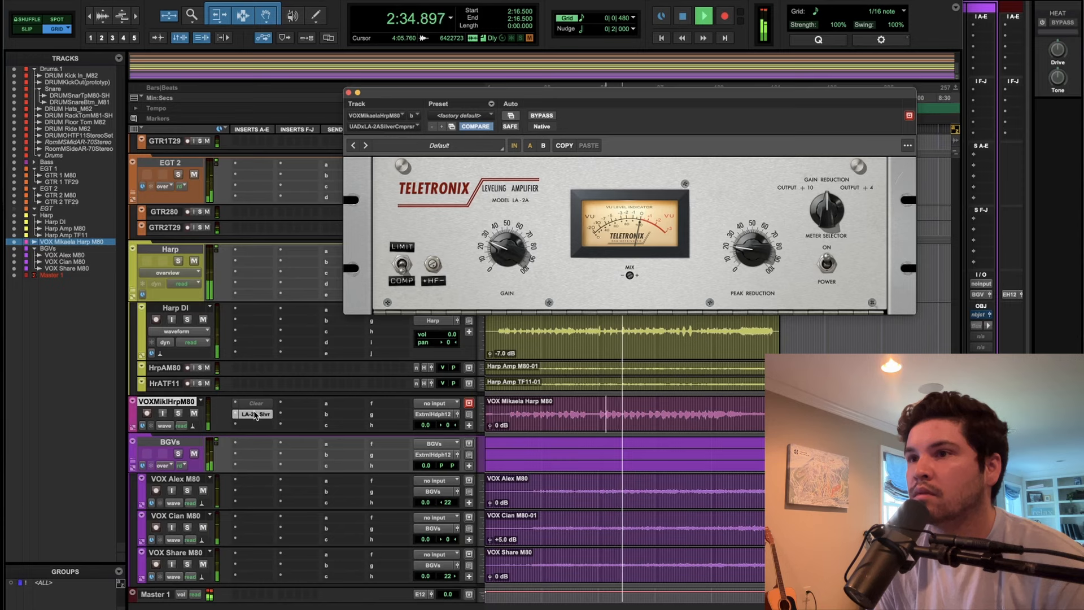
drag(255, 414, 254, 427)
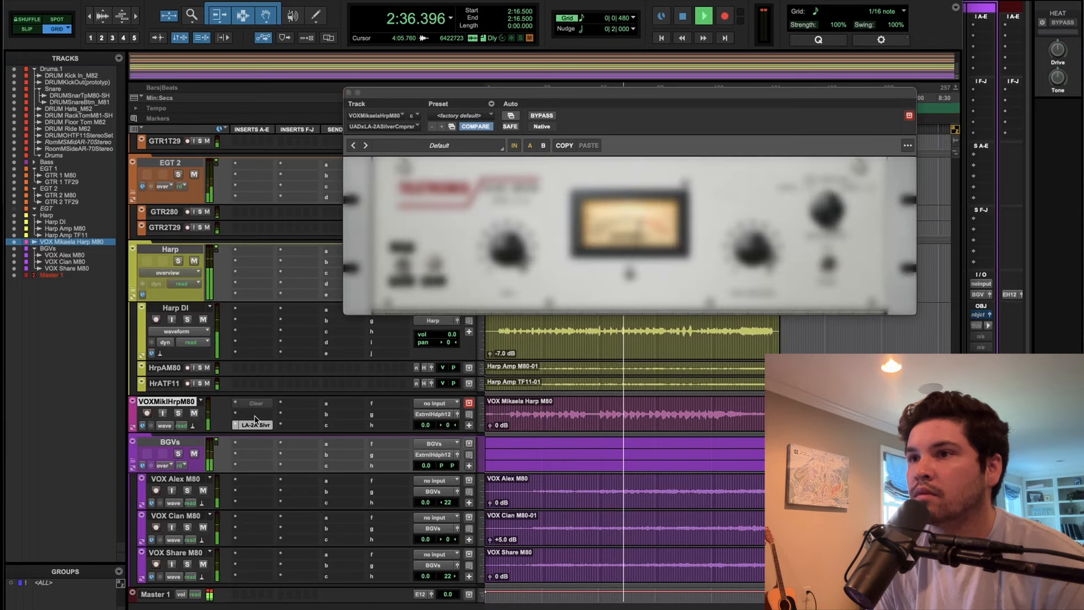
Insert the mono F6-RTA equalizer in the slot directly above the LA-2A on the same vocal track.
click(258, 414)
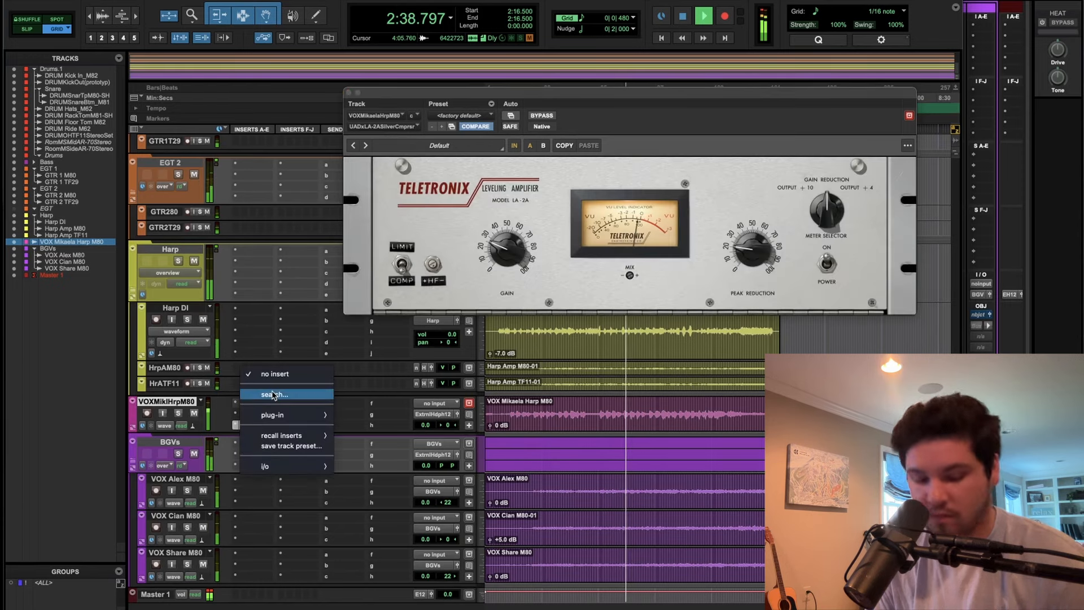
click(274, 394)
text(f6)
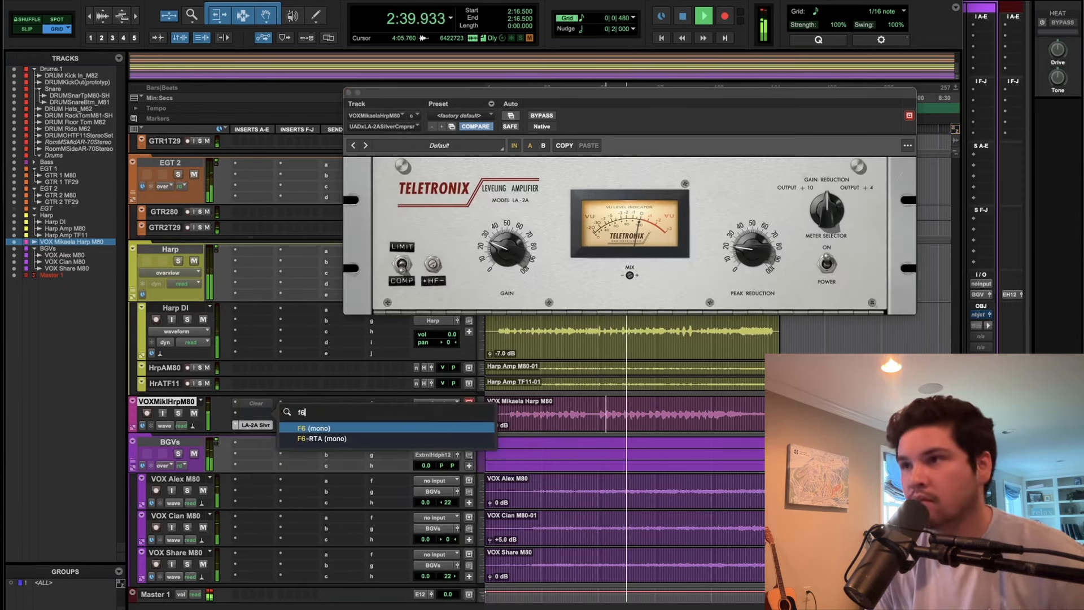
click(386, 440)
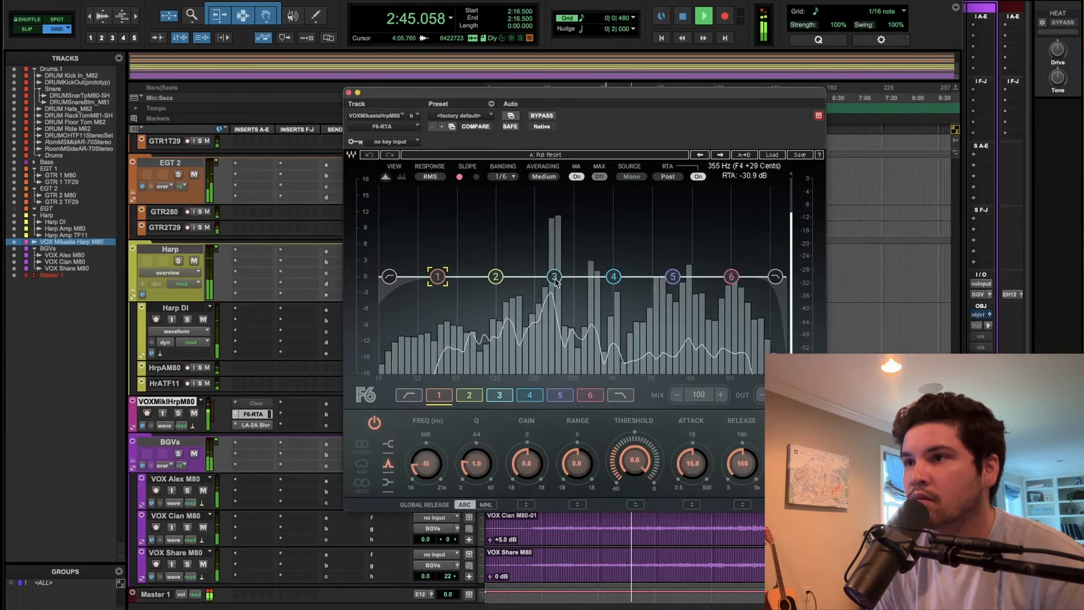
Cut F6 band 3 by 1.9 dB at 326 Hz and enable the high-pass filter at 127 Hz.
mouse_move(555, 281)
mouse_down()
mouse_move(559, 226)
mouse_move(554, 286)
mouse_up()
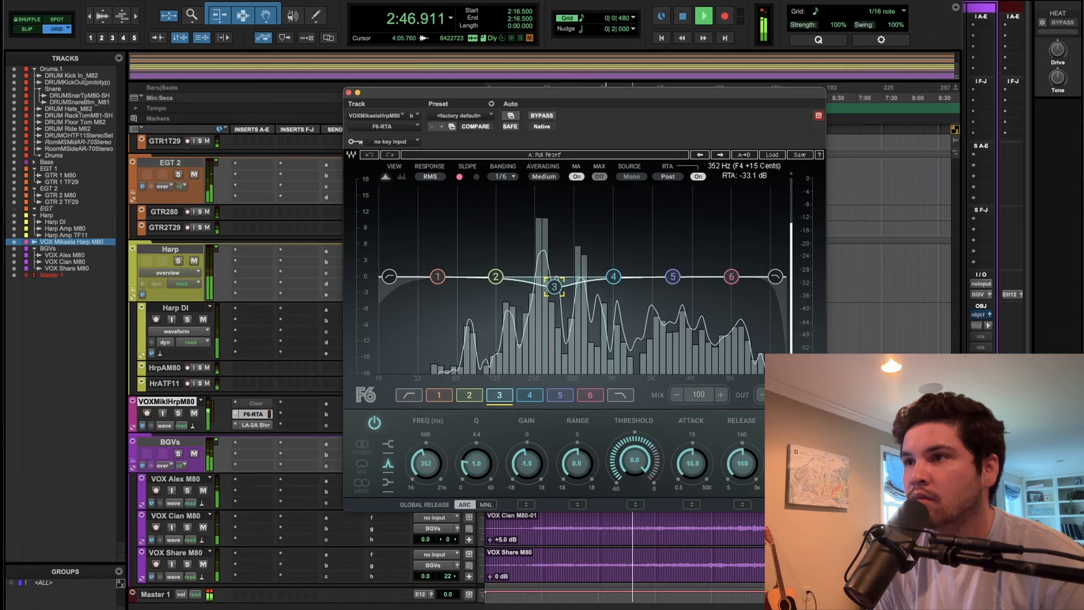
click(408, 394)
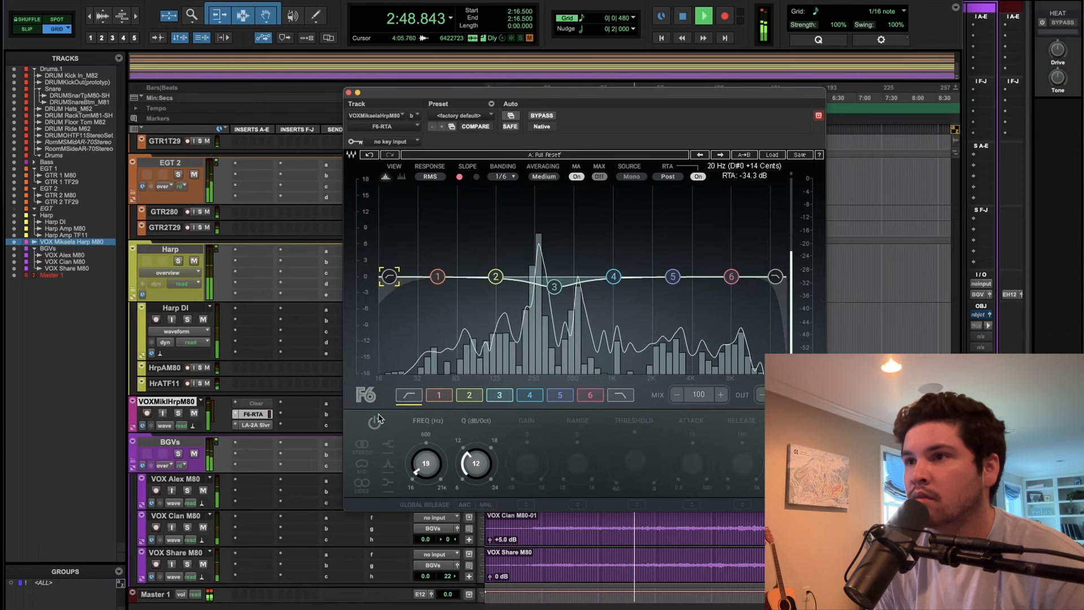
drag(427, 464, 428, 426)
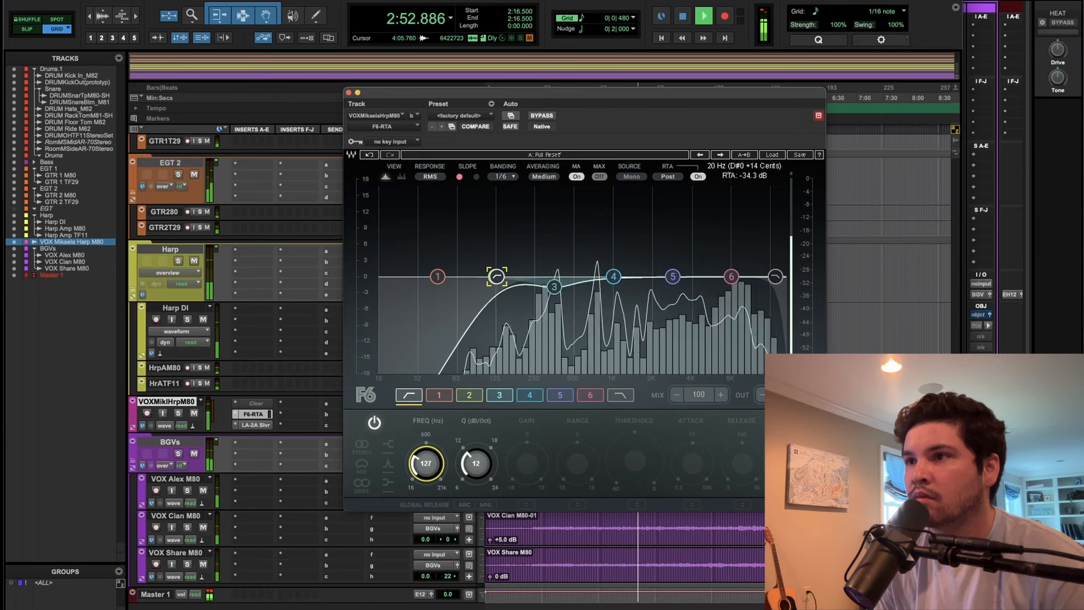
drag(554, 292, 549, 292)
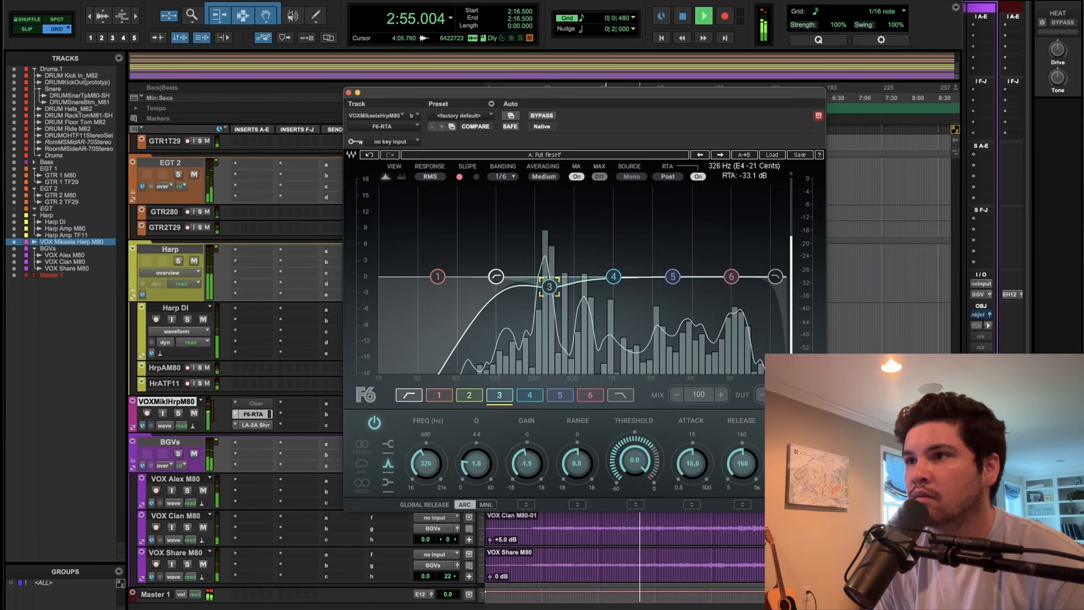
Shape F6 band 5 as a dynamic cut near 3774 Hz with range -4.6, threshold about -23, attack 7.2 and release 63.
drag(731, 276, 688, 288)
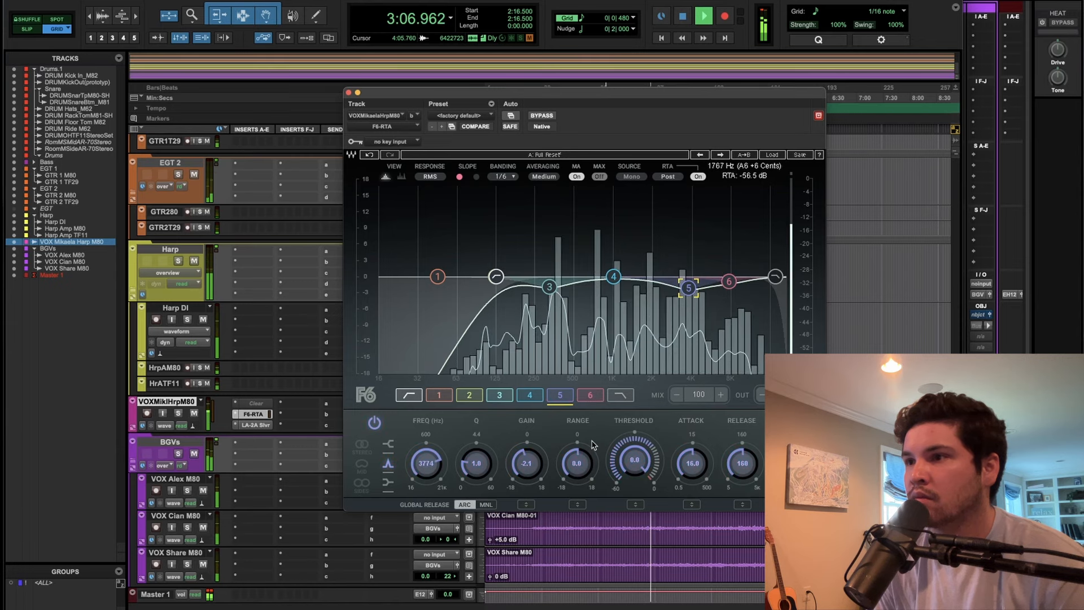
drag(634, 461, 581, 480)
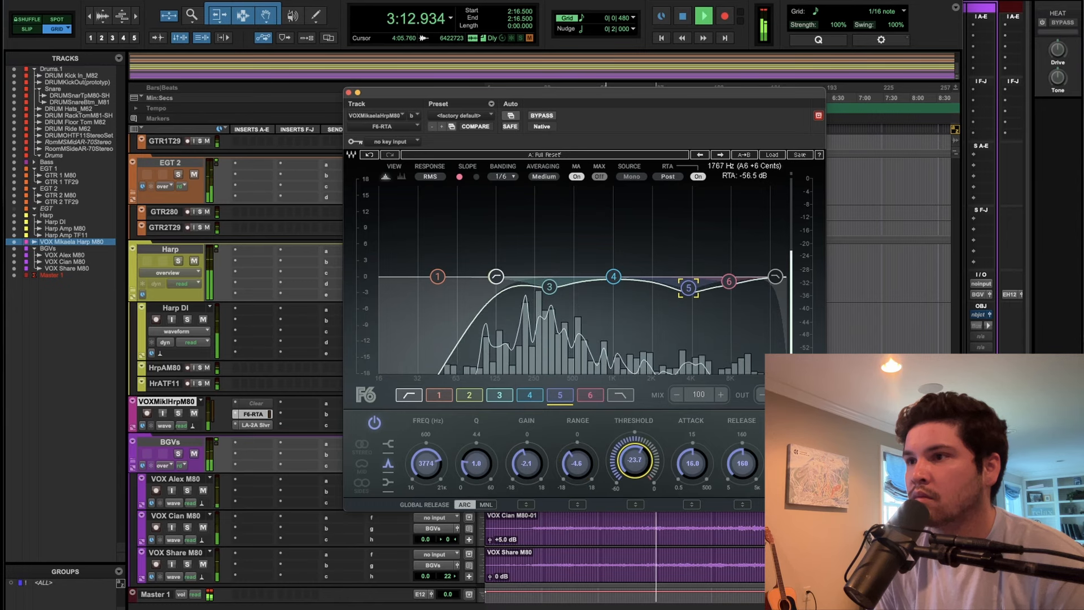
drag(692, 463, 735, 468)
Make F6 band 6 dynamic with threshold -25.0, range -1.7, attack 3.6 and release 15.
click(729, 282)
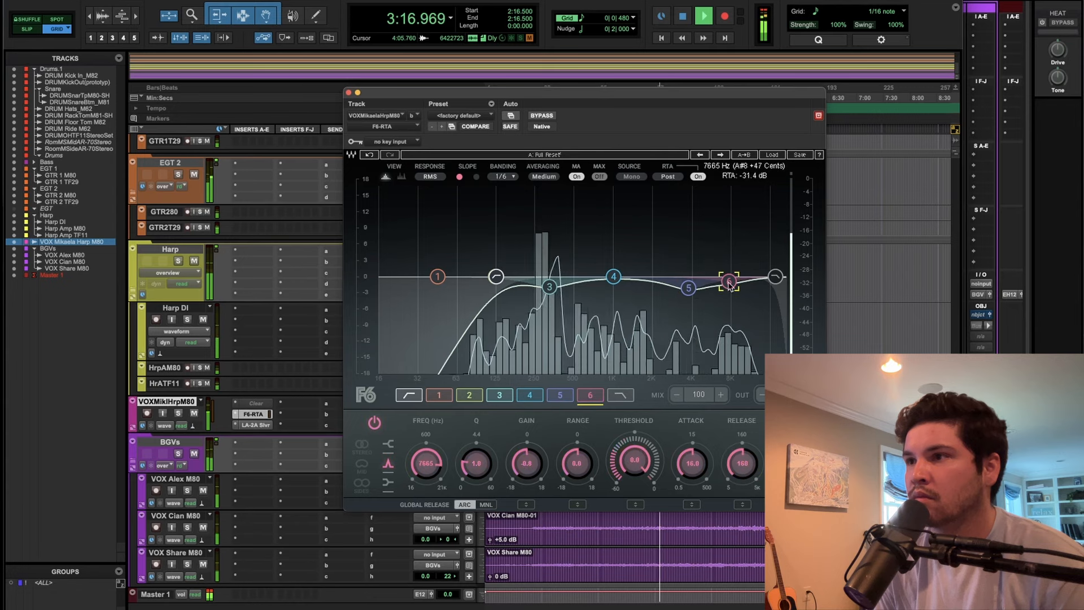
drag(634, 460, 635, 480)
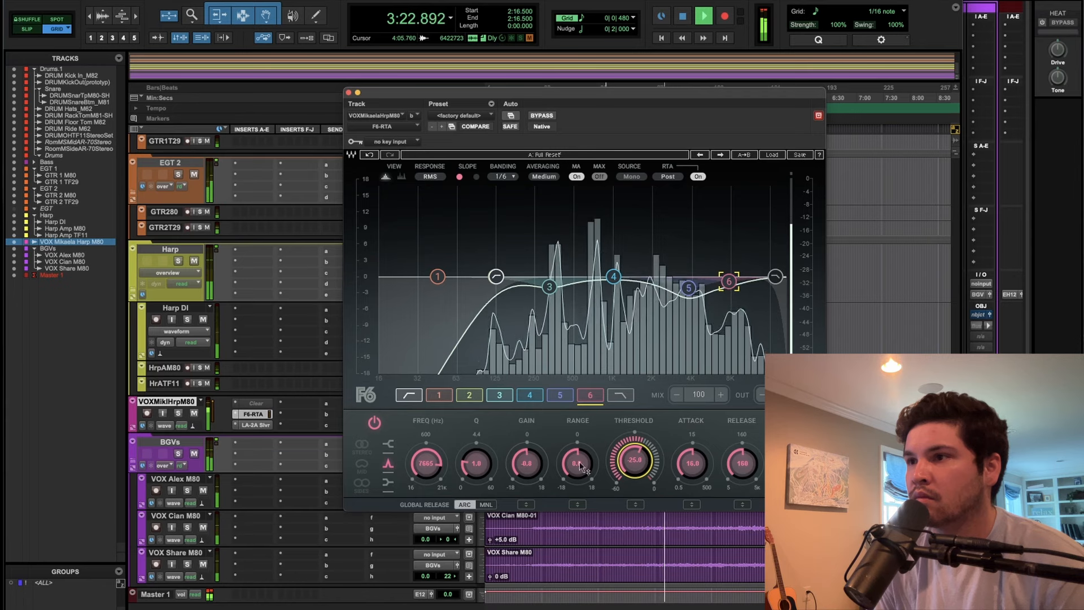
drag(579, 463, 579, 466)
drag(679, 471, 679, 477)
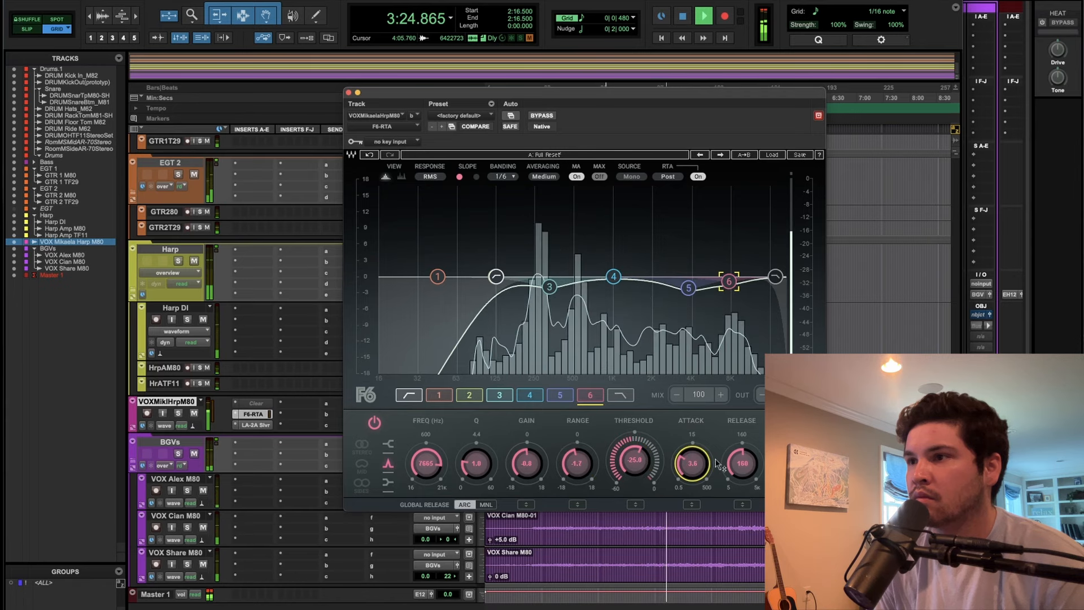
drag(741, 465, 740, 472)
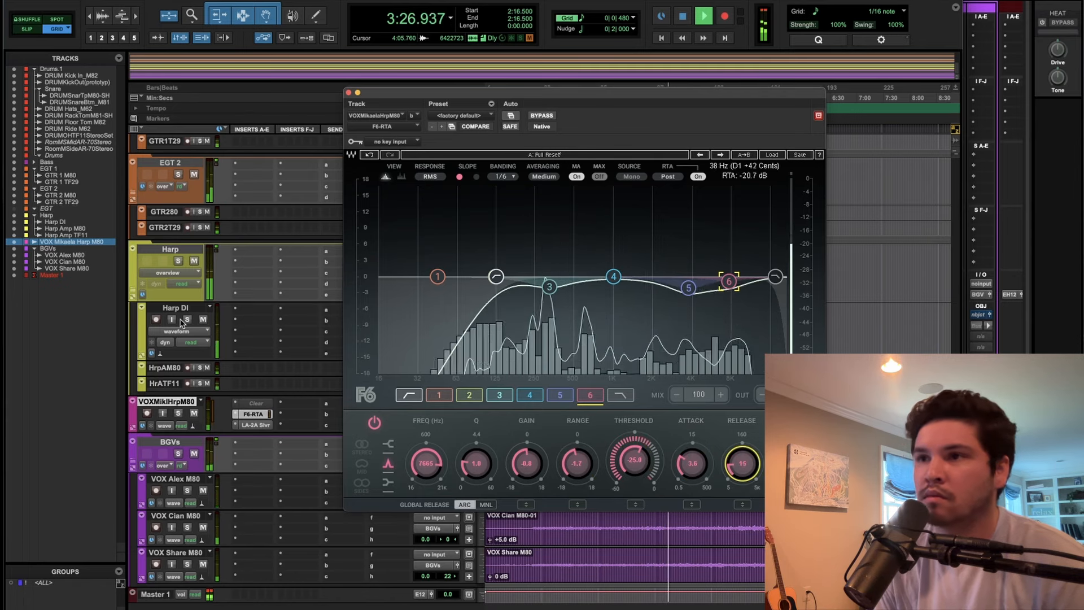
Set F6 band 5 to a gain of -1.3 dB at 3801 Hz and close the equalizer window.
click(688, 287)
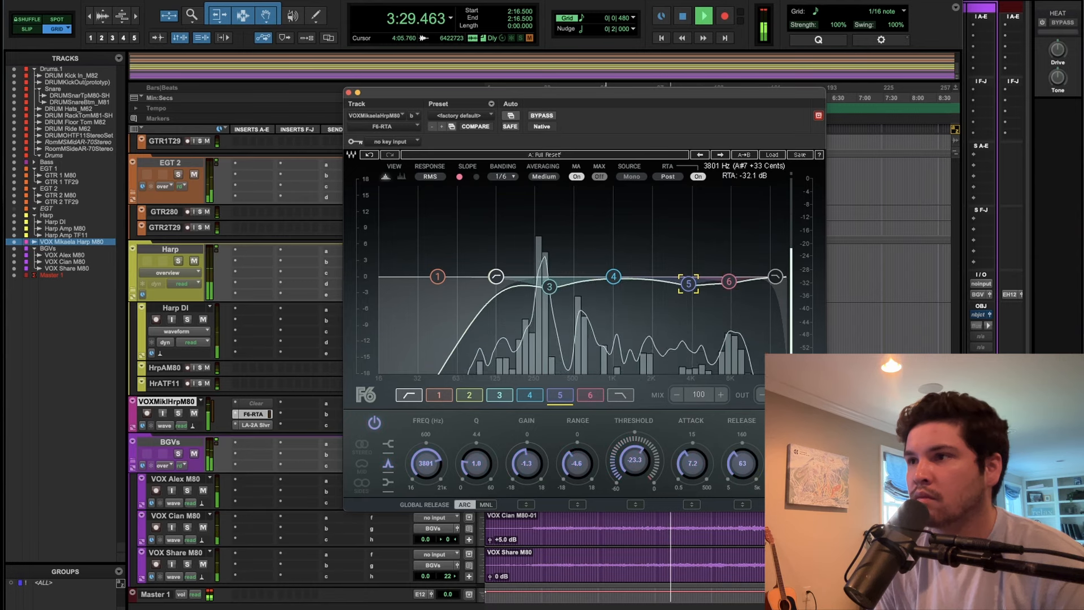
click(349, 93)
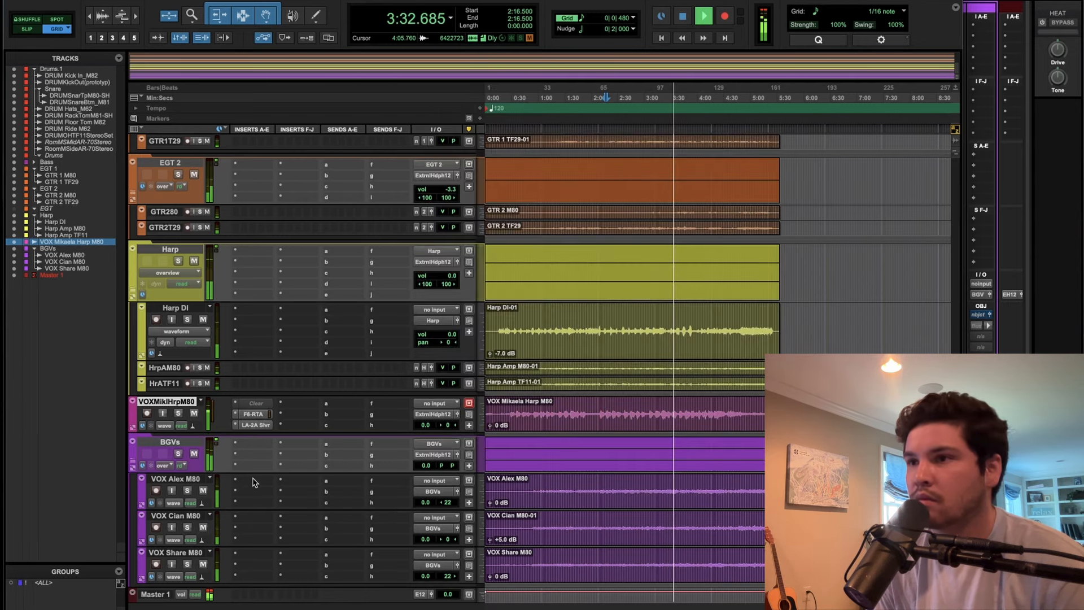
Enlarge the vocal track above BGVs and create a send from it to a new stereo aux input named VocPlate.
key(ctrl+Up)
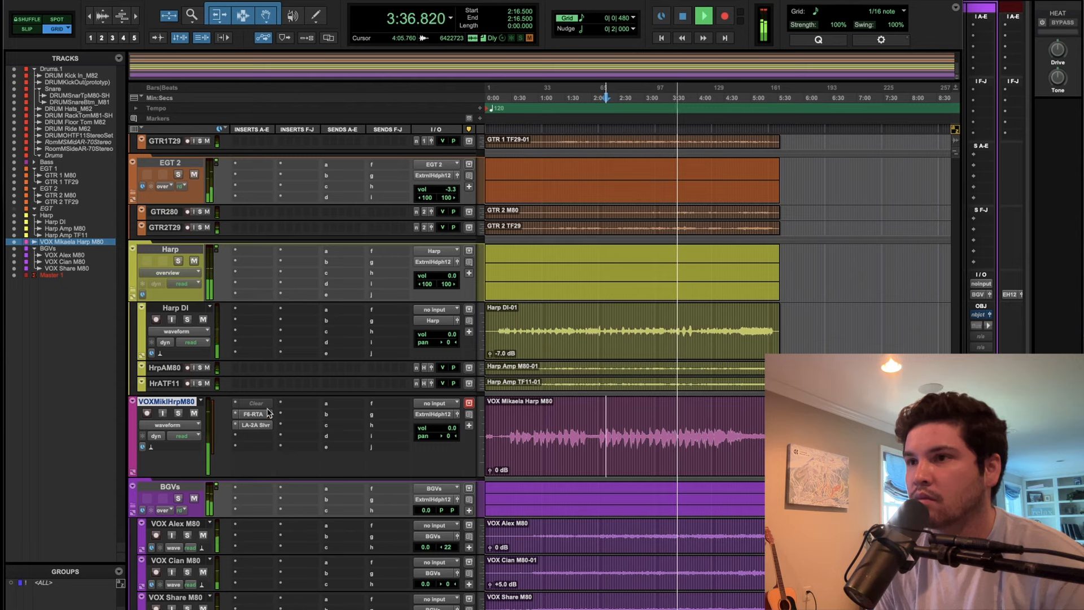
click(357, 411)
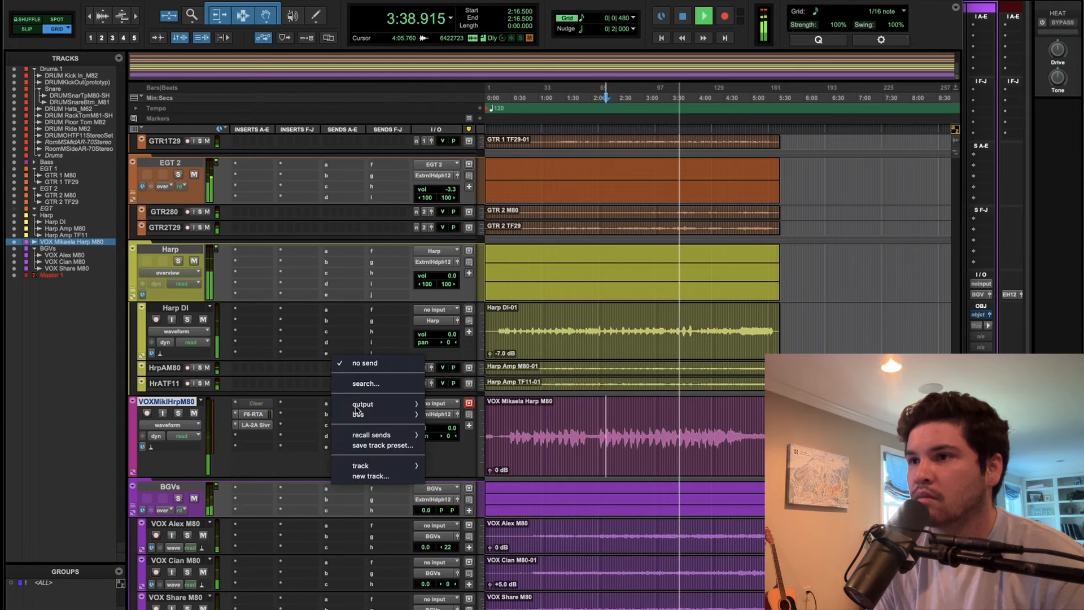
click(375, 476)
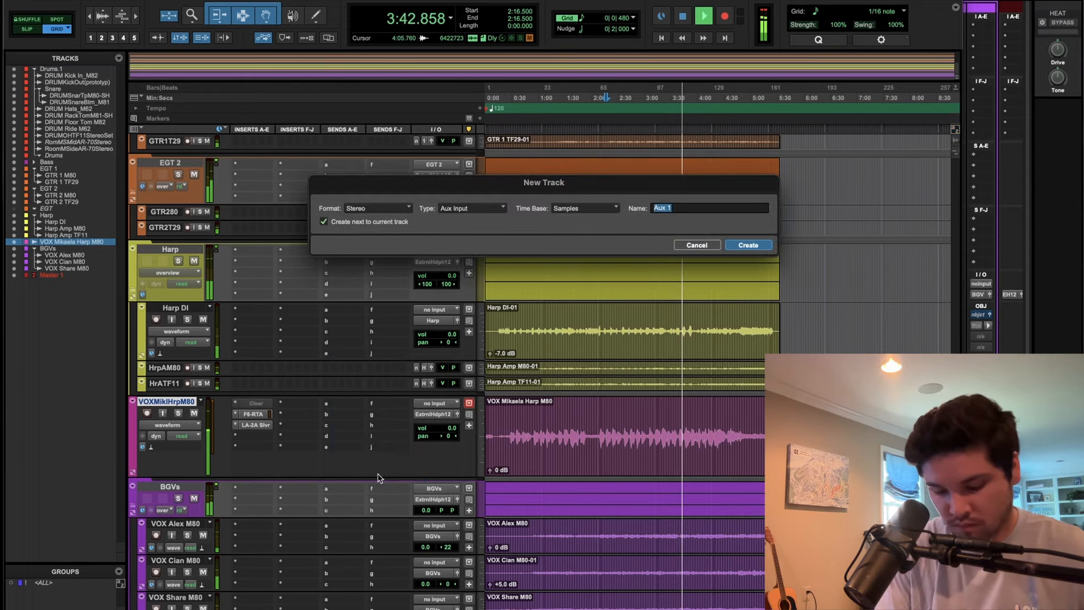
text(VocPlate)
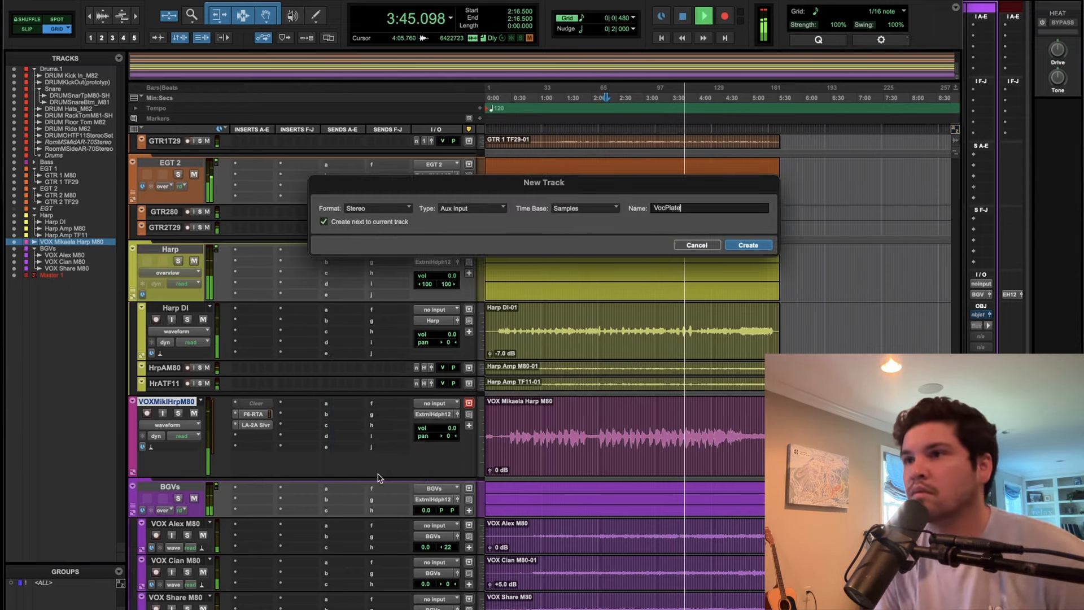
key(Return)
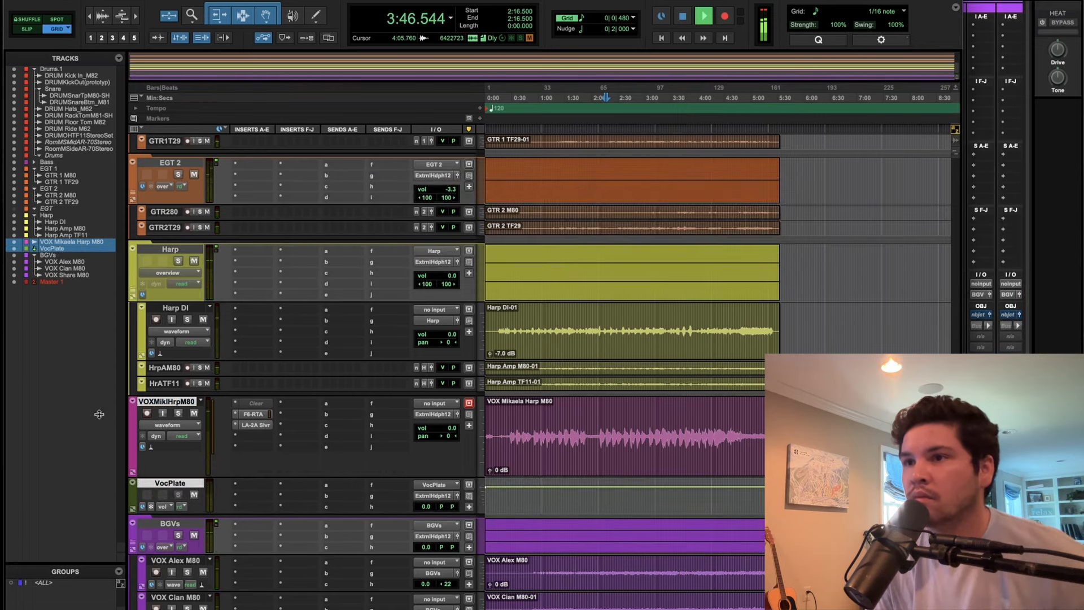
Color the VocPlate aux track magenta-pink to match the vocal track above it.
click(168, 484)
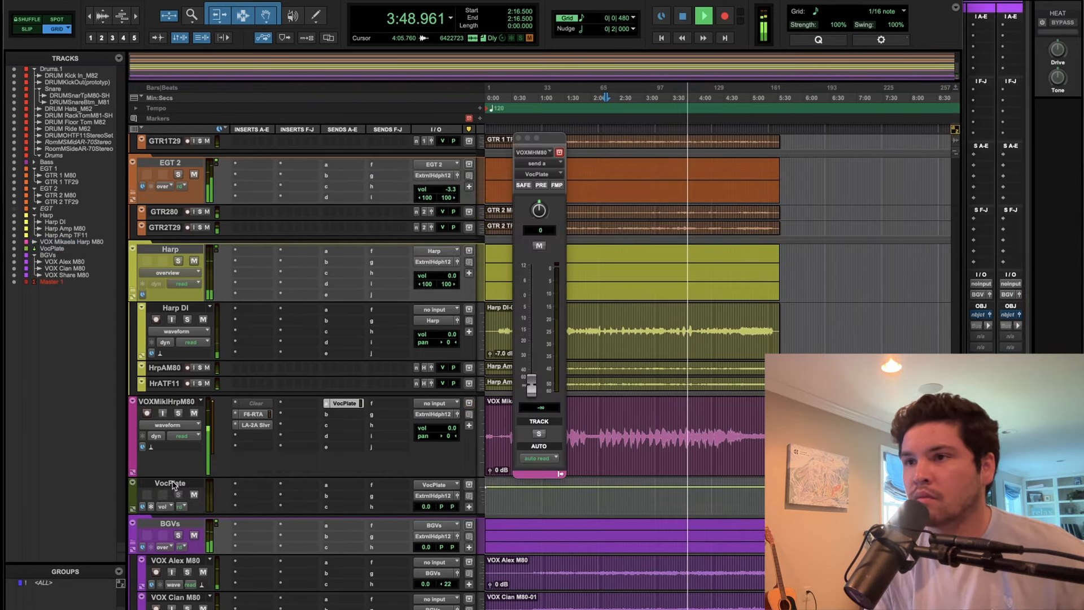
double_click(134, 497)
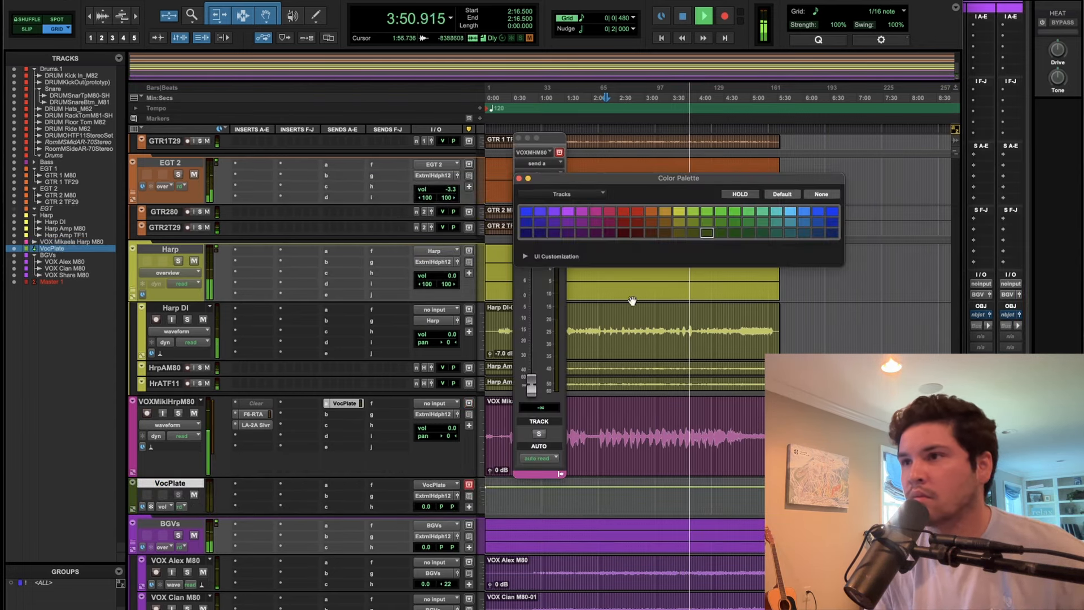
click(595, 212)
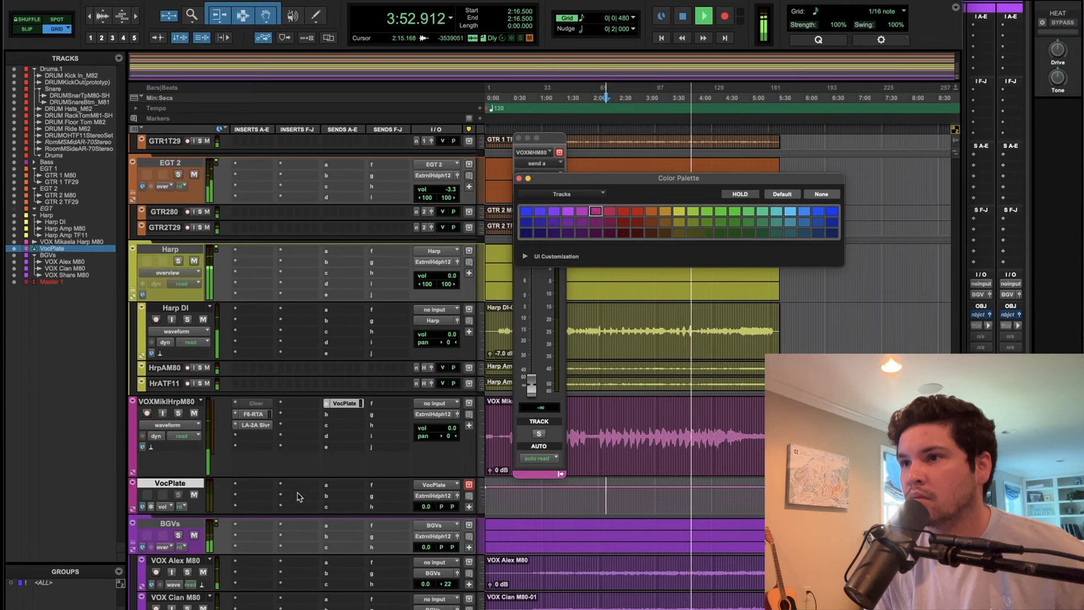
Insert the UADx Lexicon 224 Digital Reverb in the VocPlate track's first insert slot.
click(249, 484)
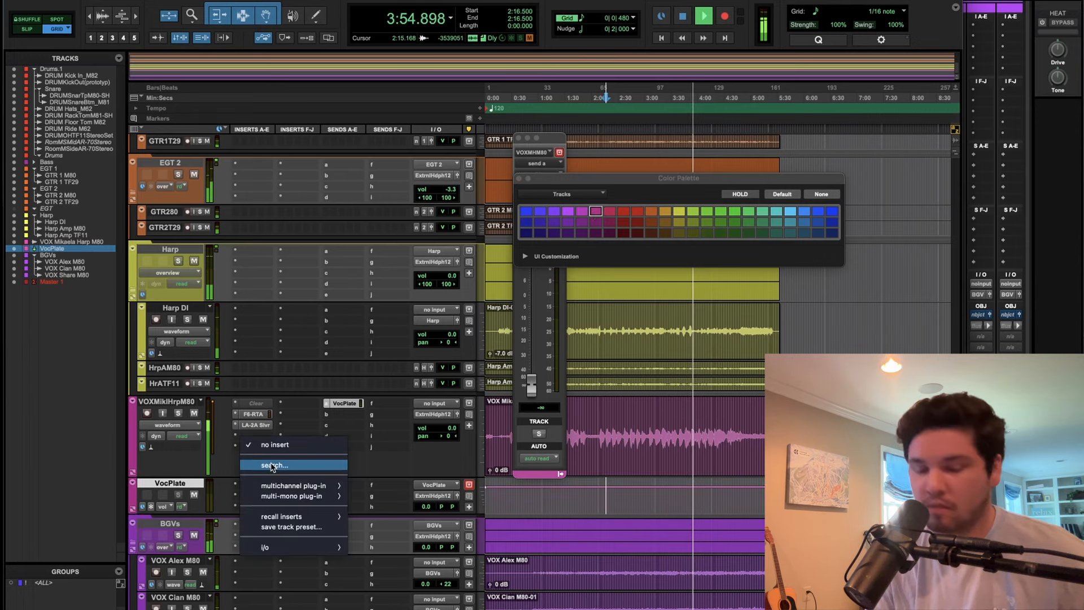
click(269, 466)
text(lexicon)
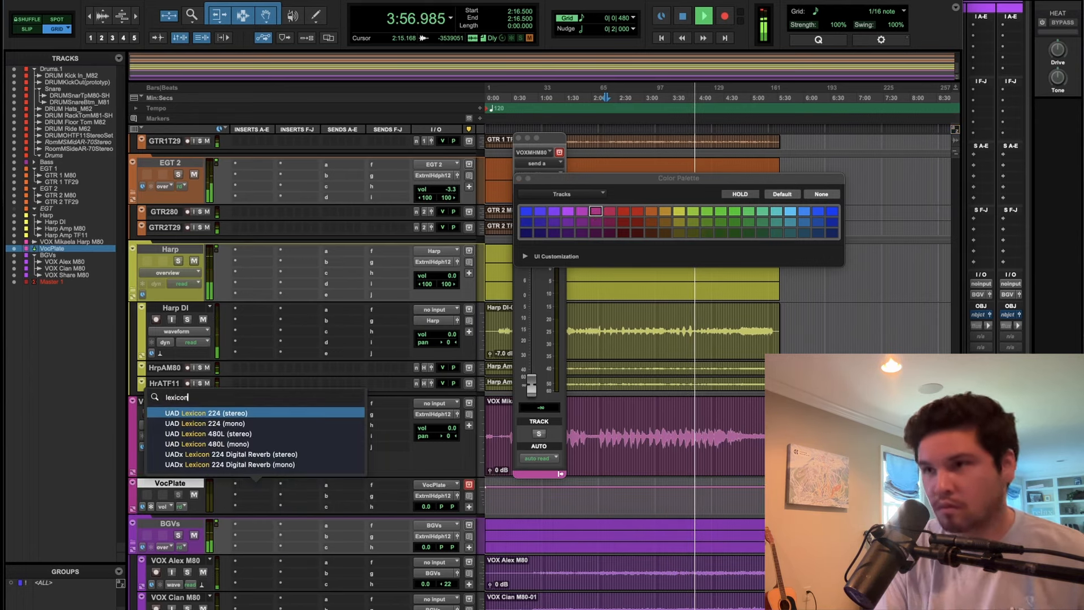
click(277, 464)
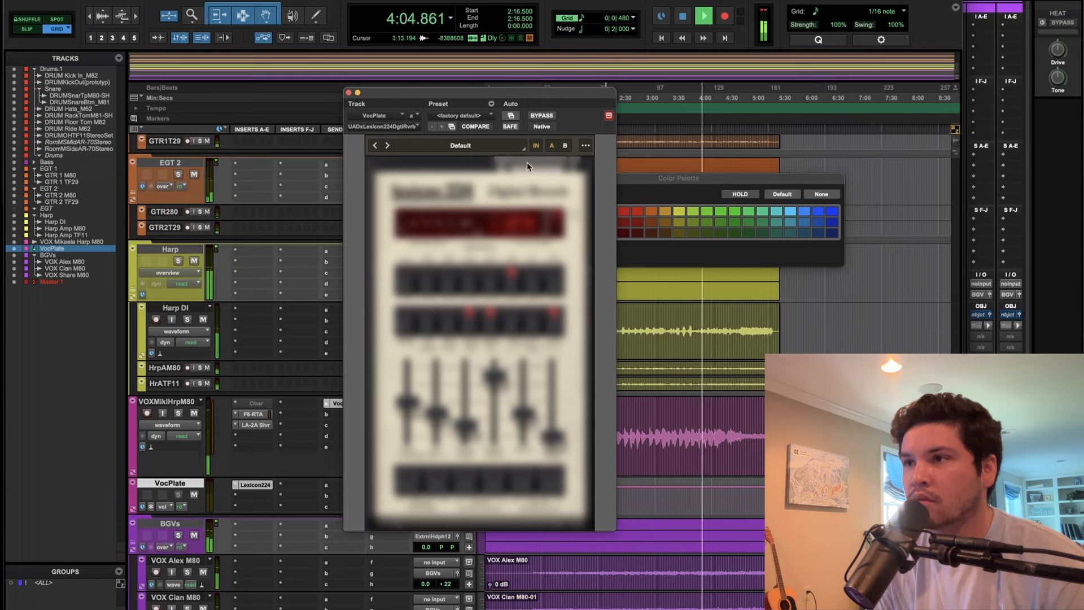
Filter the Lexicon 224 presets by Plate, load Vox Plate and close the preset browser.
click(490, 147)
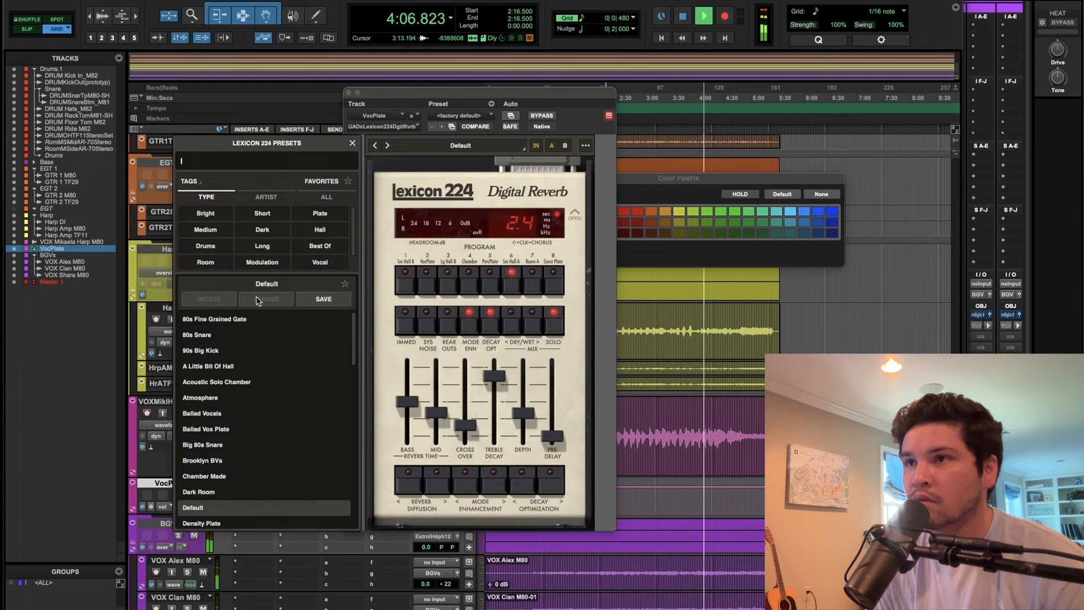
click(319, 213)
scroll(254, 418, down, 5)
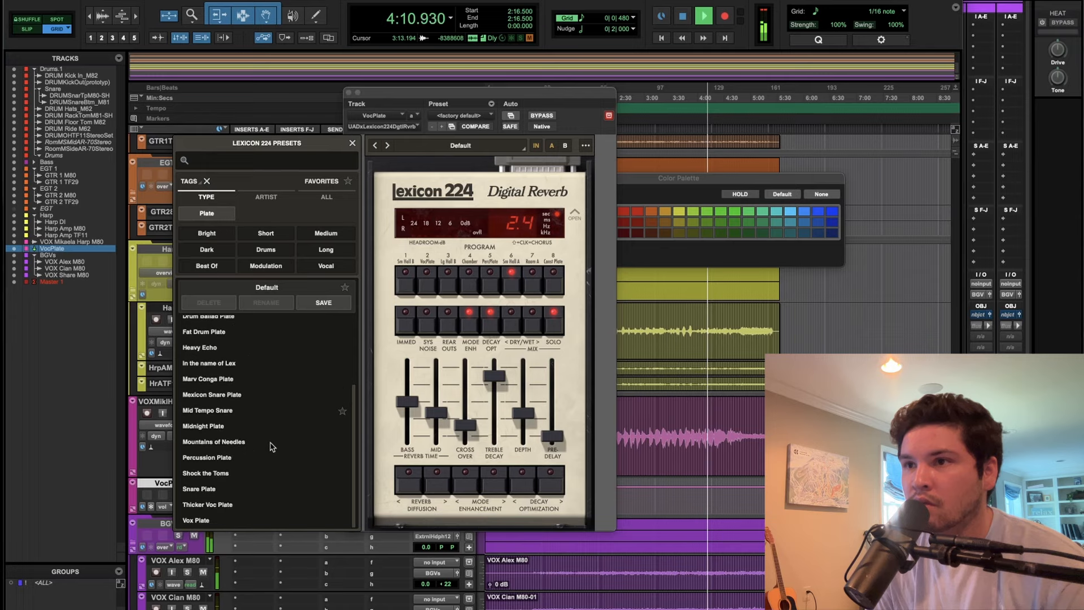
click(200, 518)
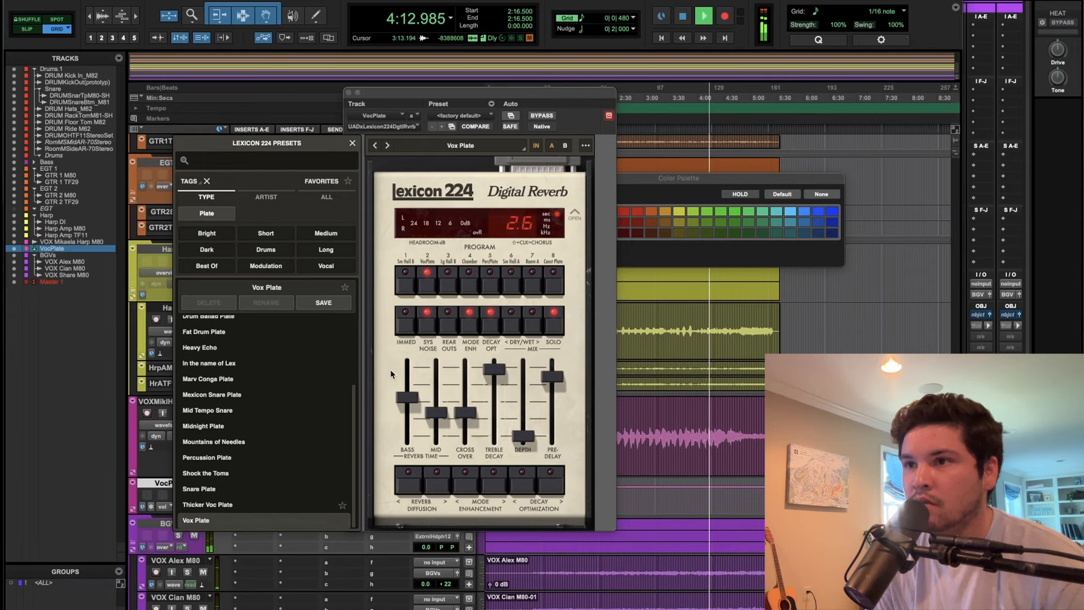
click(352, 143)
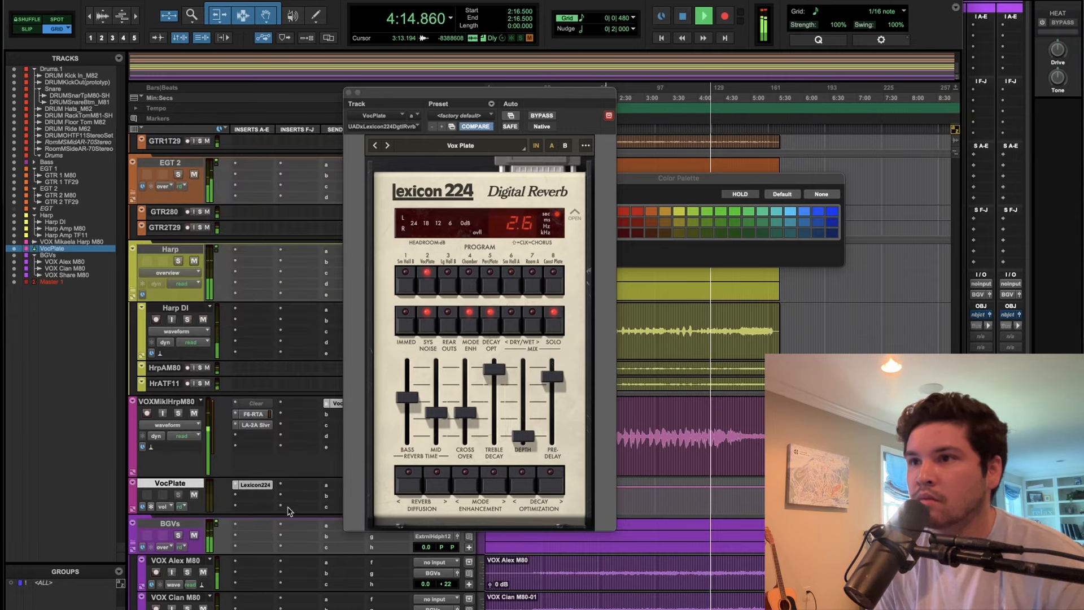
Make the Lexicon 224 on VocPlate inactive, stop playback and set the vocal track's VocPlate send level to 0.0 dB.
drag(381, 91, 640, 87)
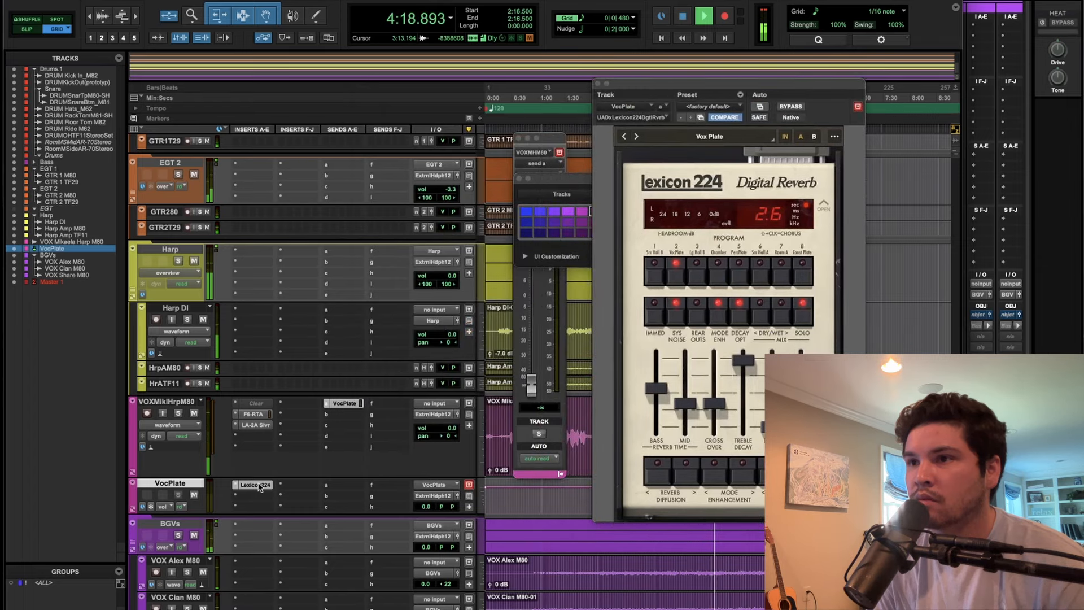
click(349, 403)
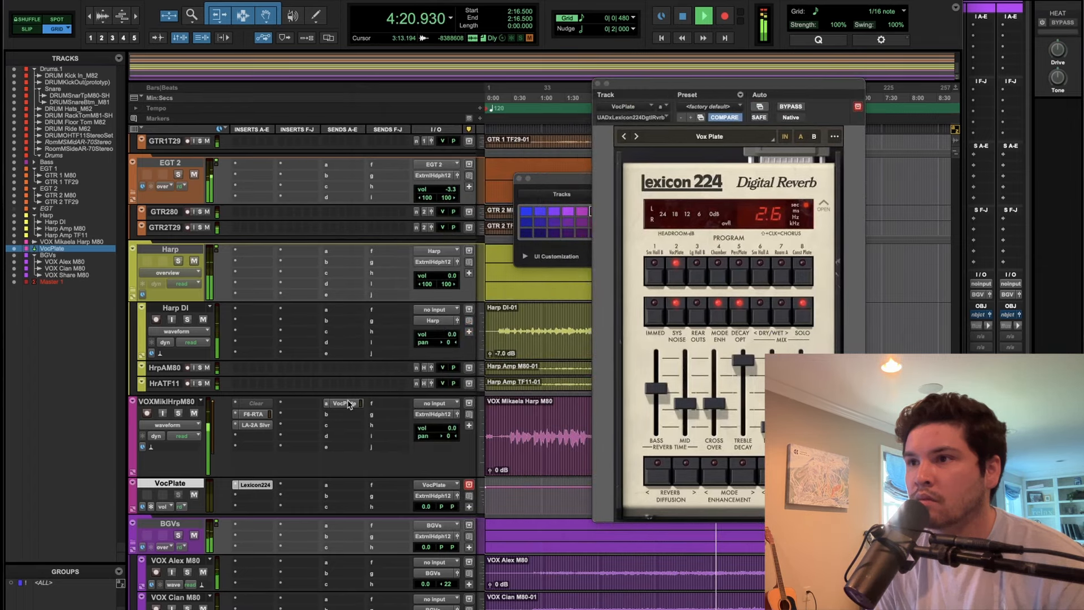
click(346, 403)
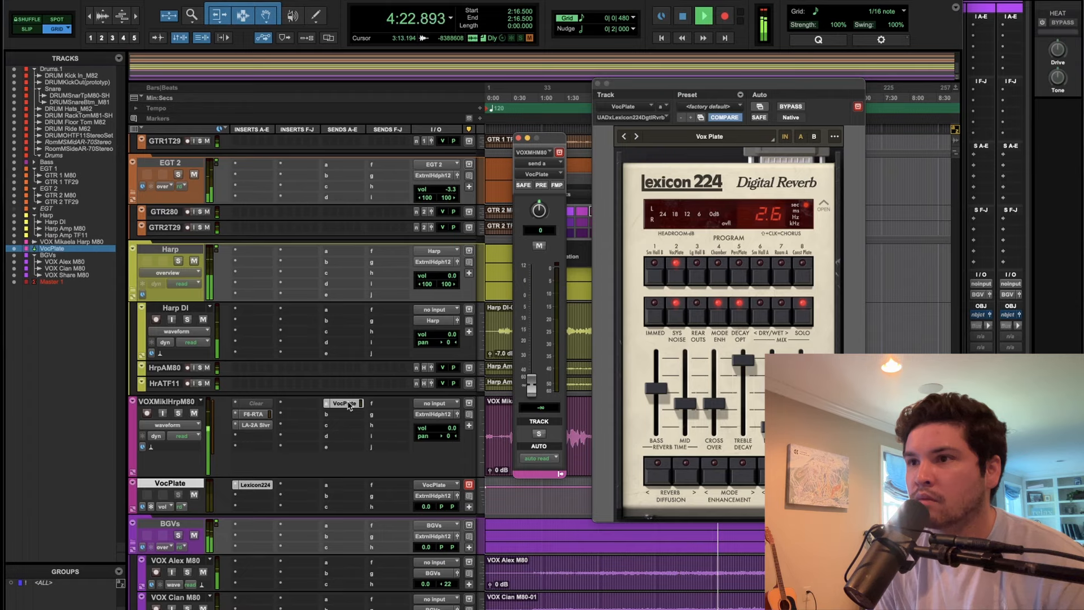
click(345, 403)
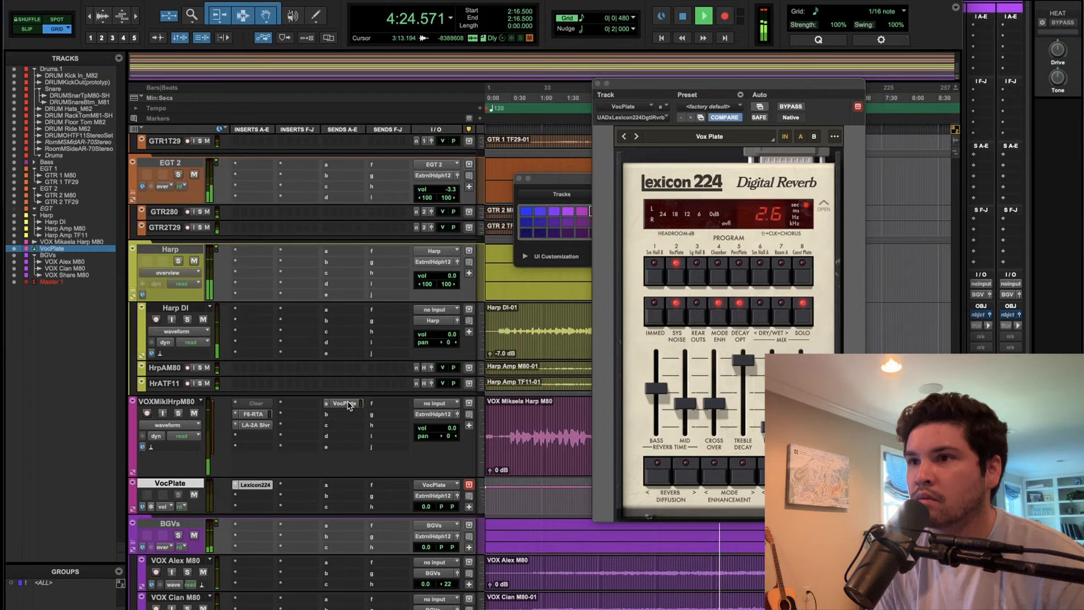
click(258, 486)
click(254, 486)
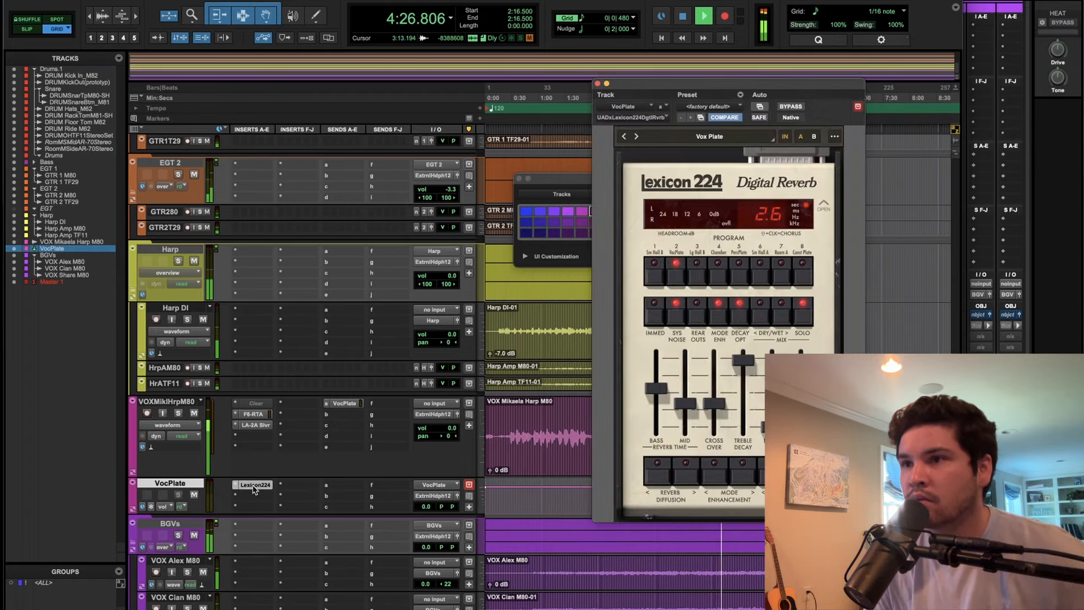
ctrl+super+click(252, 485)
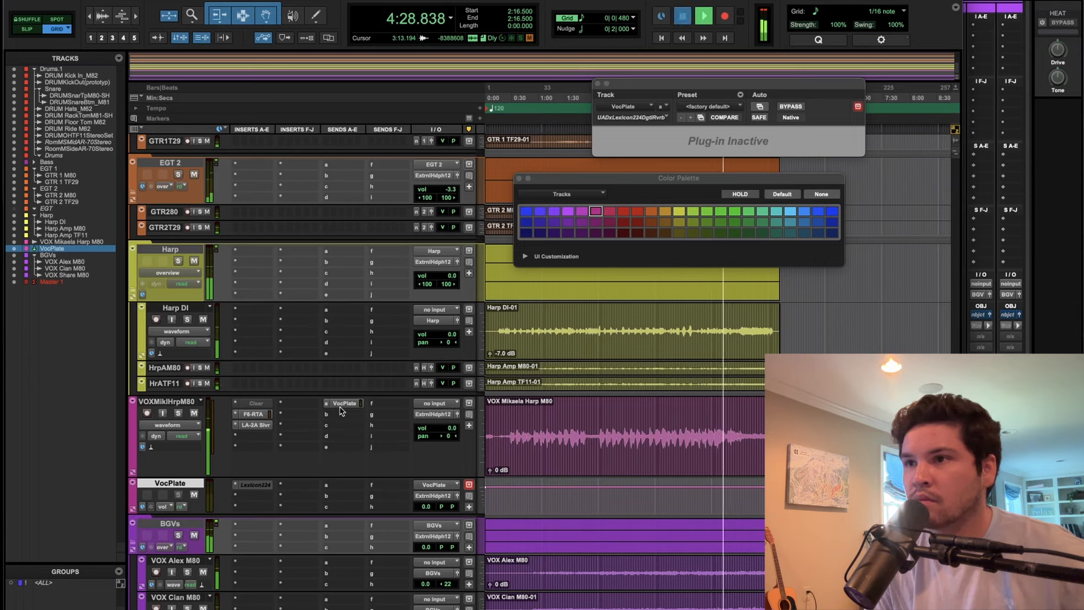
key(space)
click(344, 403)
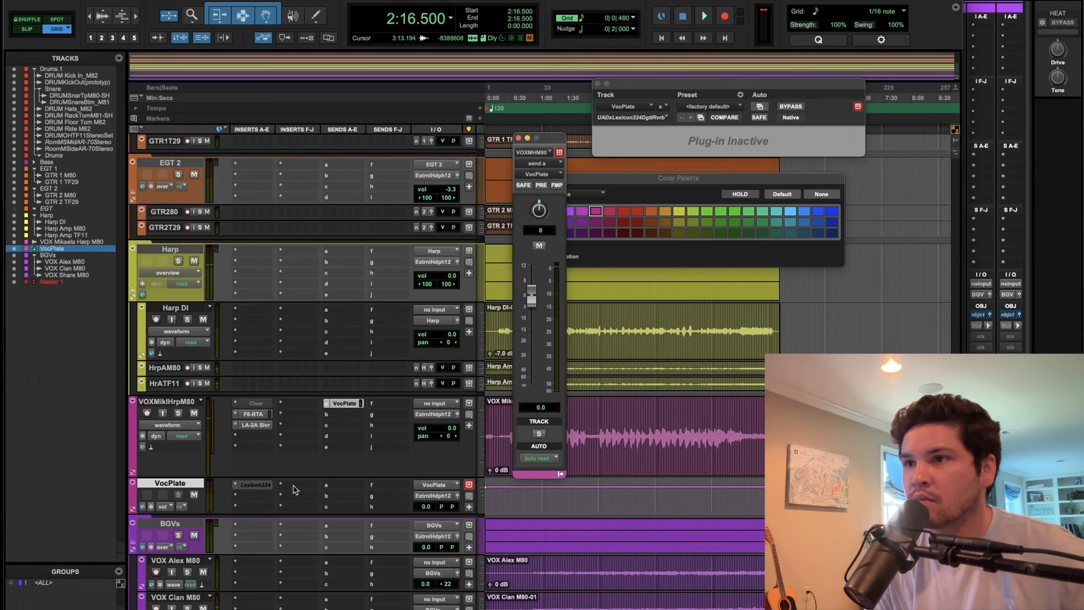
Reactivate the Lexicon 224, restart playback, lower the VocPlate track's volume to -15.3 dB and close the reverb and send windows.
ctrl+super+click(263, 487)
key(space)
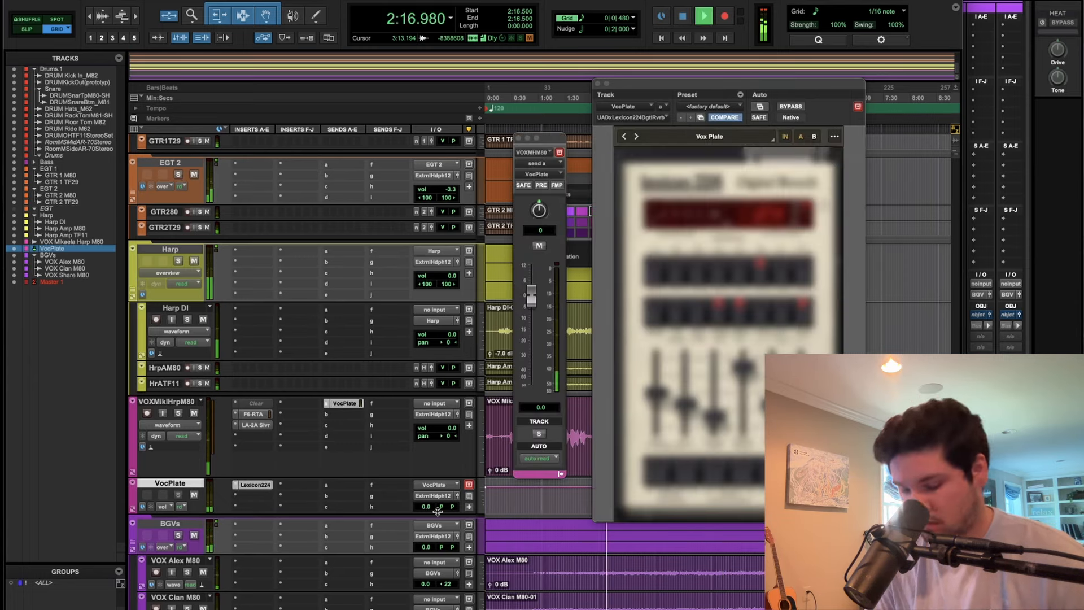
key(super+equal)
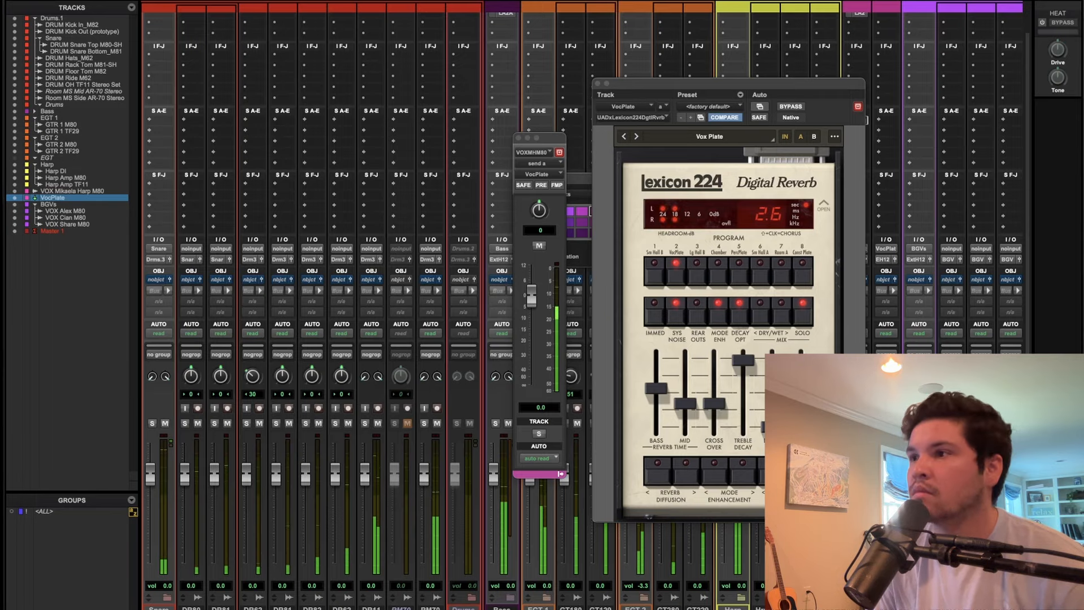
scroll(579, 113, up, 3)
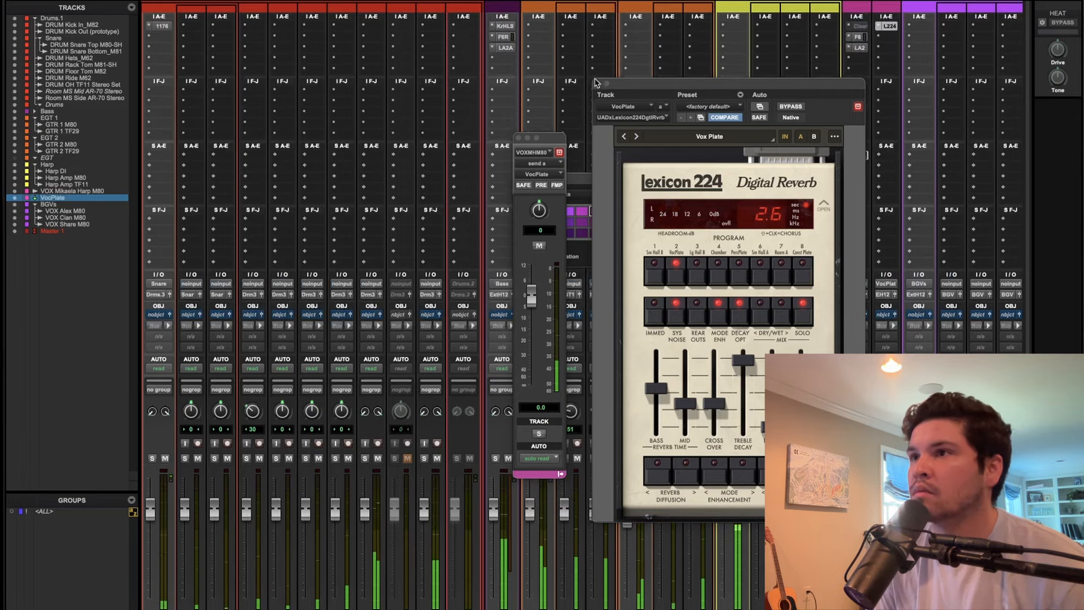
click(597, 83)
click(519, 138)
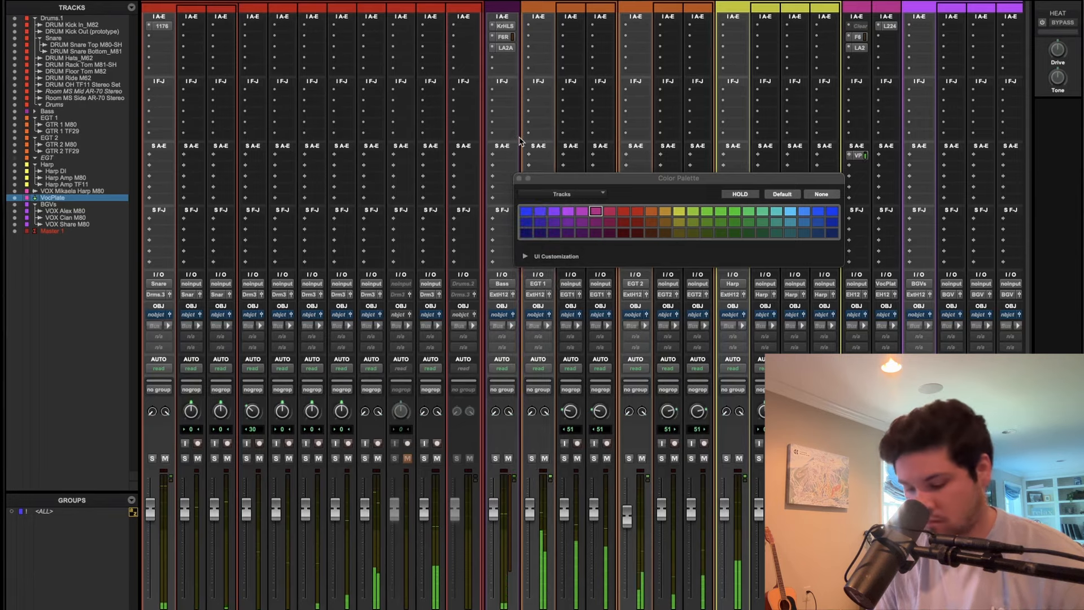
key(super+equal)
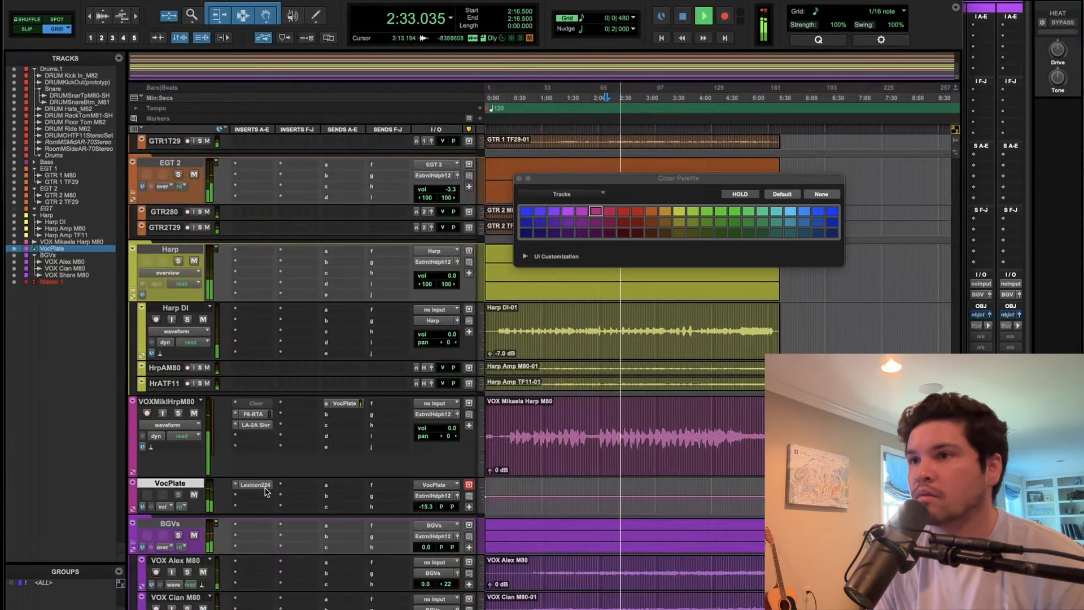
Insert the mono UADx Pultec EQP-1A EQ in the vocal track's fourth insert slot, below the LA-2A.
click(254, 434)
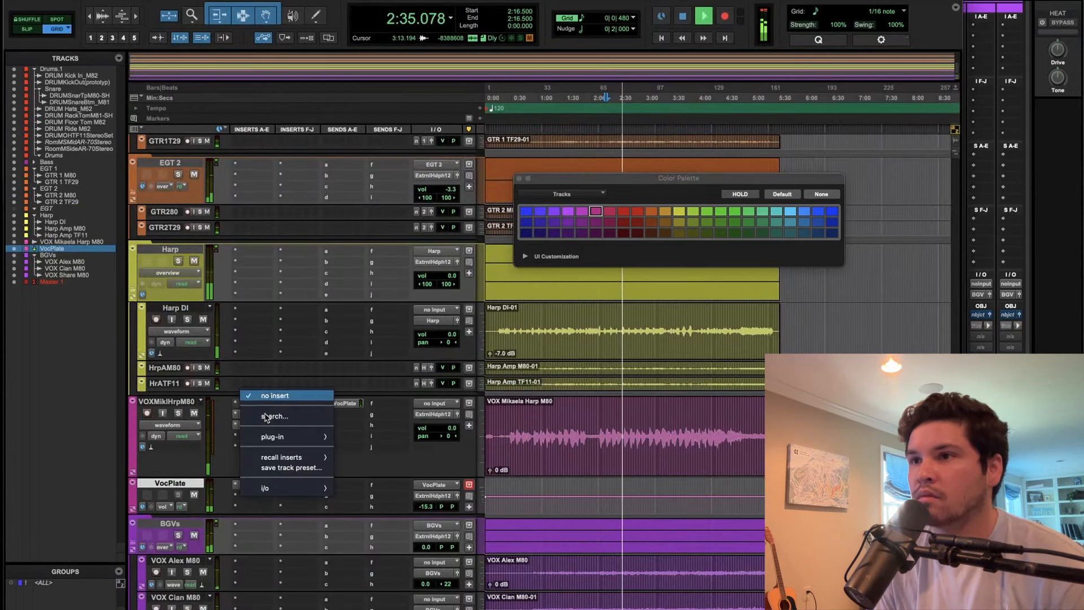
click(263, 416)
text(pultec)
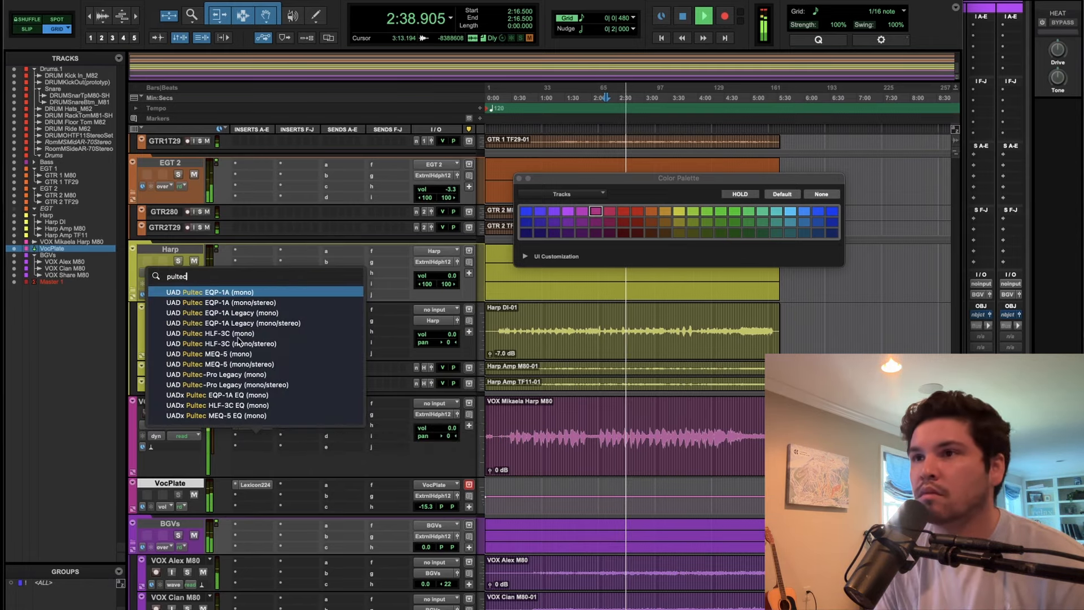
key(Down)
key(Down)
key(Up)
key(Down)
key(Down)
key(Down)
key(Down)
key(Down)
key(Down)
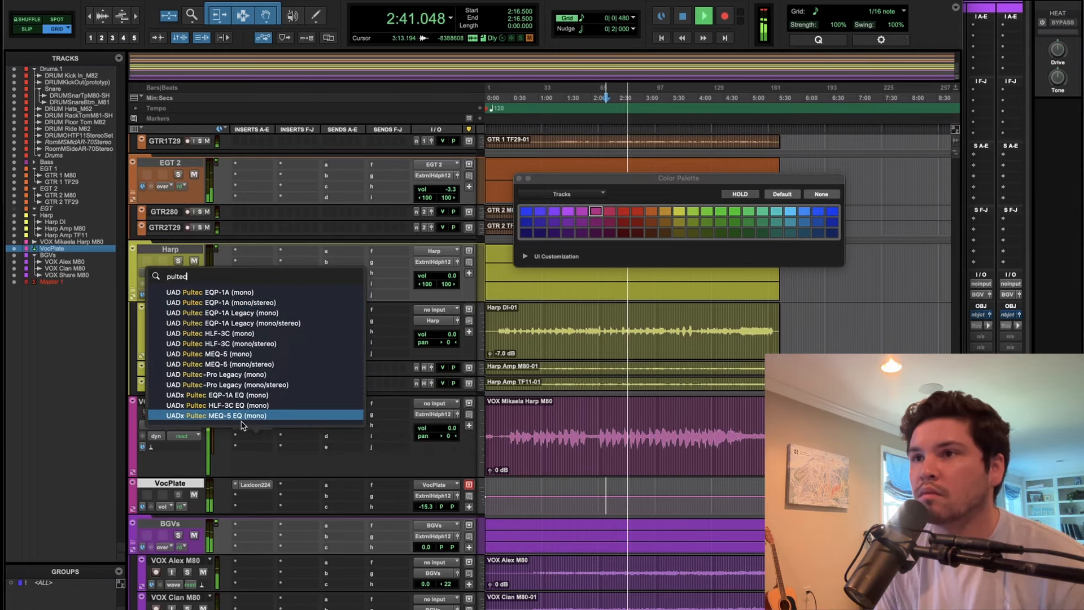
click(251, 395)
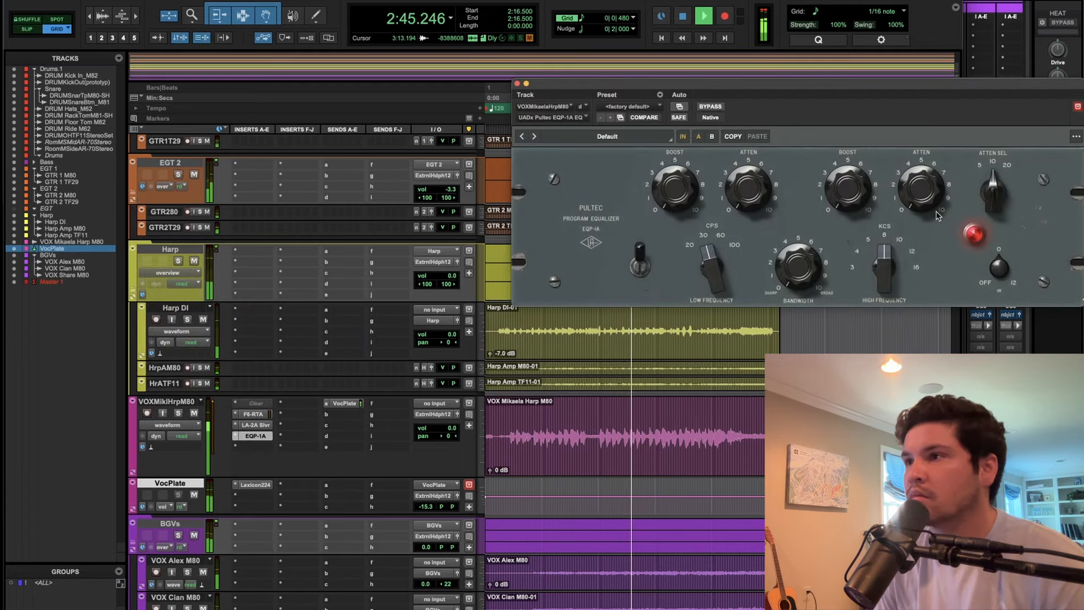
Set the EQP-1A's high frequency to 5 KCS and attenuation selector to 20, and adjust its bandwidth and high-frequency attenuation.
drag(873, 263, 866, 251)
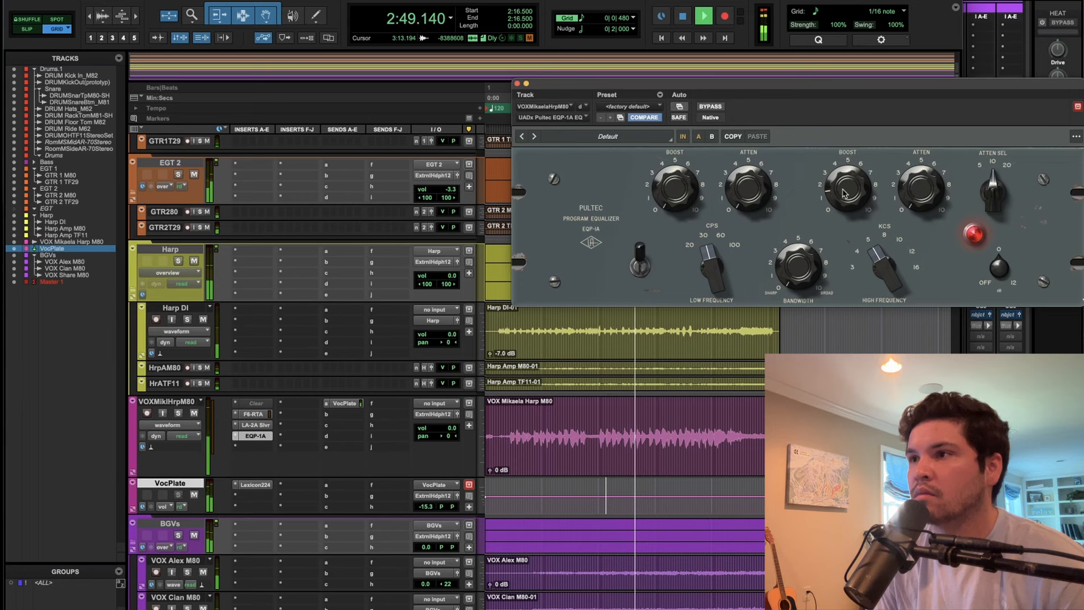
drag(804, 263, 807, 237)
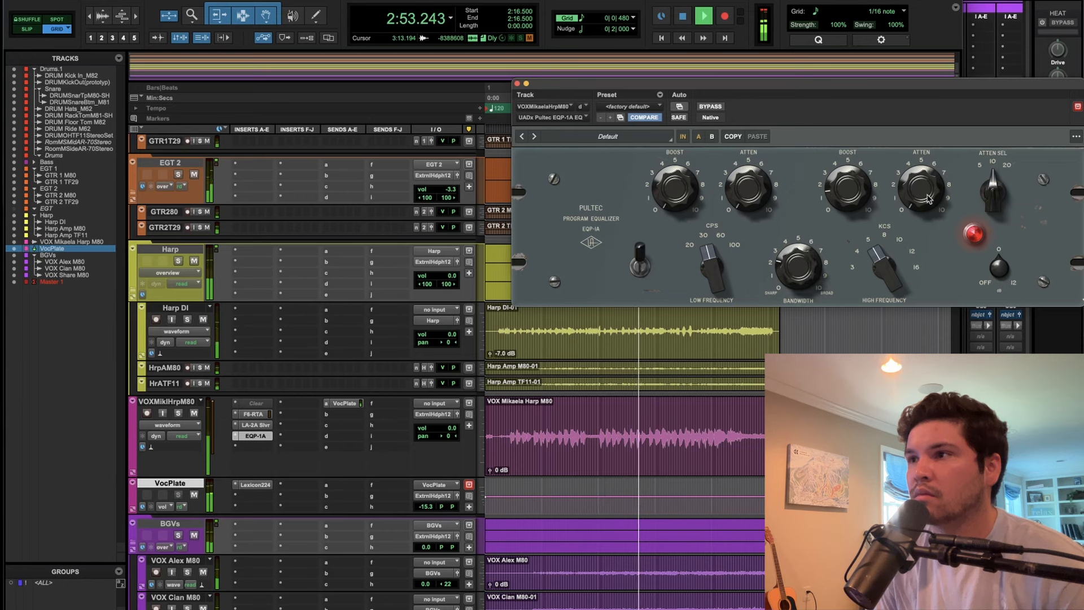
drag(922, 191, 923, 176)
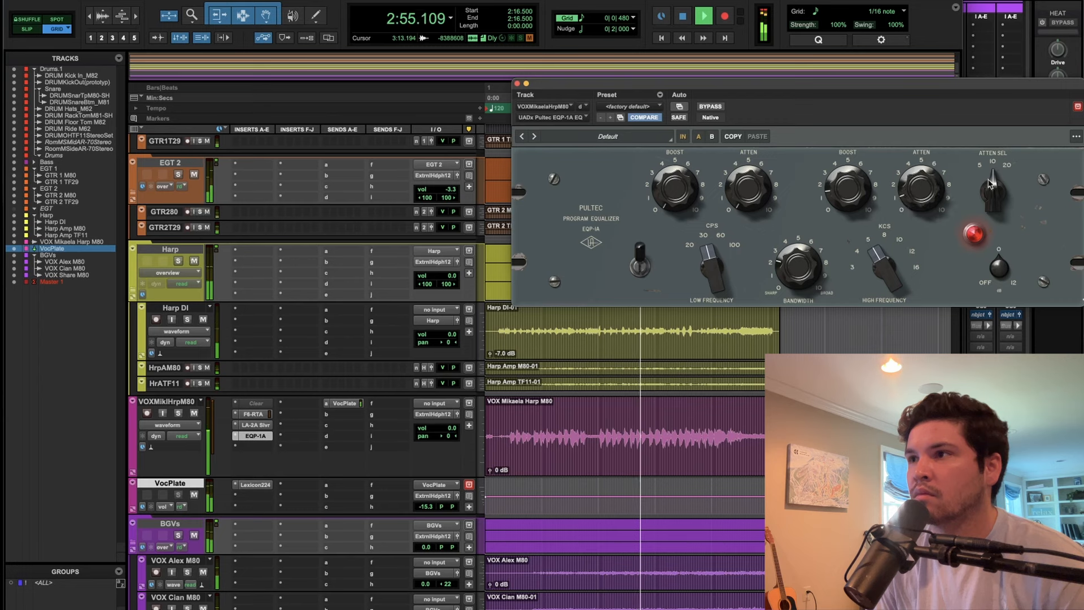
drag(988, 179, 995, 119)
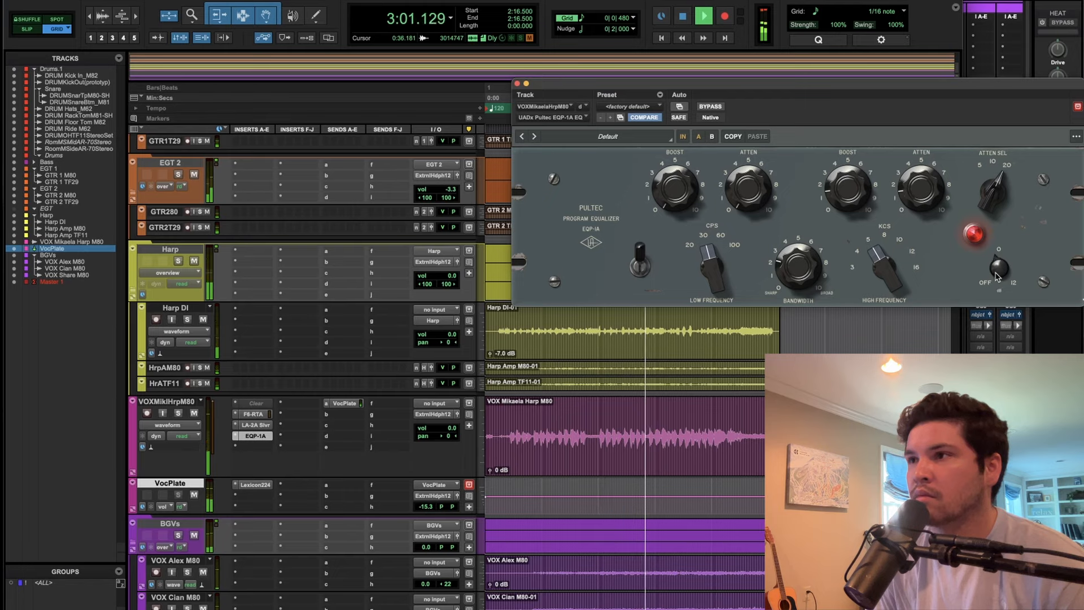
Move the EQP-1A down one insert slot and insert the mono MJUC compressor between it and the LA-2A.
click(258, 446)
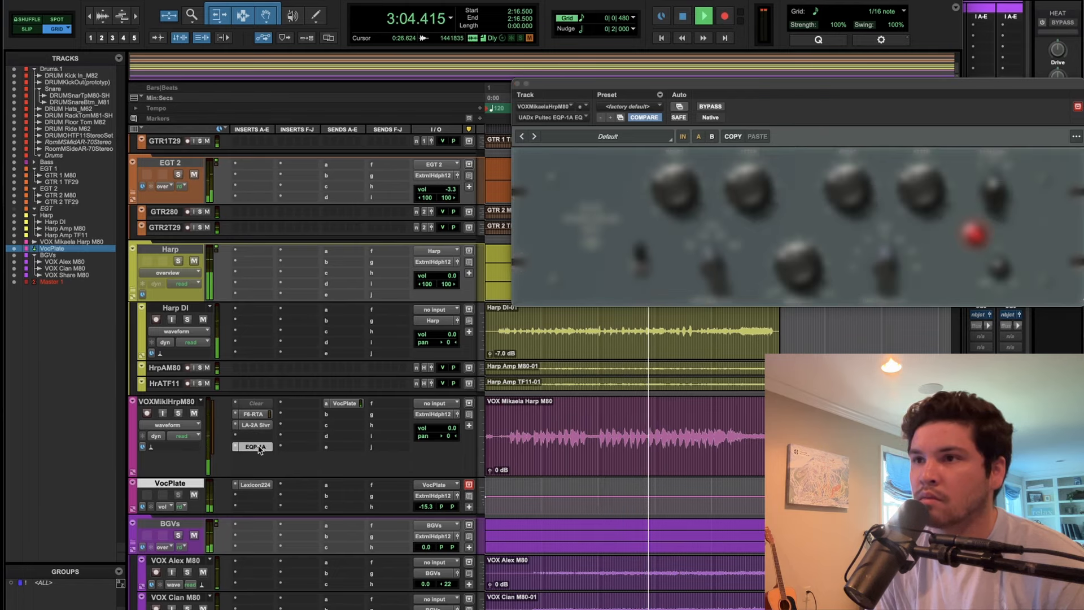
click(258, 447)
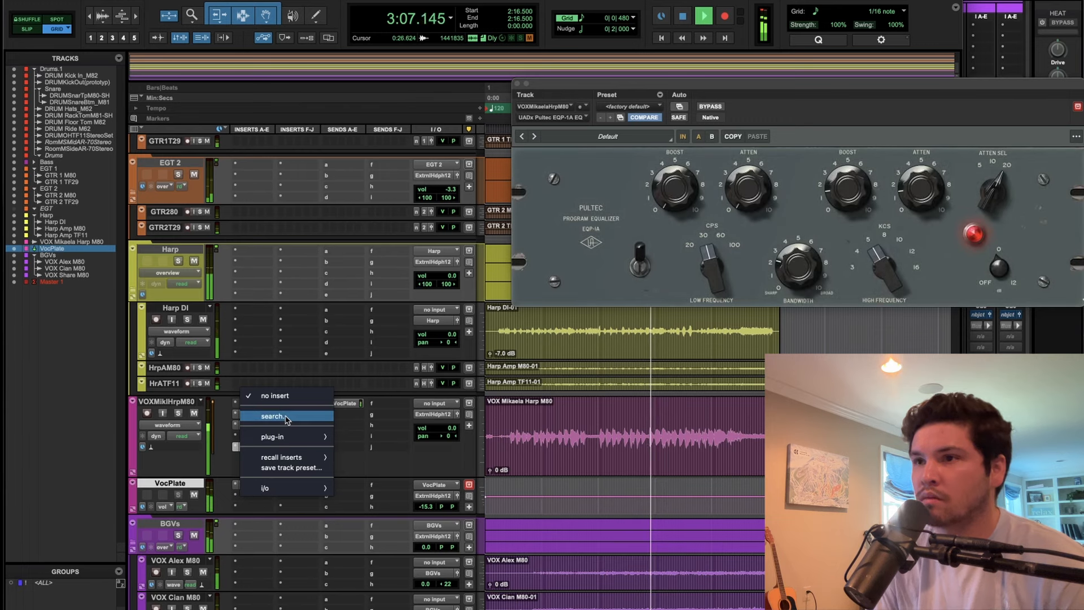
click(274, 416)
text(mjuc)
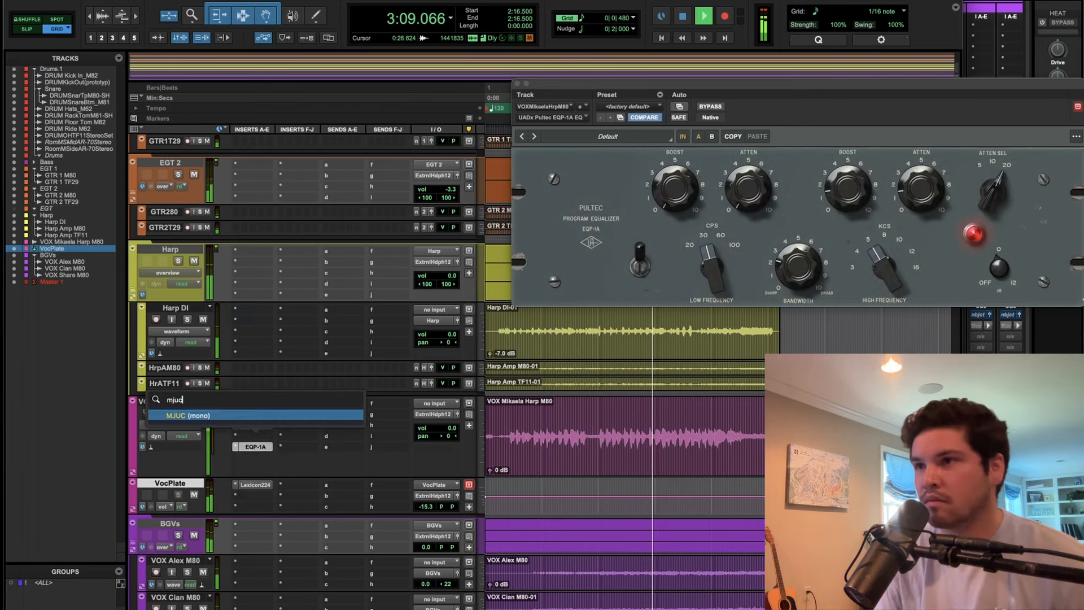
click(275, 416)
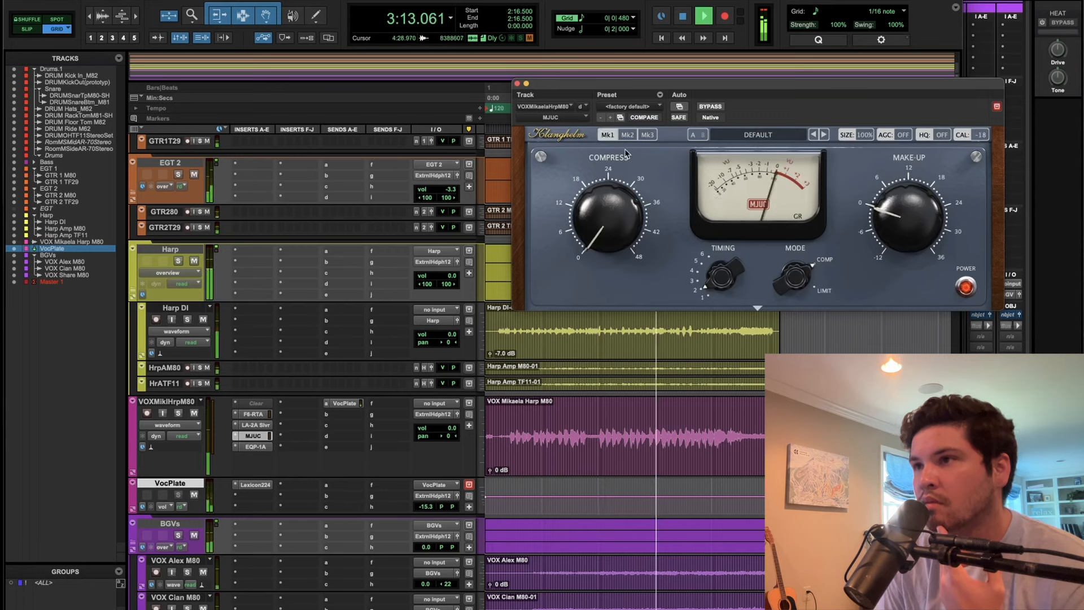
Switch the MJUC to the Mk3 model and adjust its compression and make-up gain for the vocal.
click(646, 135)
drag(718, 243, 733, 202)
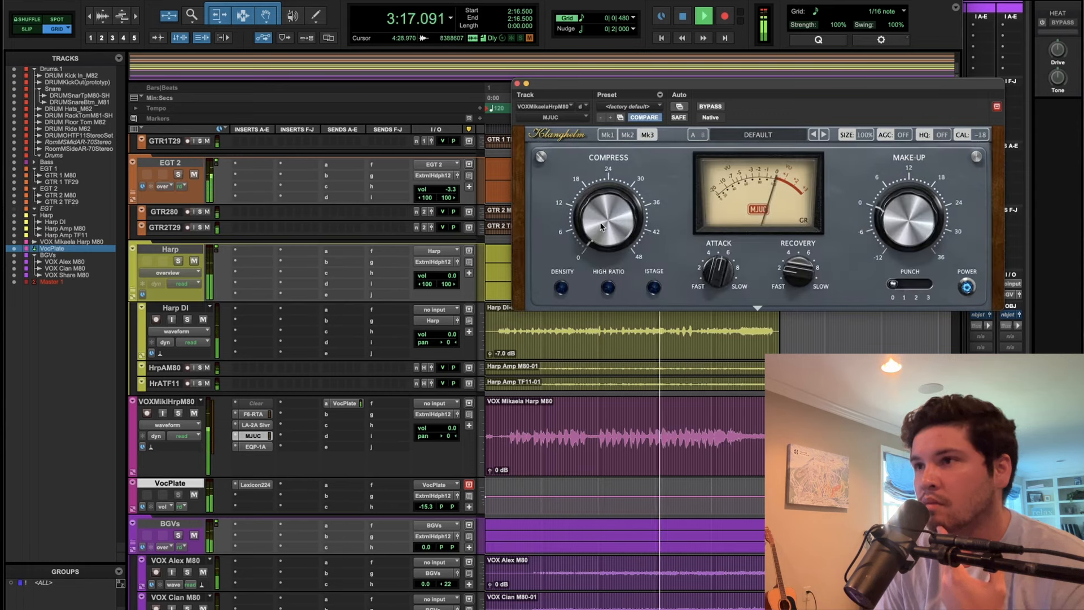
drag(608, 196, 608, 190)
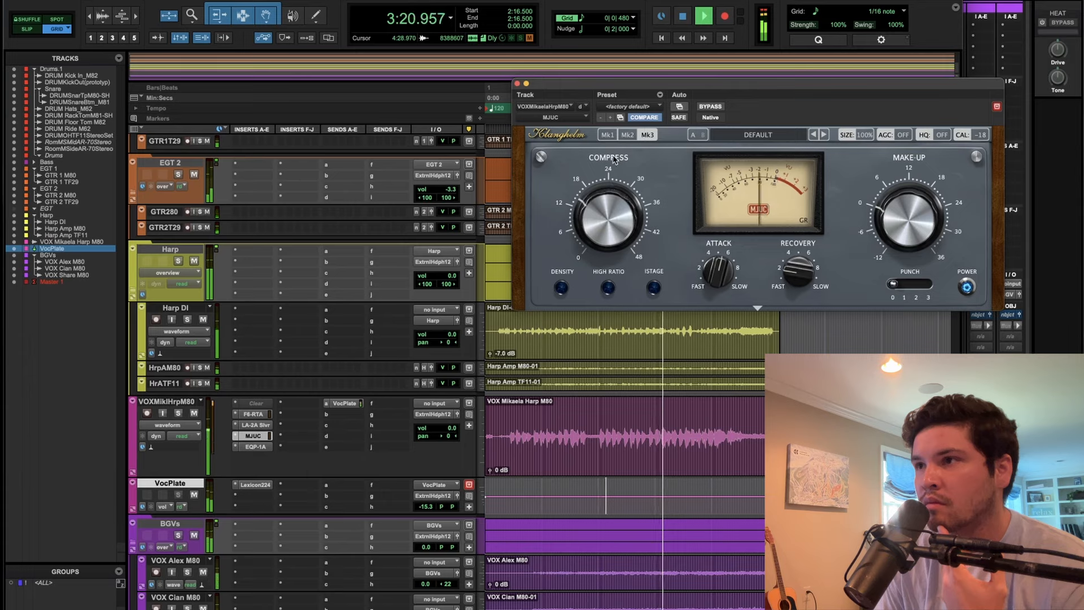
drag(614, 156, 605, 188)
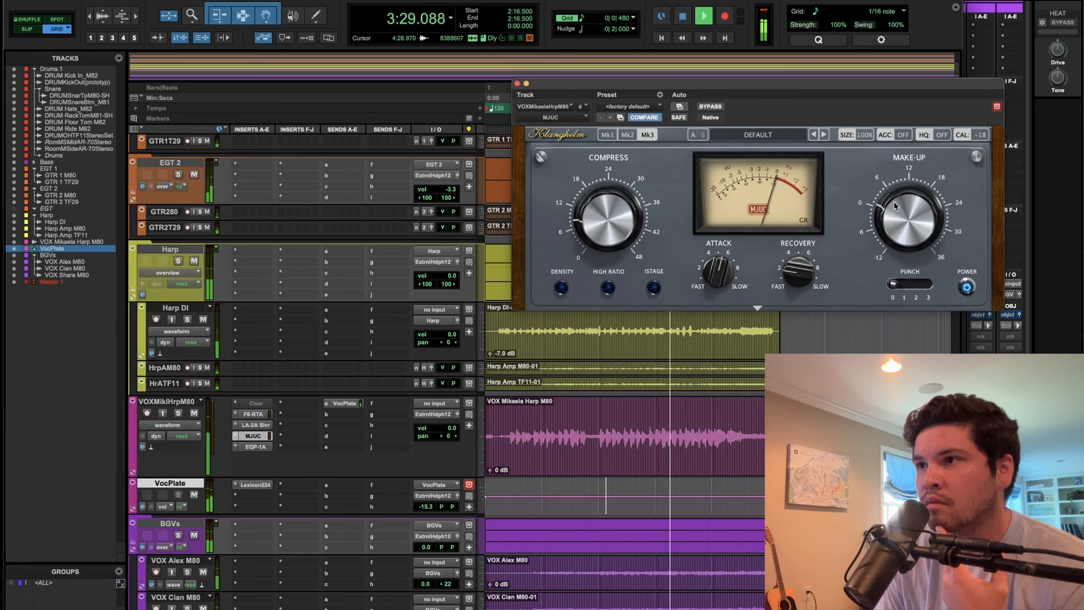
drag(890, 210, 896, 201)
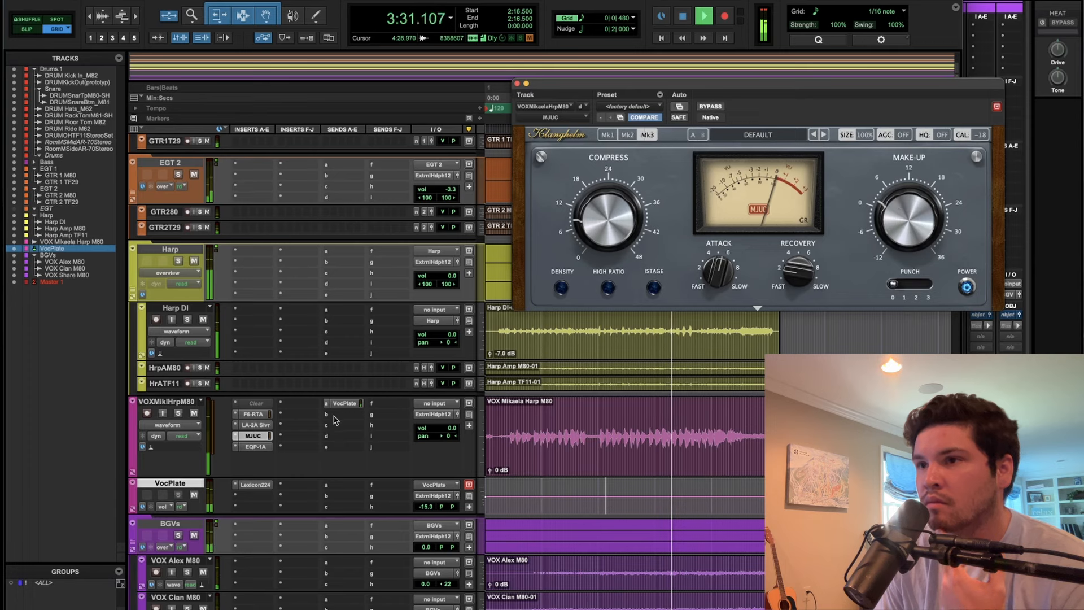
Review the vocal track's F6-RTA, LA-2A and MJUC settings, listen to the chain in playback and close the plug-in windows.
key(space)
click(267, 414)
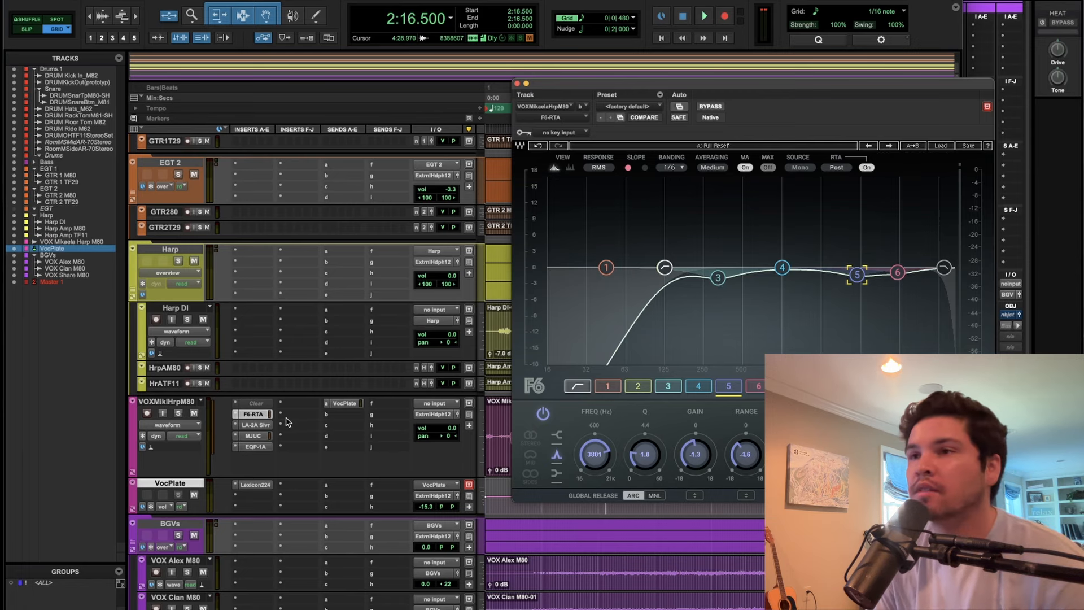
click(255, 425)
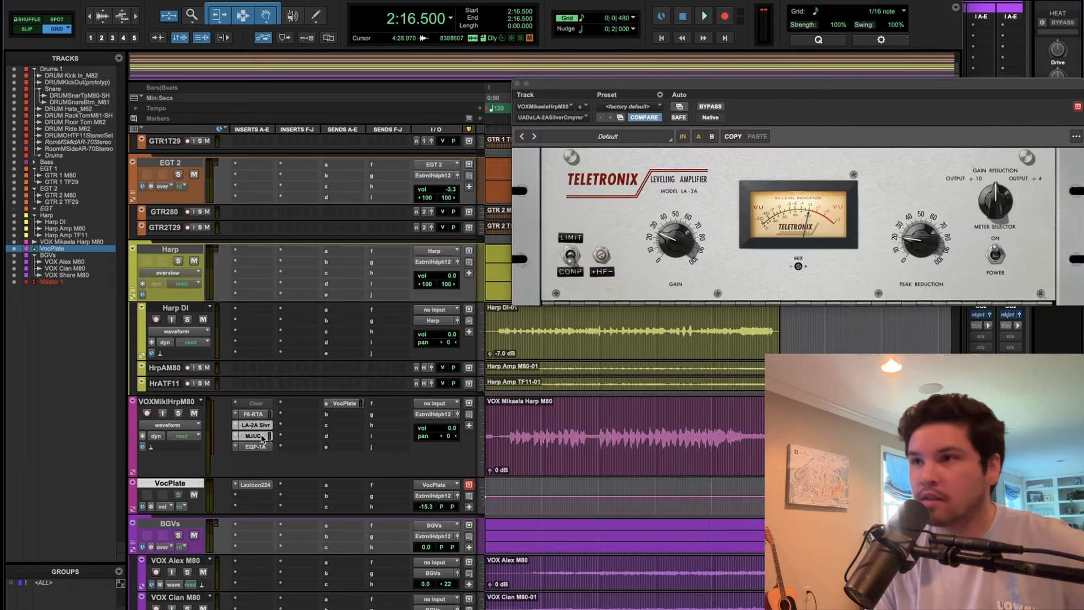
click(261, 437)
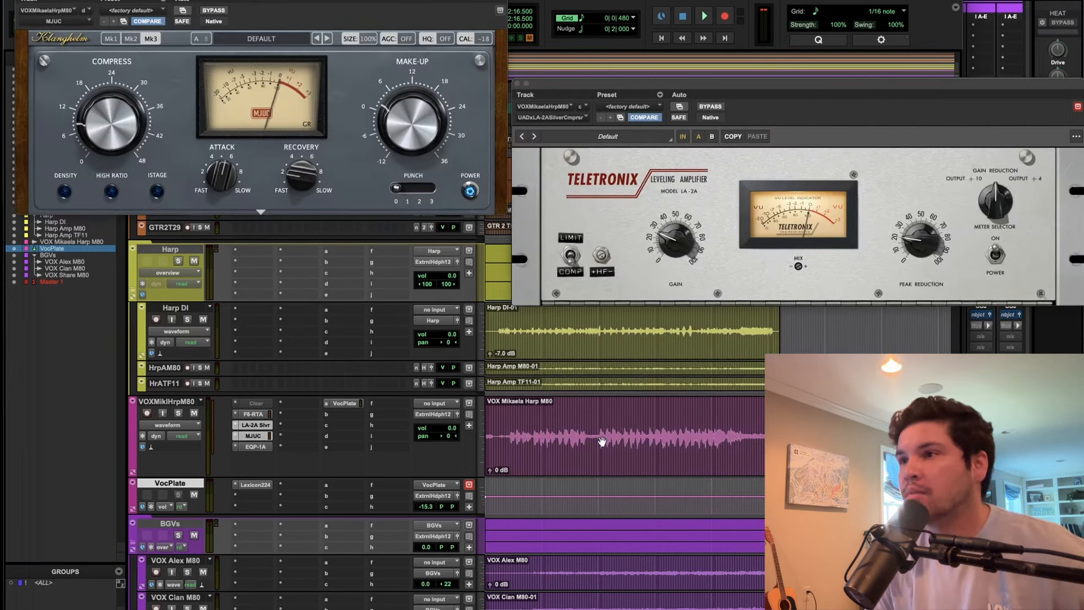
key(space)
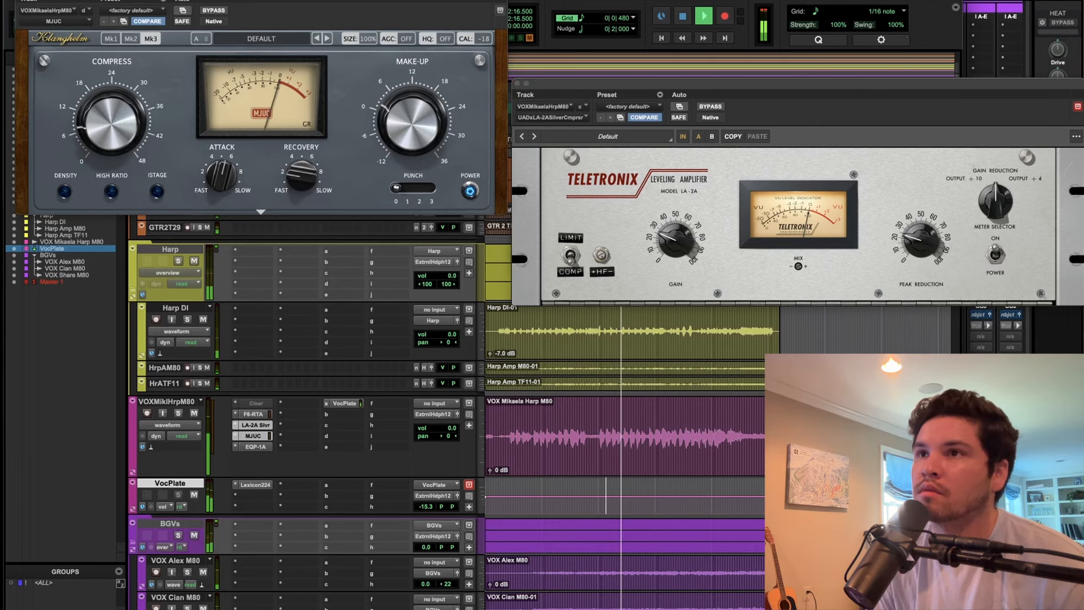
click(20, 1)
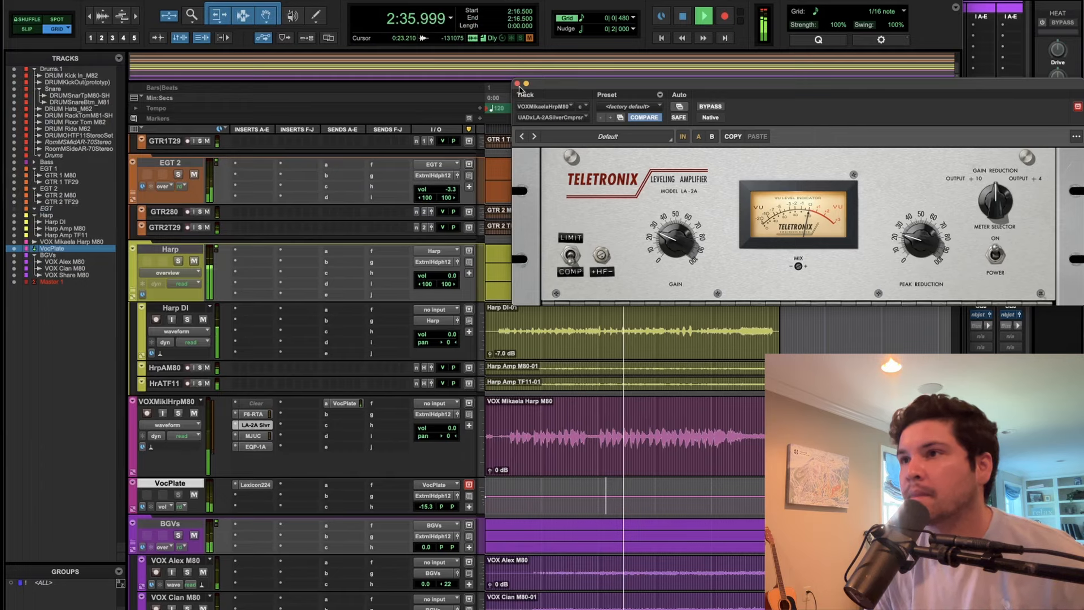
click(517, 84)
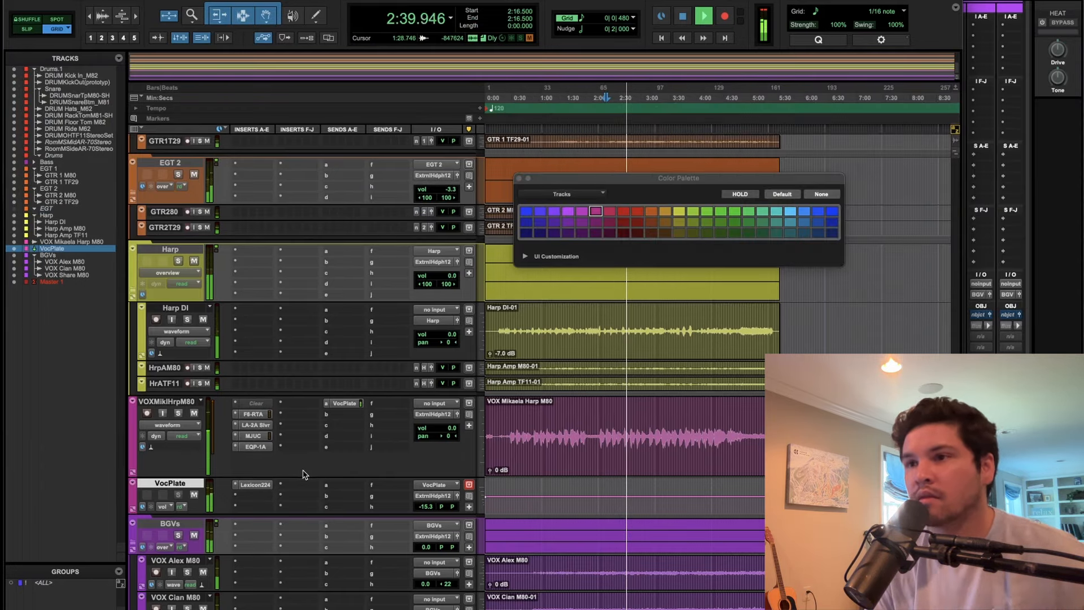
Stop playback and check the plug-ins on the lead vocal and VocPlate tracks, opening and closing the vocal's EQP-1A.
key(space)
click(255, 484)
click(257, 487)
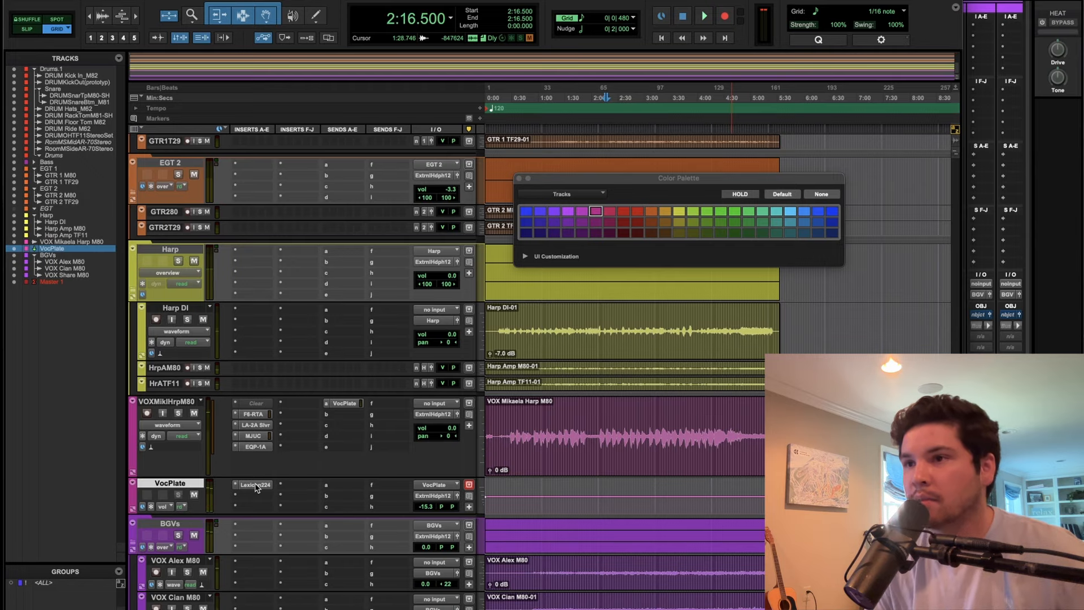
scroll(324, 475, up, 5)
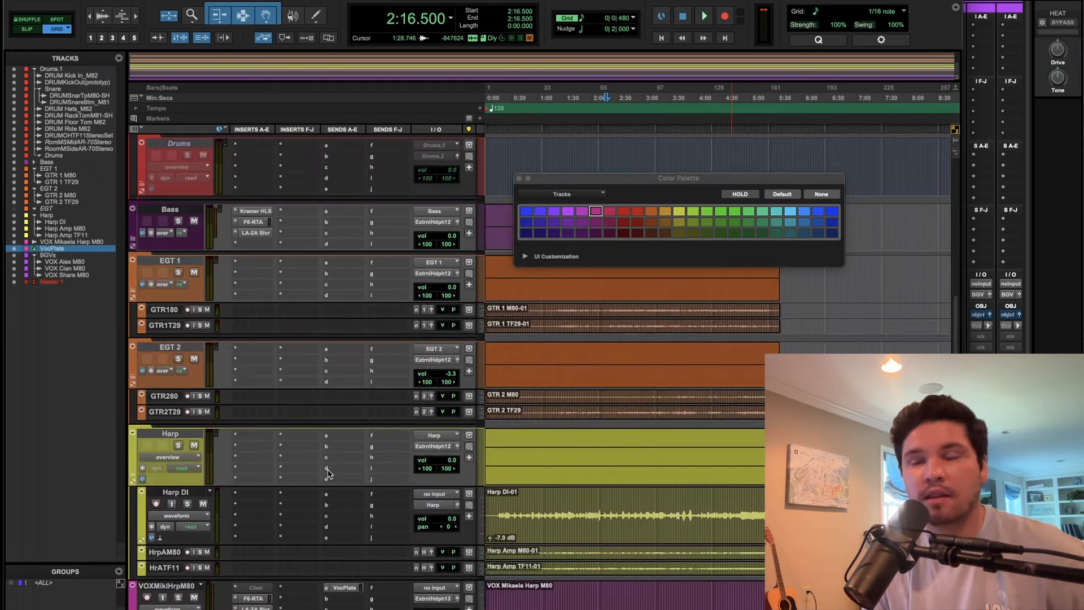
scroll(327, 473, down, 5)
click(261, 427)
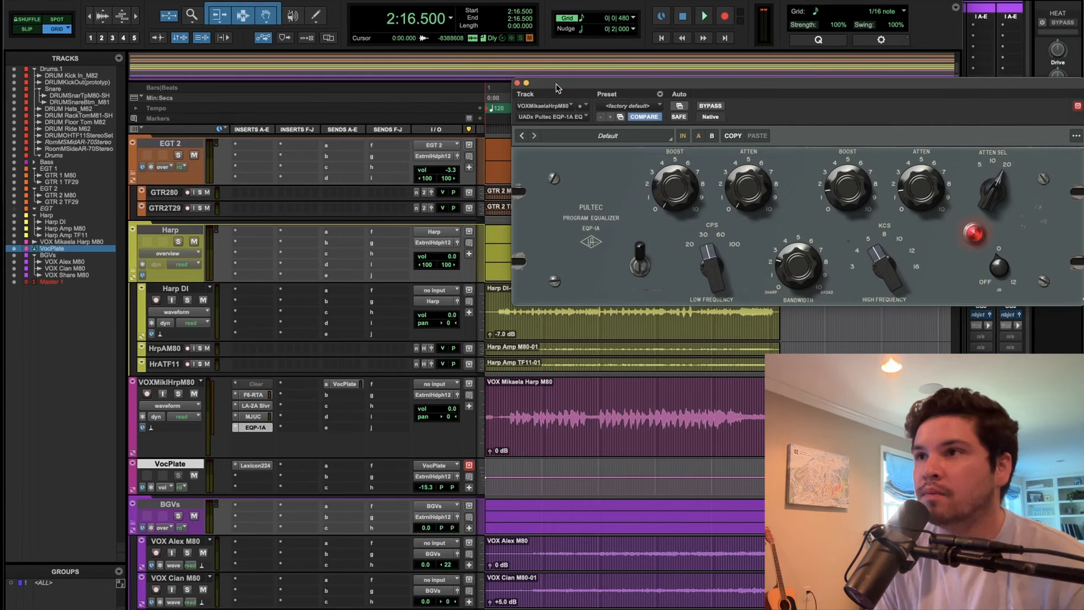
click(517, 87)
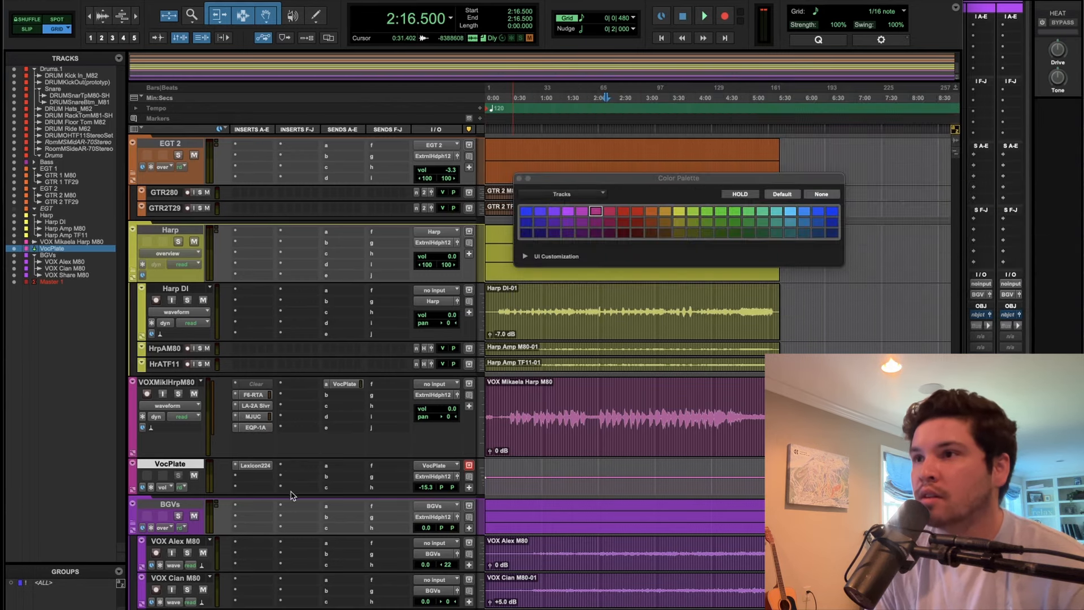
scroll(293, 495, down, 2)
scroll(293, 495, up, 2)
scroll(293, 494, down, 2)
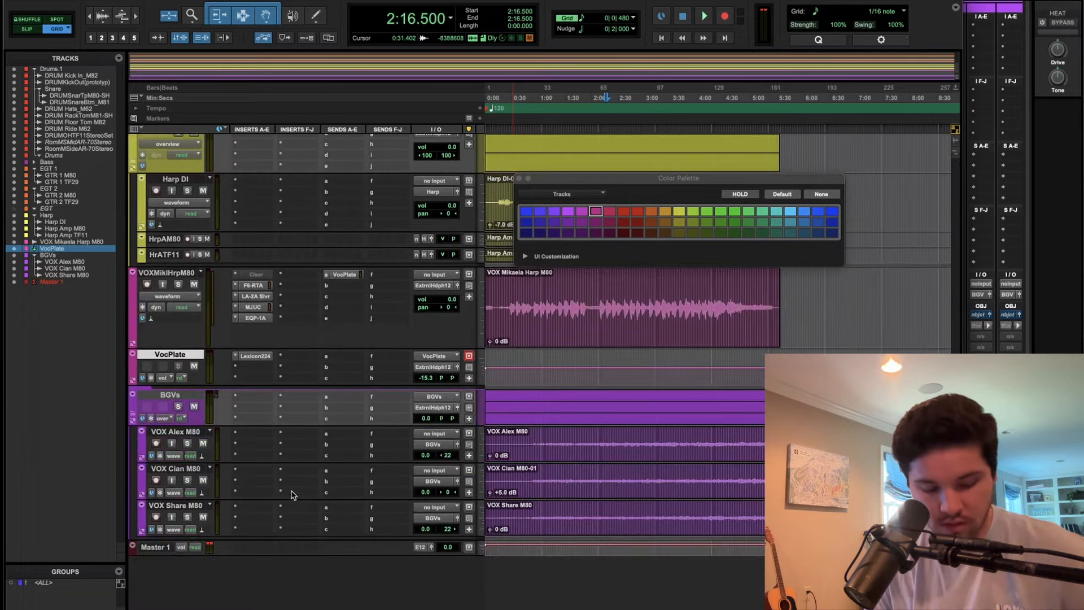
Listen to the mix from 2:27.500, stop playback, and collapse and re-expand the Harp folder to check its tracks.
click(179, 394)
scroll(293, 412, up, 6)
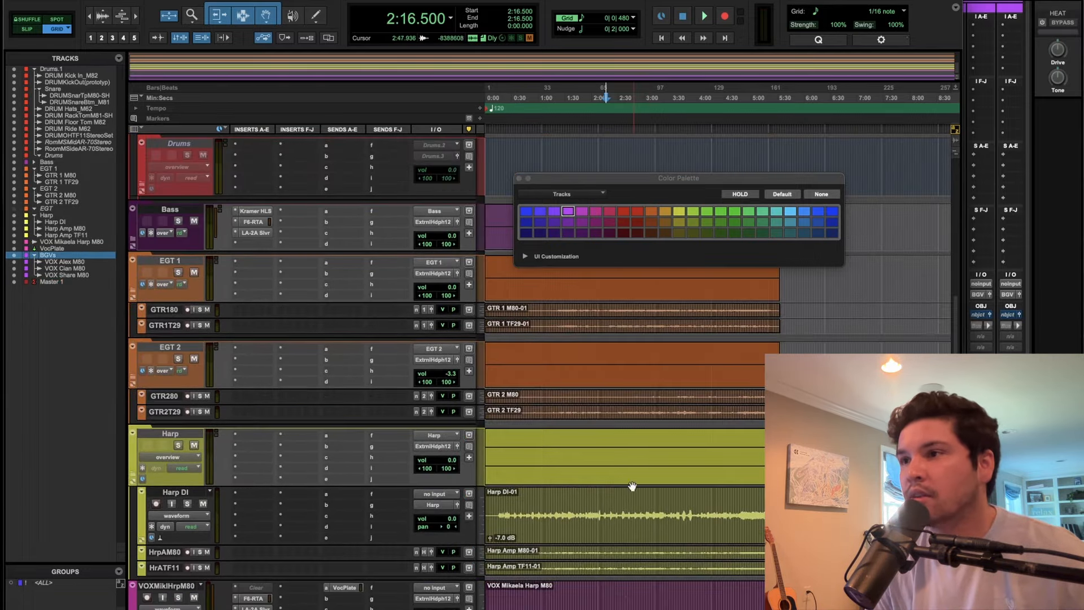
scroll(631, 486, down, 3)
click(615, 333)
key(space)
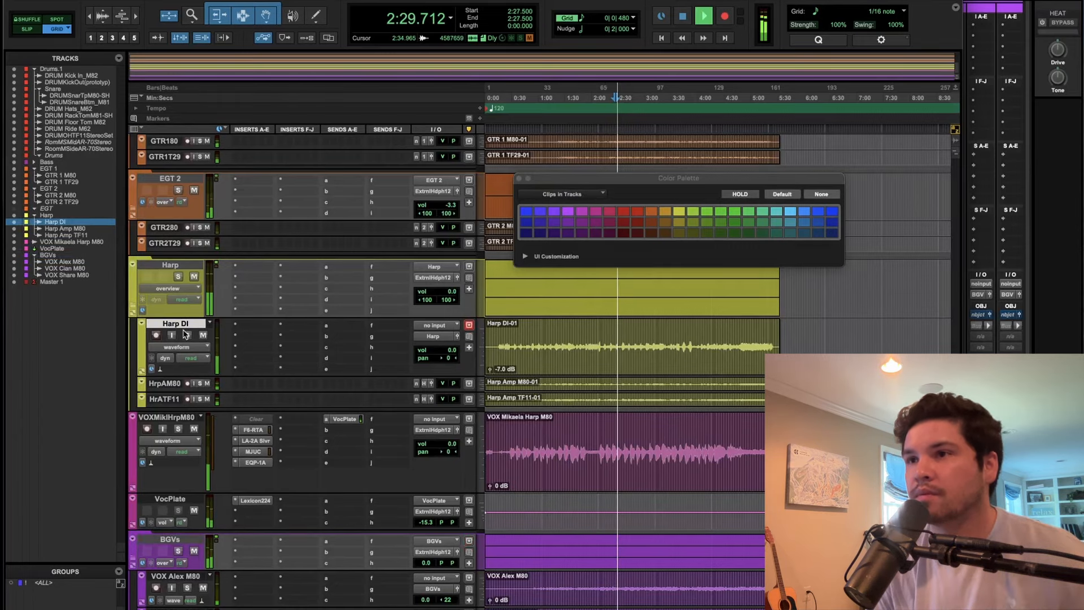
key(space)
key(shift+f)
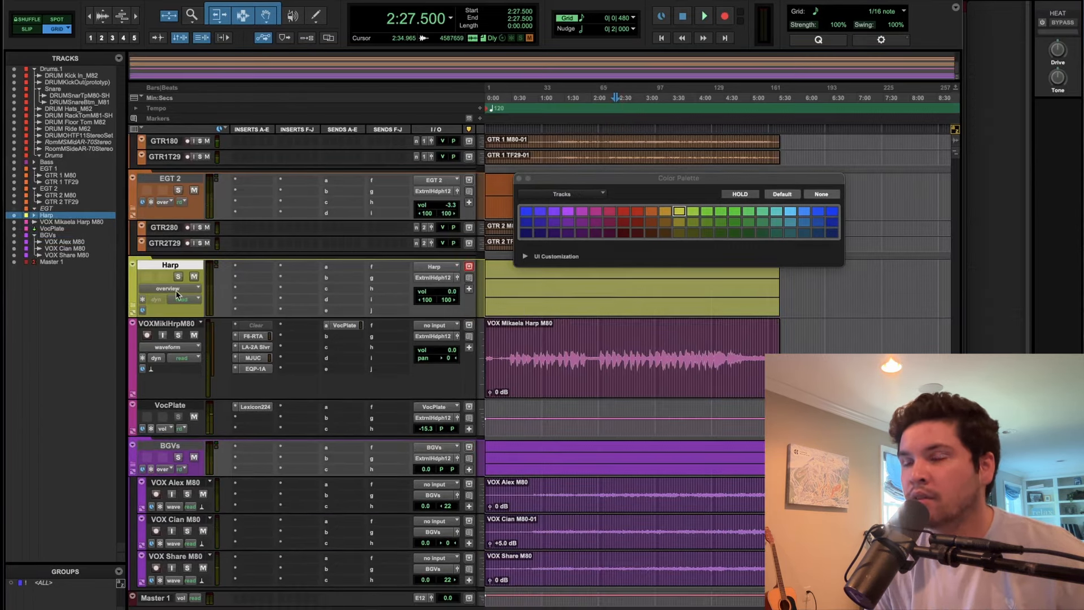
key(shift+f)
Solo the Harp DI track and listen to it from 1:45.750.
click(572, 382)
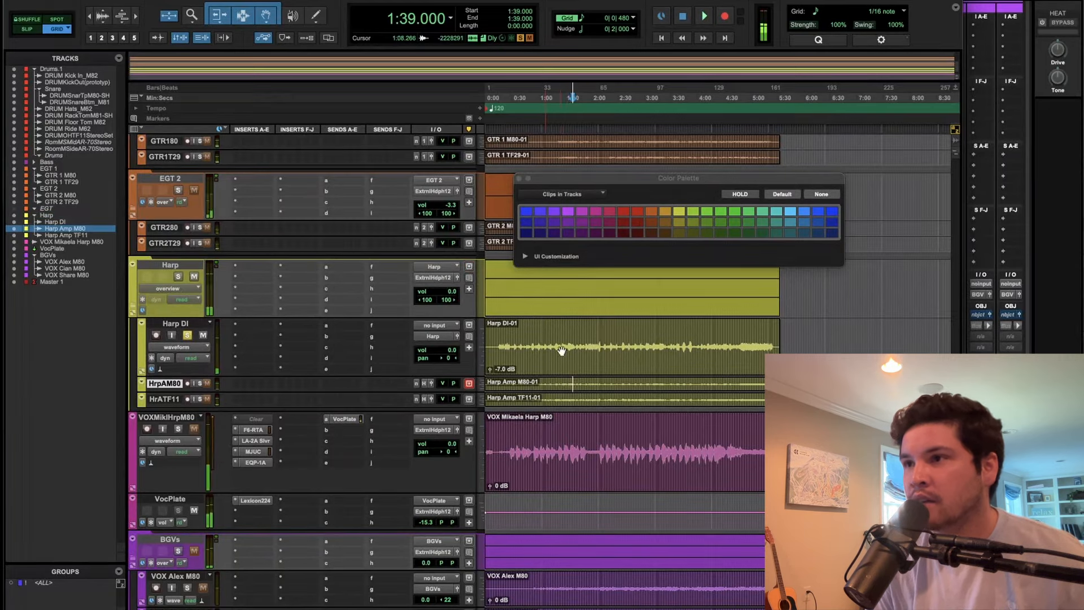
click(581, 333)
key(space)
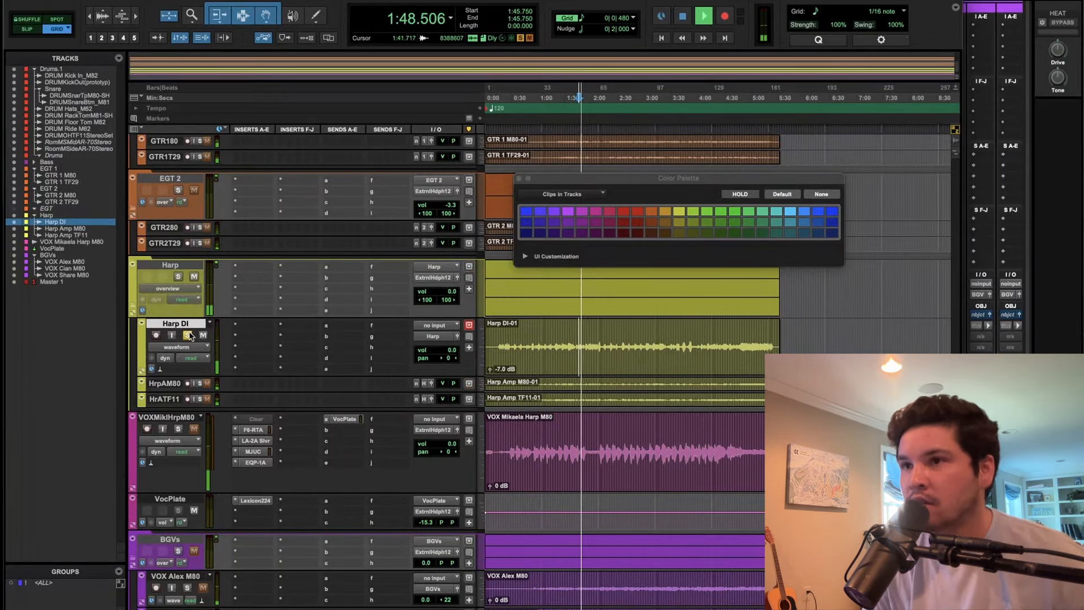
key(space)
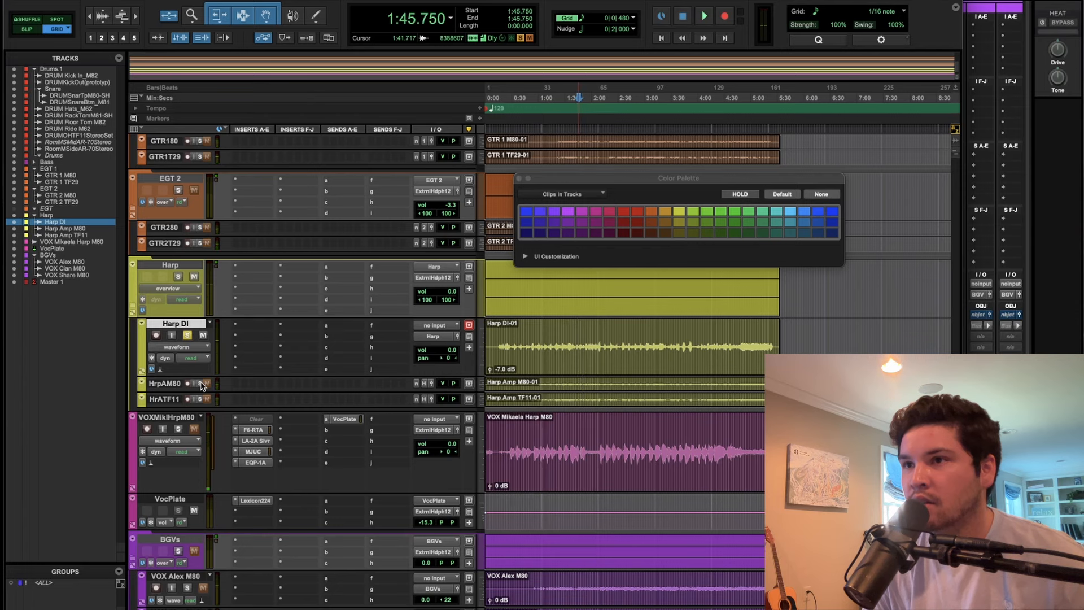
Switch the solo from Harp DI to Harp Amp M80, listen to it and enlarge its track height.
click(187, 335)
click(202, 383)
click(199, 384)
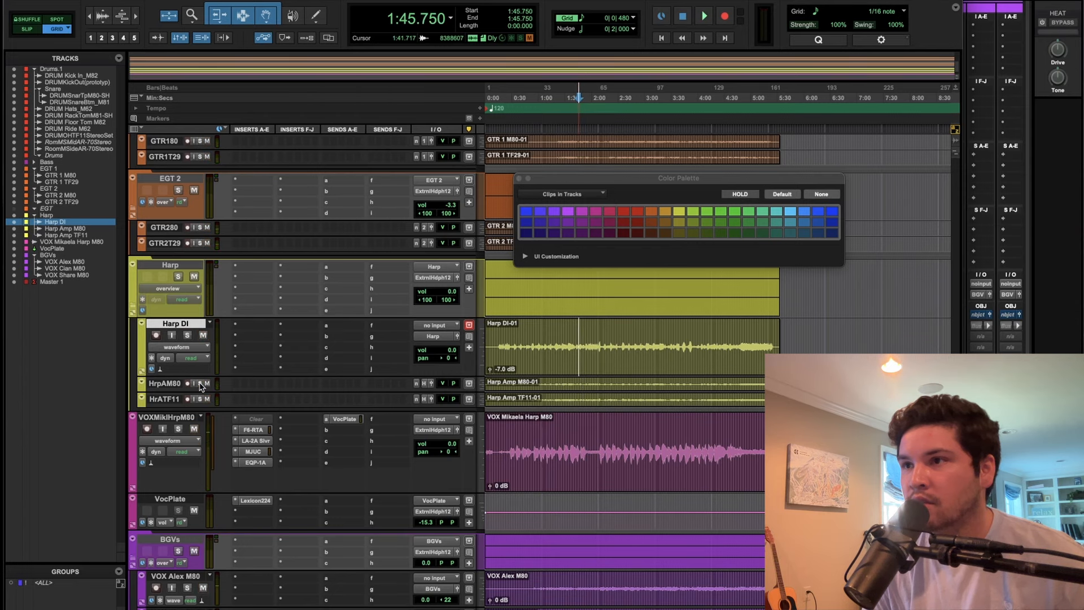
click(200, 384)
key(space)
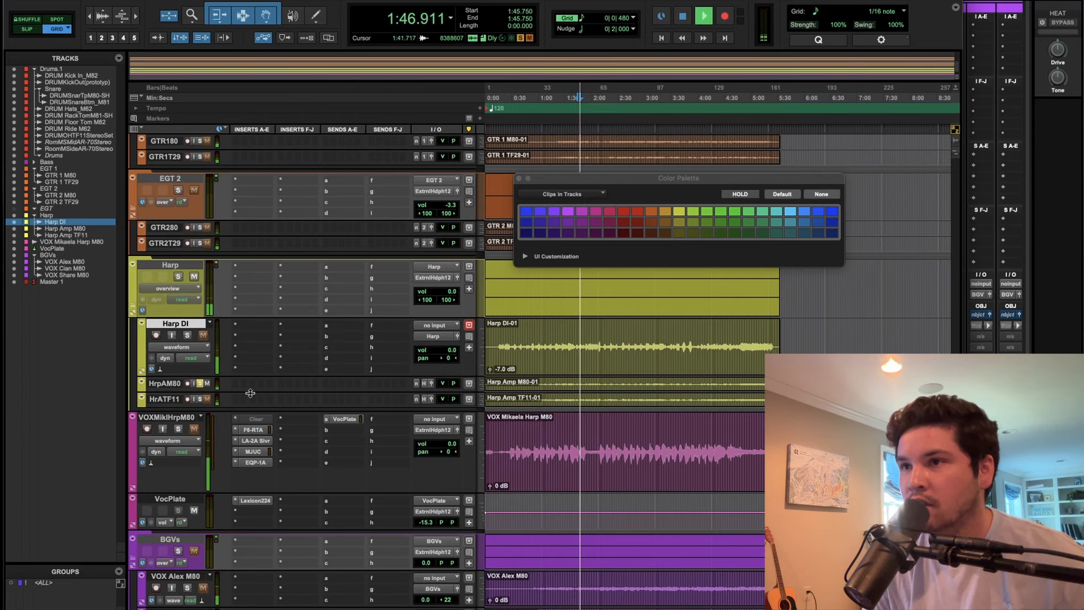
drag(248, 415, 239, 428)
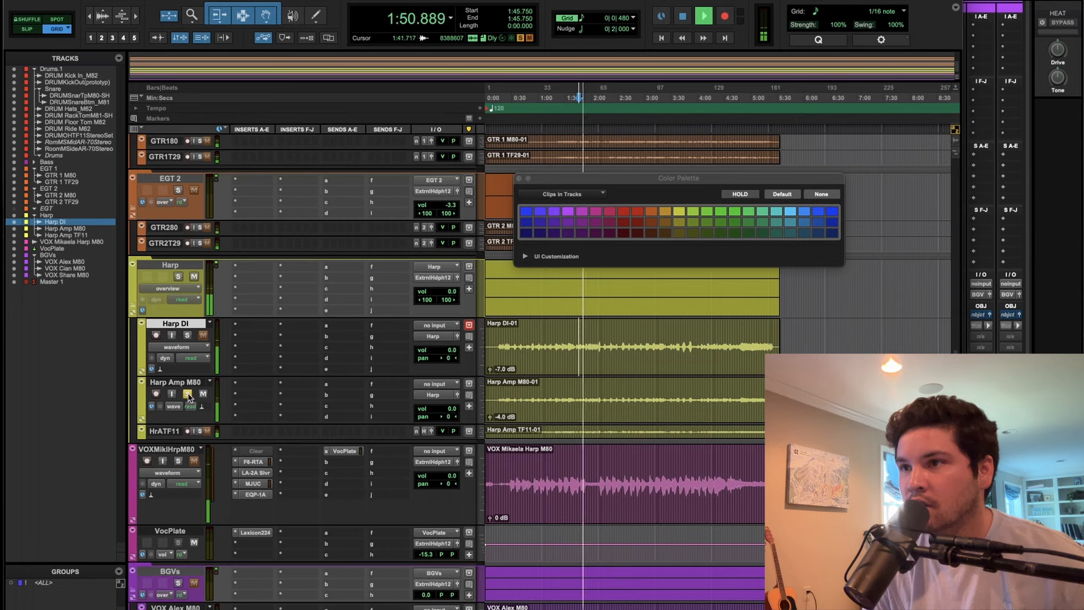
Solo Harp Amp TF11 in place of the M80, listen from 1:45.750, enlarge its track height and clear the solo.
click(199, 430)
key(space)
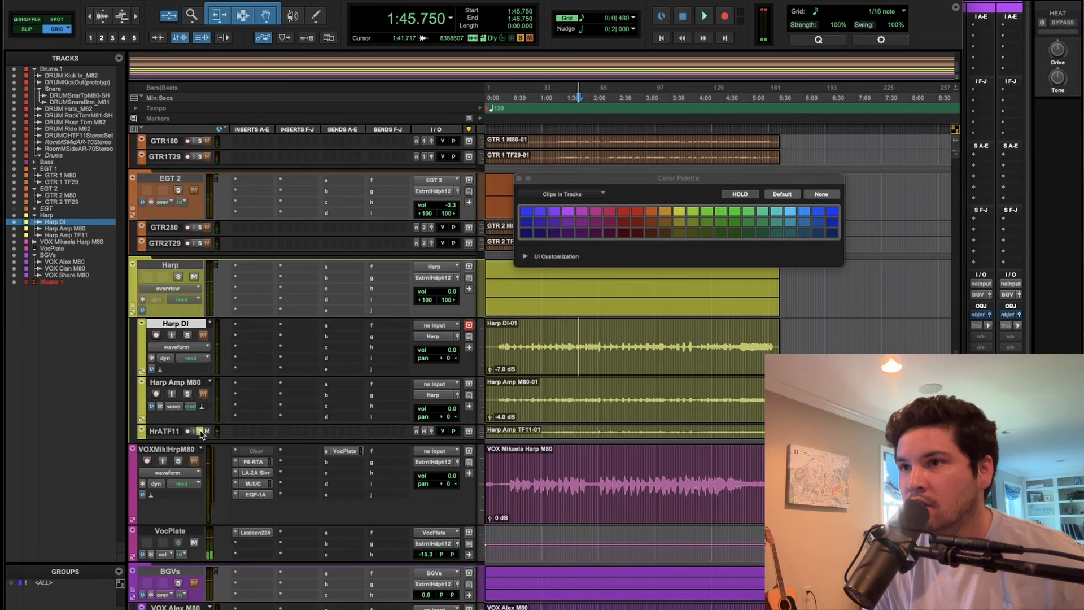
key(space)
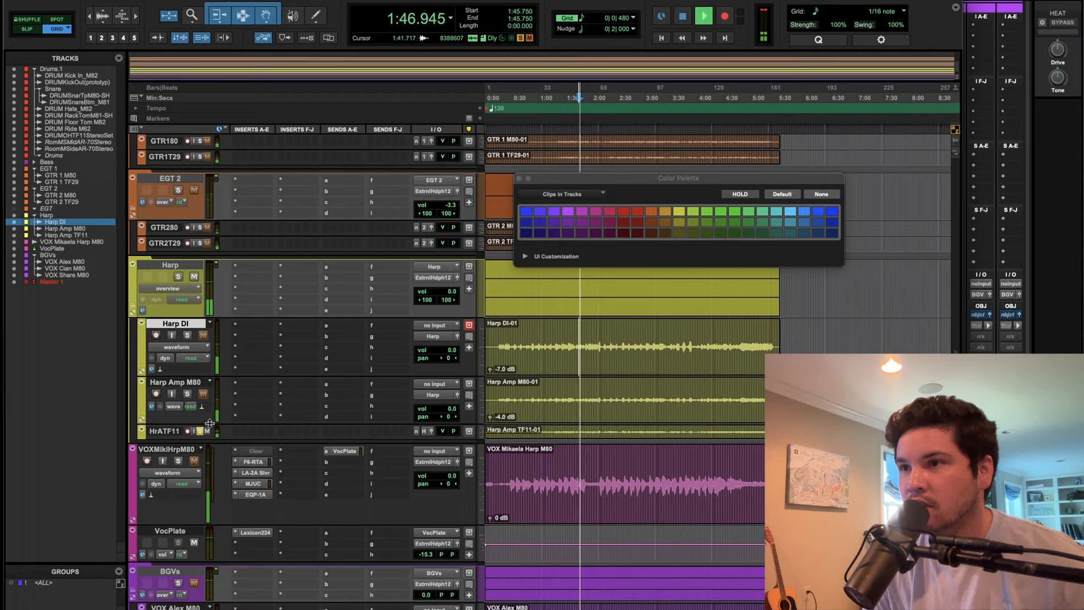
drag(315, 439, 315, 482)
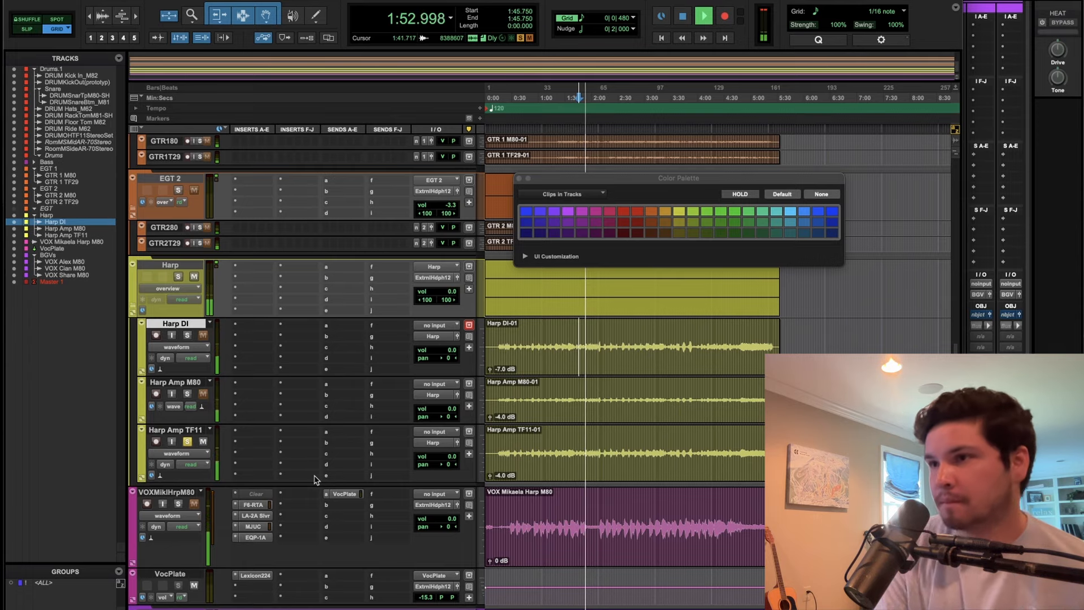
key(space)
click(189, 442)
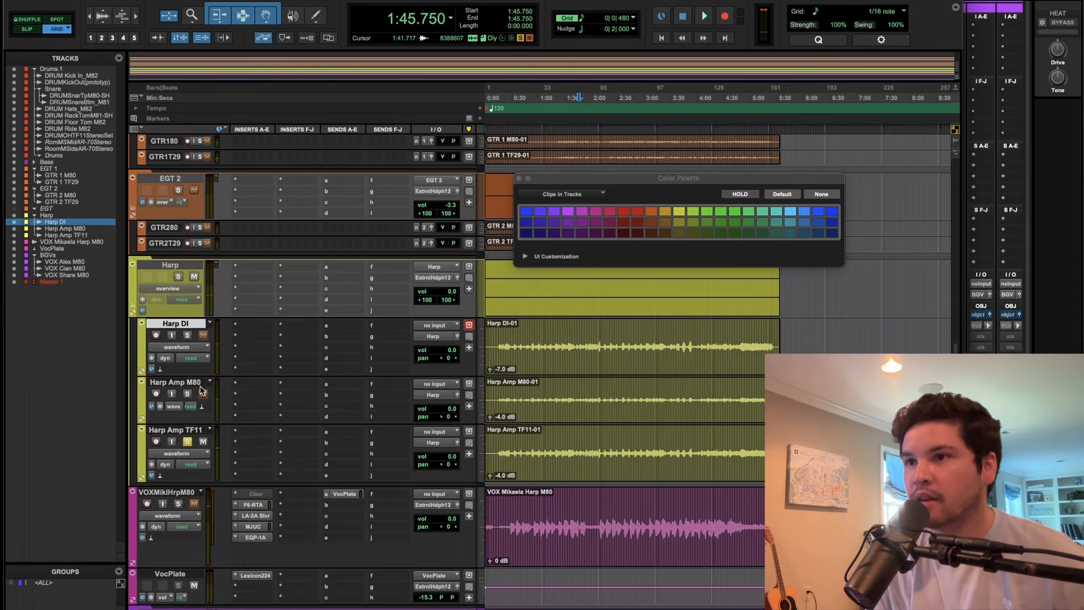
Collapse the Harp folder and route its first send to a new stereo Aux Input track named harpVerb.
click(170, 265)
key(shift+f)
click(351, 276)
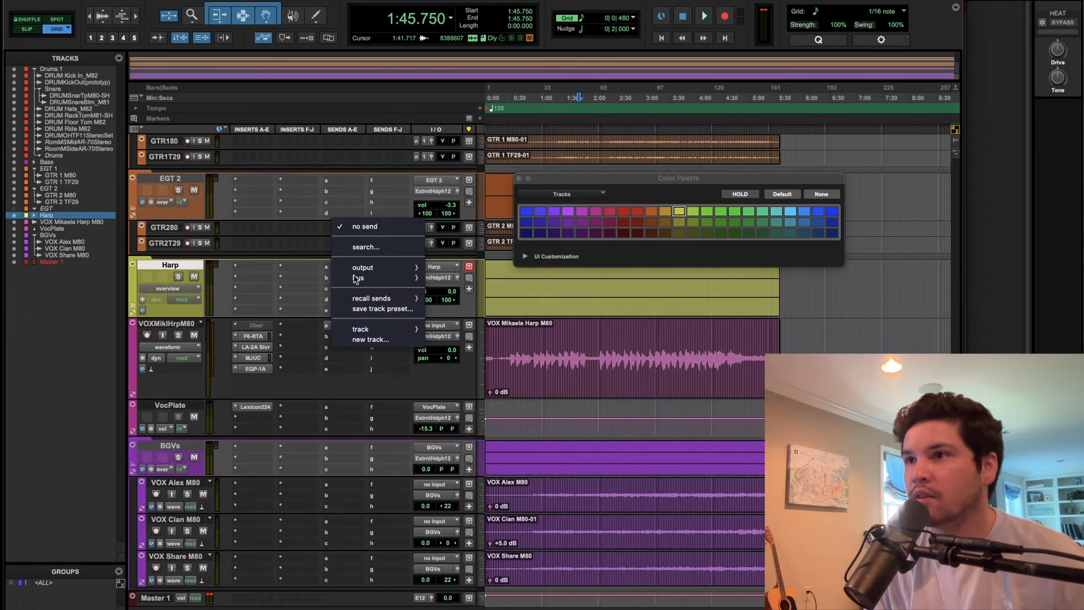
click(373, 340)
text(harpVerb)
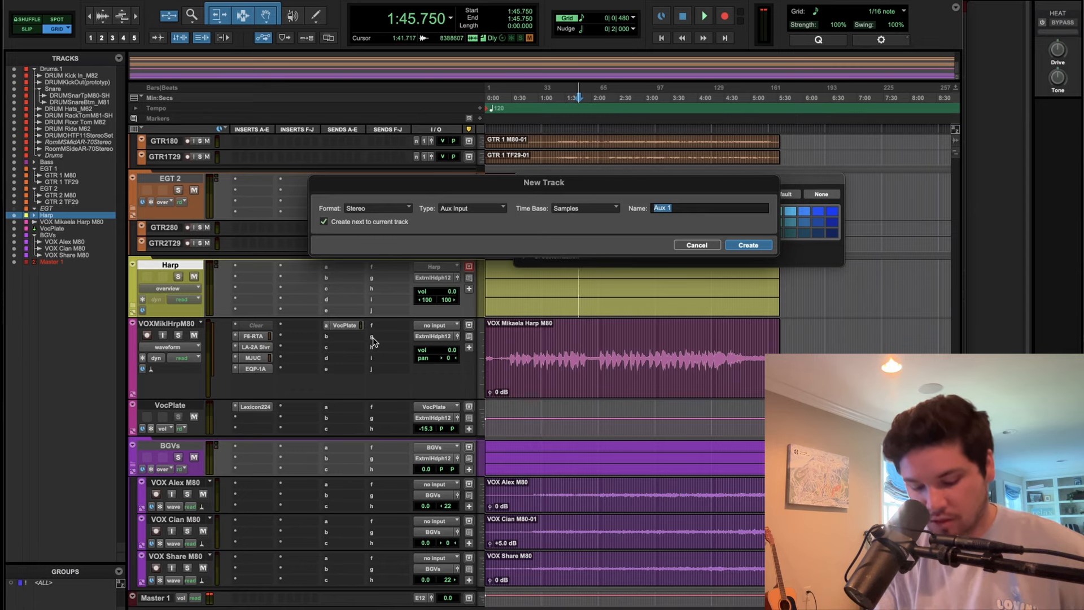
key(Return)
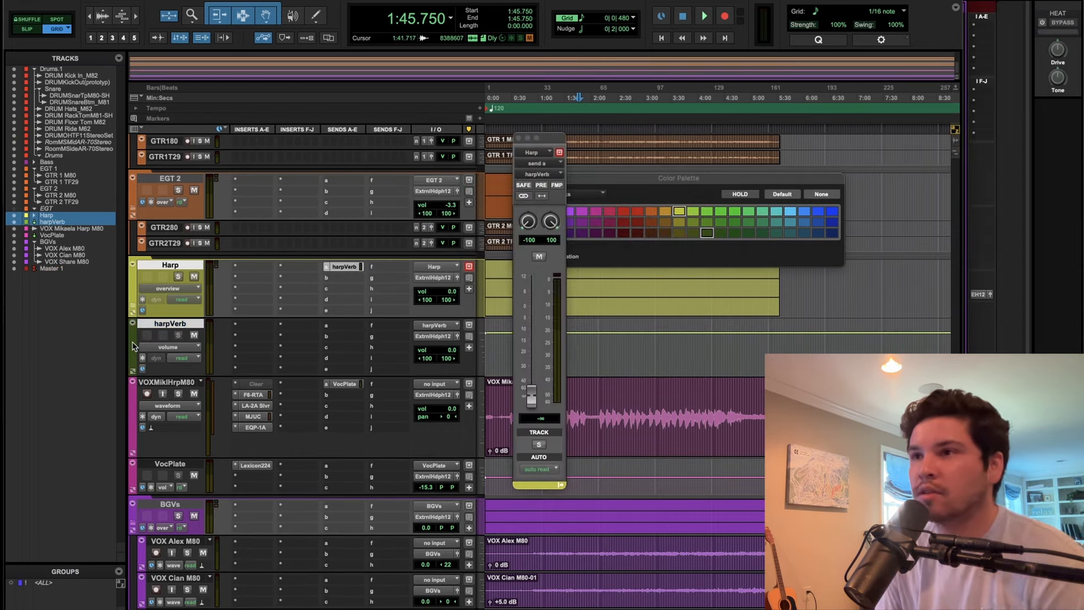
Add ValhallaVintageVerb to the harpVerb track and set its decay to 1.99 s during playback.
key(space)
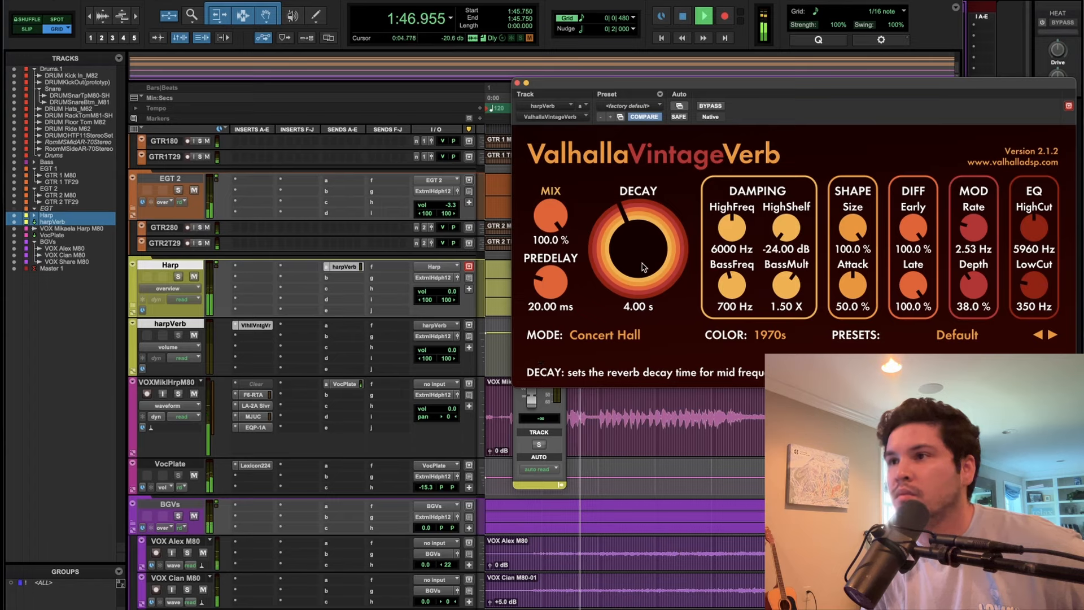
drag(642, 265, 642, 275)
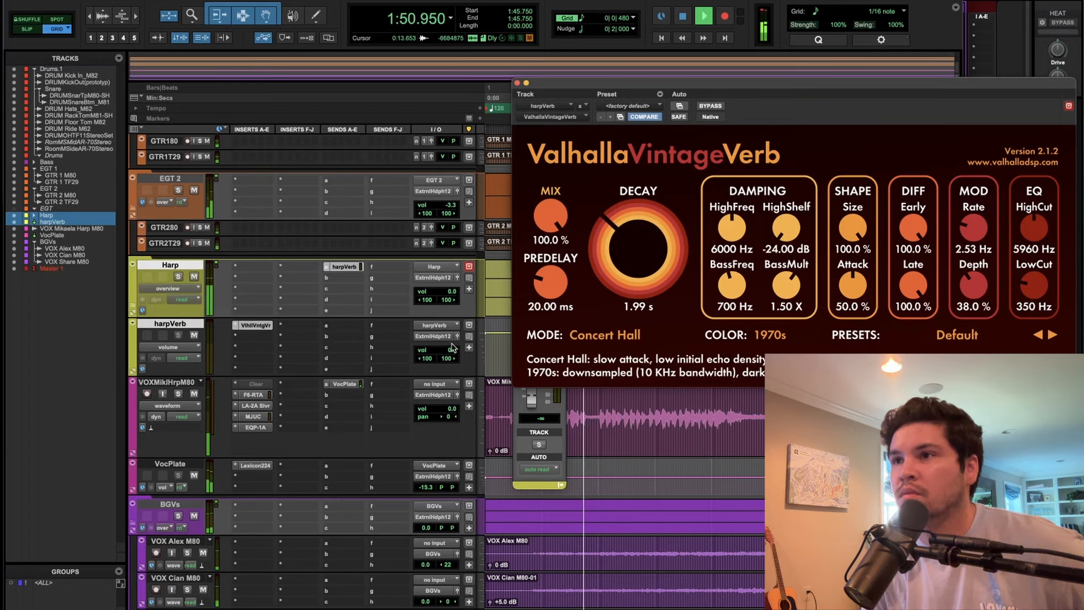
Bring up the Harp folder's send to harpVerb, set the harpVerb track's volume to -11.9 dB and close the reverb window.
click(349, 269)
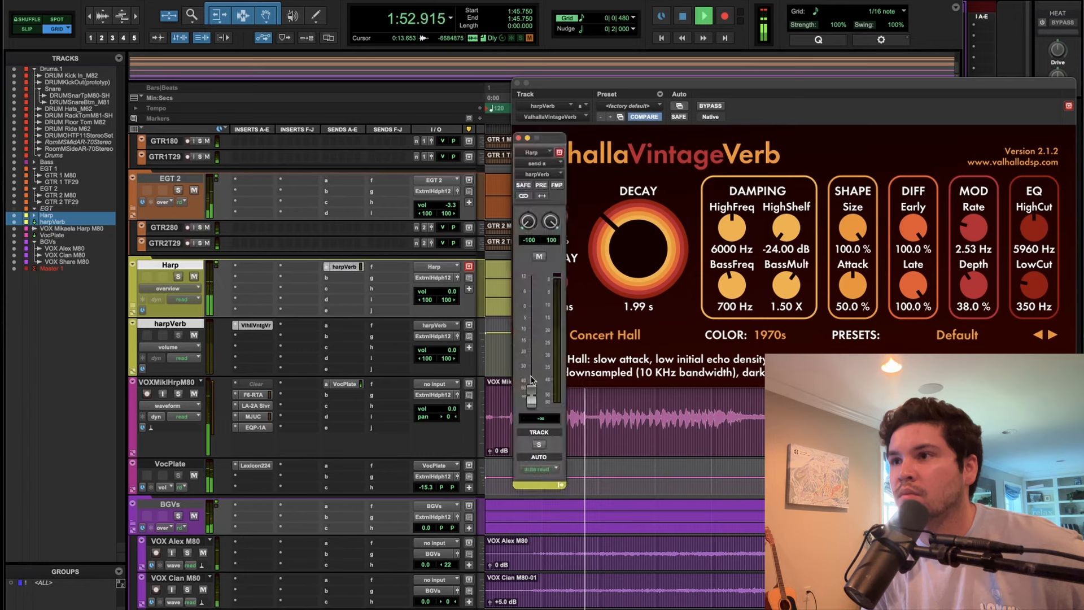
click(518, 138)
drag(452, 351, 454, 362)
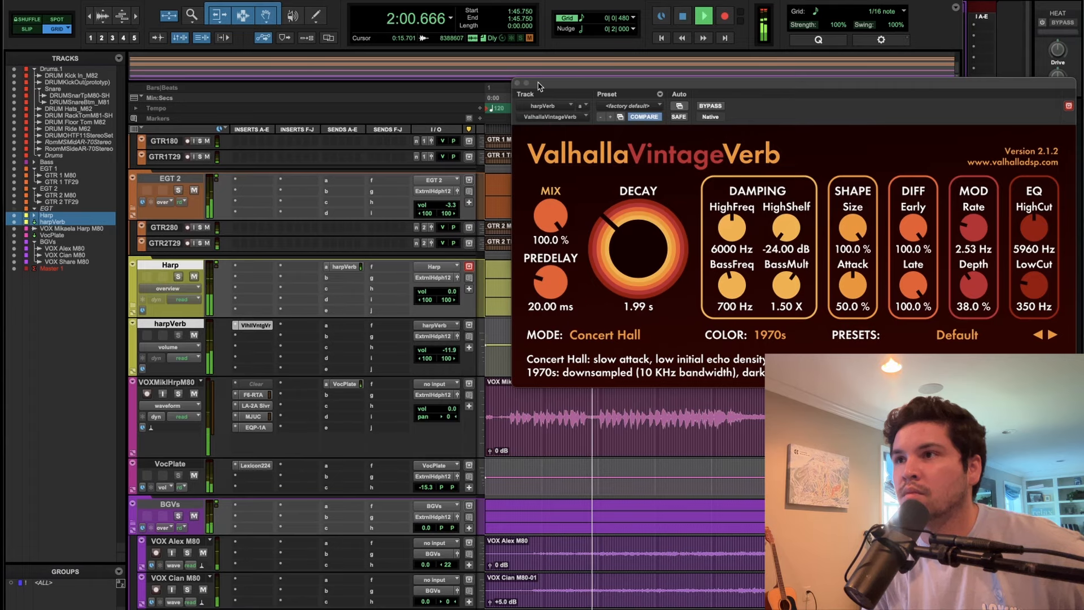
click(517, 84)
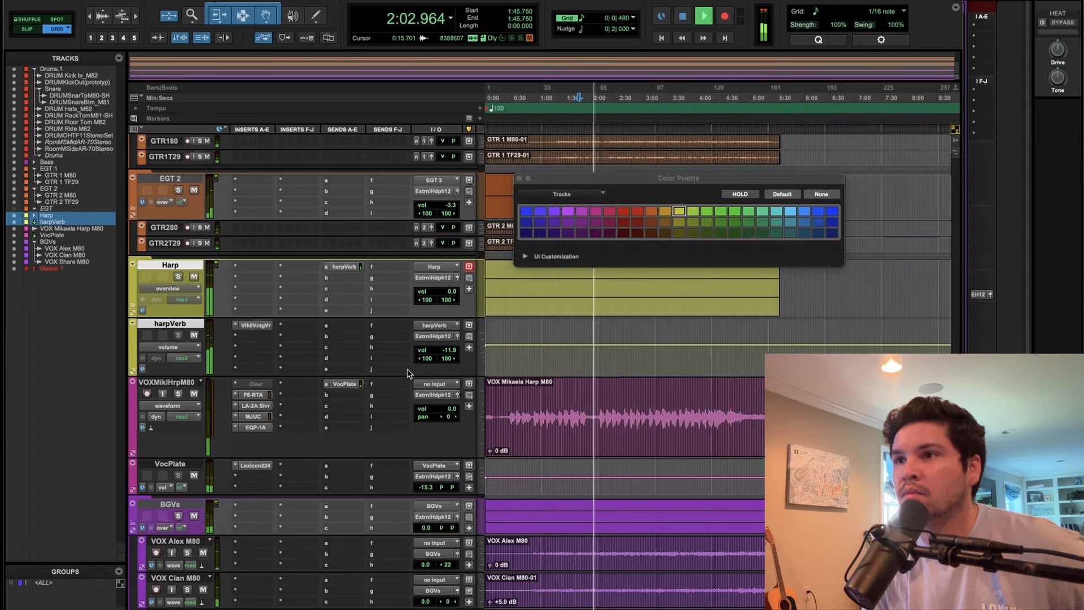
Copy the harpVerb send to the EGT 2 and EGT 1 folders and check EGT 1 in solo during playback.
scroll(407, 370, up, 2)
key(space)
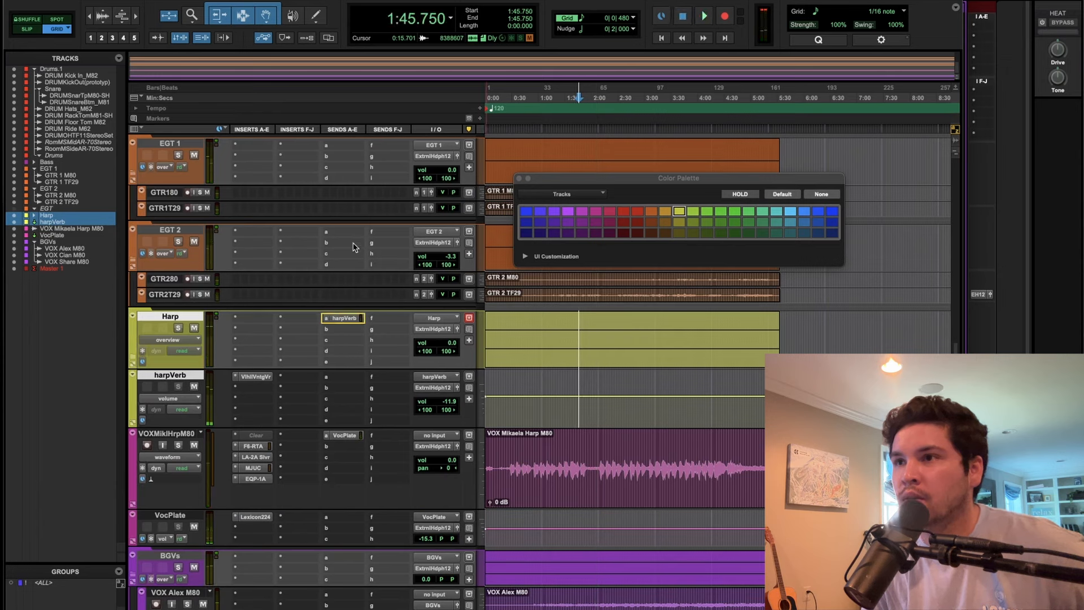
drag(353, 243, 352, 236)
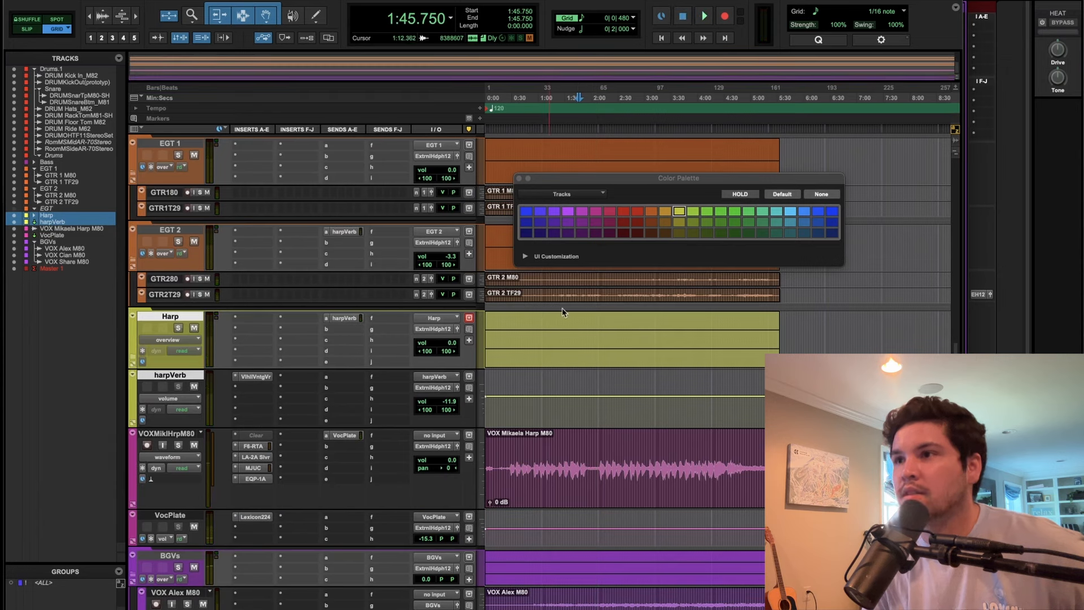
key(space)
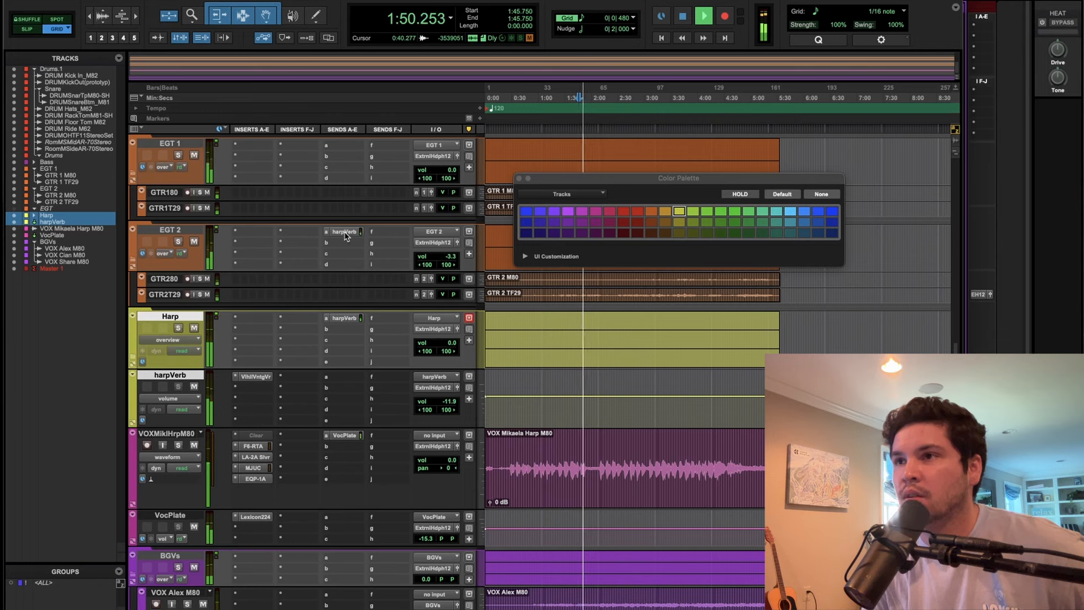
drag(348, 237, 352, 146)
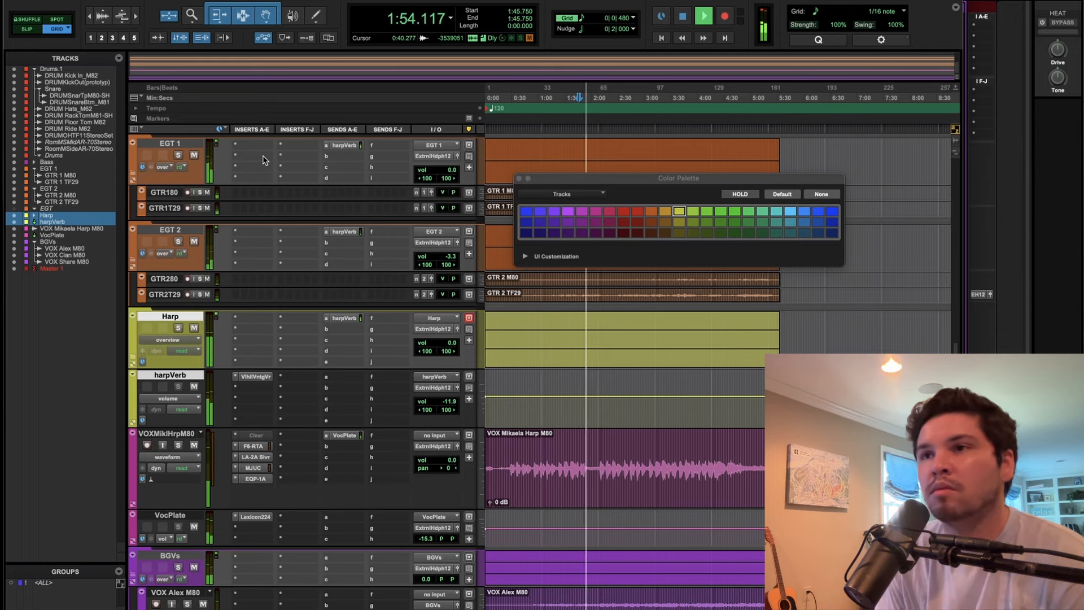
click(178, 156)
click(178, 156)
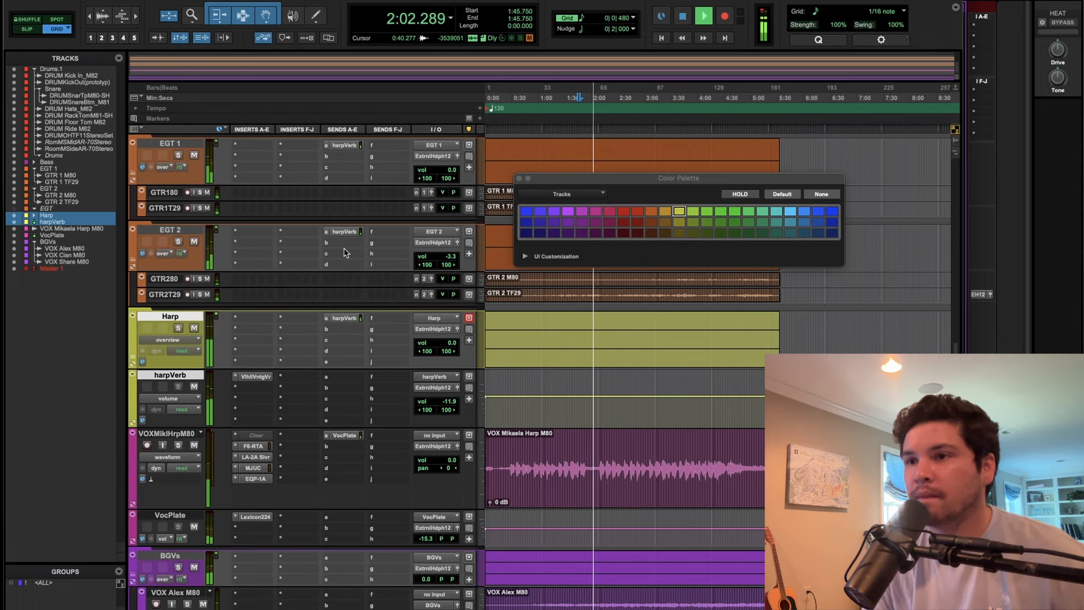
Insert the stereo UADx 175-B Compressor in the first insert slot of the EGT 1 folder.
scroll(305, 328, up, 5)
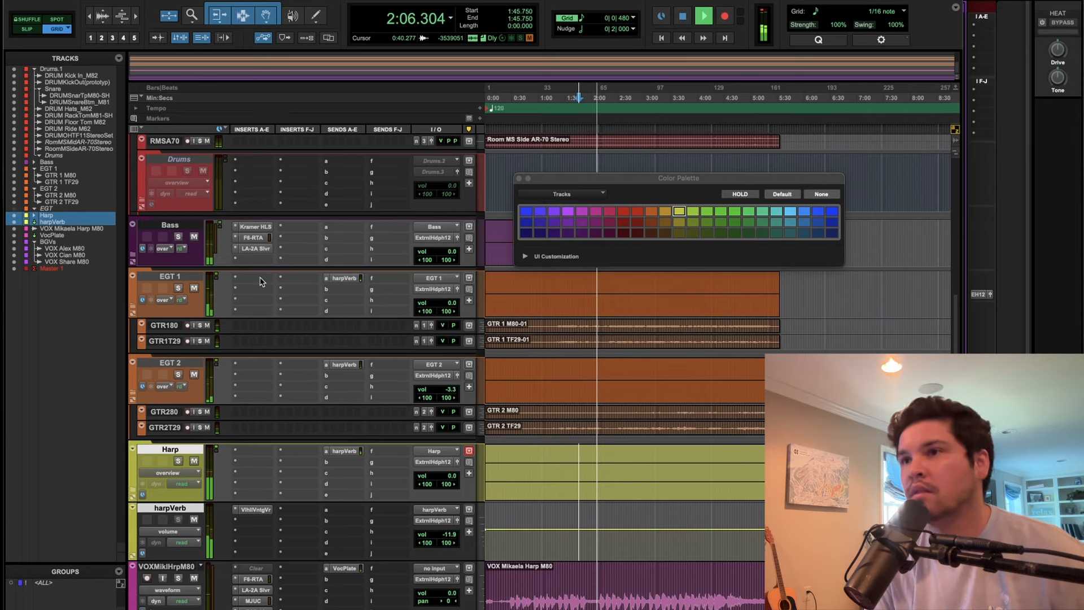
click(257, 259)
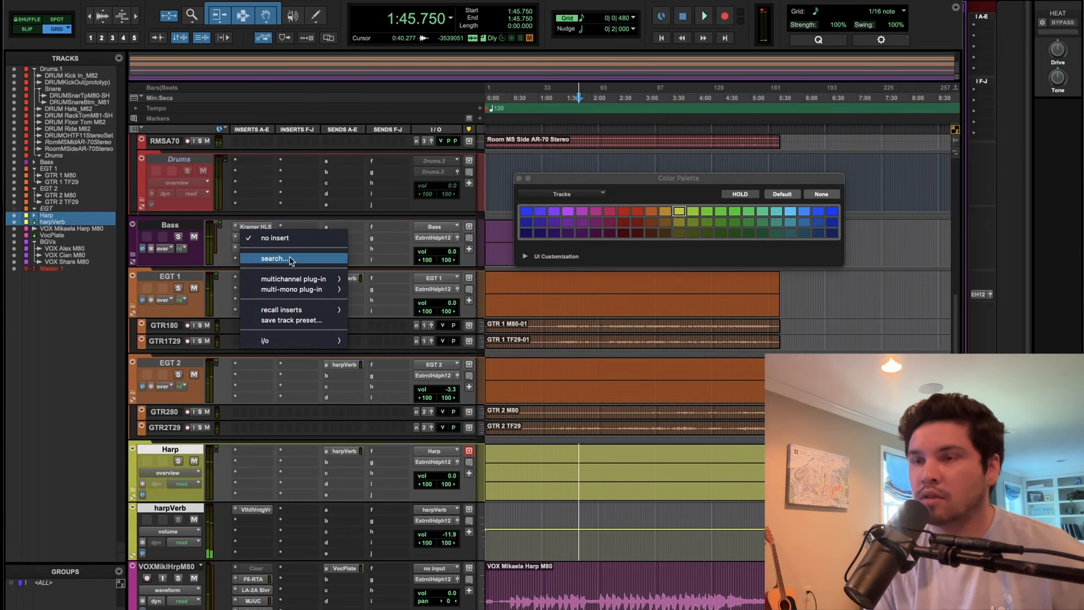
click(274, 259)
text(175)
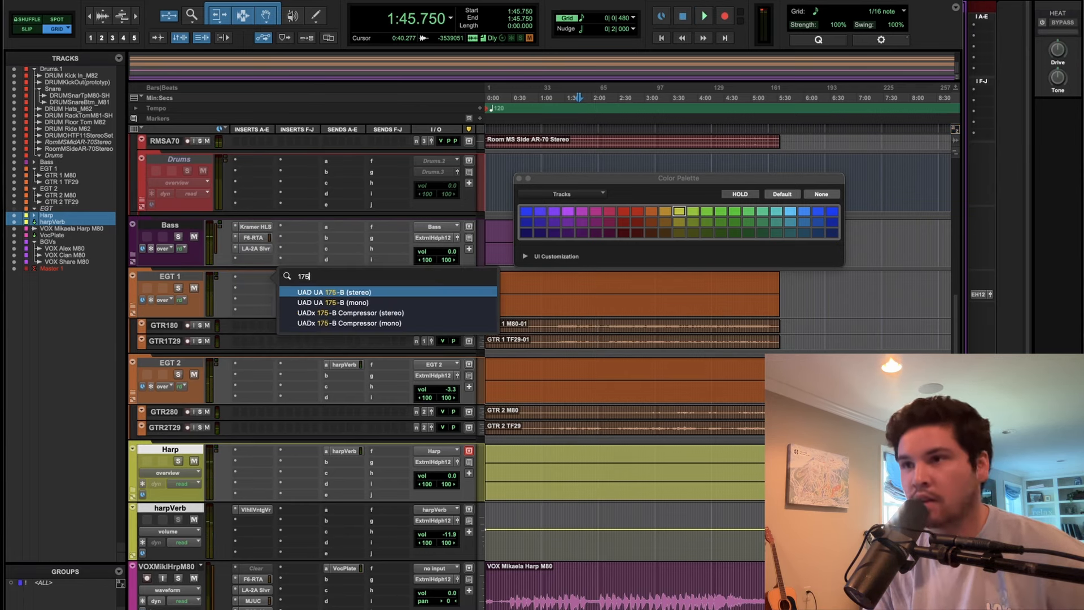
click(338, 313)
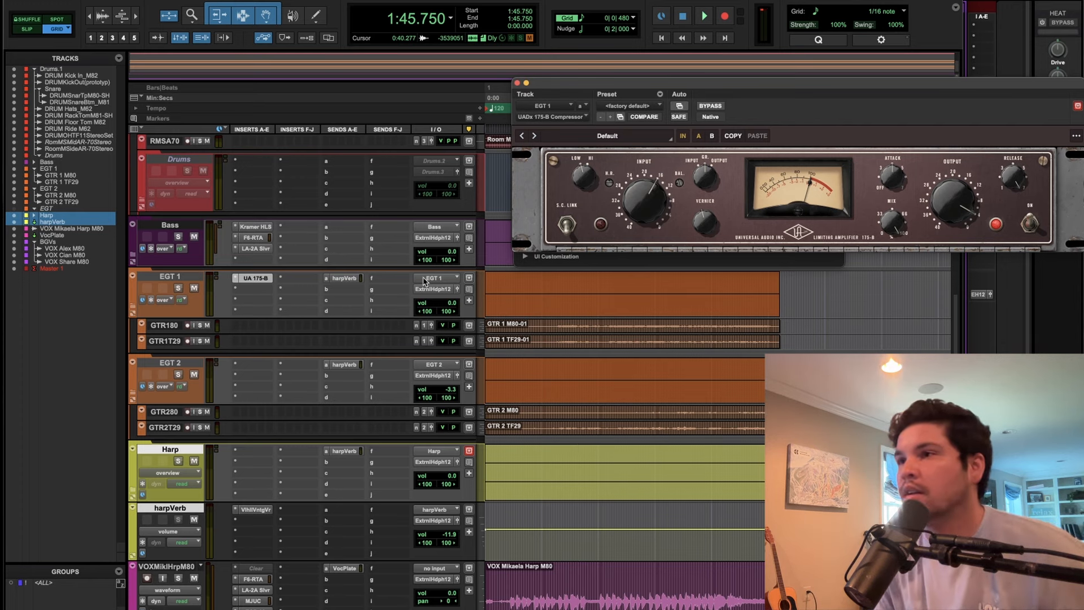
Adjust the attack, input and output of EGT 1's 175-B compressor while playing the song from 2:25.500.
drag(884, 174, 882, 193)
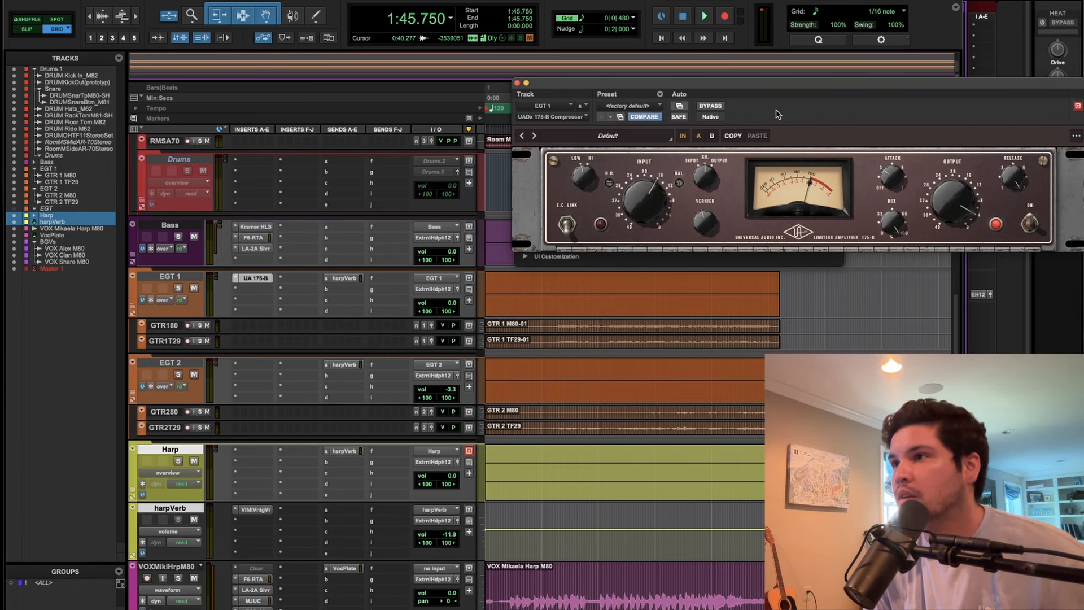
drag(827, 90, 682, 74)
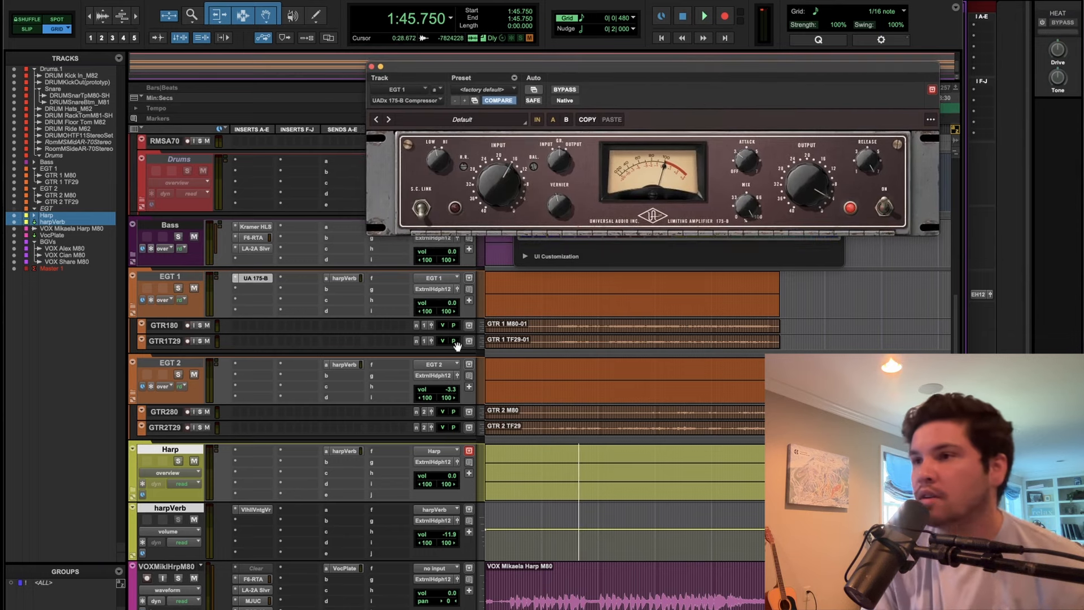
key(space)
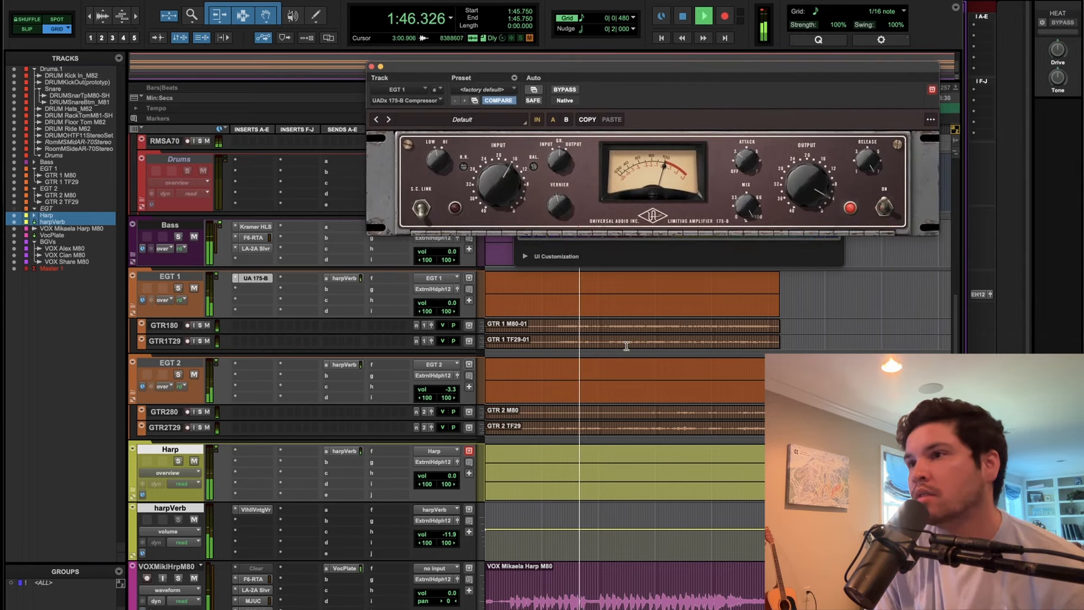
click(614, 320)
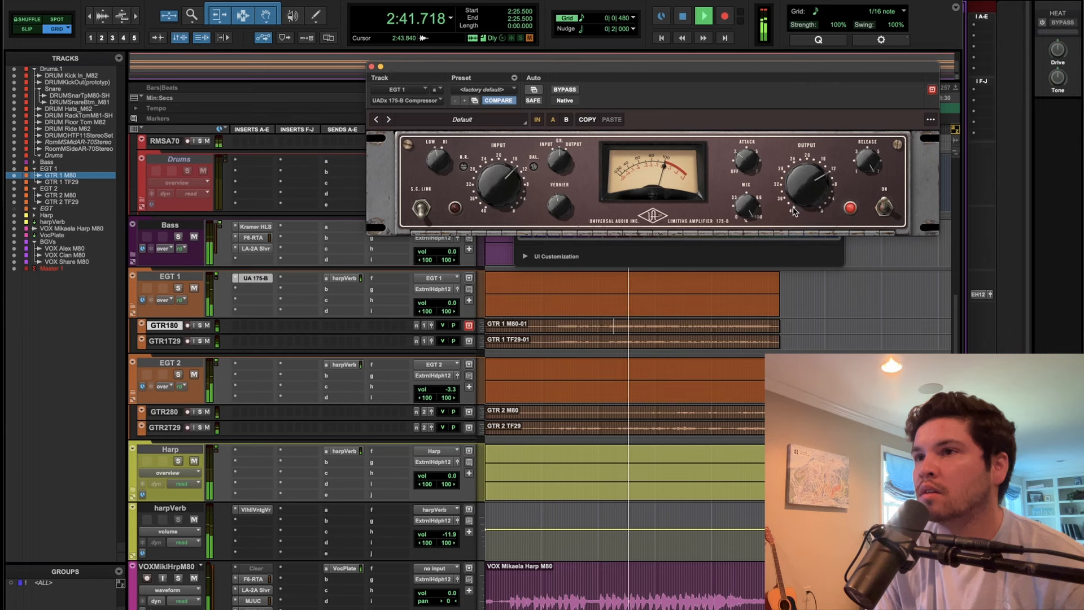
Copy the 175-B compressor from EGT 1 to the first insert of EGT 2 and fine-tune the copy's input gain during playback.
drag(253, 281, 262, 365)
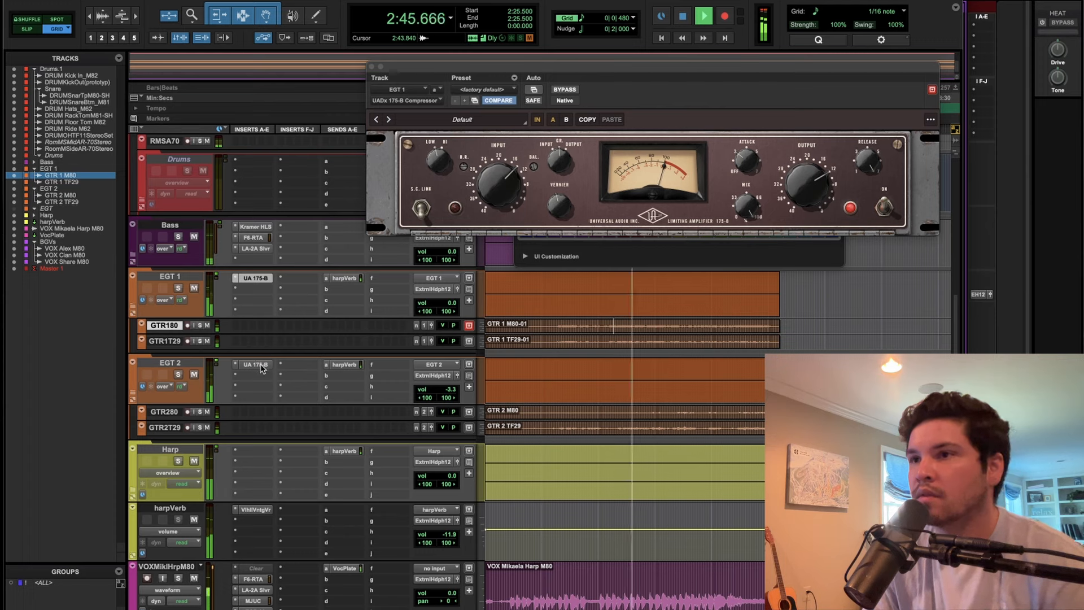
click(255, 365)
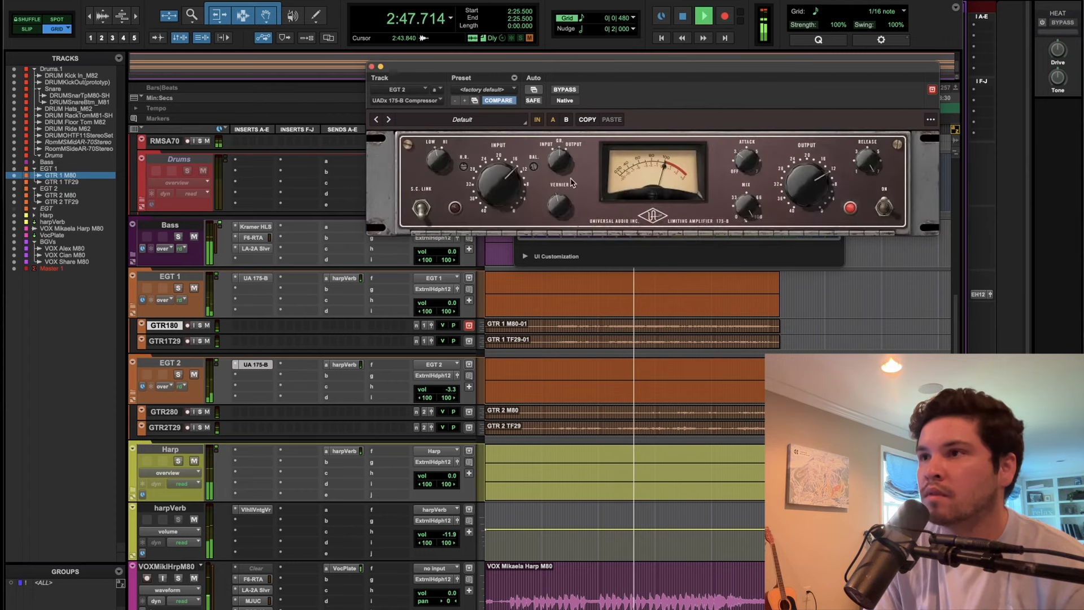
drag(496, 182, 499, 177)
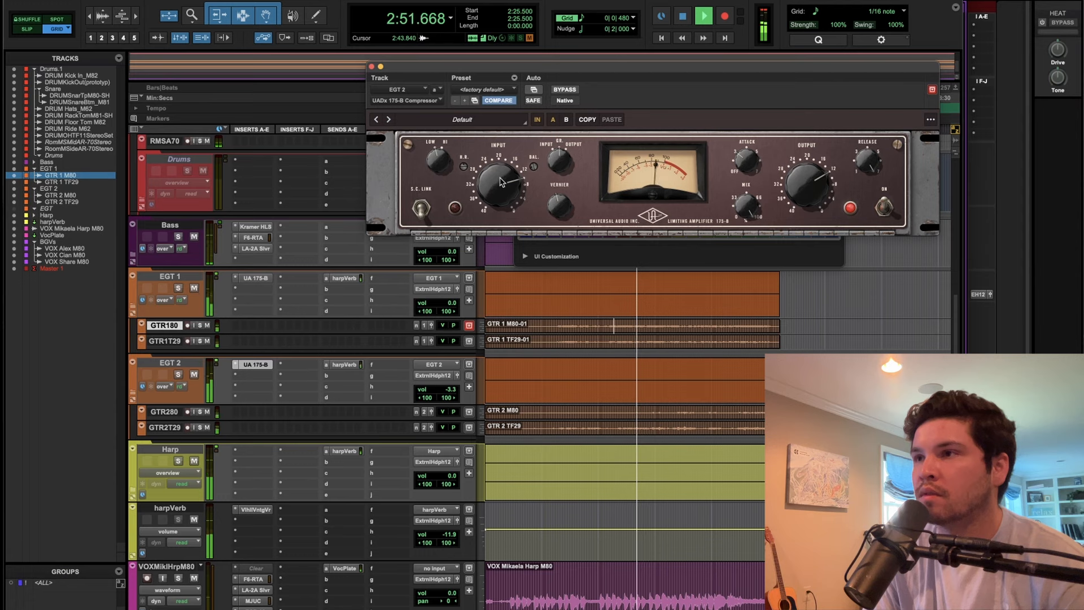
drag(498, 185, 497, 189)
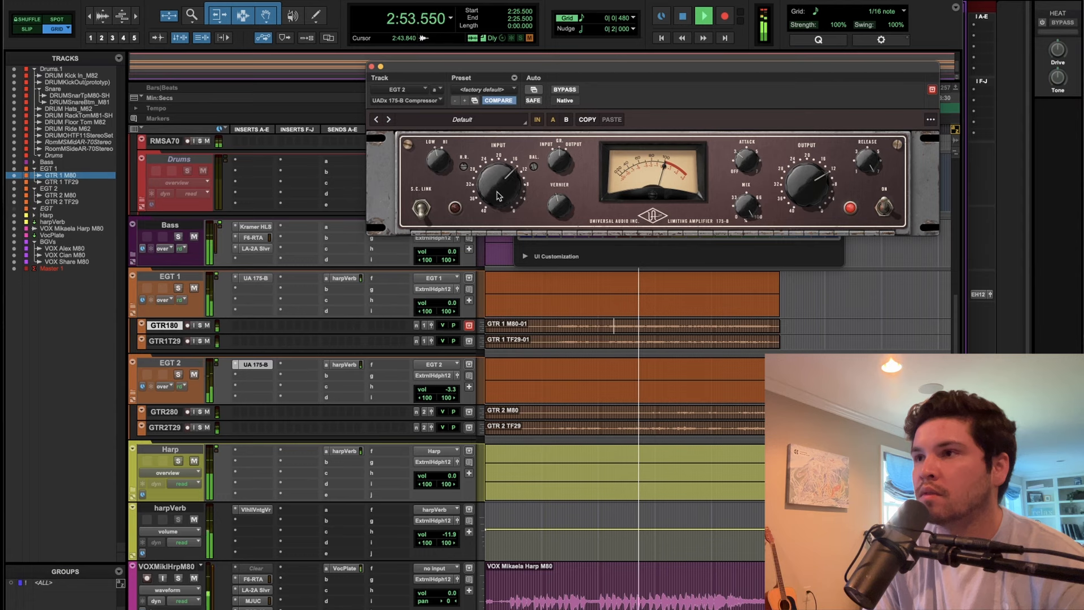
Replay from 2:40.500, raise the EGT 2 compressor's output slightly, compare it with EGT 1's compressor and close the plug-in window.
key(space)
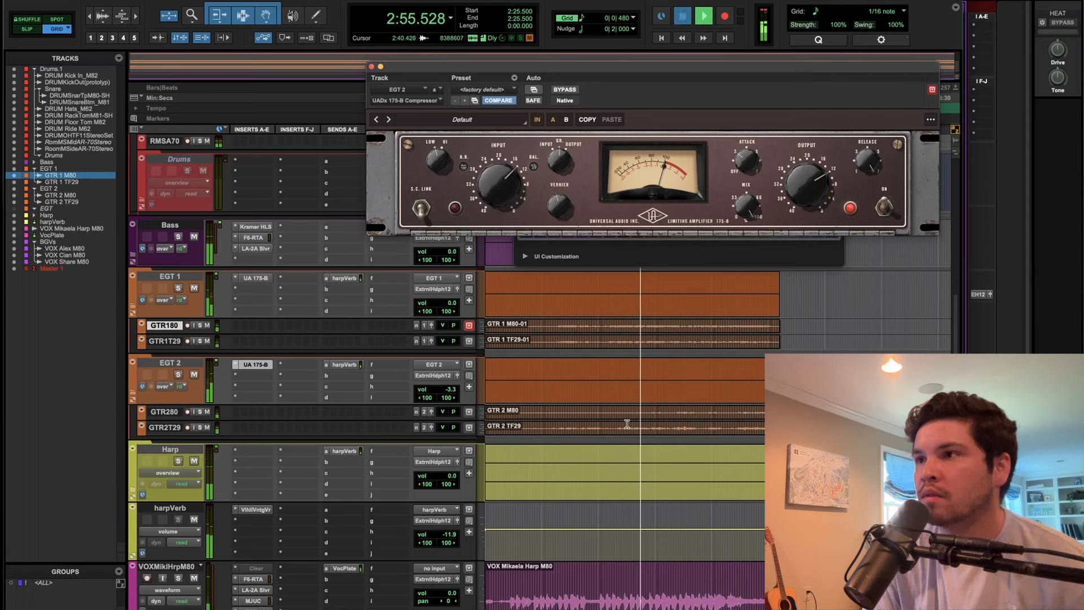
click(627, 423)
key(space)
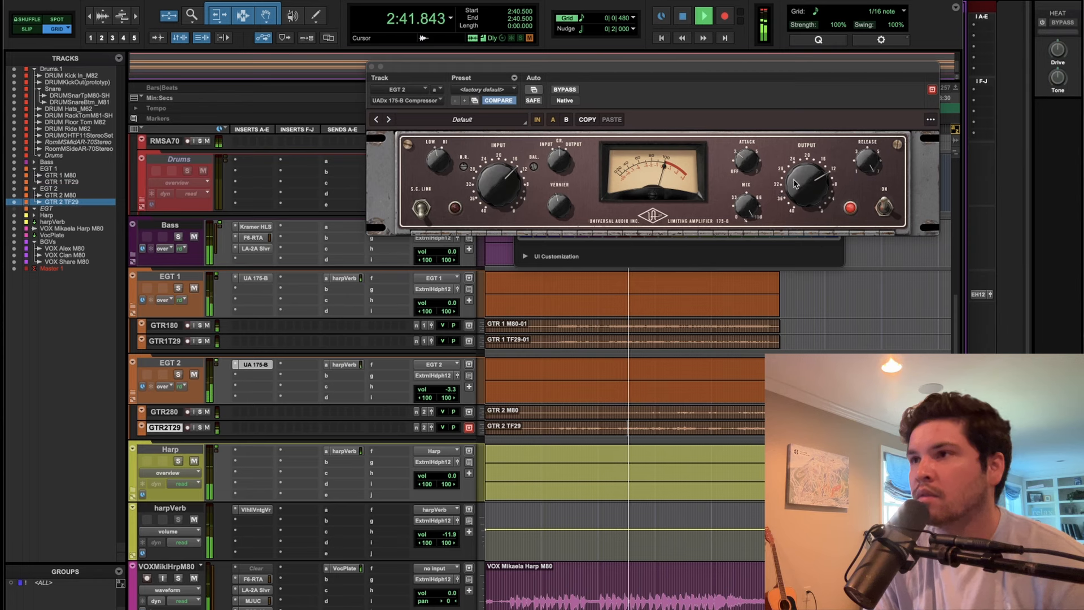
drag(795, 179, 795, 177)
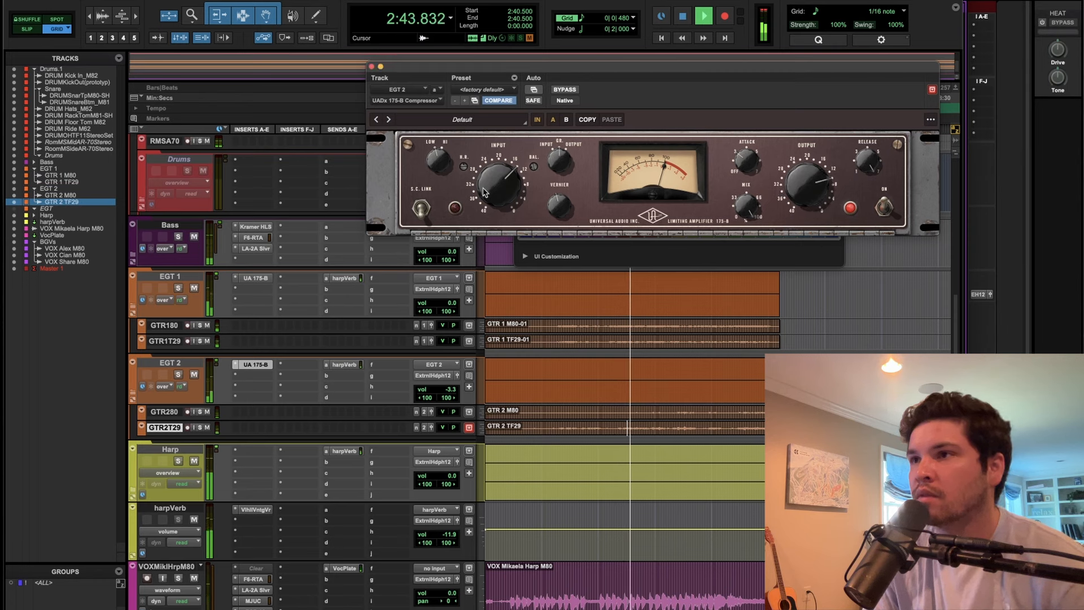
click(256, 278)
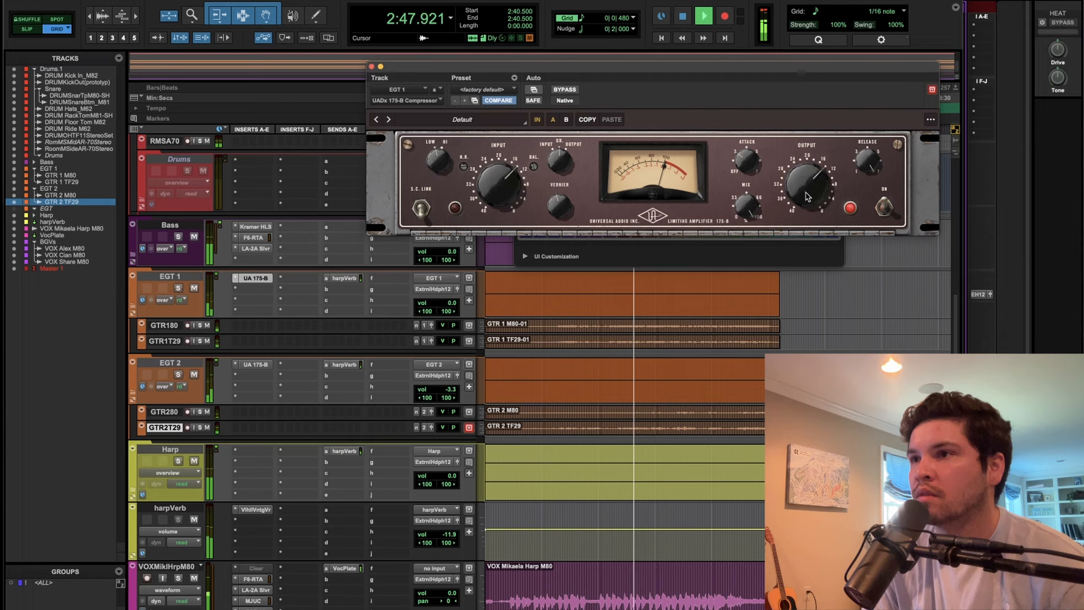
click(256, 364)
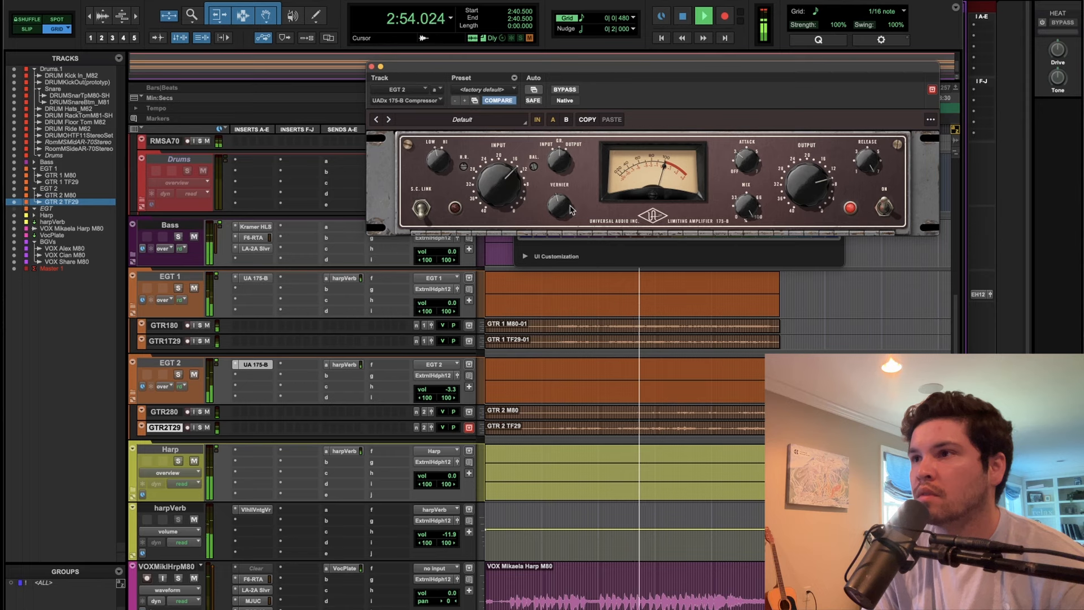
click(371, 66)
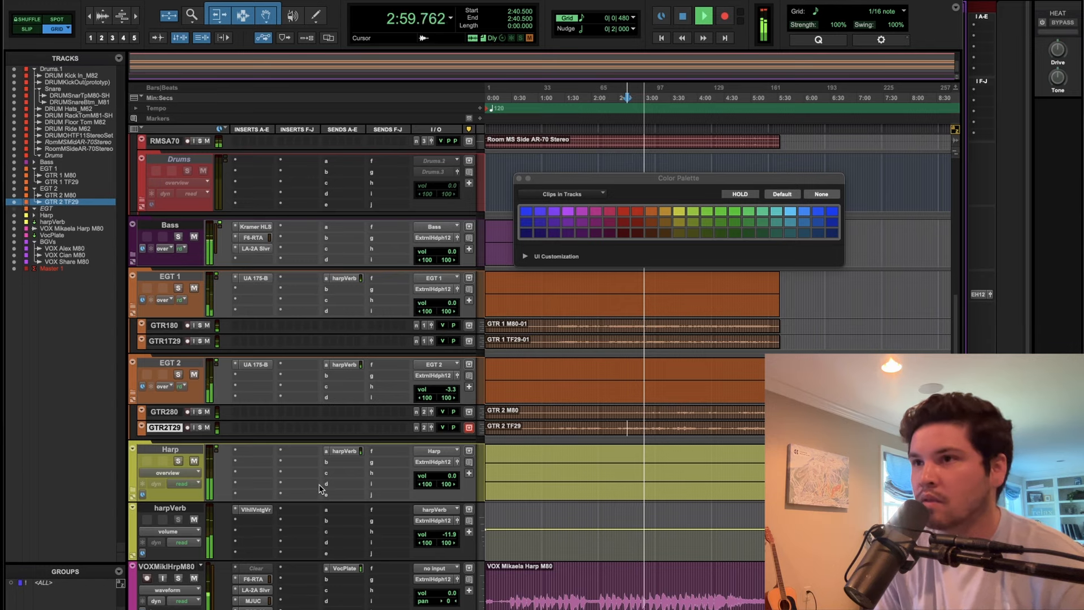
Enable HEAT for the session and compare the mix with it bypassed and engaged, ending with playback stopped in the Edit window.
scroll(320, 489, down, 3)
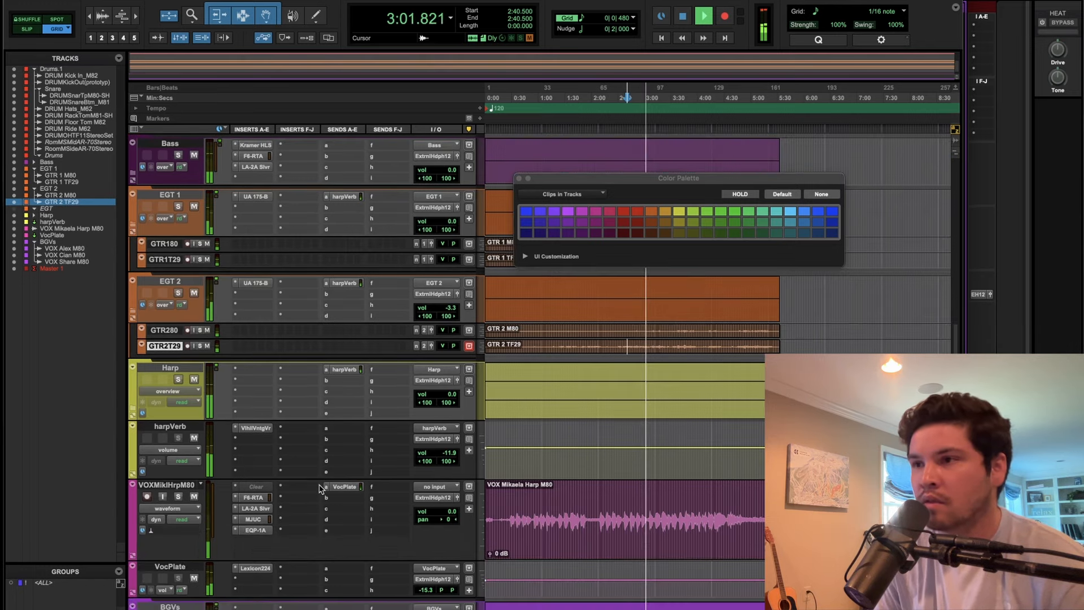
scroll(320, 489, down, 4)
scroll(323, 476, down, 1)
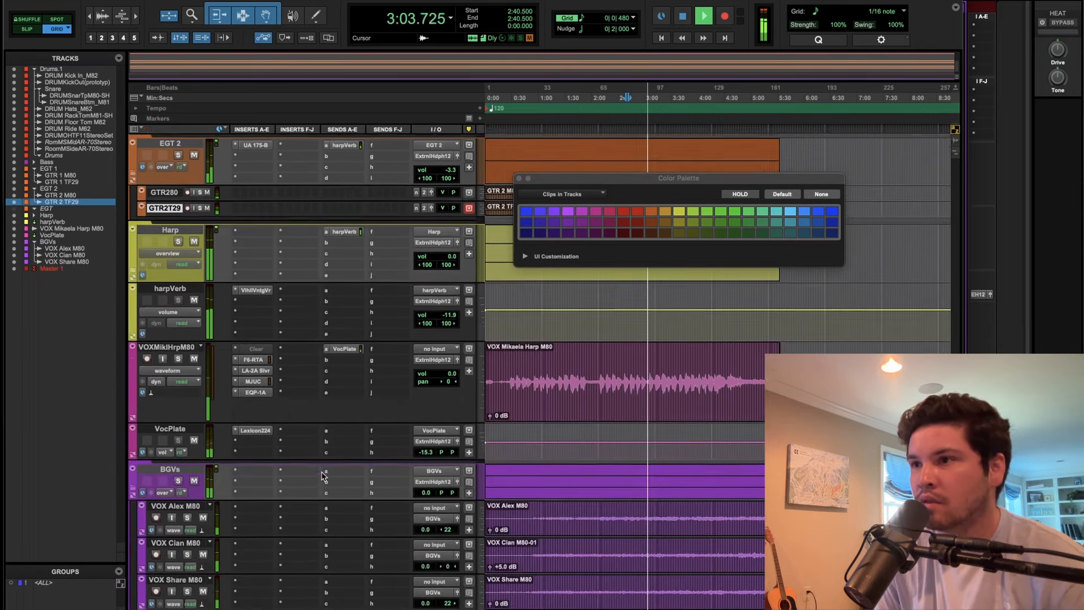
scroll(324, 475, down, 2)
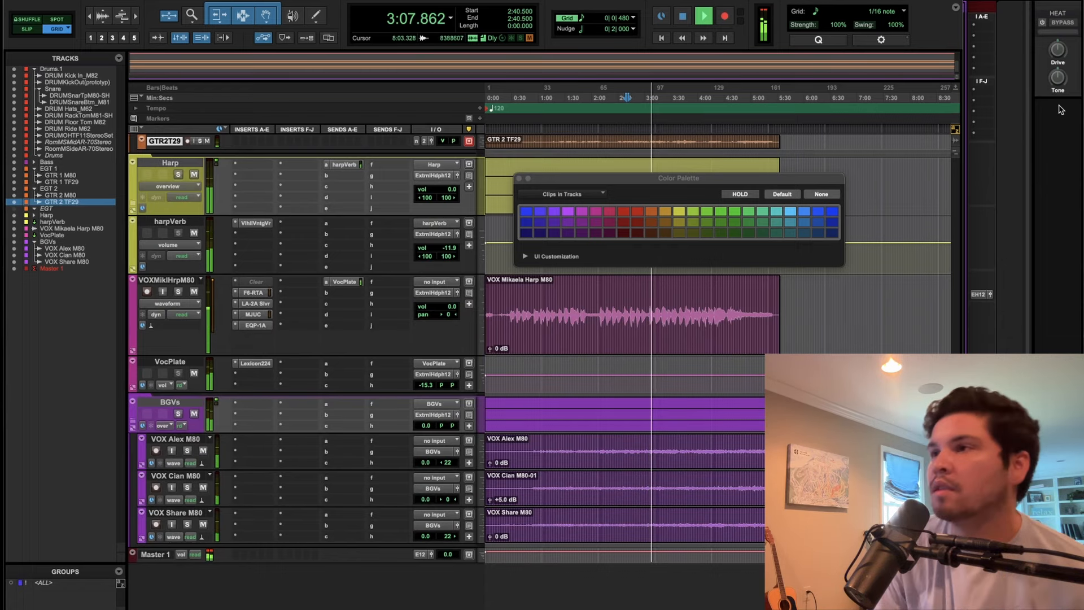
key(super+equal)
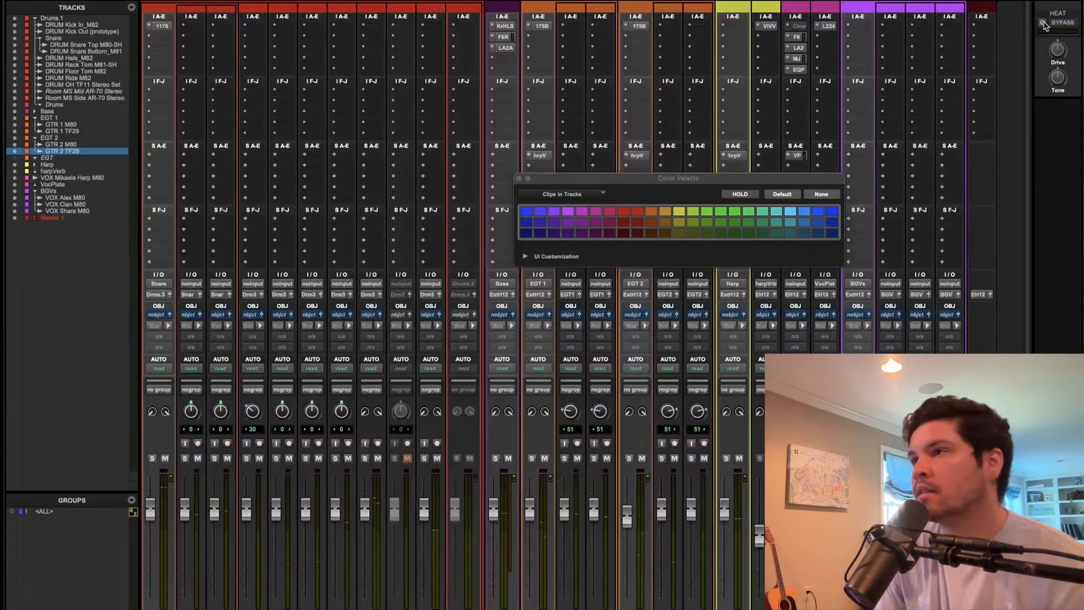
click(1042, 24)
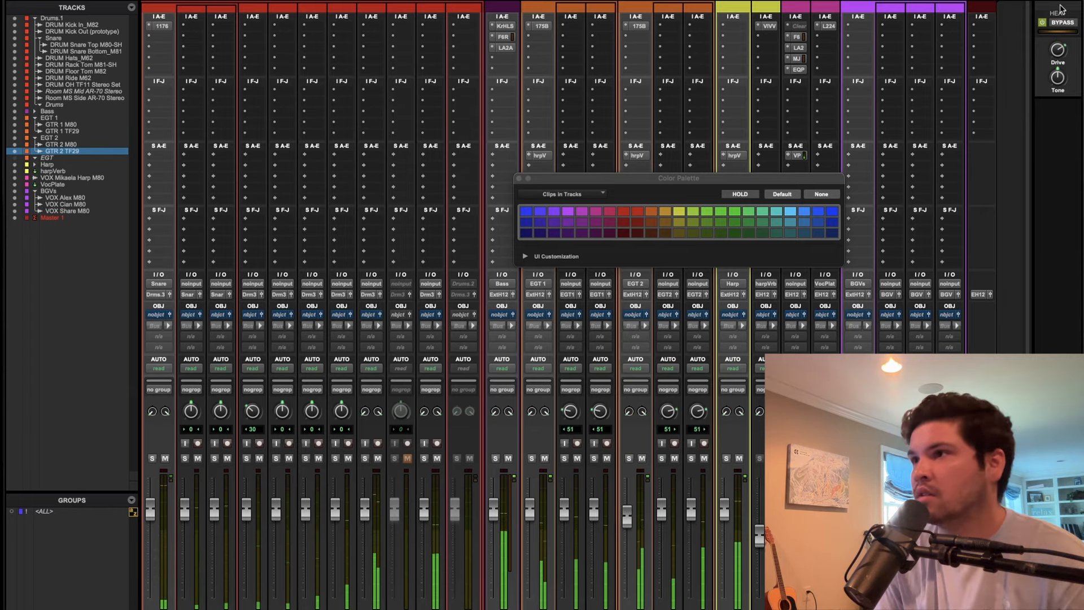
click(1062, 24)
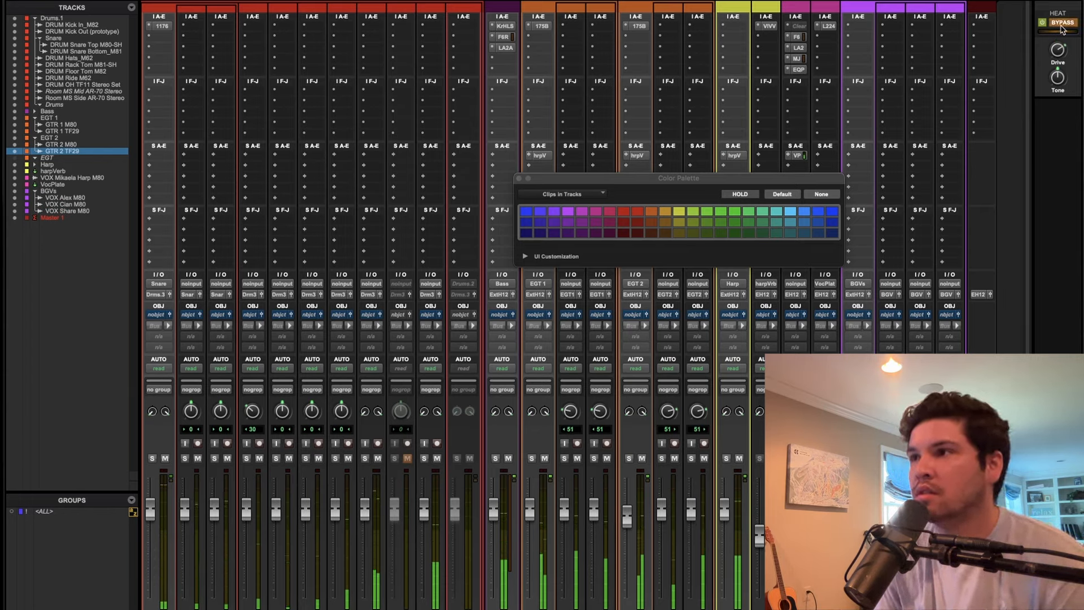
key(super+equal)
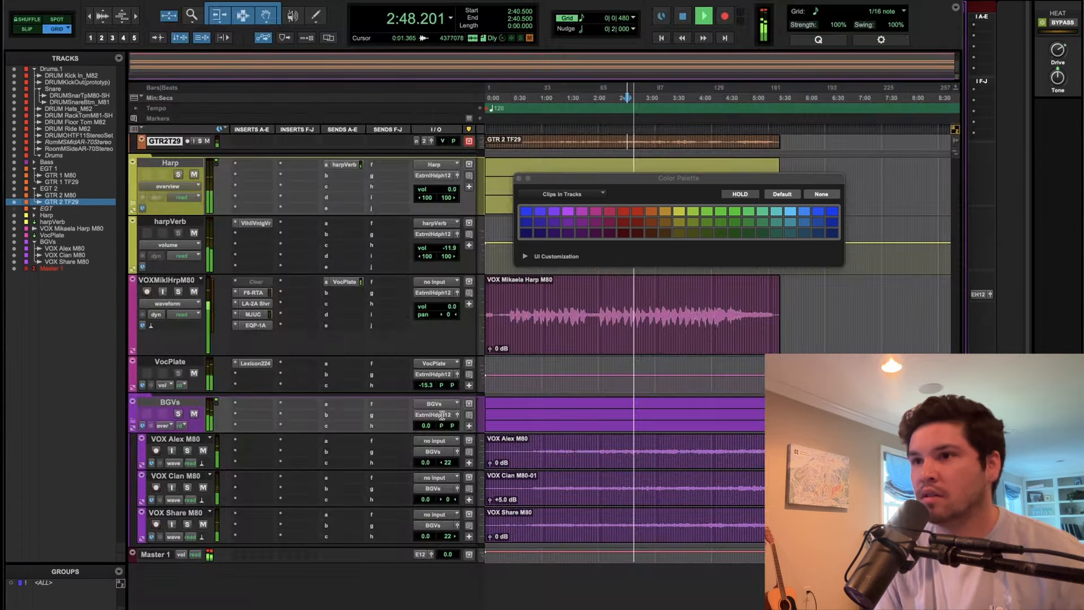
key(space)
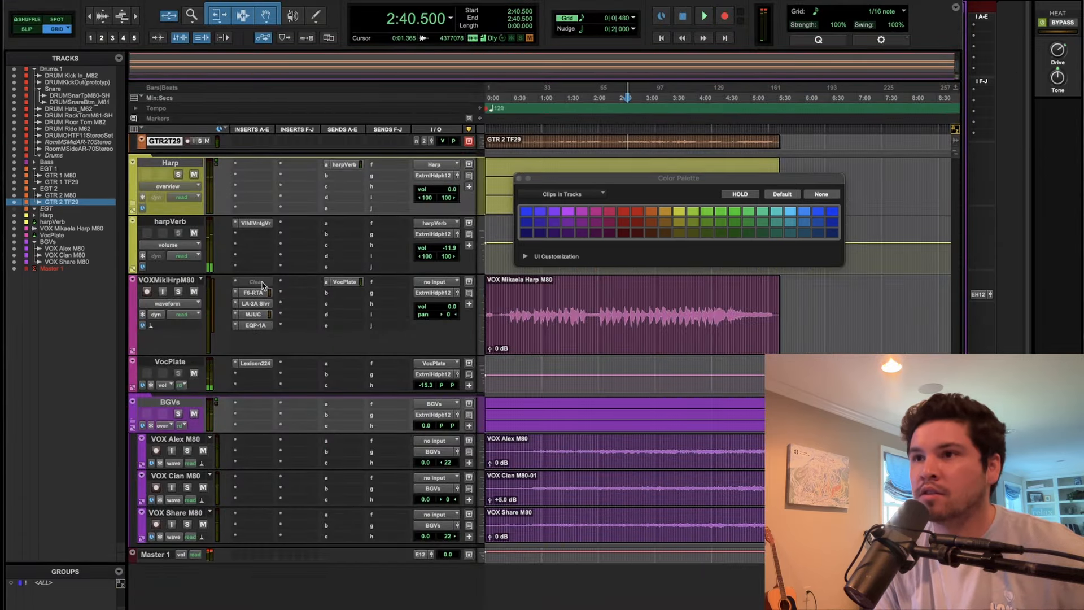
Activate the inactive Clear insert on the lead vocal track, open its window and solo the track.
click(262, 284)
click(261, 284)
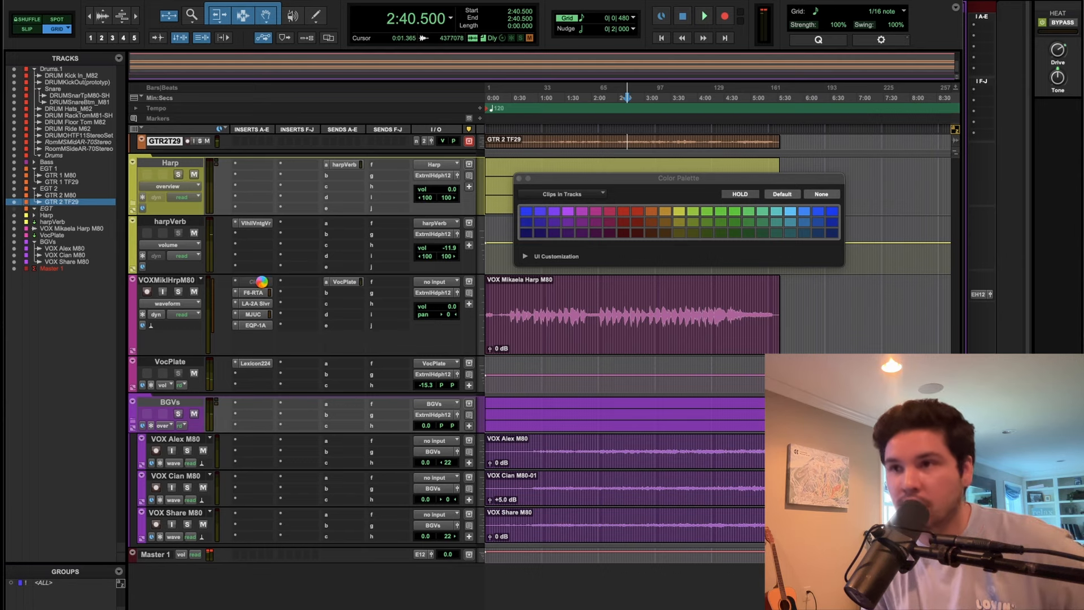
click(178, 291)
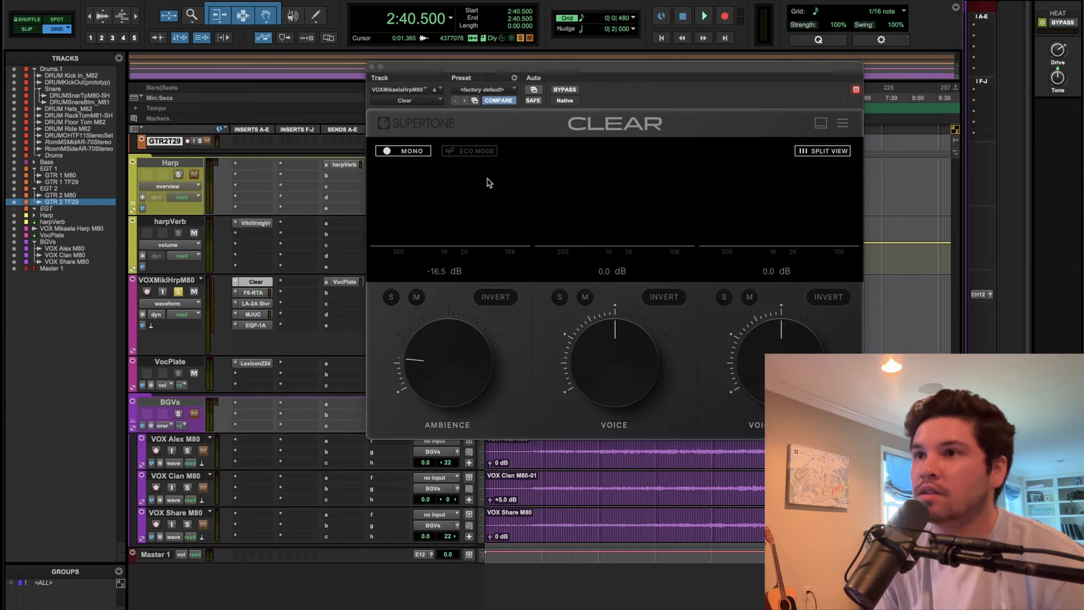
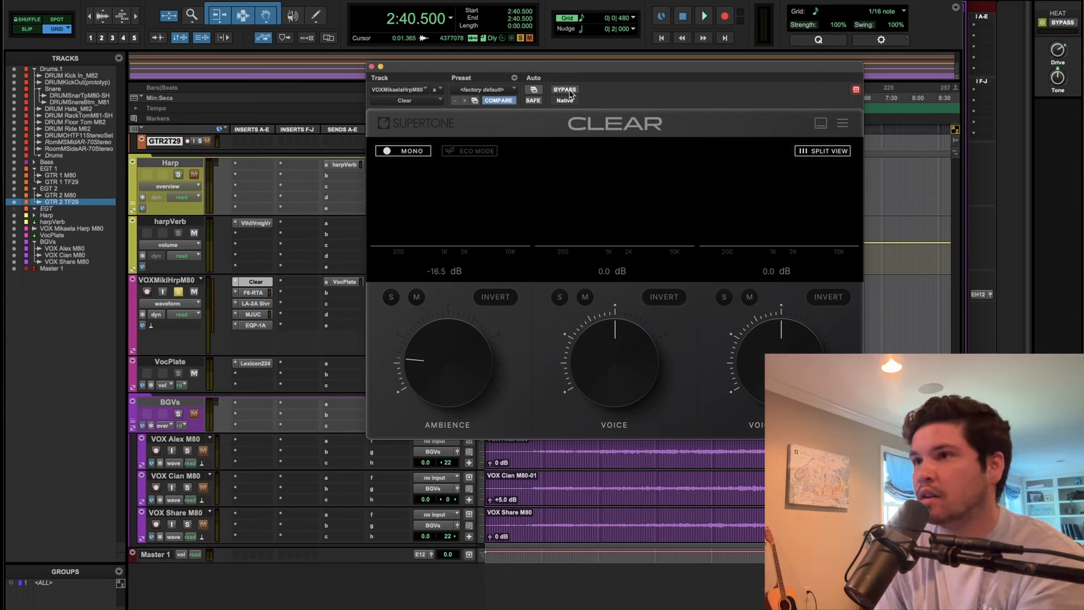
Compare the soloed lead vocal with Clear bypassed and engaged during playback from 2:40.500.
click(564, 90)
key(space)
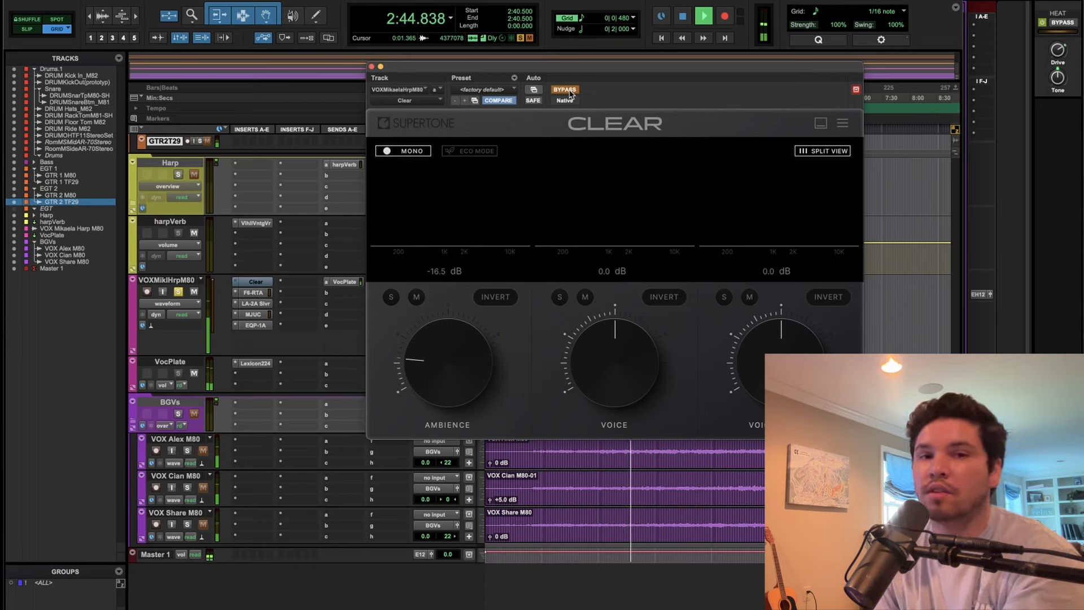
key(space)
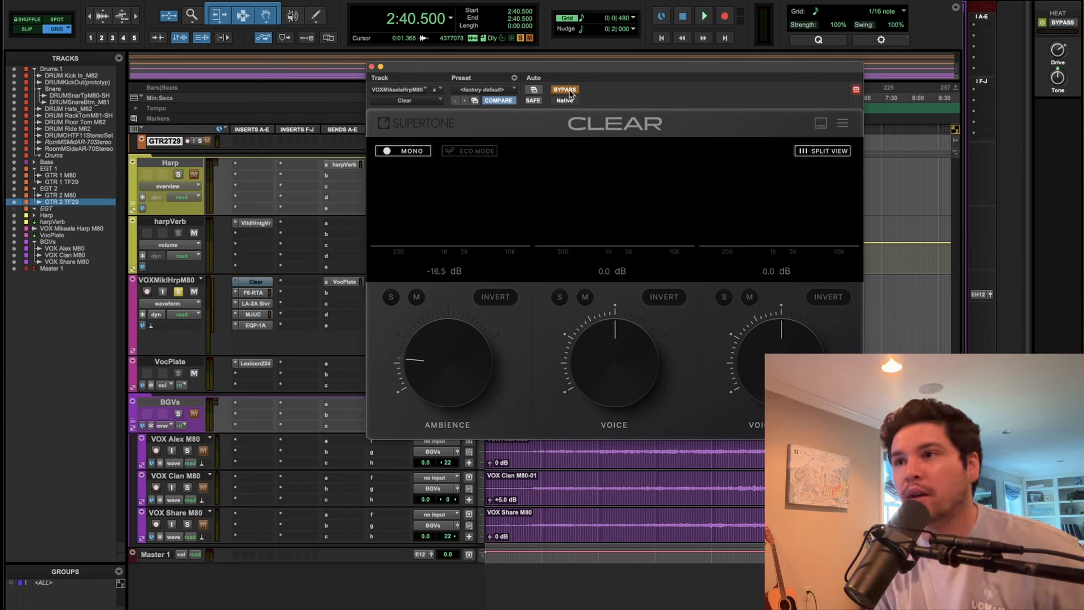
key(space)
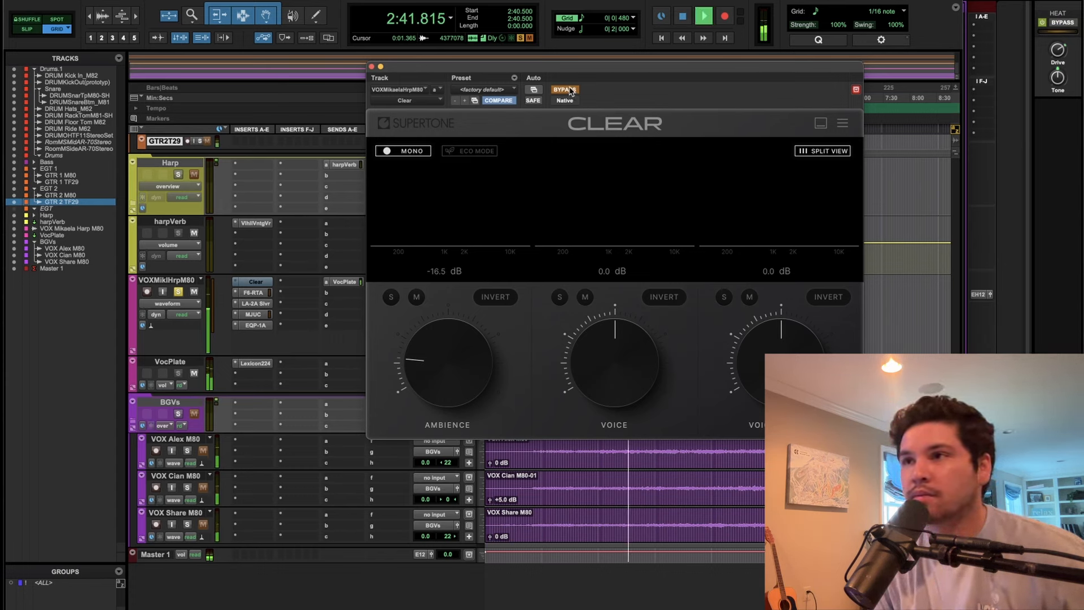
click(565, 89)
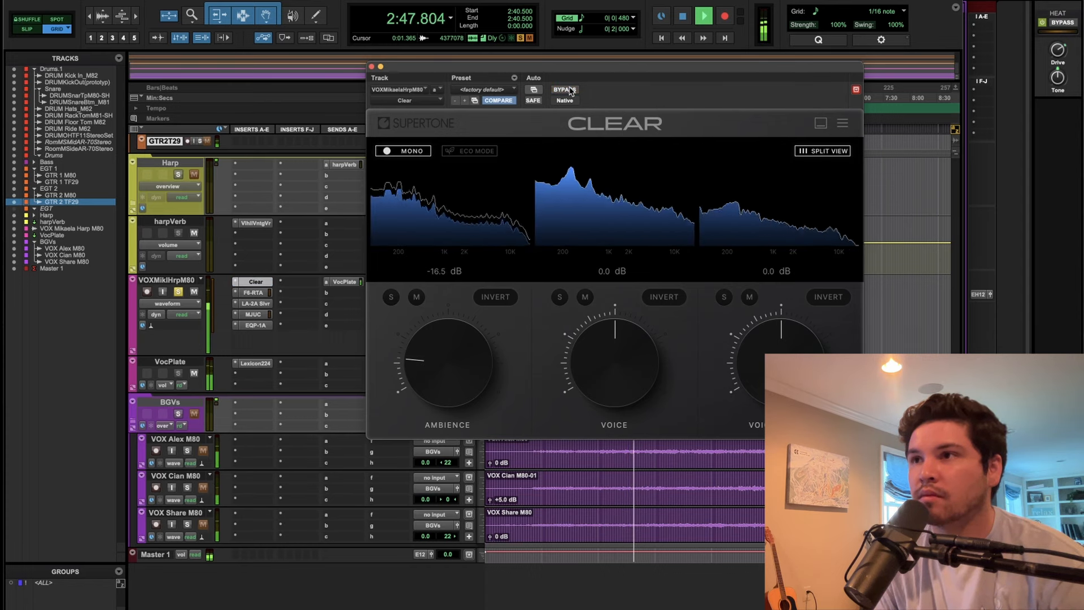
click(564, 89)
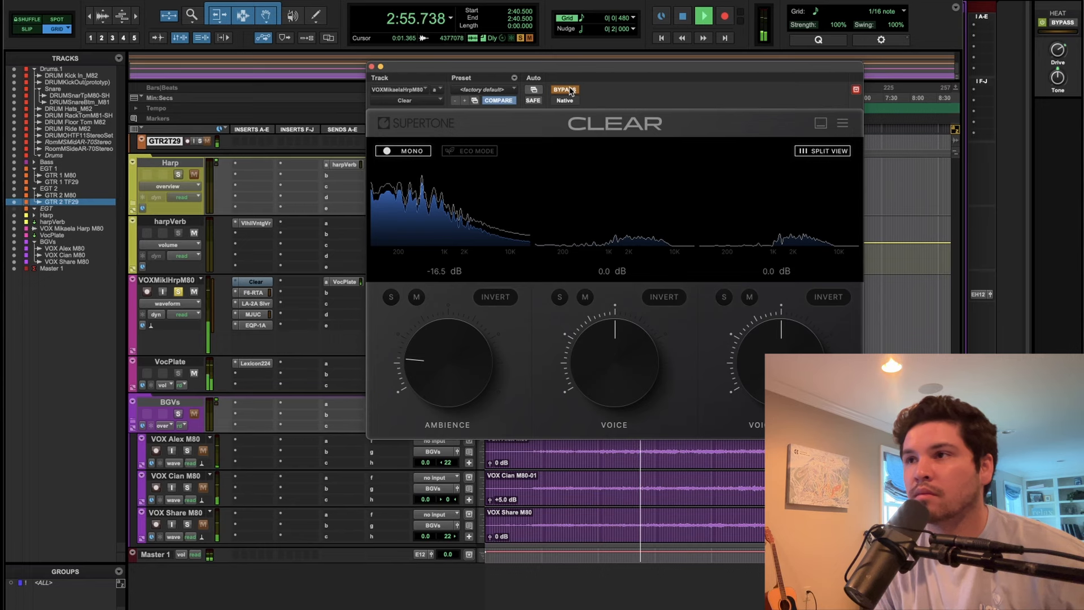
click(569, 89)
key(space)
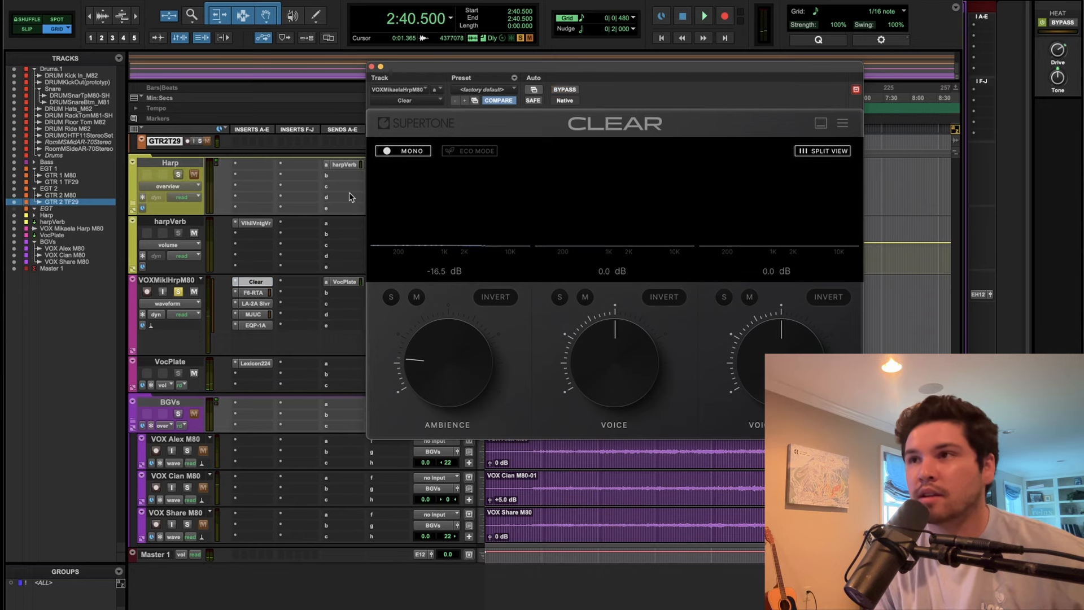
Make the lead vocal's Clear insert inactive again and take the track out of solo.
ctrl+super+click(264, 283)
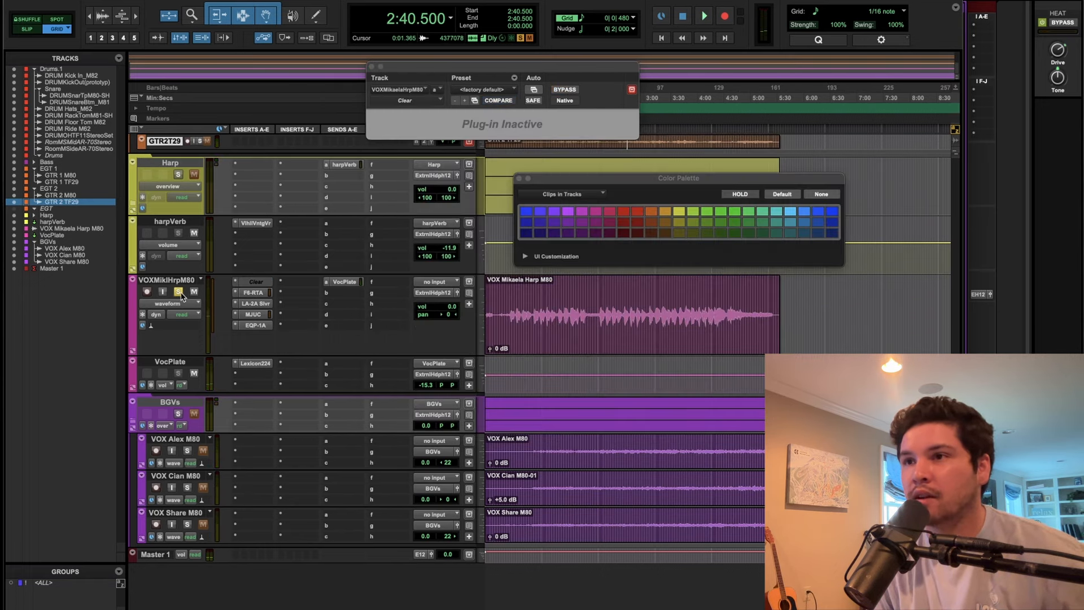
click(179, 293)
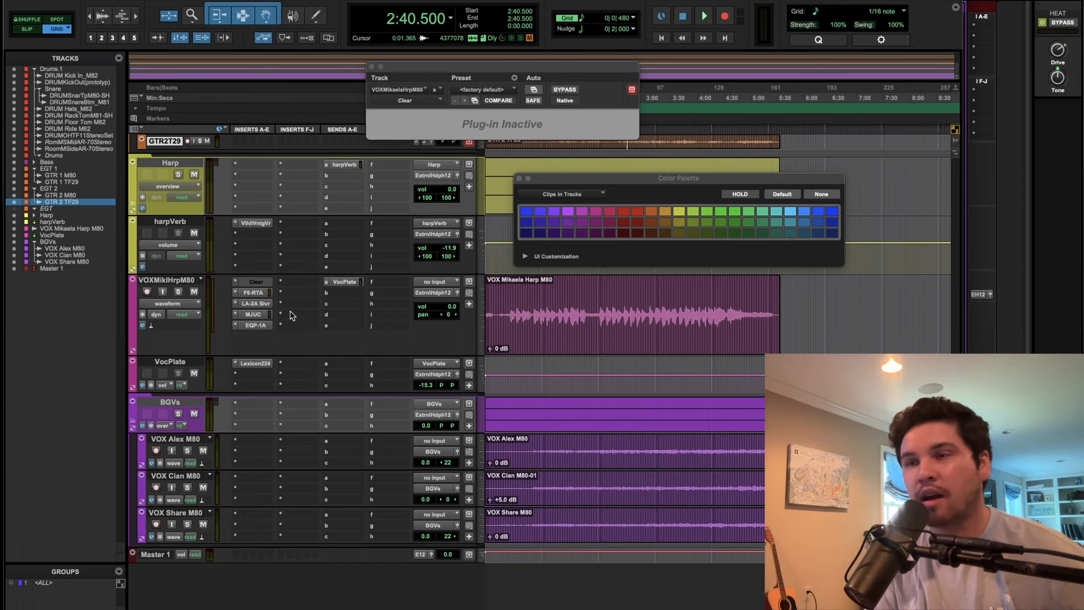
scroll(309, 350, up, 3)
scroll(308, 380, up, 10)
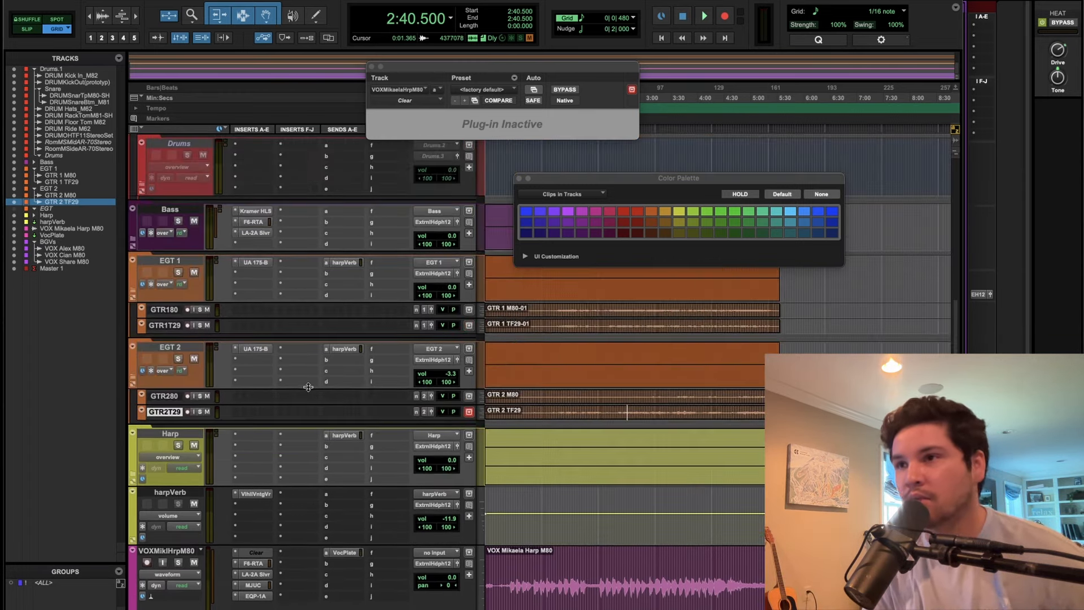
scroll(309, 390, down, 13)
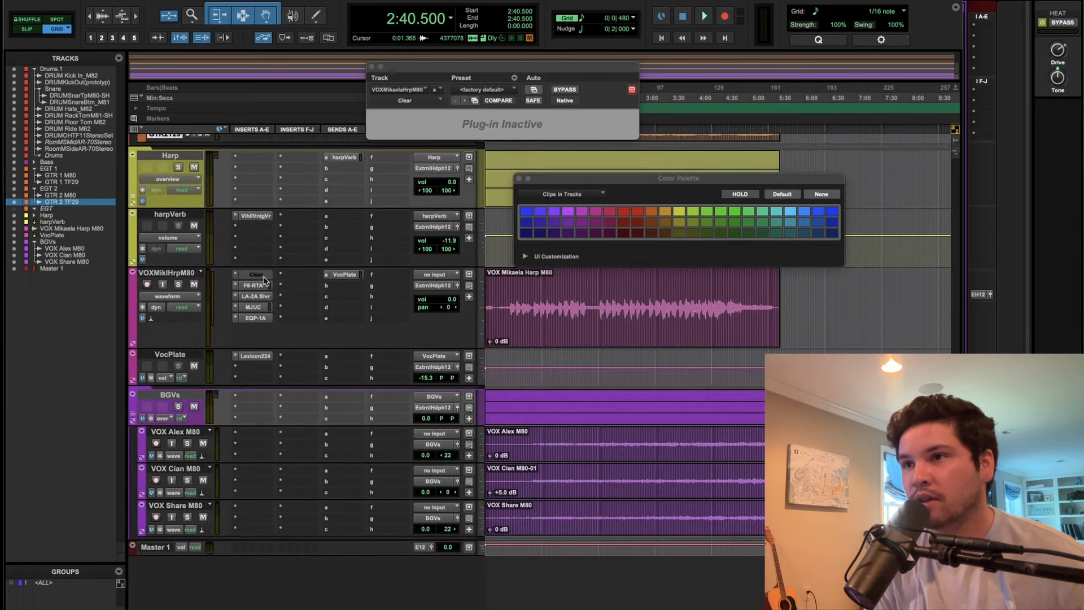
Play the mix from 2:40.500 and copy the lead vocal's VocPlate send to the BGVs track.
click(264, 277)
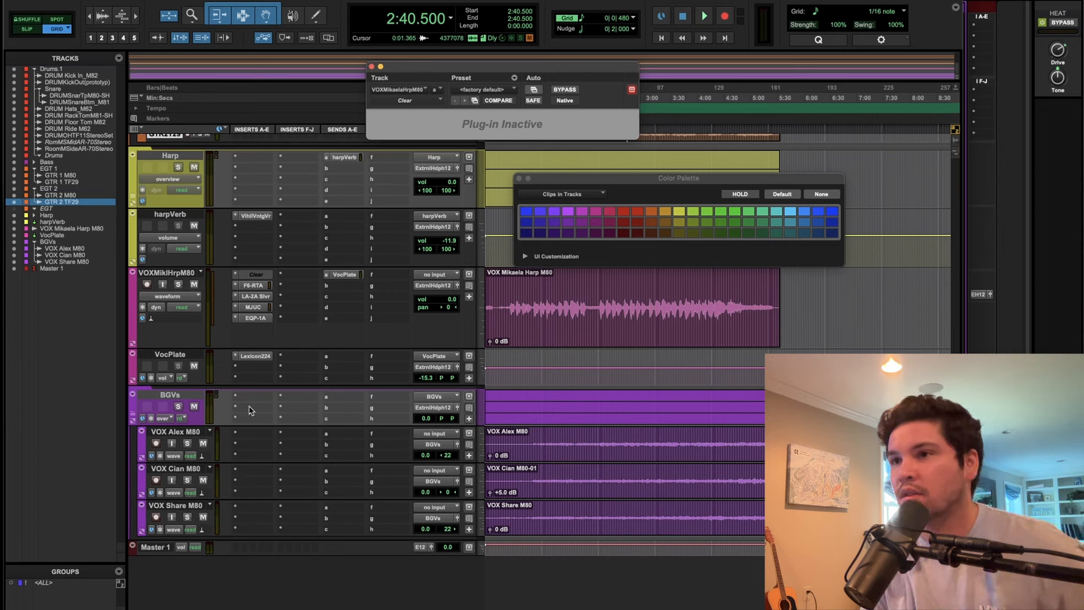
key(space)
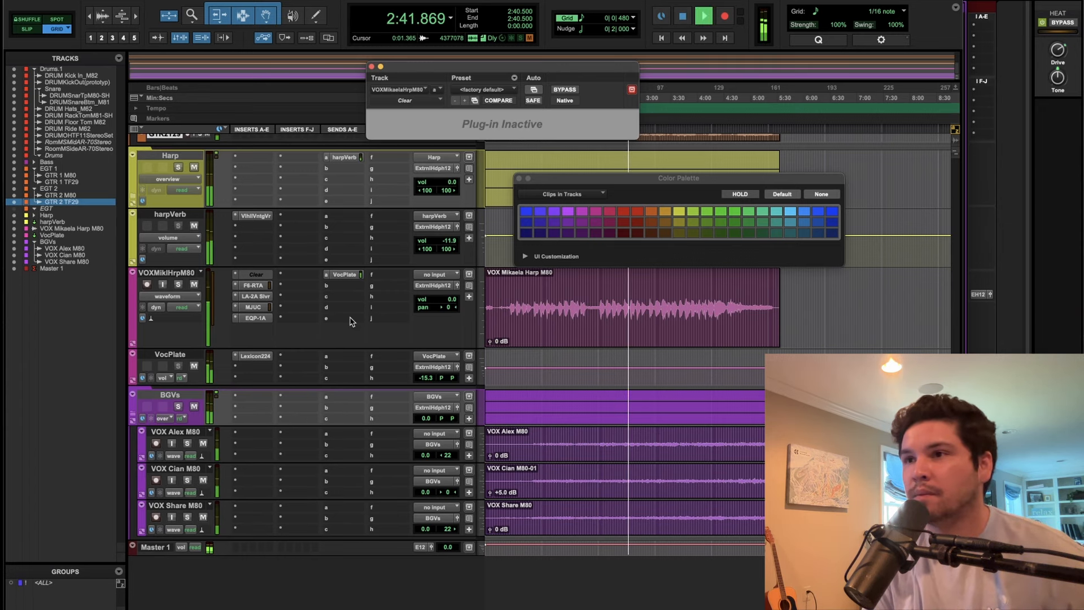
drag(353, 275, 326, 398)
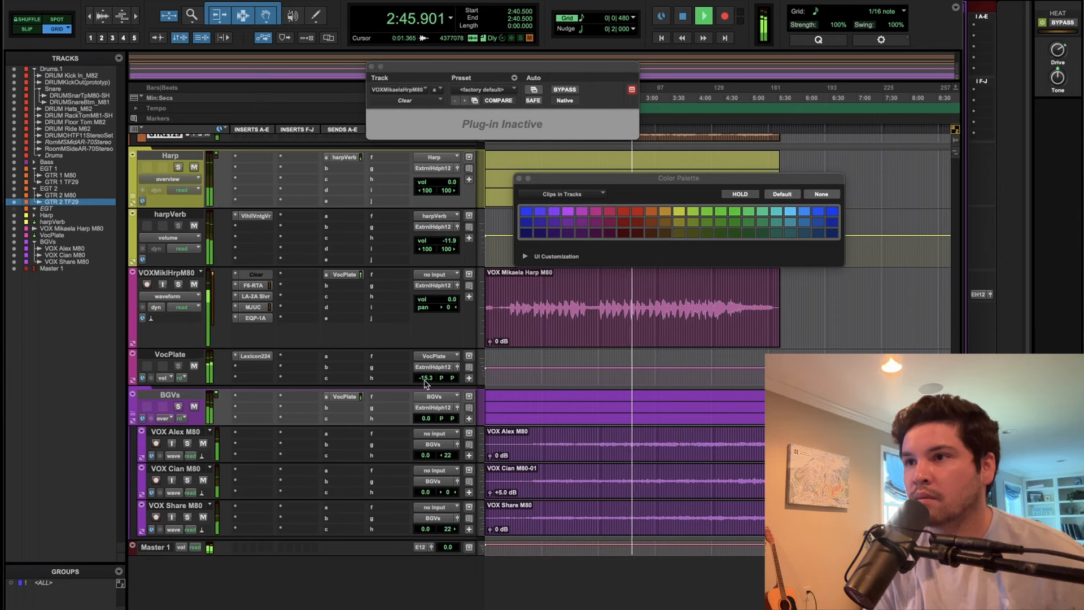
Copy the lead vocal's F6-RTA equalizer to the first insert of the BGVs track and open it.
click(254, 399)
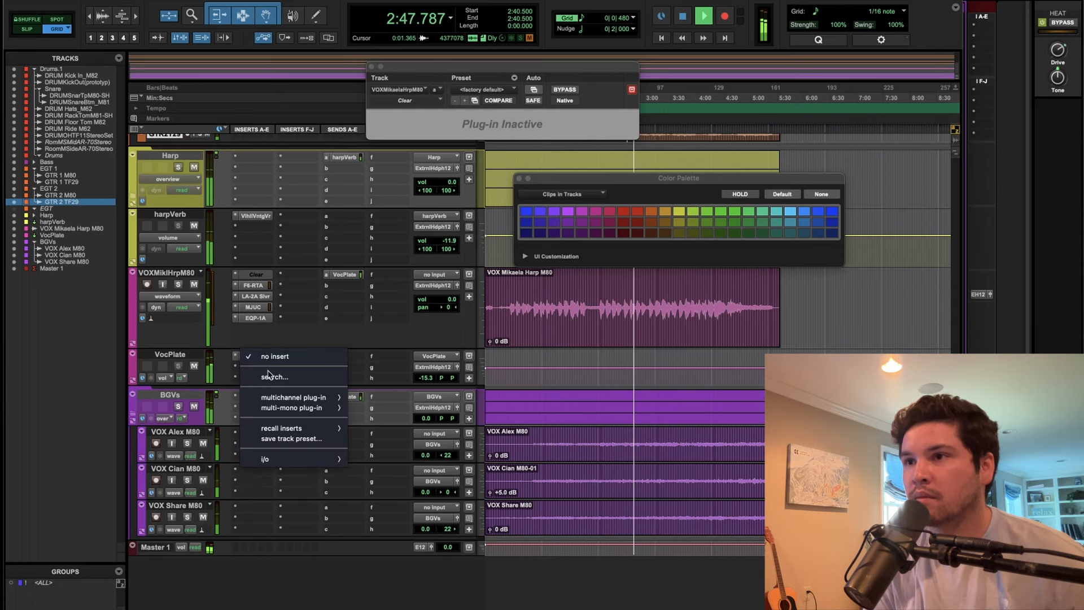
click(304, 292)
drag(254, 285, 254, 401)
click(258, 397)
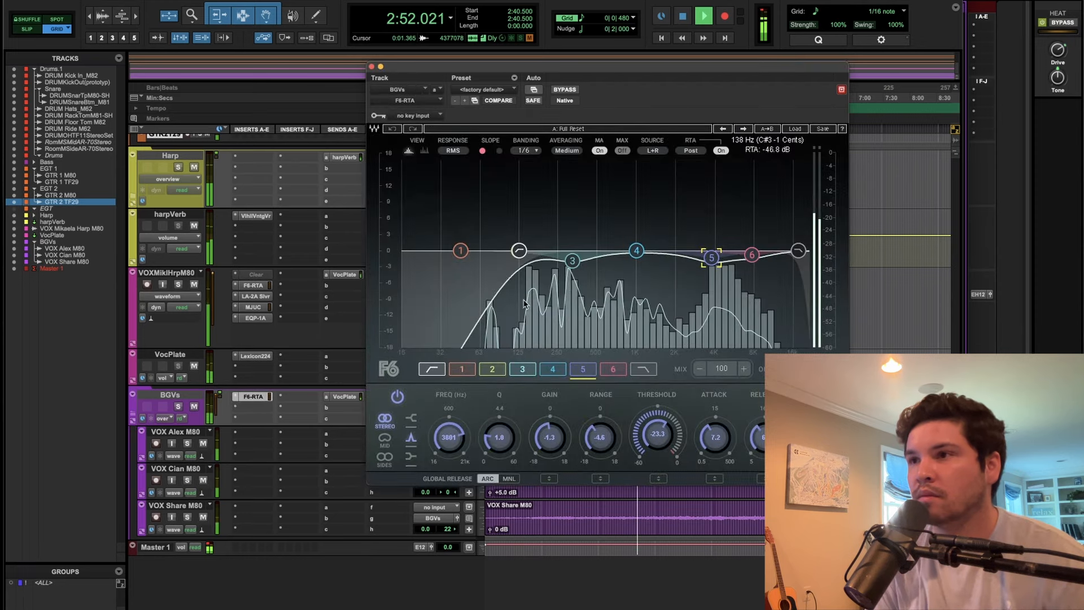
Set the BGVs F6-RTA high-pass filter to 83 Hz and move band 3 to 252 Hz.
click(518, 250)
drag(518, 250, 496, 251)
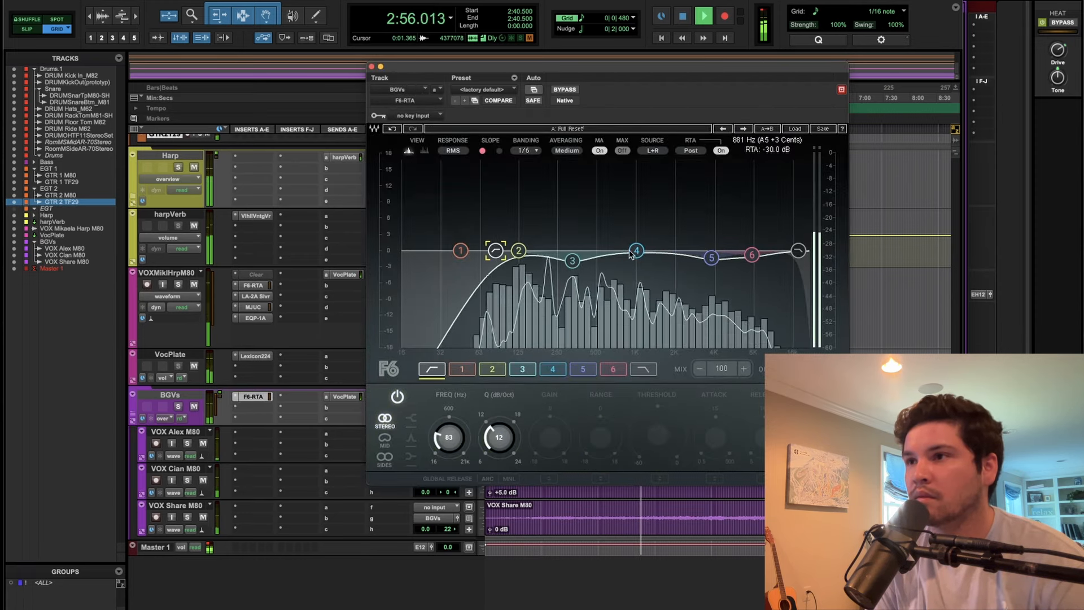
drag(572, 261, 557, 260)
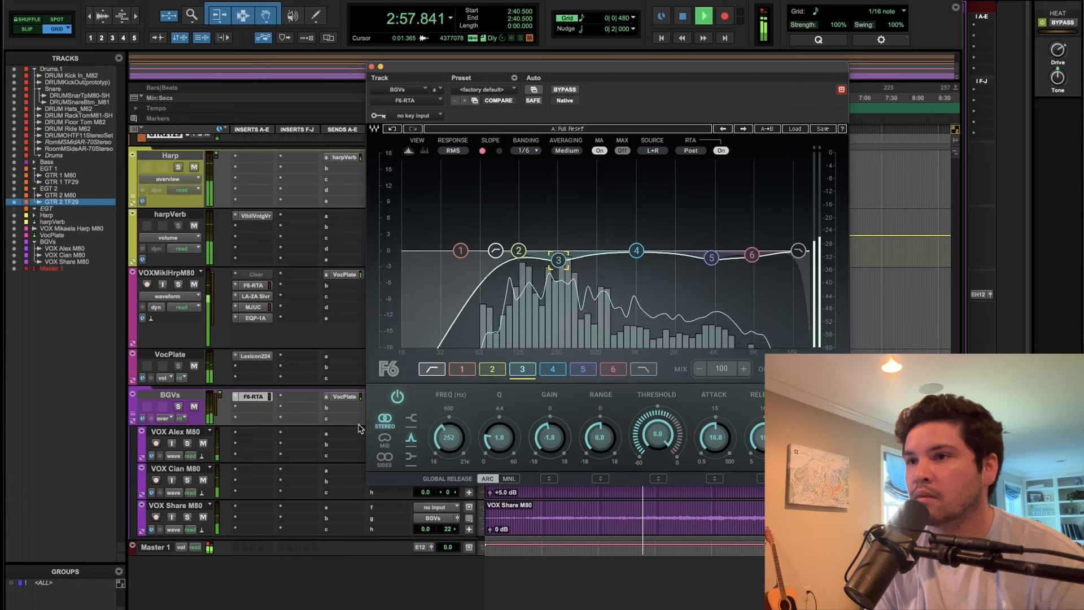
Insert the stereo SSLComp dynamics plug-in after the F6-RTA on the BGVs track.
click(251, 366)
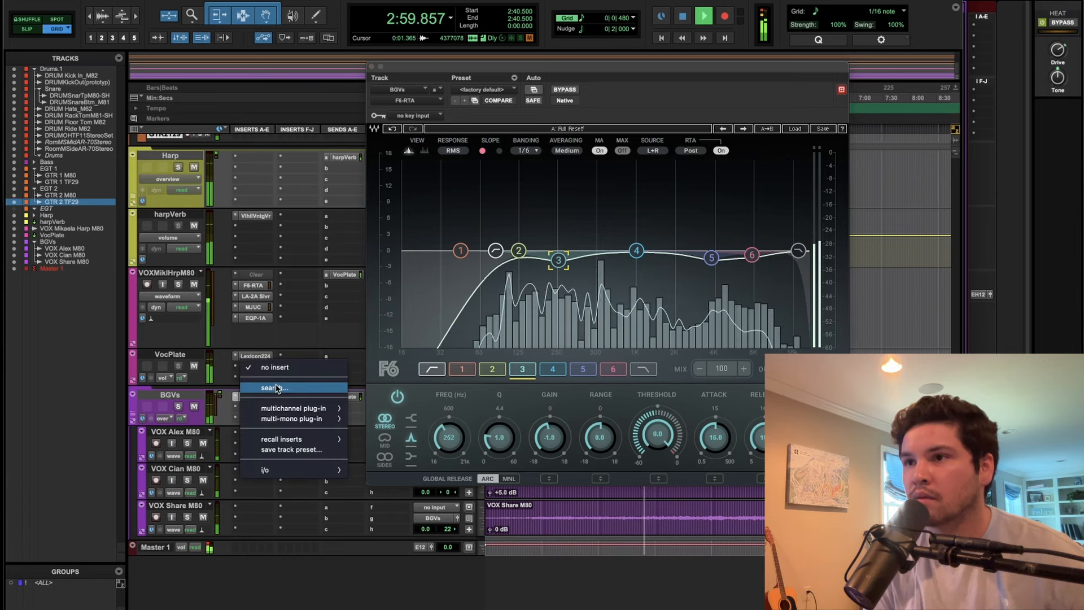
mouse_move(322, 408)
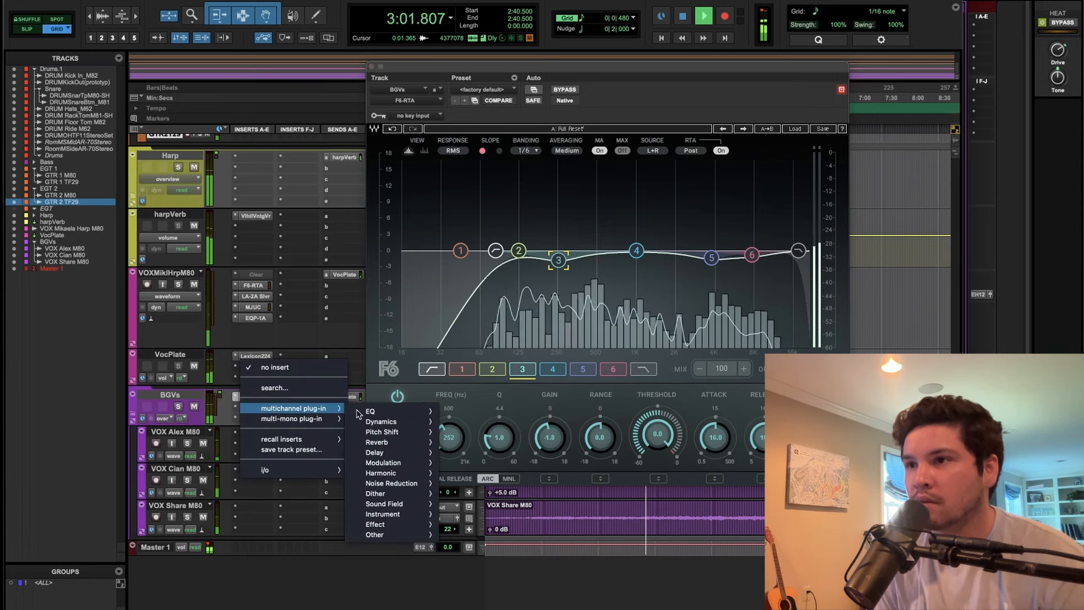
mouse_move(400, 422)
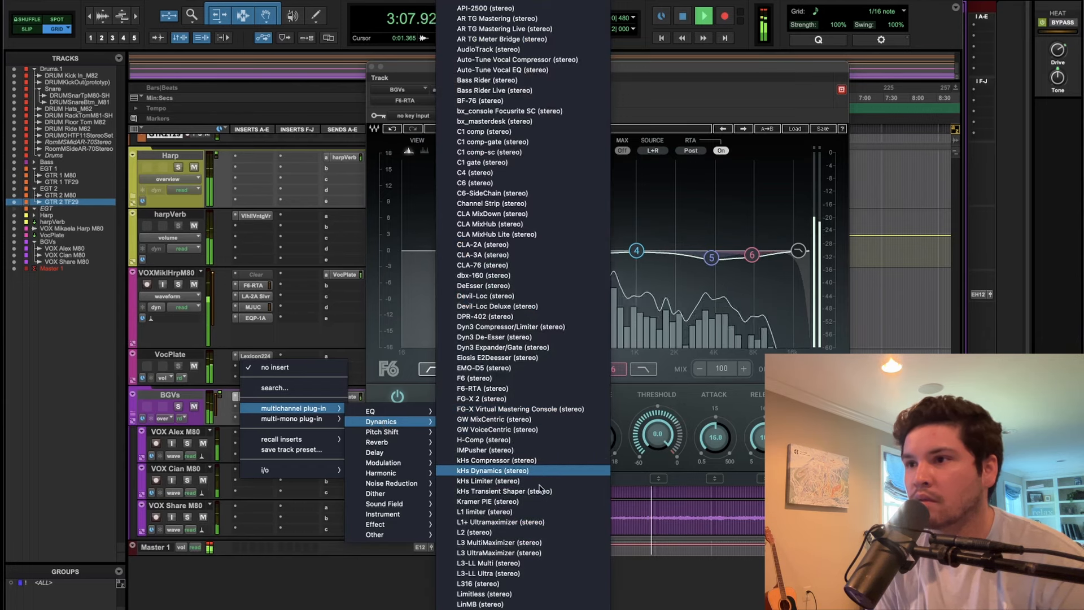
scroll(541, 485, down, 4)
scroll(541, 495, down, 3)
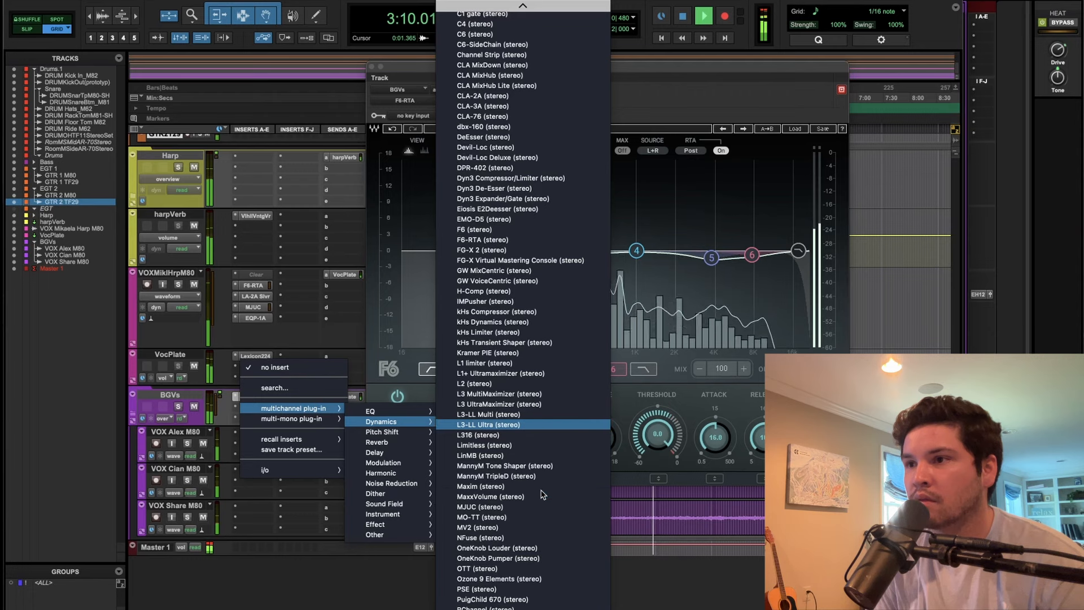
scroll(541, 495, up, 5)
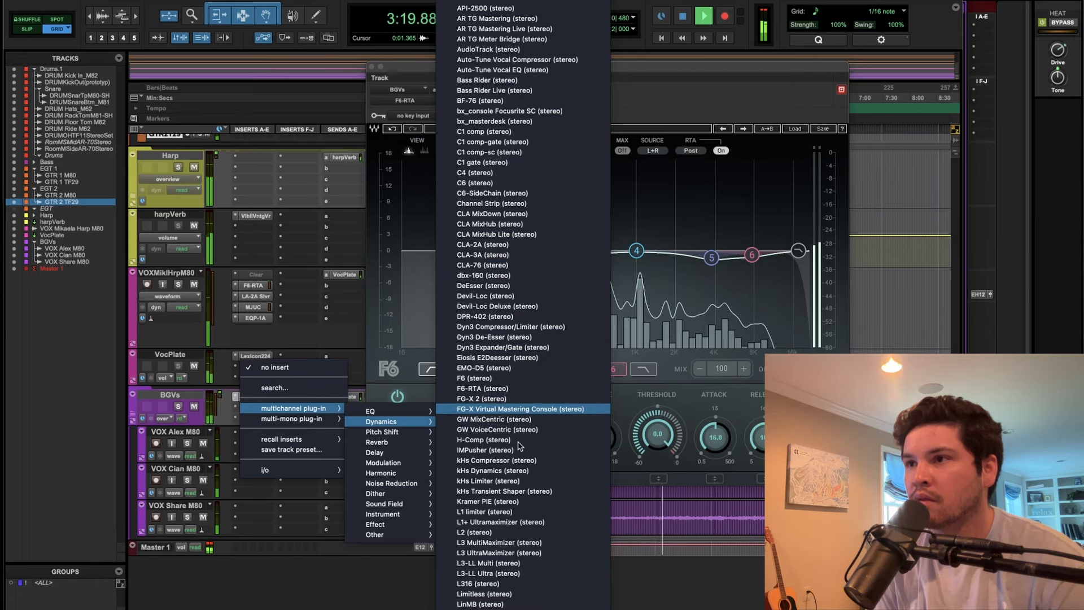
scroll(527, 535, down, 10)
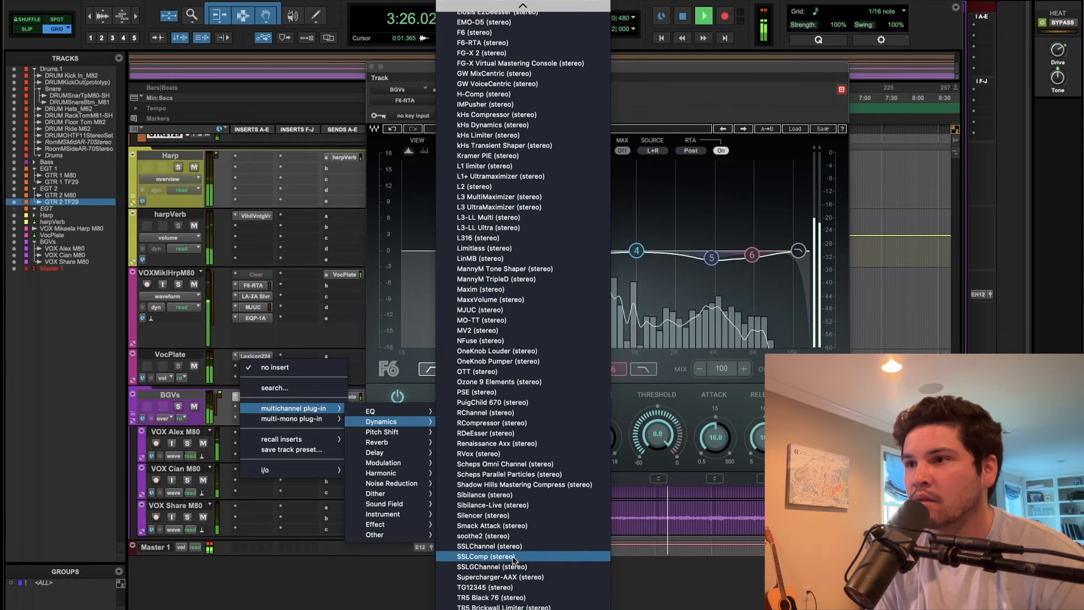
click(513, 557)
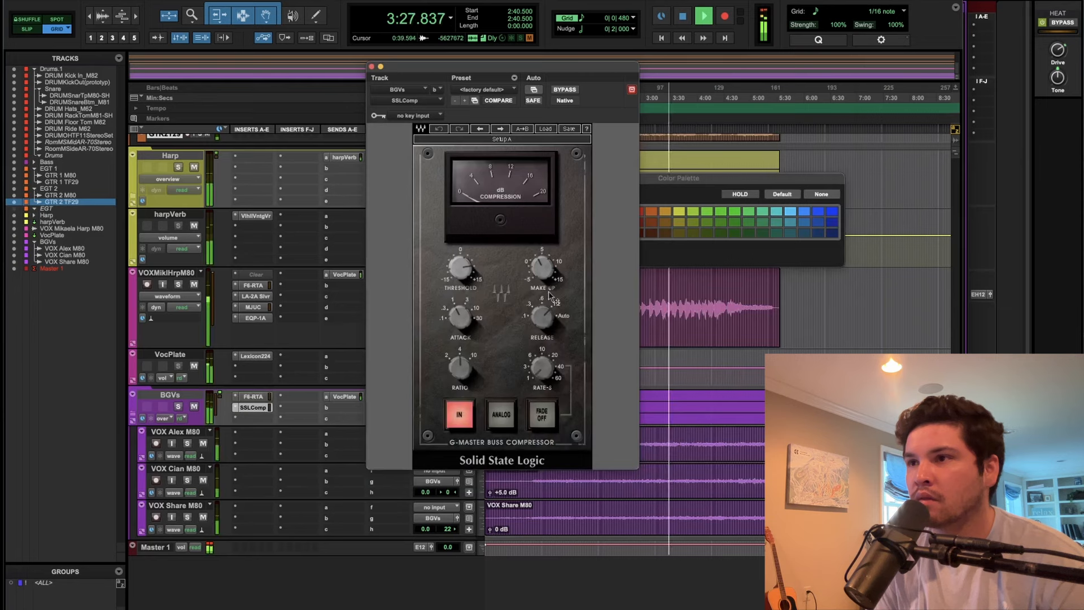
Adjust the threshold and make-up gain of the SSLComp on the BGVs track and close its window.
drag(543, 317, 543, 299)
drag(460, 317, 460, 289)
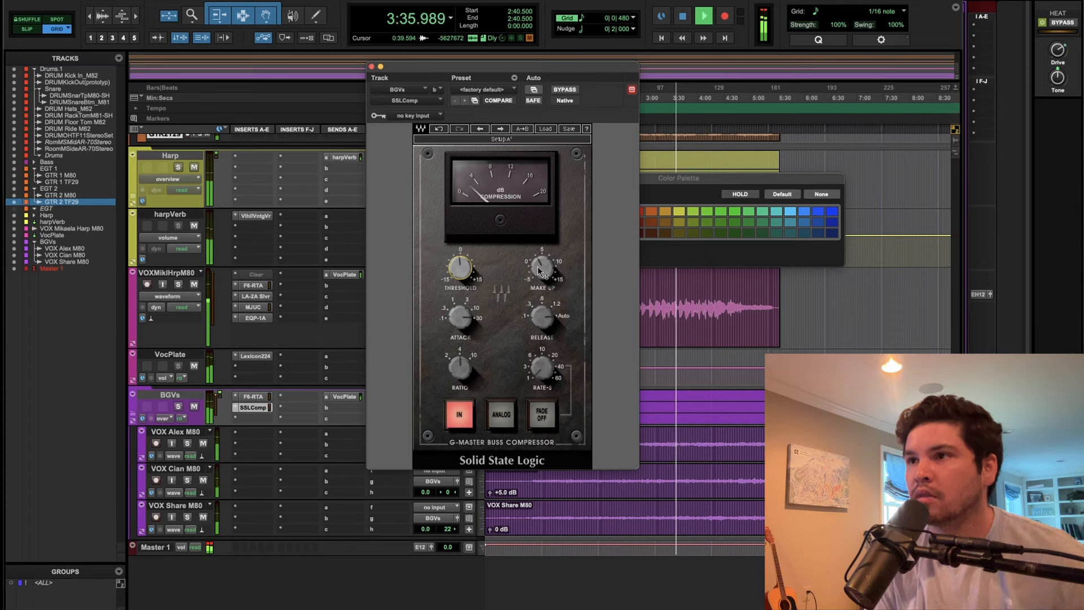
drag(543, 268, 542, 268)
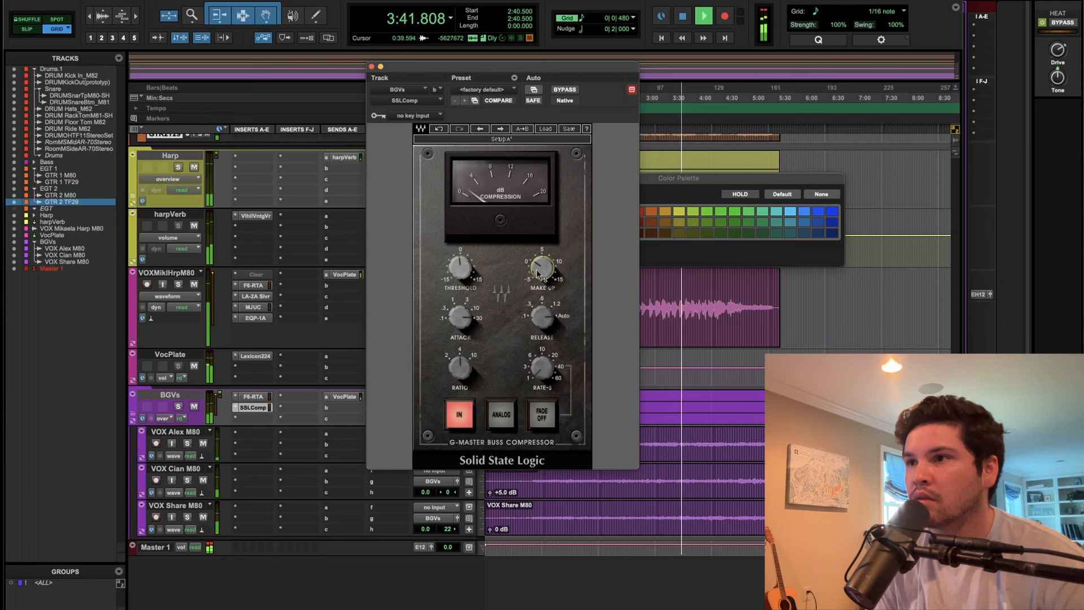
drag(542, 267, 542, 262)
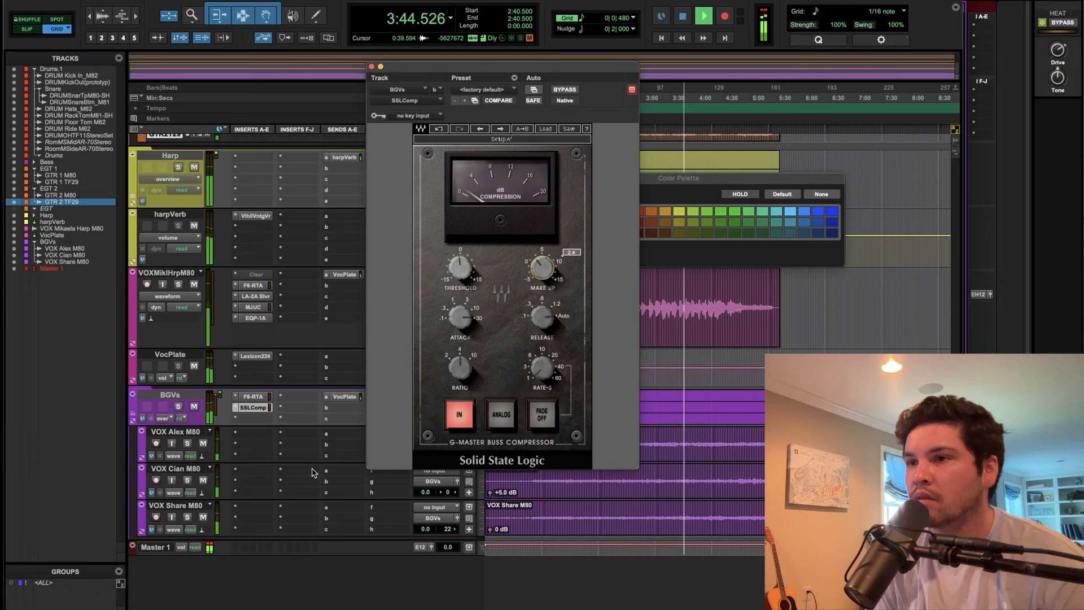
click(372, 67)
Stop playback, enlarge the drum overhead track, reset its clip gain to 0 dB and play the mix from 3:17.250.
scroll(300, 423, up, 15)
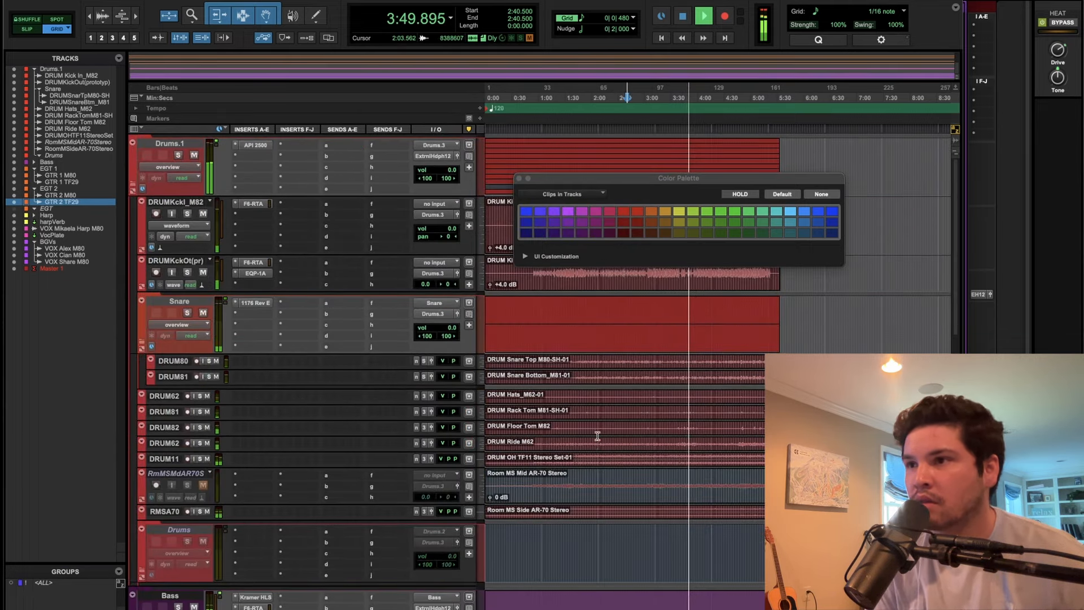
key(space)
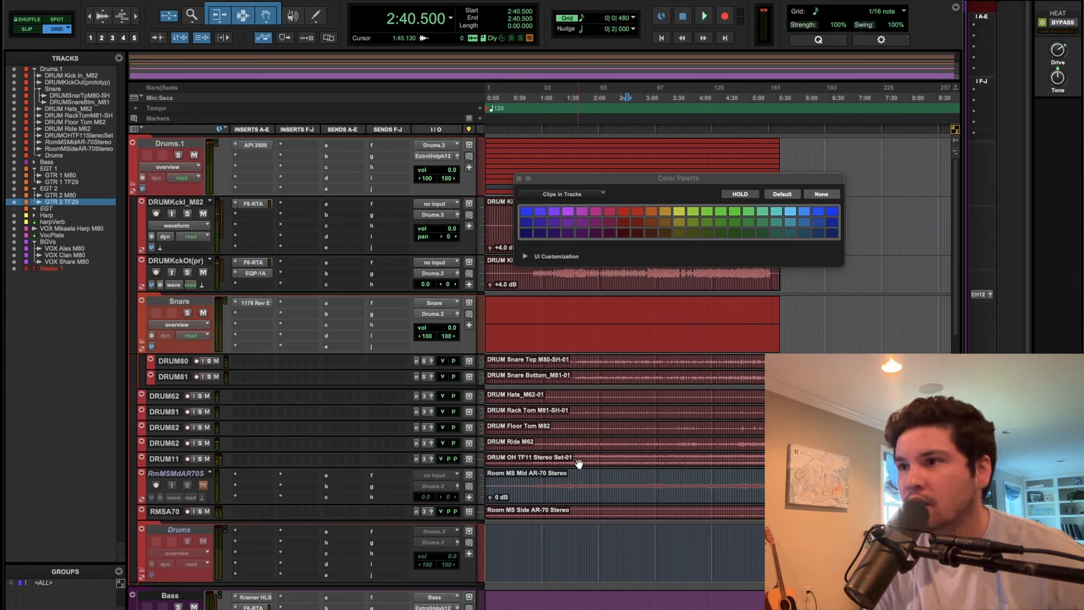
click(579, 463)
drag(355, 466, 349, 520)
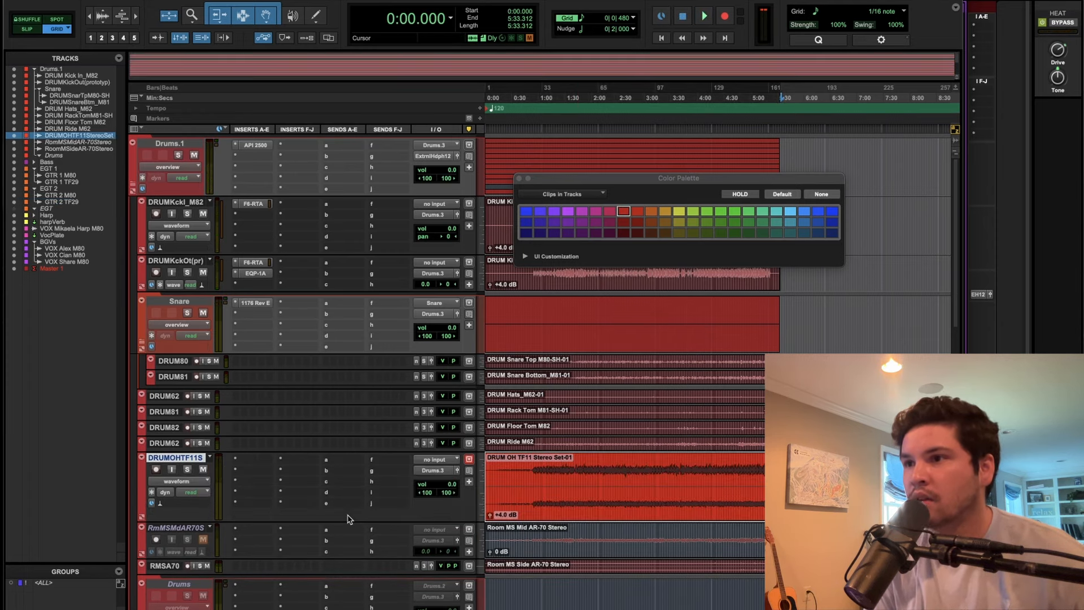
alt+click(491, 515)
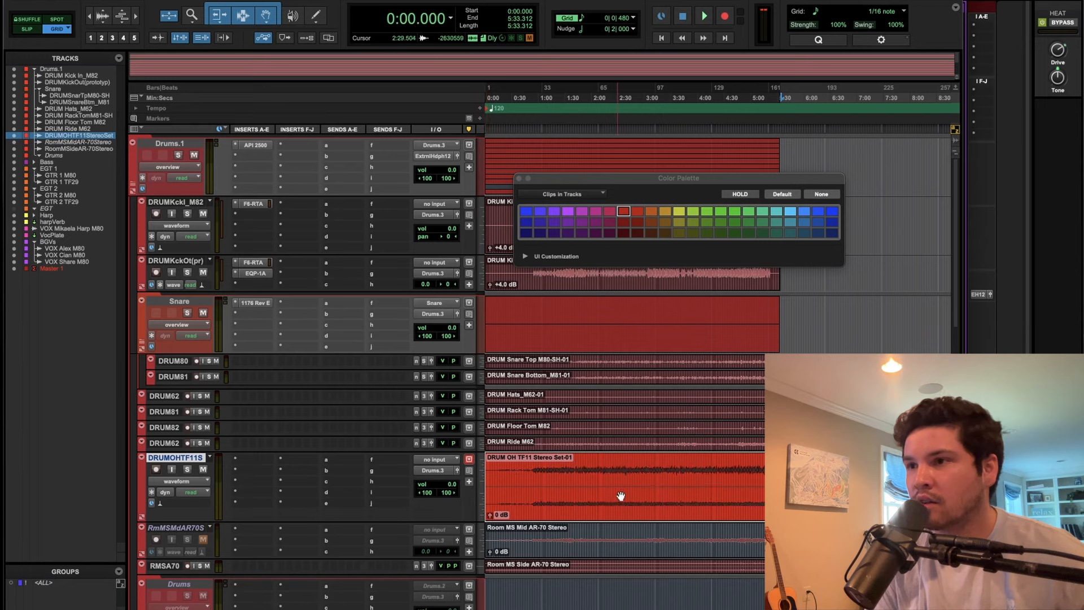
click(660, 475)
key(space)
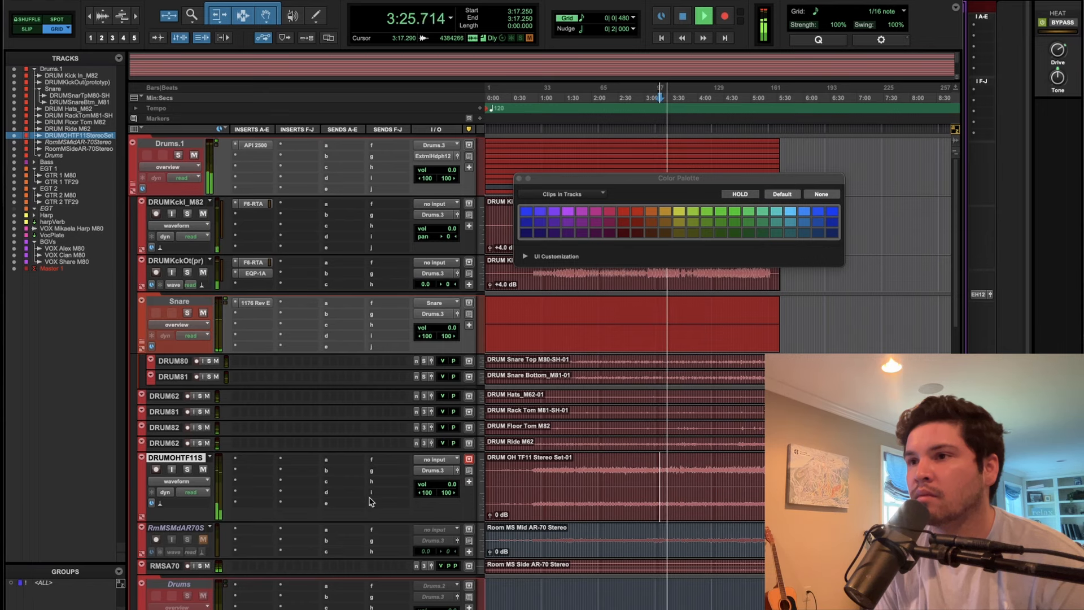
Raise the clip gain of the second and third background vocal clips to +6.0 dB and +1.0 dB, then deselect them.
scroll(373, 499, down, 12)
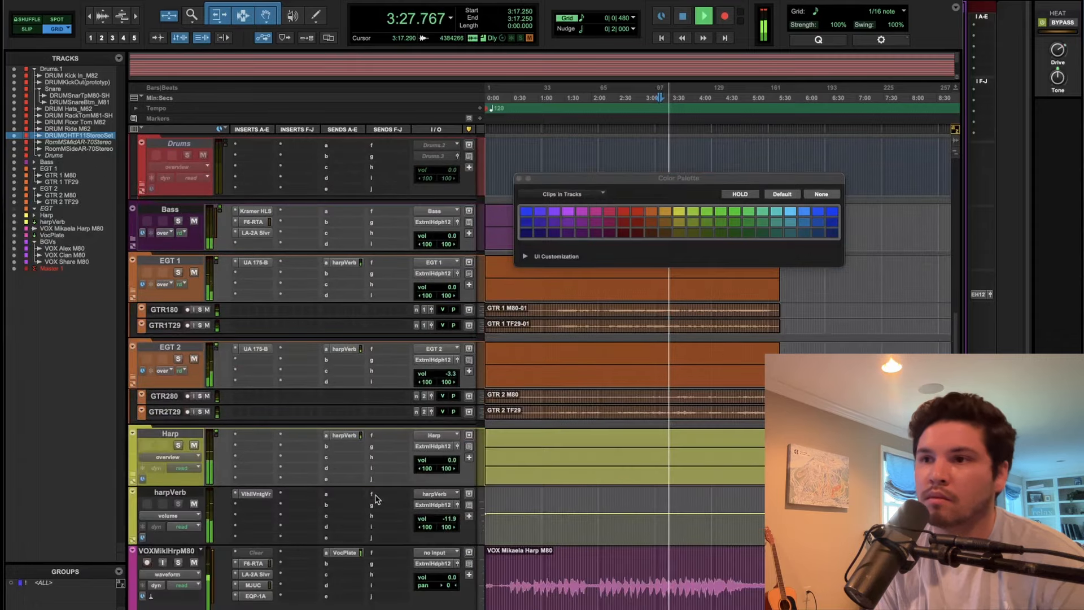
scroll(375, 498, down, 5)
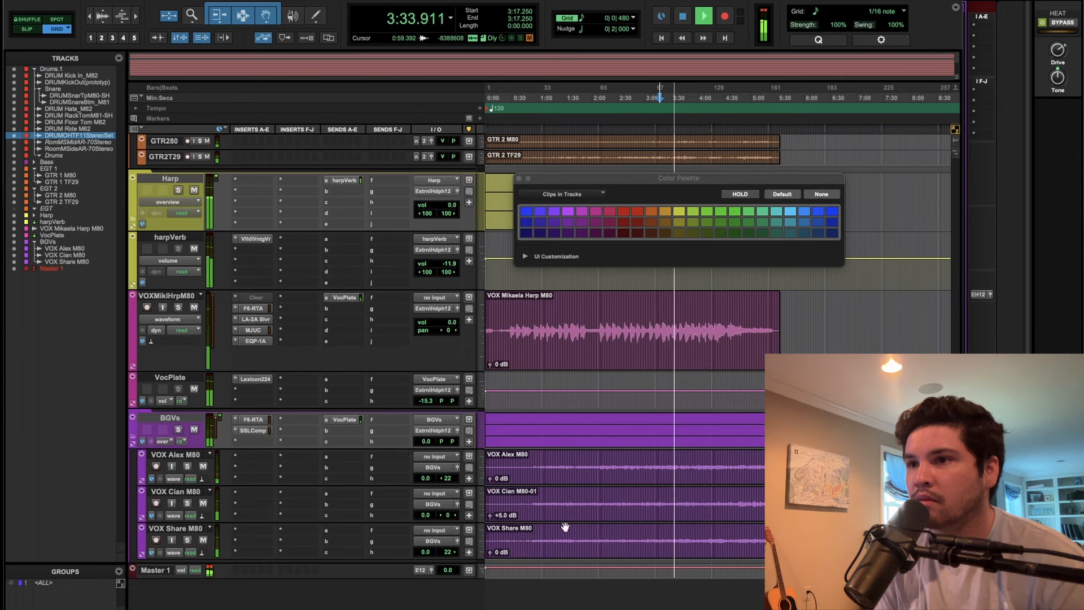
click(621, 549)
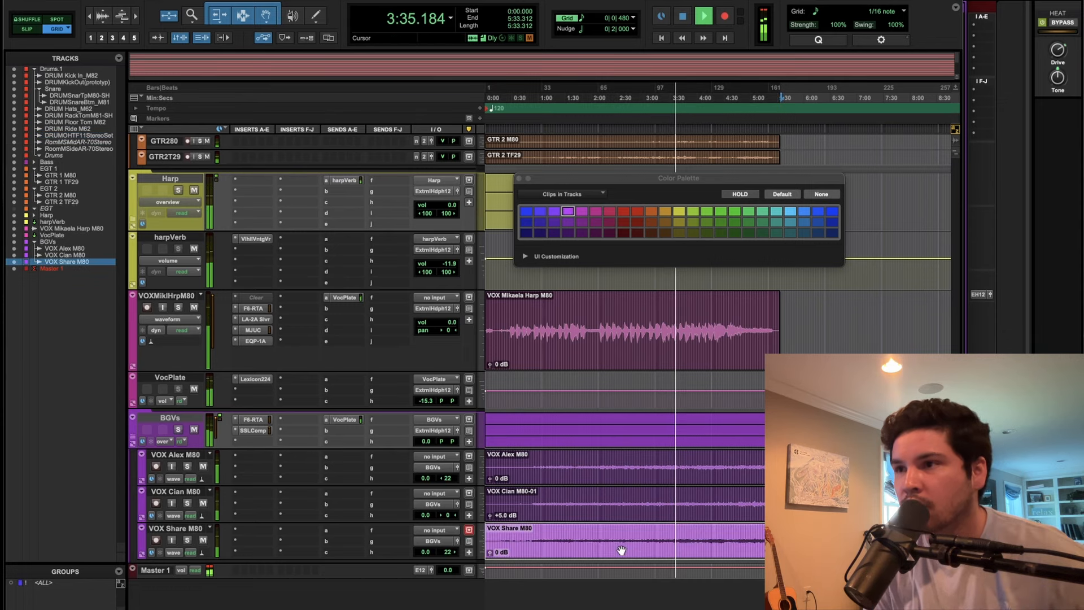
shift+click(678, 519)
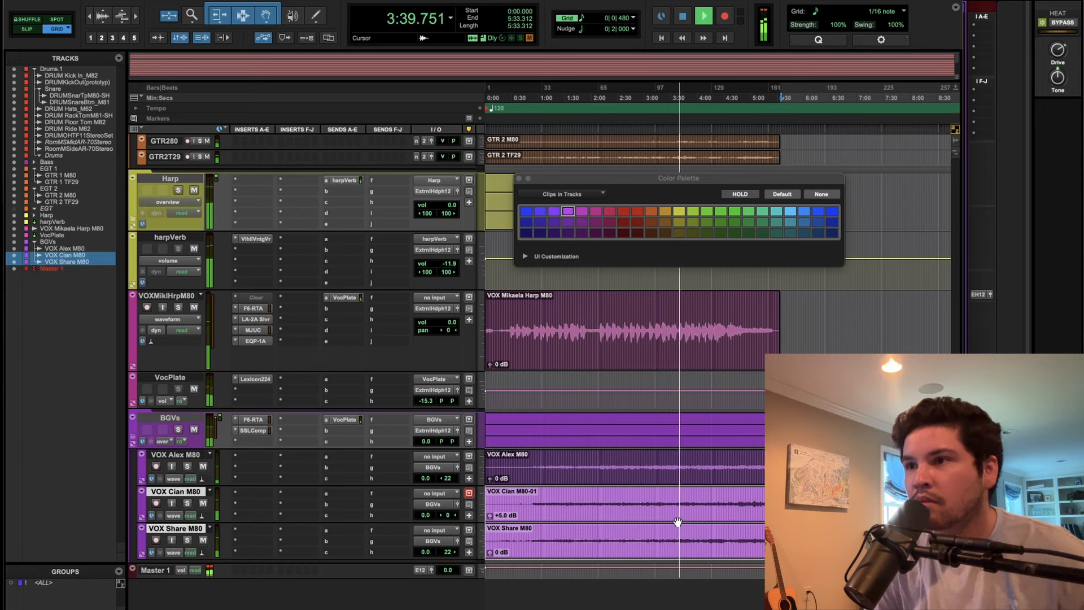
key(ctrl+shift+Up)
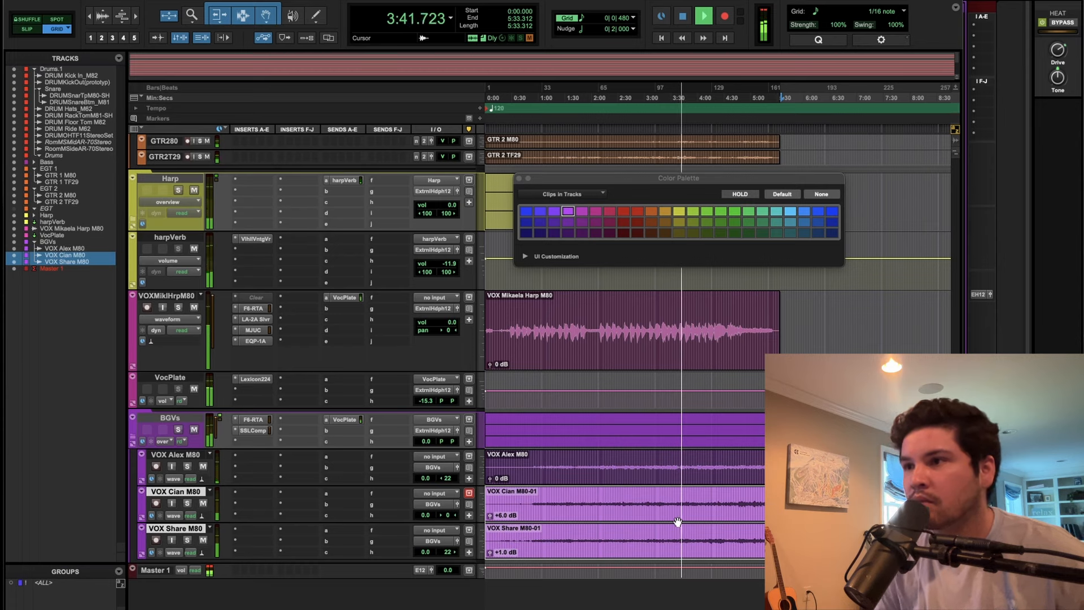
click(846, 507)
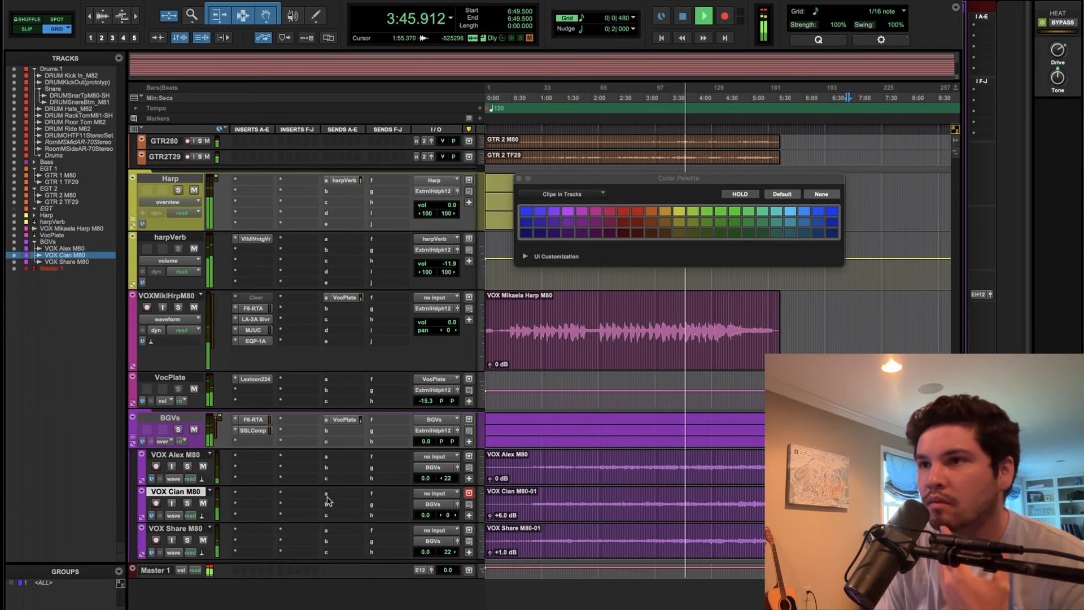
Examine the lead vocal's EQP-1A and F6-RTA settings during playback, close the plug-in window and stop playback at the drum tracks.
scroll(328, 495, up, 5)
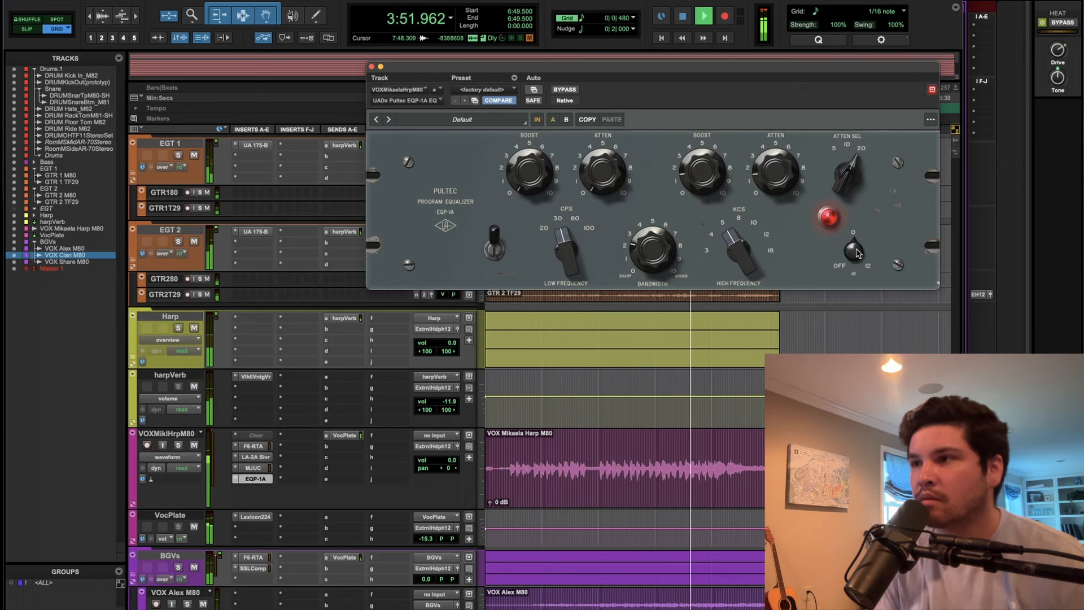
click(254, 446)
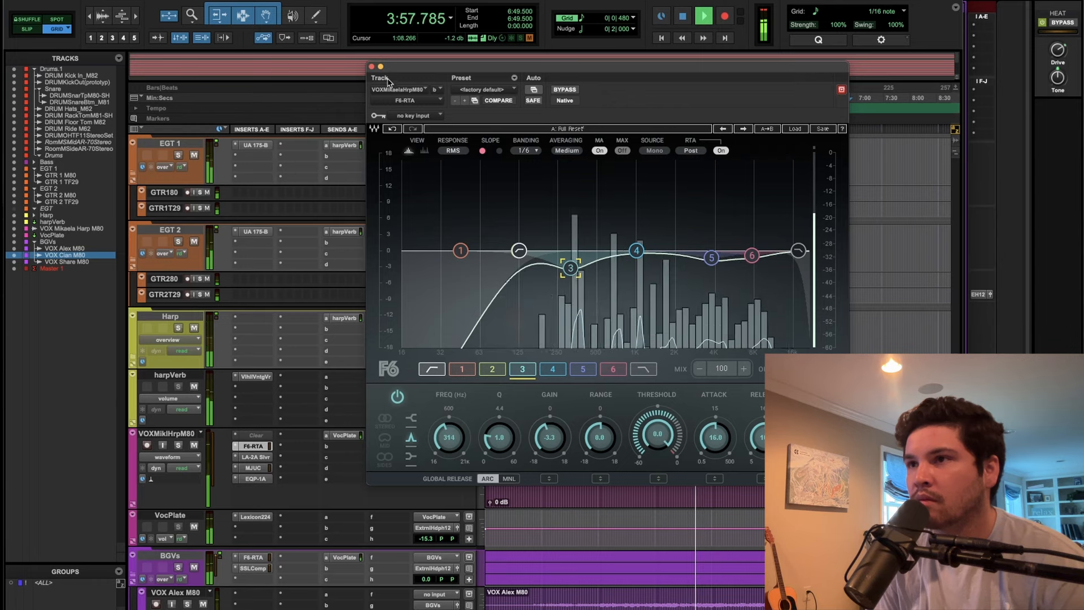
click(372, 67)
scroll(339, 505, up, 10)
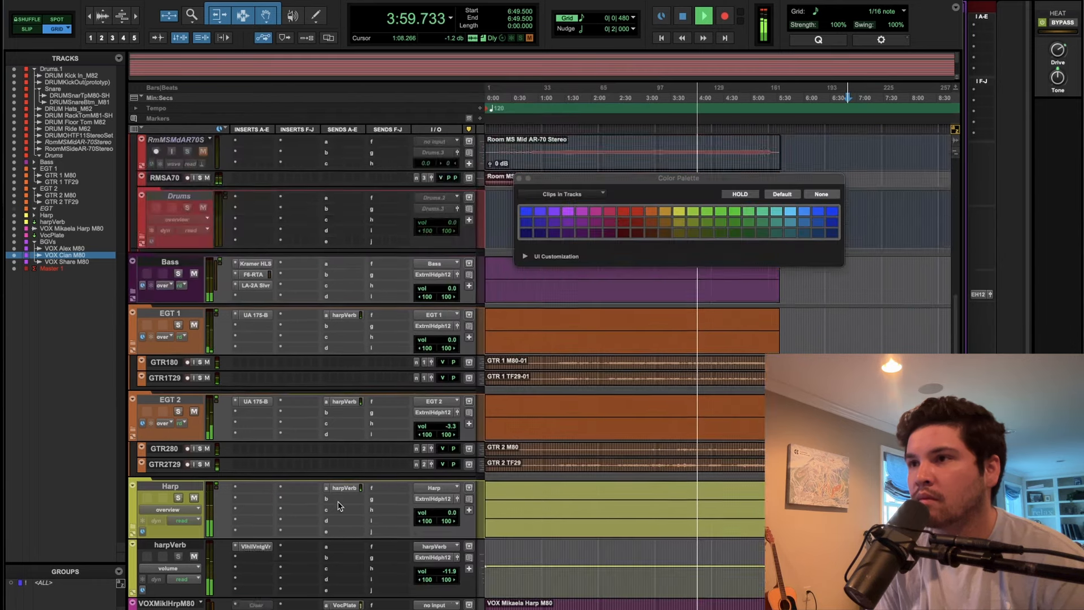
scroll(338, 505, up, 3)
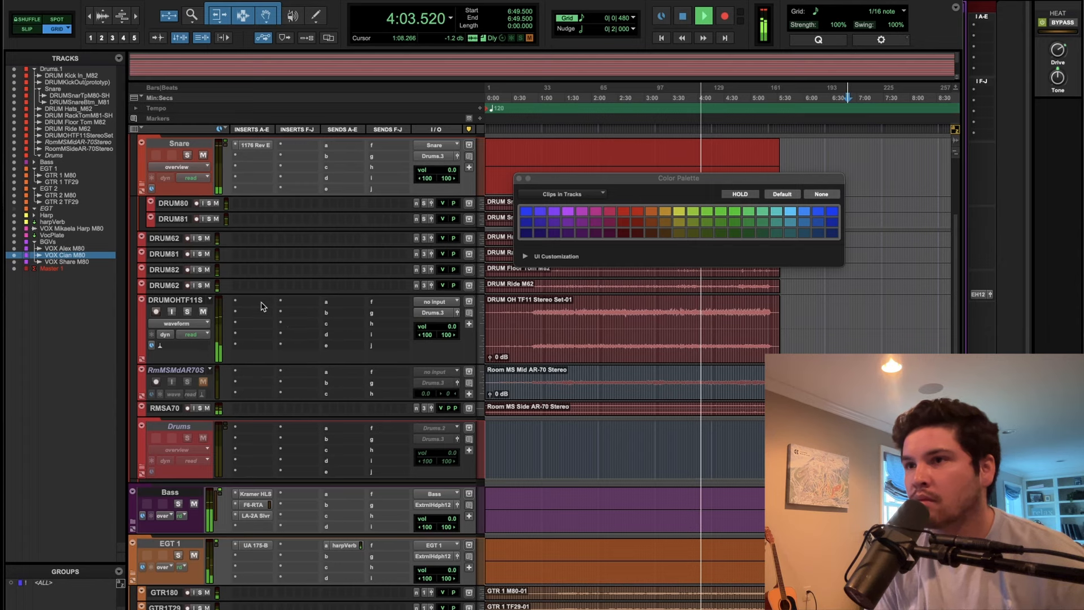
key(space)
Enlarge the DRUM Ride M62 track and lower its clip gain to -5.5 dB.
click(263, 309)
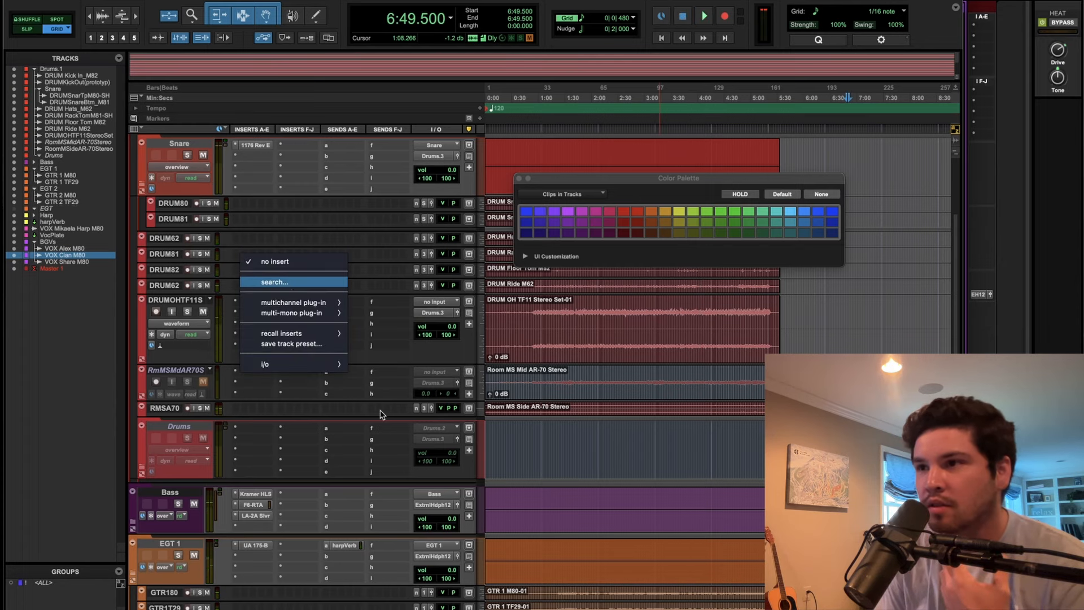
key(Escape)
scroll(373, 402, up, 3)
scroll(373, 403, up, 2)
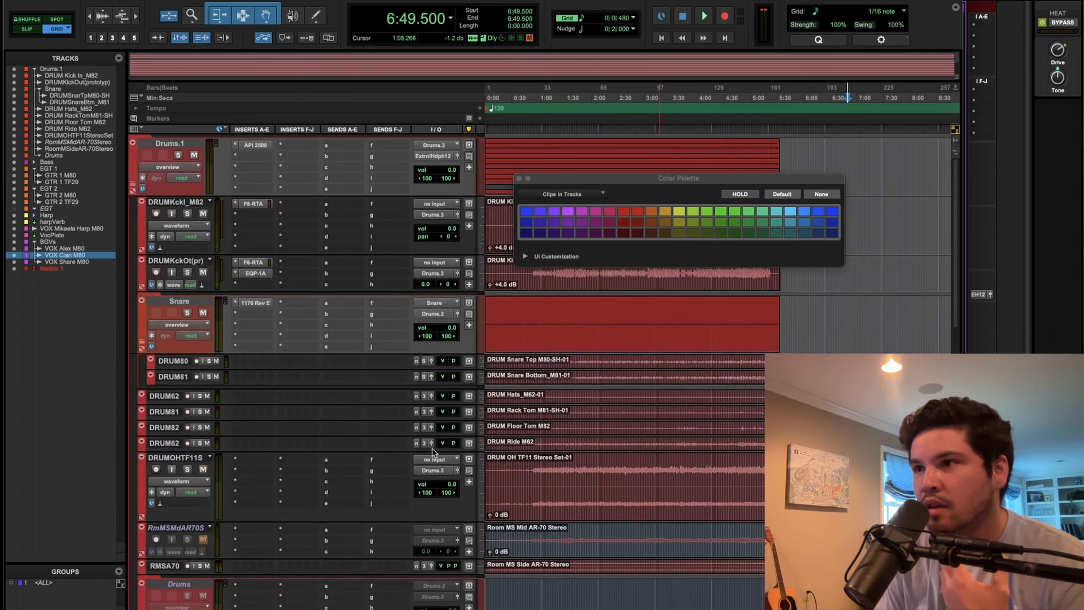
drag(413, 451, 415, 483)
click(628, 478)
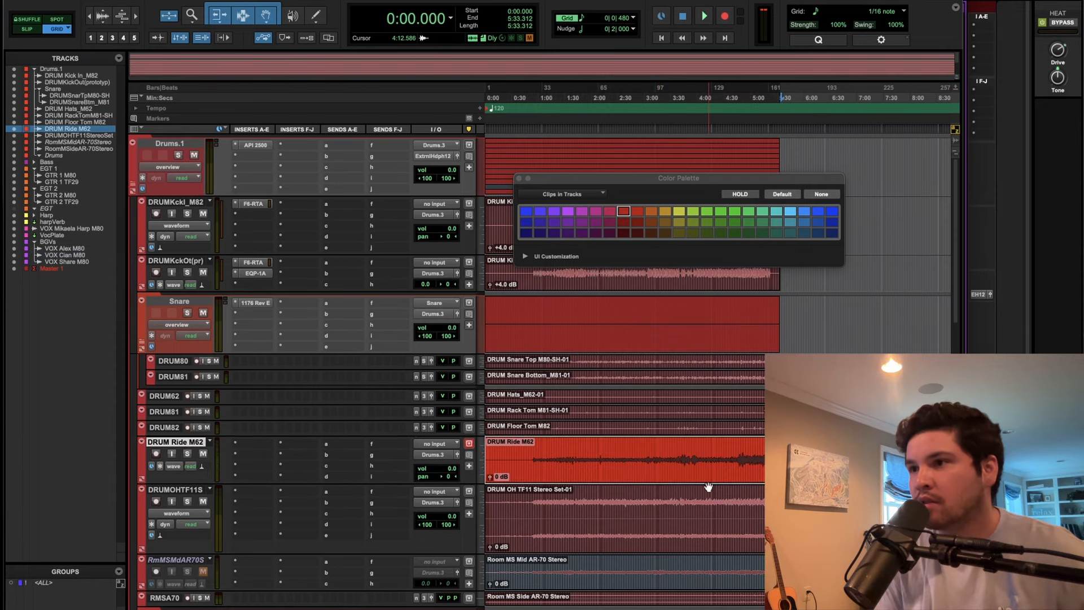
key(ctrl+shift+Down)
key(ctrl+shift+Down)
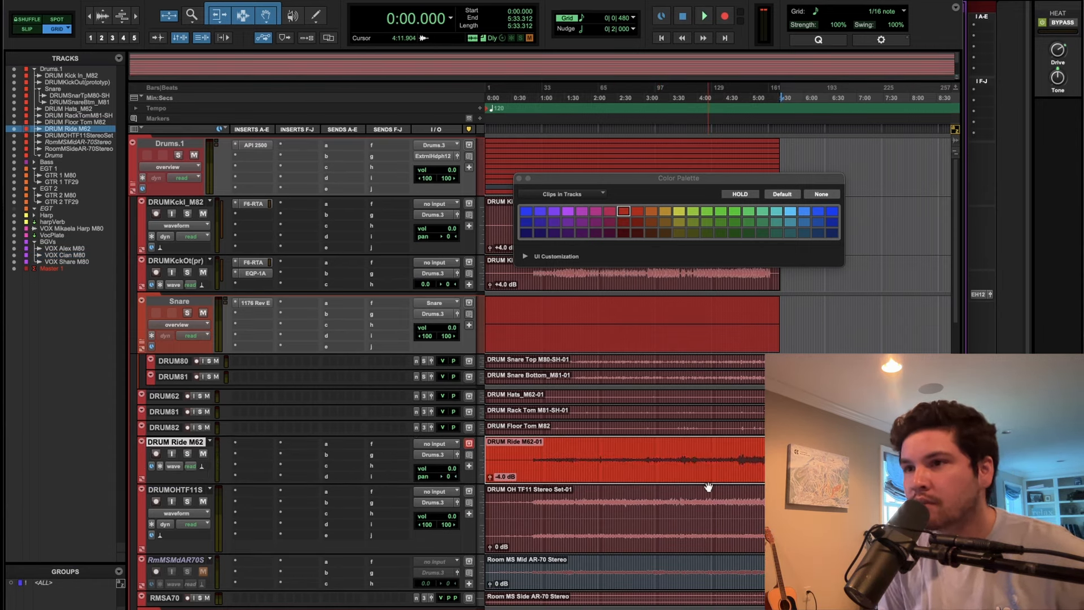
Play the mix from 3:34.250, lower the ride clip's gain to -8.0 dB, then deselect the clip and stop playback.
click(675, 453)
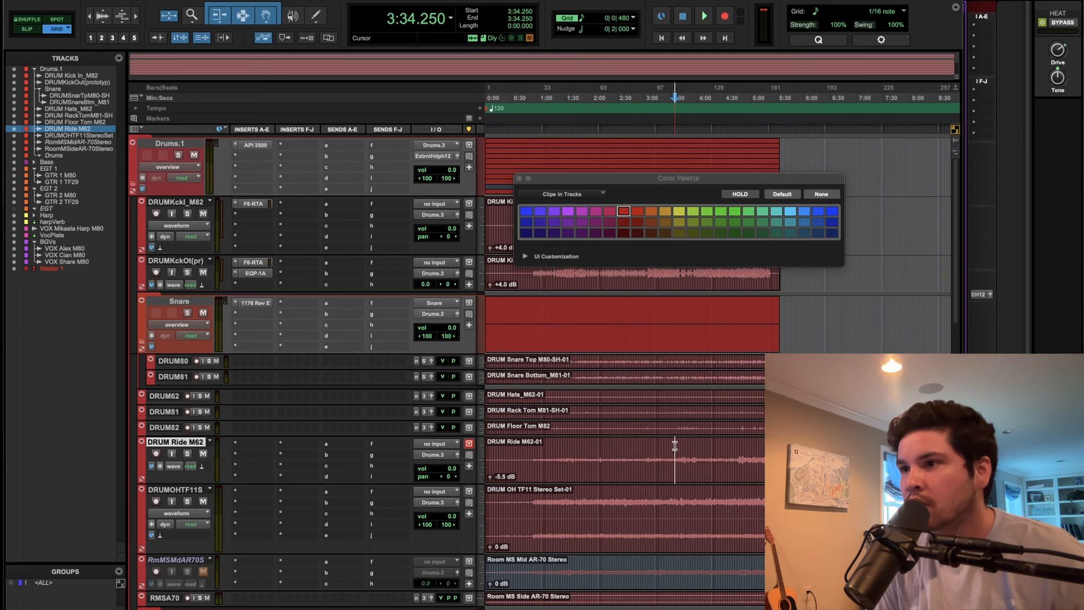
key(space)
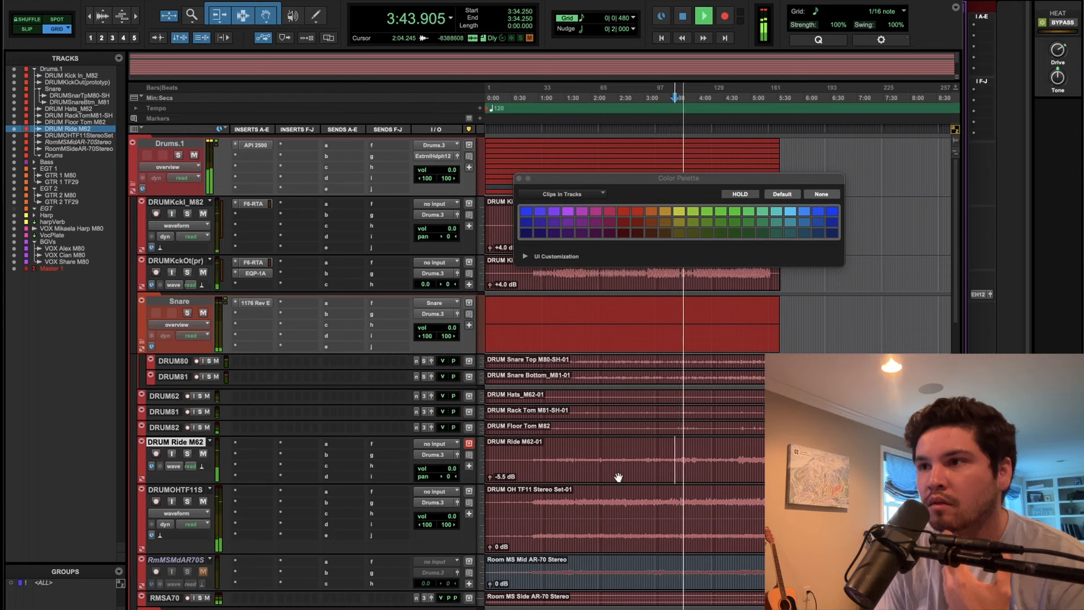
click(624, 483)
key(ctrl+shift+Down)
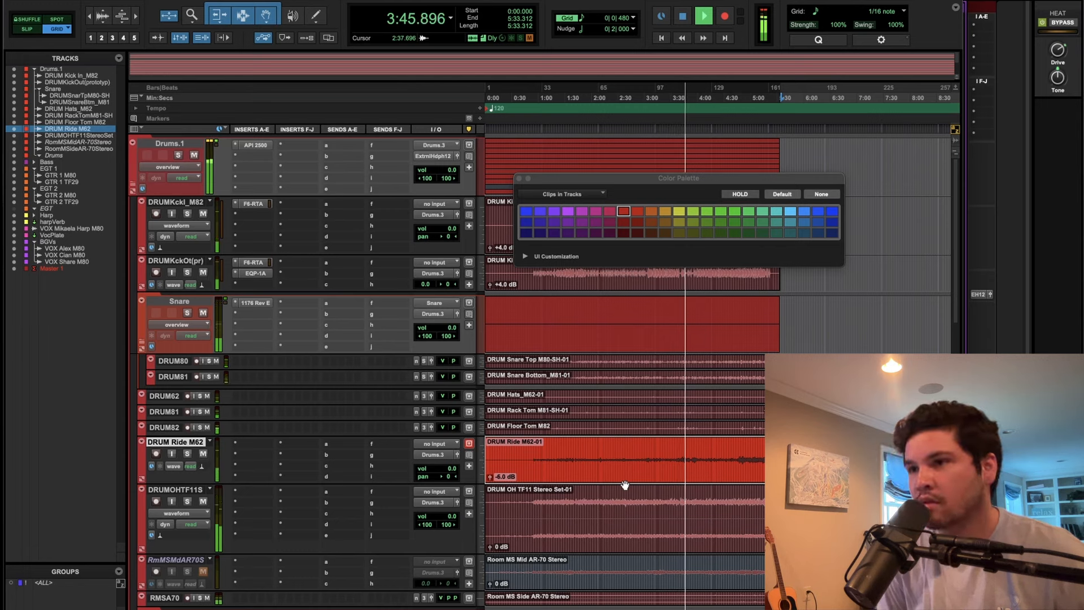
key(ctrl+shift+Down)
key(ctrl+shift+Down)
key(ctrl+shift+Down)
key(ctrl+shift+Down)
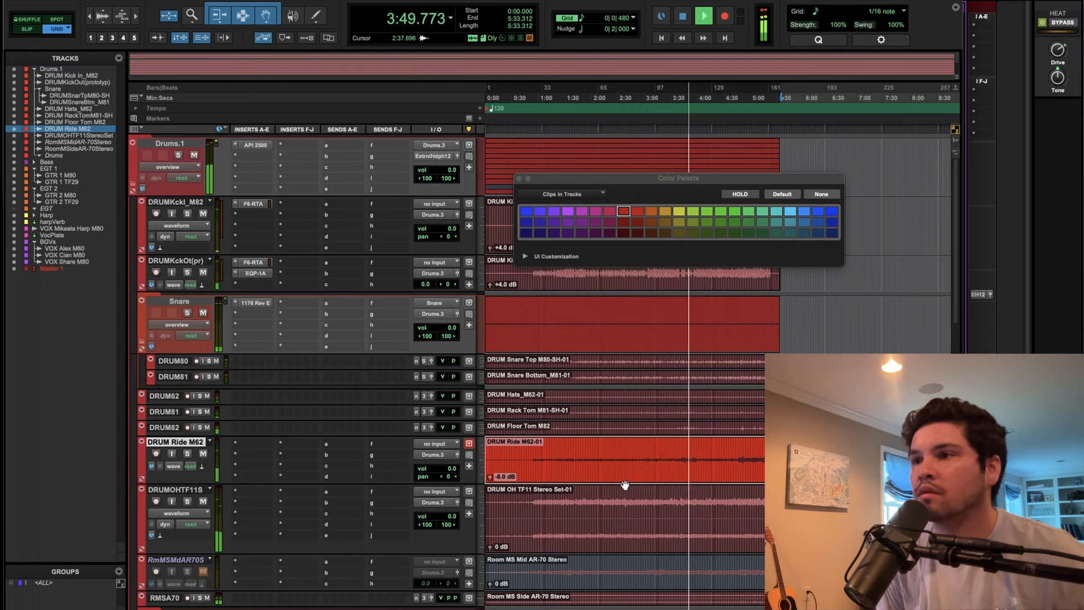
click(805, 450)
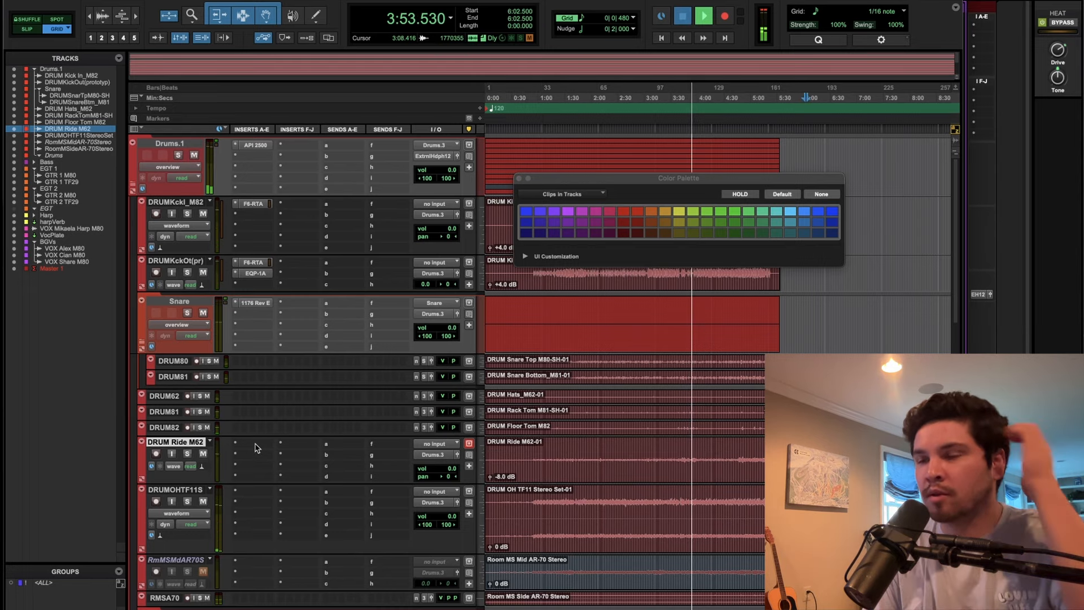
key(space)
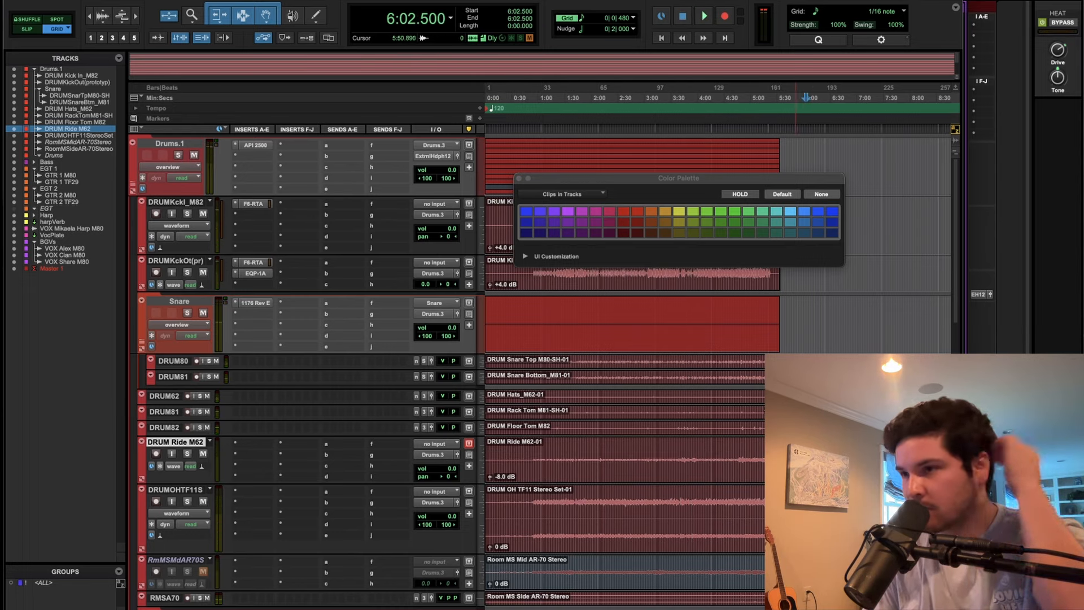
scroll(807, 451, down, 10)
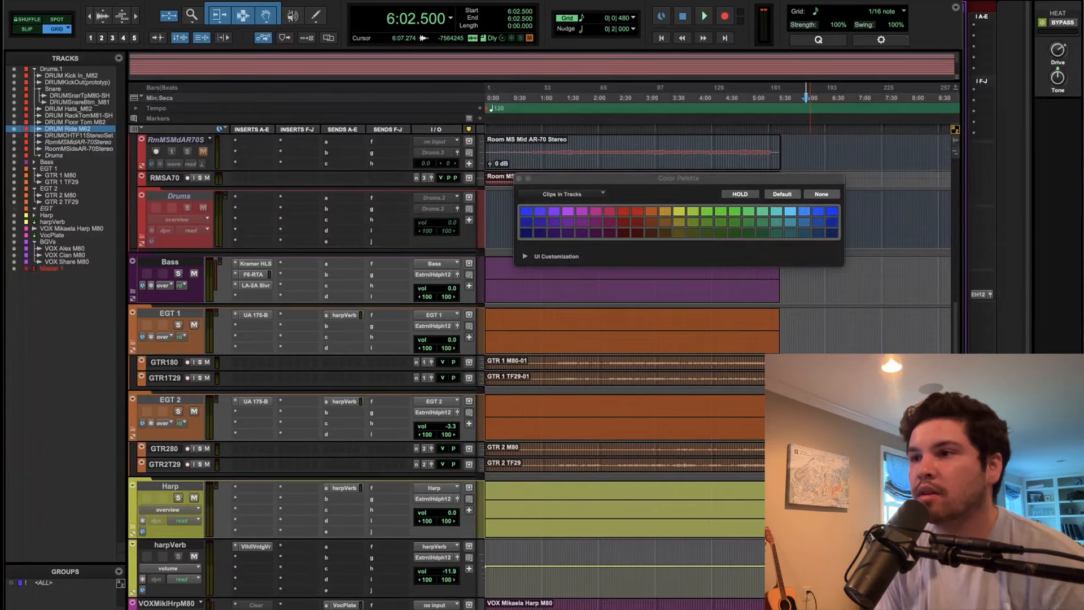
scroll(621, 395, down, 8)
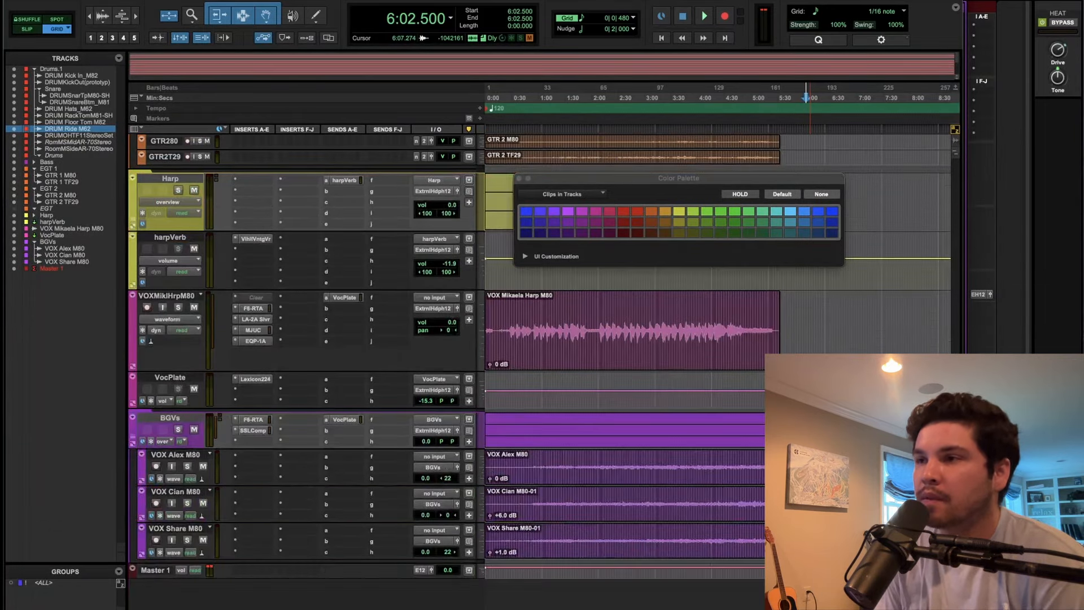
scroll(621, 395, up, 3)
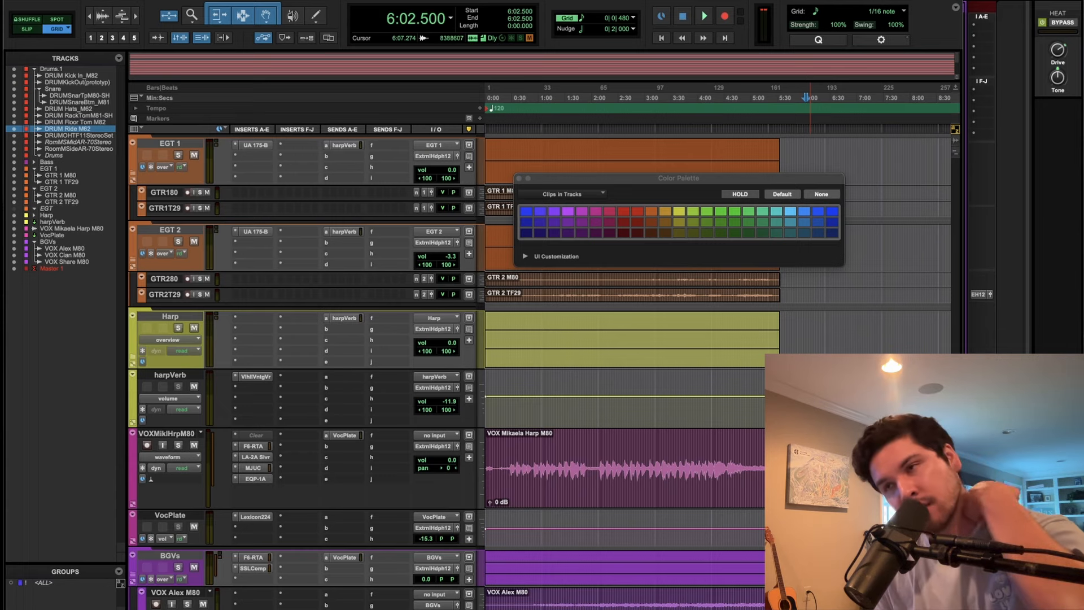
scroll(818, 310, up, 8)
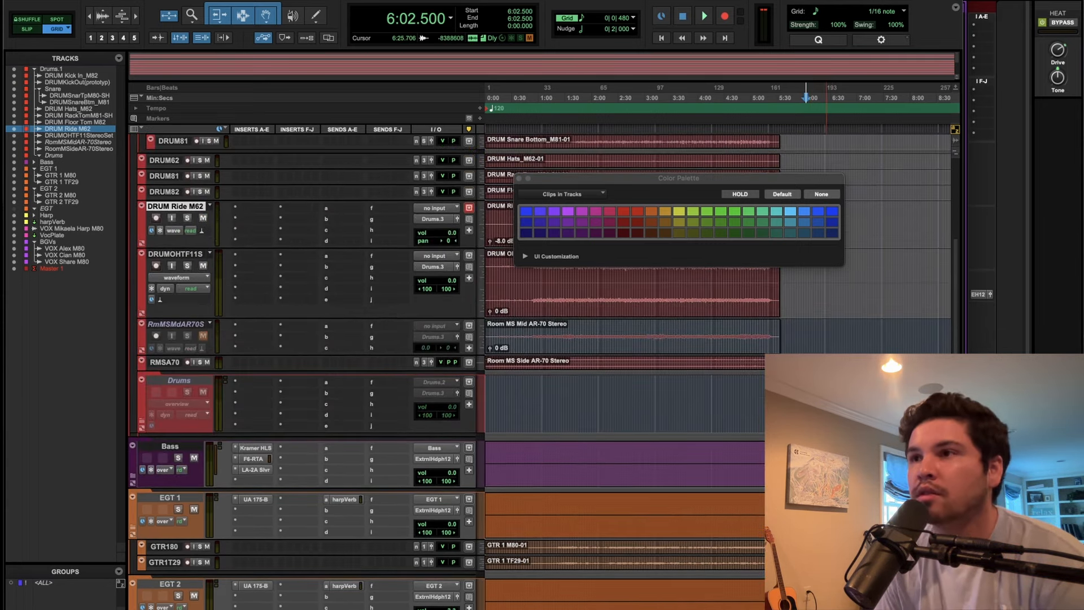
scroll(833, 305, up, 2)
Switch to Google Chrome, search Google for "tf11 microphone", and return to the Pro Tools session.
mouse_move(4, 319)
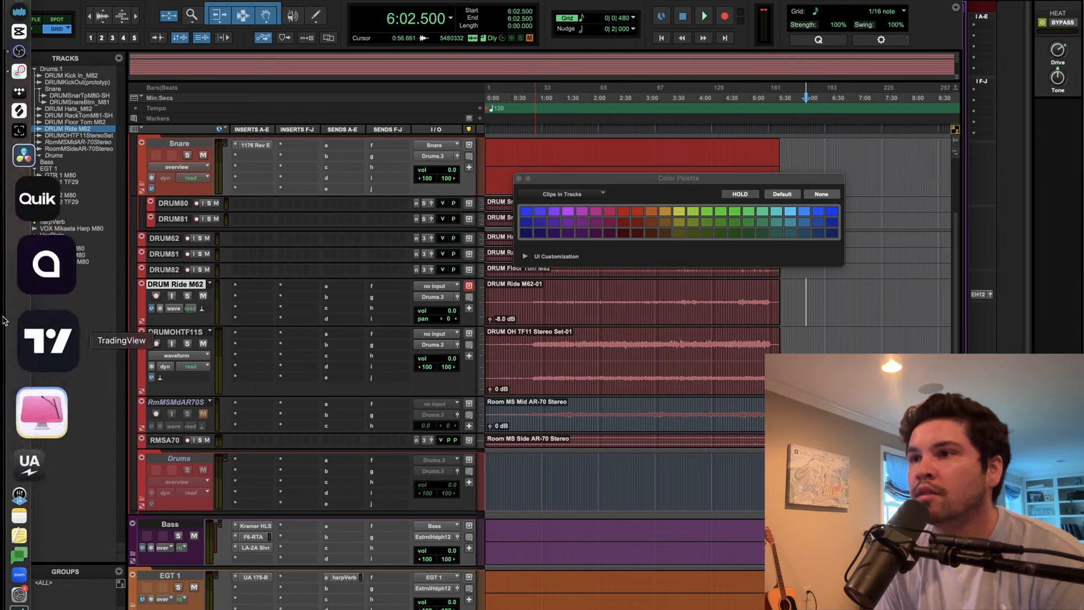
click(52, 72)
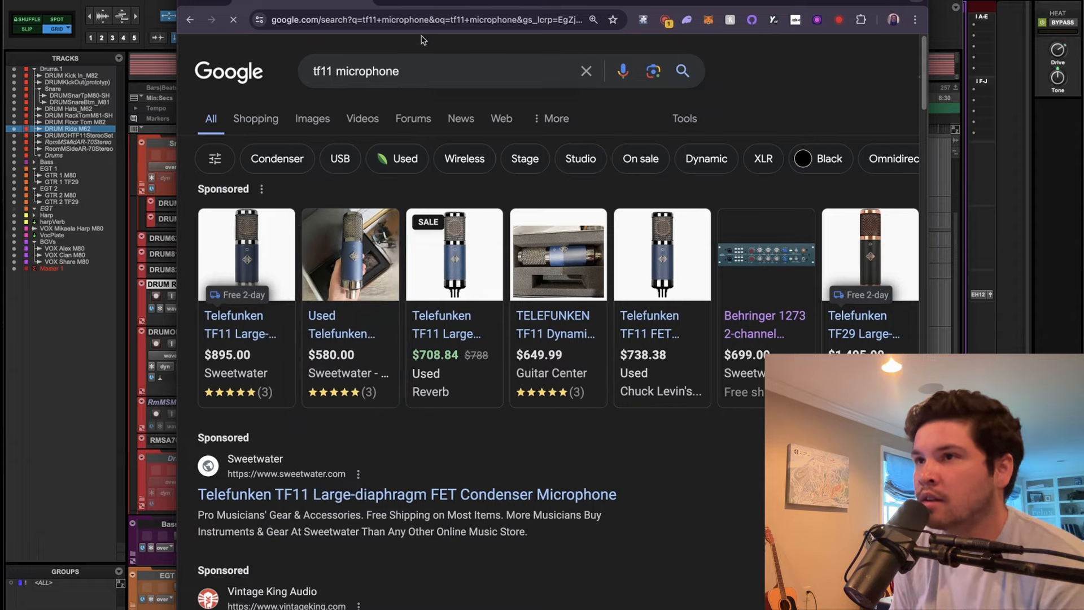
click(367, 0)
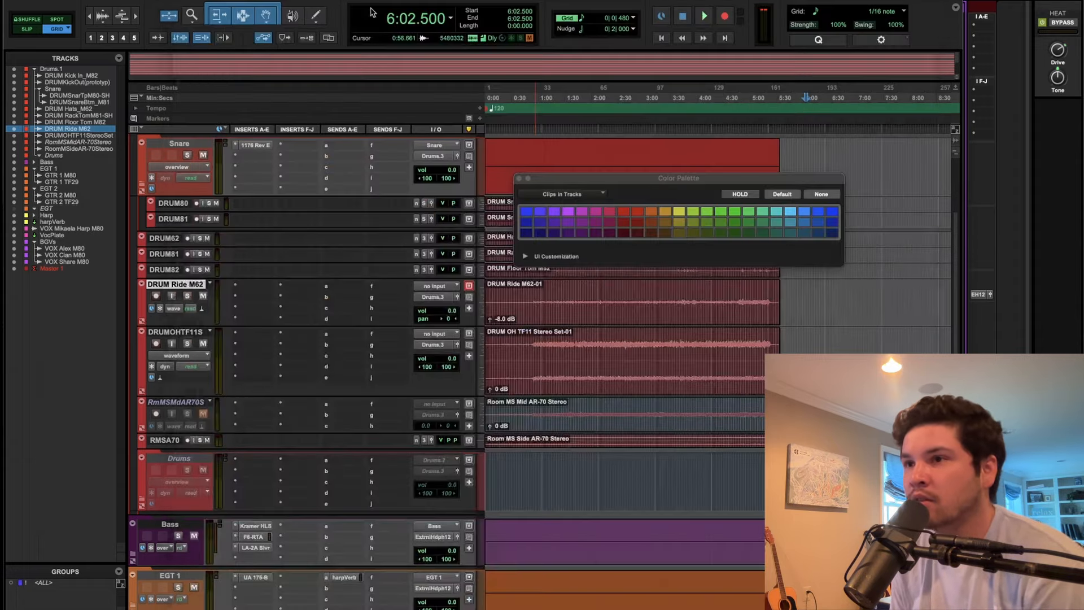
mouse_move(5, 180)
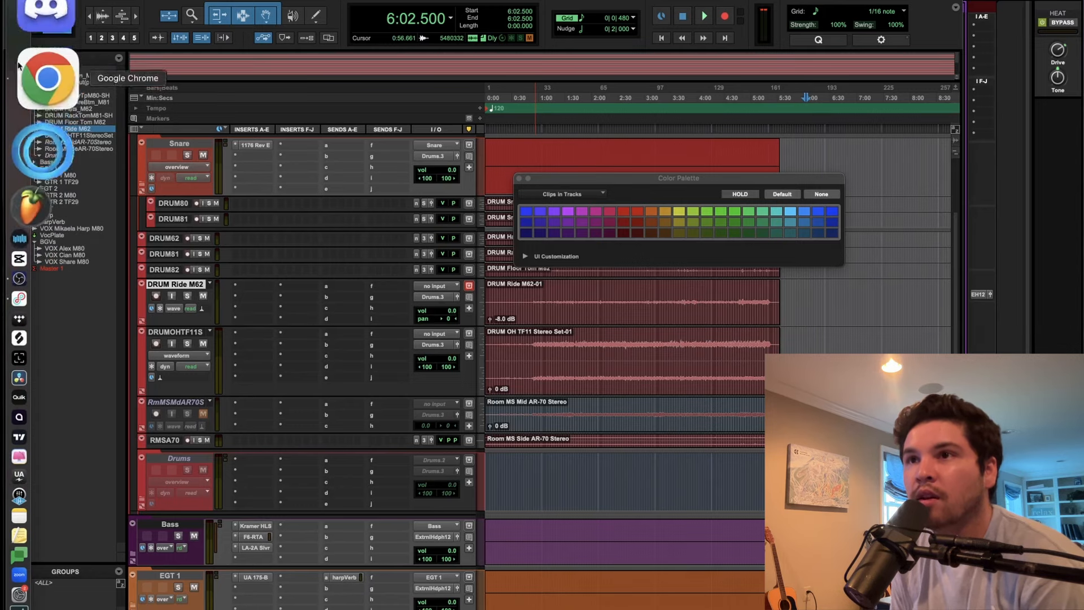
right_click(31, 68)
click(96, 367)
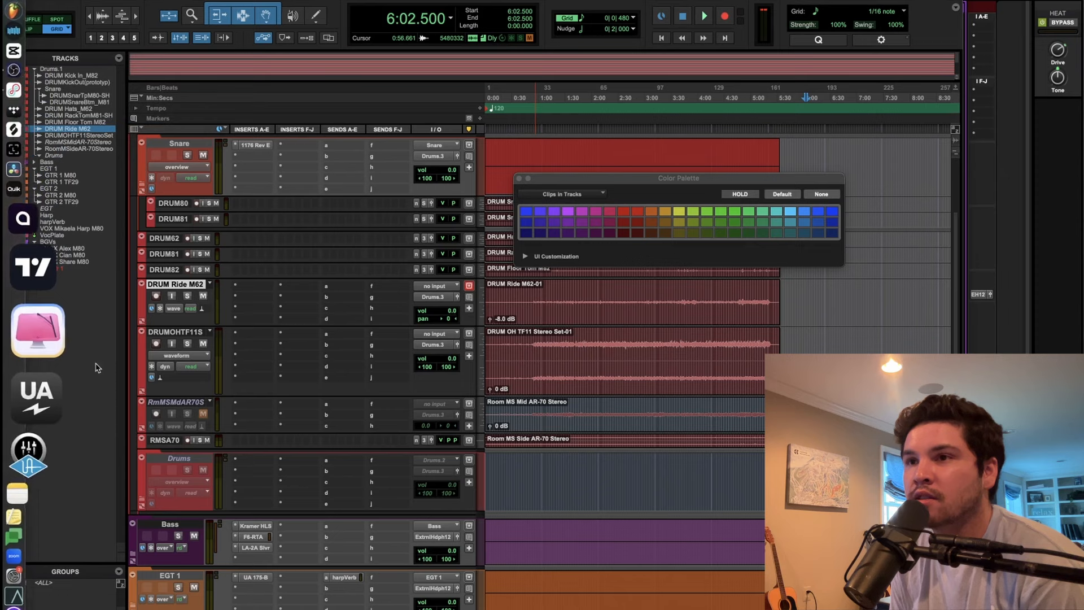
Close the Color Palette and split the stereo drum overhead clip at 1:32.250.
click(519, 179)
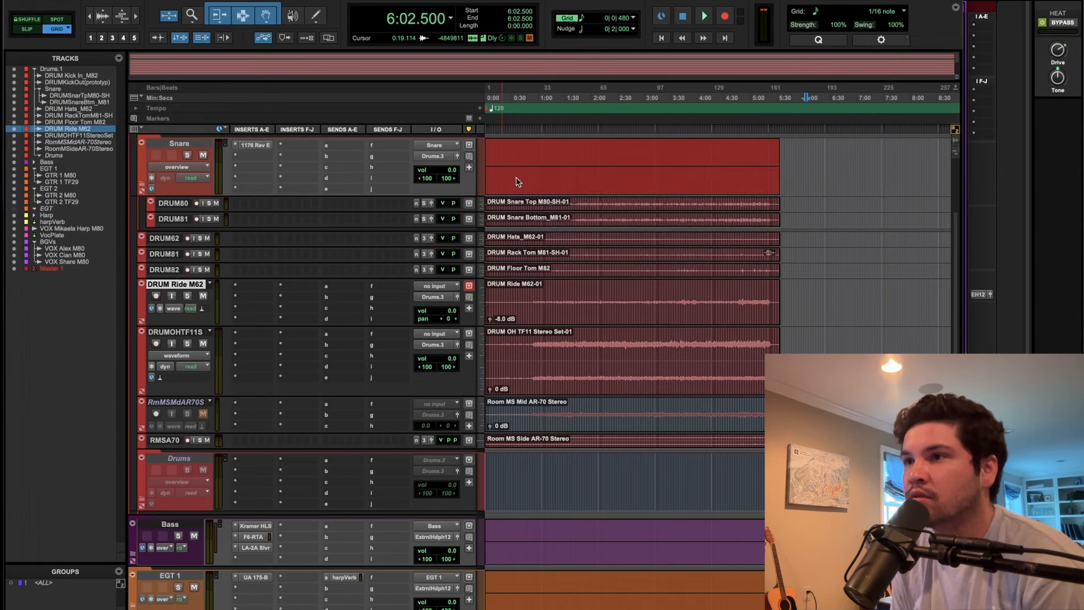
click(567, 359)
key(super+e)
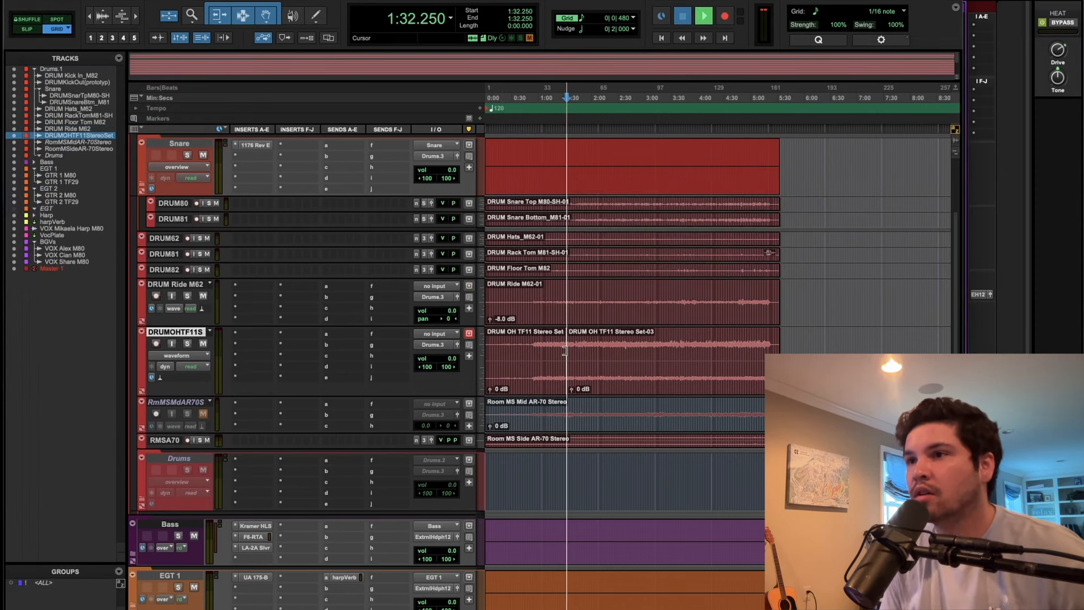
Play the mix from 1:32.250 and look over the drum, bass and guitar tracks, selecting the snare bottom clip.
key(space)
scroll(375, 447, down, 5)
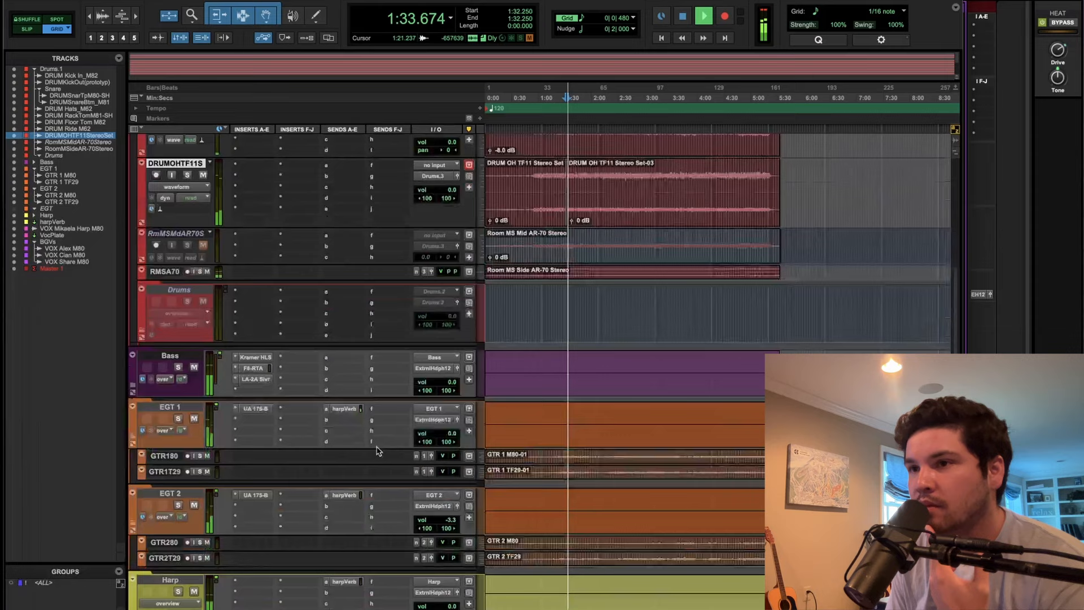
scroll(377, 449, up, 4)
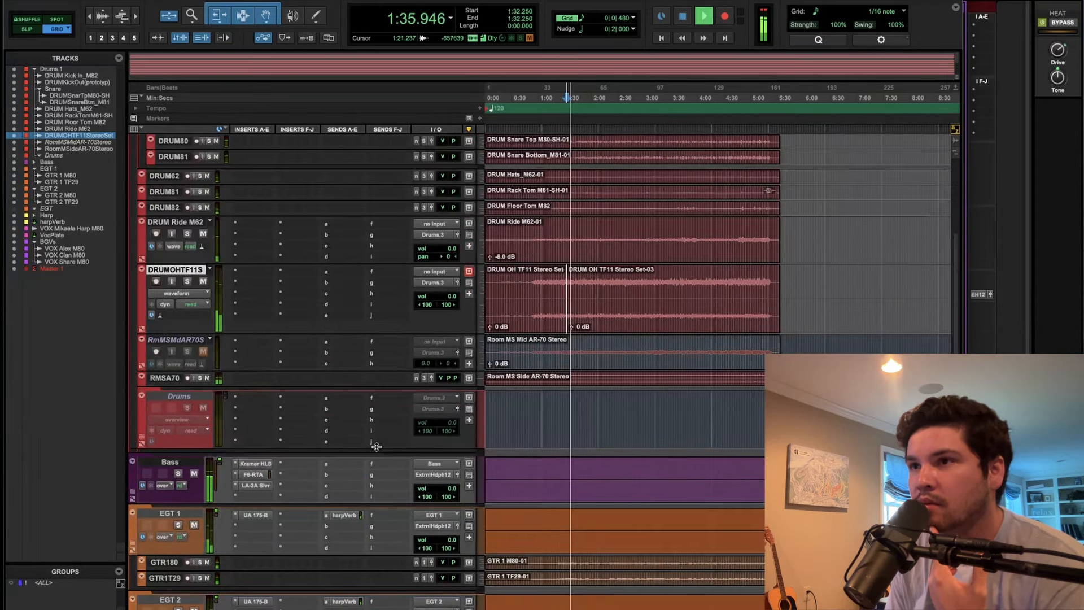
scroll(376, 446, up, 1)
click(569, 224)
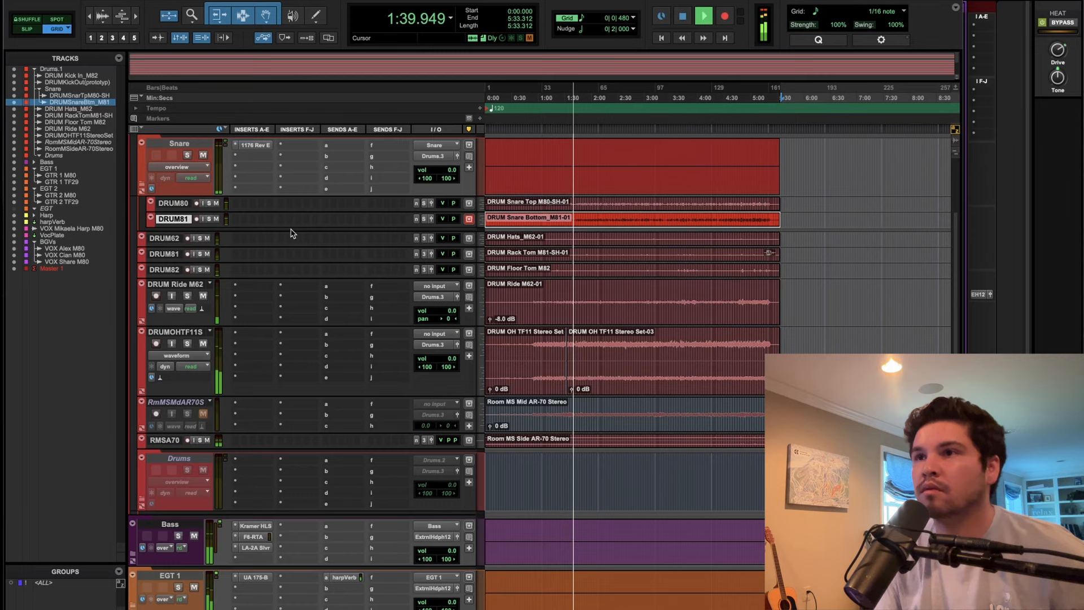
scroll(272, 232, up, 4)
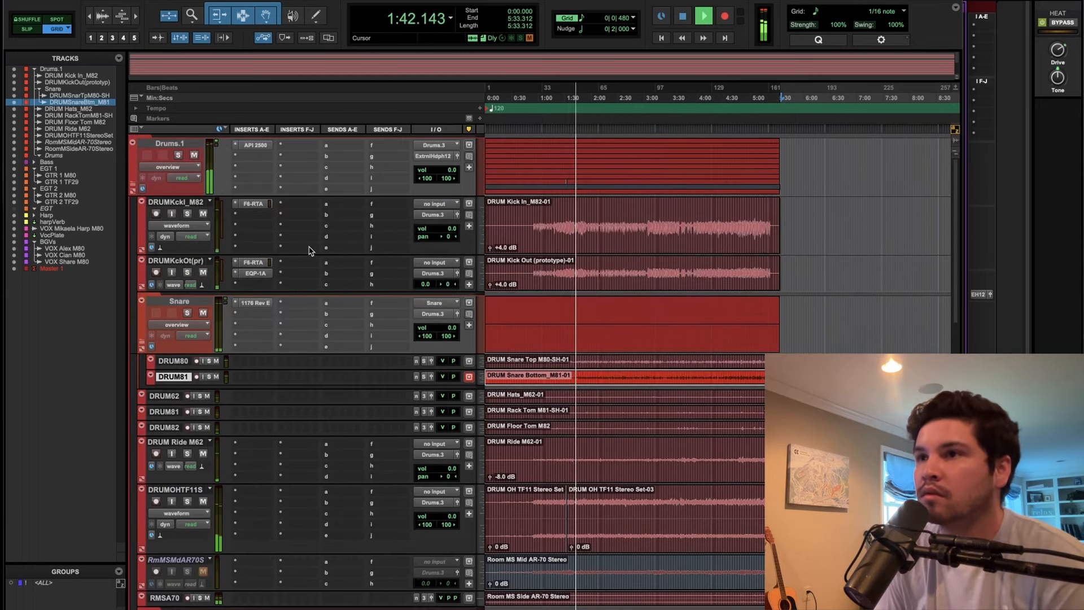
scroll(310, 250, down, 8)
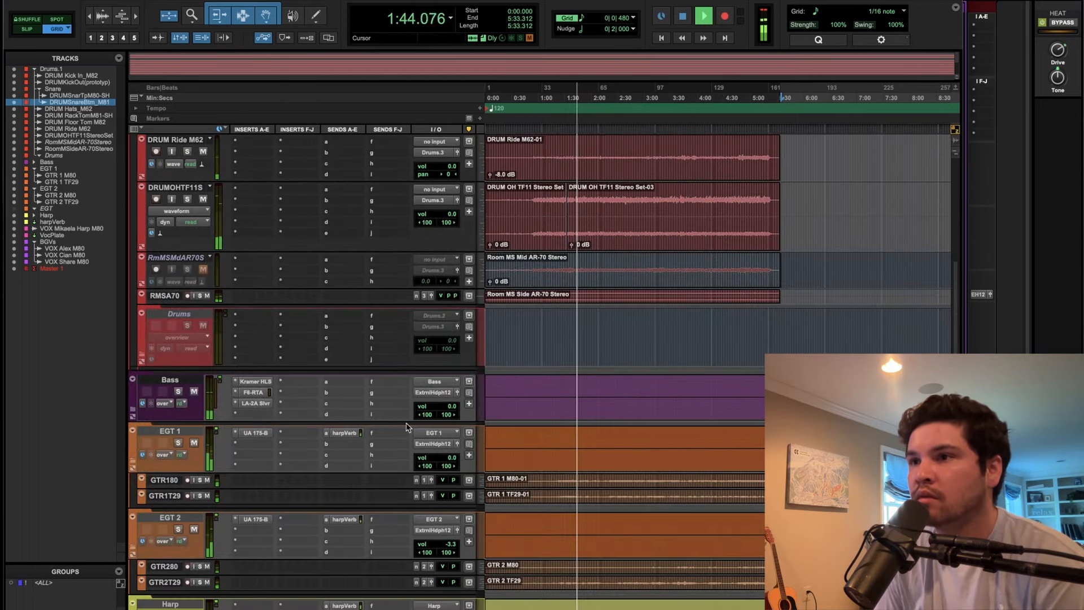
Examine the LA-2A Silver compressor on the Bass track during playback, close its window and stop playback at the vocal and master tracks.
click(251, 403)
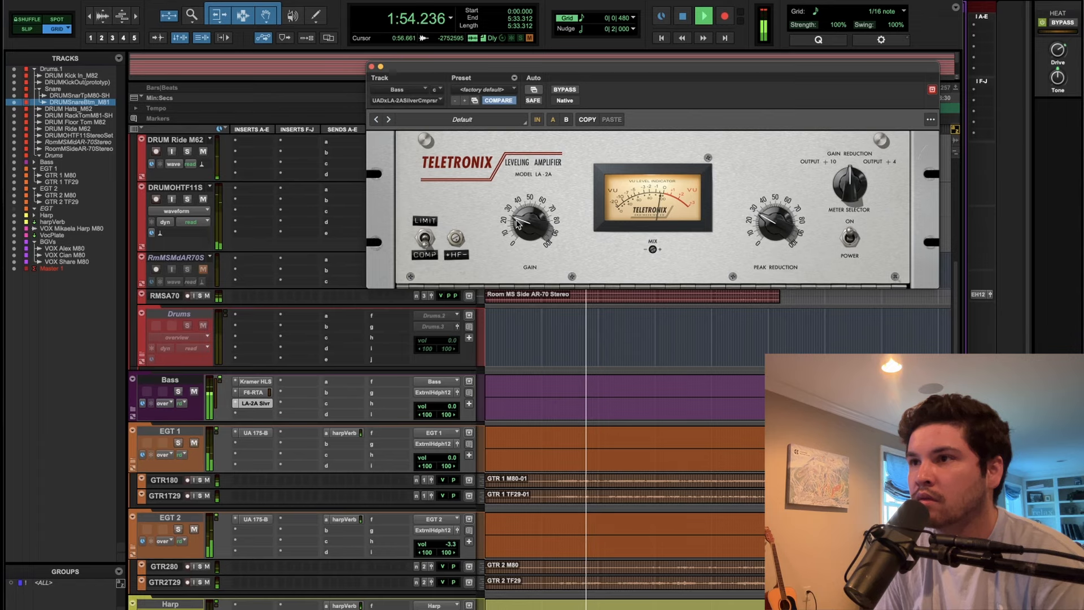
click(371, 67)
scroll(383, 493, down, 10)
scroll(383, 493, down, 4)
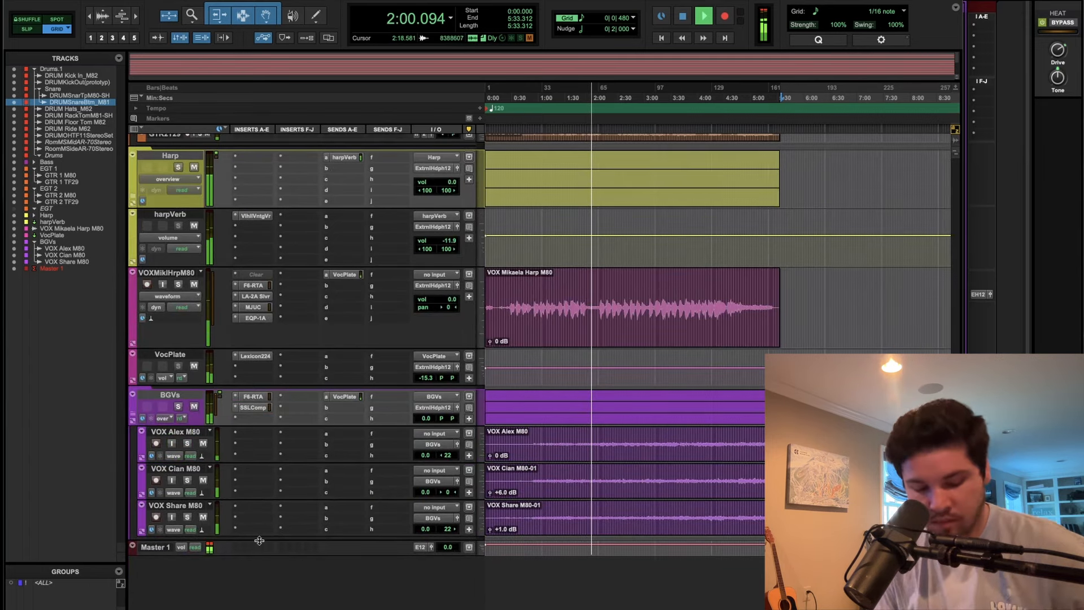
key(space)
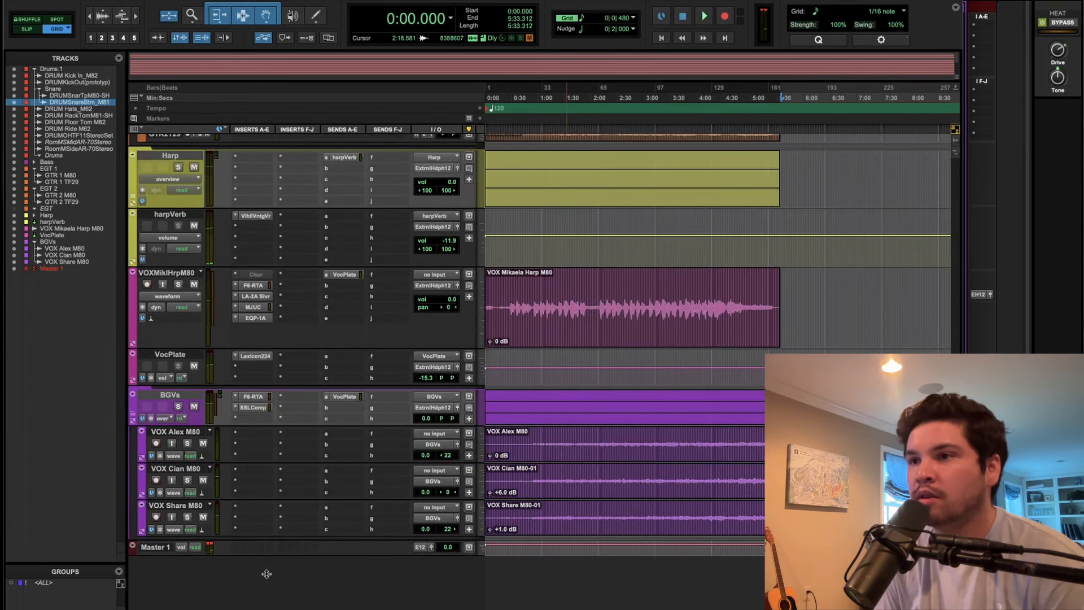
Enlarge the Master 1 track and insert The God Particle (stereo) in its last insert slot.
drag(266, 573, 267, 597)
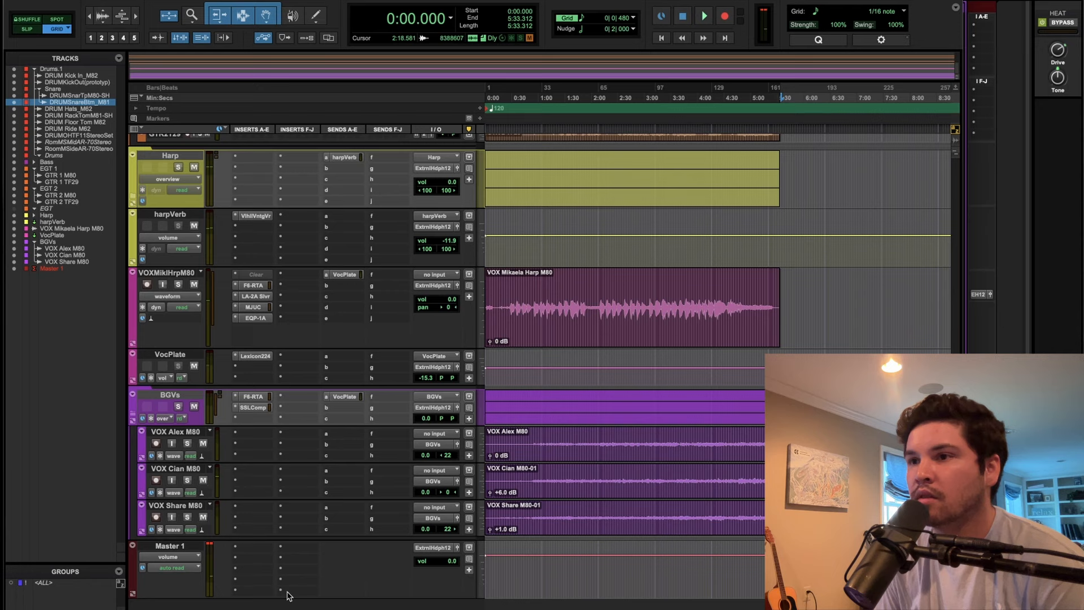
click(288, 594)
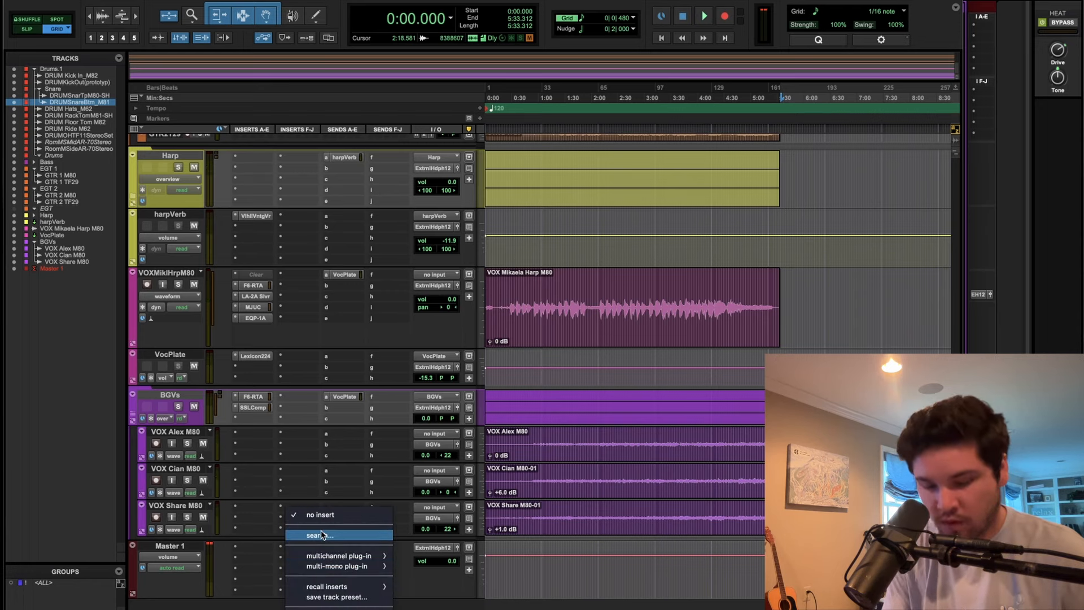
click(322, 534)
text(the go)
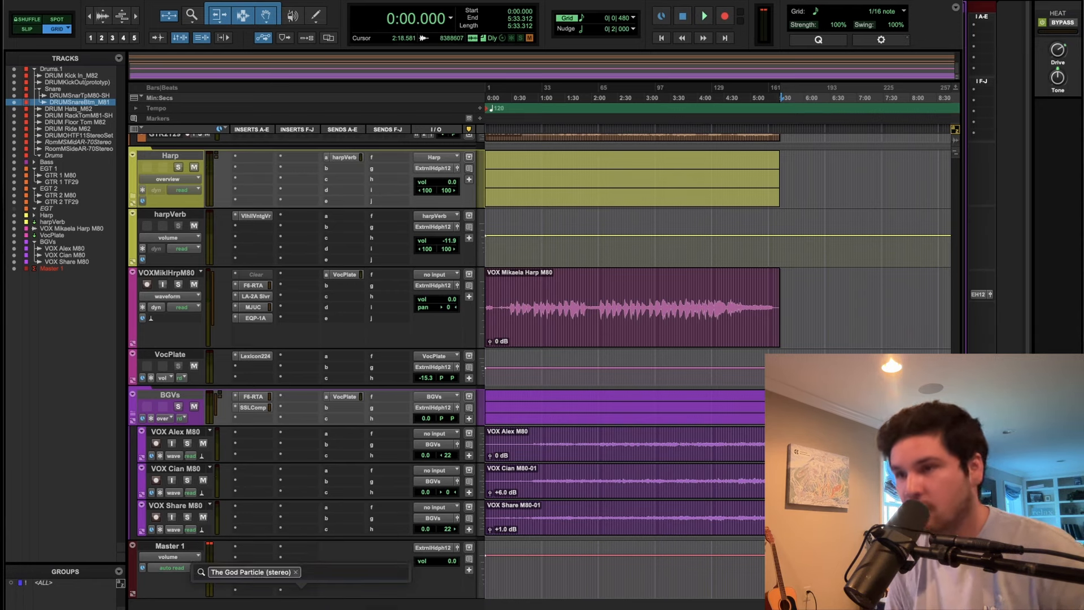
key(Return)
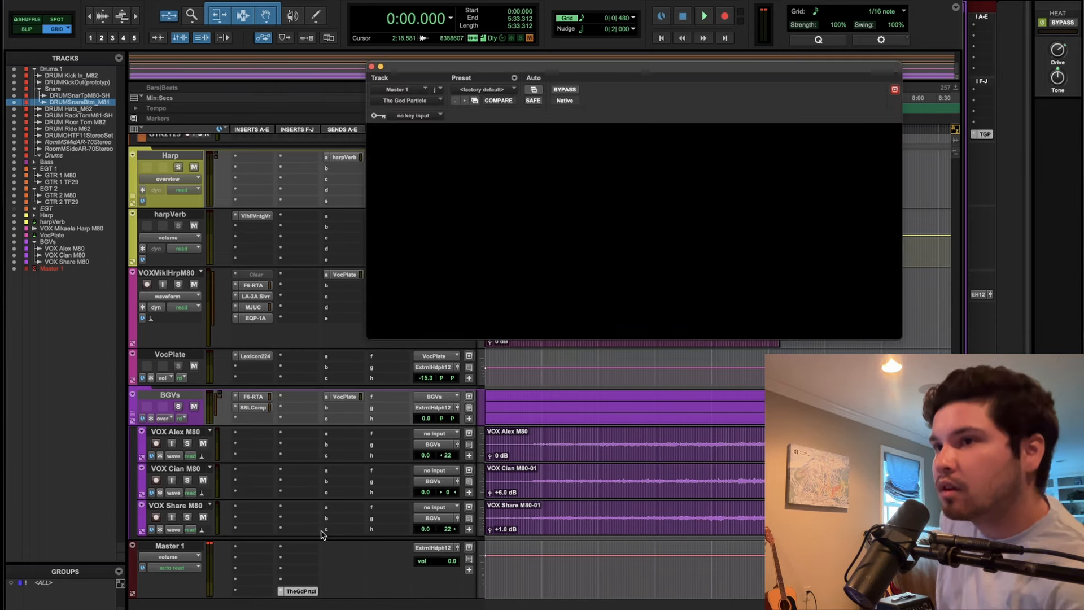
Play the mix from 2:23.250 and compare The God Particle bypassed and active on Master 1.
click(597, 495)
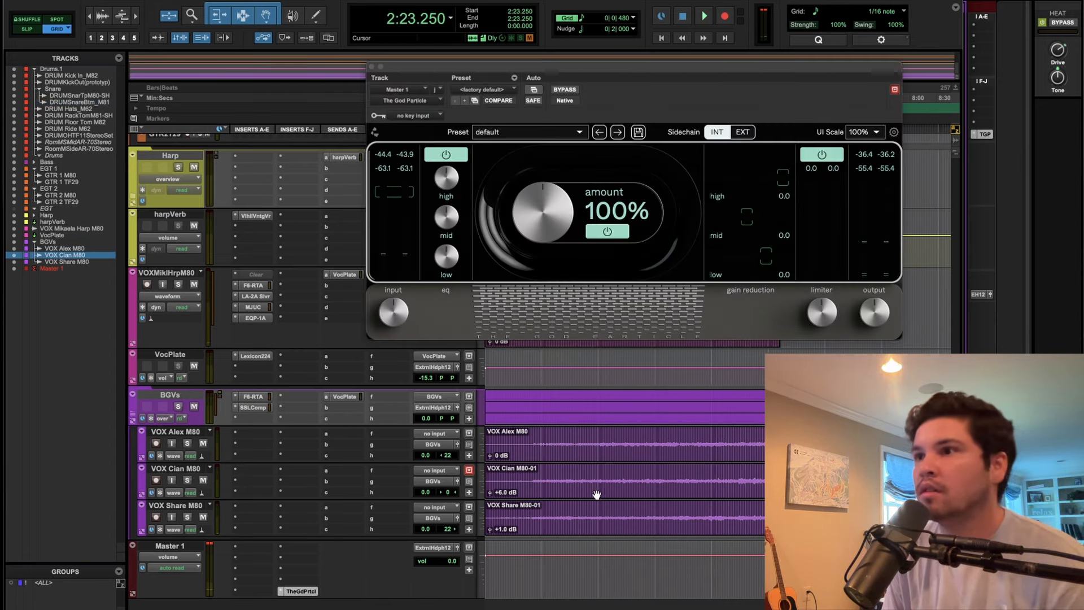
key(space)
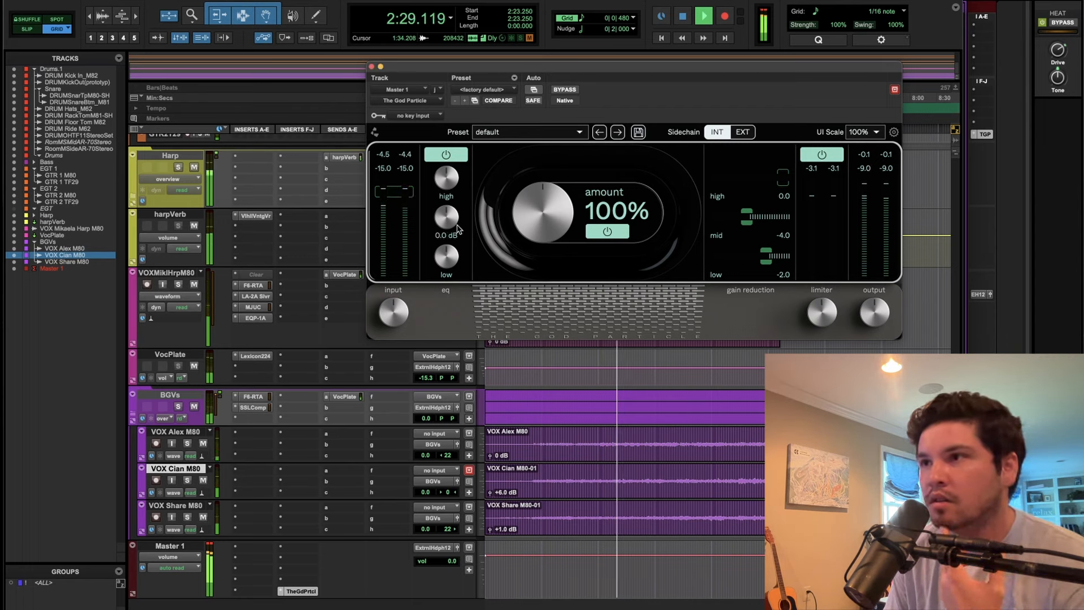
click(561, 90)
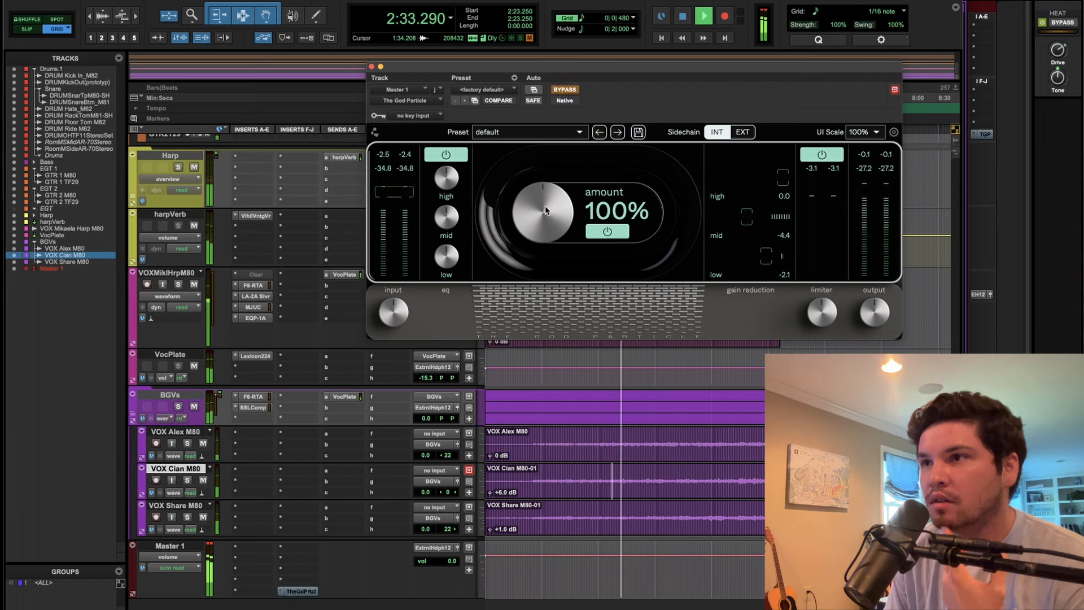
click(563, 91)
Set The God Particle's amount to 49% and its input to -2.0 dB, stop playback and close its window.
drag(537, 219, 536, 253)
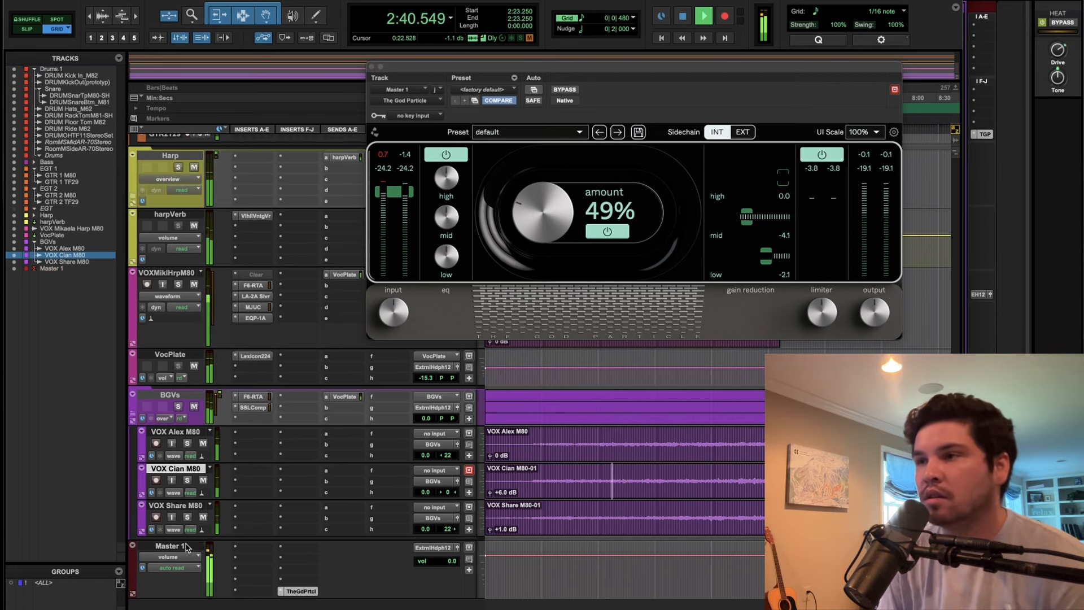
click(397, 195)
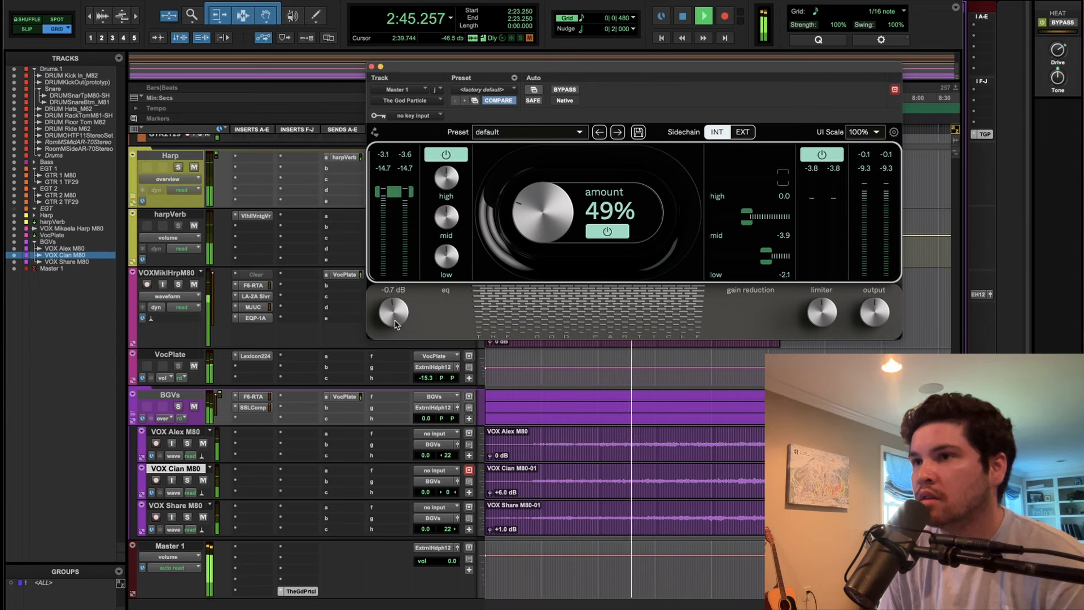
drag(396, 320, 395, 330)
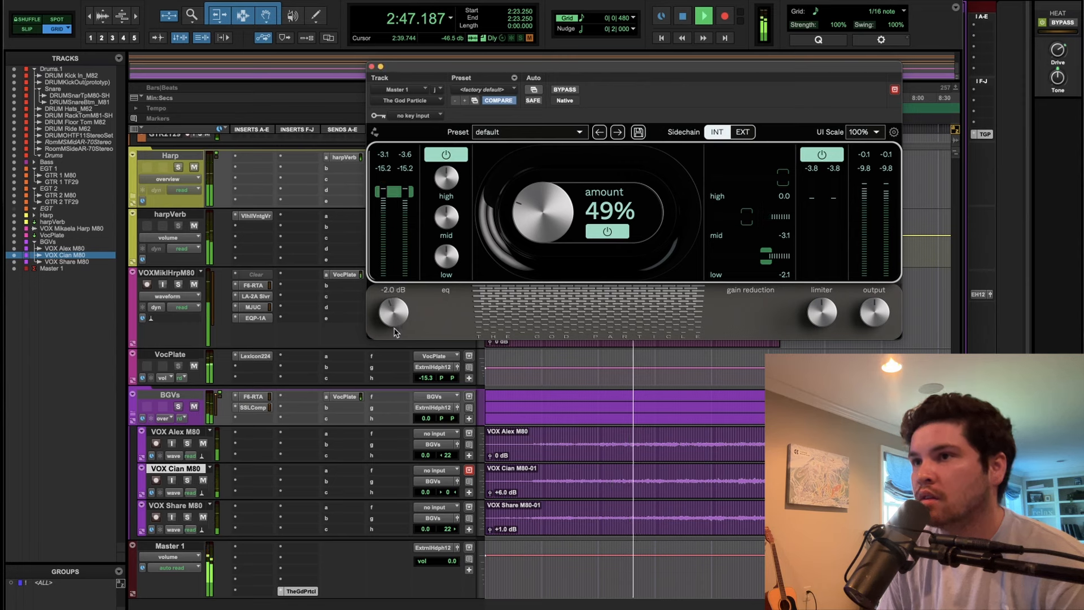
key(space)
click(371, 67)
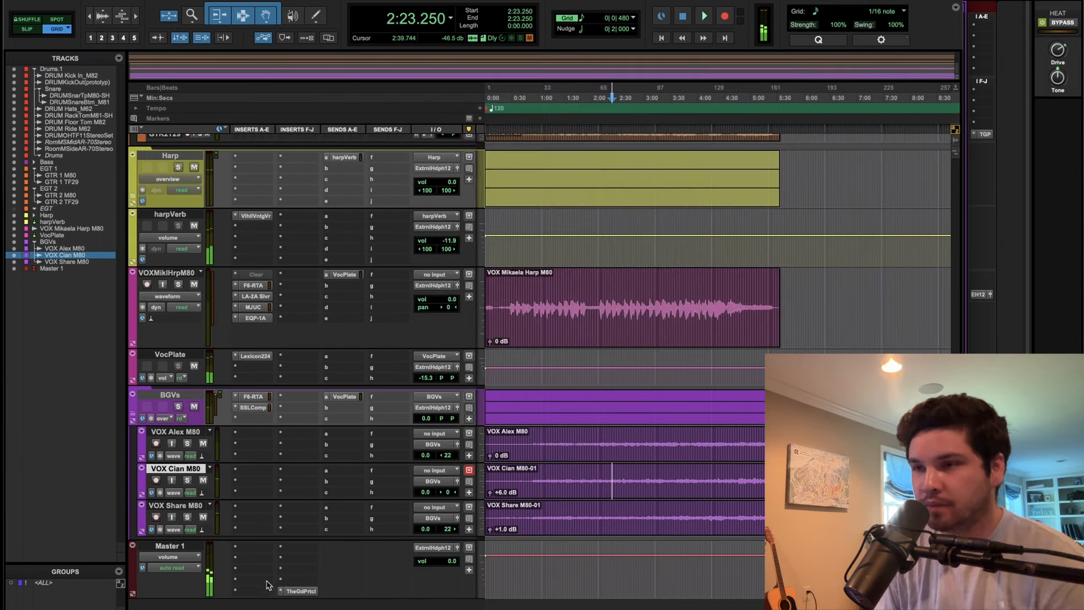
Reopen The God Particle and audition the mix with its amount processing switched off and with the amount reset to 100%.
click(315, 590)
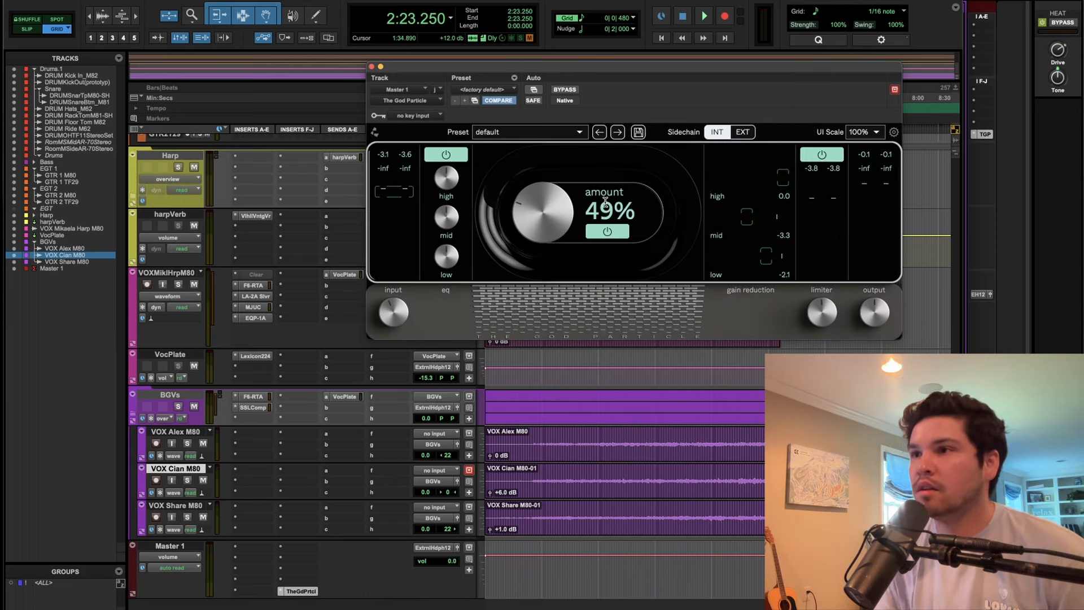
click(607, 232)
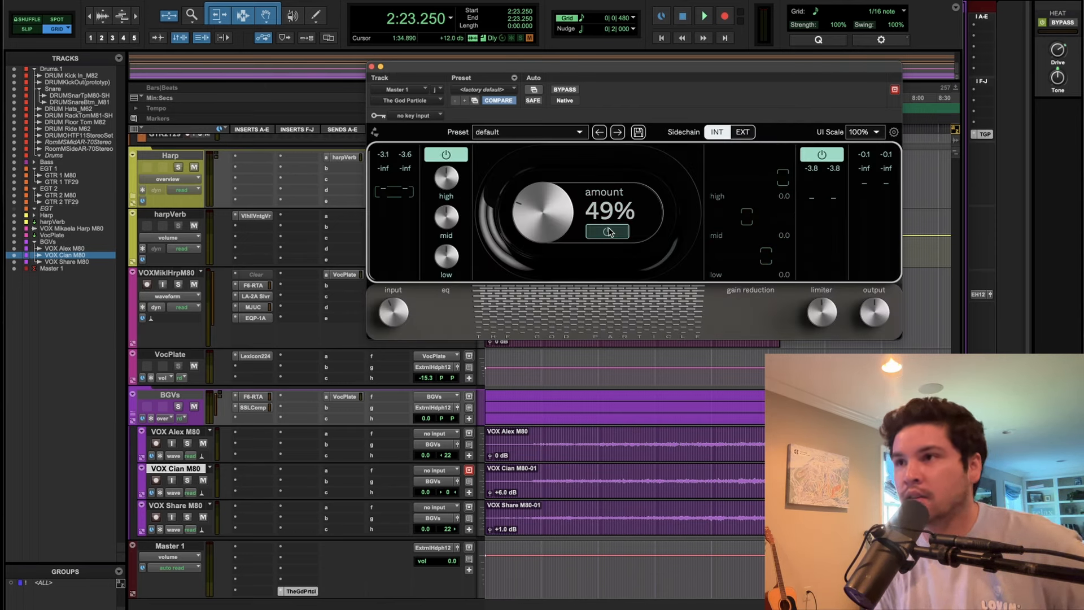
key(space)
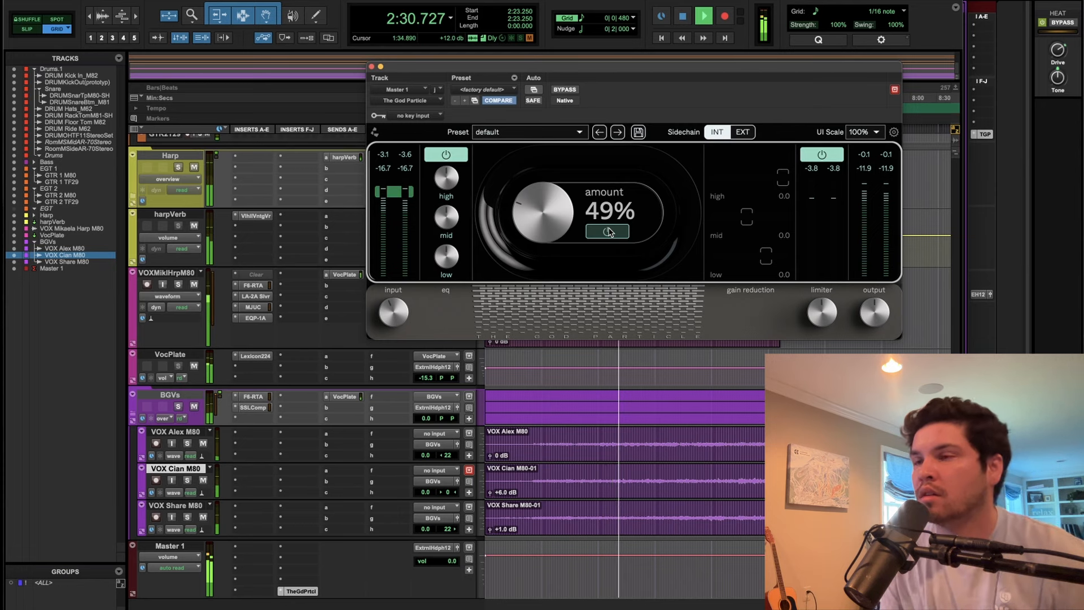
key(space)
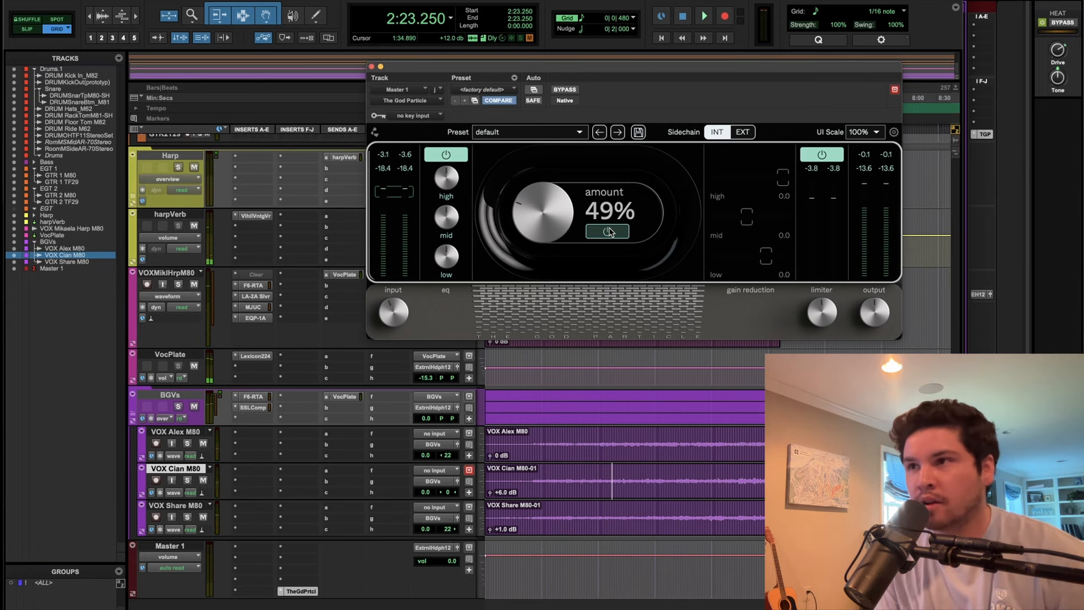
click(609, 231)
alt+click(559, 214)
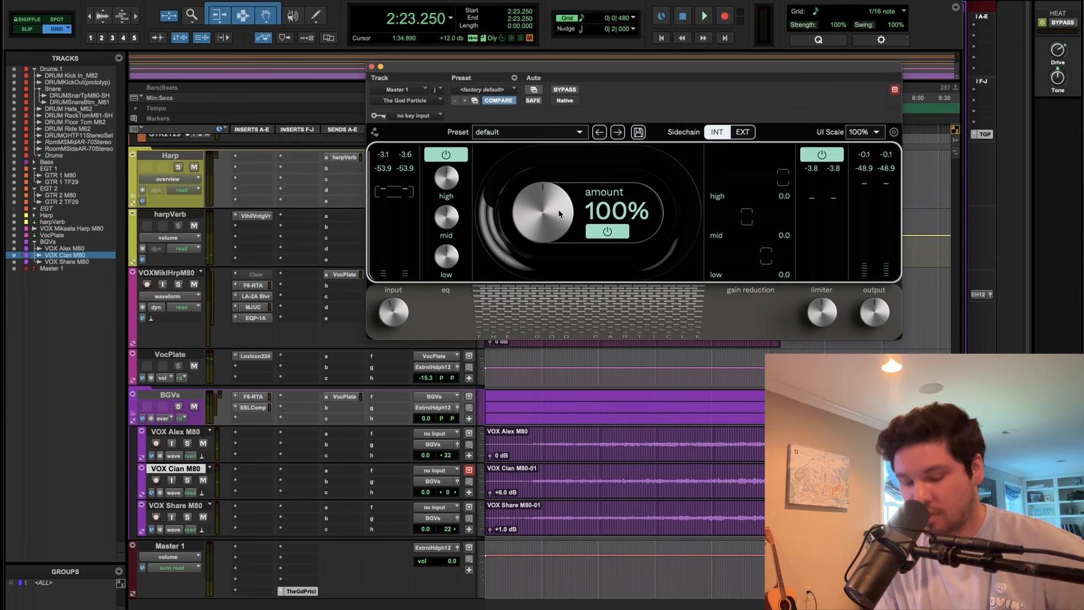
key(space)
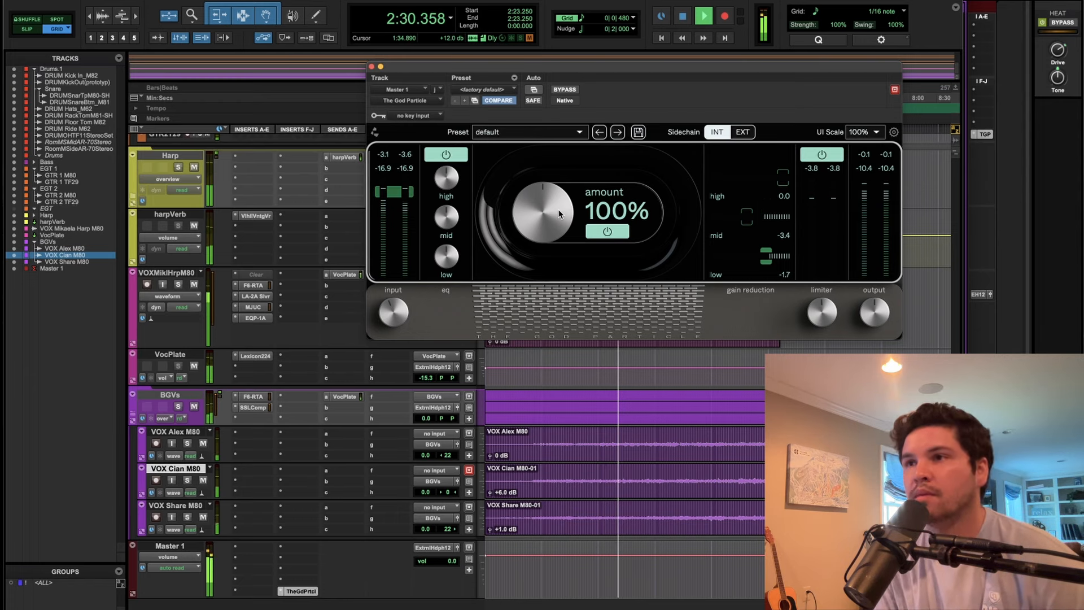
key(space)
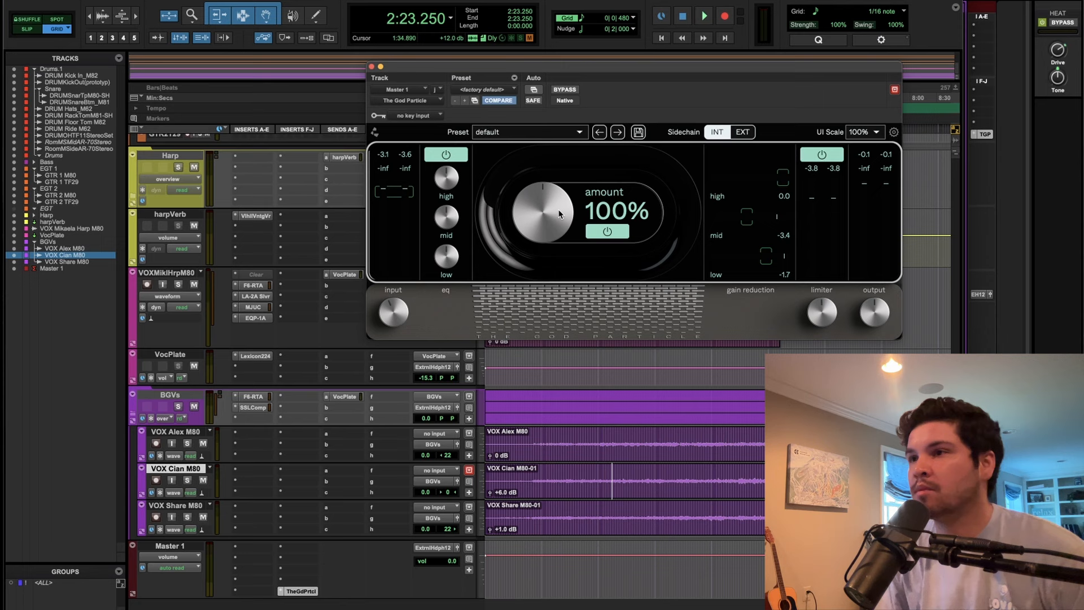
Set The God Particle's amount to 49%, compare it bypassed and active during playback, and close its window.
drag(558, 209, 561, 253)
key(space)
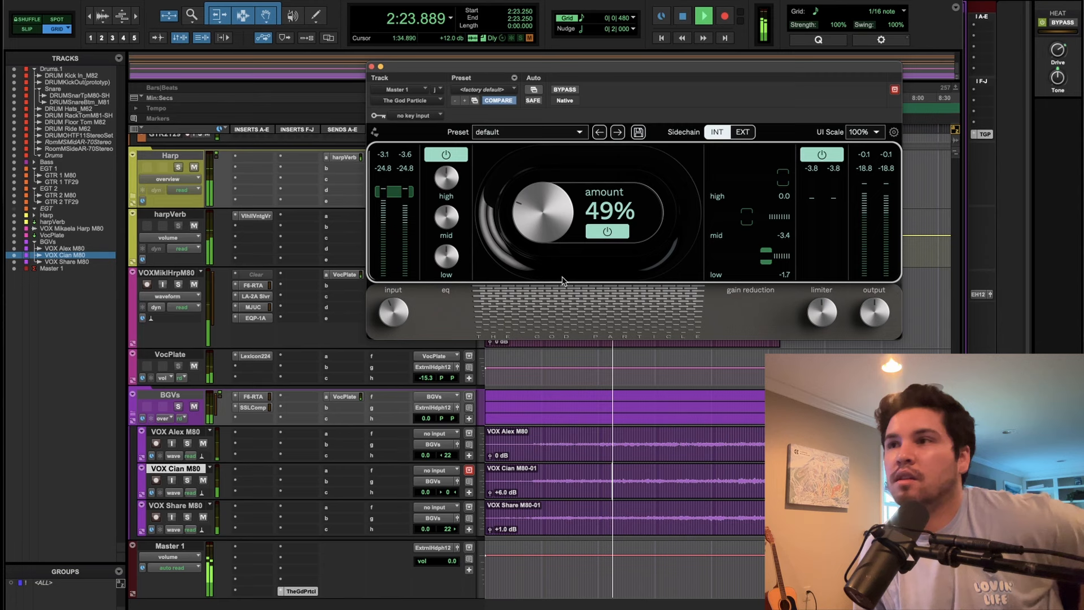
click(564, 90)
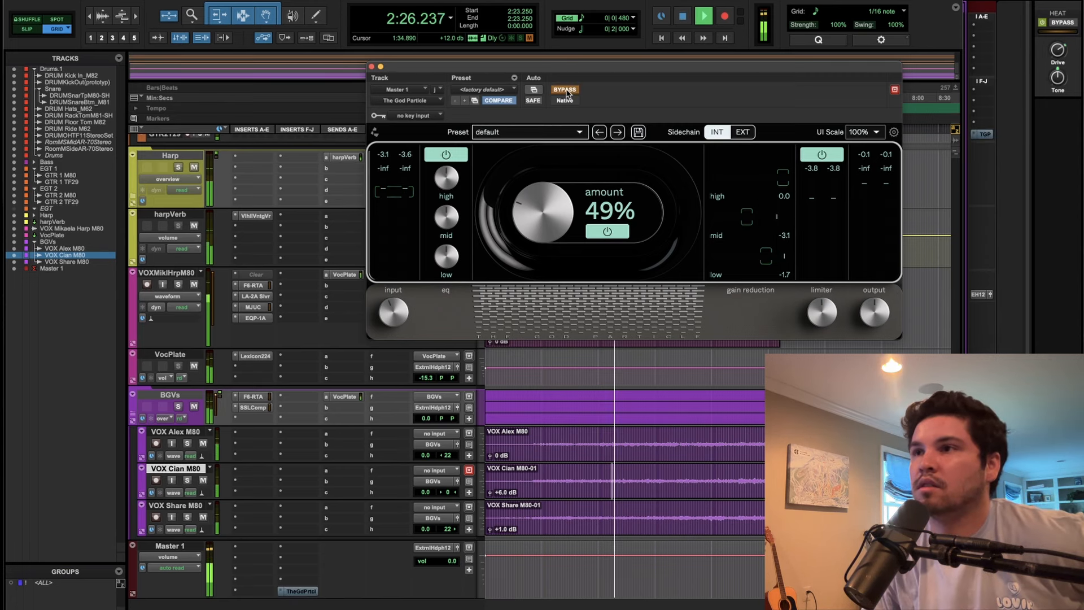
click(564, 90)
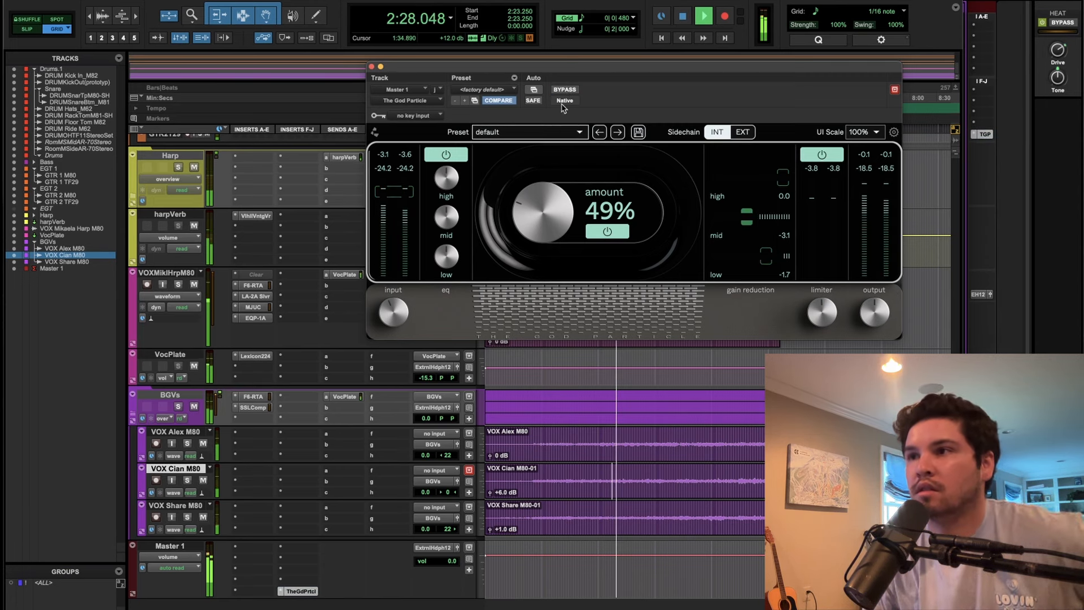
click(372, 66)
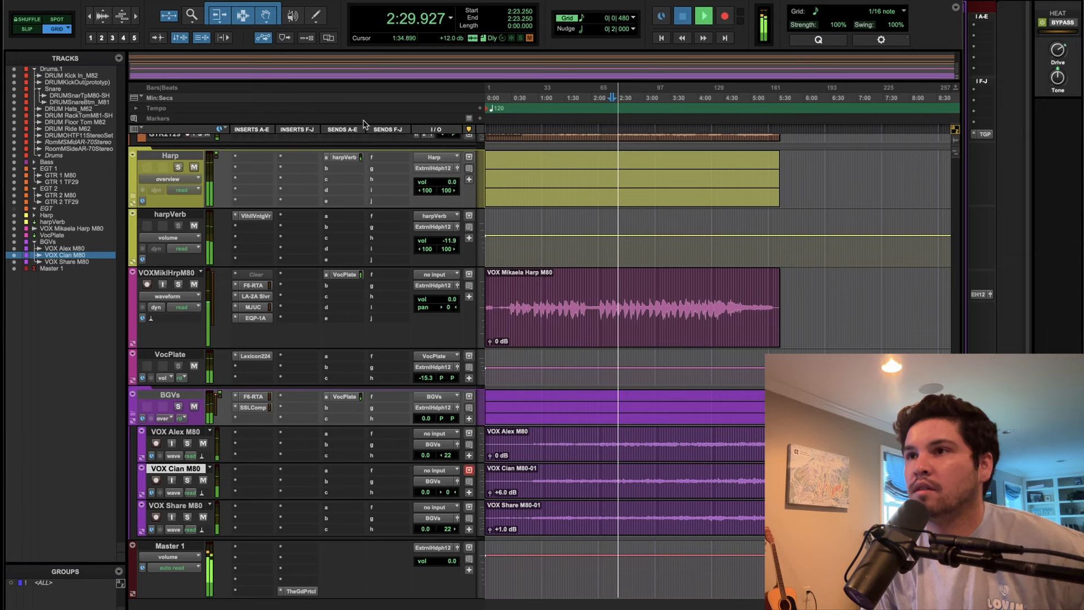
key(space)
Check the harpVerb reverb, move VocPlate's Lexicon 224 to insert slot b and insert F6-RTA (stereo) in slot a.
scroll(378, 395, up, 3)
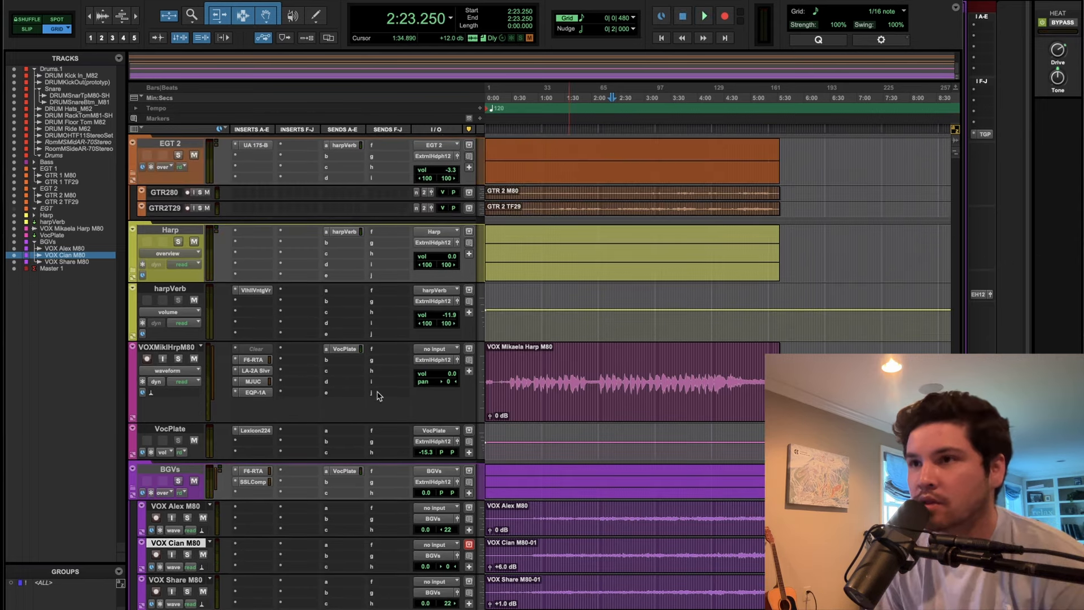
click(256, 291)
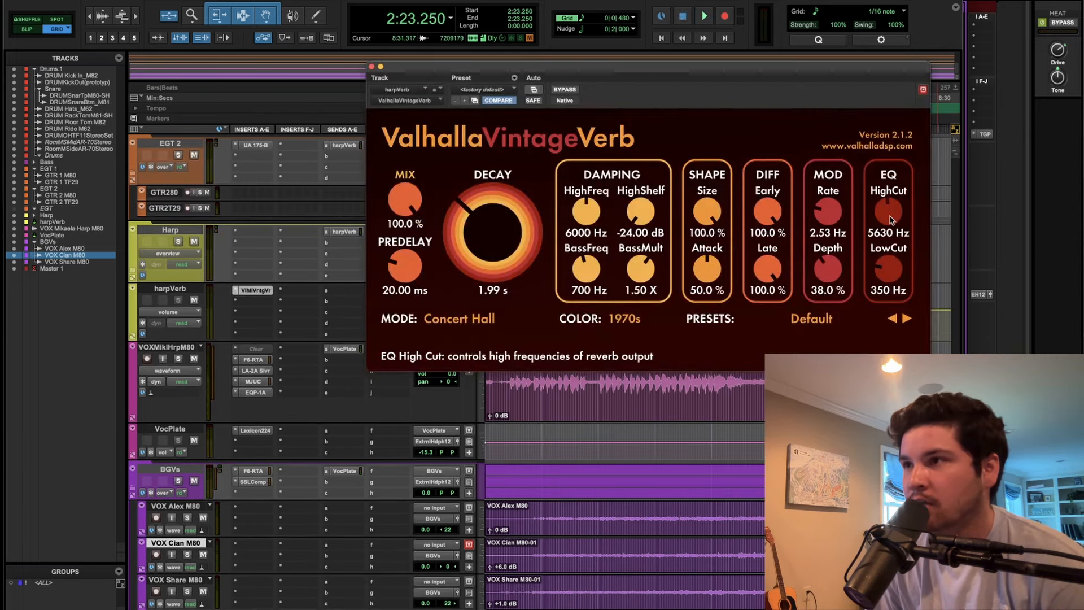
click(260, 431)
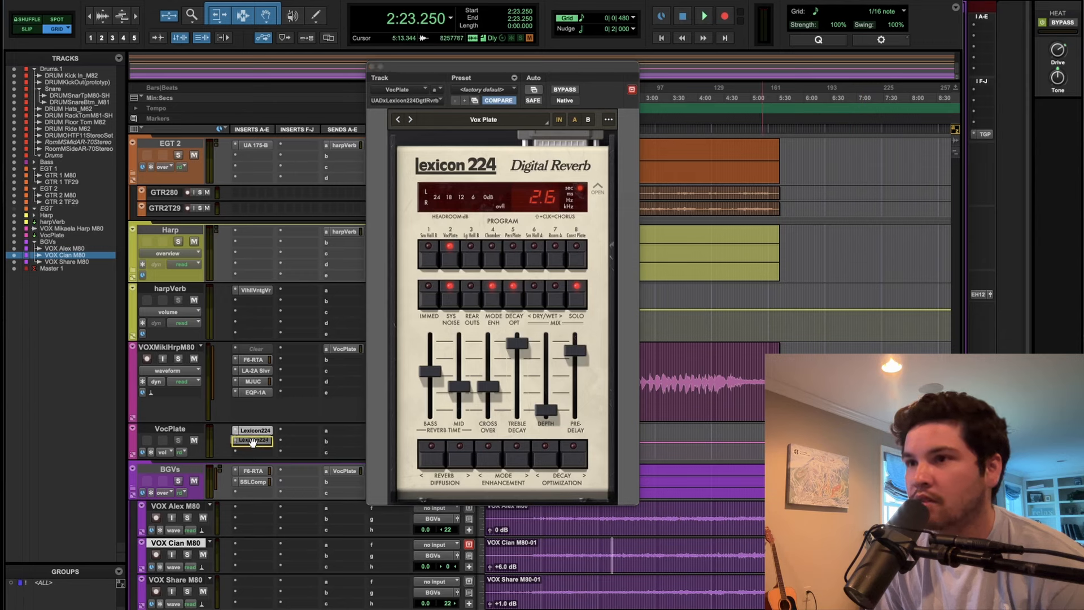
drag(256, 430, 254, 442)
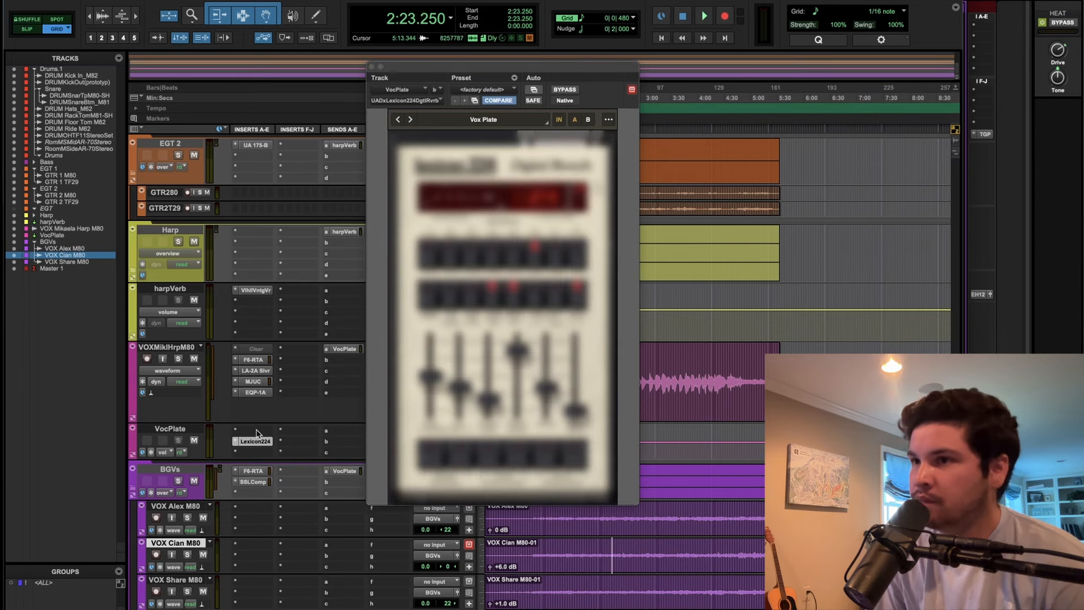
click(257, 431)
click(273, 412)
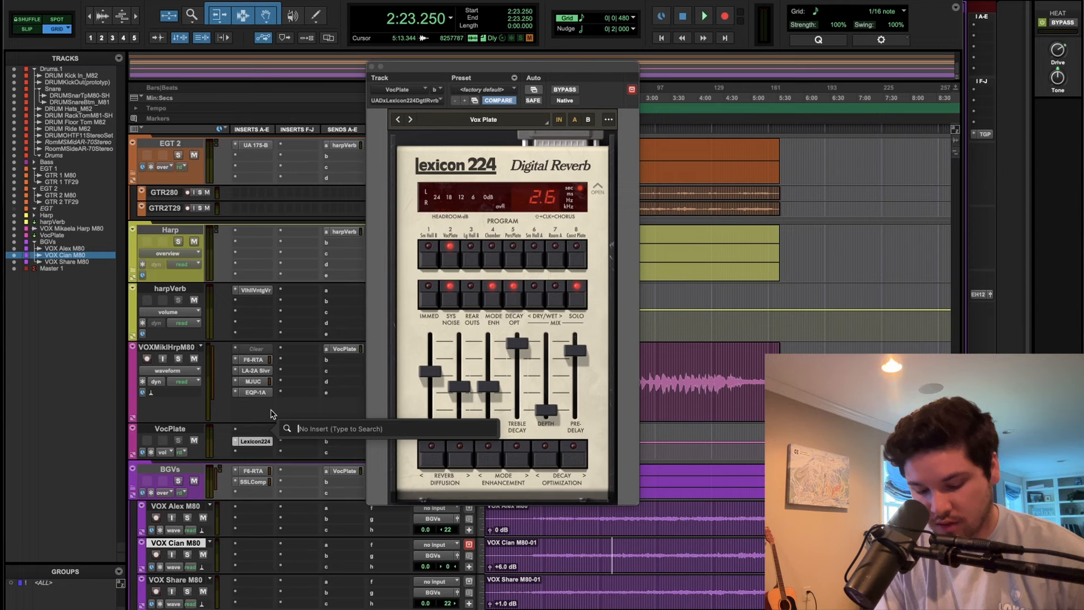
text(f6)
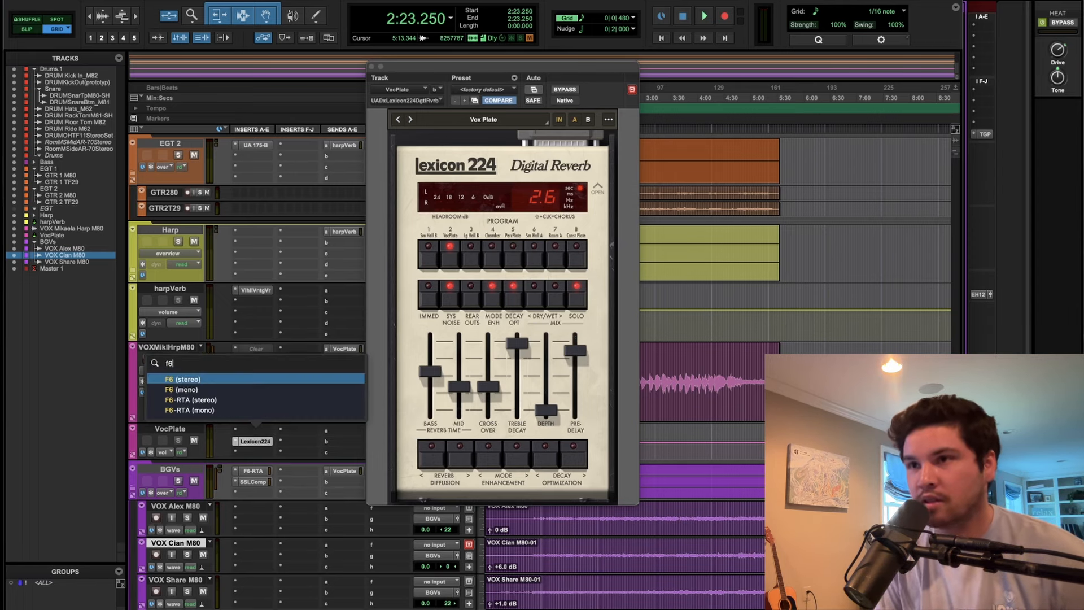
click(266, 400)
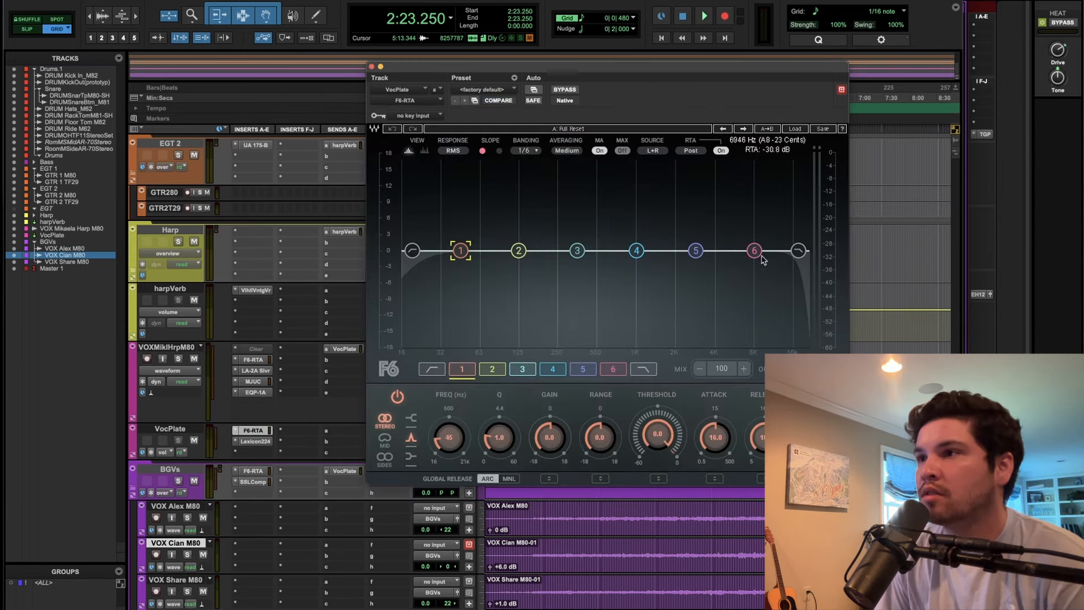
Set the F6-RTA high-cut filter on VocPlate to 6699 Hz at 6 dB/Oct and close its window during playback.
drag(798, 250, 742, 250)
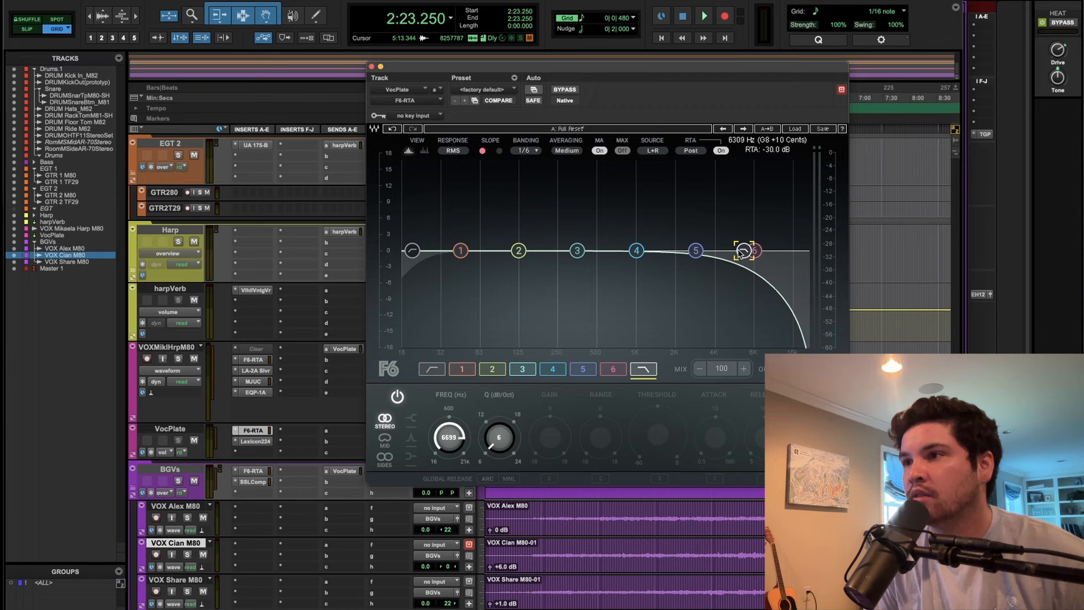
key(space)
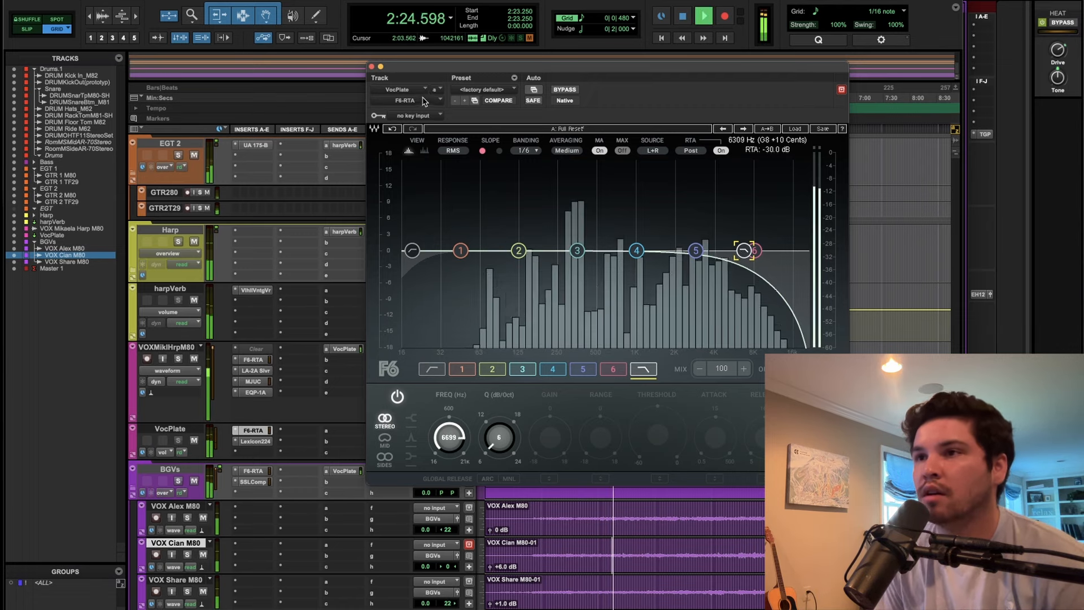
click(372, 67)
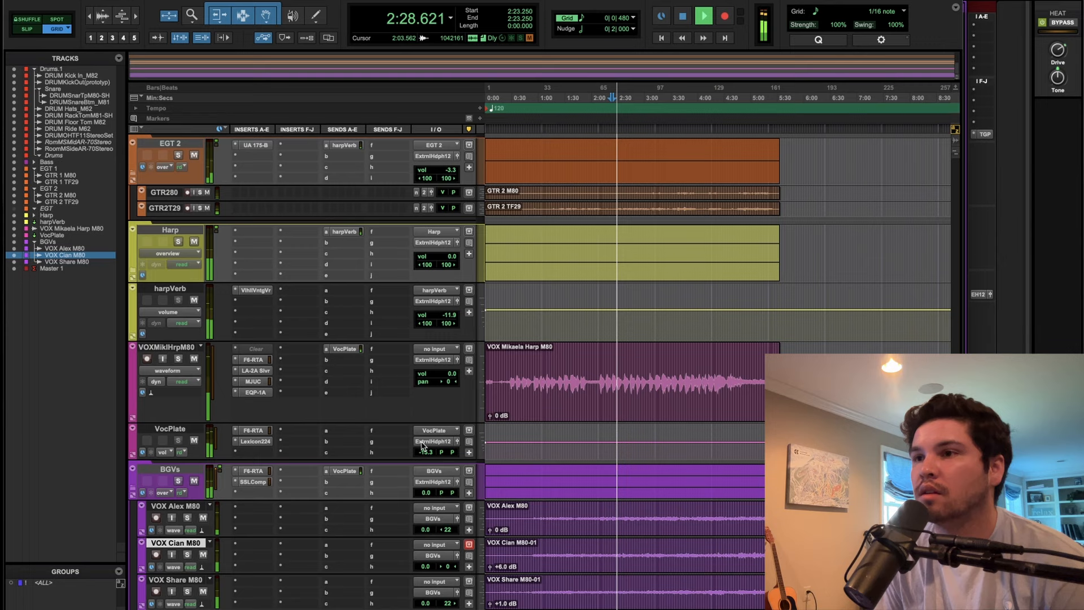
Listen to the mix while looking over the vocal, harp, guitar, bass and drum tracks.
scroll(365, 448, down, 3)
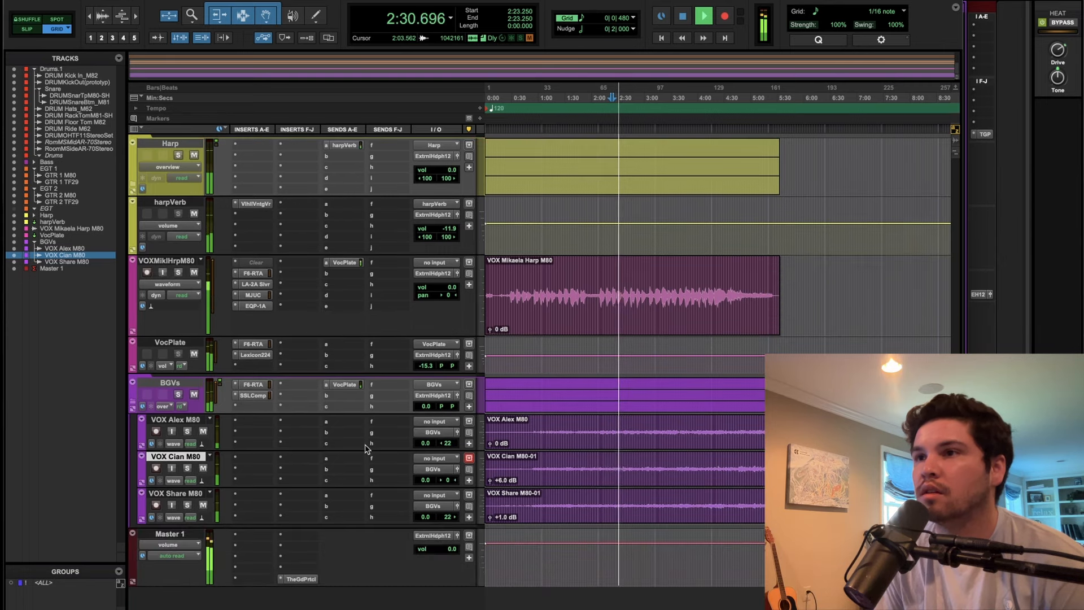
scroll(365, 449, up, 4)
scroll(365, 449, up, 2)
scroll(365, 449, up, 2)
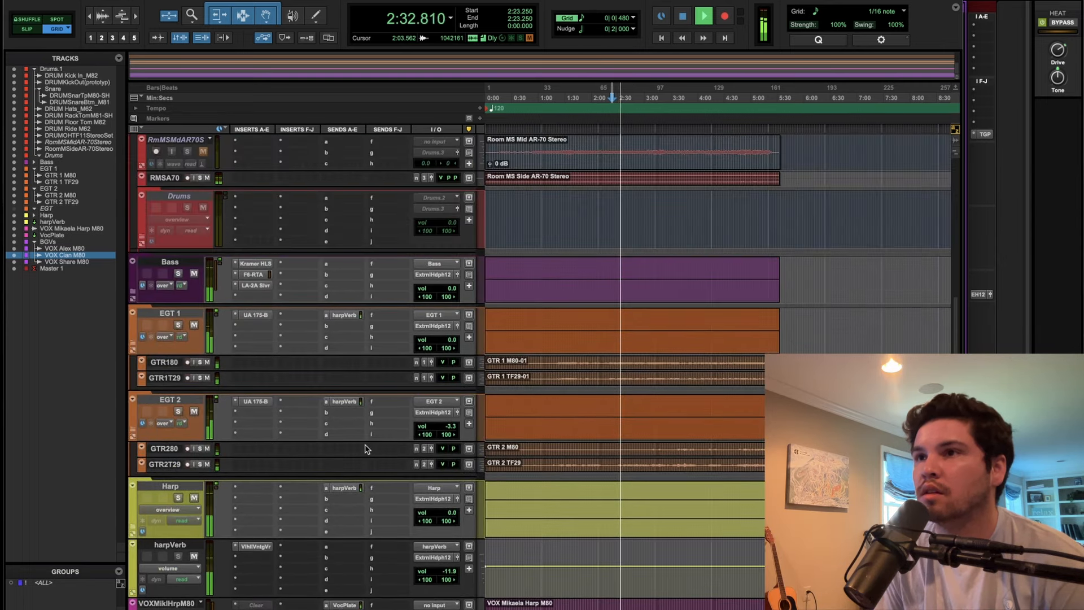
scroll(365, 449, up, 2)
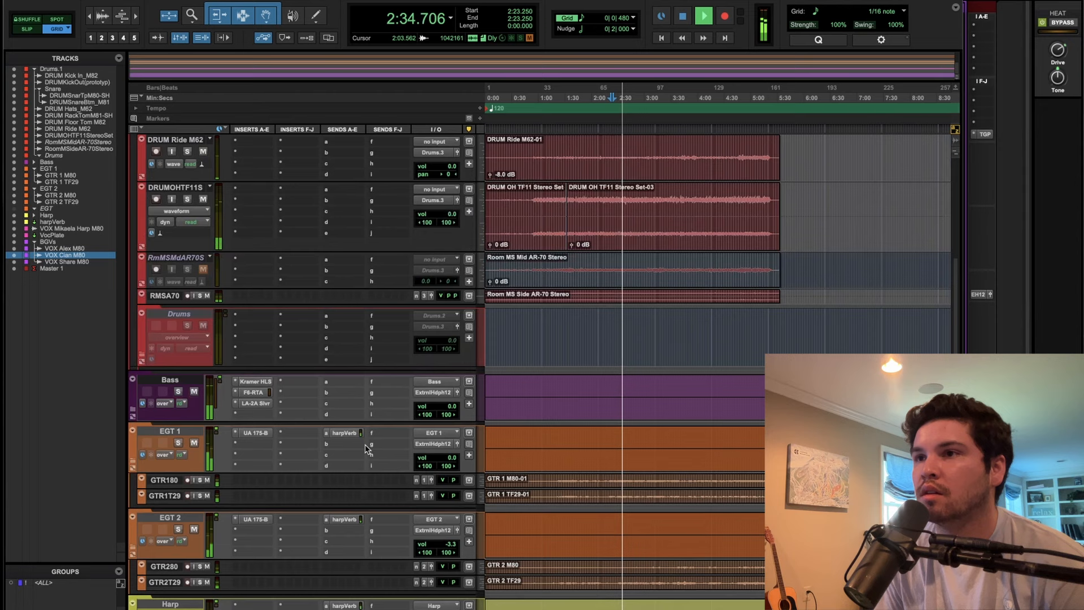
scroll(365, 448, up, 2)
scroll(366, 449, down, 2)
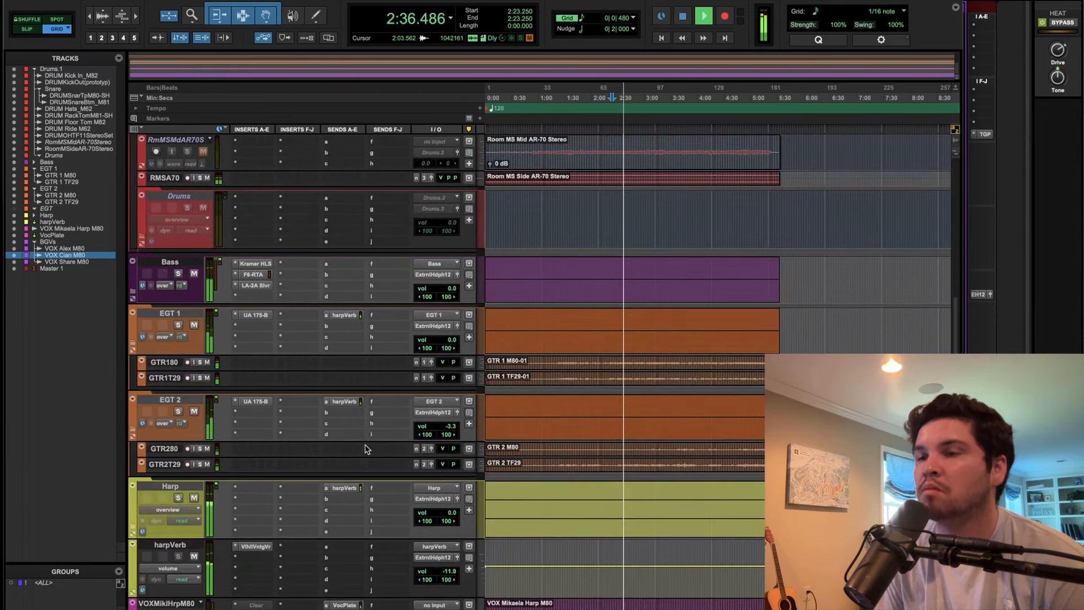
scroll(365, 448, down, 4)
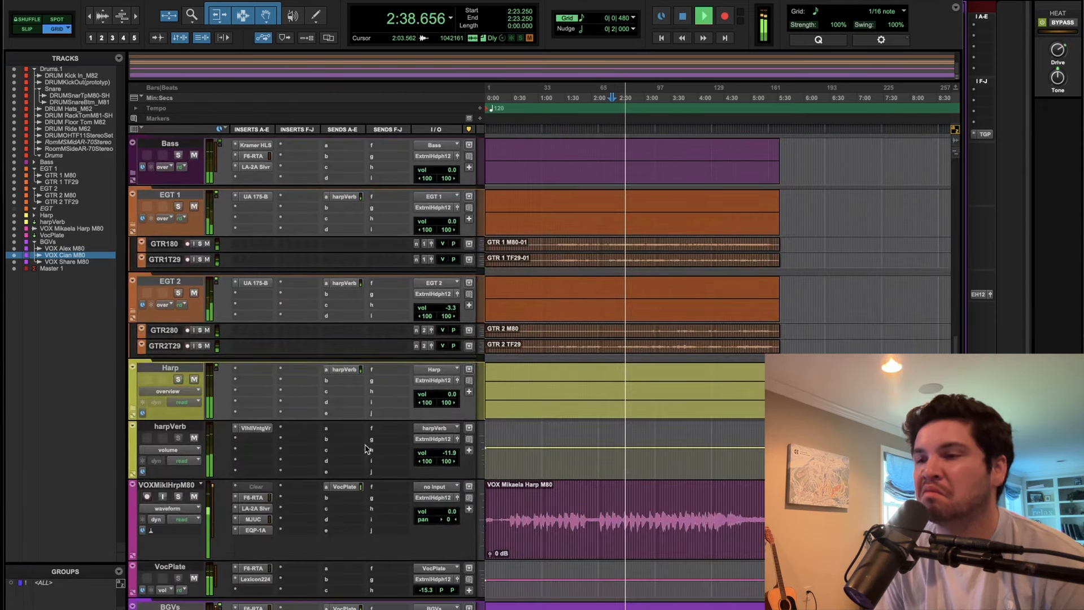
scroll(365, 449, down, 4)
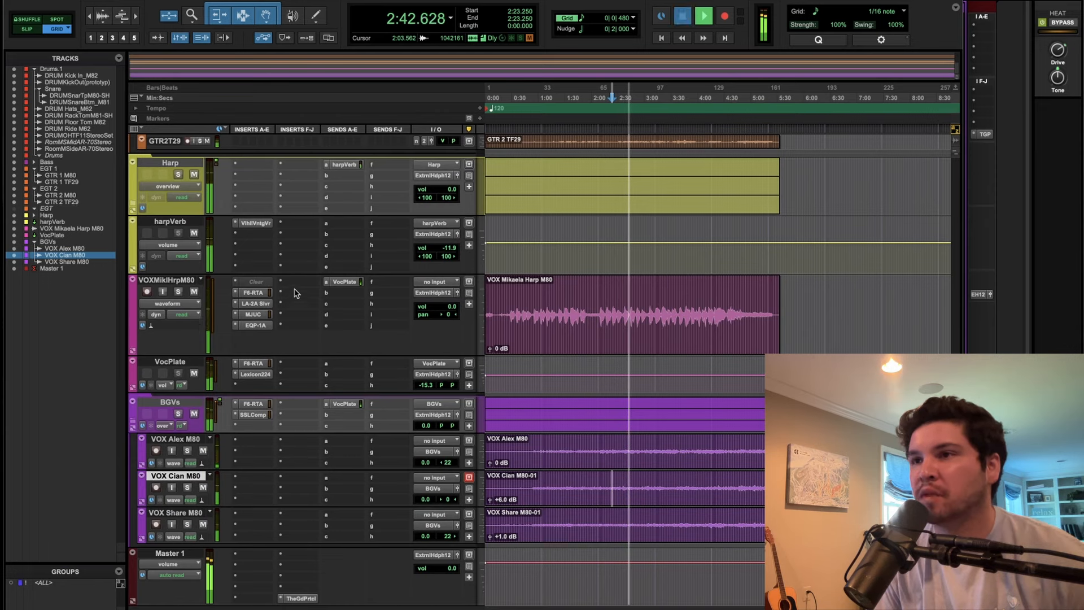
Stop playback, insert soothe2 (mono) in slot f of the lead vocal track beneath harpVerb and restart playback.
key(space)
click(298, 243)
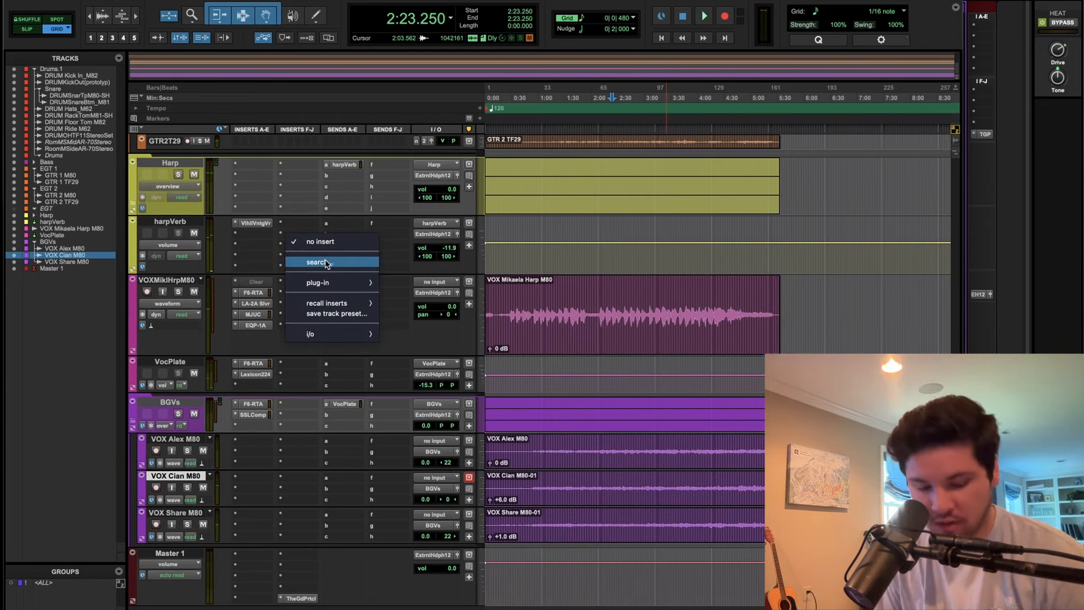
click(322, 262)
text(soothe)
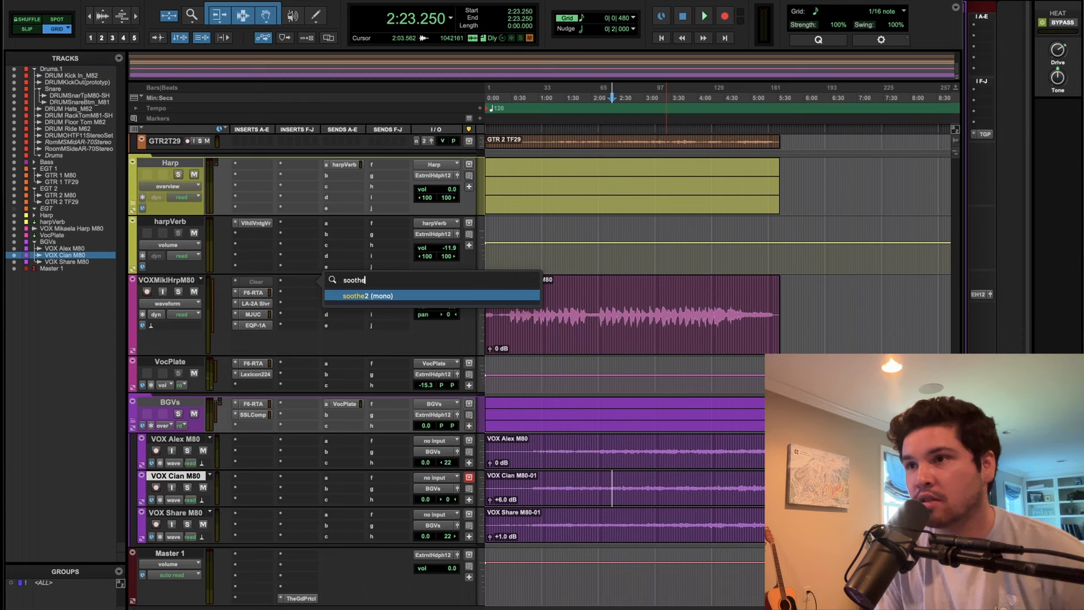
key(Return)
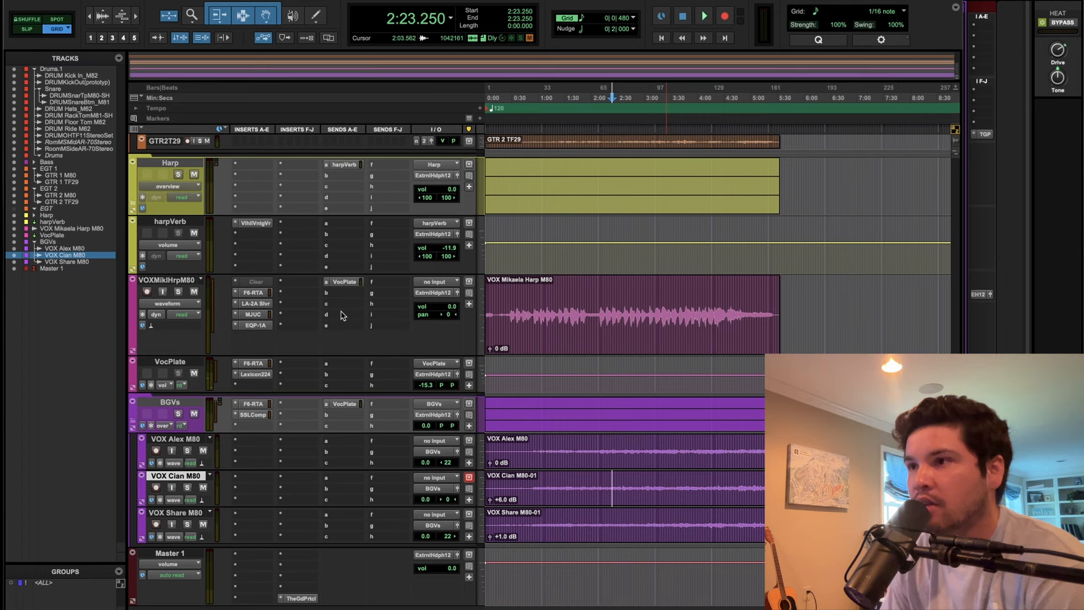
key(space)
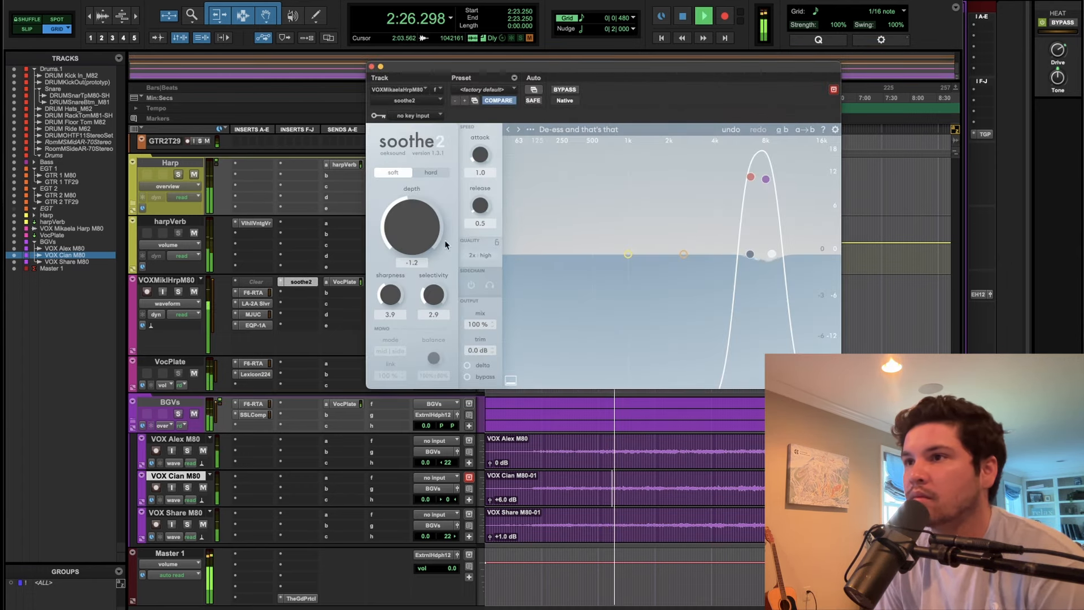
Set soothe2's depth to -0.1, sharpness to 4.7, high cut to 9k7 Hz and low cut to 5k6 Hz, and close its window.
drag(409, 232, 406, 272)
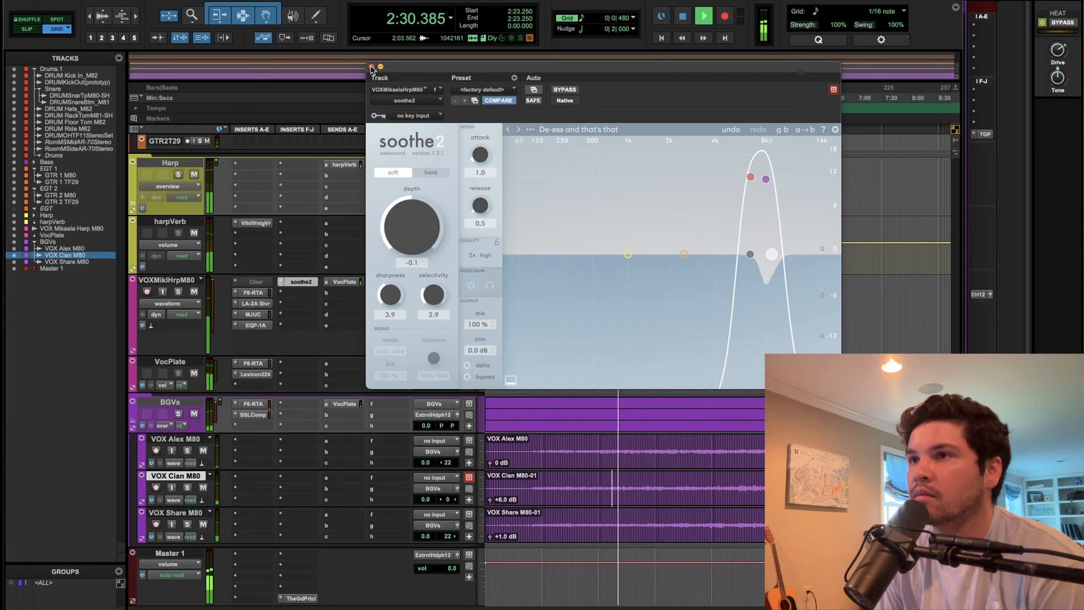
click(750, 254)
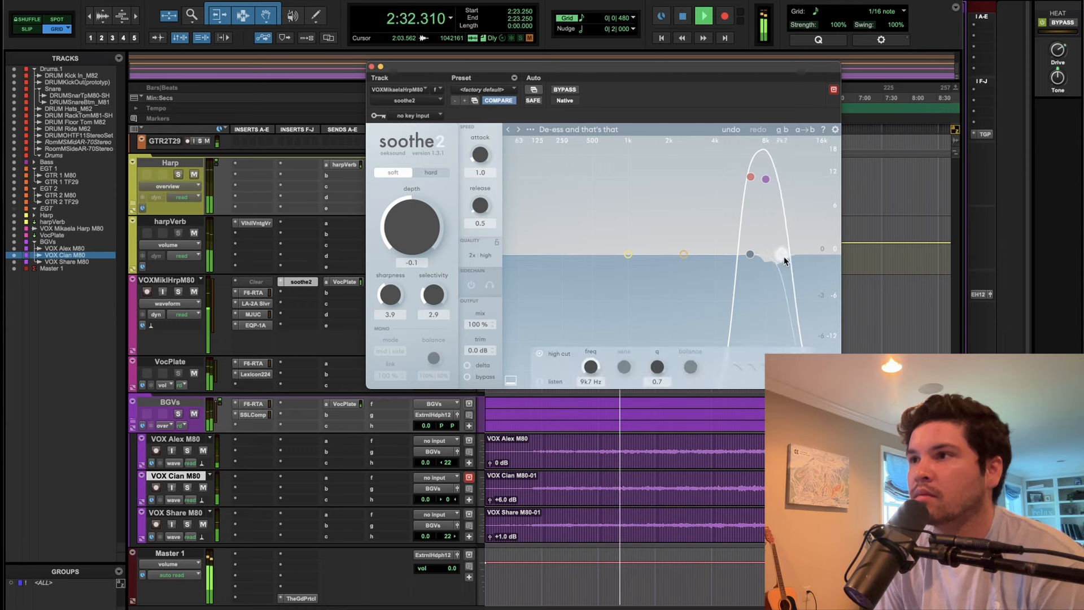
drag(746, 254, 738, 254)
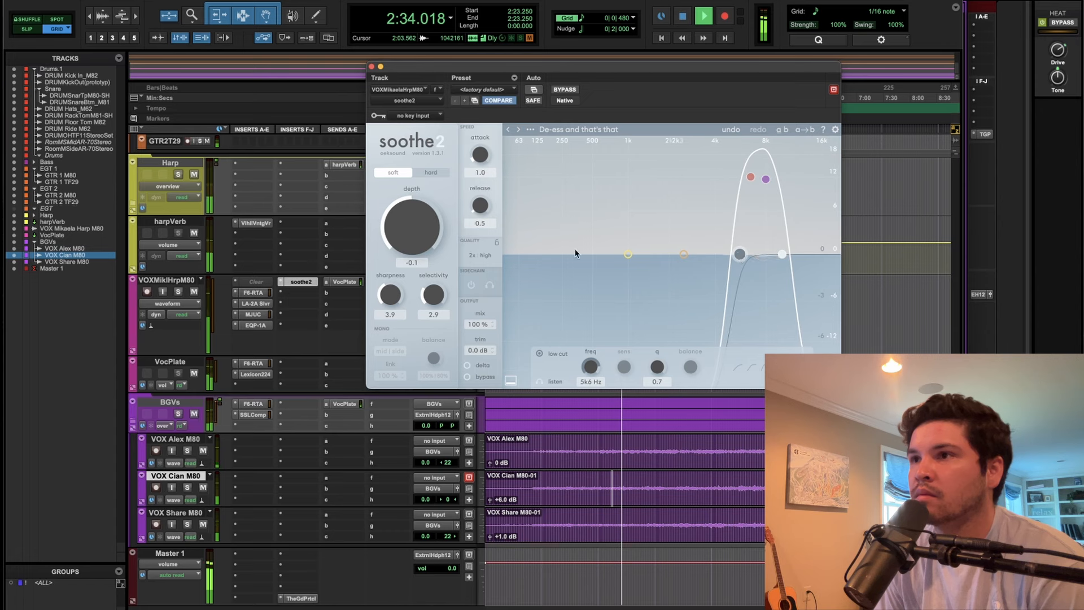
drag(389, 294, 393, 282)
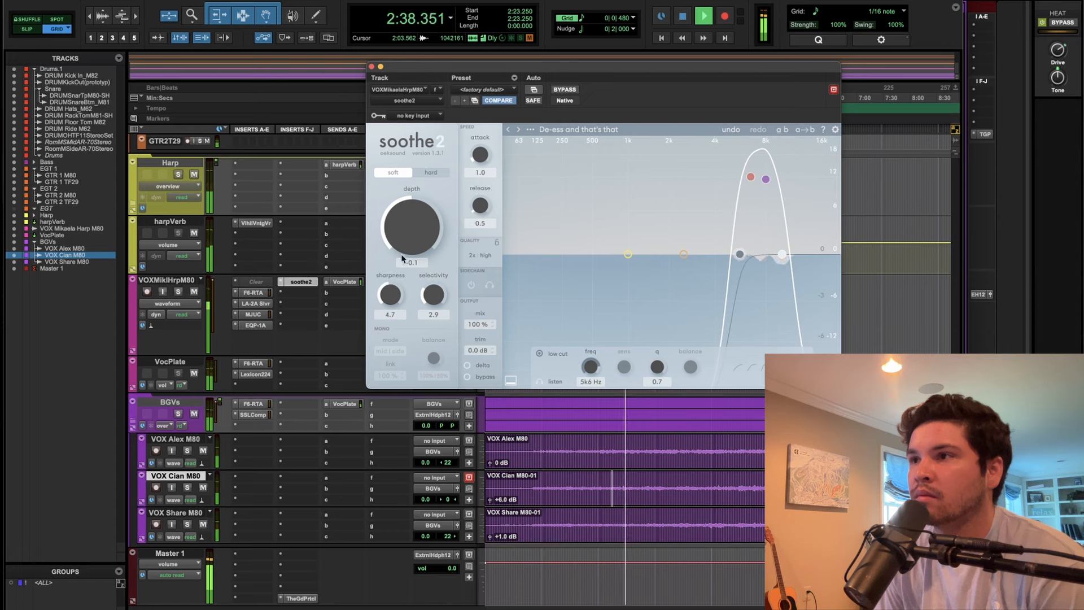
click(371, 68)
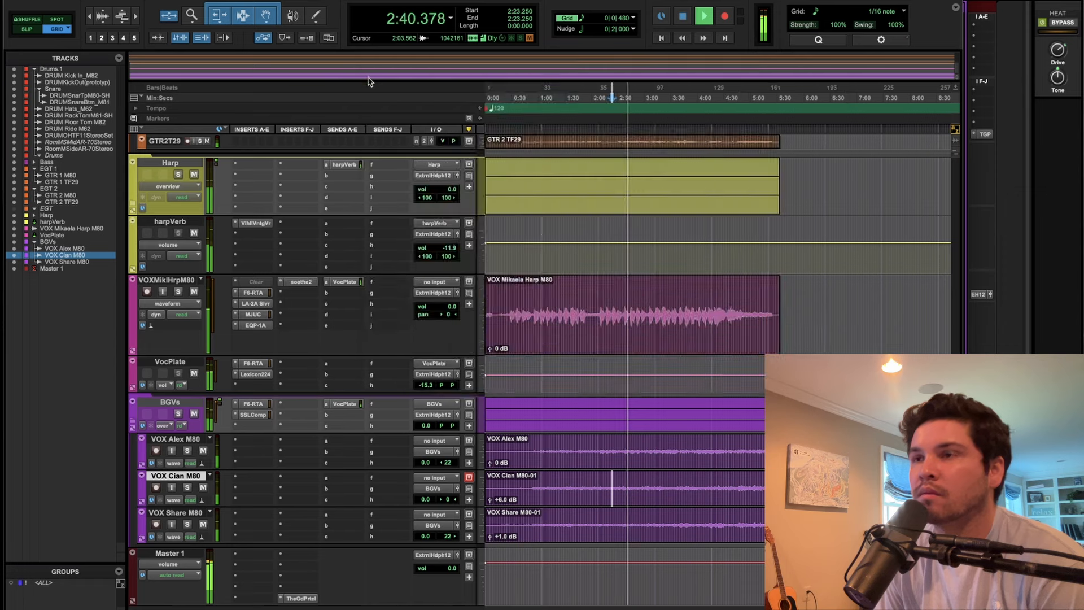
Fine-tune the UA 175-B compressor's output level on EGT 2 and EGT 1 during playback, and close its window.
scroll(317, 452, down, 1)
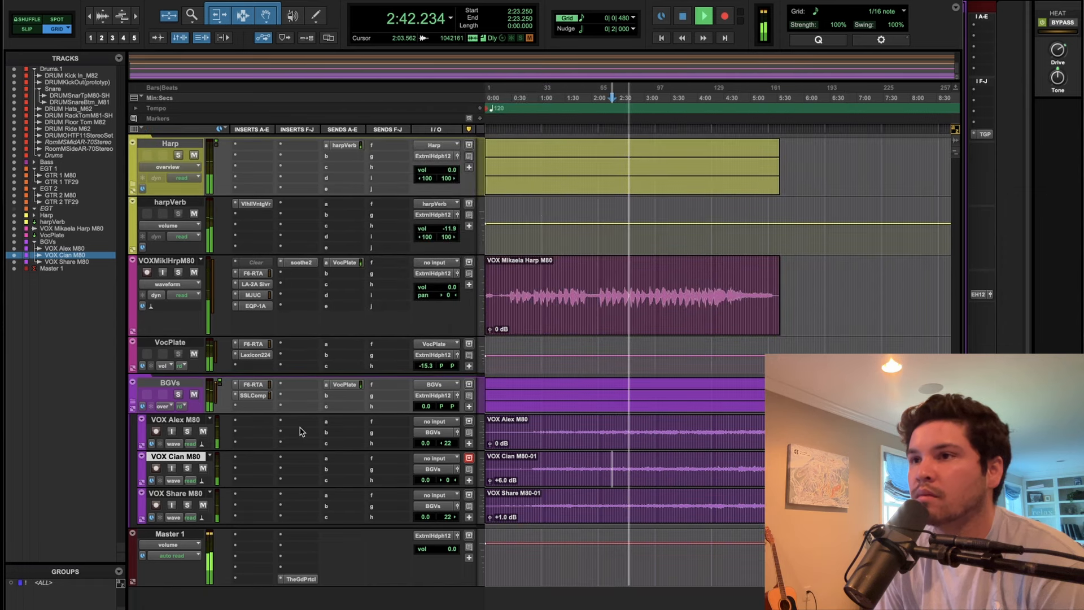
scroll(277, 429, up, 6)
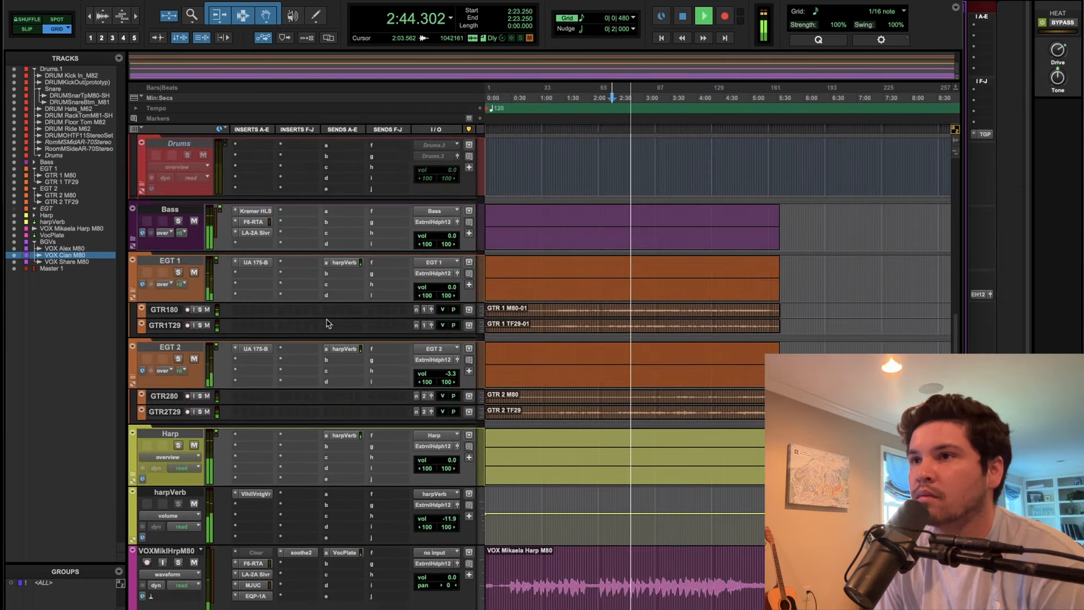
click(261, 353)
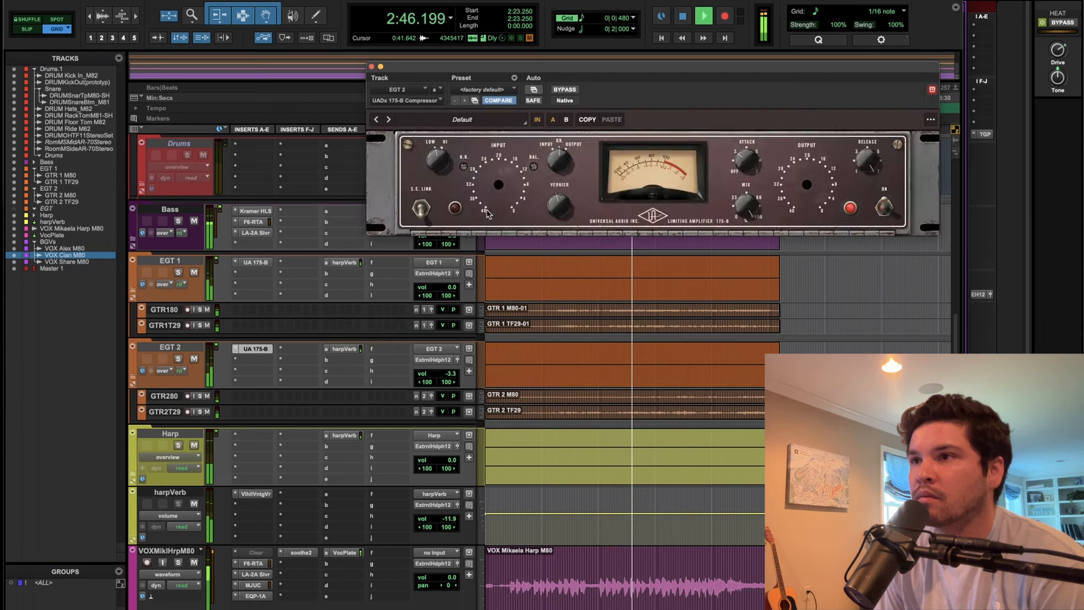
drag(803, 191, 804, 187)
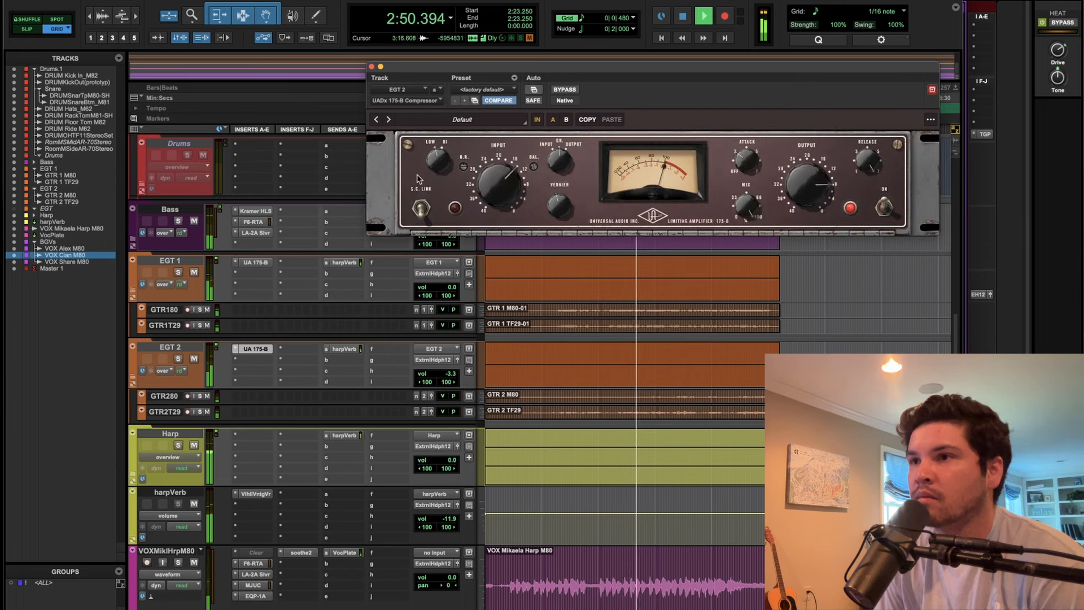
click(268, 264)
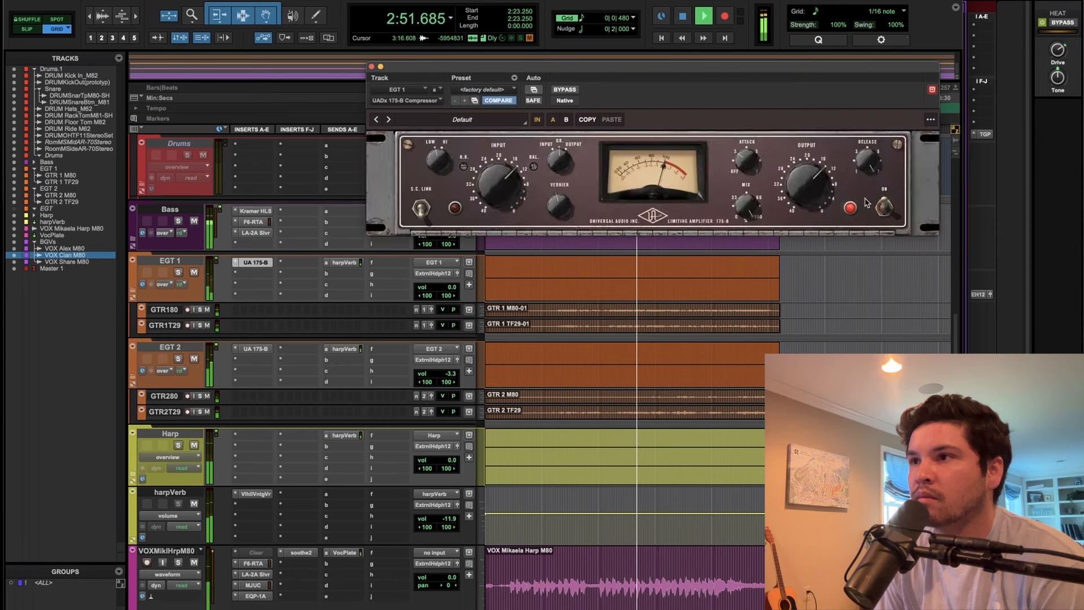
drag(805, 195, 806, 185)
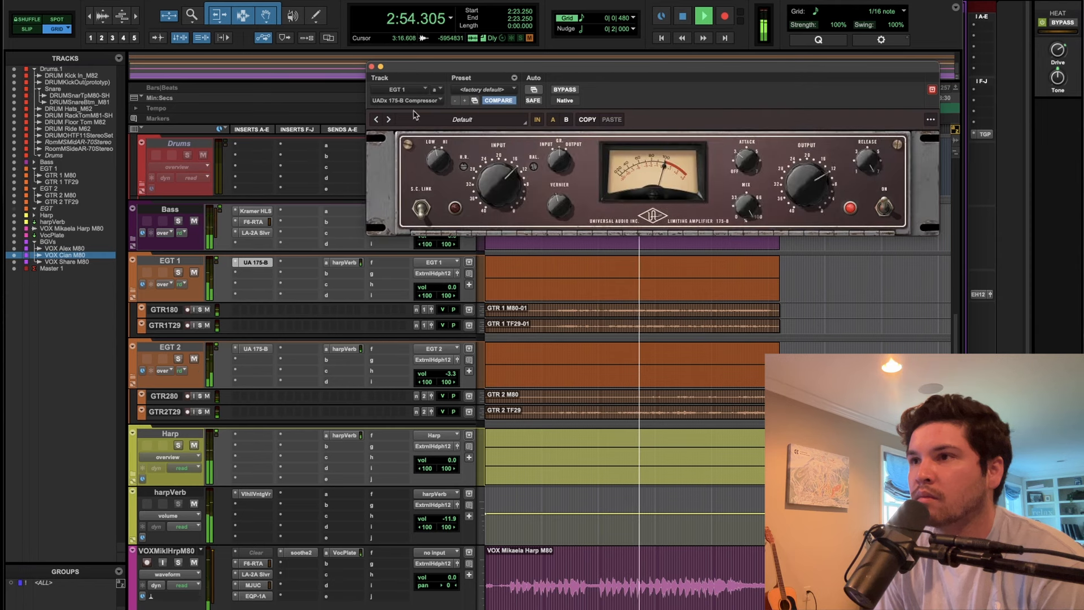
click(371, 67)
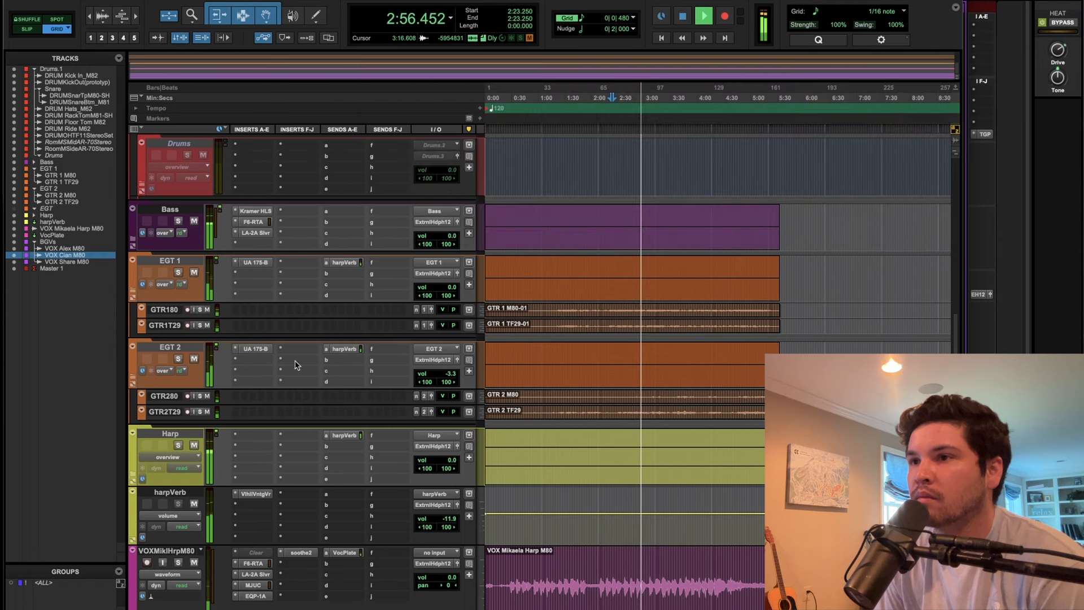
Insert the F6-RTA (stereo) equalizer in slot a of the Harp track.
click(272, 391)
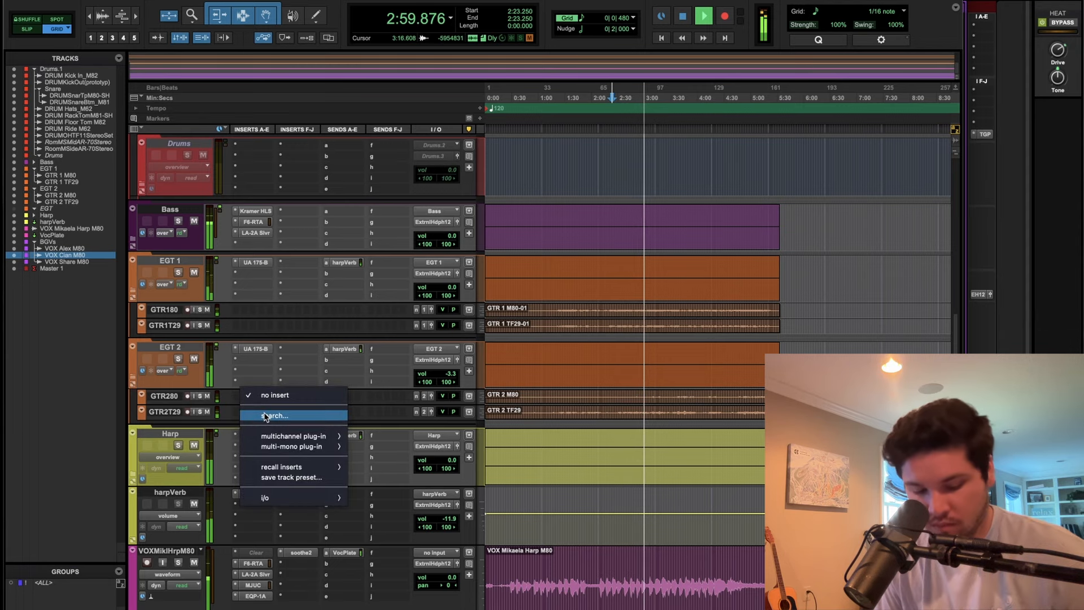
click(265, 416)
text(f6)
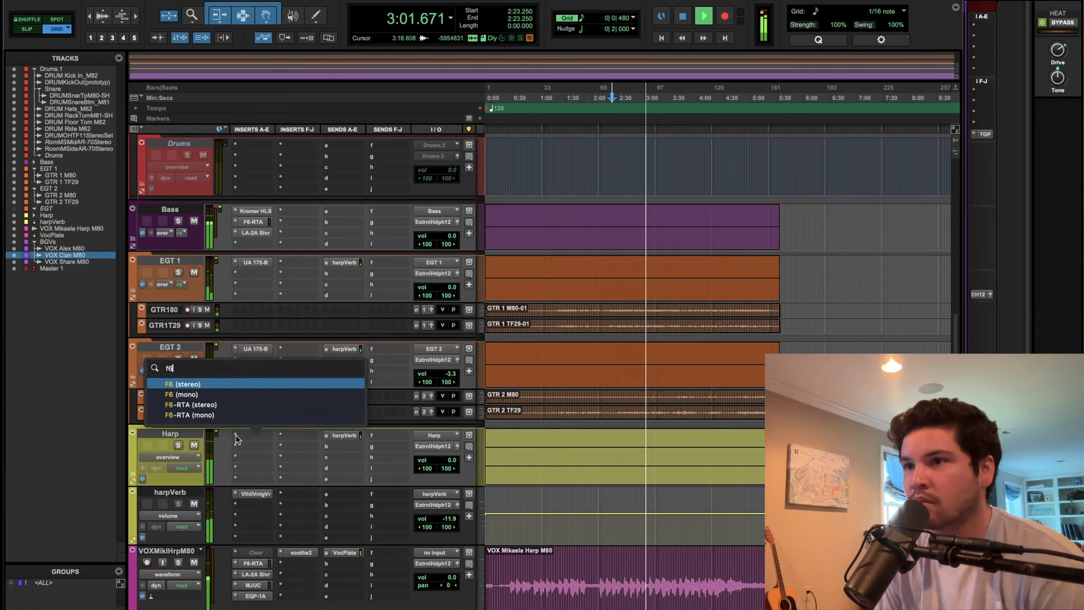
click(208, 405)
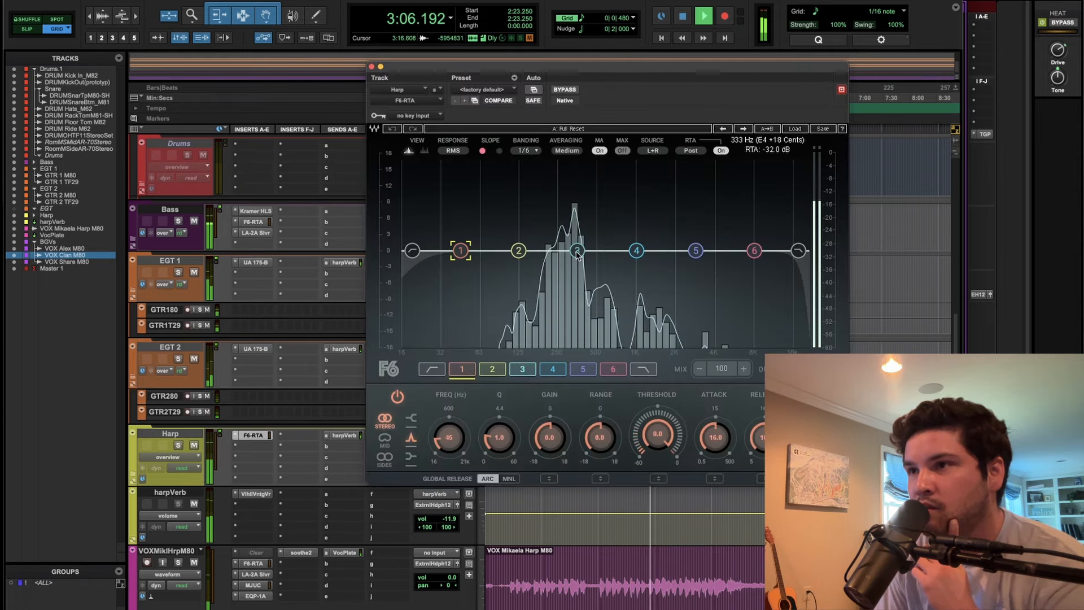
On the harp's F6-RTA, set band 3 to 315 Hz at -1.4 dB and band 6 to 2484 Hz, Q 0.4, +1.7 dB, and close it.
click(577, 253)
drag(577, 252, 571, 259)
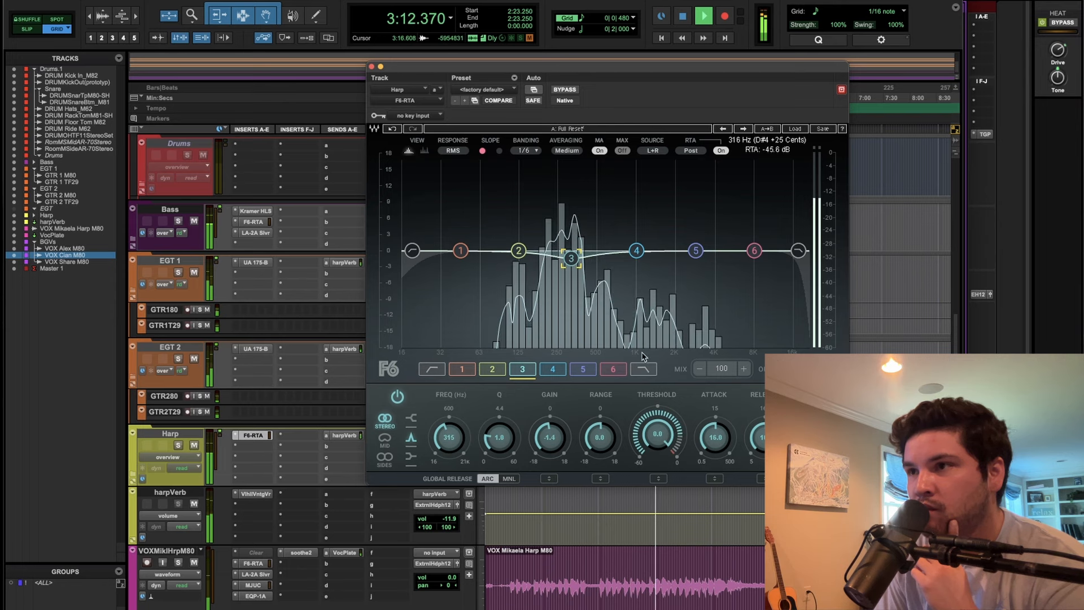
click(621, 367)
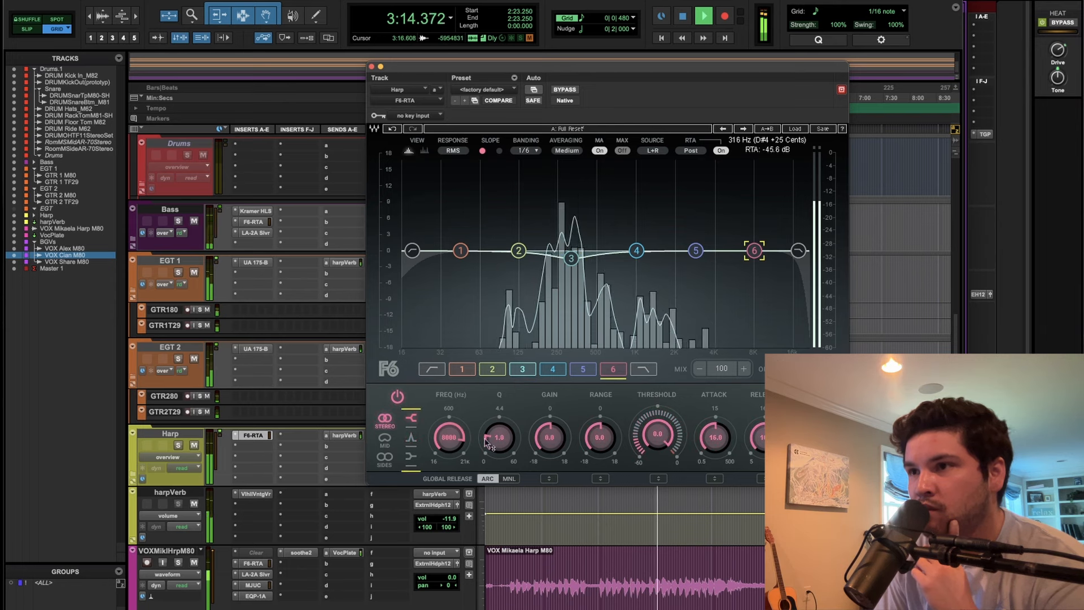
drag(549, 436, 449, 448)
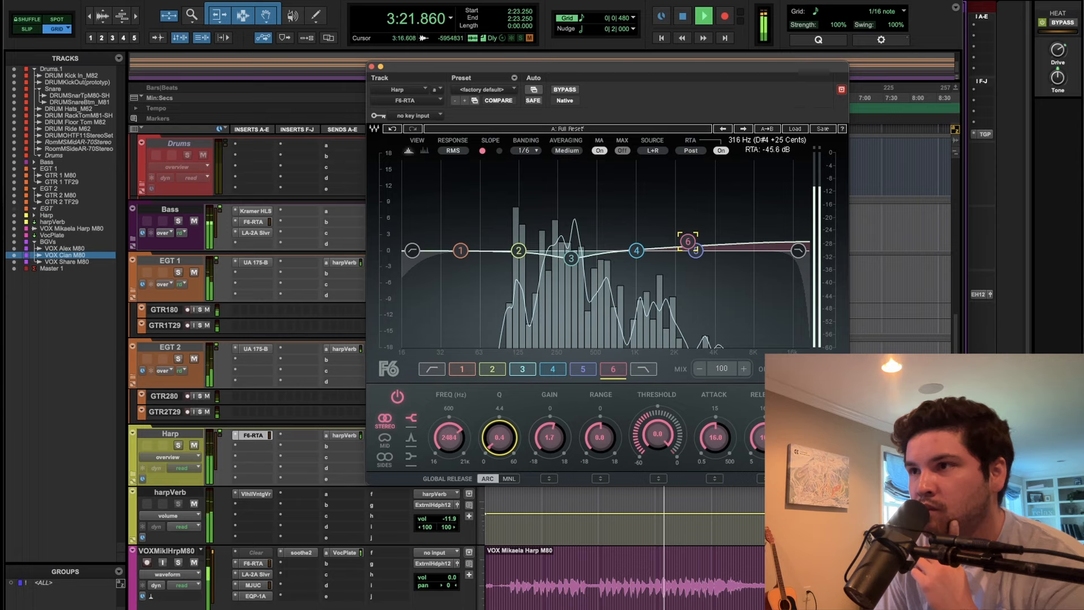
click(371, 66)
Listen through the mix, stop playback and open the plug-in search for insert slot a of Master 1.
scroll(333, 448, down, 10)
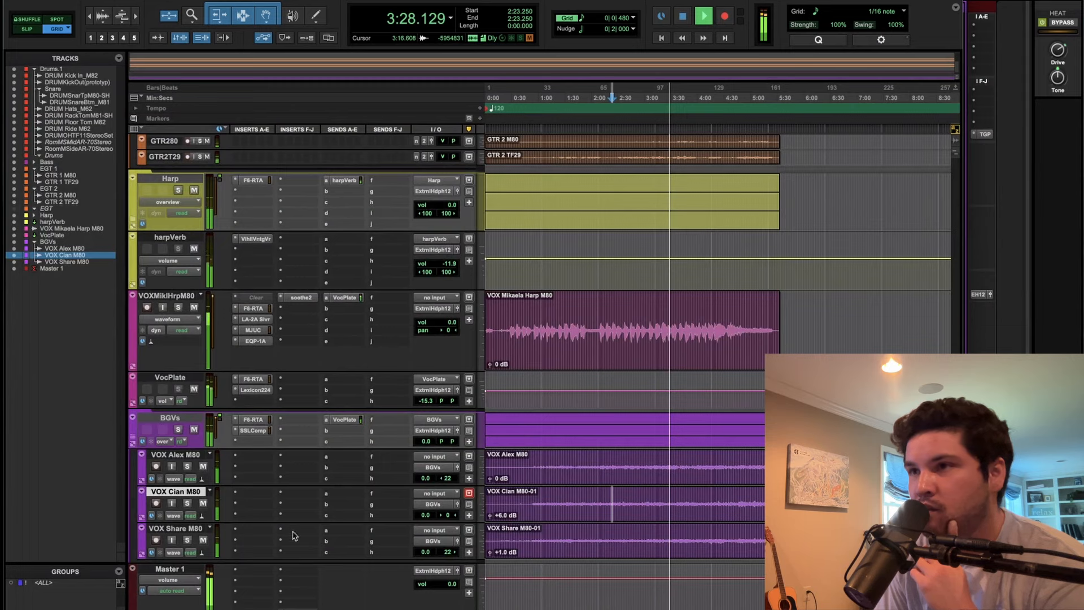
scroll(328, 373, up, 5)
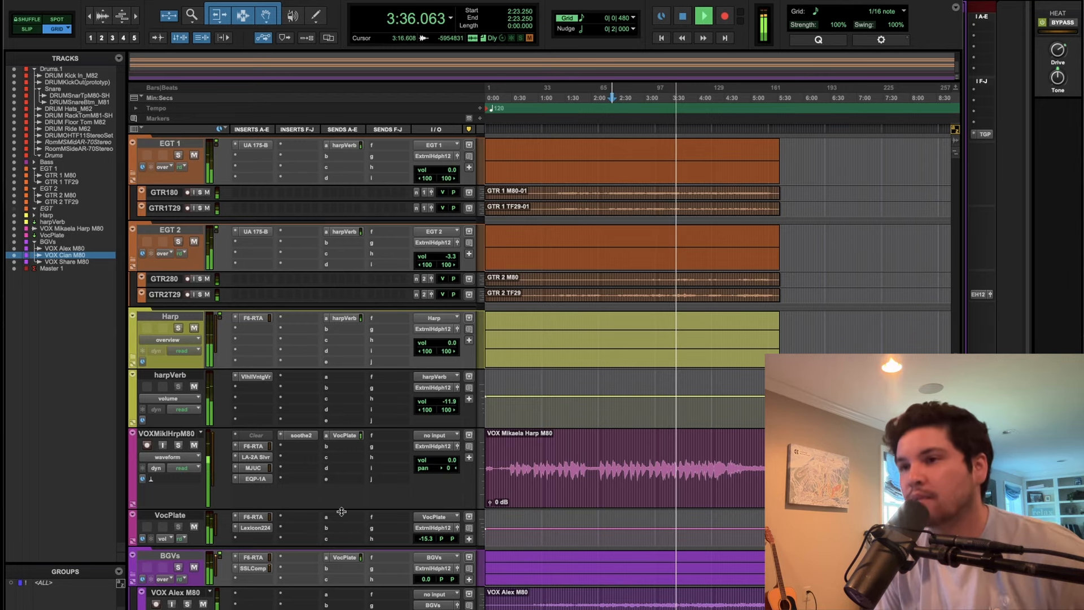
scroll(283, 599, down, 2)
scroll(283, 600, down, 6)
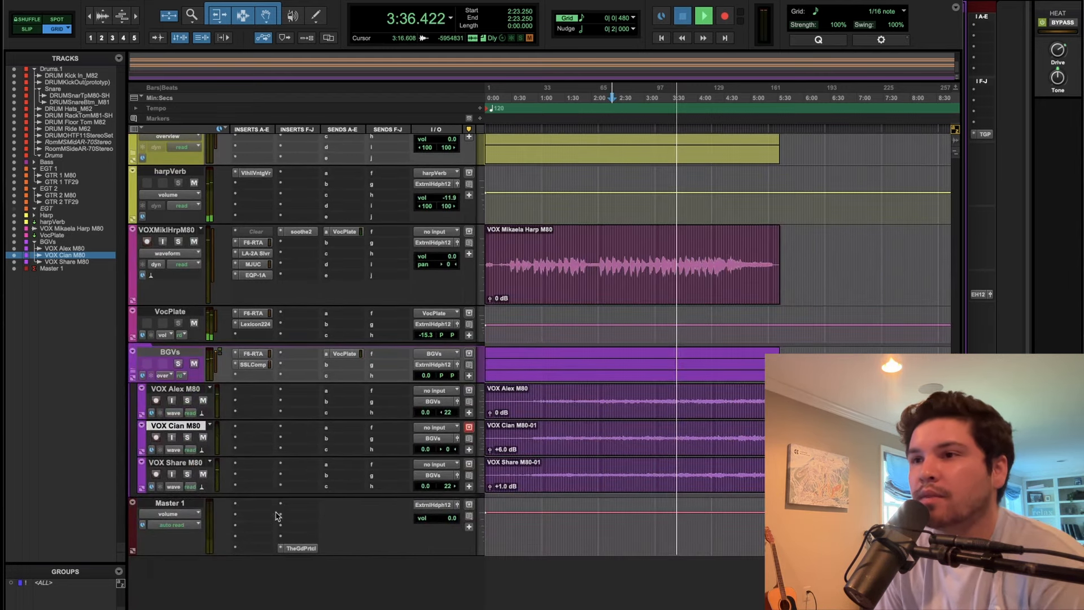
key(space)
click(255, 464)
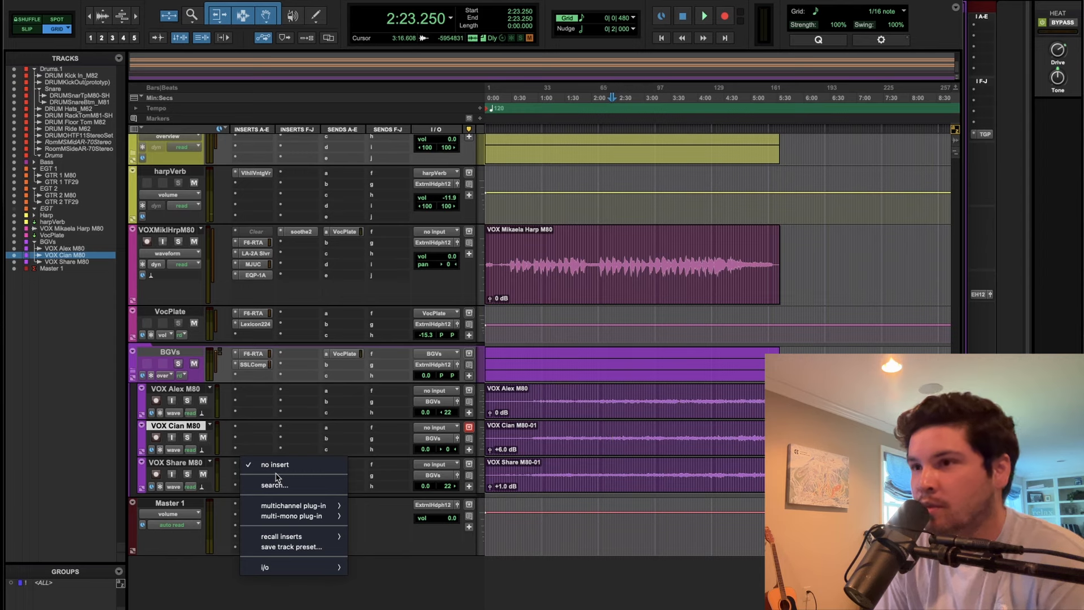
click(274, 485)
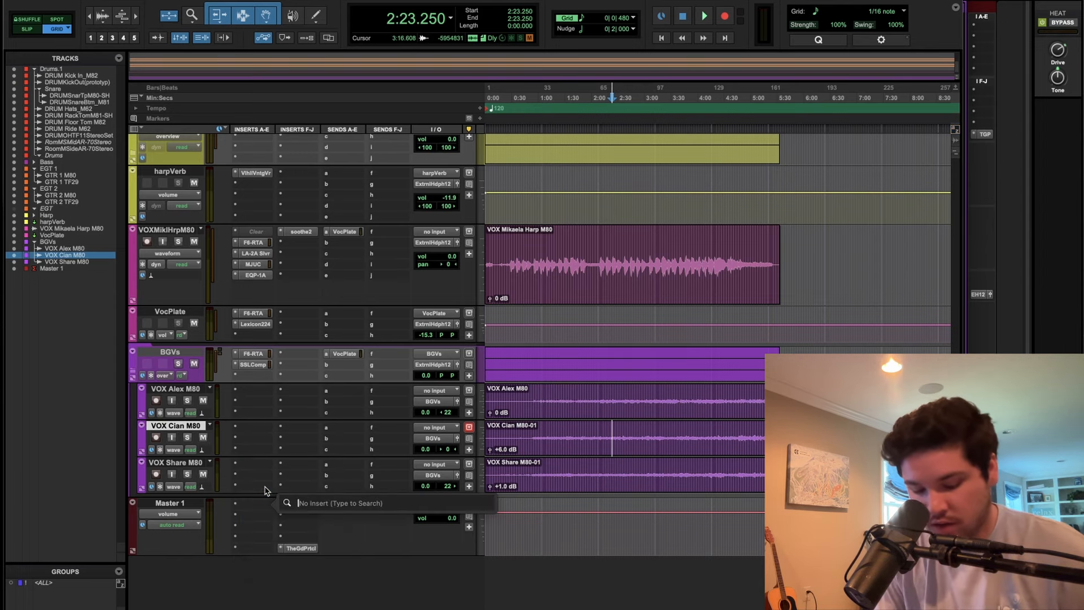
Insert MB MixHead in the first insert slot of Master 1 and set its drive to 2.9 during playback.
text(mb nmixhead)
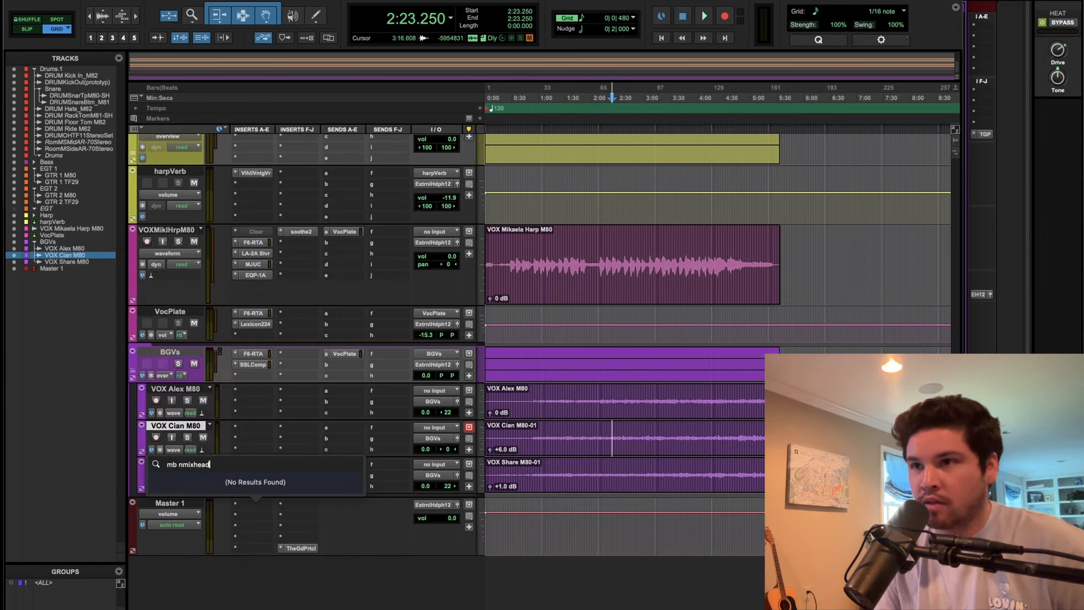
key(Return)
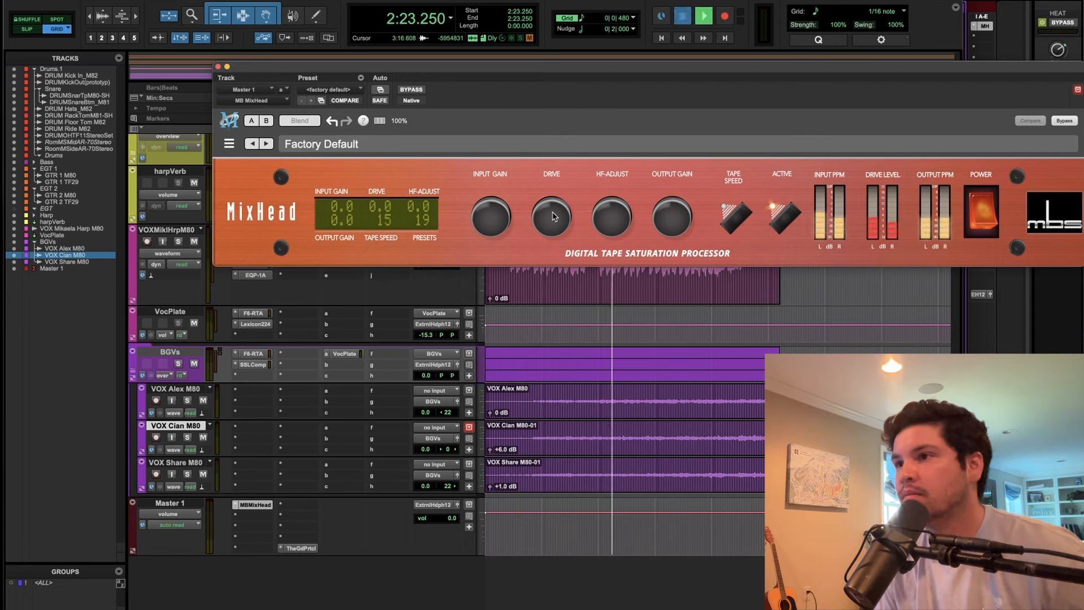
key(space)
drag(557, 202, 557, 212)
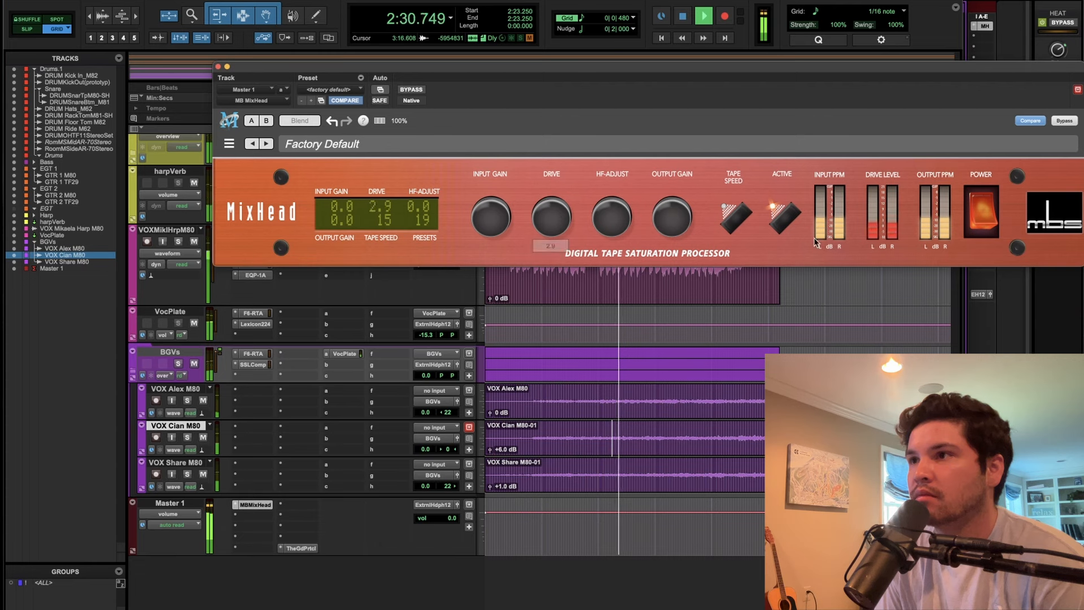
Audition the MixHead tape speeds, including 30 and 3.75, and return to 15.
click(744, 224)
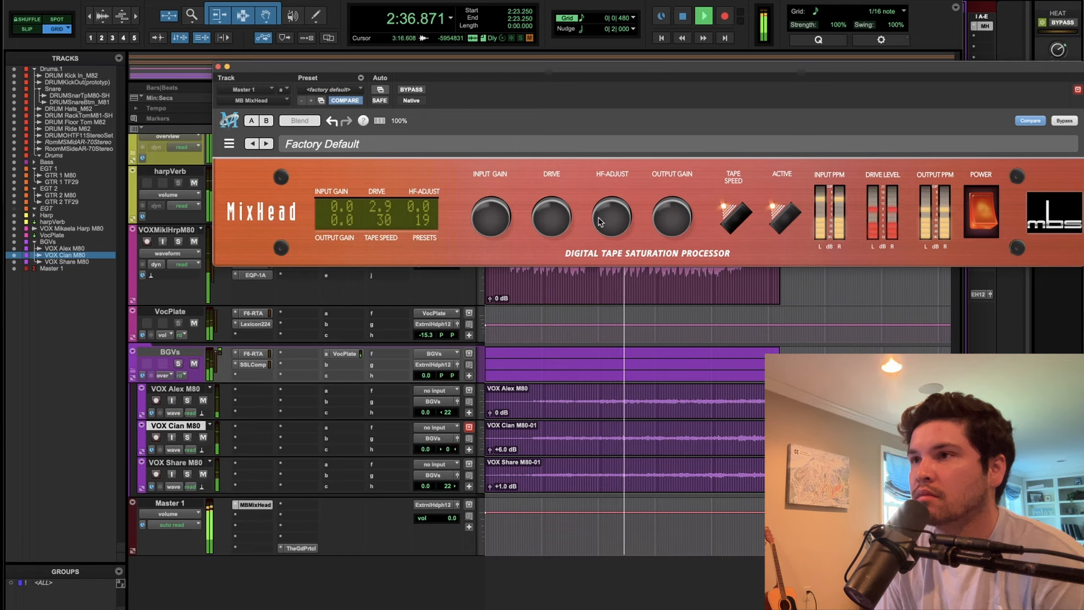
click(738, 222)
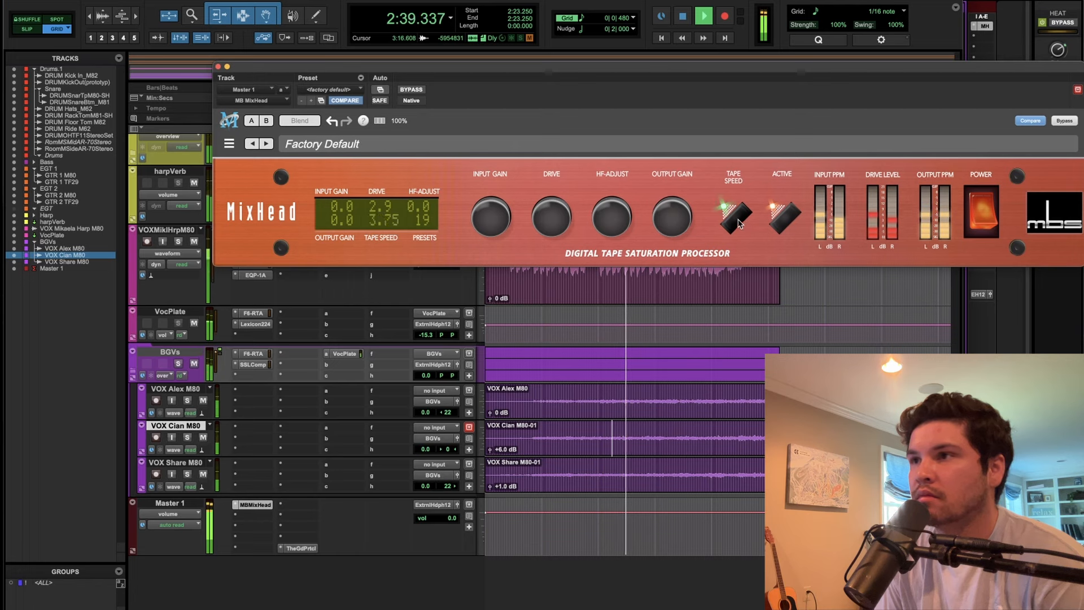
click(738, 222)
click(738, 222)
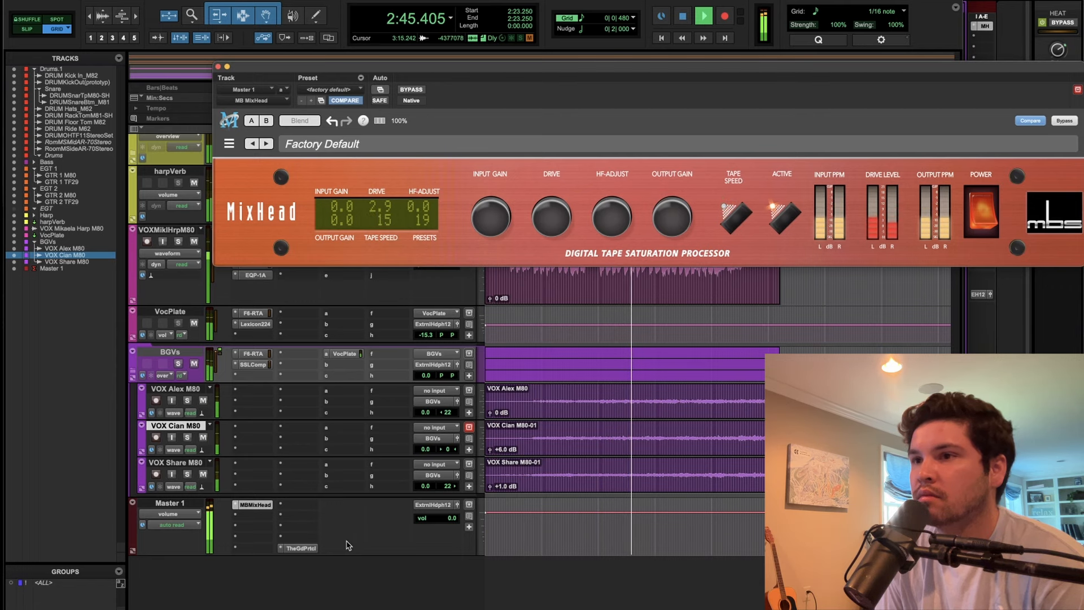
Open The God Particle beside MixHead on Master 1, and set MixHead's input gain to -2.2 and output gain to -3.0.
click(307, 548)
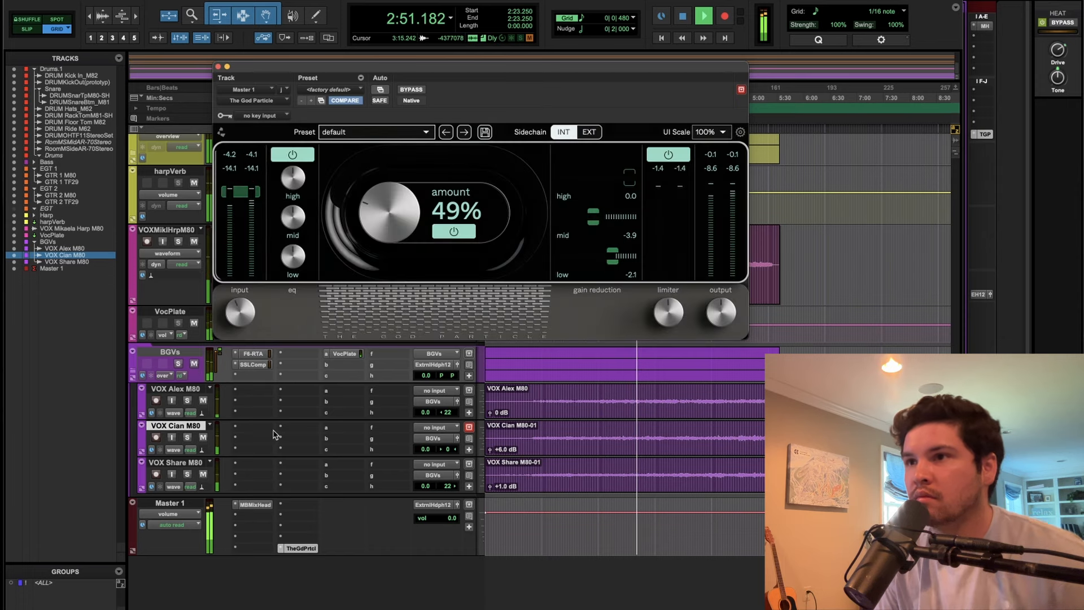
click(255, 504)
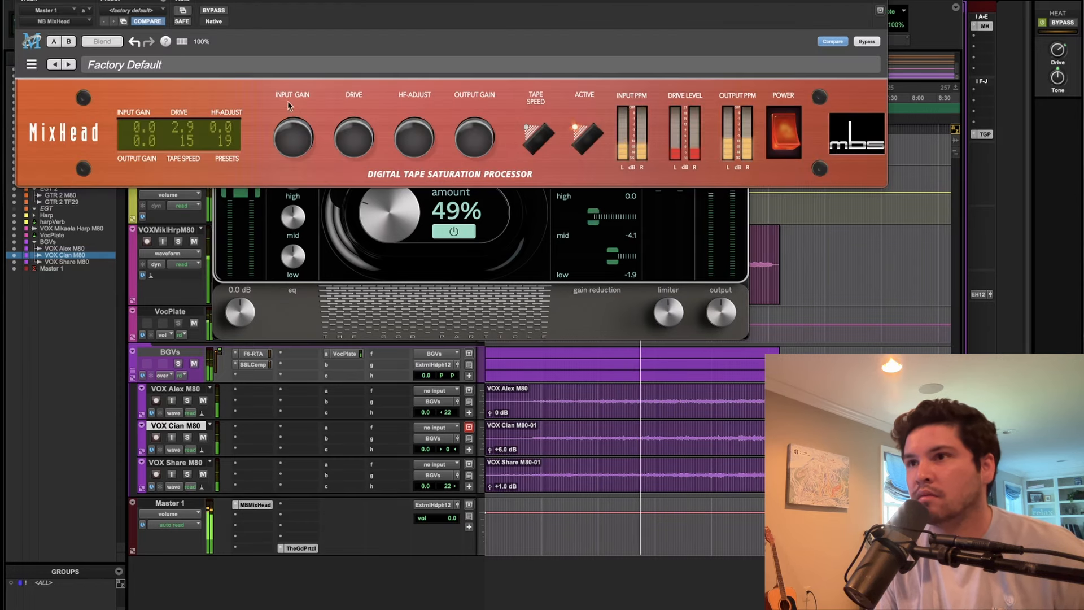
mouse_move(285, 151)
drag(284, 148, 284, 149)
drag(474, 152, 472, 163)
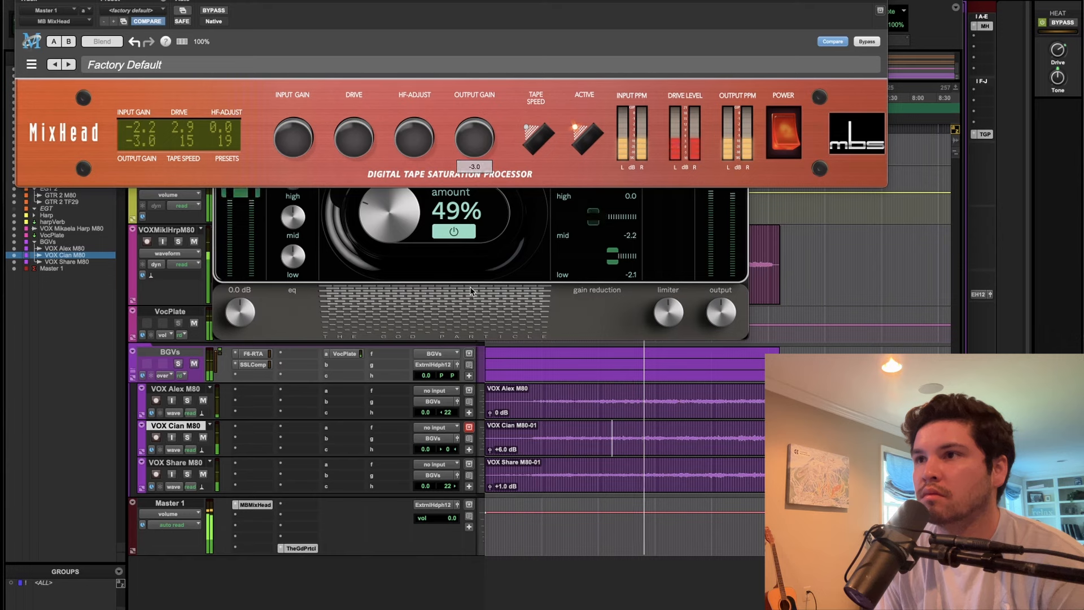
Move The God Particle window below MixHead and compare the mix with MixHead bypassed and active.
click(474, 239)
drag(460, 68, 493, 251)
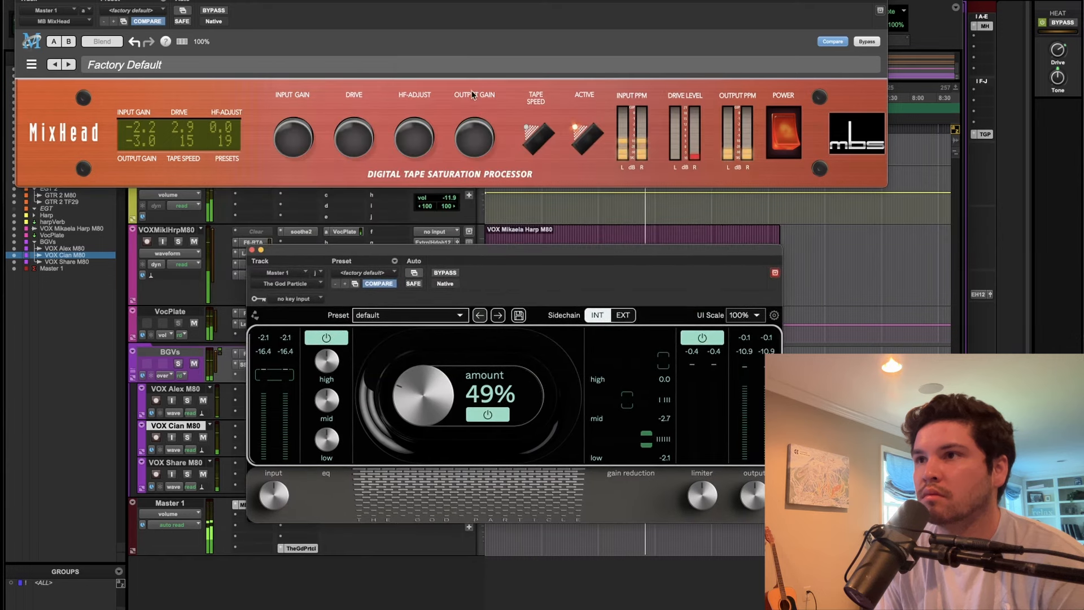
mouse_move(473, 134)
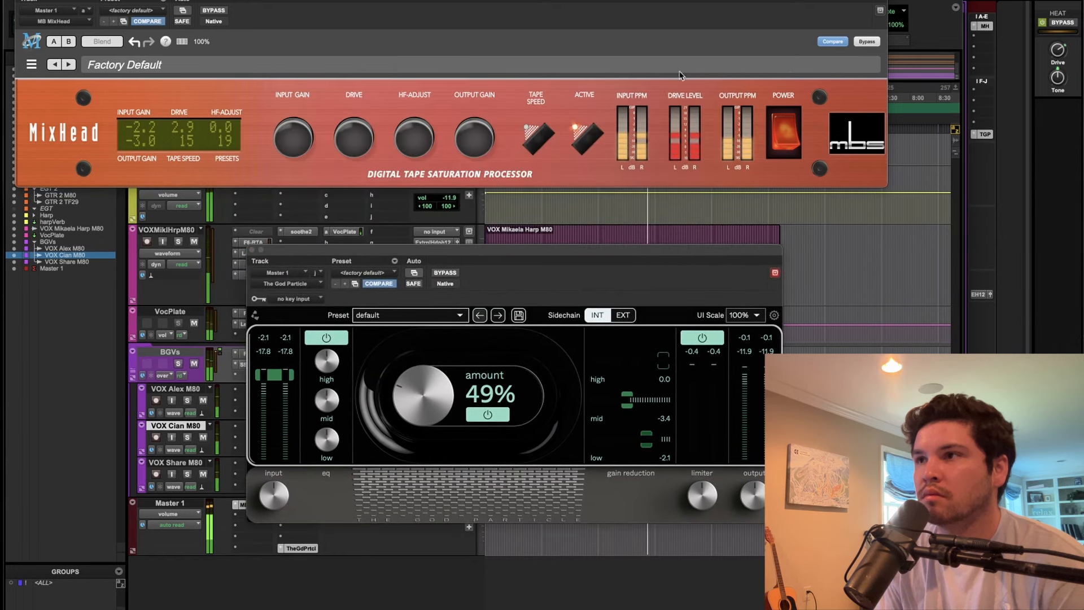
click(873, 42)
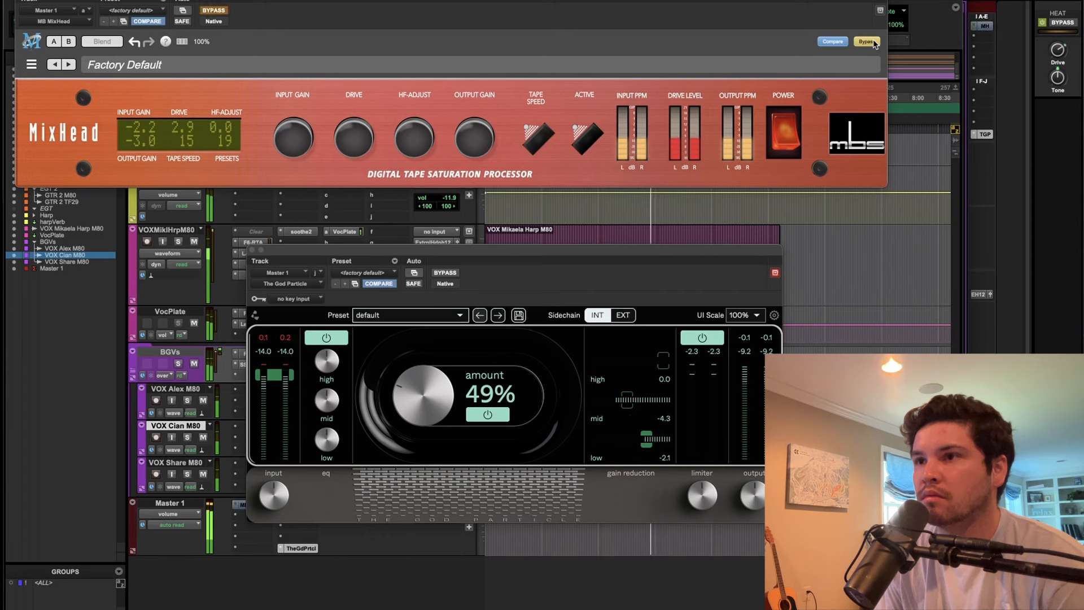
click(873, 42)
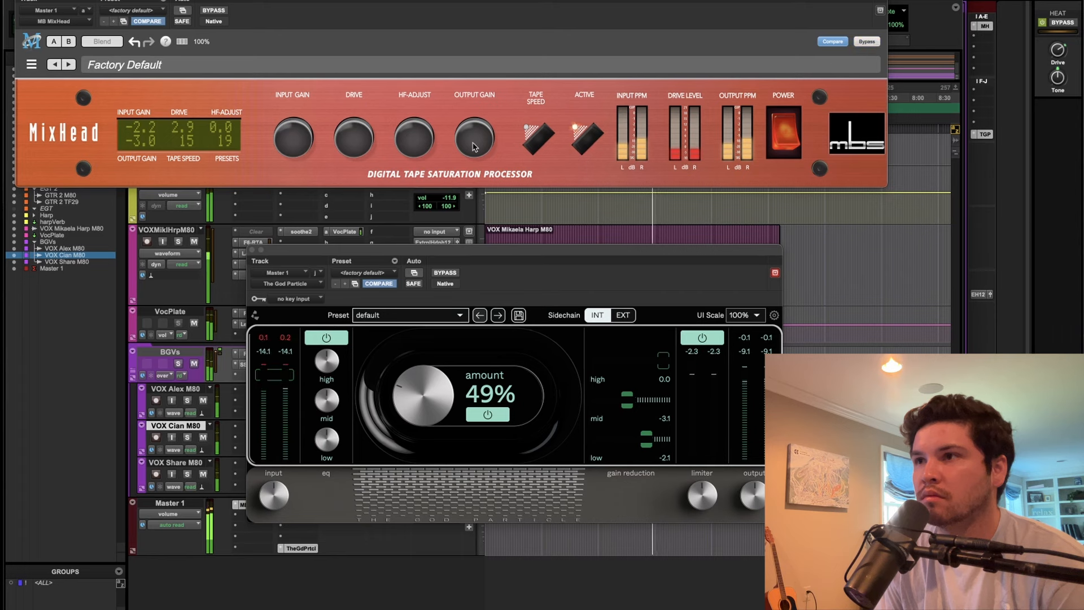
Set MixHead's output gain to -1.7, compare it against bypass, and close both plug-in windows.
drag(473, 147, 473, 139)
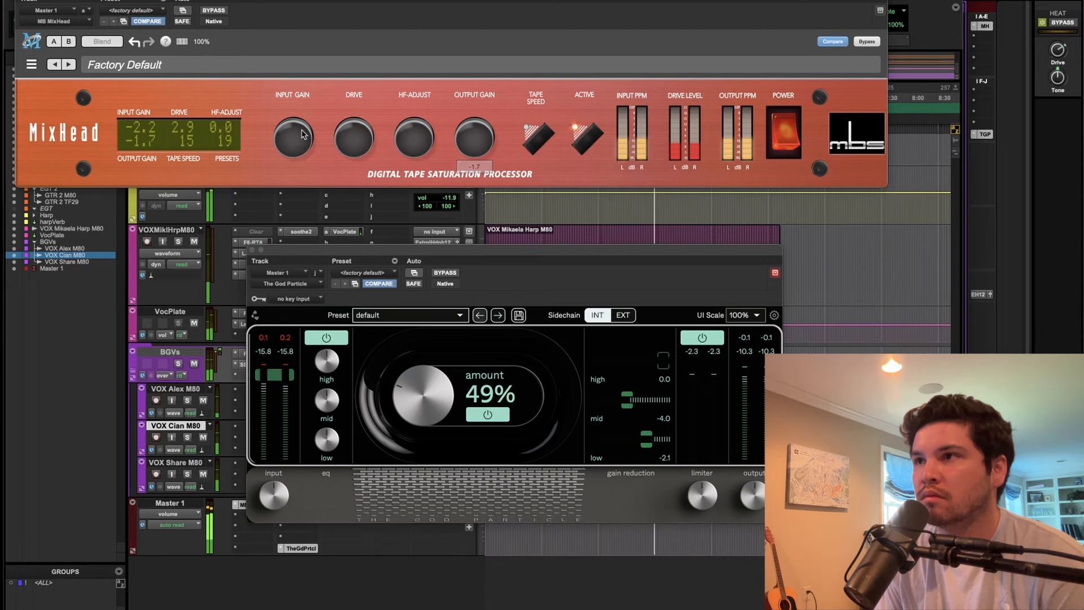
click(870, 42)
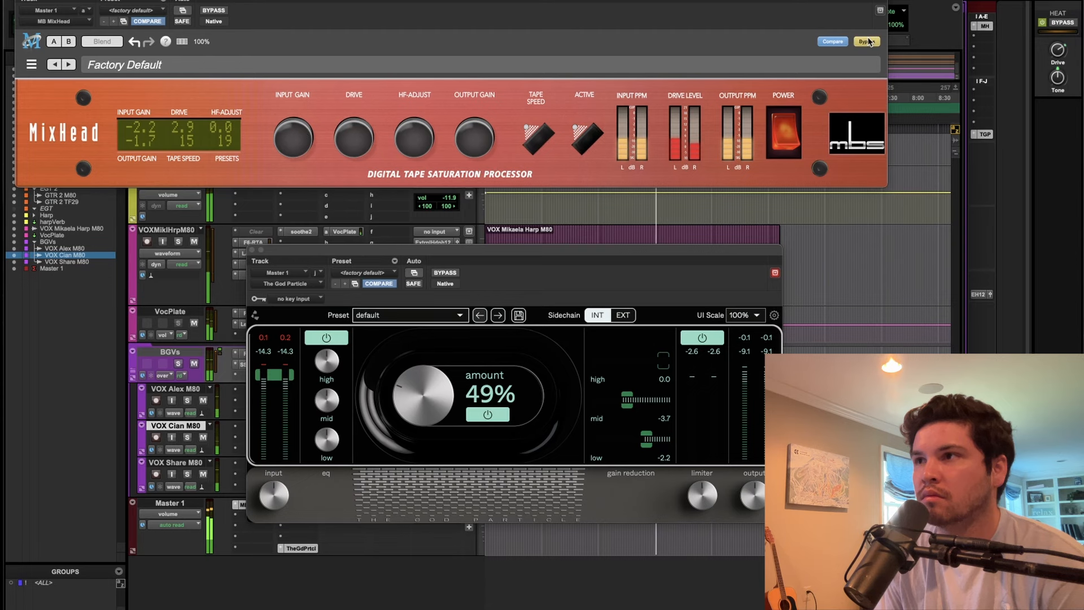
click(869, 42)
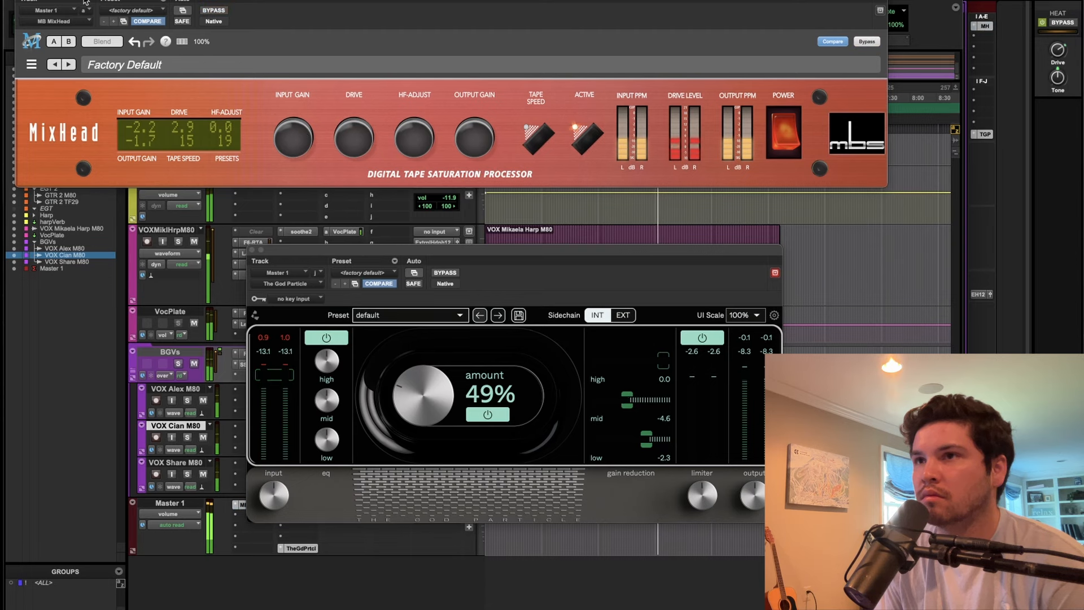
click(20, 0)
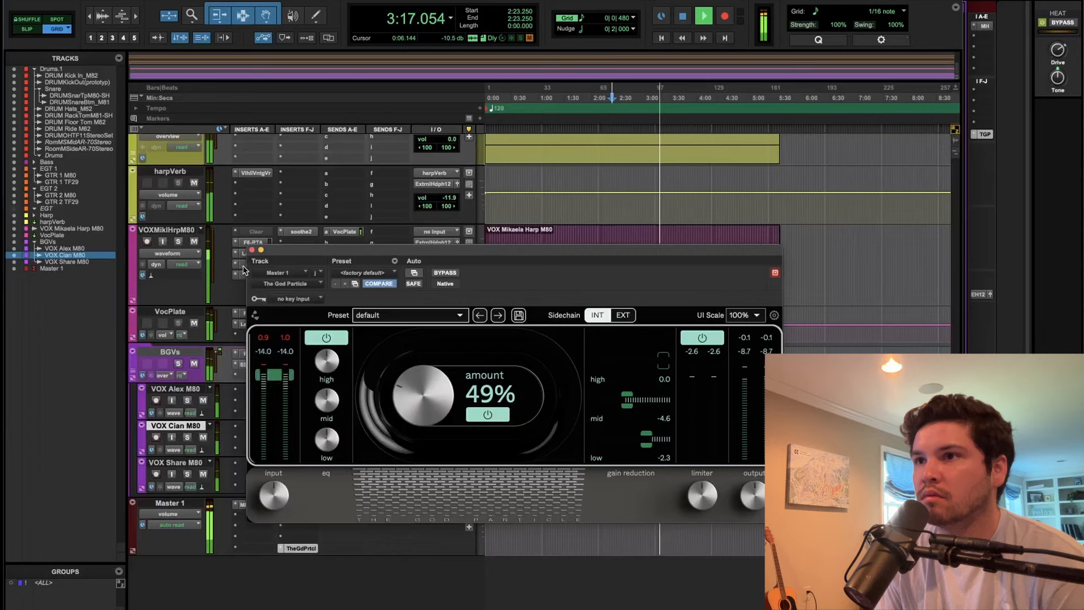
click(252, 249)
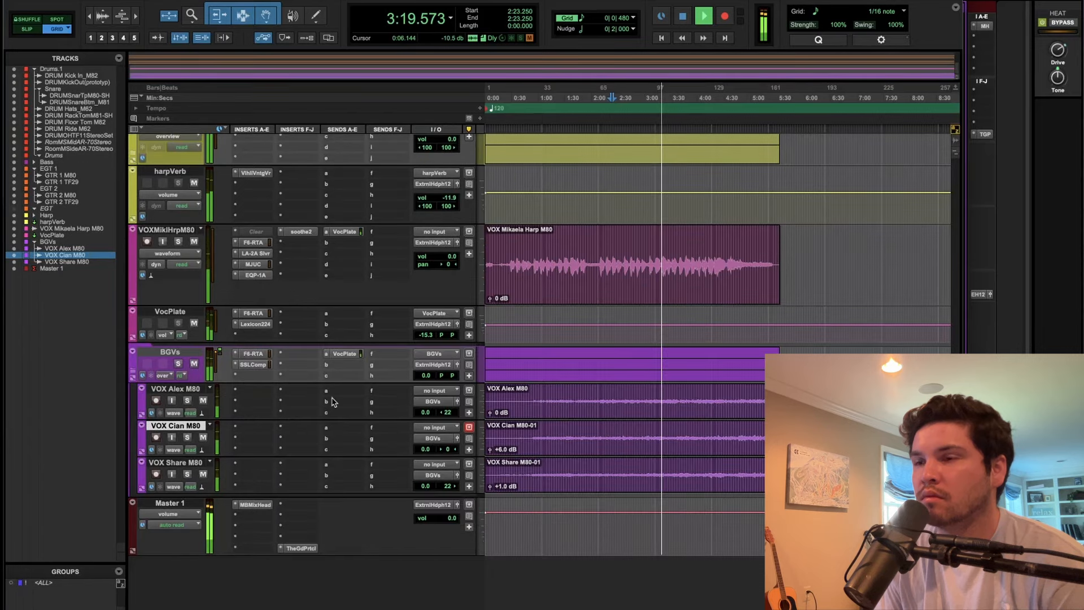
Insert the UAD LA-3A Compressor in the Harp track's second insert slot and lower its gain slightly.
scroll(346, 435, up, 4)
scroll(346, 435, up, 2)
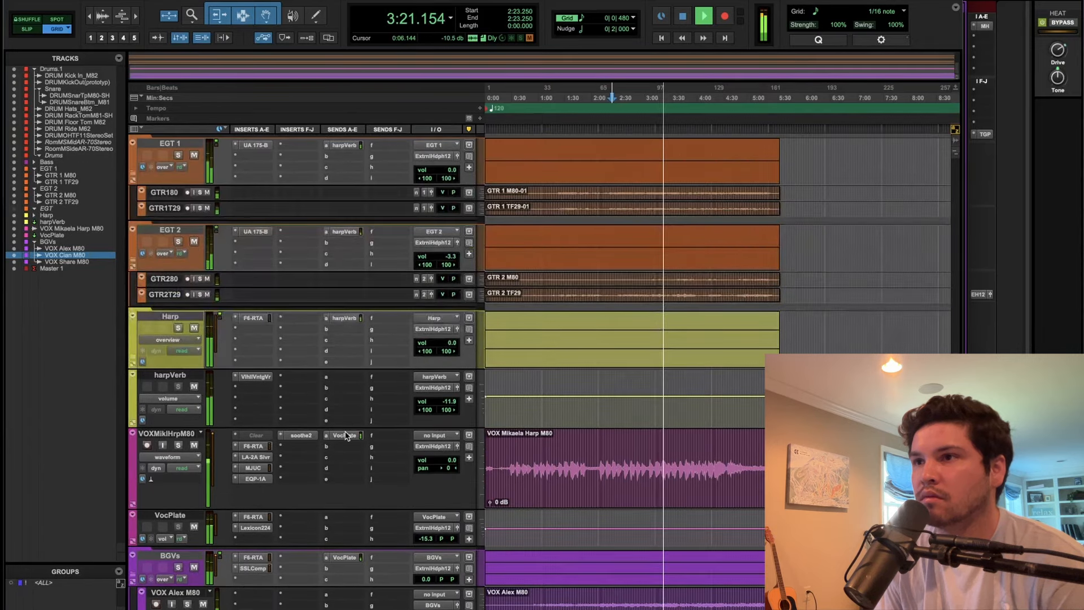
scroll(365, 423, up, 4)
scroll(364, 420, down, 3)
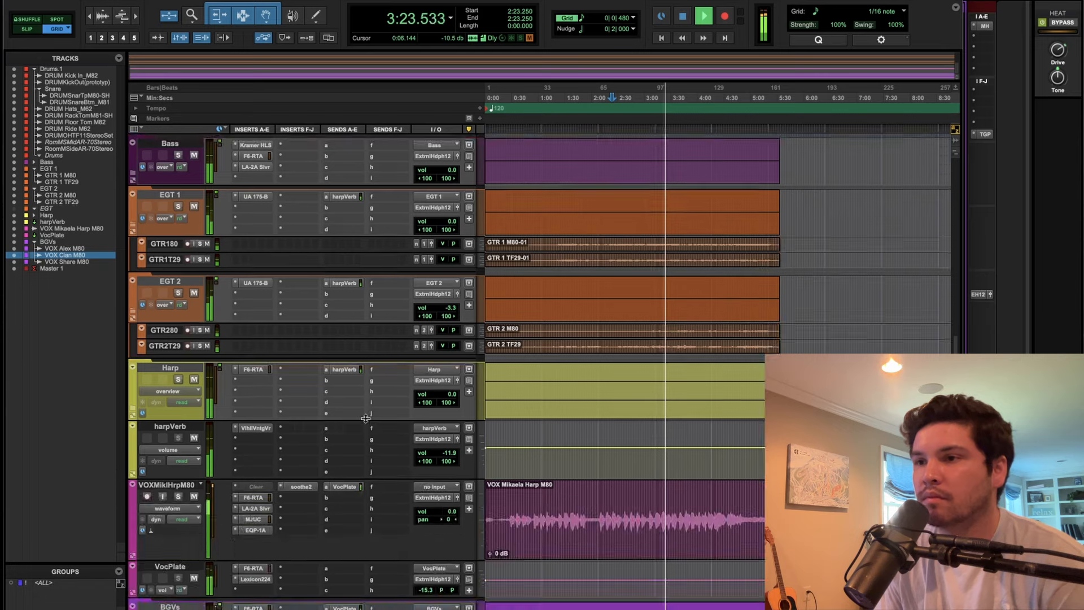
scroll(365, 417, down, 3)
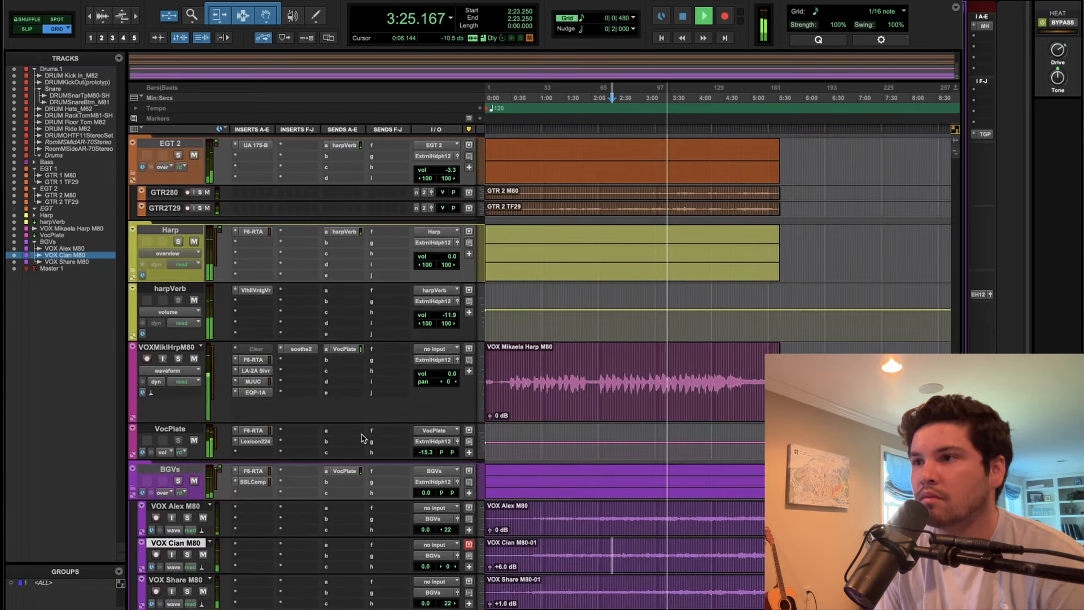
scroll(361, 437, up, 2)
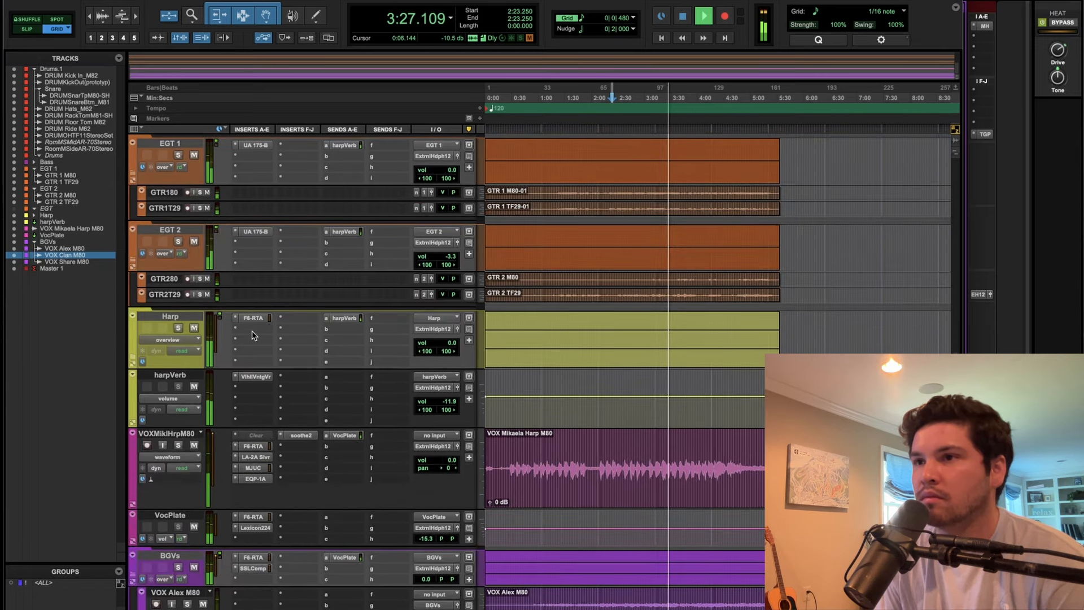
click(254, 329)
click(274, 309)
key(Return)
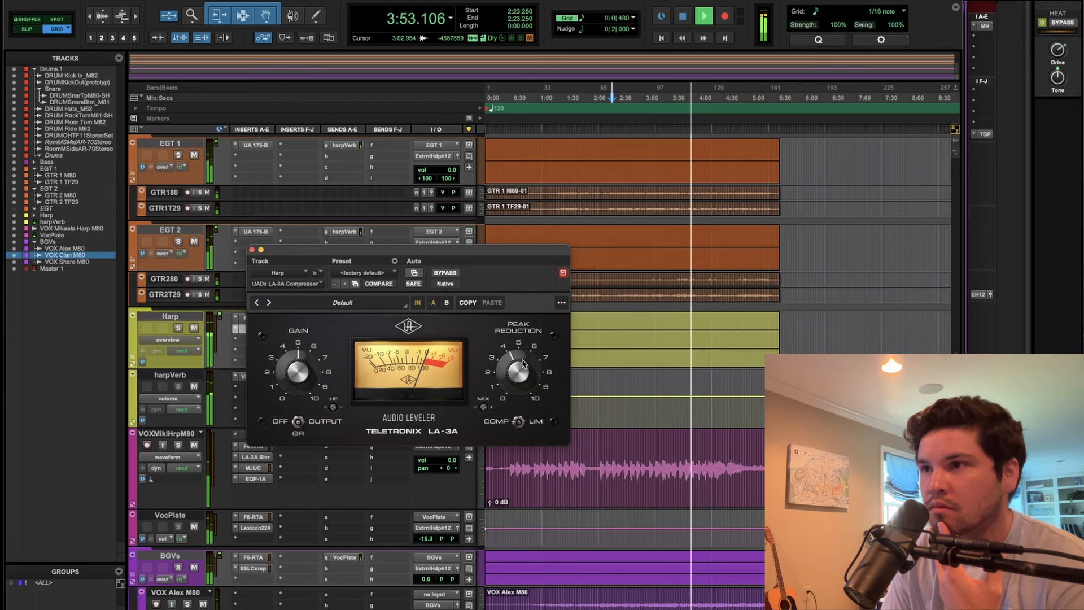
drag(306, 374, 303, 382)
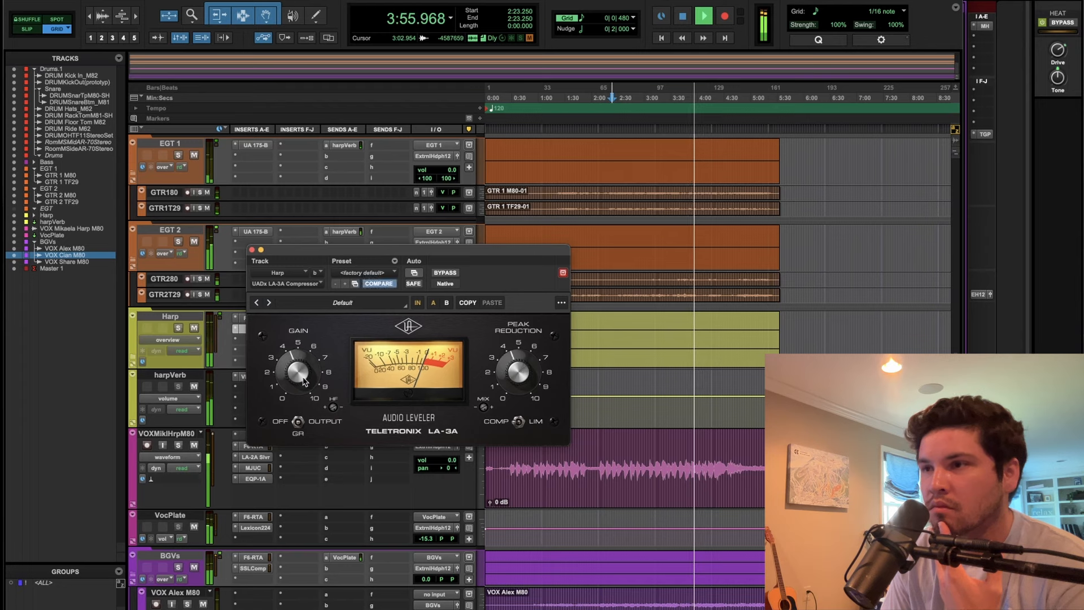
Expand the Harp folder, play from 3:33.000 to check the LA-3A compression, and close the compressor window.
click(180, 319)
key(shift+f)
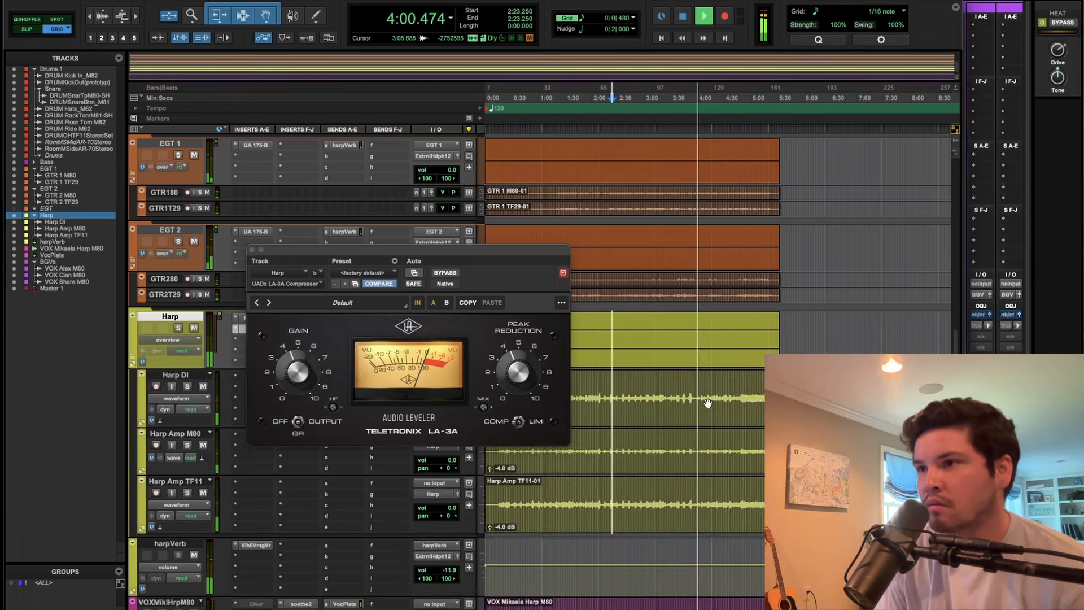
key(space)
click(673, 386)
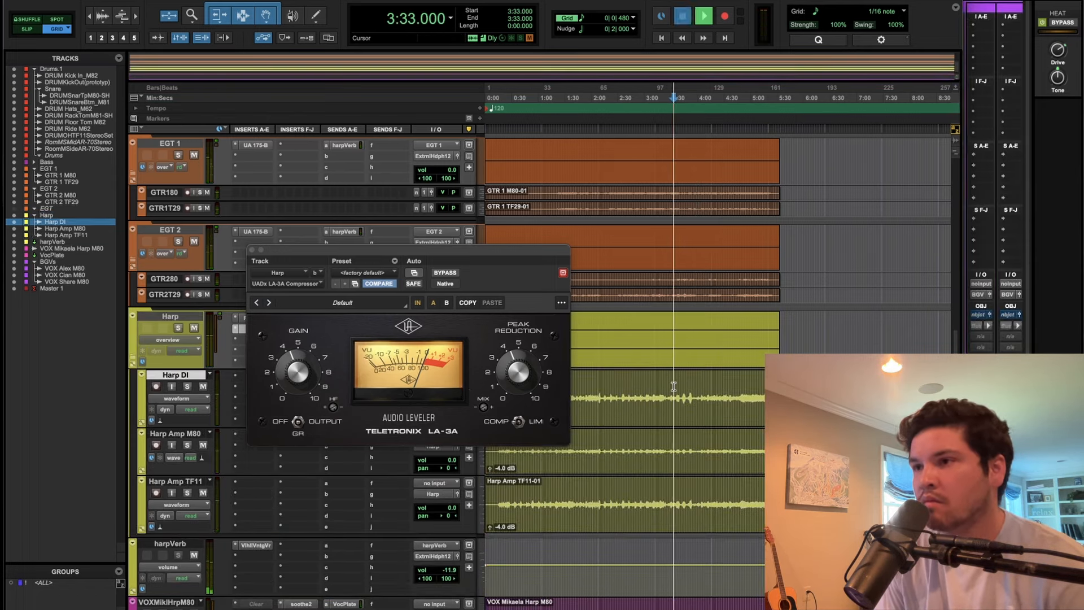
key(space)
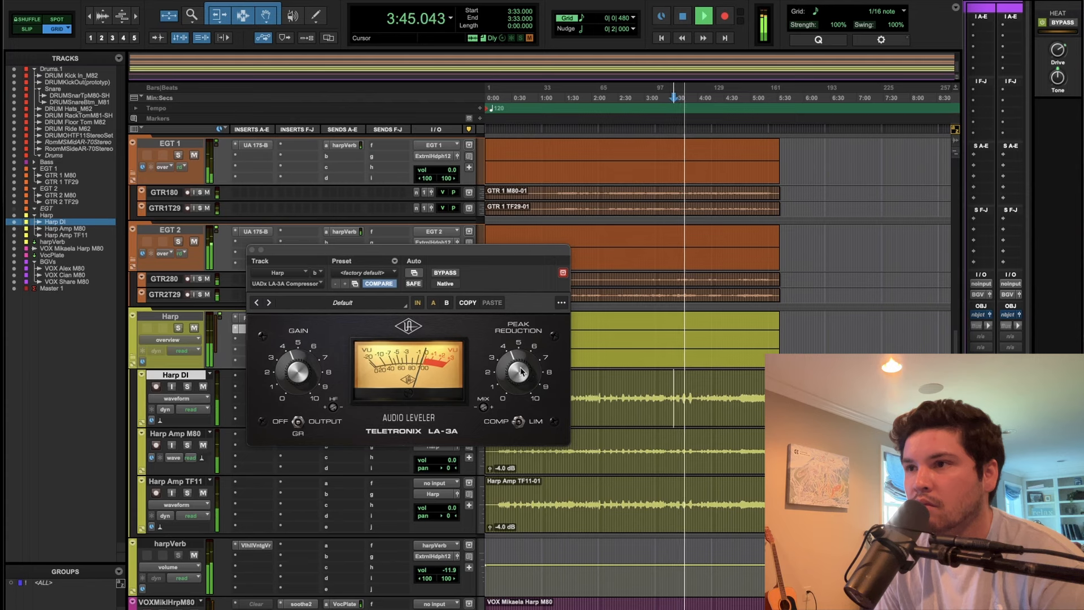
click(294, 373)
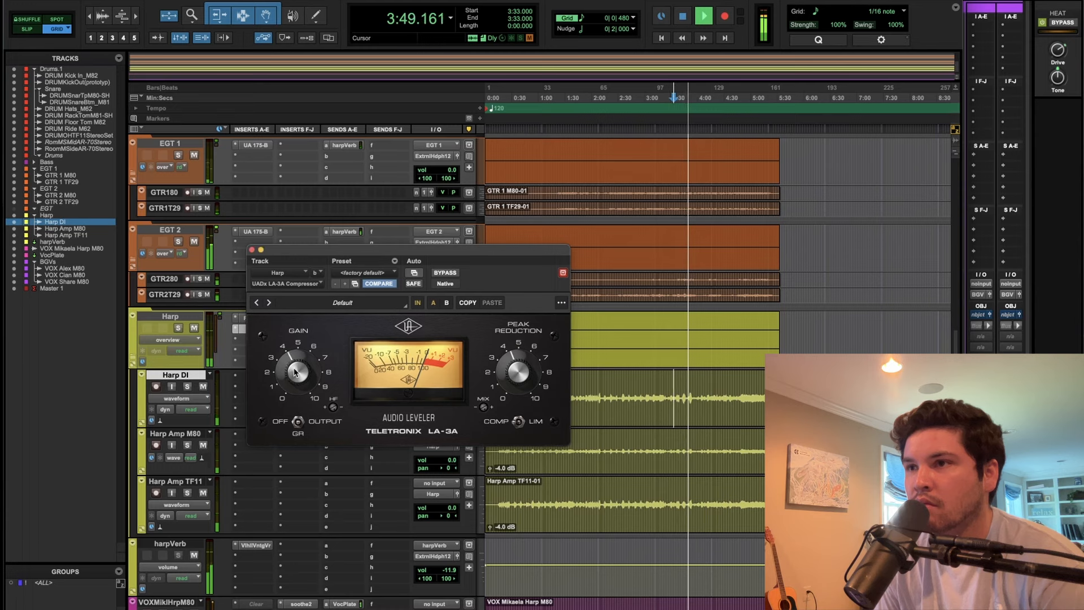
click(251, 249)
Start playback at 3:35.750 on the Floor Tom track and enlarge the Rack Tom and Floor Tom tracks together.
scroll(251, 255, up, 10)
click(676, 364)
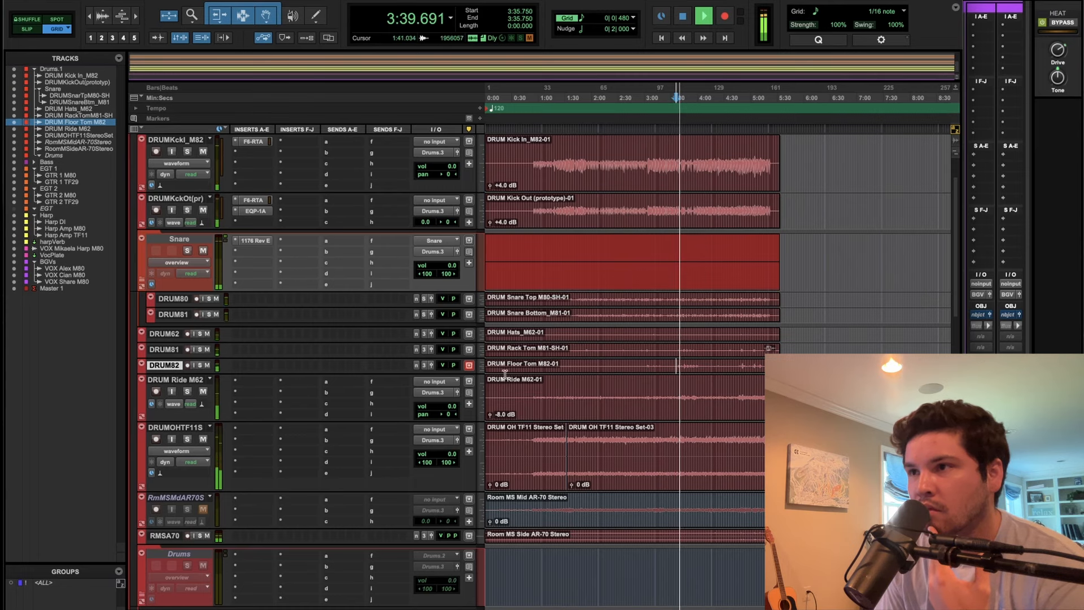
shift+click(170, 350)
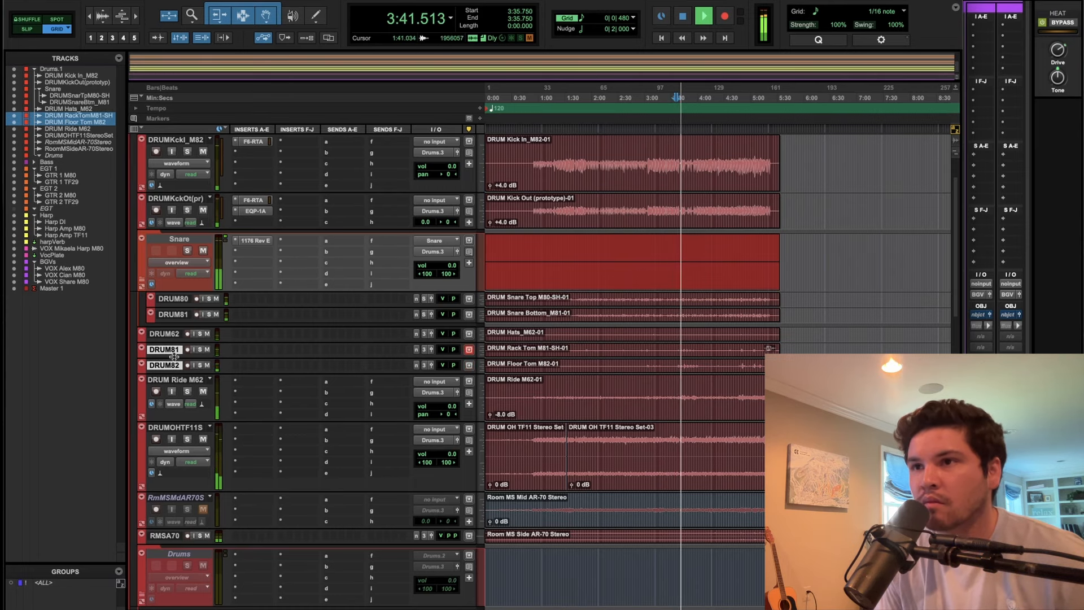
drag(174, 356, 169, 411)
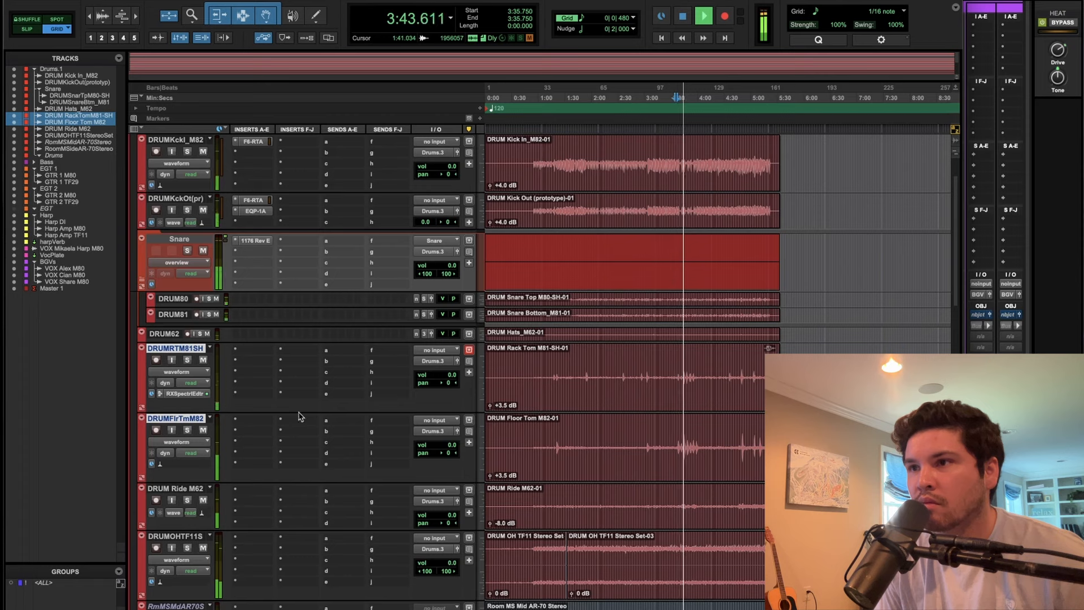
Replay the tom section and pan the Rack Tom track 27 left and the Floor Tom track 41 right.
click(676, 368)
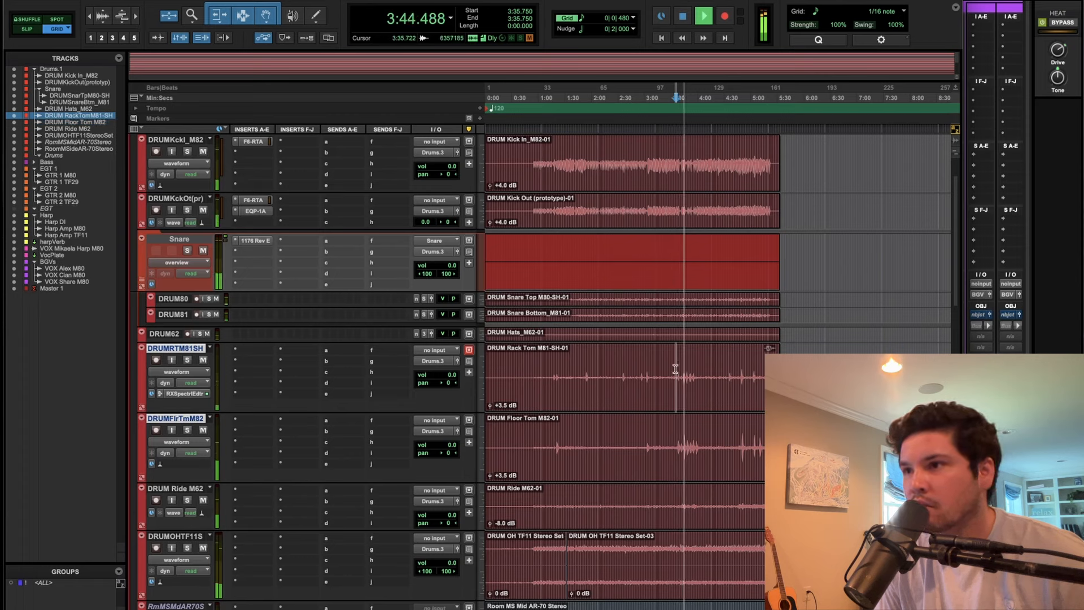
click(679, 470)
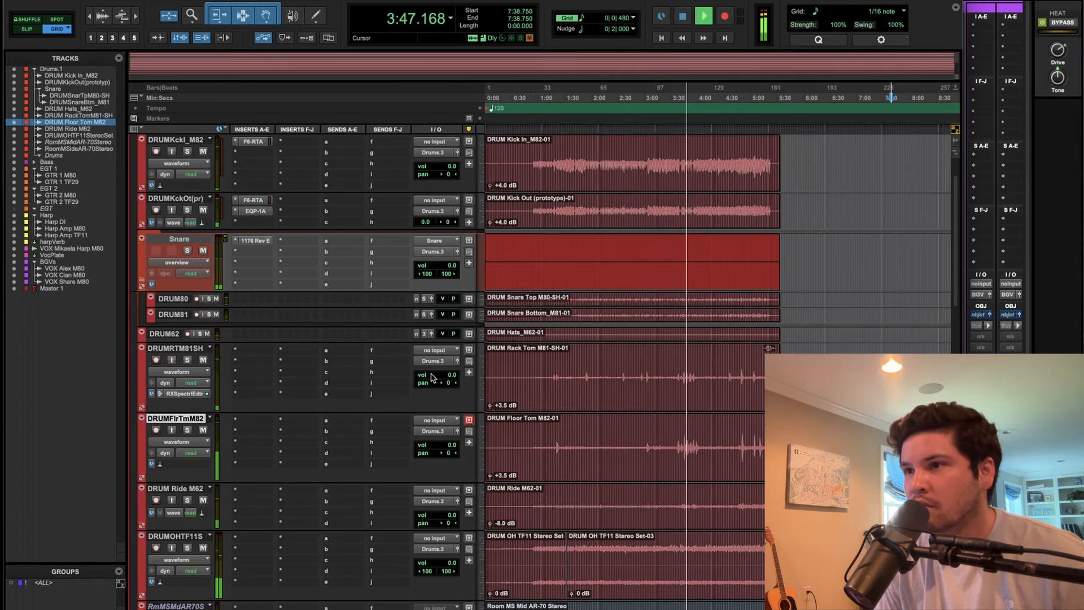
drag(449, 387, 444, 386)
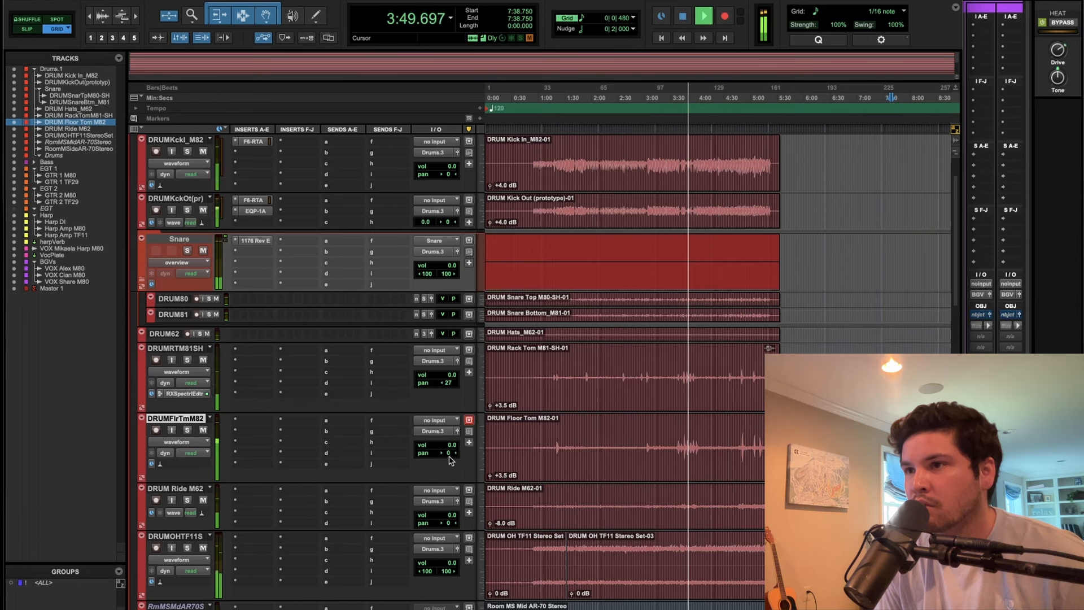
drag(457, 460, 472, 456)
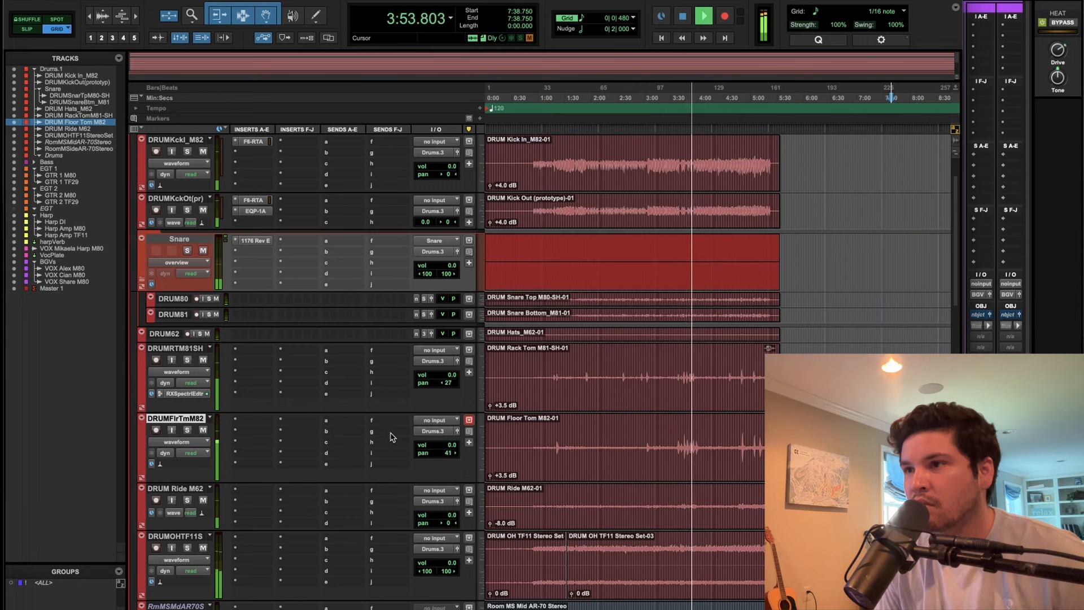
Check the input level of The God Particle plug-in on Master 1 during playback and close its window.
click(187, 547)
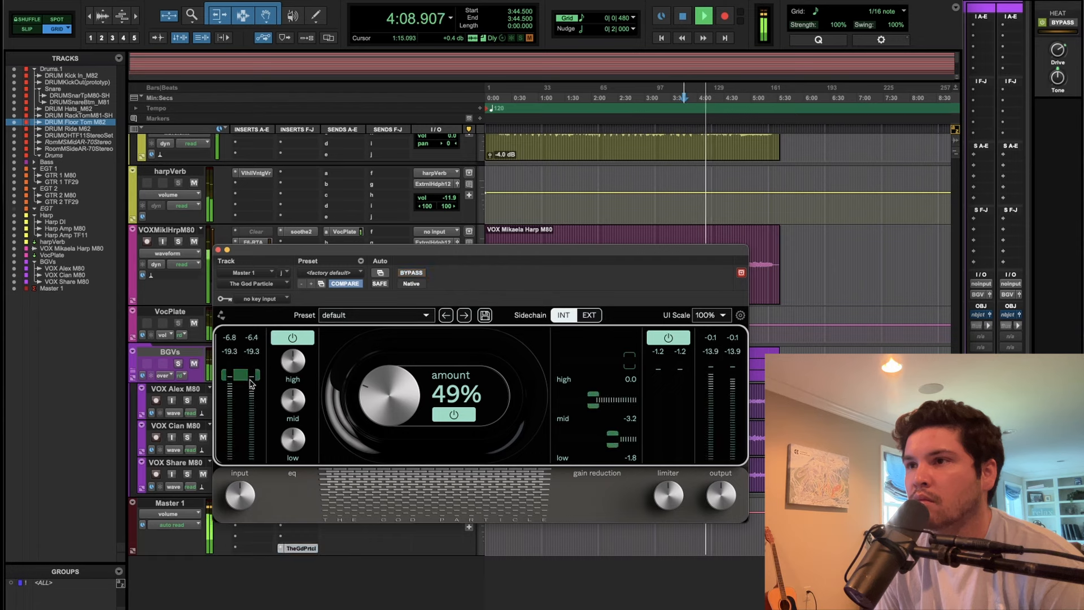
mouse_move(242, 492)
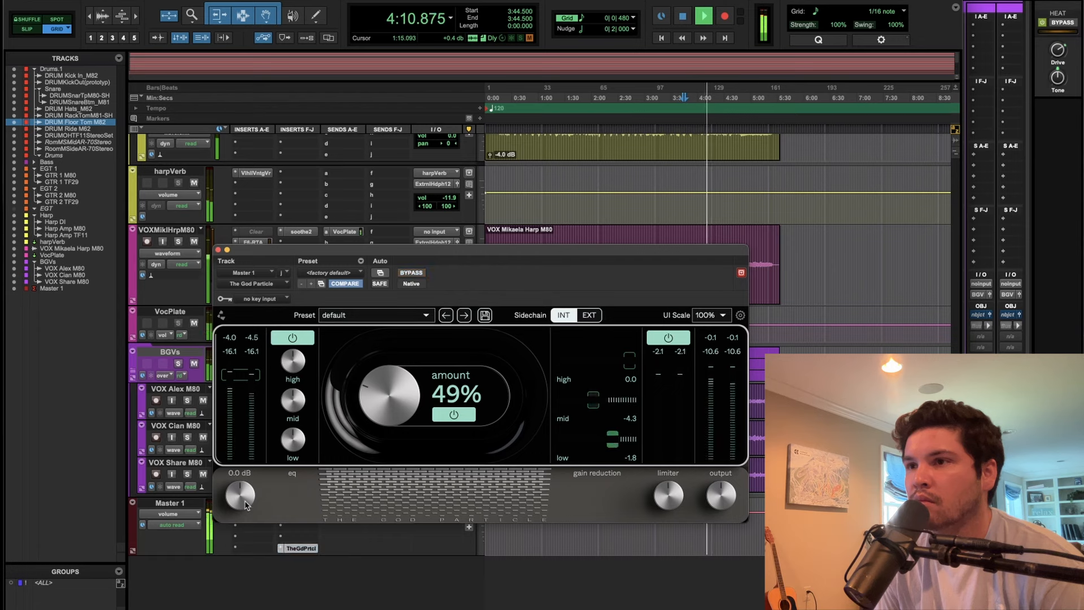
drag(245, 508, 237, 500)
click(218, 250)
Inspect the EQP-1A equalizer on the lead vocal track while playing from 3:17.250, and close its window.
scroll(397, 511, up, 5)
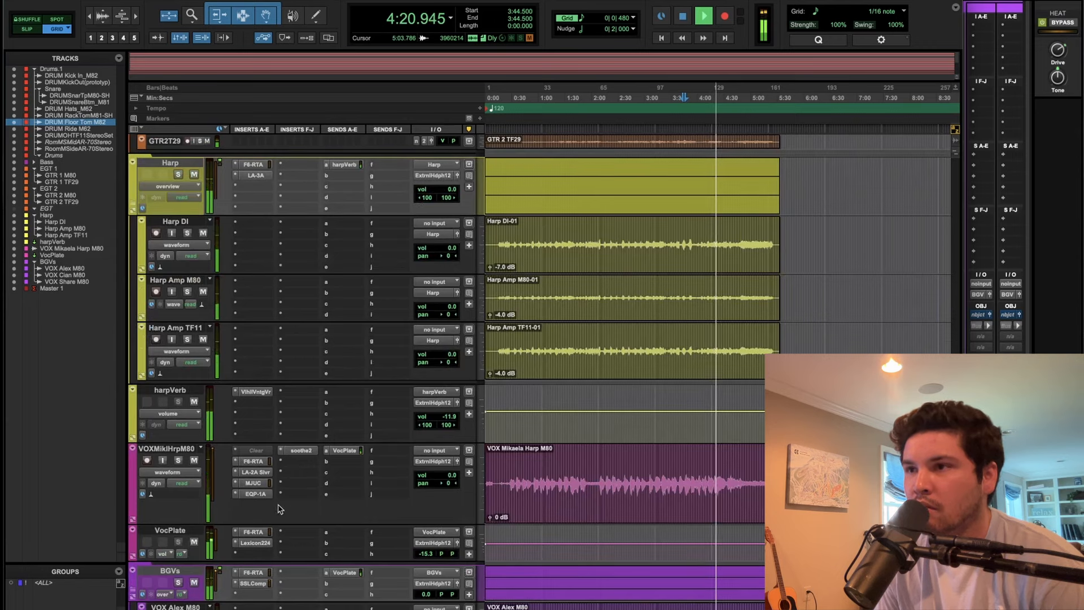
click(255, 493)
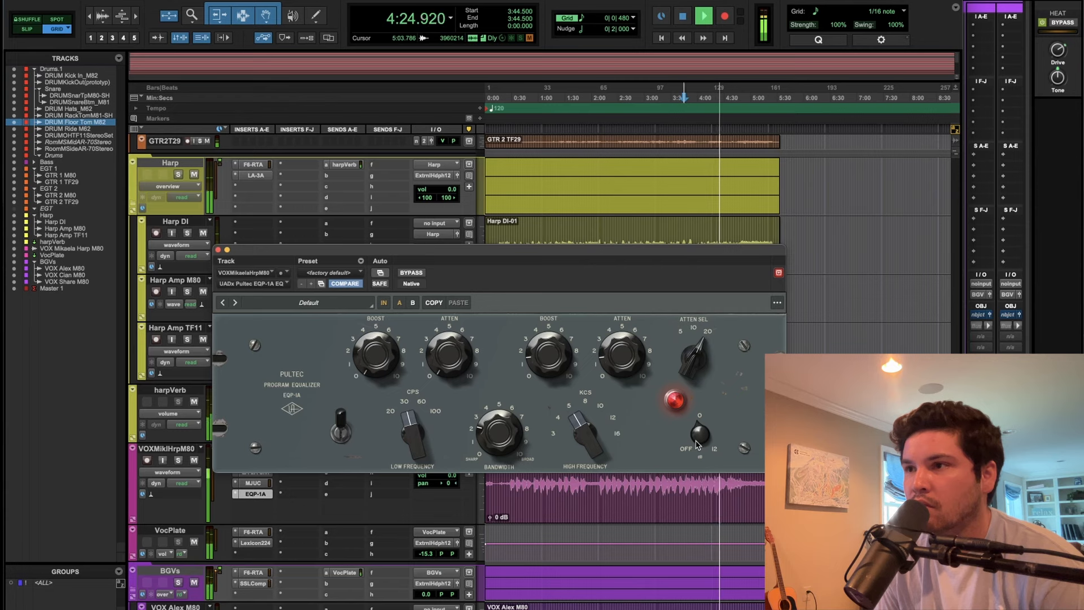
click(655, 490)
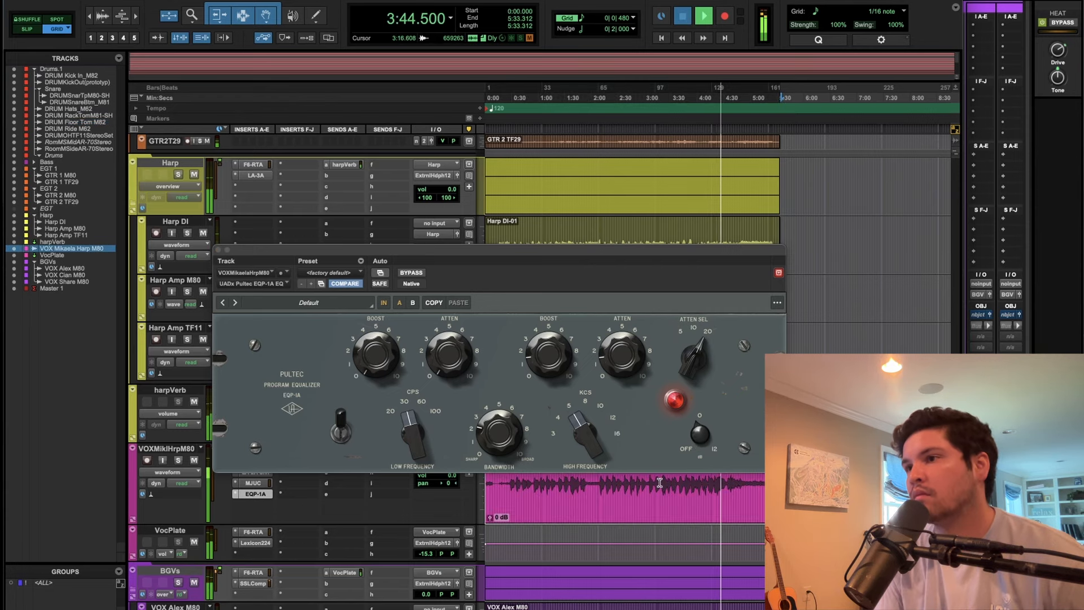
click(659, 483)
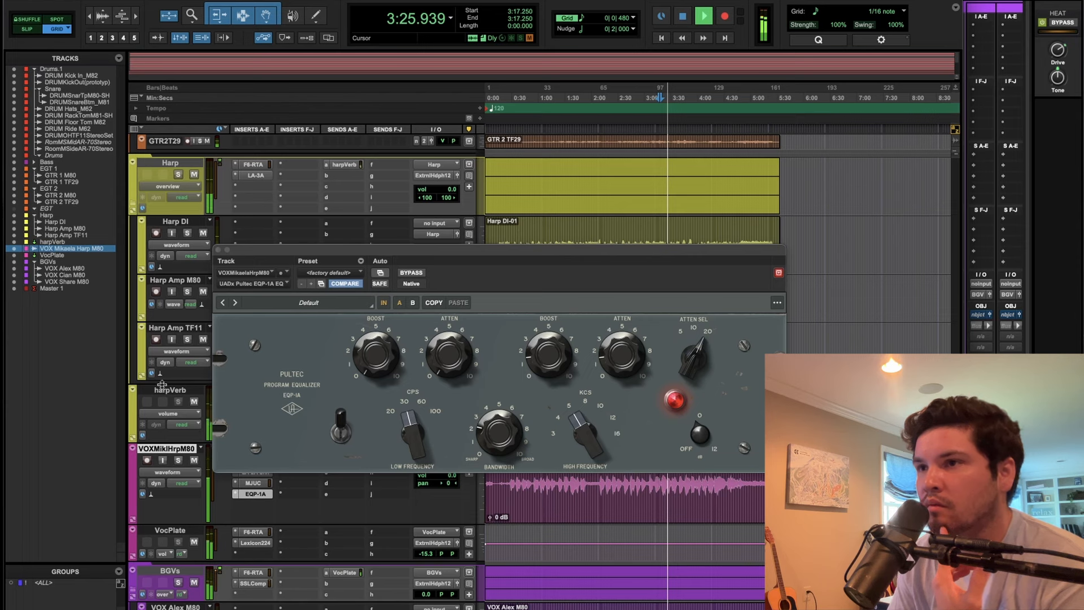
click(219, 252)
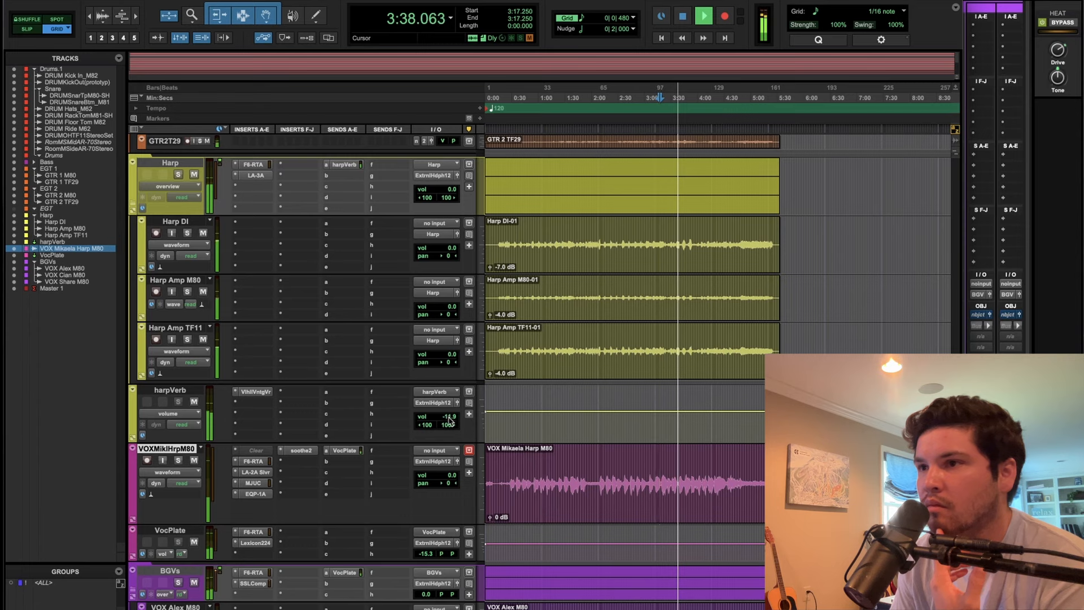
Raise the VocPlate volume to -12.6 dB and move the low-pass filter in its F6-RTA up to 9902 Hz.
drag(425, 555, 425, 555)
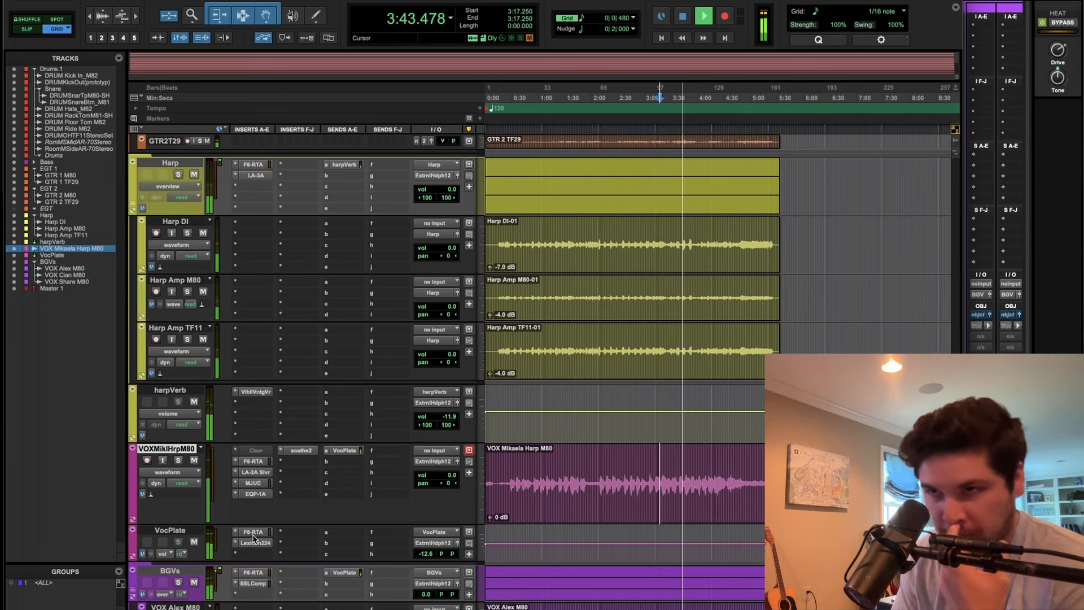
click(253, 533)
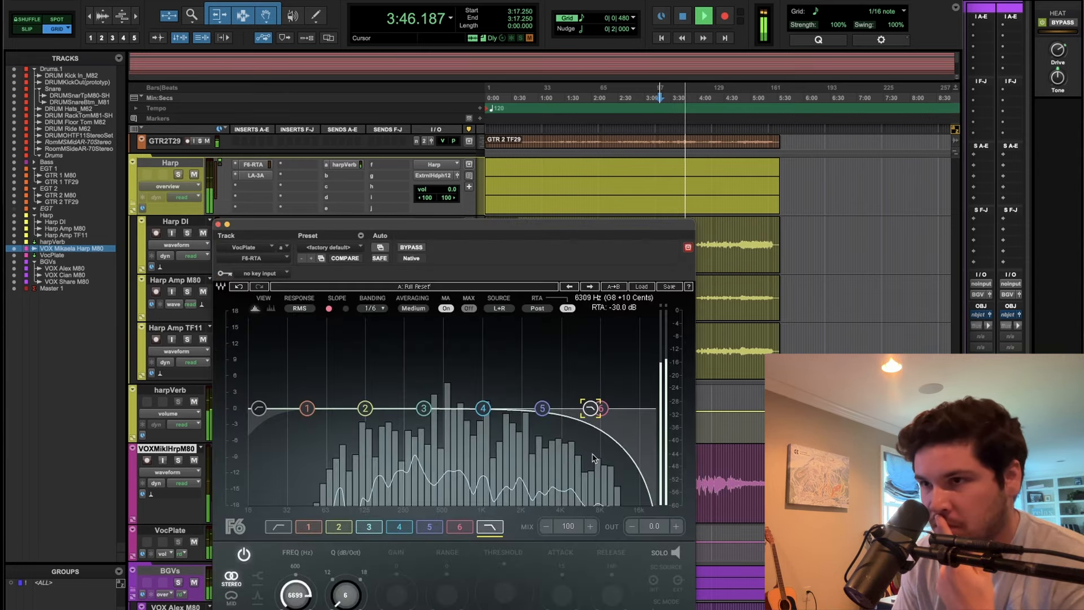
drag(591, 408, 612, 407)
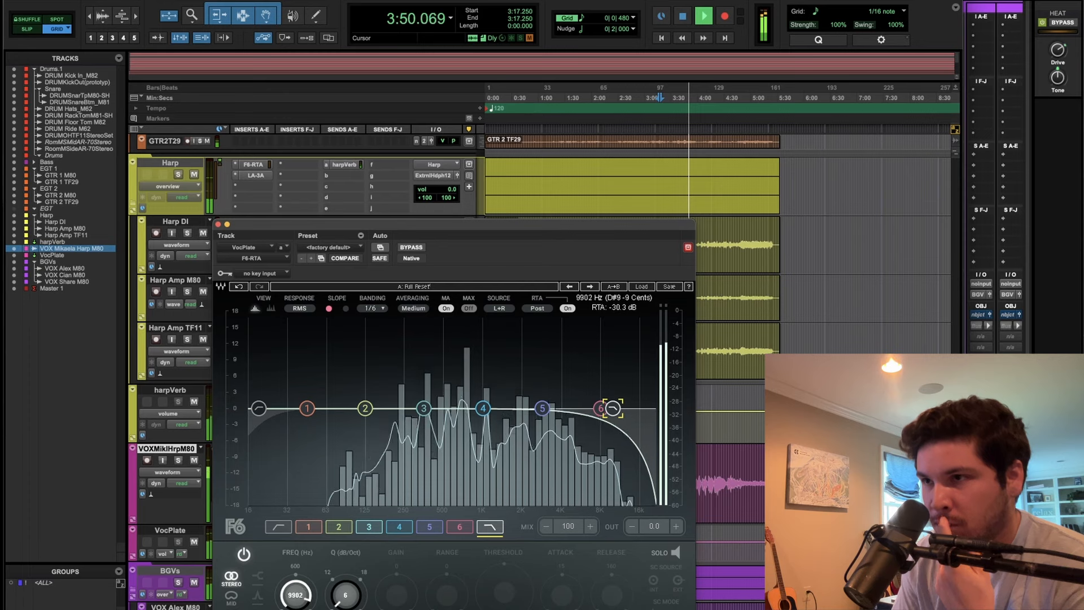
click(217, 224)
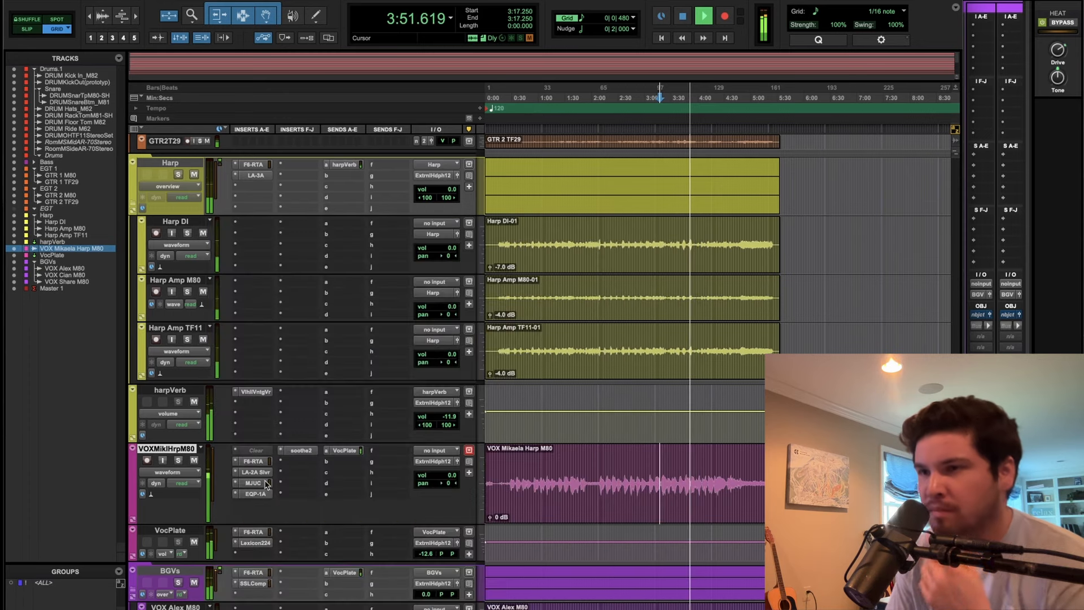
Deactivate the F6-RTA insert on VocPlate, stop playback and return to the start of the session.
ctrl+super+click(254, 533)
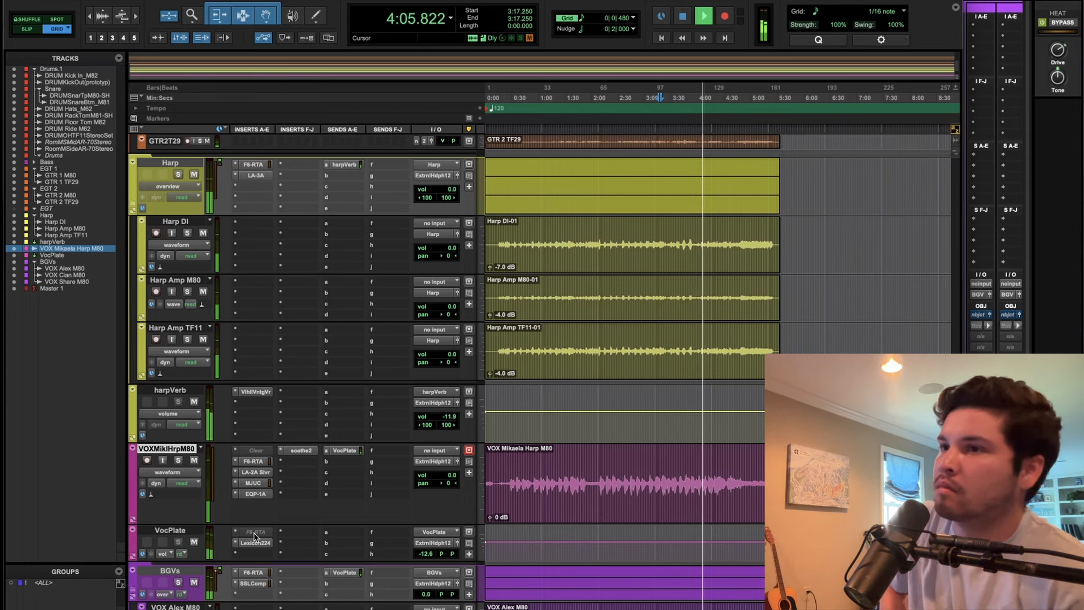
key(space)
key(Return)
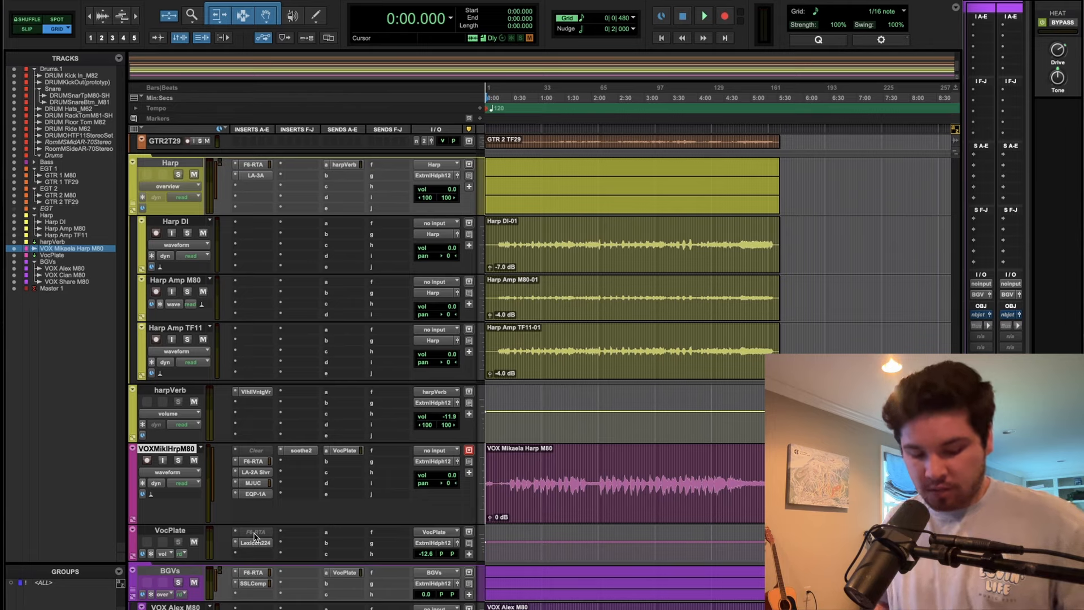
Switch to Notes to review the Cinderlla mix notes, and return to the Pro Tools session.
key(super+Tab)
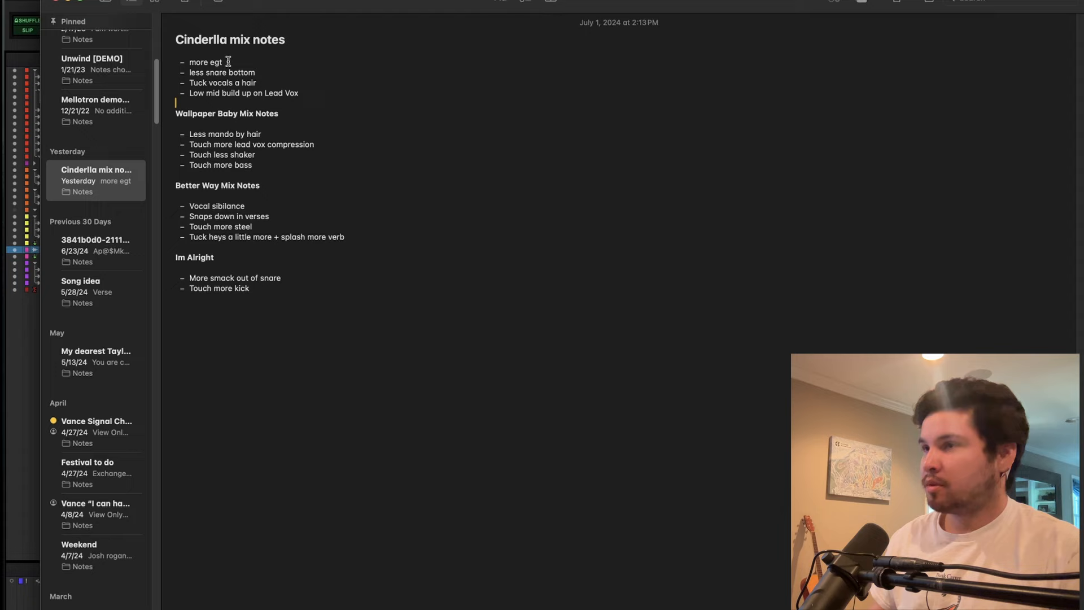
click(16, 421)
key(super+Tab)
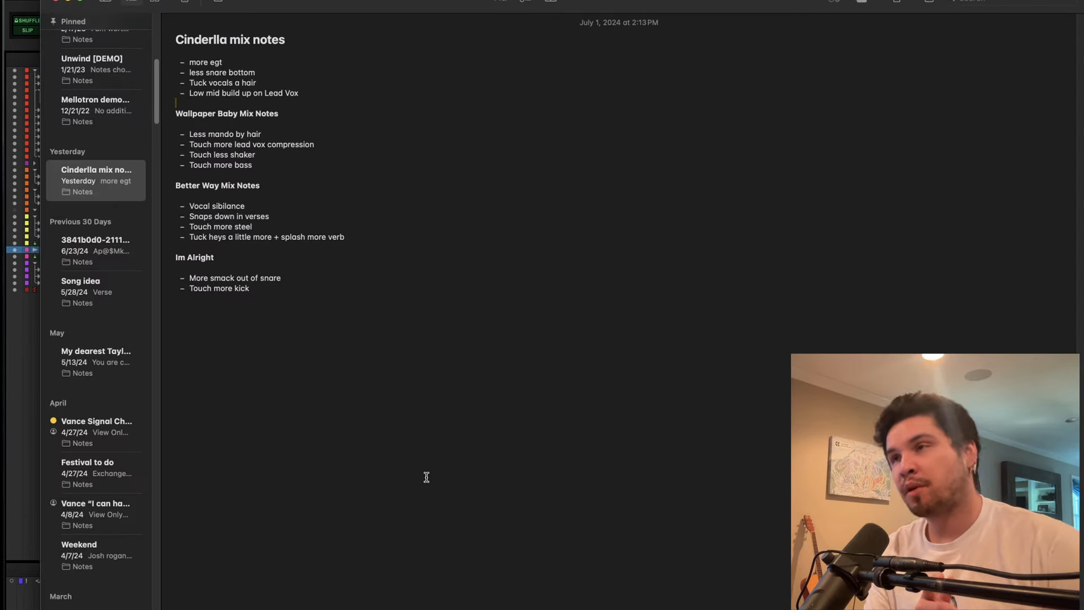
key(super+Tab)
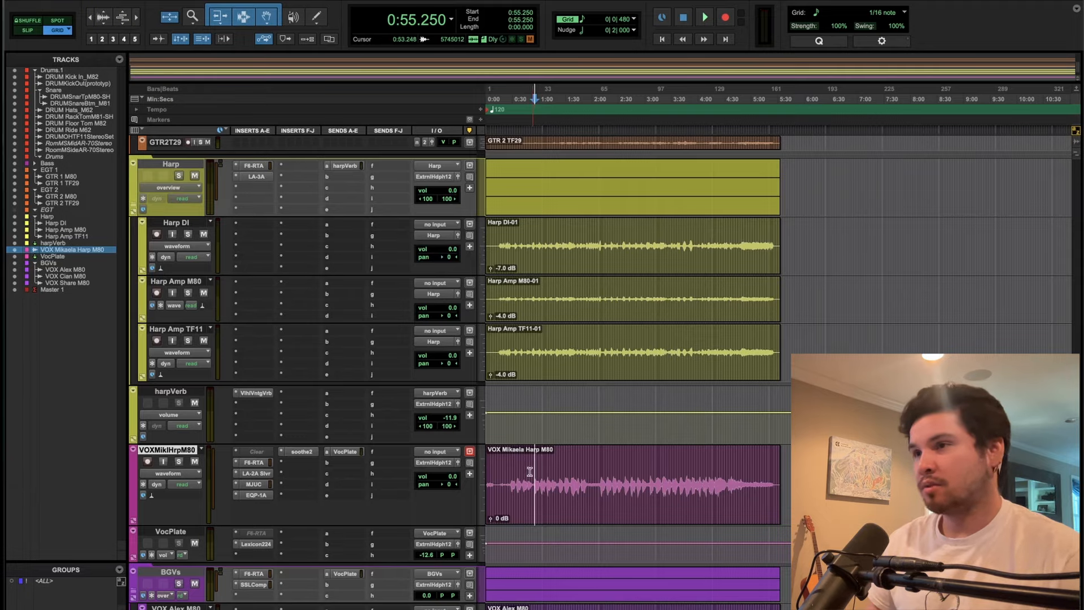
scroll(521, 466, up, 3)
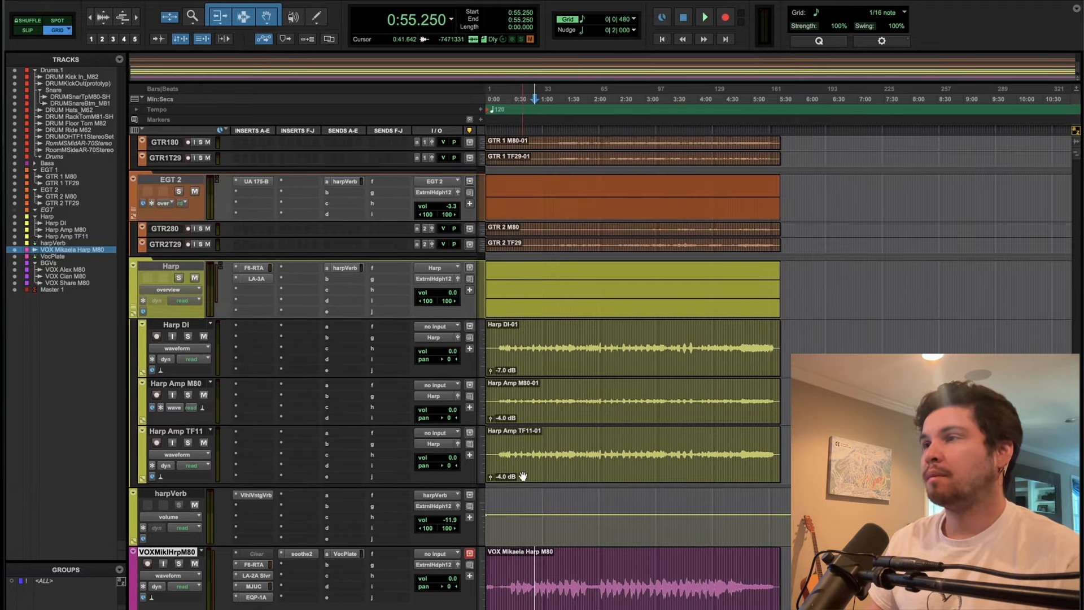
key(super+Tab)
key(super+Tab)
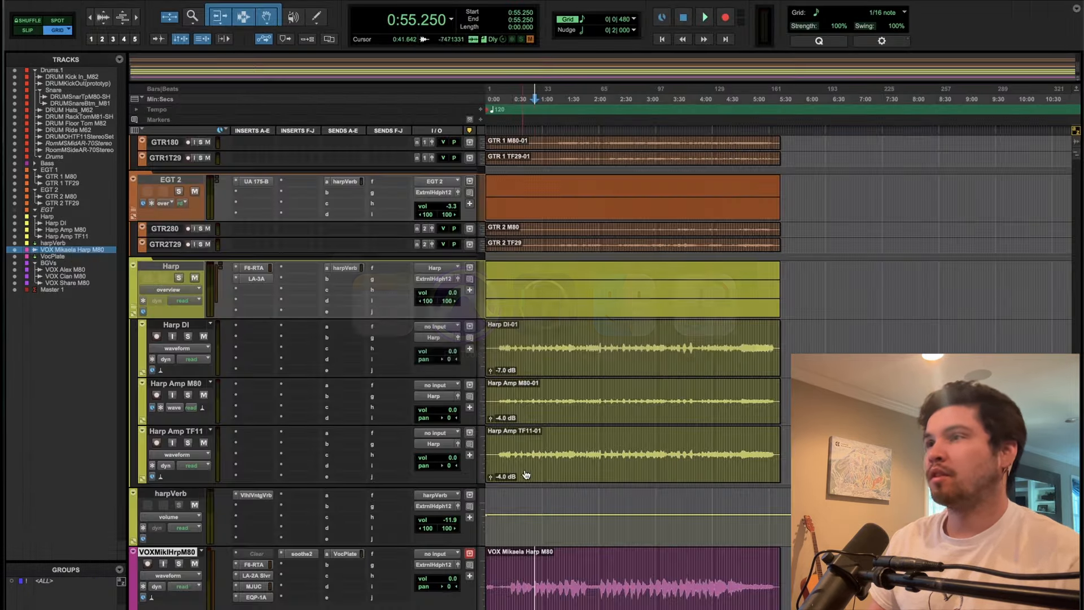
Play the song from 1:28.750 and raise the EGT 2 volume to -2.5 dB.
scroll(563, 360, up, 5)
click(564, 360)
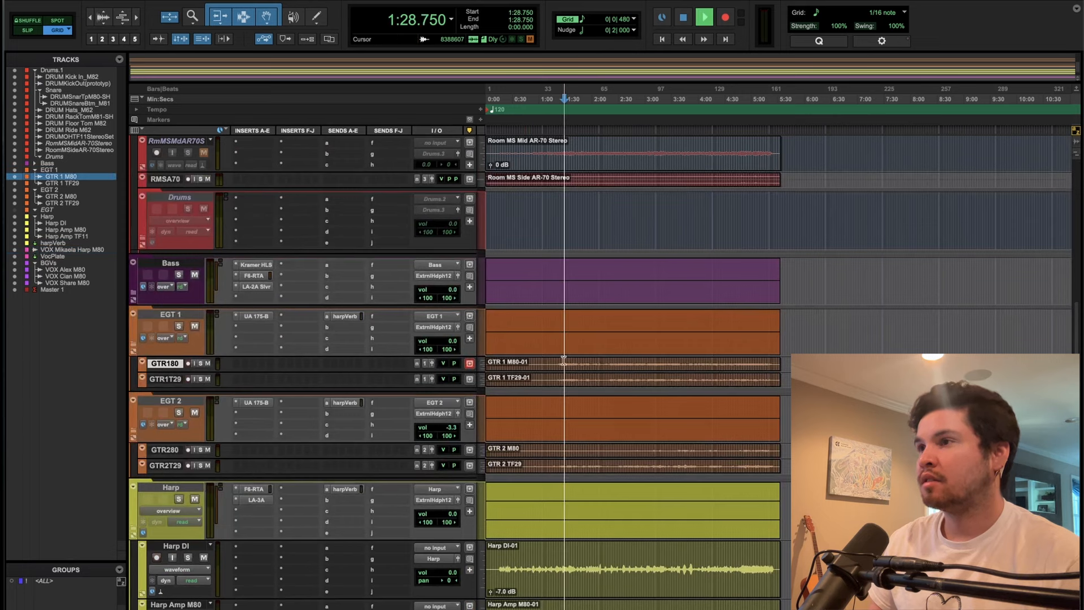
key(space)
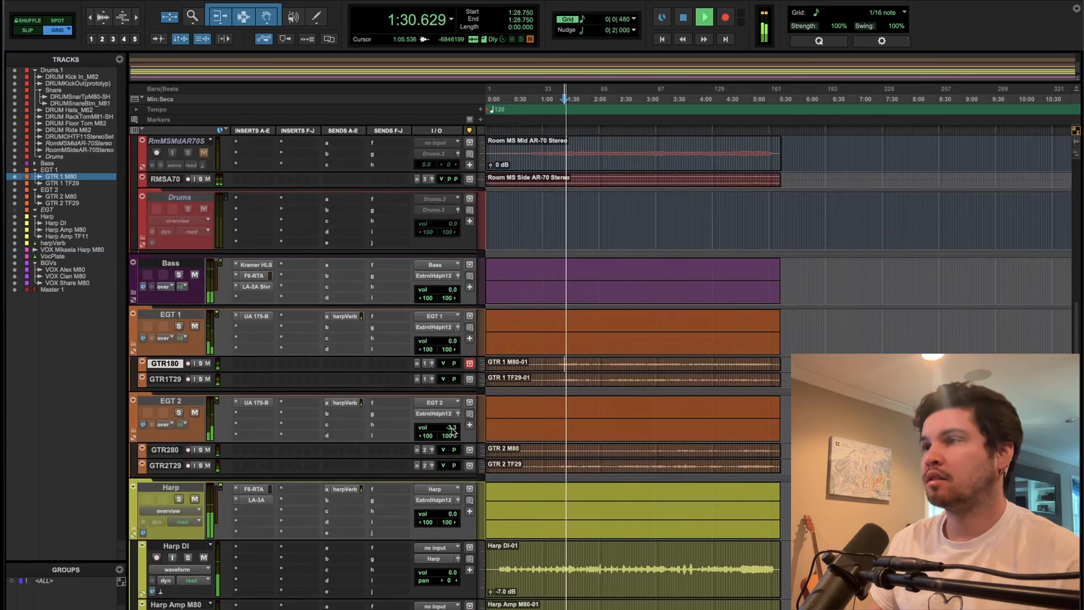
drag(451, 428, 460, 423)
Search the plug-ins for "f6" and insert F6-RTA in the second insert slot of EGT 2.
click(259, 416)
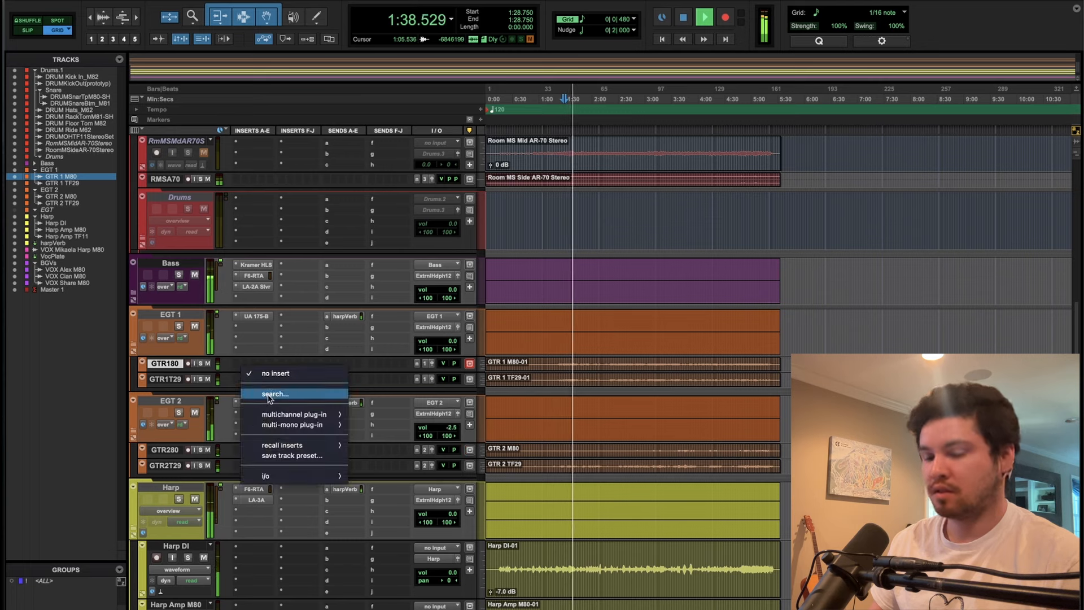
click(268, 395)
text(f6)
click(335, 448)
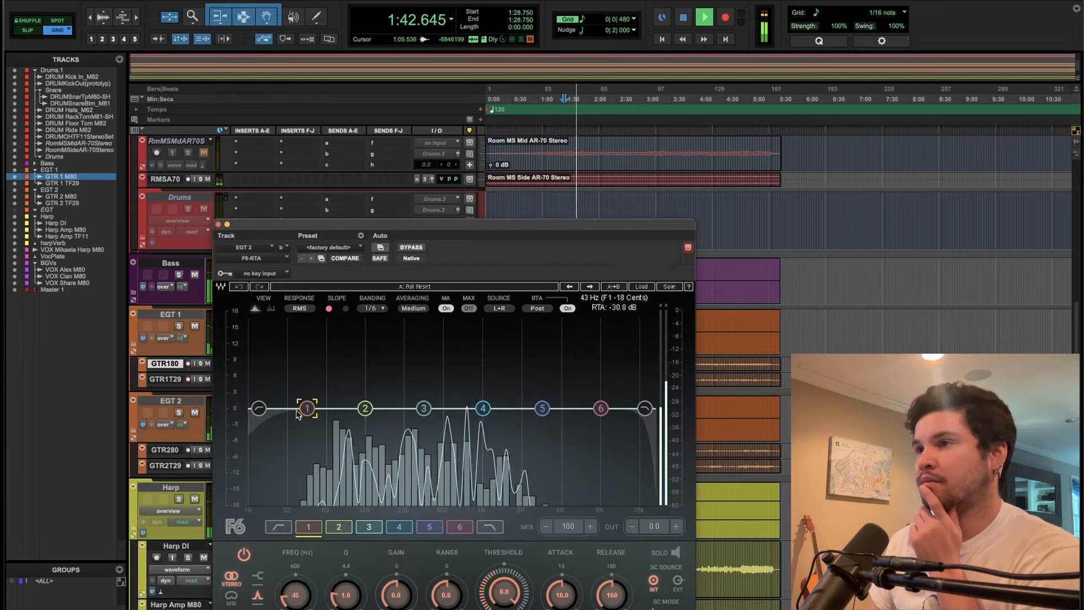
Set EGT 2's F6 to an 18 dB/oct high-pass at 86 Hz and a 0.8 dB band 3 cut at 375 Hz, and close it.
drag(258, 409, 320, 441)
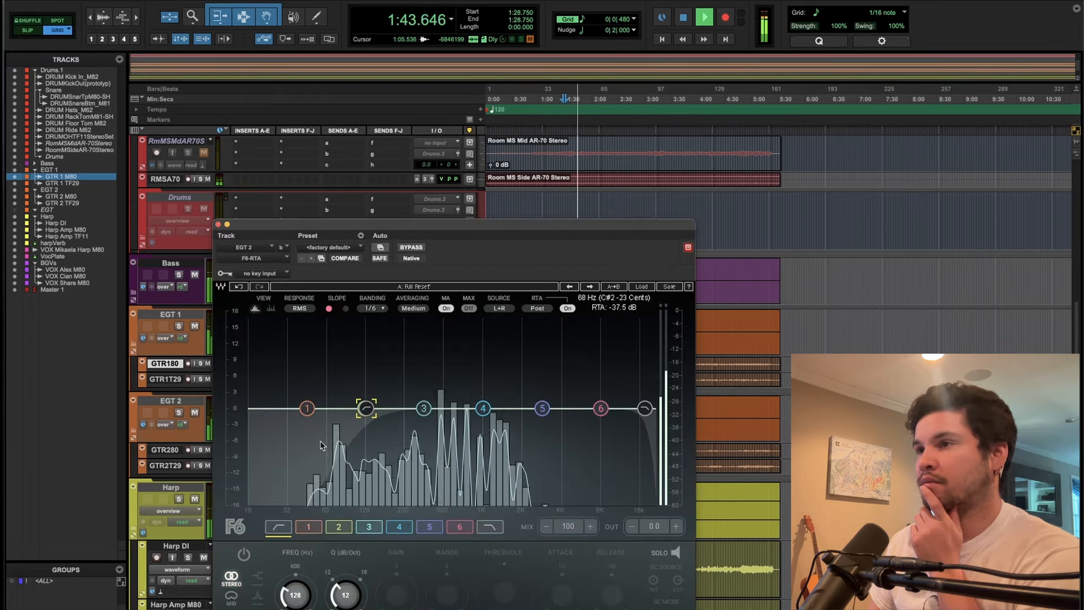
click(243, 556)
drag(366, 409, 343, 408)
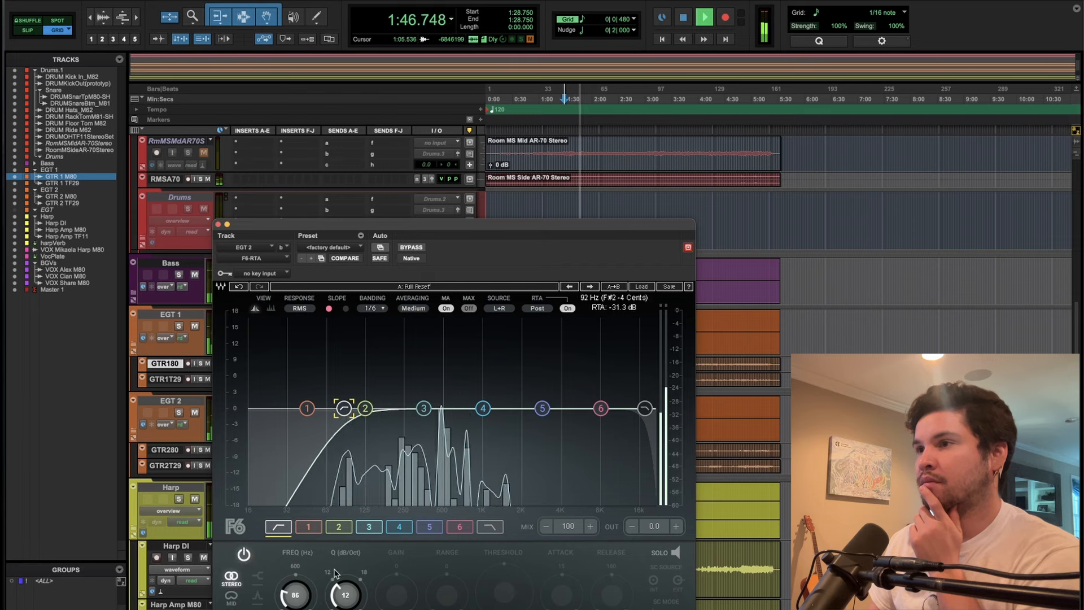
drag(346, 594, 346, 581)
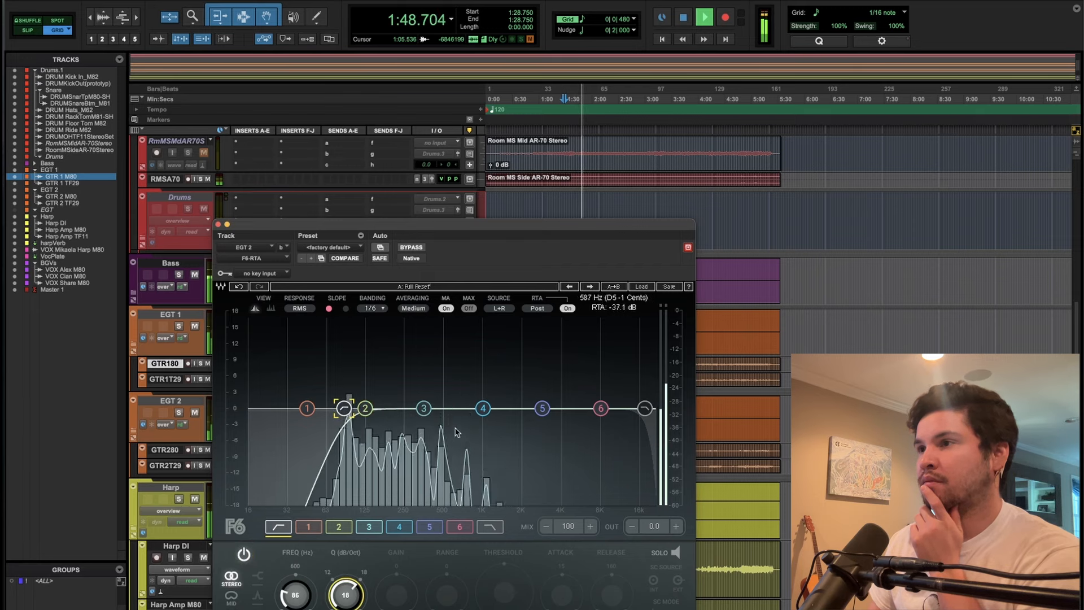
mouse_move(424, 408)
mouse_down()
mouse_move(415, 353)
mouse_move(416, 367)
mouse_move(448, 367)
mouse_move(435, 420)
mouse_up()
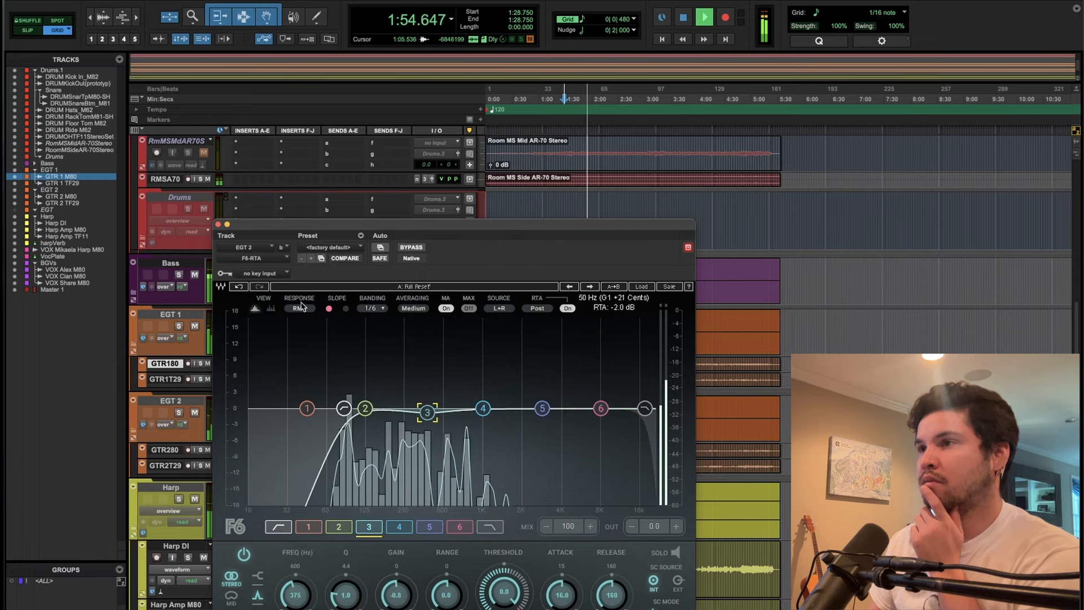
click(218, 224)
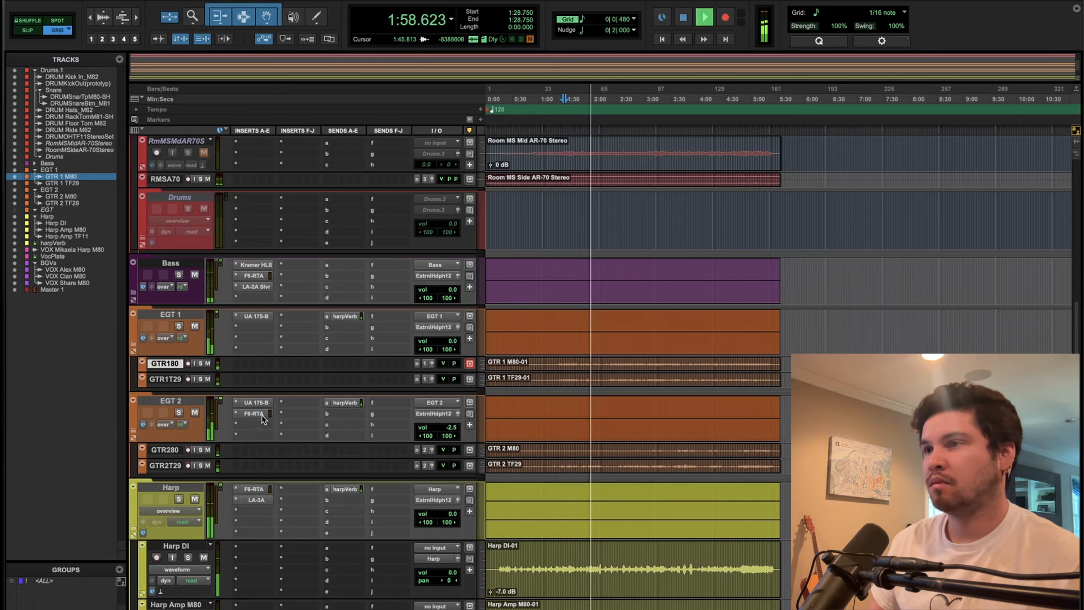
Copy EGT 2's F6-RTA to the second insert slot of EGT 1, raise EGT 1's volume slightly, and replay from 1:28.750.
drag(266, 364, 255, 328)
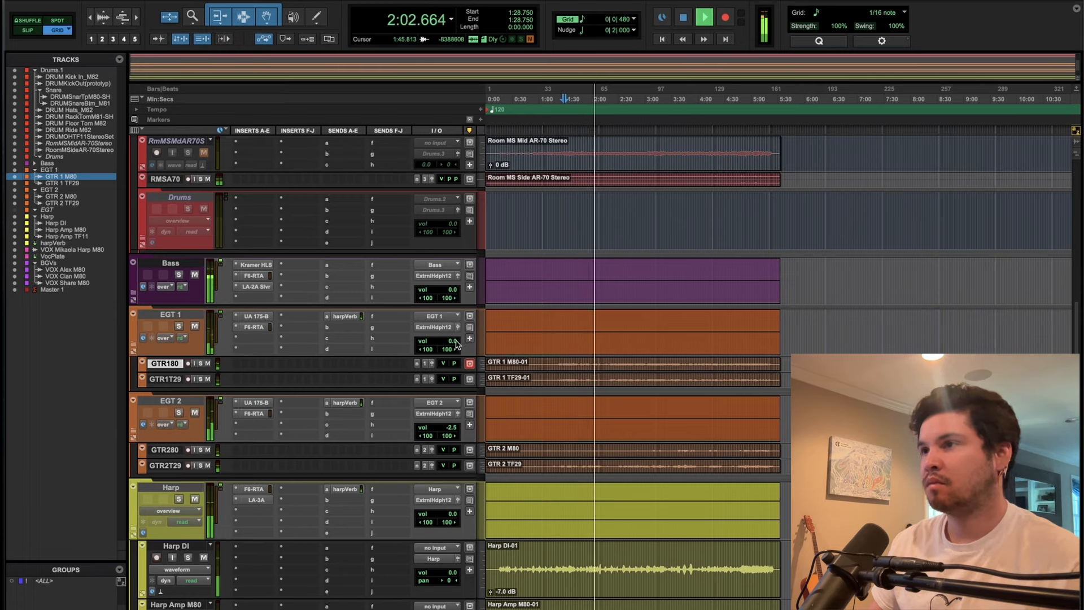
drag(457, 343, 458, 339)
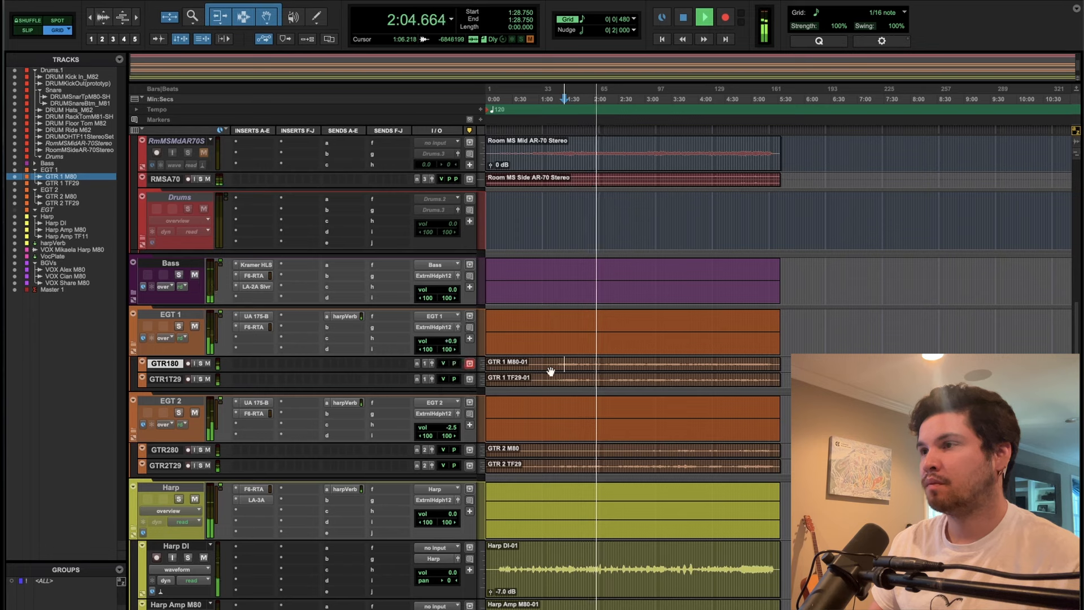
key(space)
key(space)
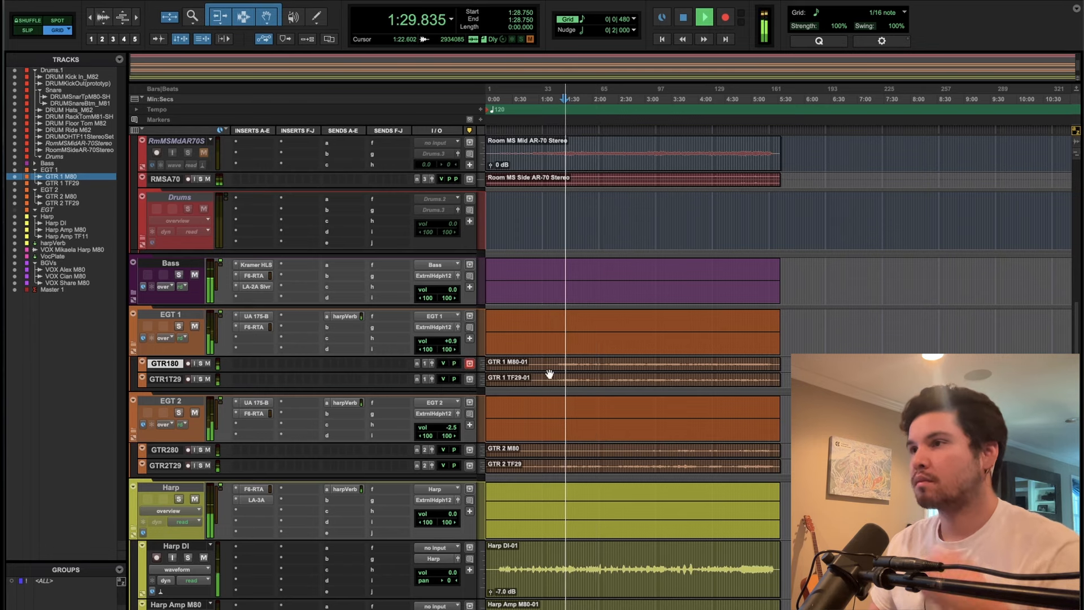
click(179, 326)
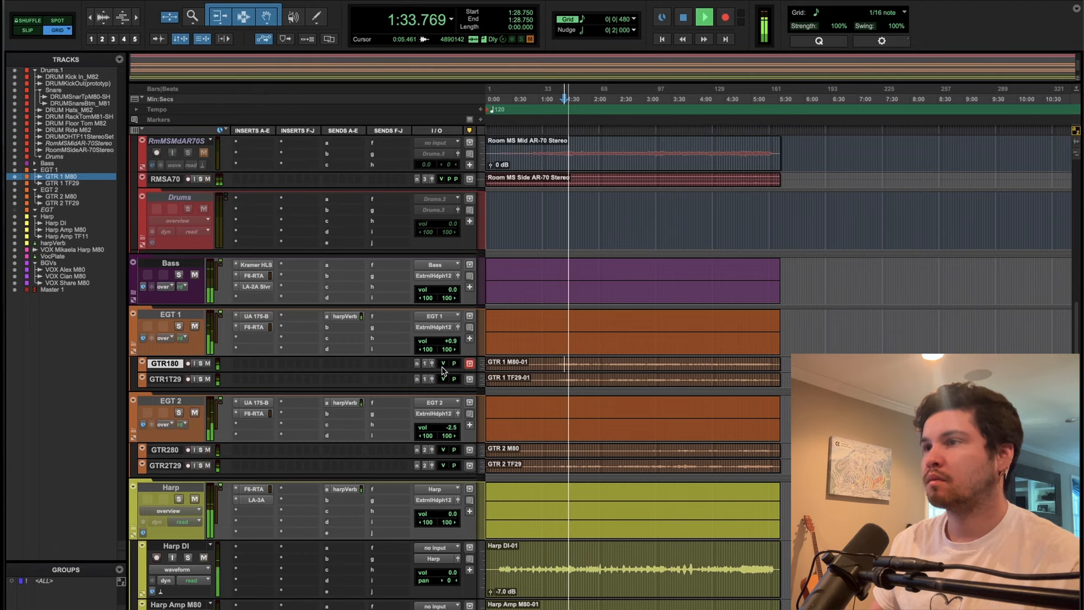
In EGT 1's F6, cut band 3 by 1.7 dB at 223 Hz and make band 6 a 2.9 dB shelf at 3783 Hz with Q 0.4.
click(253, 327)
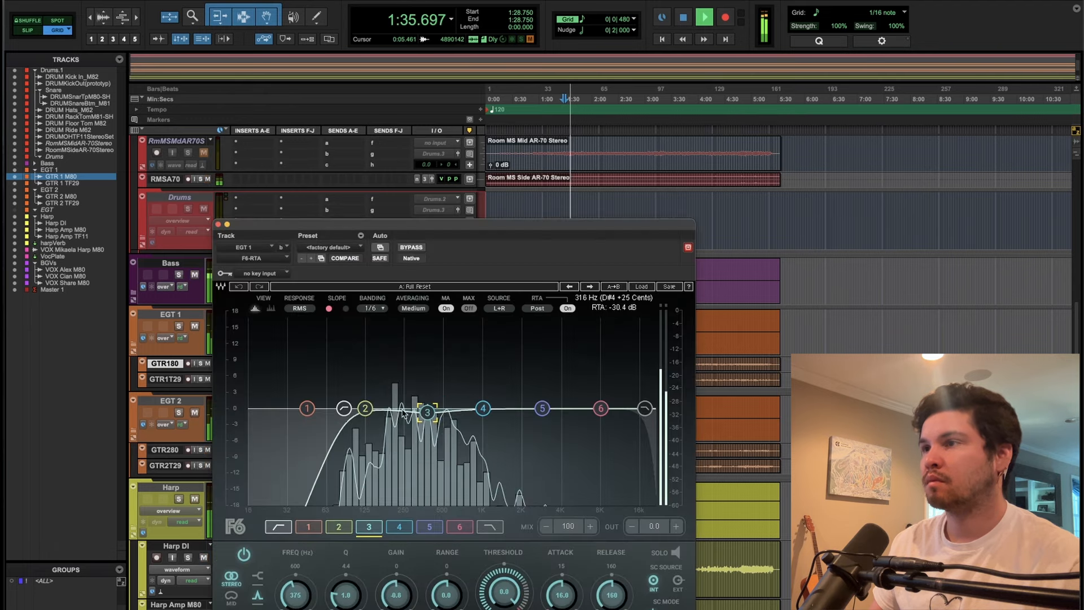
drag(427, 411, 398, 417)
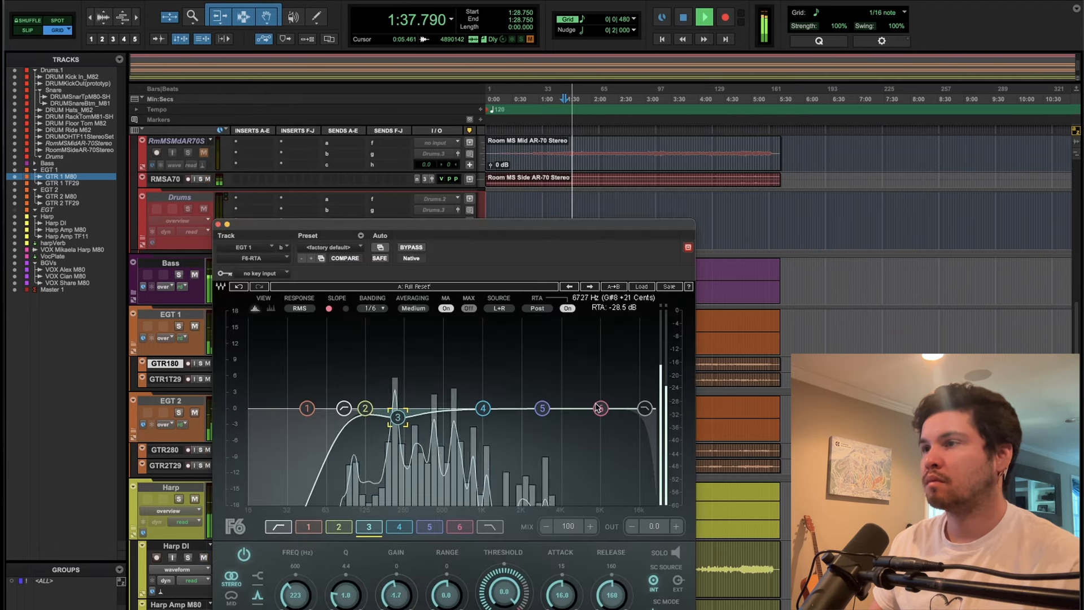
drag(598, 407, 558, 392)
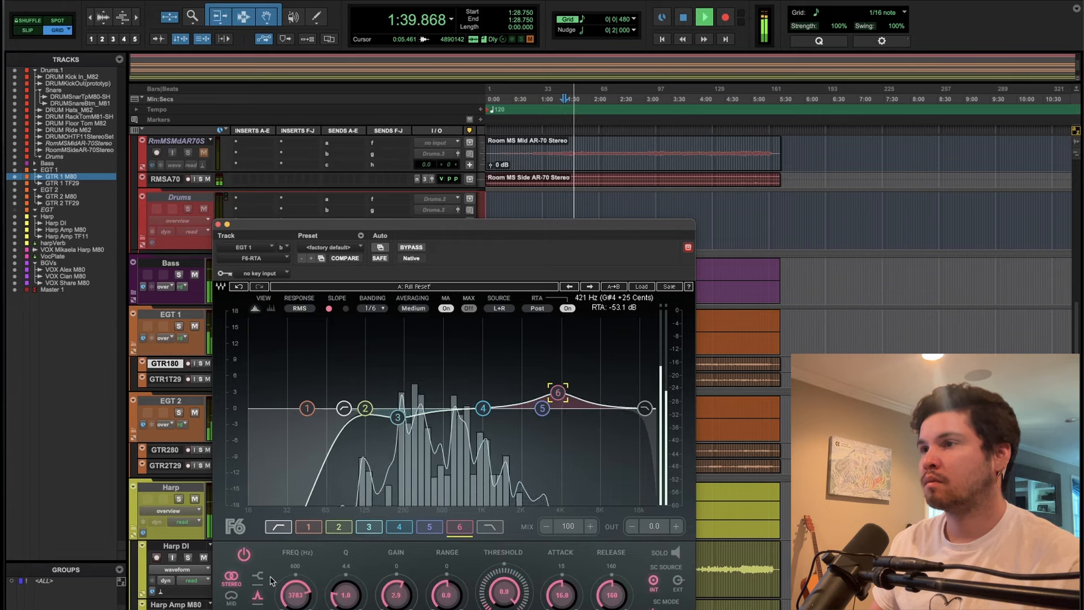
click(261, 577)
drag(335, 604, 336, 609)
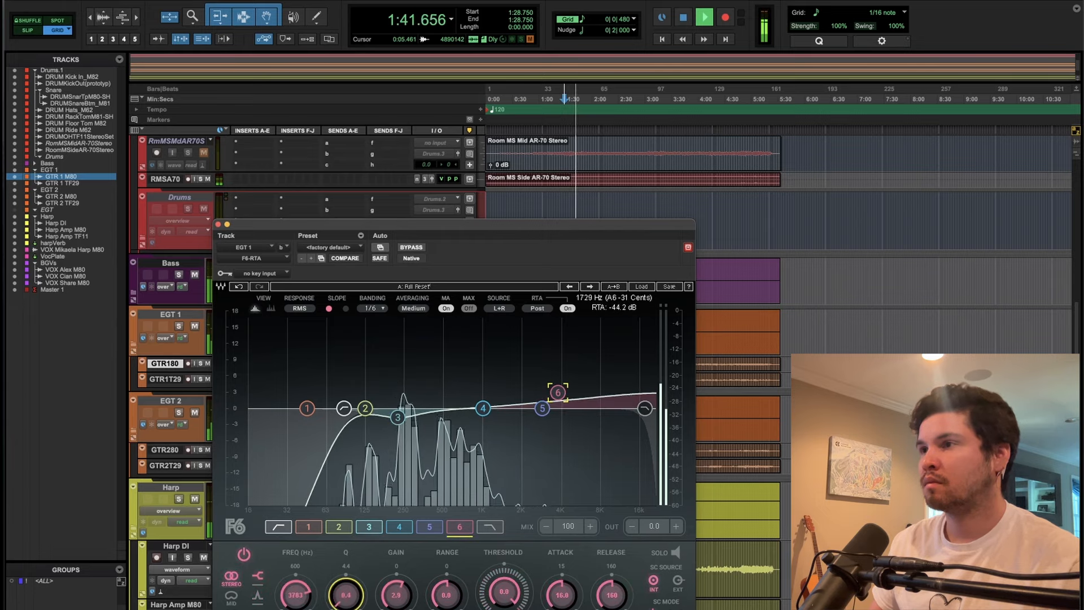
Reshape band 6 in EGT 1's F6 into a bell boosting 5.8 dB at 1073 Hz, and close the plug-in.
drag(557, 393, 471, 377)
click(258, 595)
click(218, 224)
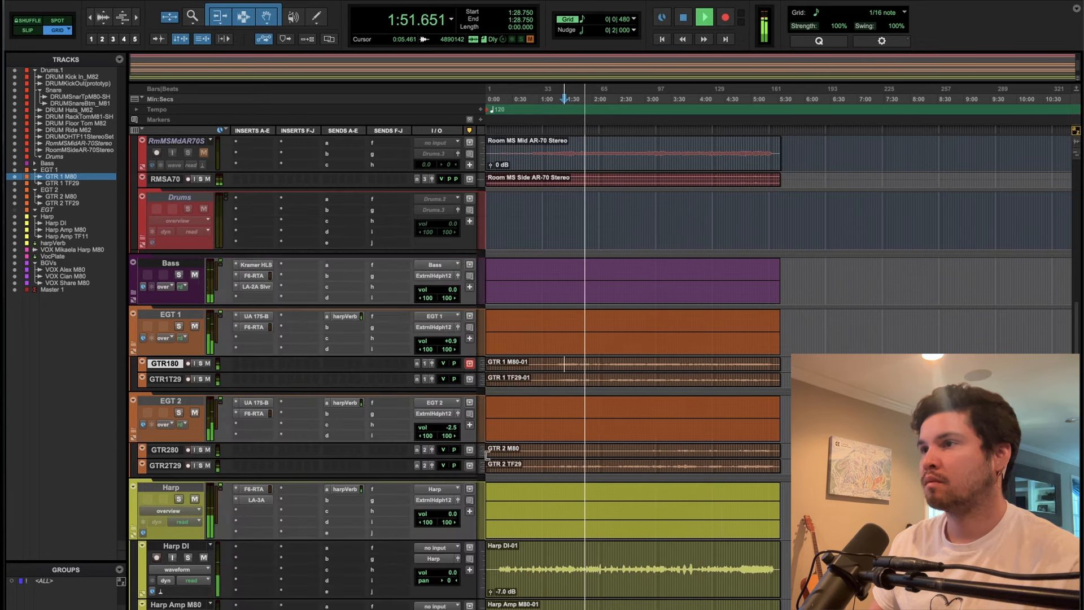
Adjust band 3 in EGT 2's F6 to a 0.9 dB cut at 318 Hz, and close the plug-in.
click(259, 416)
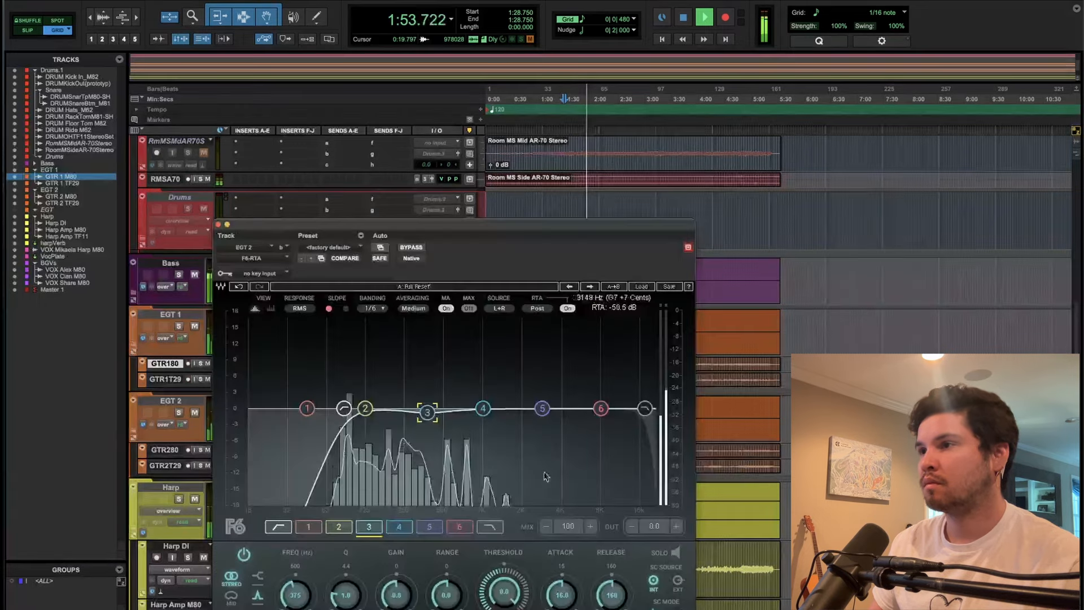
drag(424, 423, 414, 424)
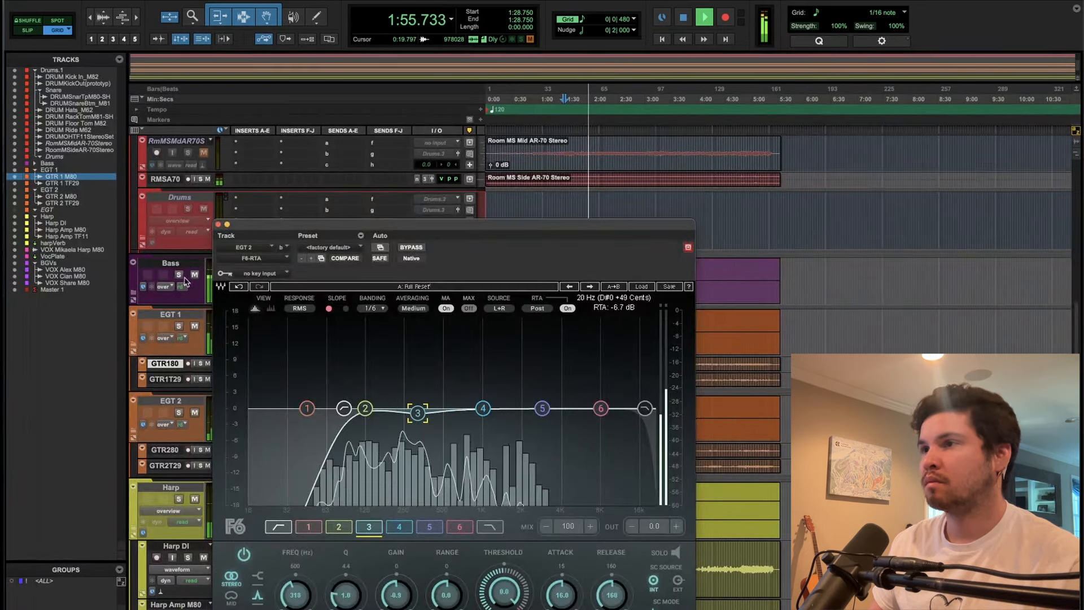
click(218, 224)
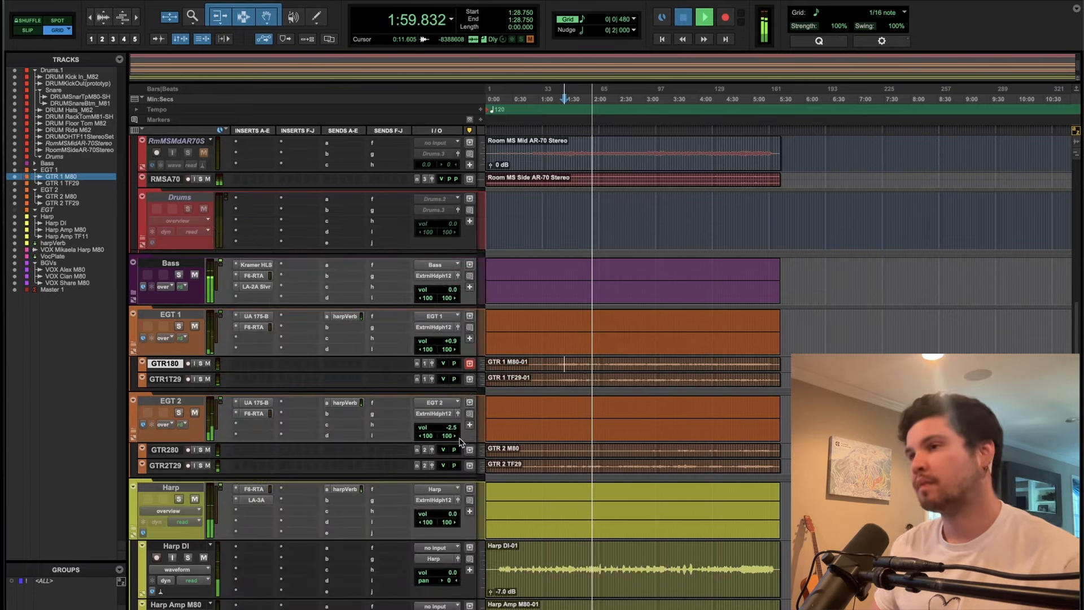
Replay the guitars from 1:28.750, refine band 6 in EGT 1's F6 to a 5.5 dB boost at 1065 Hz, and close it.
key(space)
click(253, 327)
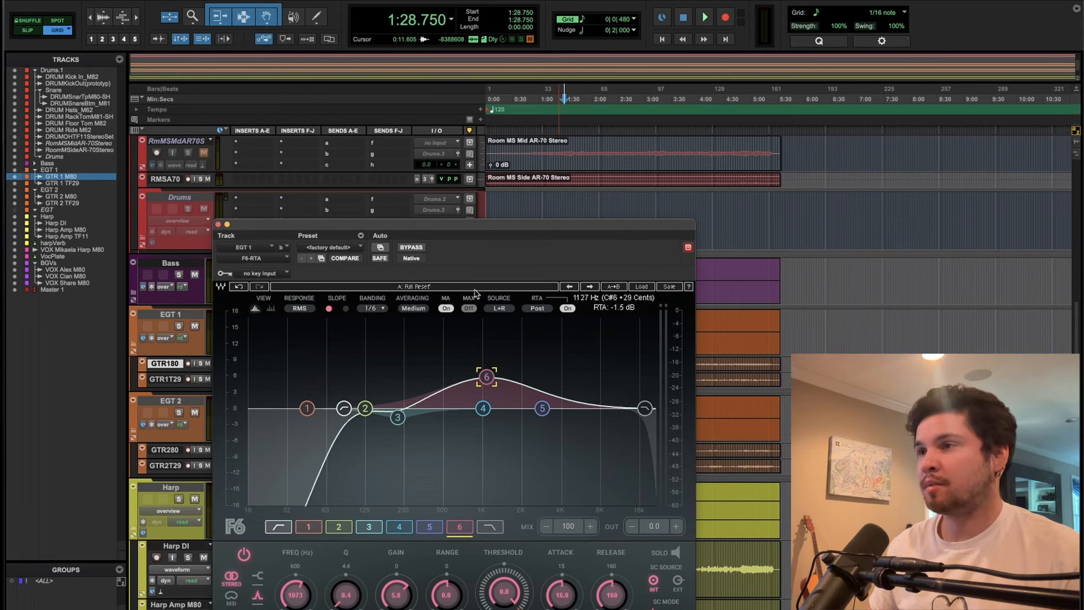
key(space)
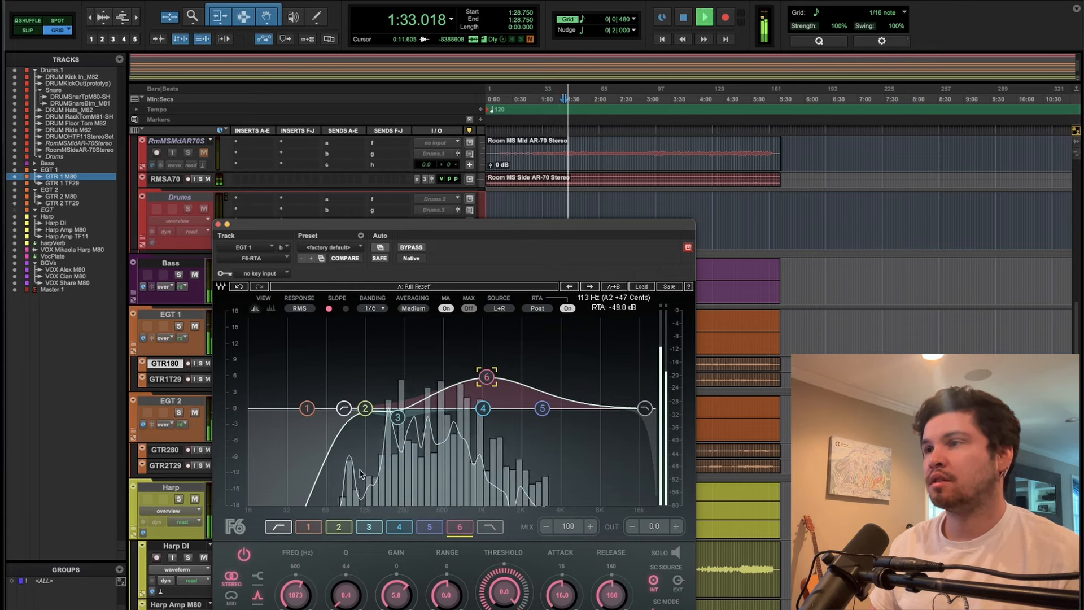
key(space)
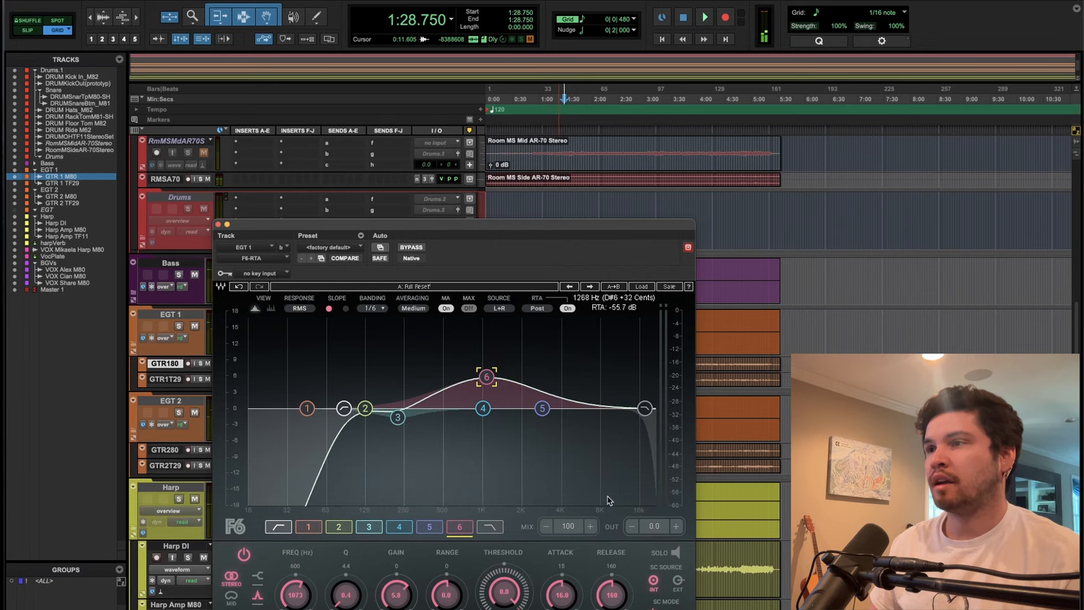
drag(493, 390, 485, 378)
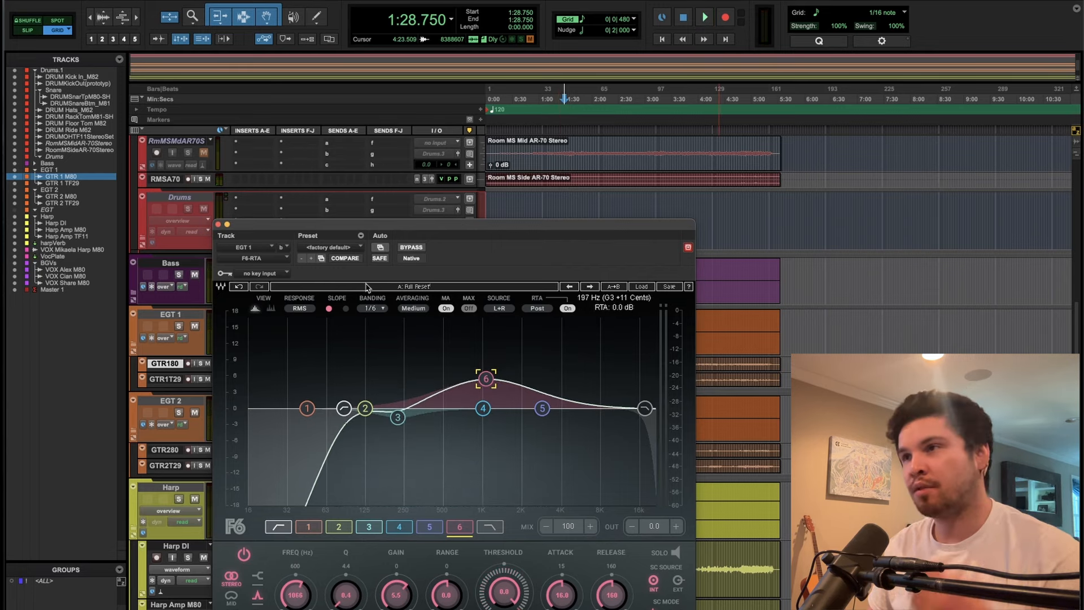
click(218, 224)
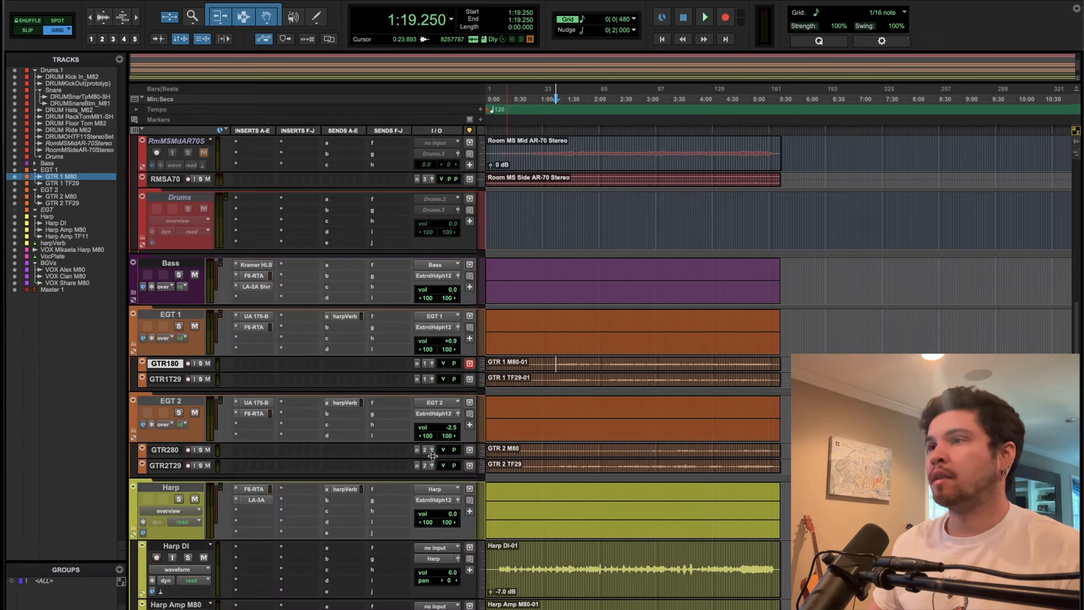
Set EGT 2's volume to -2.7 dB and check its F6 curve.
click(453, 426)
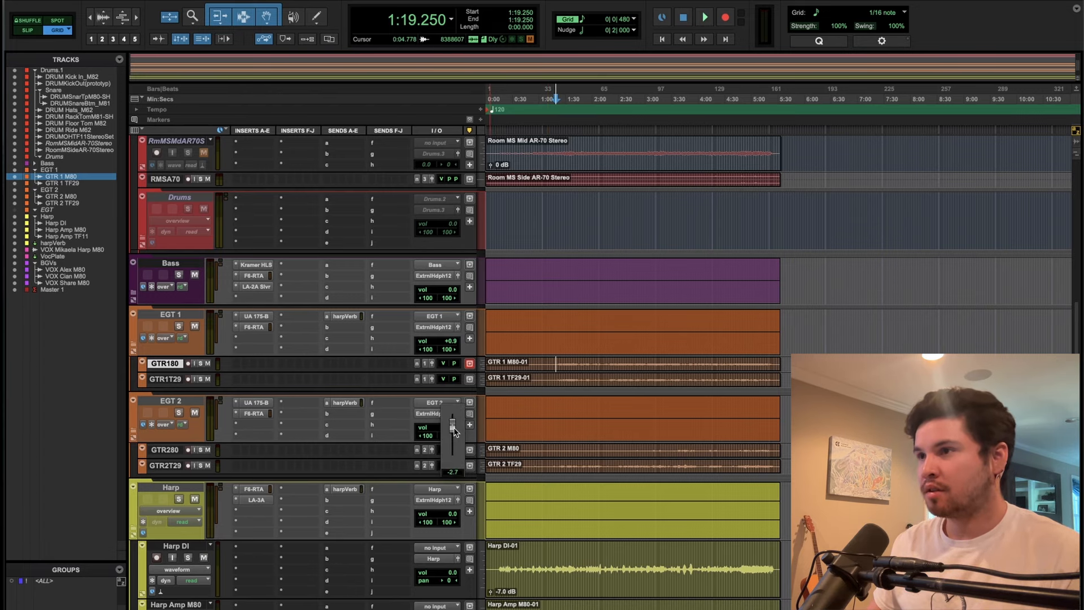
click(254, 413)
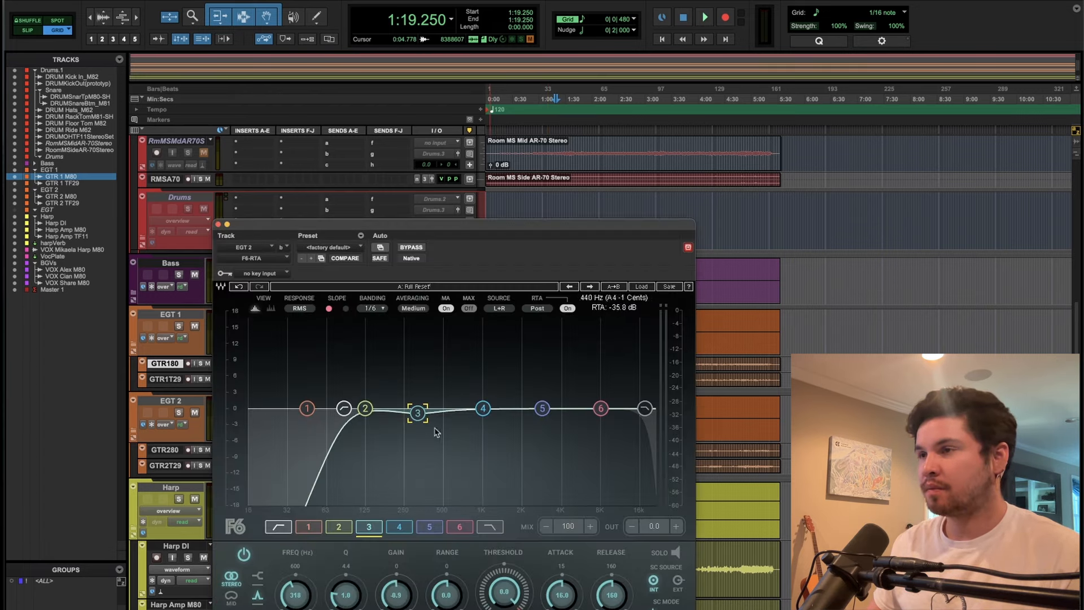
click(218, 225)
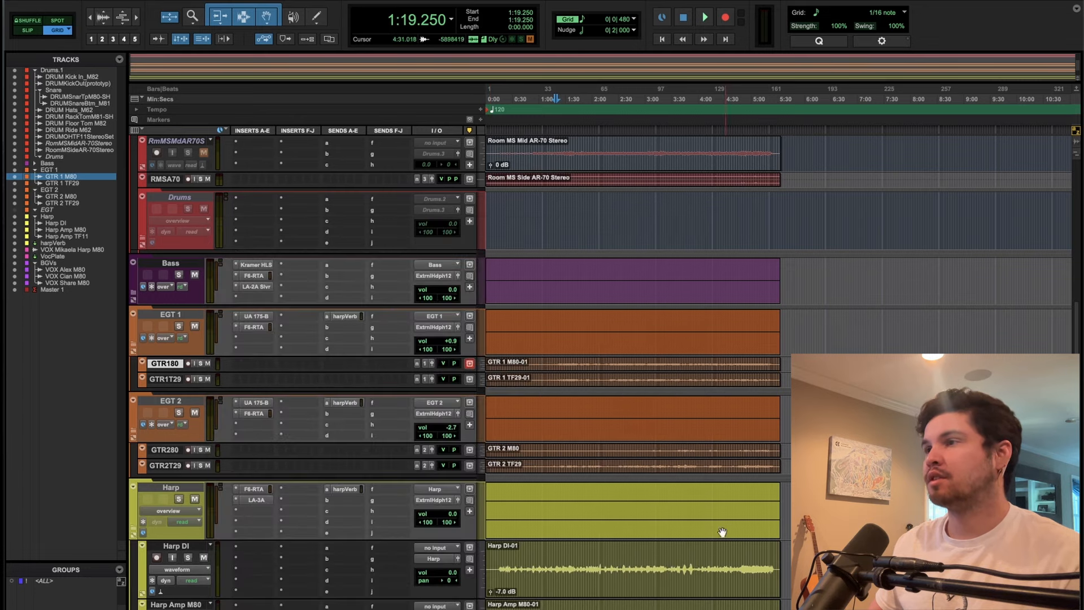
While playing from 1:19.250, set band 6 in EGT 2's F6 to a 1.0 dB cut at 1601 Hz with Q 0.7, and close it.
key(space)
click(255, 414)
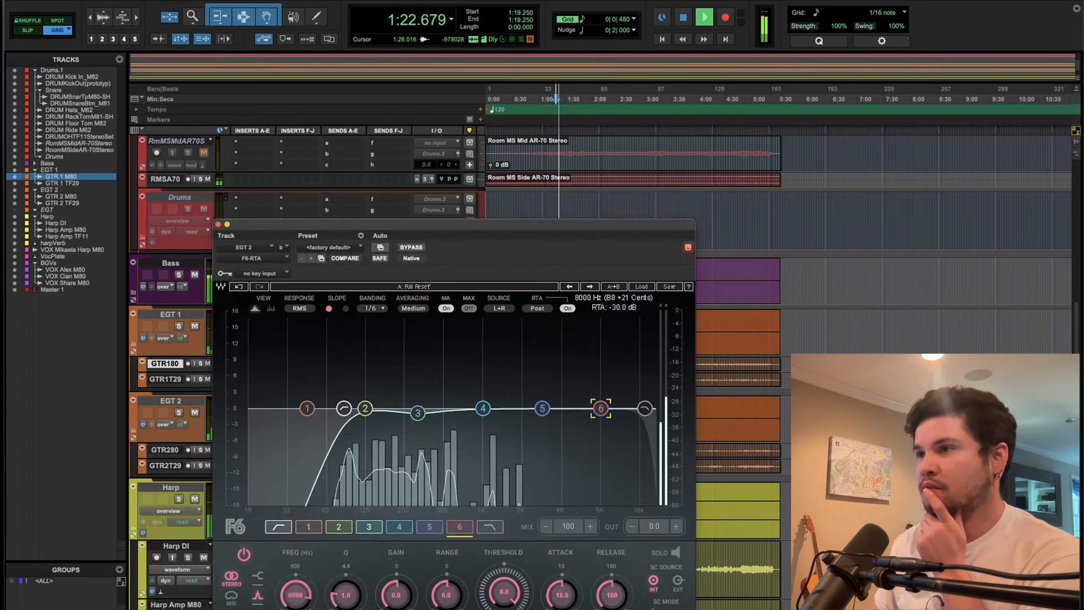
drag(601, 408, 480, 397)
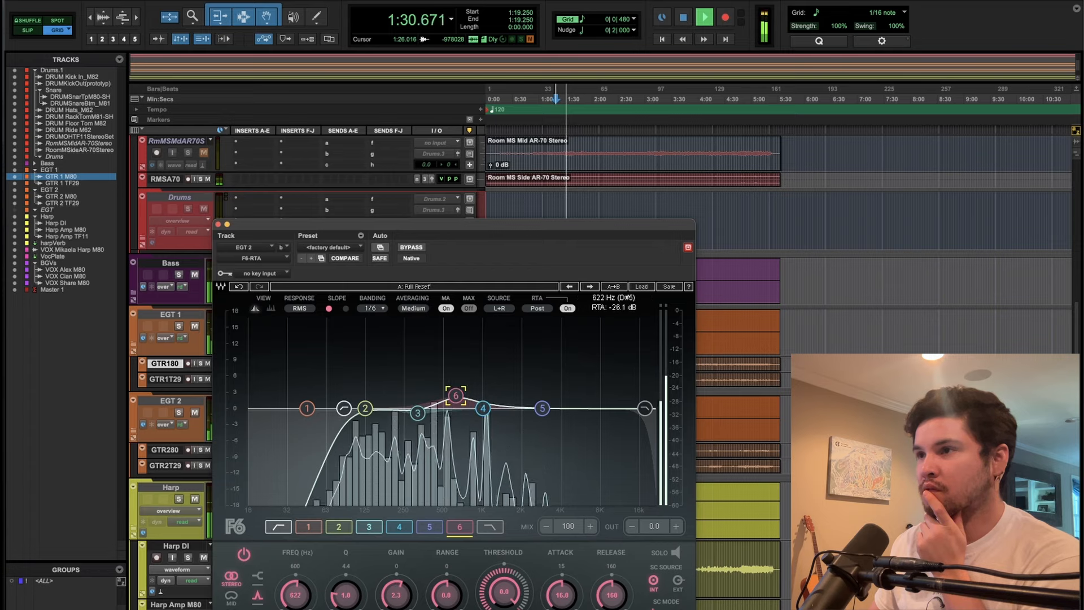
drag(344, 596, 345, 604)
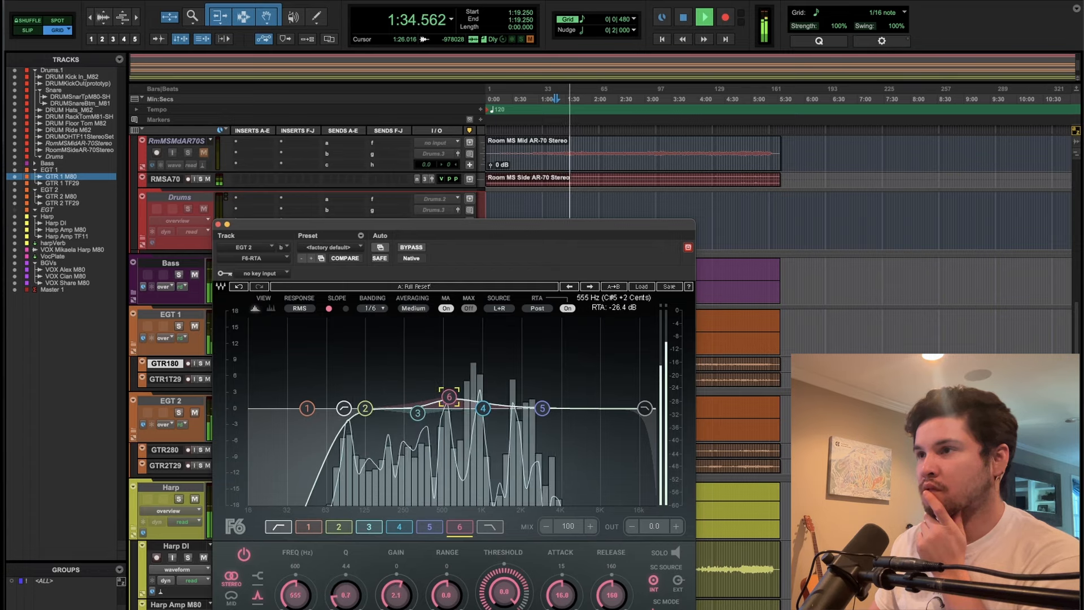
drag(470, 410, 506, 413)
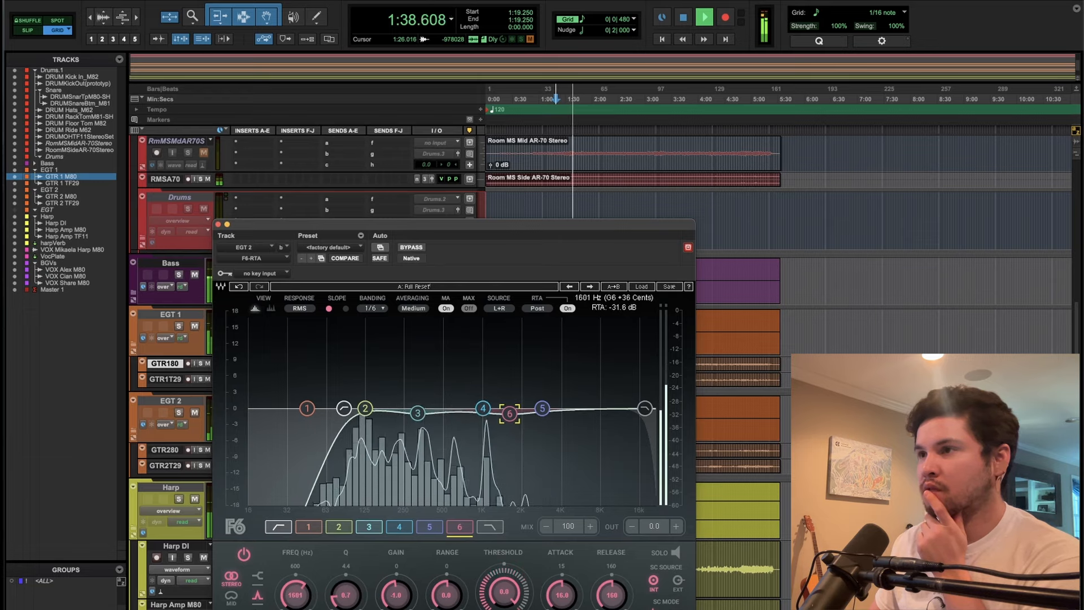
click(218, 224)
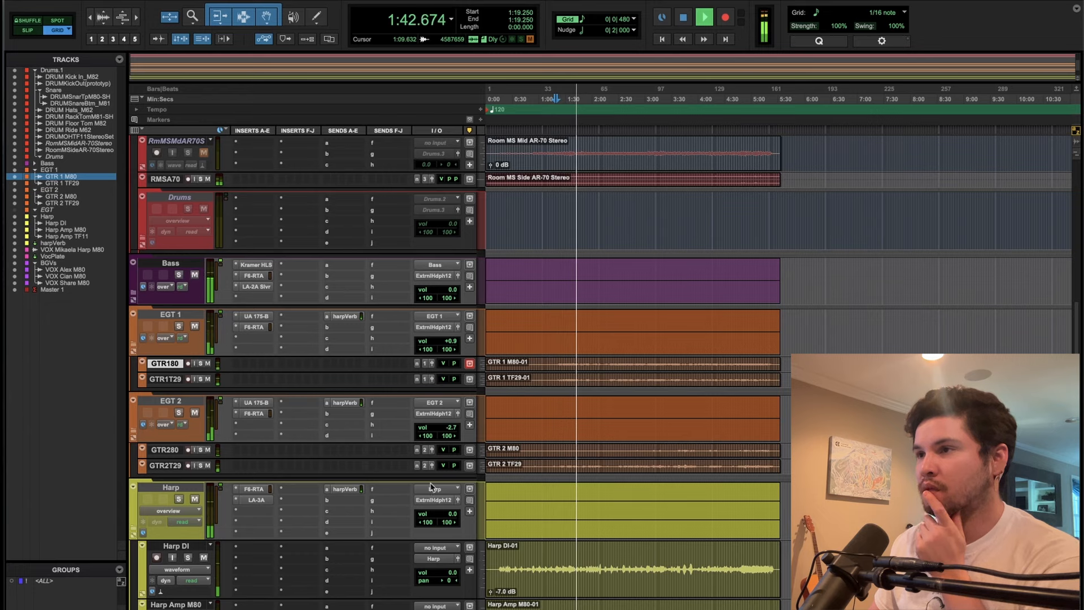
click(452, 428)
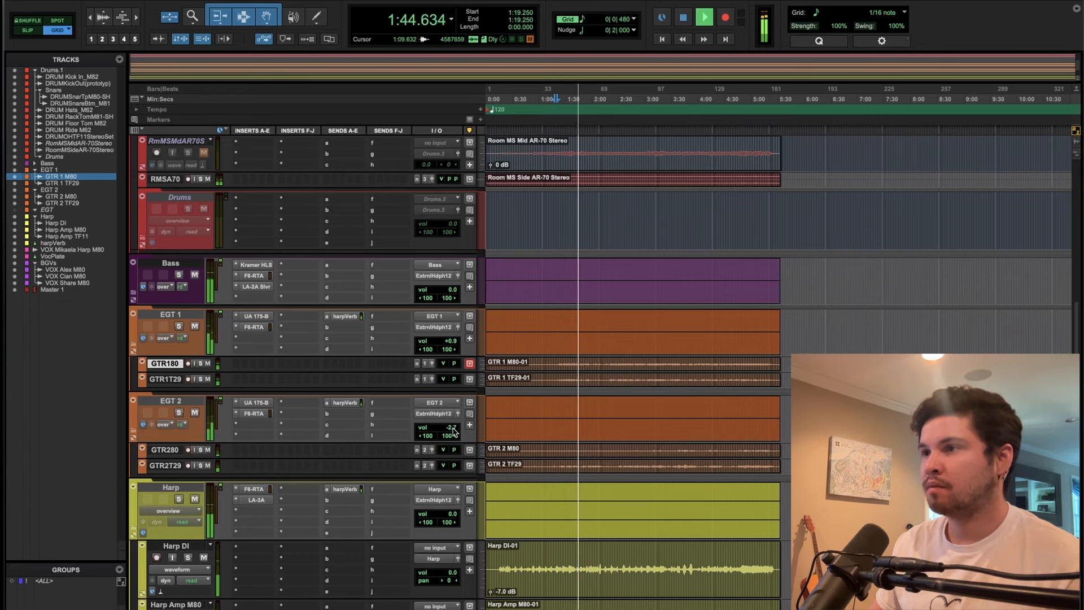
scroll(360, 554, down, 3)
key(space)
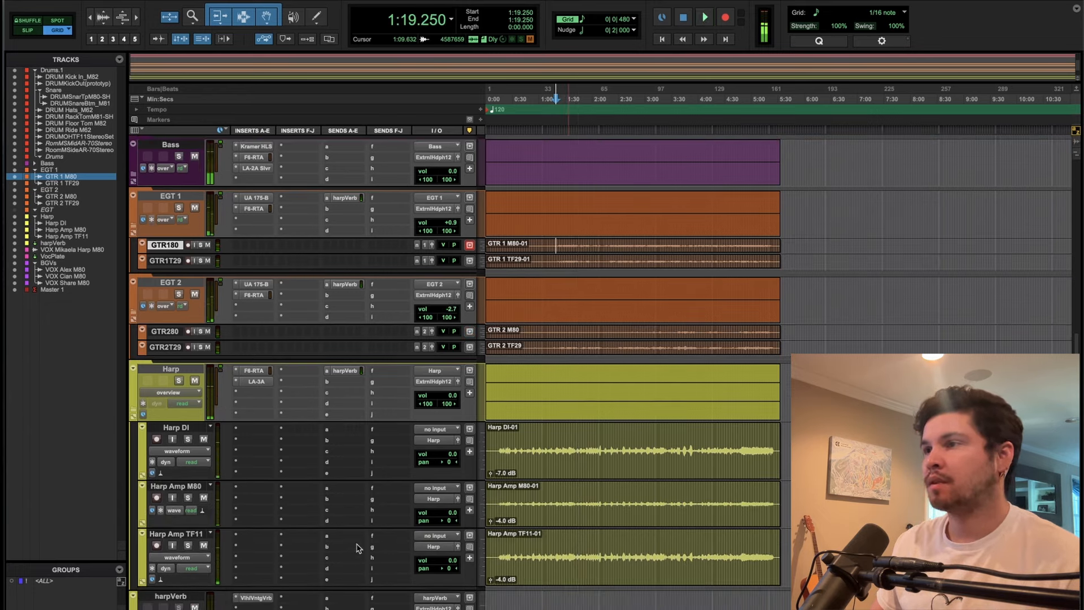
Enlarge the snare bottom track and lower its volume to -6.6 dB during playback.
scroll(360, 550, up, 15)
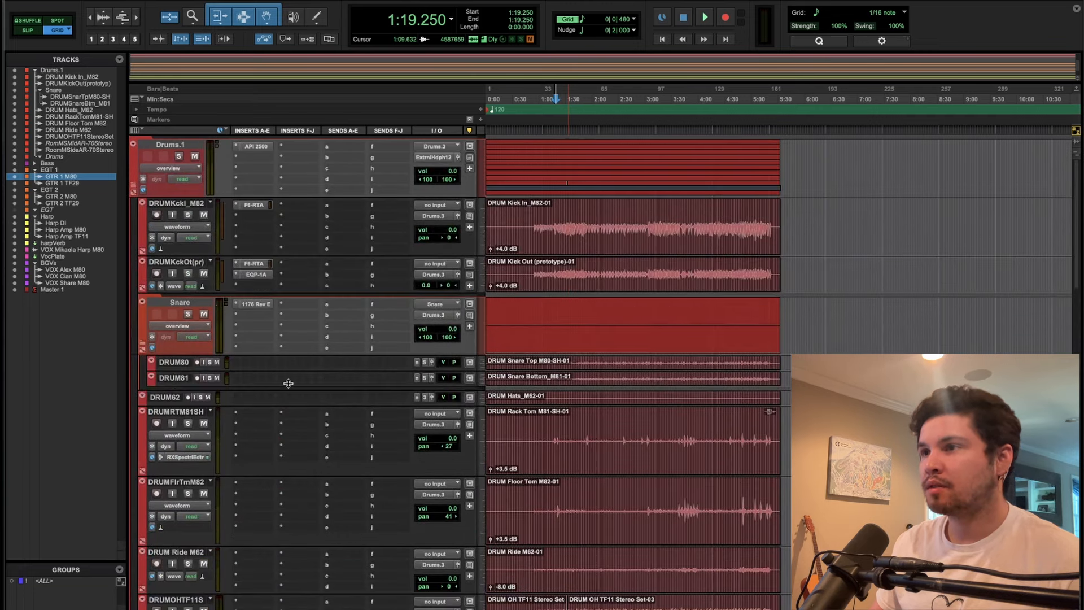
drag(288, 384, 283, 441)
key(space)
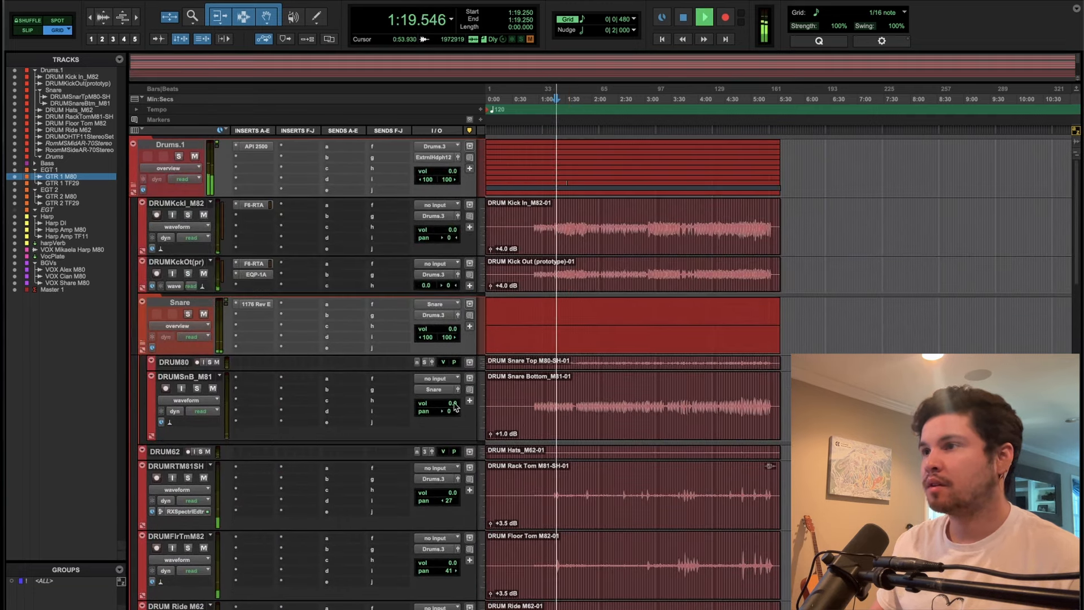
drag(451, 405, 450, 409)
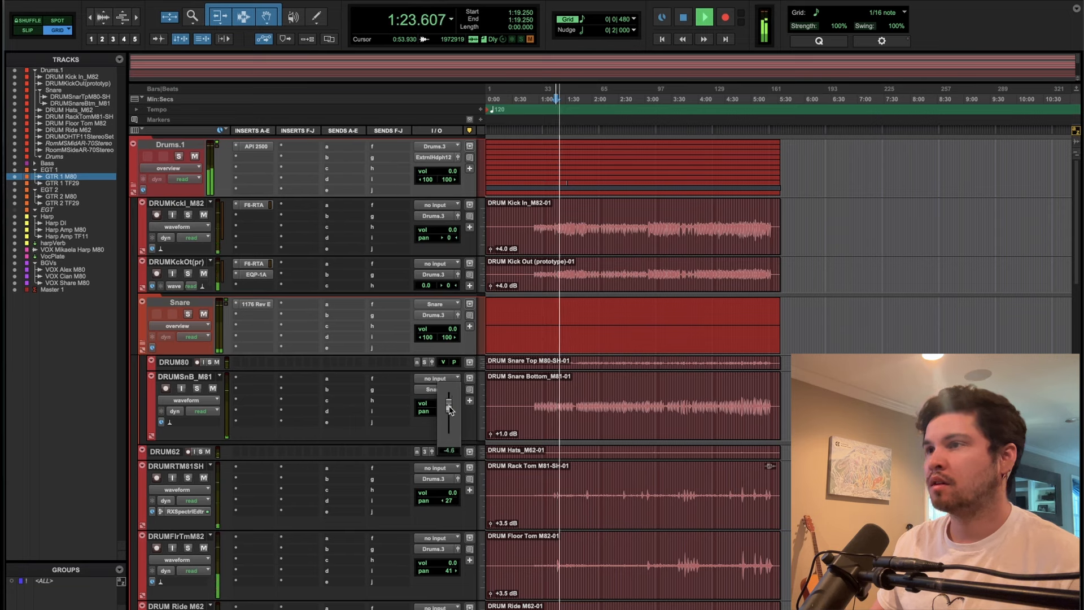
drag(448, 405, 450, 408)
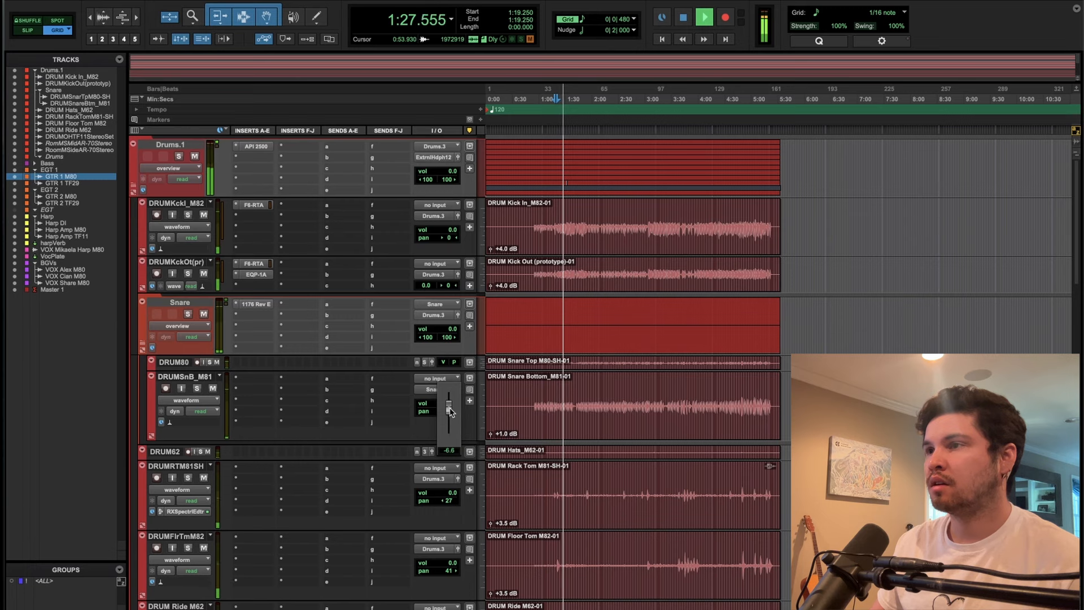
drag(449, 407, 450, 409)
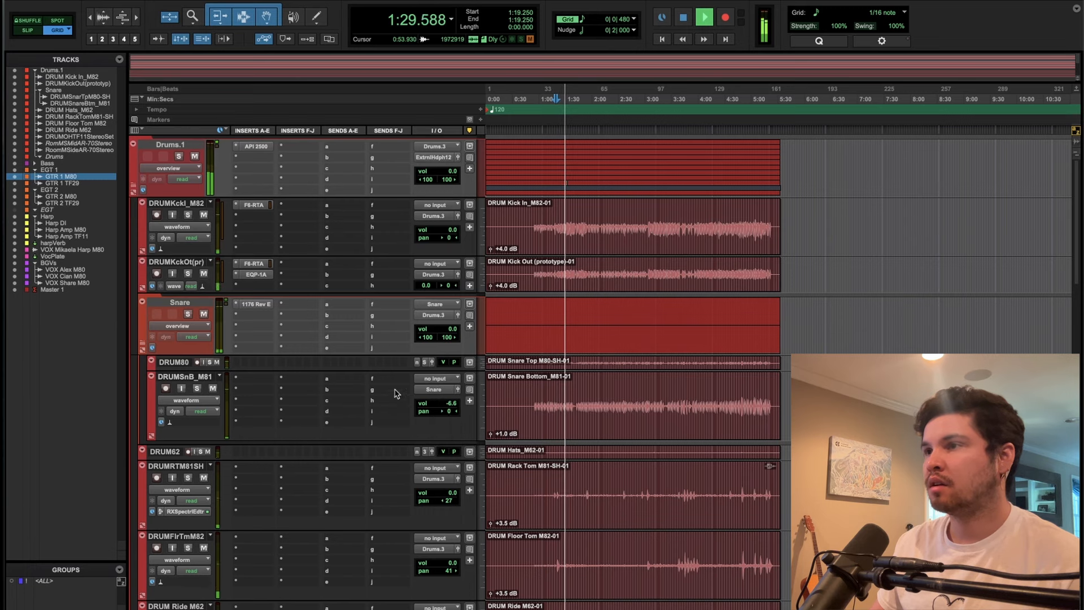
Enlarge the snare top track, stop playback, and insert the Trim plug-in in the snare bottom track's first insert slot.
drag(388, 370, 379, 406)
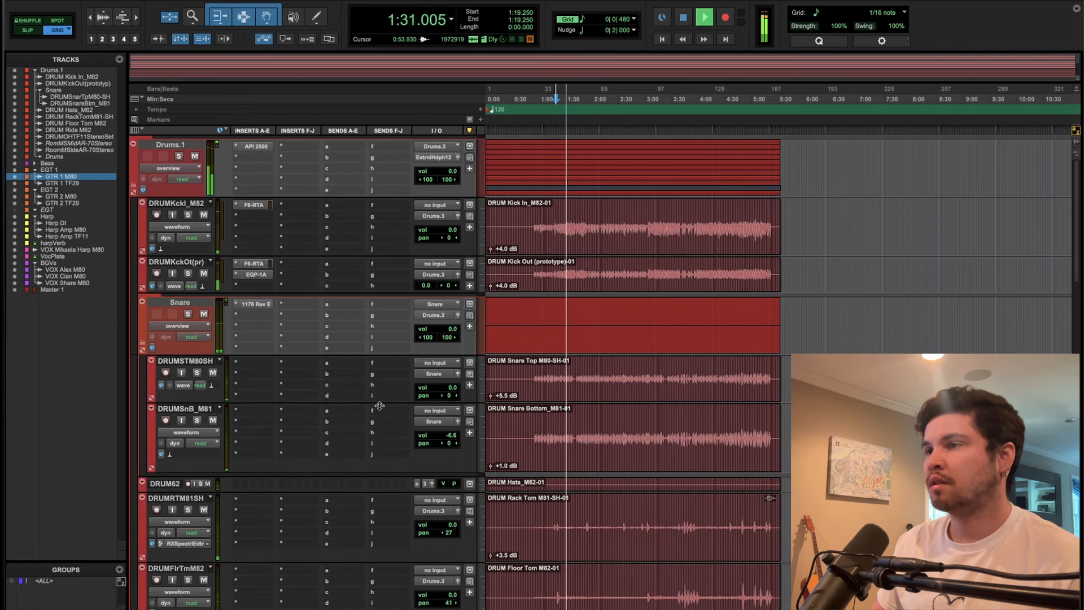
key(space)
click(246, 416)
click(282, 393)
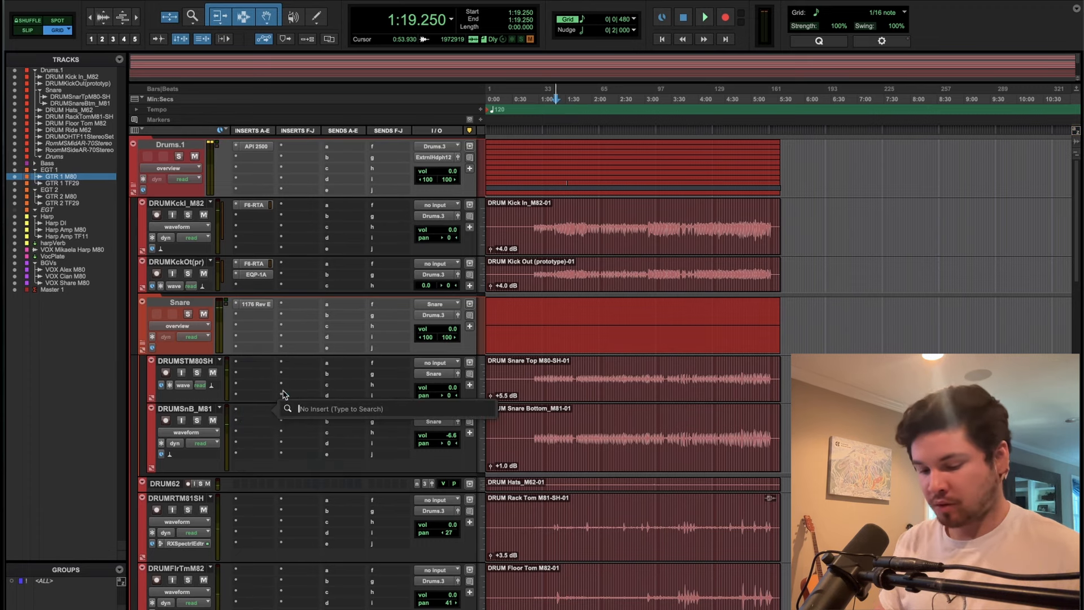
text(trim)
key(Return)
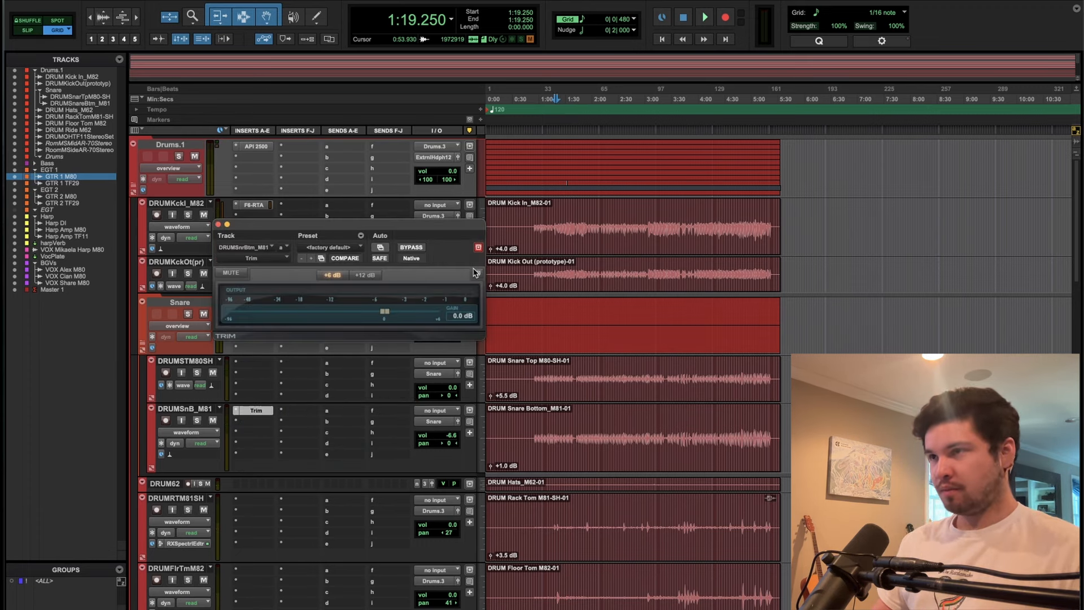
Test the snare bottom's polarity inversion in Trim during playback, close the plug-in, and make the Trim insert inactive.
key(space)
click(477, 274)
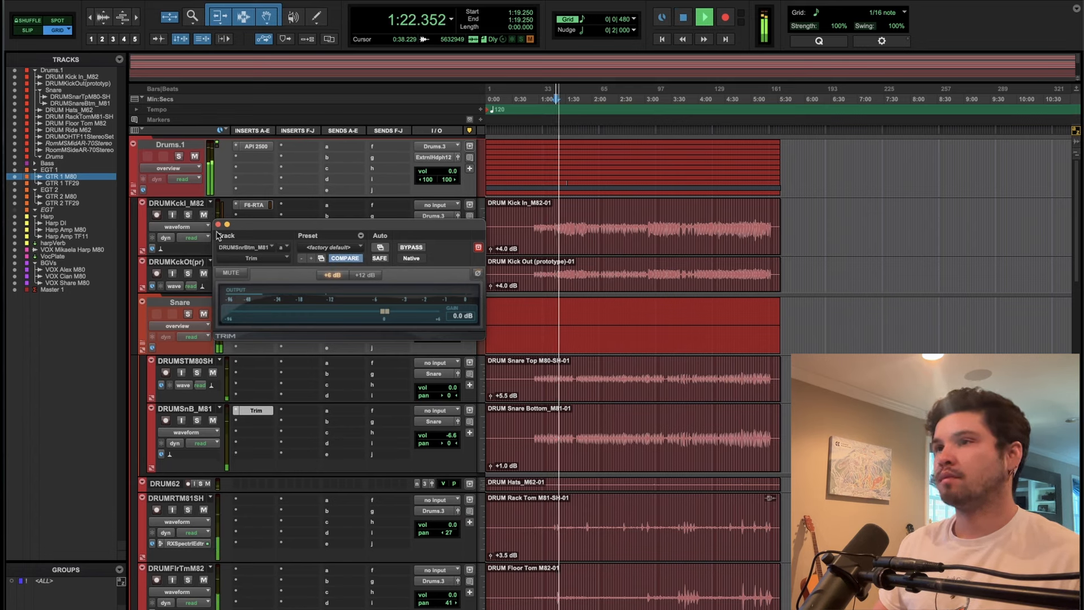
click(219, 224)
ctrl+super+click(255, 410)
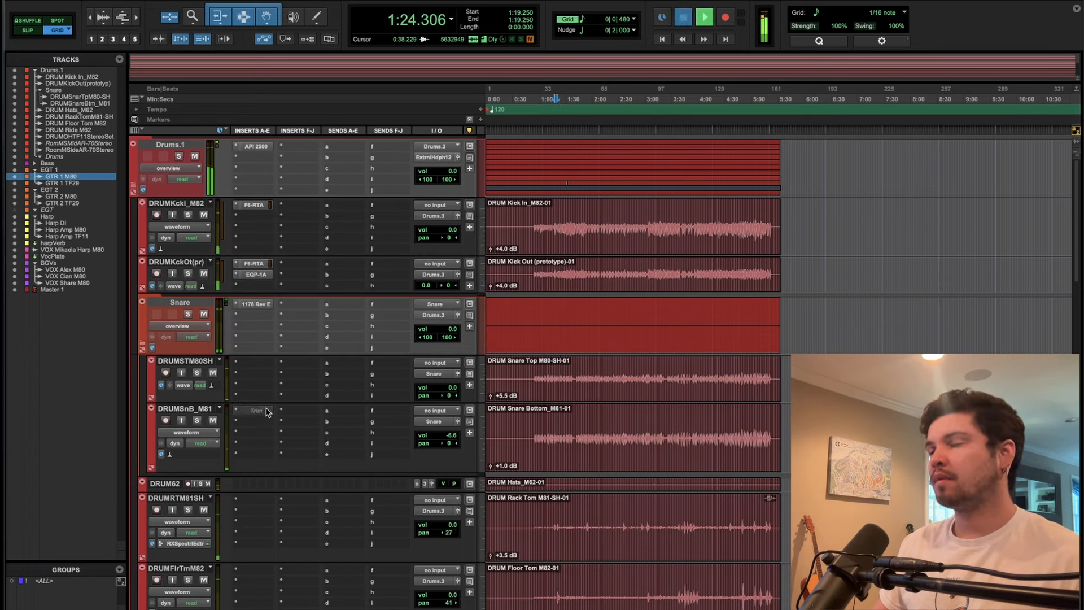
key(space)
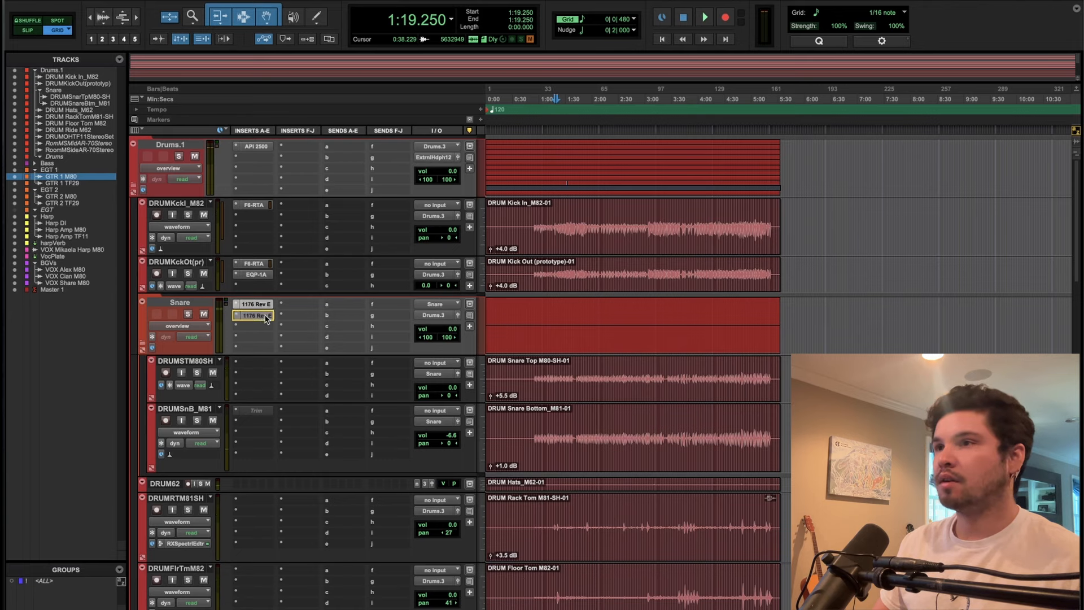
Move the Snare folder's 1176 Rev E to the second insert slot and insert F6-RTA in the first.
drag(266, 318, 261, 316)
click(258, 307)
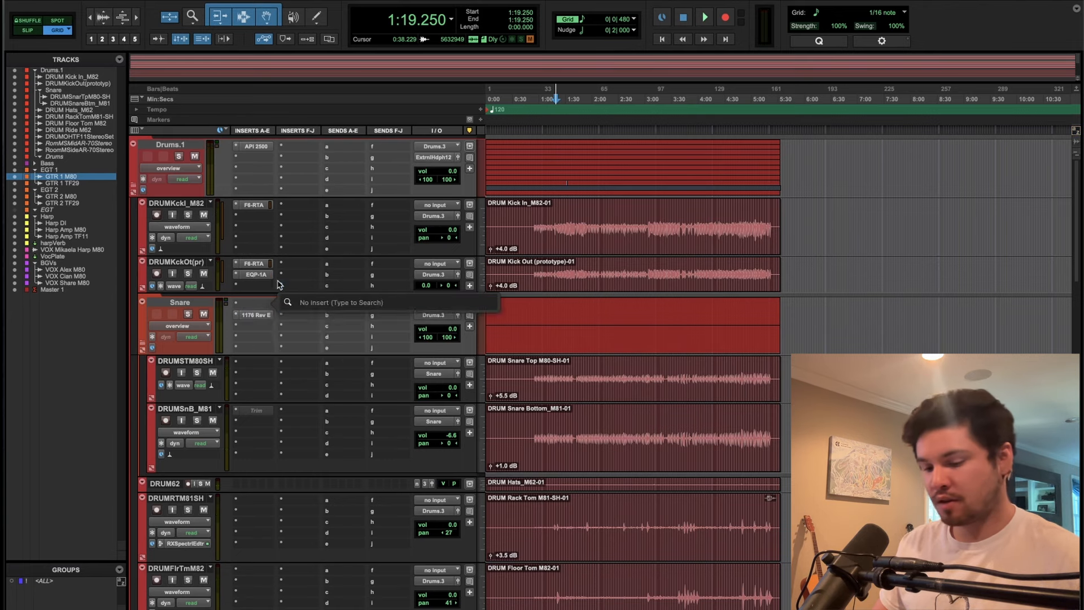
text(f6)
click(334, 348)
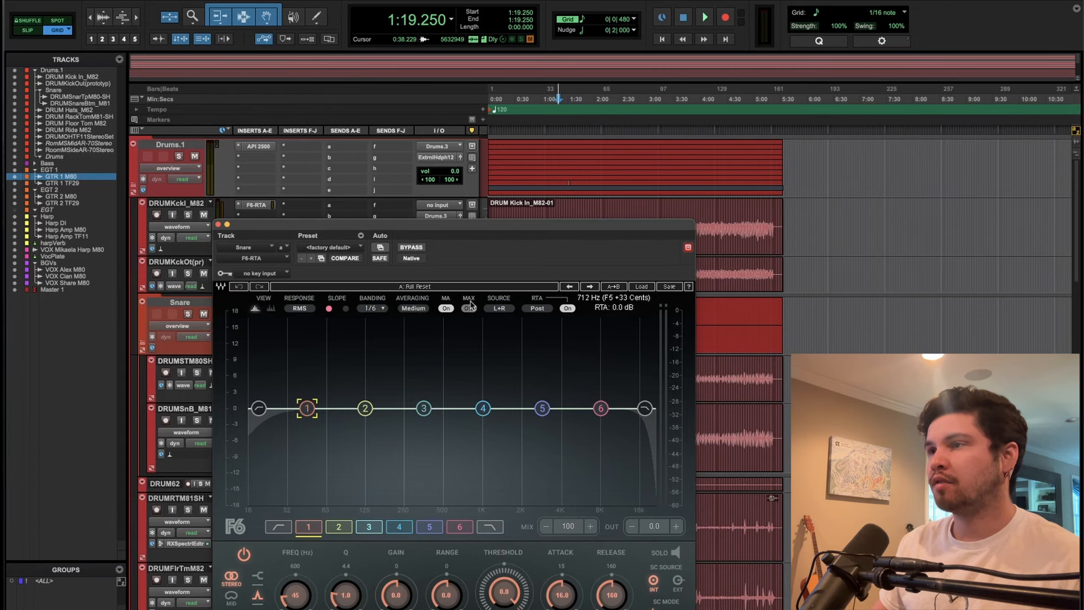
During playback, cut the Snare's F6 band 3 by 2.4 dB at 475 Hz and band 5 by 2.4 dB at 4170 Hz.
key(space)
drag(423, 408, 440, 421)
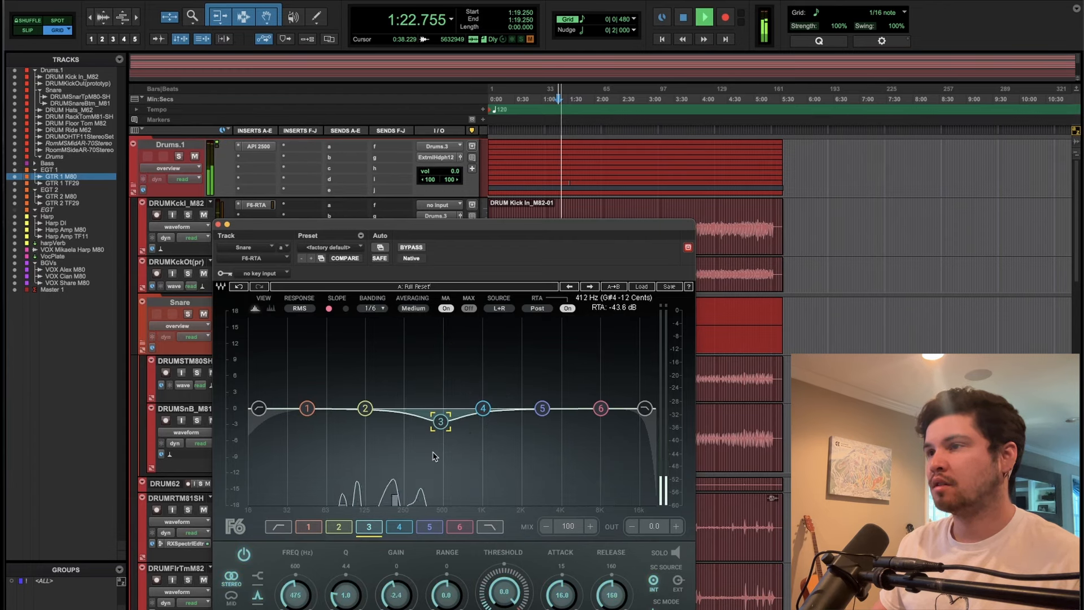
mouse_move(346, 595)
mouse_down()
mouse_move(345, 580)
mouse_move(346, 607)
mouse_up()
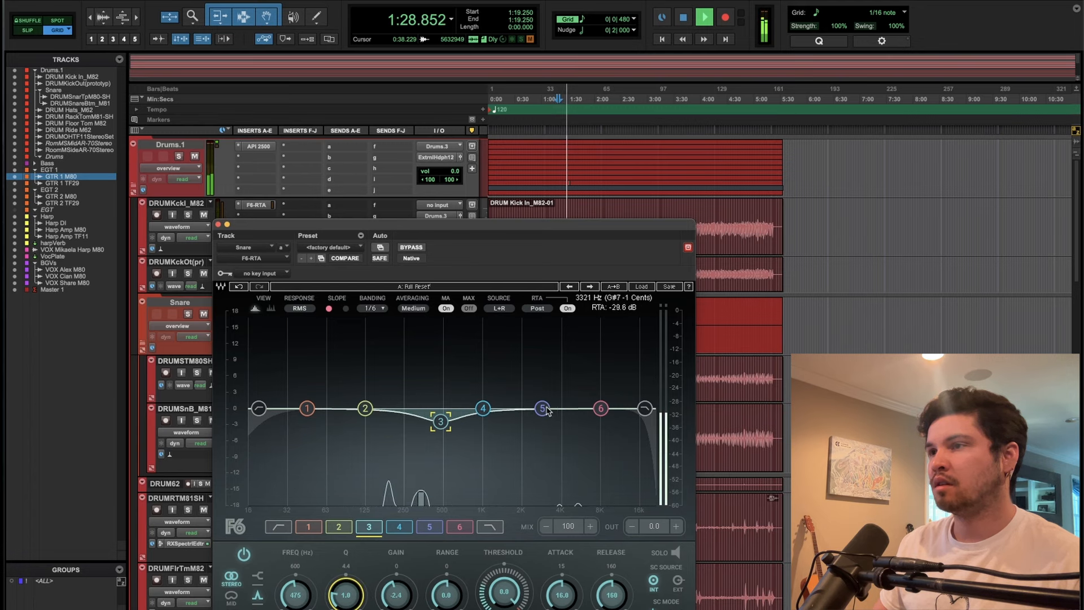
drag(542, 407, 563, 421)
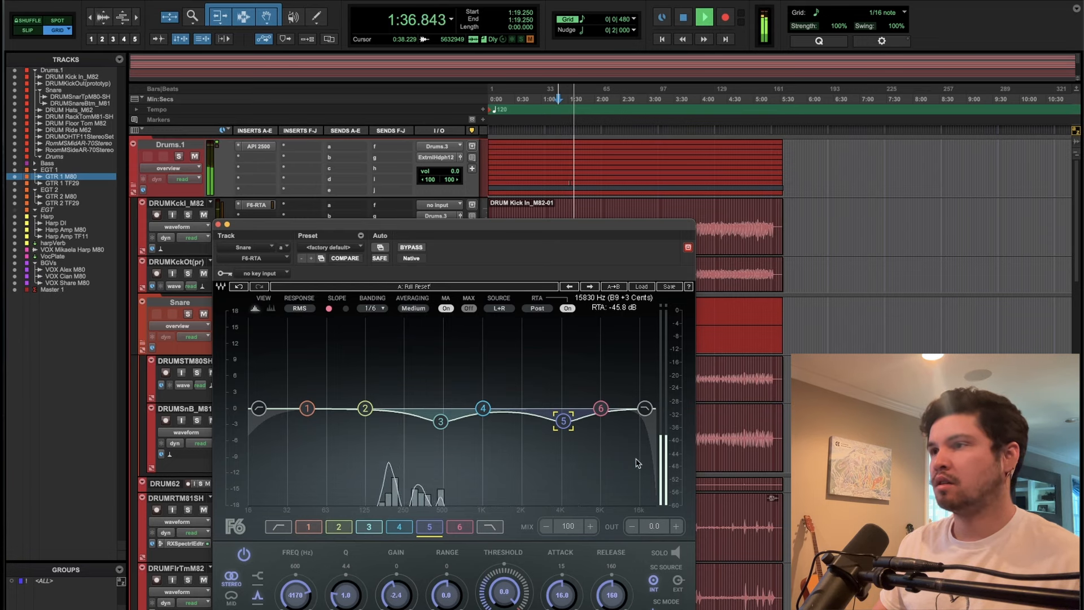
Ease the Snare's F6 band 5 cut to 1.6 dB near 4.4 kHz, add a low-pass at 11430 Hz, and close the plug-in.
drag(563, 421, 567, 417)
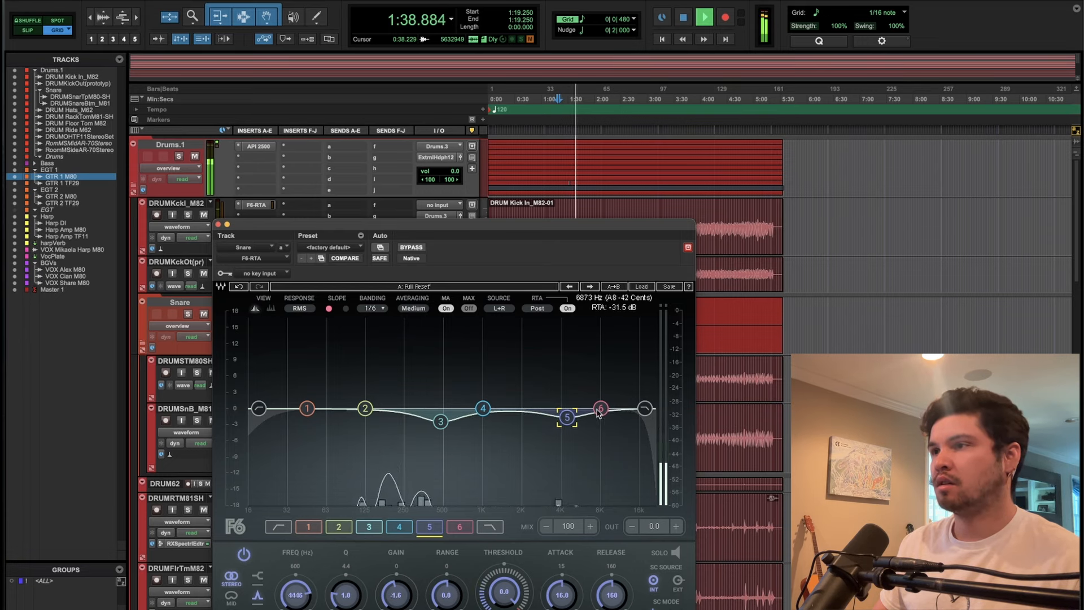
drag(644, 409, 644, 415)
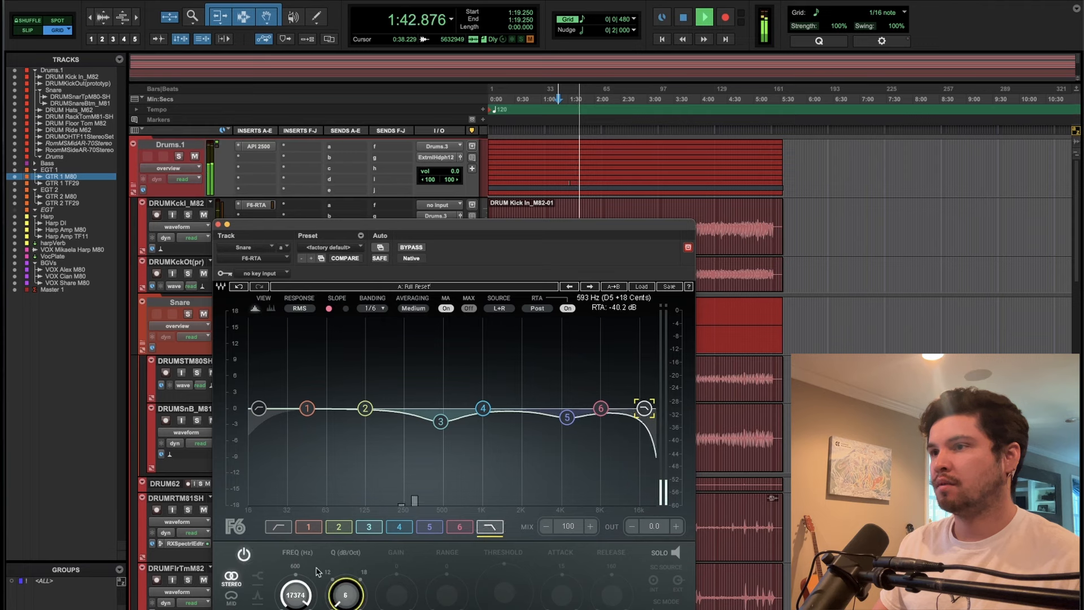
drag(296, 592, 297, 601)
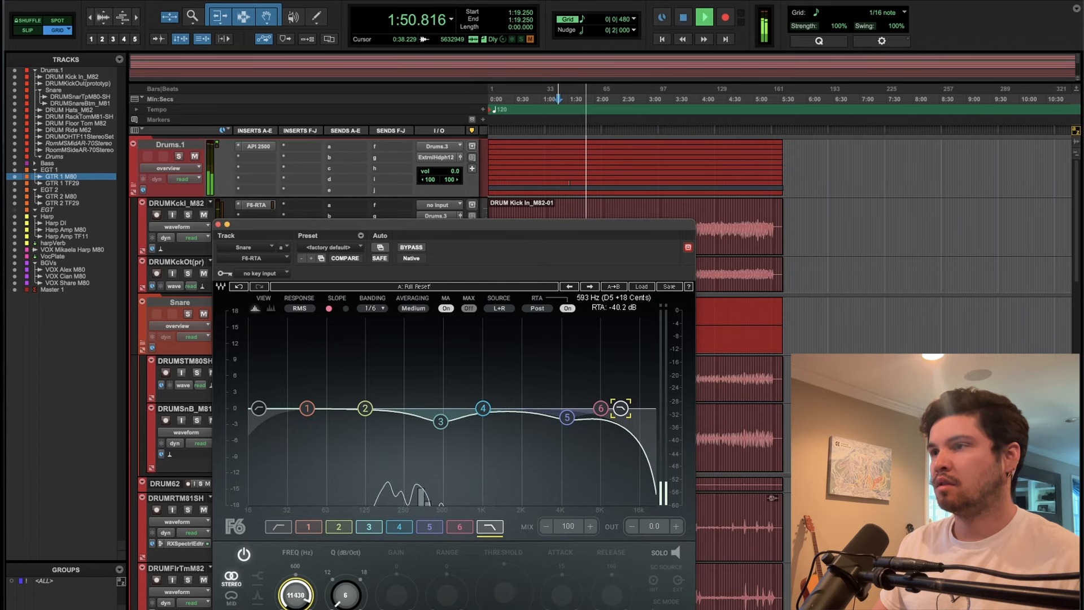
click(217, 225)
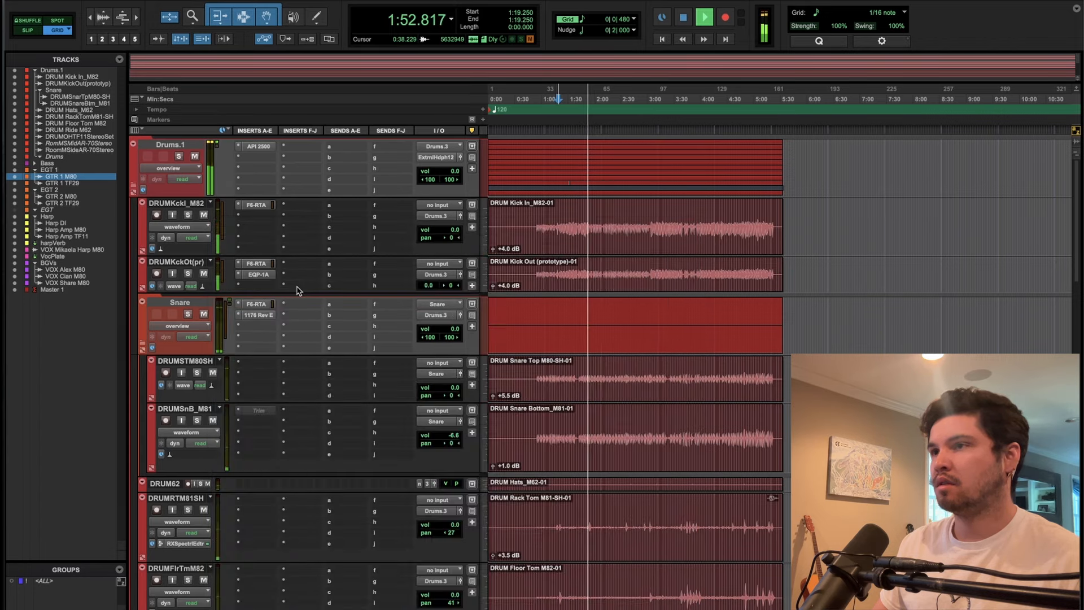
Check the Snare folder's 1176 Rev E compressor settings during playback, stop playback, and close the plug-in.
scroll(379, 463, down, 10)
scroll(381, 496, down, 4)
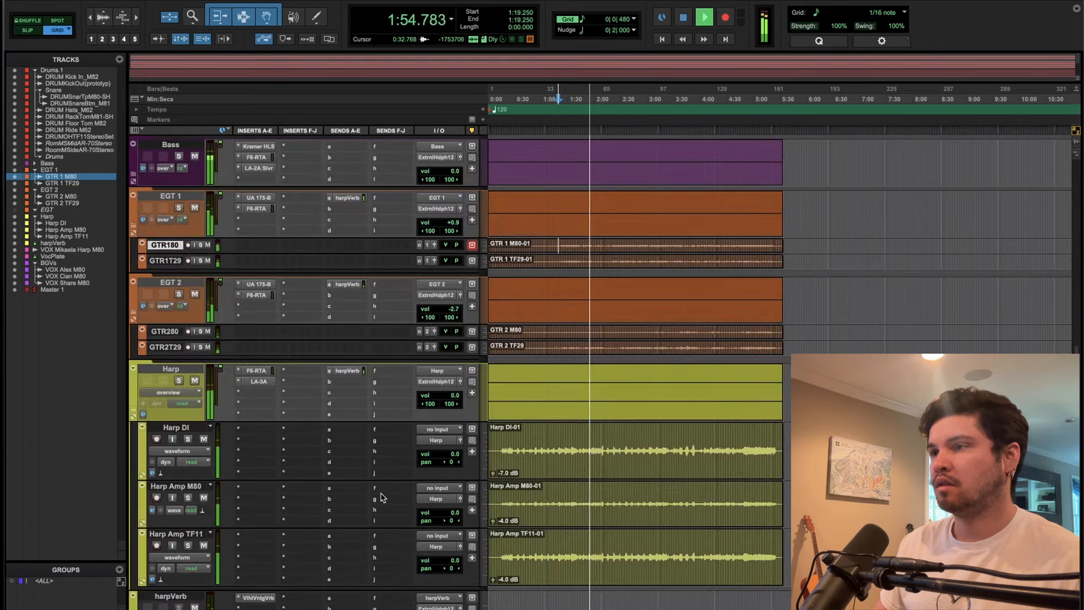
scroll(381, 471, up, 15)
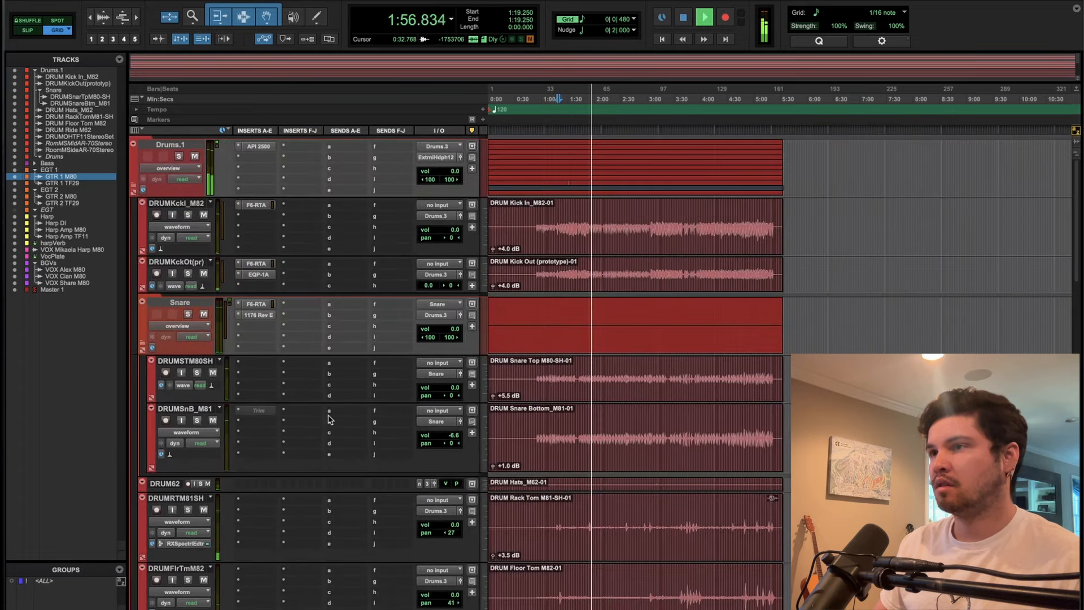
click(262, 314)
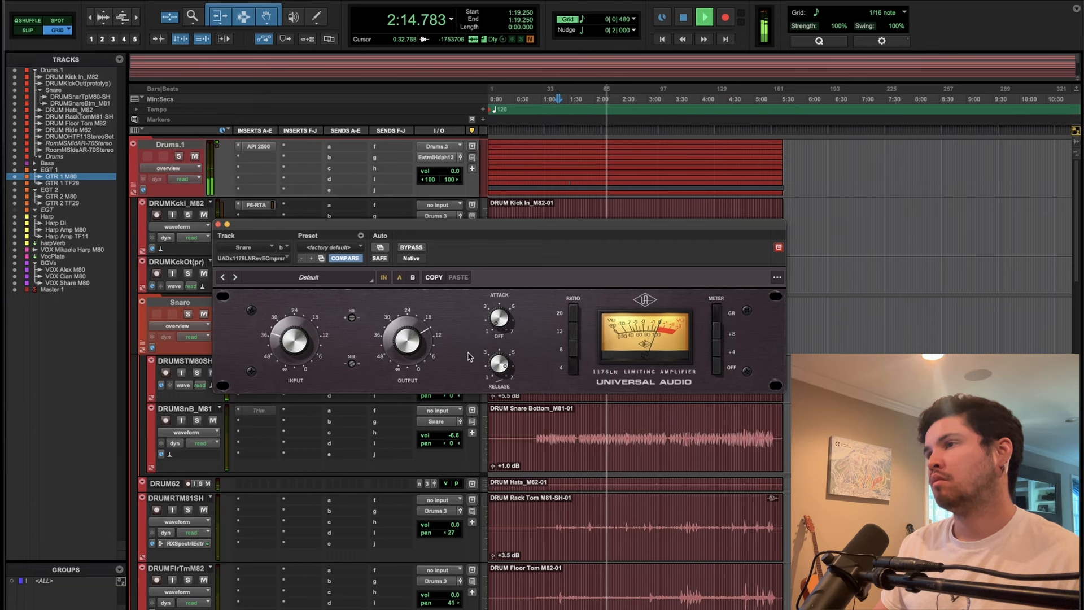
key(space)
click(218, 225)
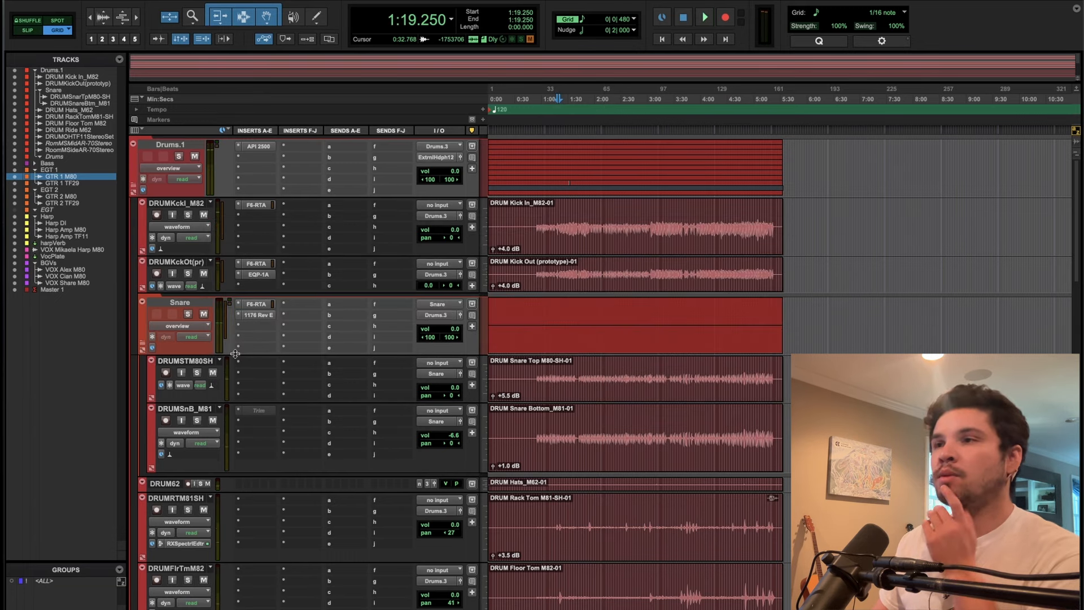
click(258, 315)
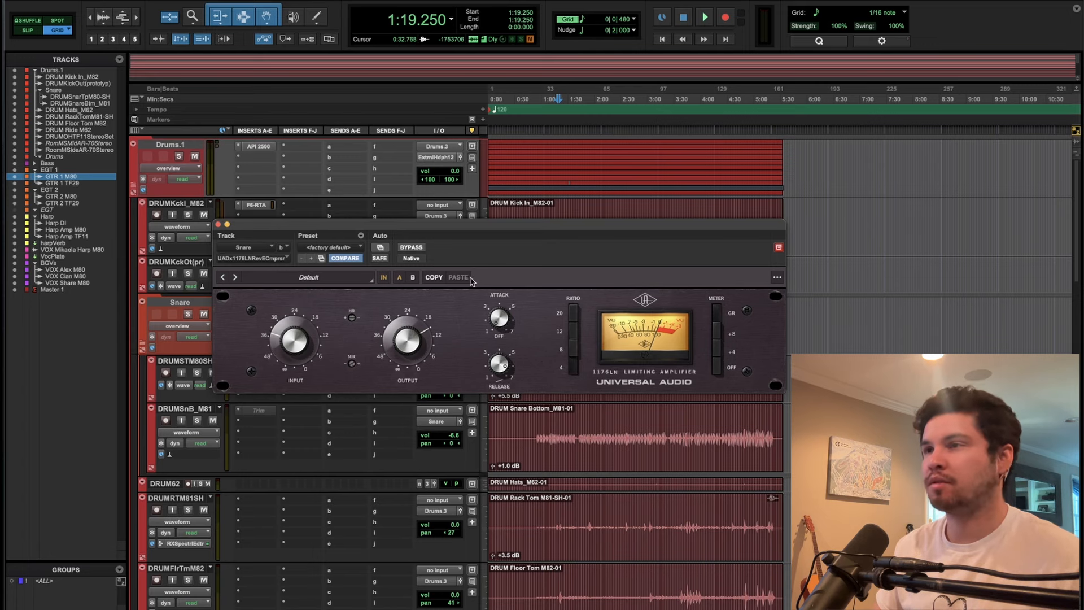
click(219, 224)
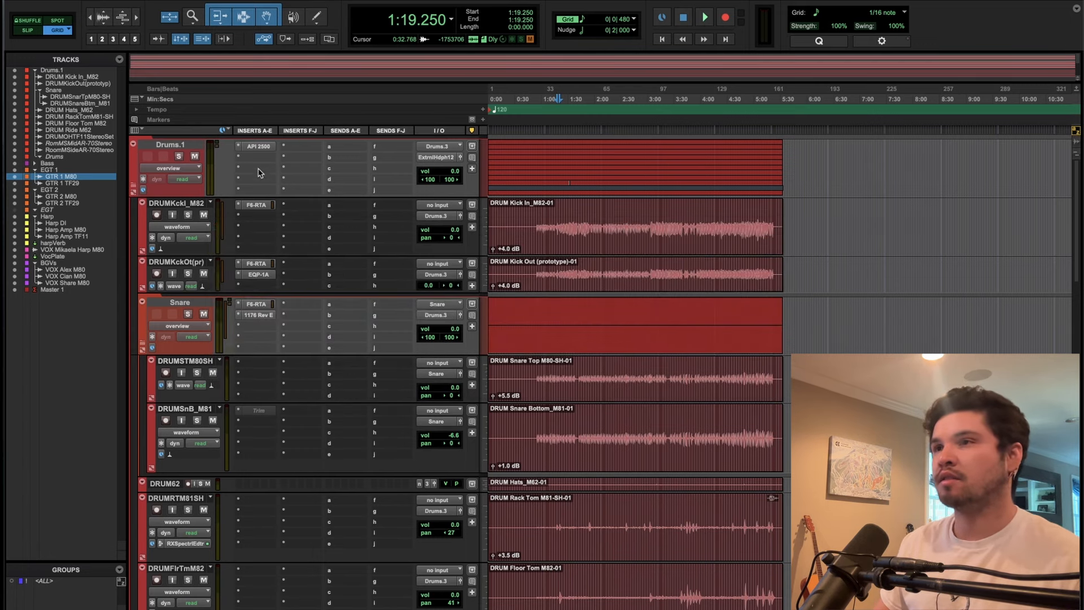
Move the kick in and kick out tracks into a new stereo routing folder named Kick, with the tracks routed to it.
click(192, 262)
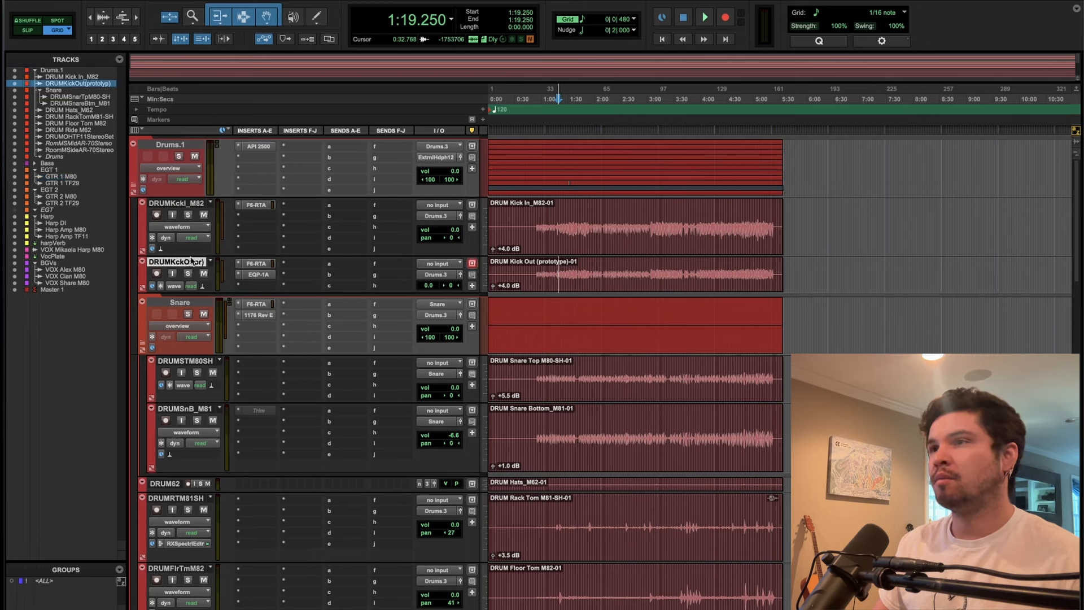
shift+click(186, 204)
right_click(189, 203)
mouse_move(252, 251)
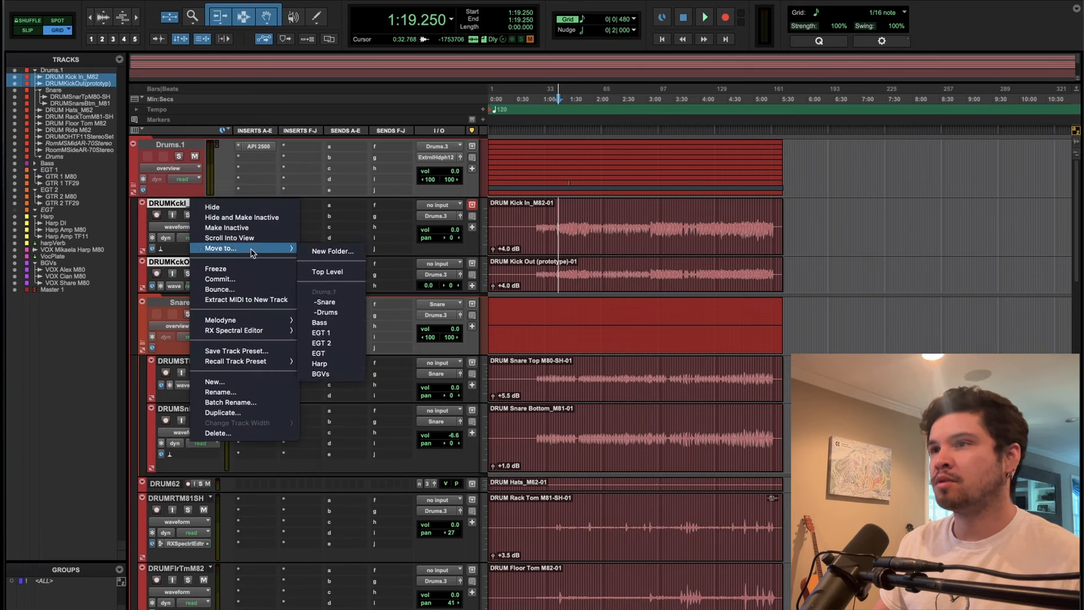
click(332, 252)
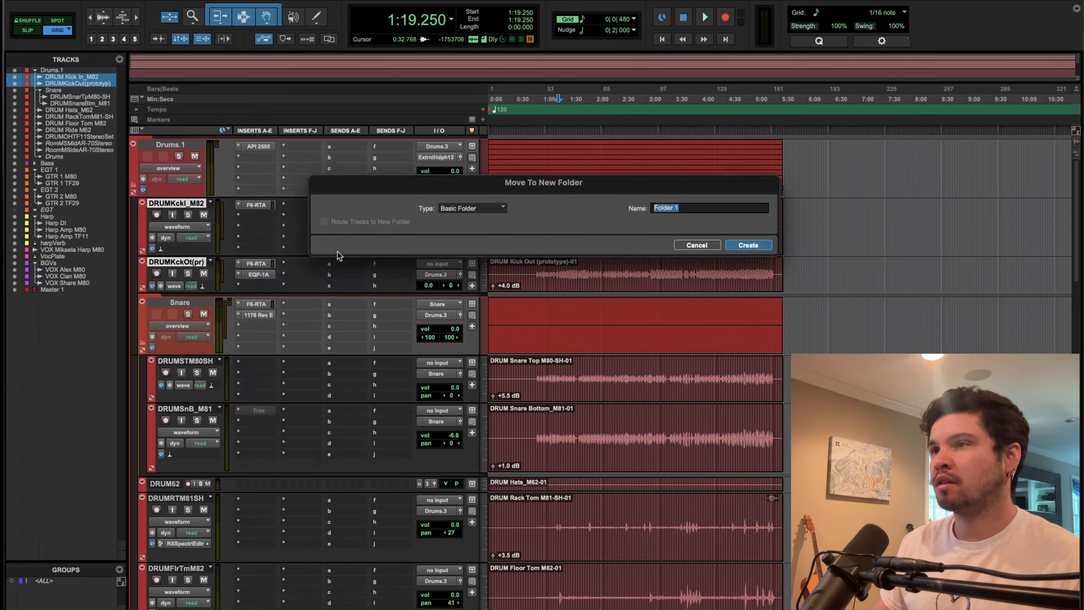
click(471, 208)
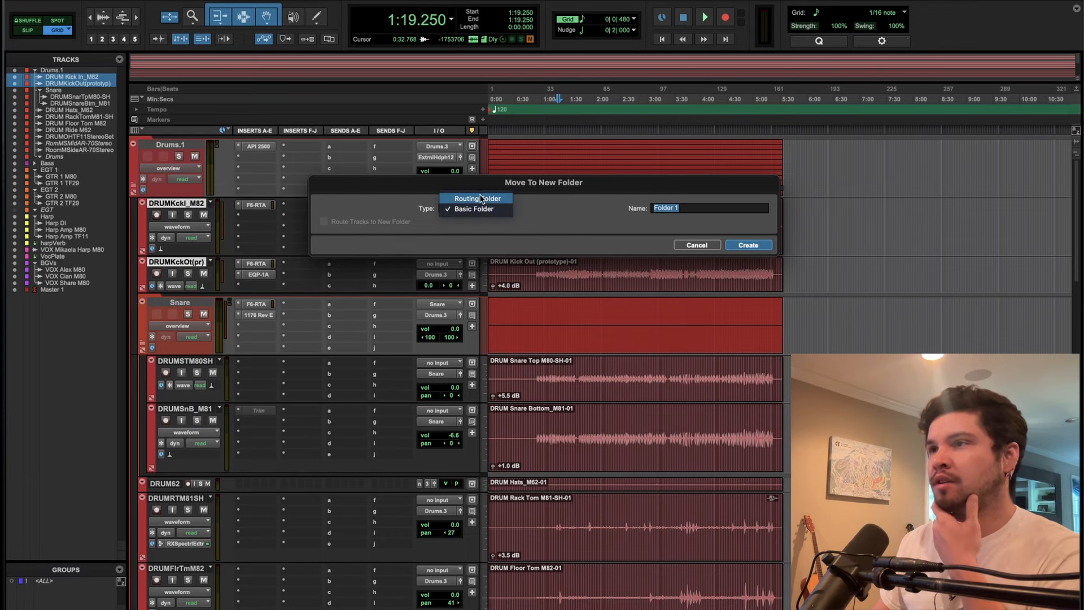
click(463, 200)
text(Kick)
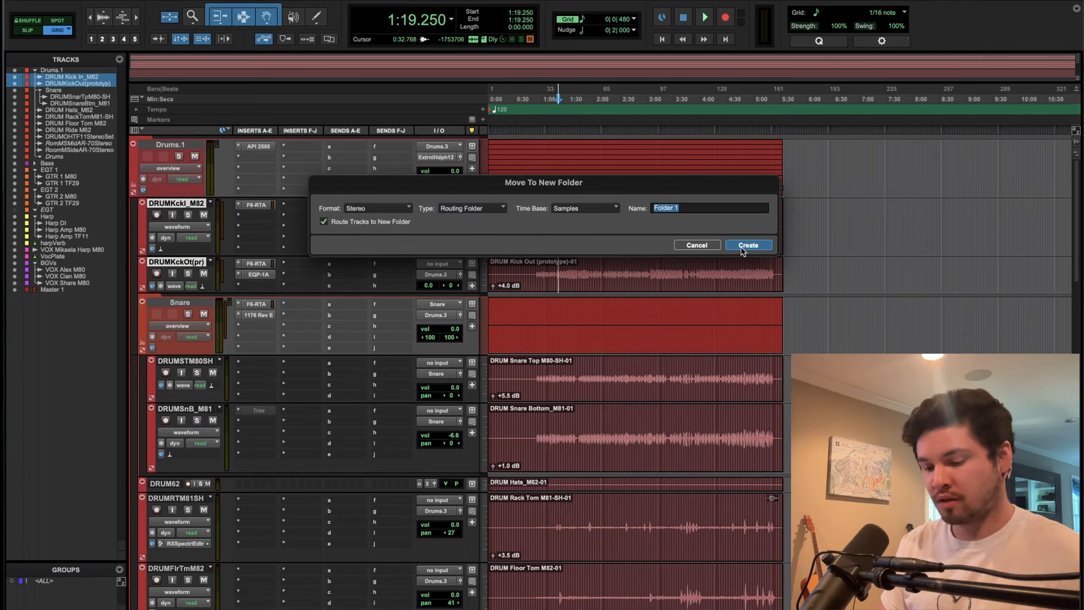
click(747, 245)
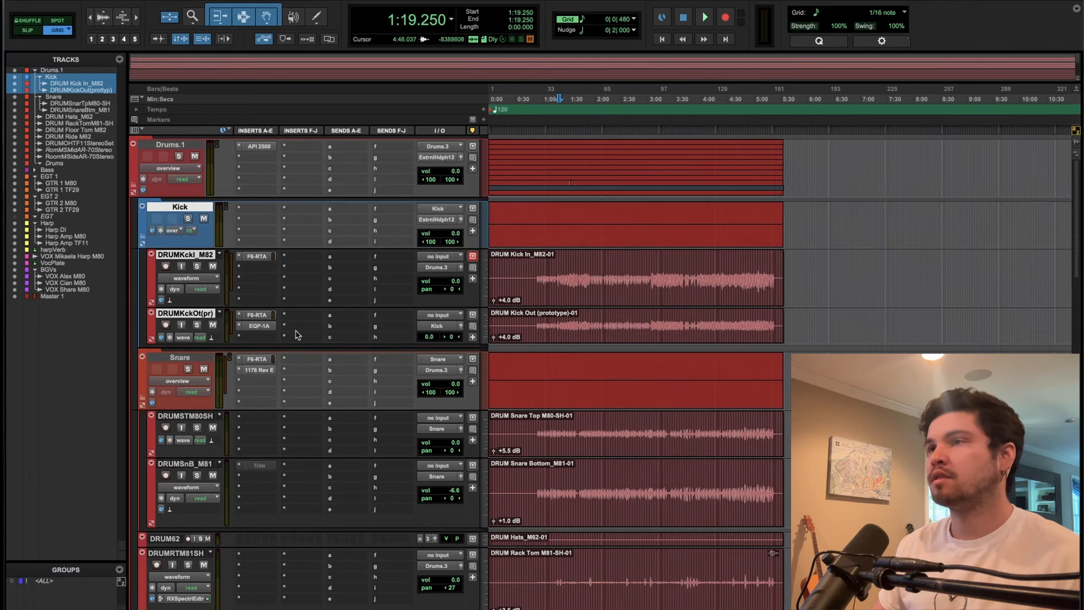
Route the Kick folder's output to the Drums.3 stereo bus and color the folder red like the other drum tracks.
click(455, 222)
mouse_move(451, 231)
mouse_move(531, 264)
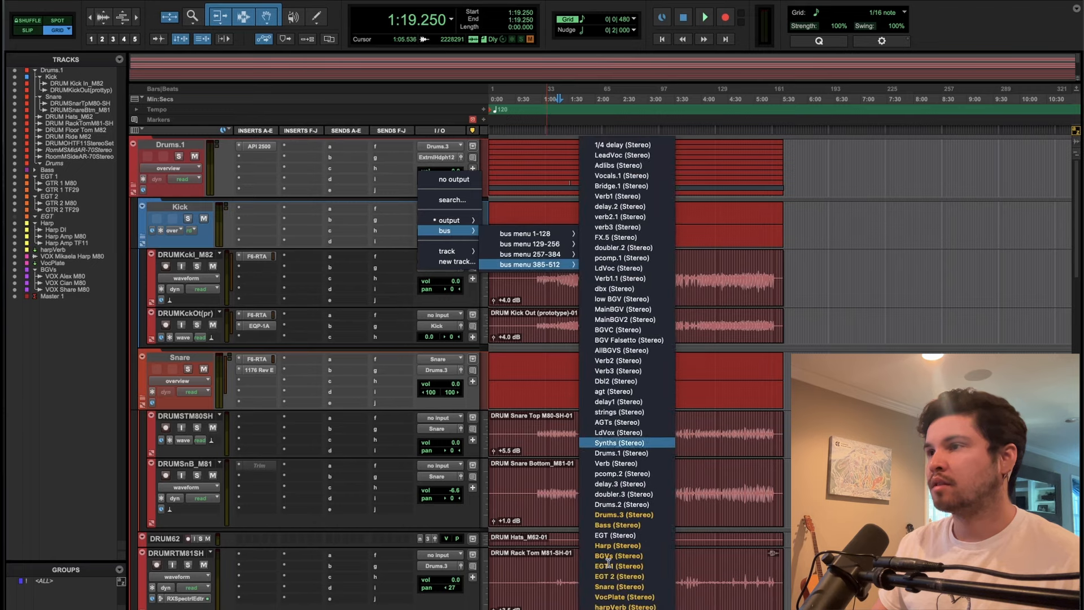
click(623, 514)
click(197, 211)
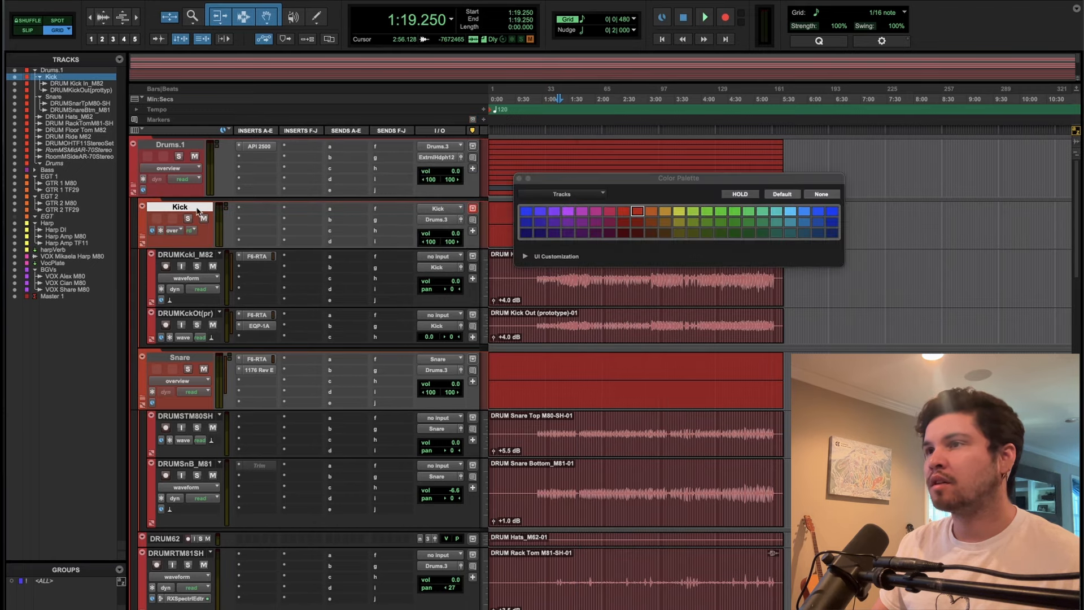
Insert F6-RTA on the Kick folder and, during playback, cut band 3 by 6 dB at 481 Hz with a Q of 1.4.
click(266, 213)
key(space)
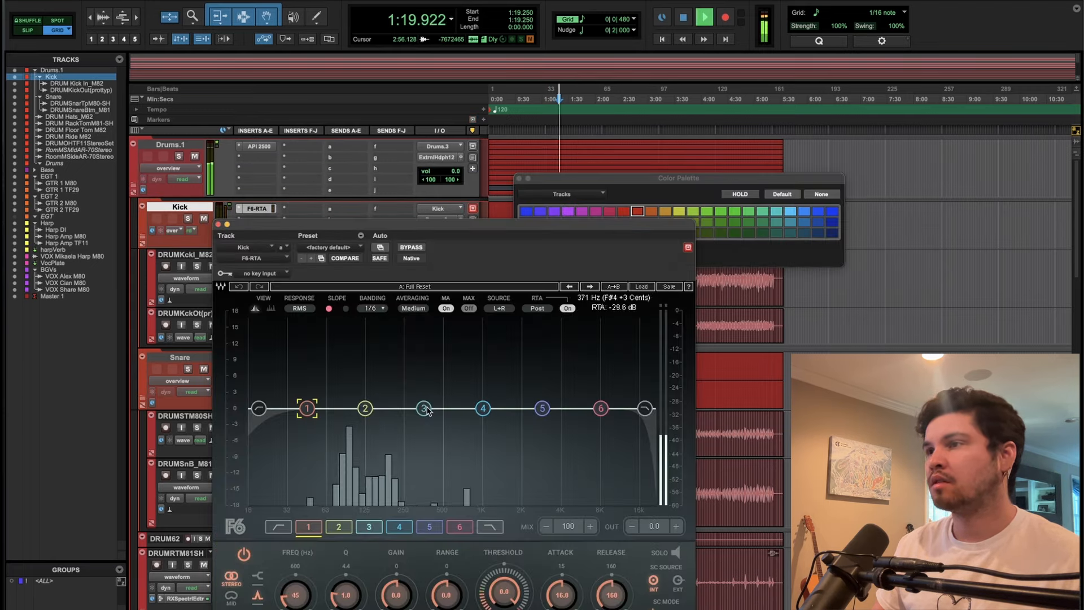
drag(442, 408, 439, 434)
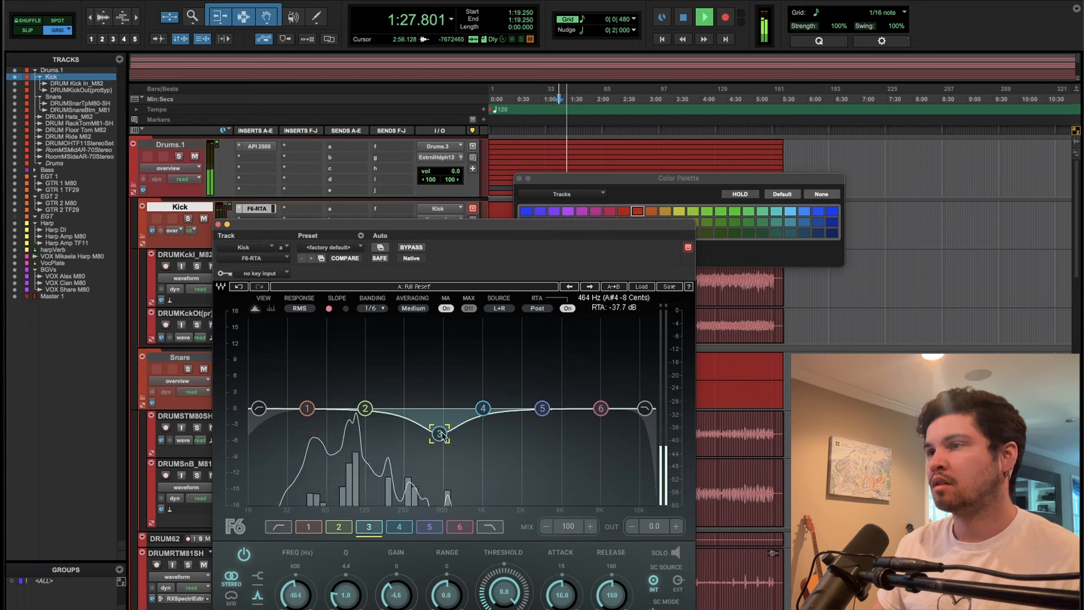
drag(346, 595, 295, 590)
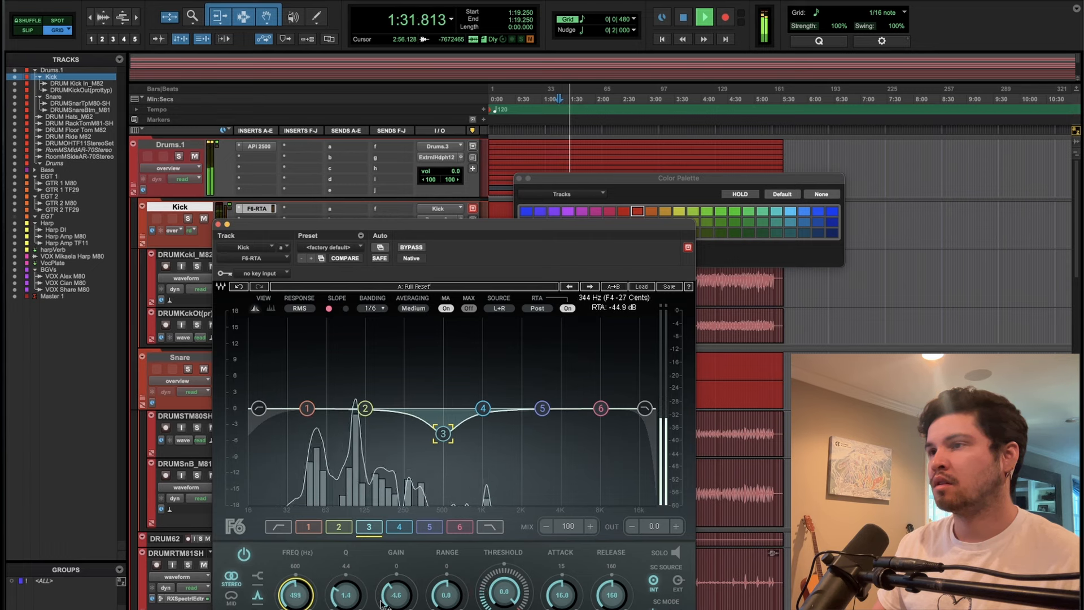
drag(395, 595, 395, 599)
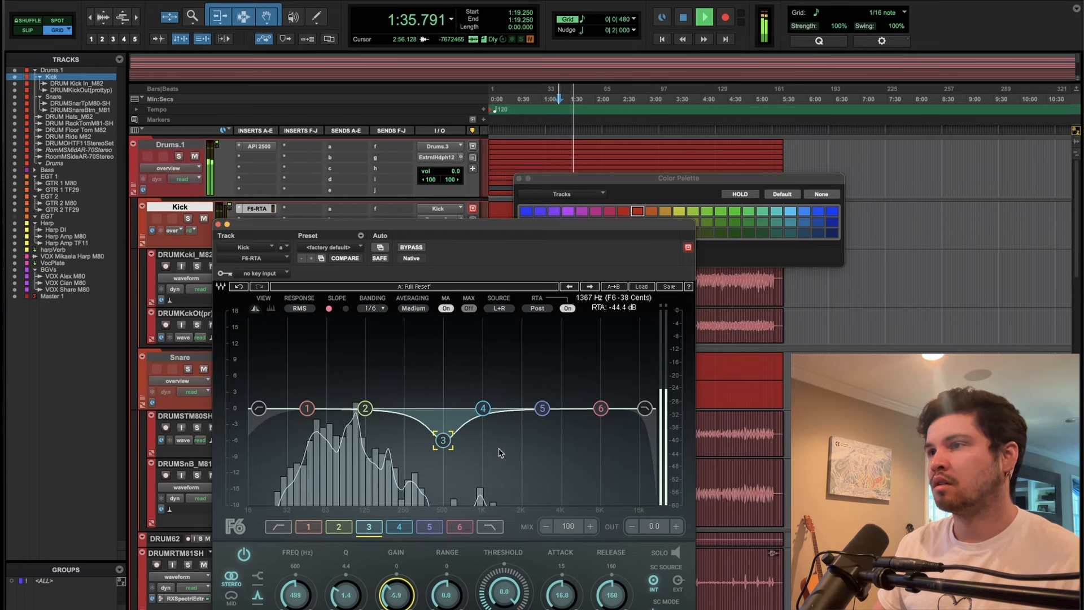
drag(444, 440, 442, 440)
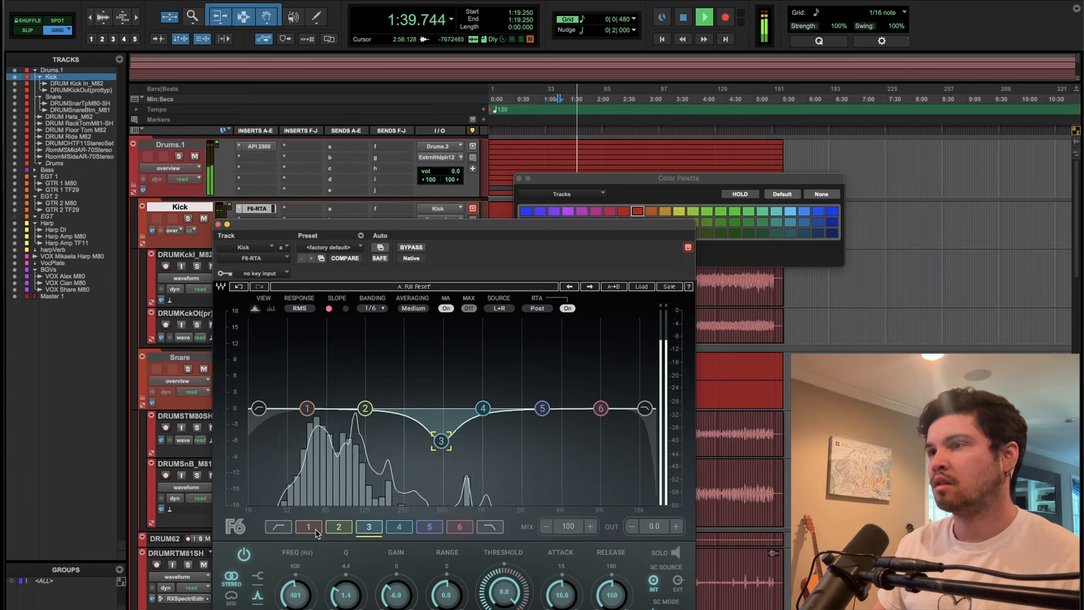
Enable the Kick's F6 high-pass at 22 Hz with a 24 dB/oct slope and boost band 1 by 2.2 dB at 92 Hz.
click(258, 407)
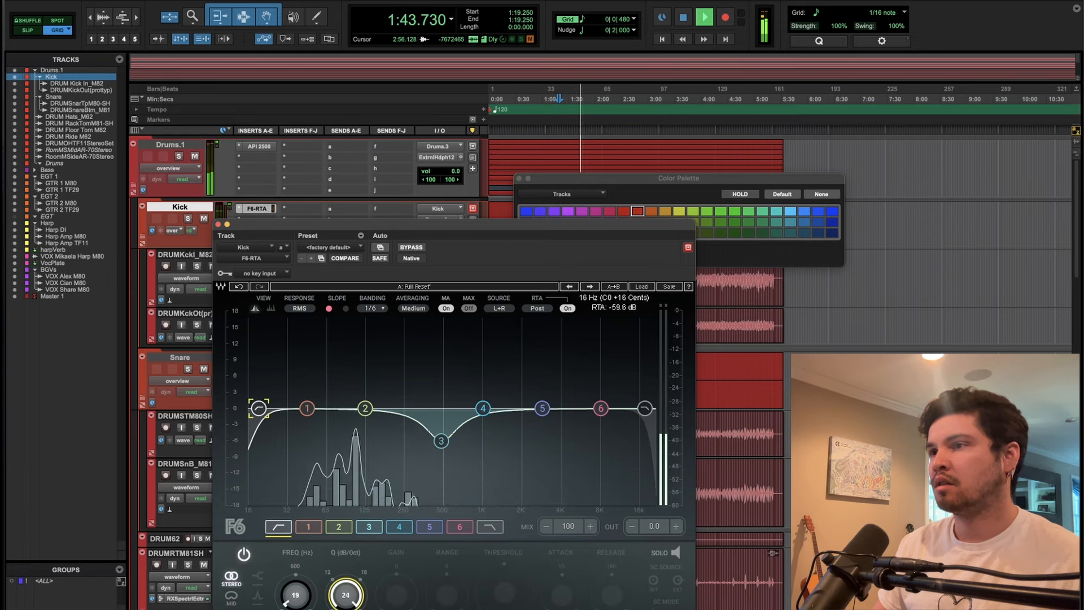
click(244, 554)
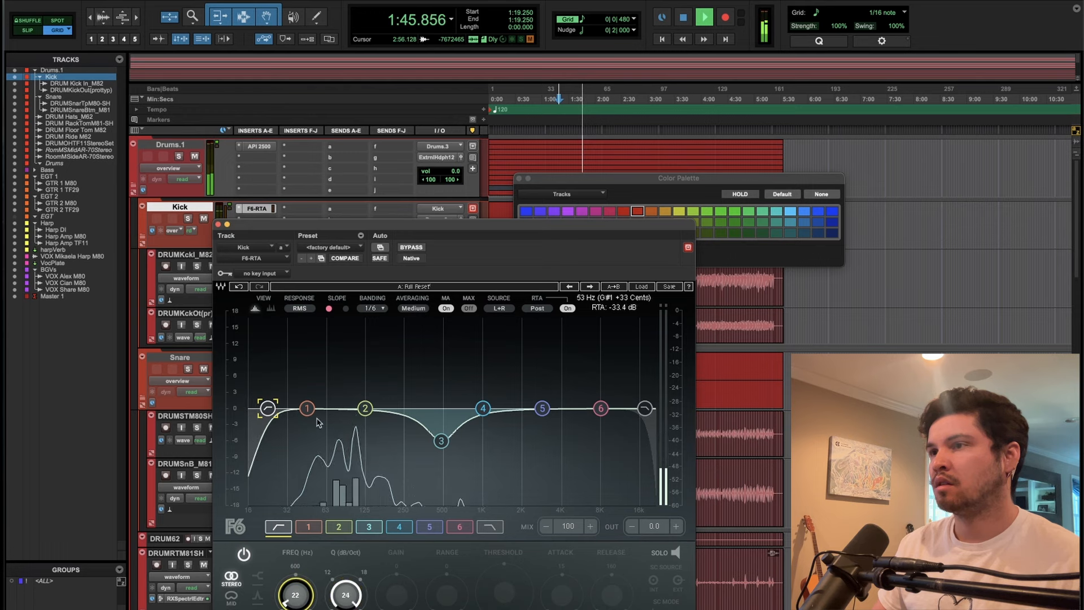
drag(307, 407, 348, 396)
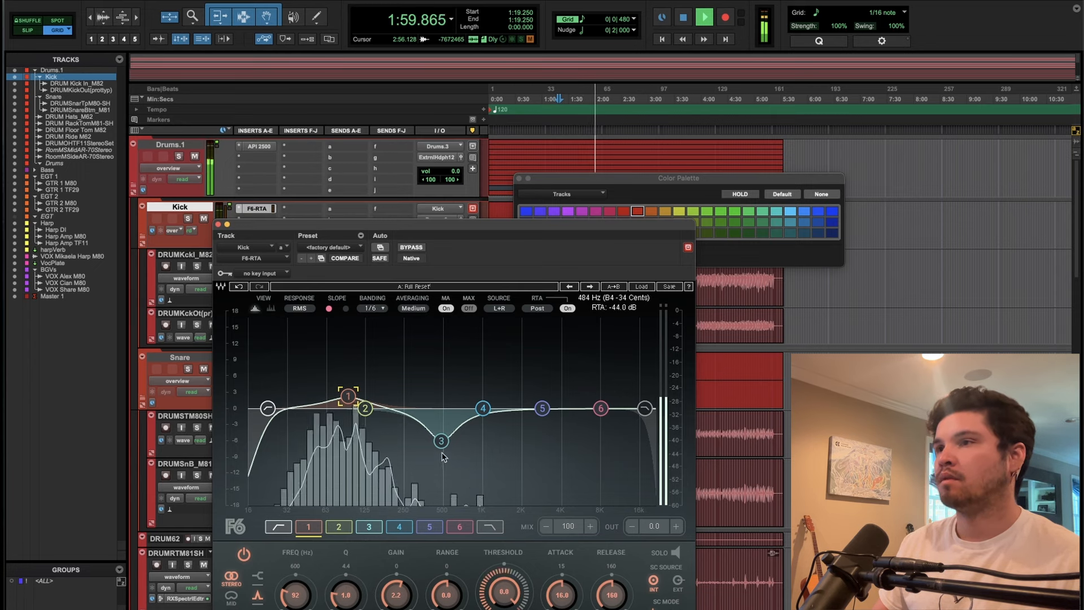
Deepen the Kick's F6 band 3 cut to about 12 dB at 464 Hz, compare with the EQ bypassed, and stop playback.
drag(441, 440, 439, 472)
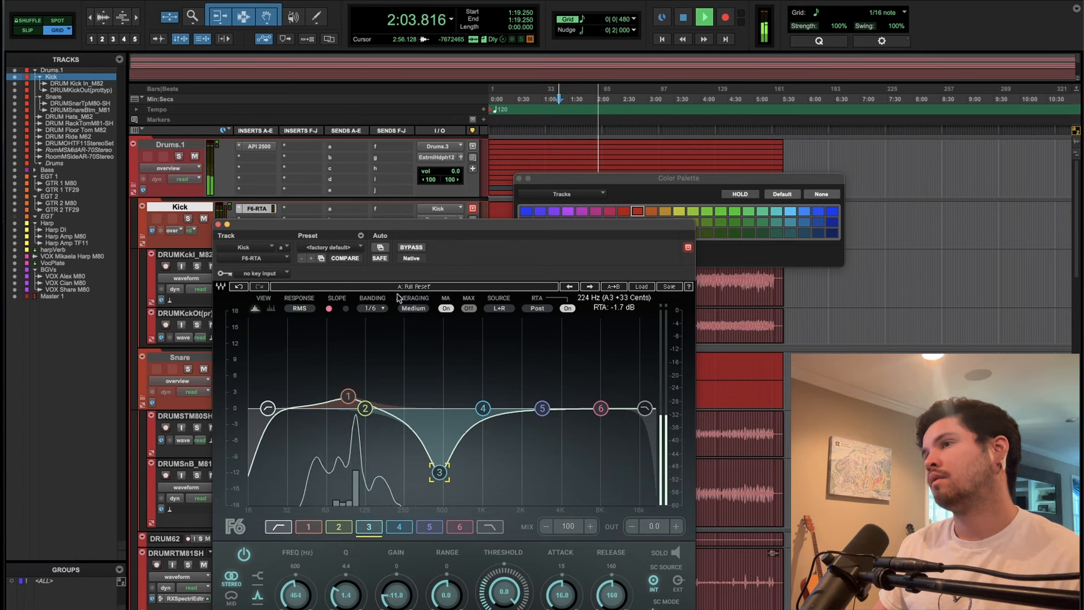
click(418, 248)
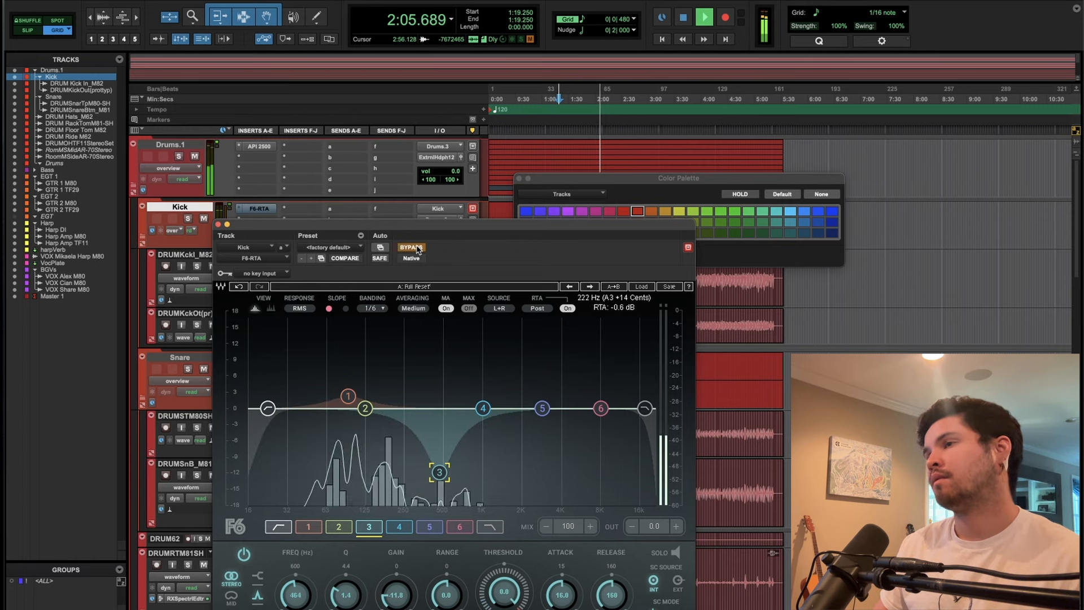
click(417, 248)
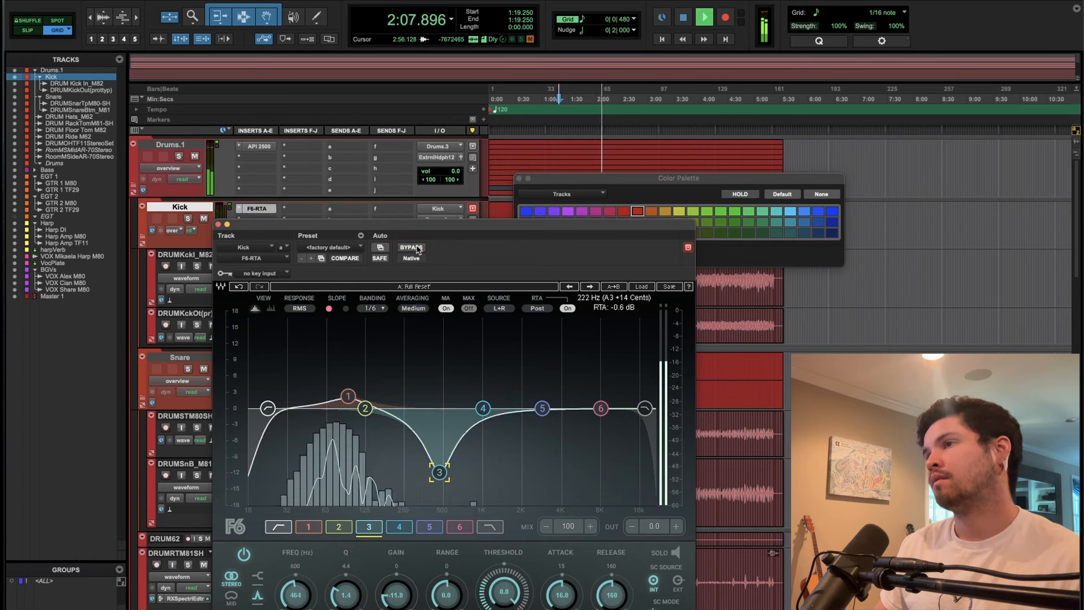
key(space)
Review the Kick's F6 curve and band 1 settings, and close the plug-in and the Color Palette.
click(217, 224)
click(257, 208)
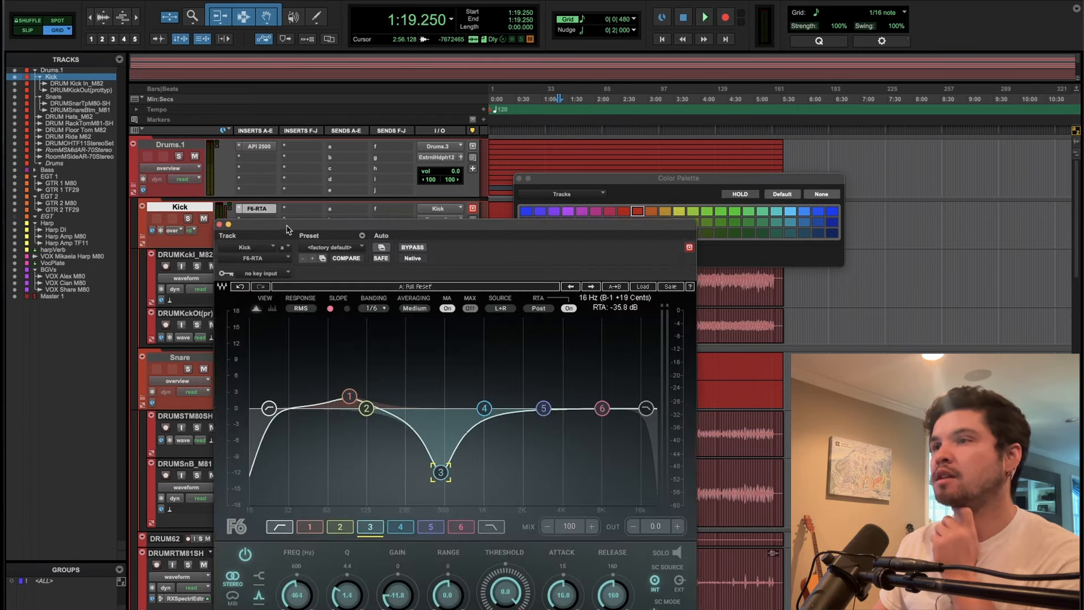
drag(285, 235, 281, 190)
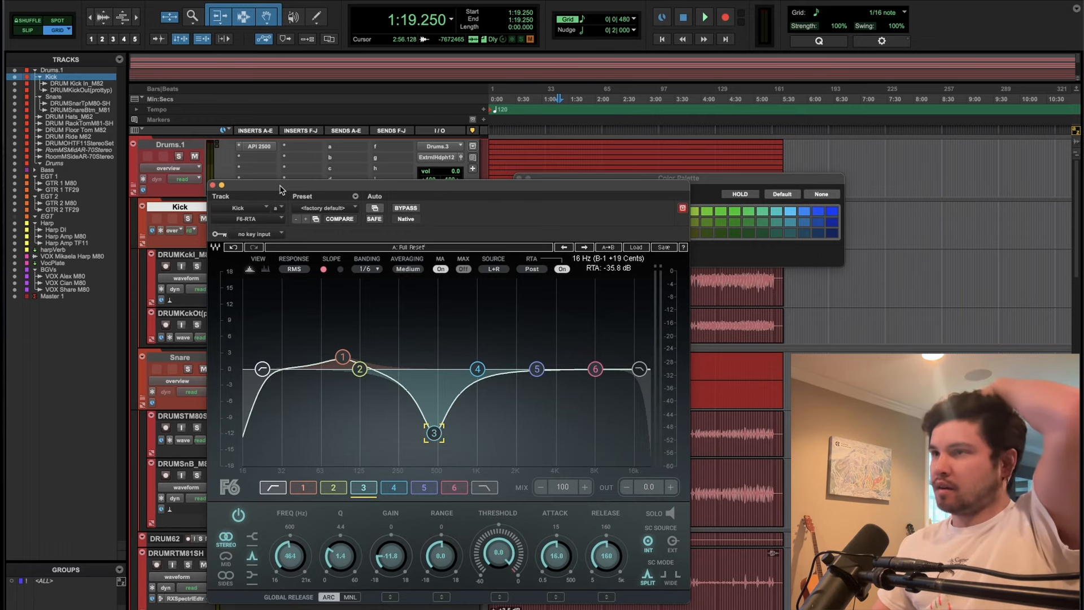
drag(281, 189, 315, 219)
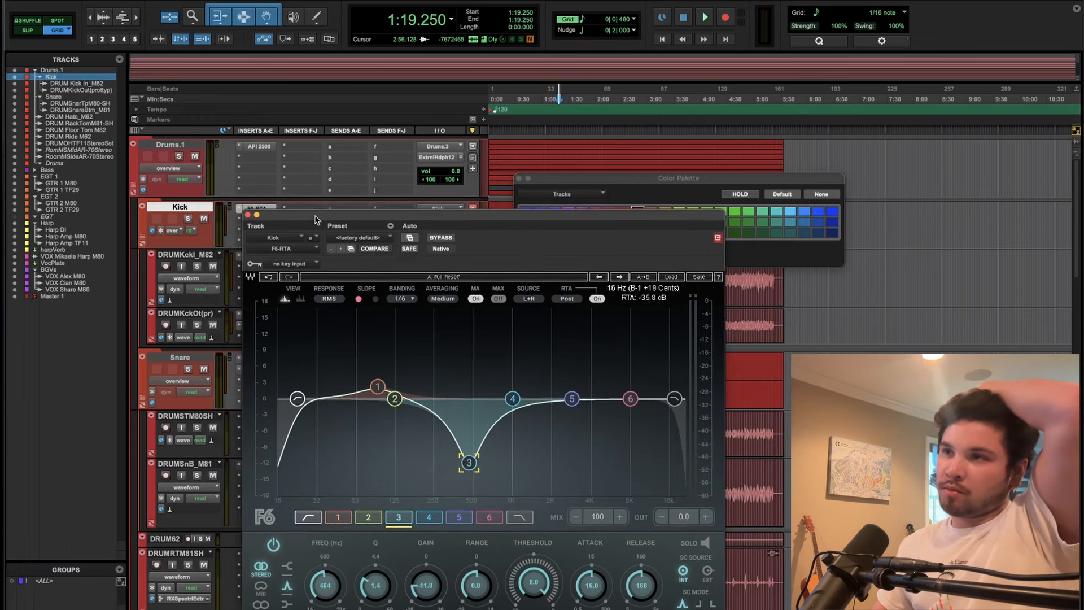
click(377, 387)
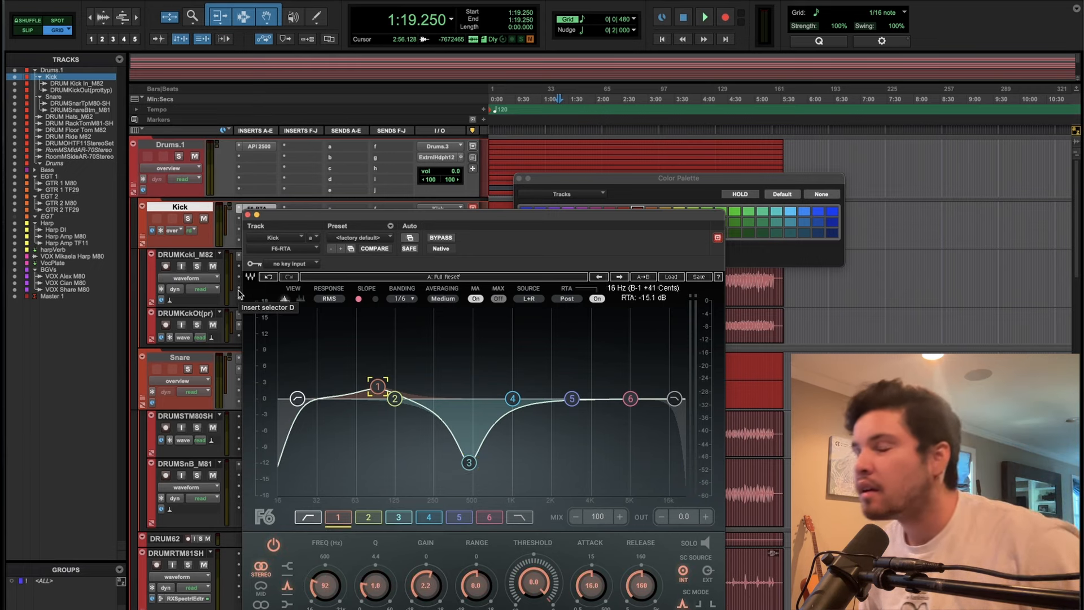
click(247, 215)
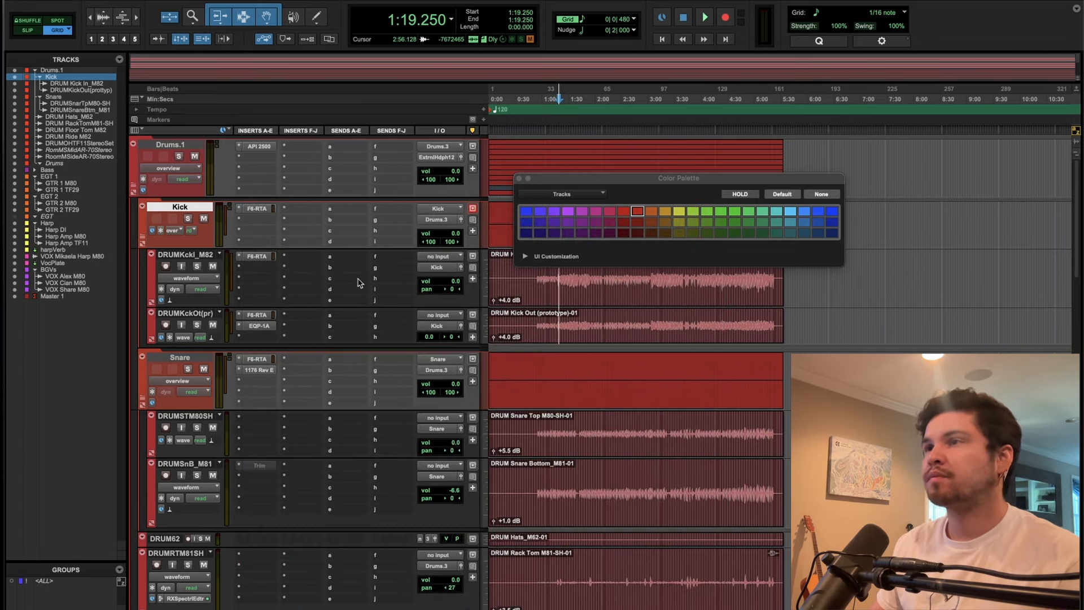
click(519, 178)
scroll(332, 512, down, 10)
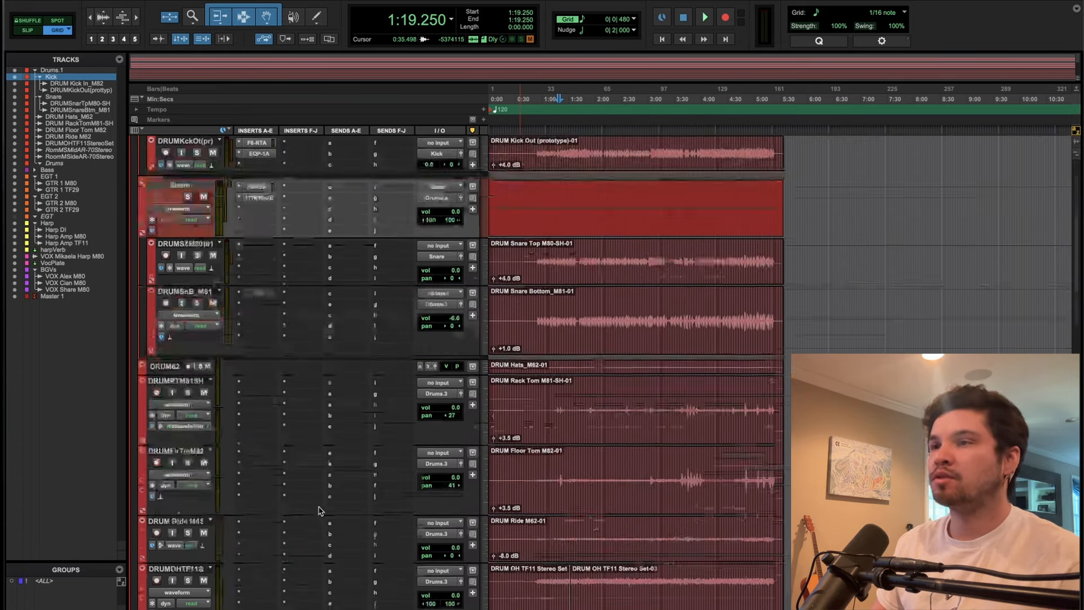
Check the mix notes, return to the session to play the song from 0:26, and close the lead vocal's MJUC compressor.
key(super+Tab)
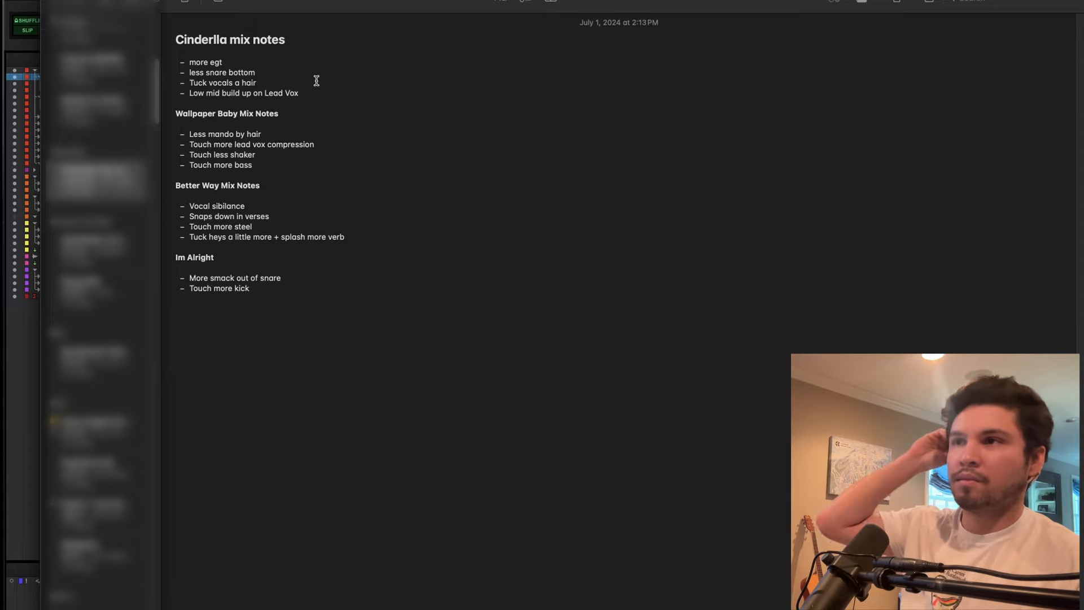
key(super+Tab)
key(space)
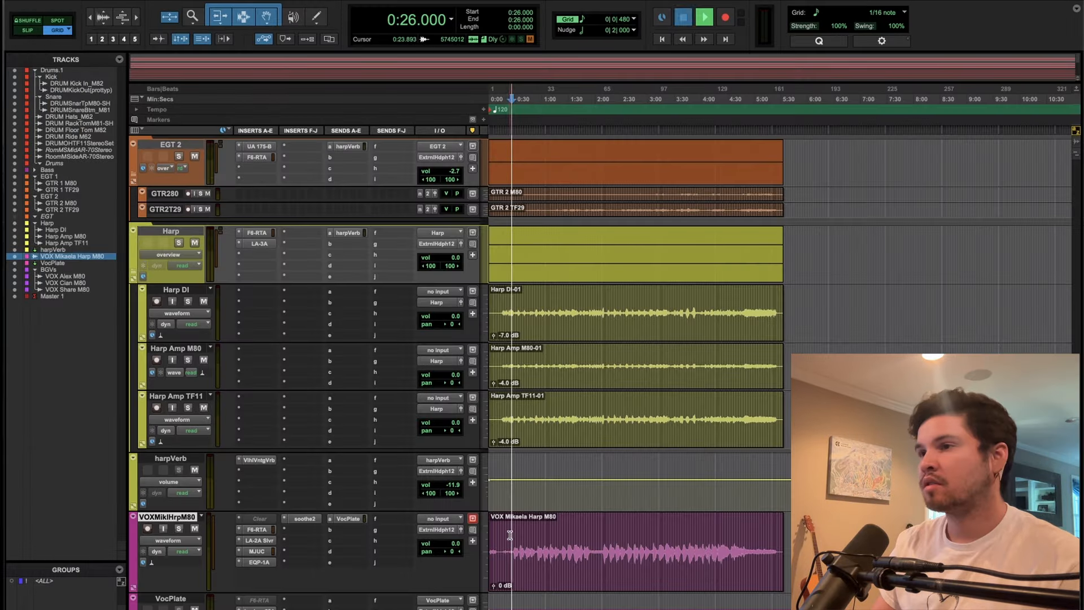
scroll(293, 539, down, 4)
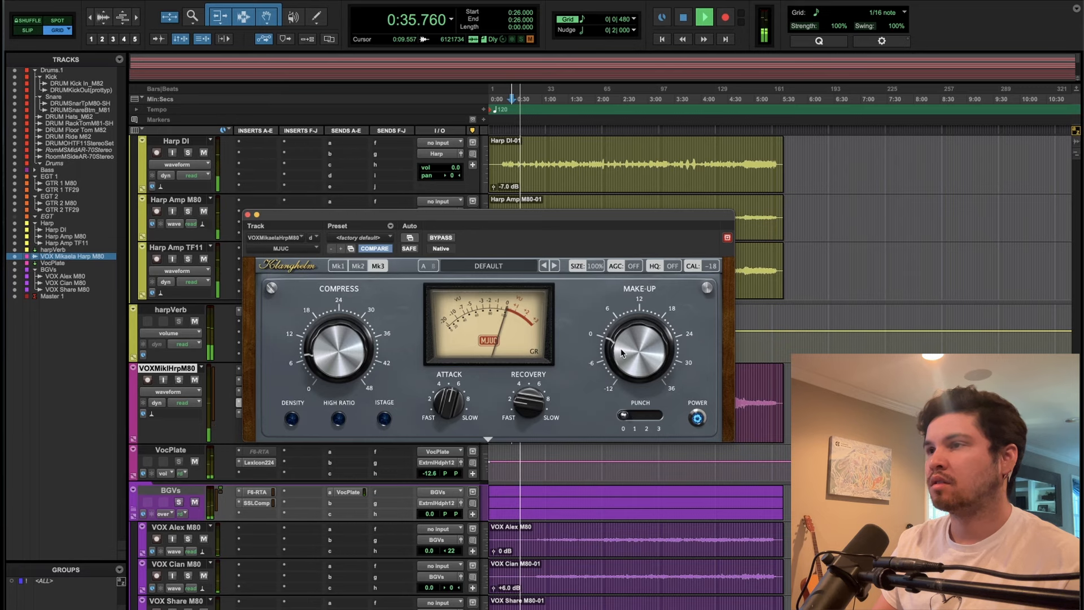
click(247, 215)
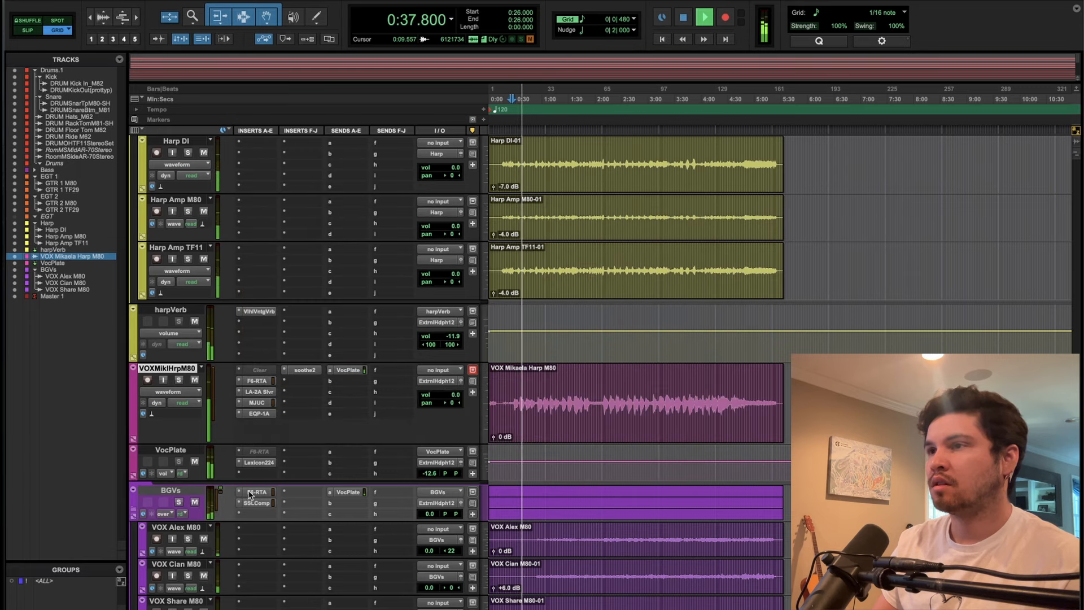
In the lead vocal's F6, move band 4 to 843 Hz, cut band 3 by 6.4 dB at 287 Hz, and set the high-pass slope to 24 dB/oct.
click(257, 380)
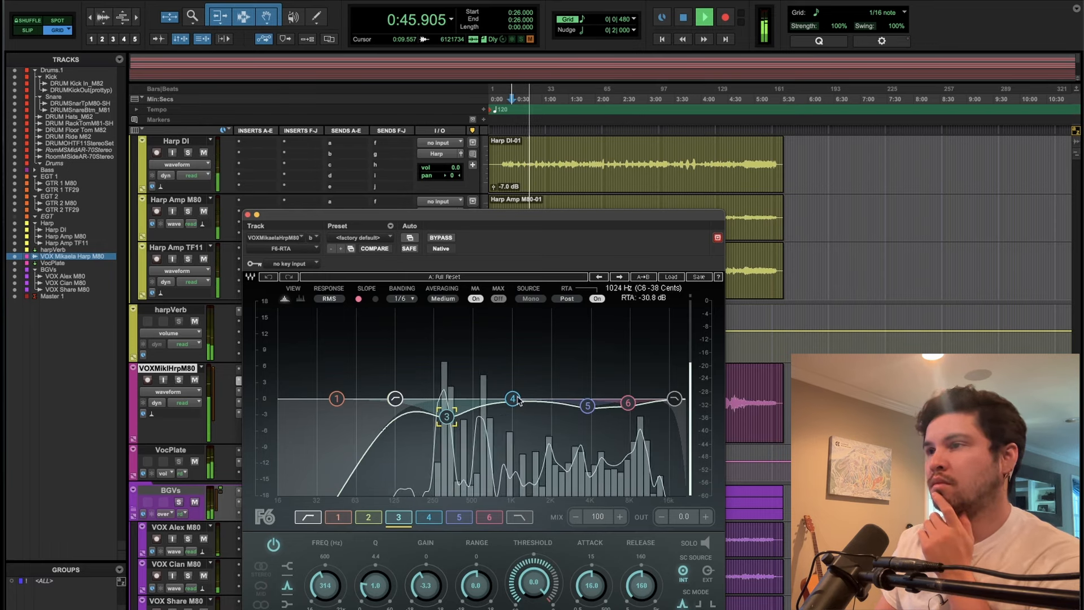
mouse_move(512, 398)
mouse_down()
mouse_move(452, 399)
mouse_move(502, 397)
mouse_up()
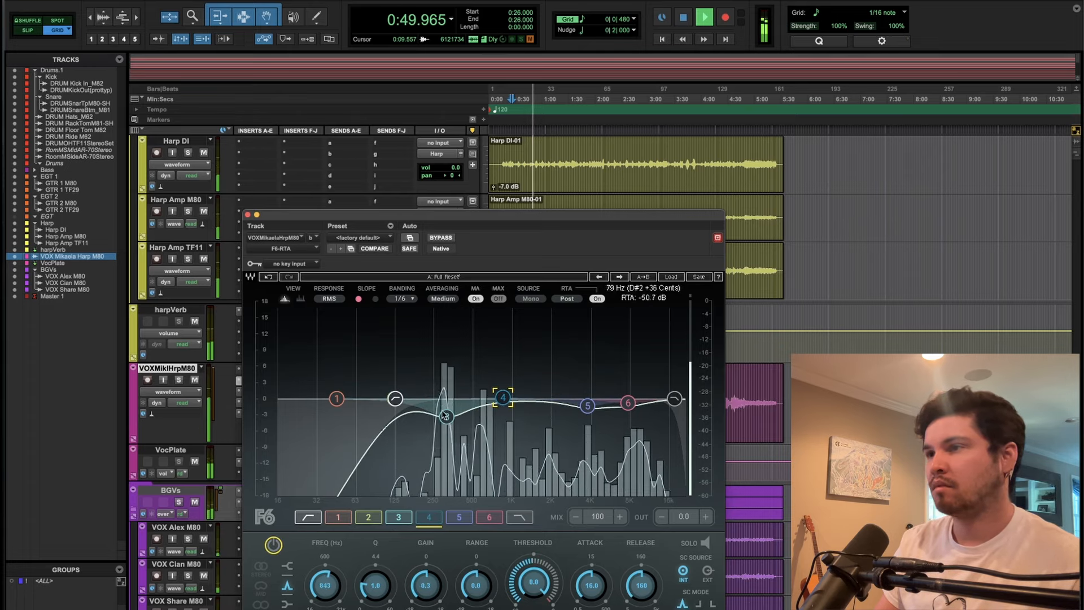
drag(446, 417, 442, 427)
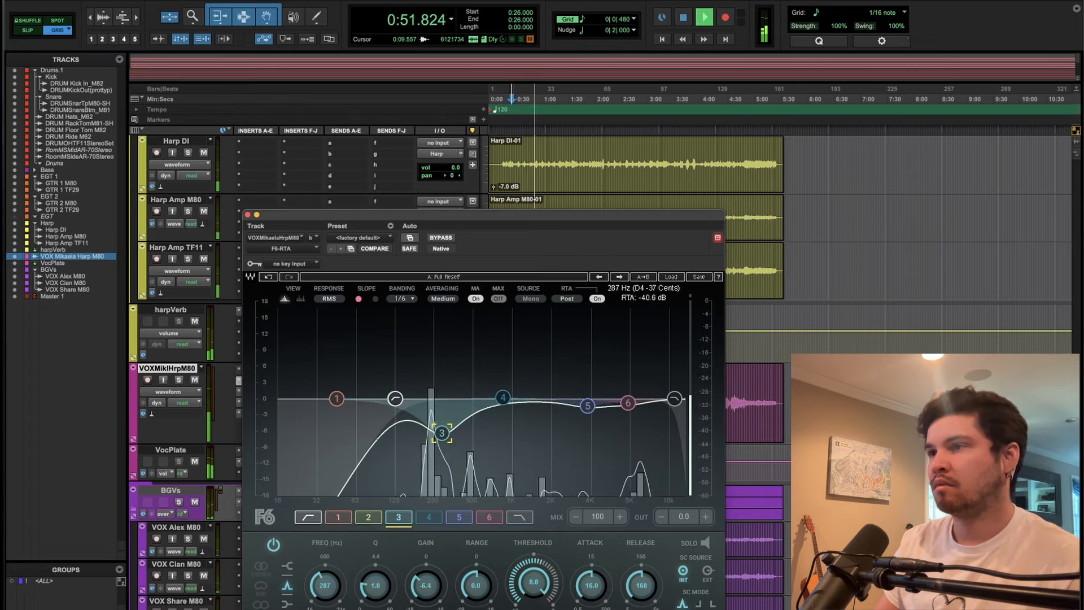
click(395, 398)
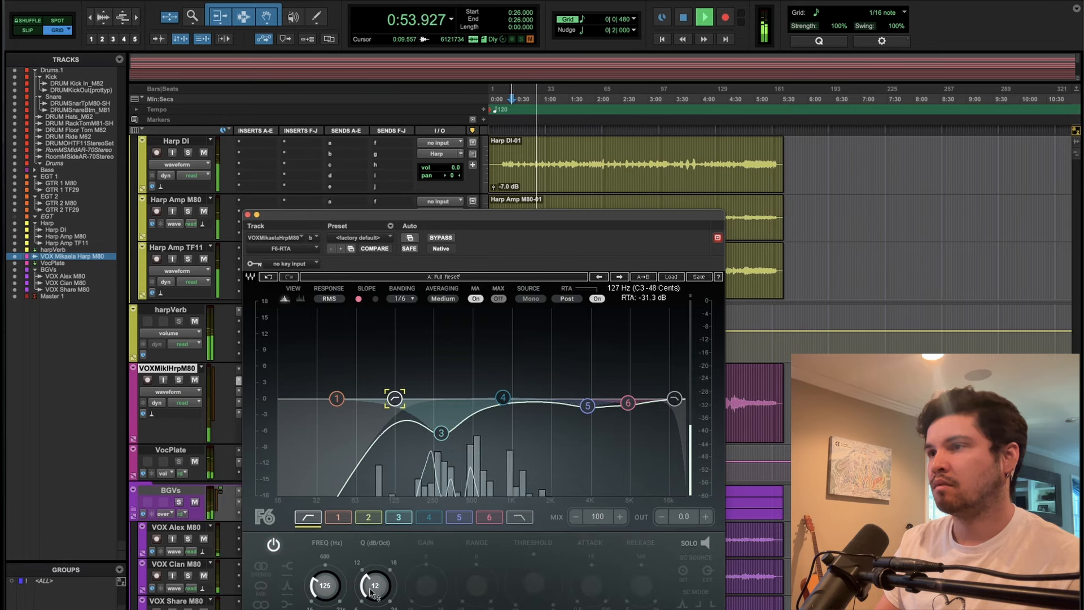
drag(372, 593, 370, 588)
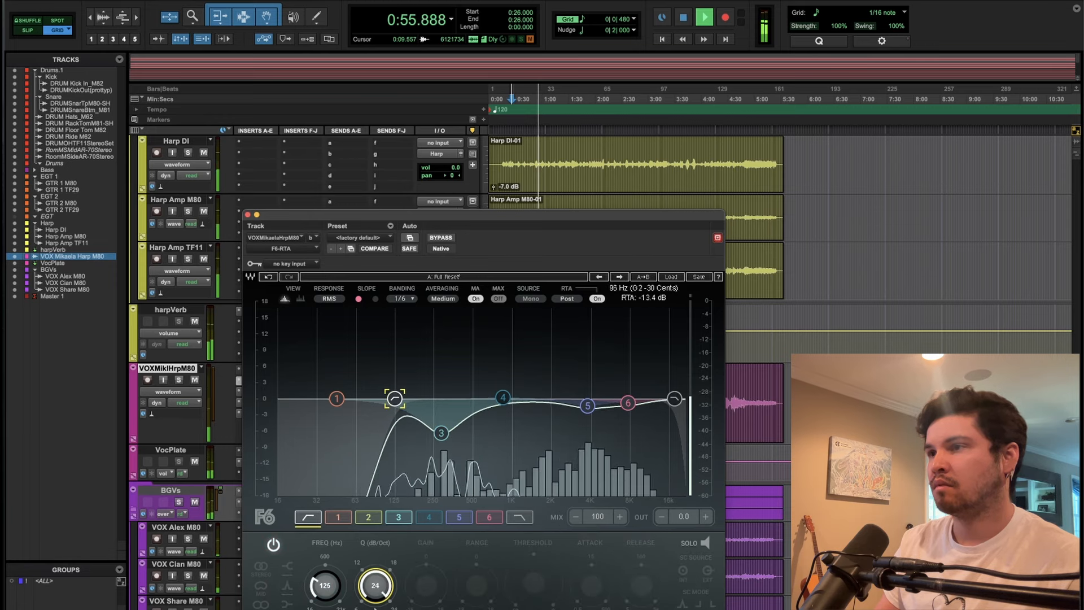
Make the lead vocal's F6 band 3 dynamic at 271 Hz with -0.2 dB gain, -4.1 dB range, -38.7 dB threshold, 4.6 attack and a shorter release.
click(442, 434)
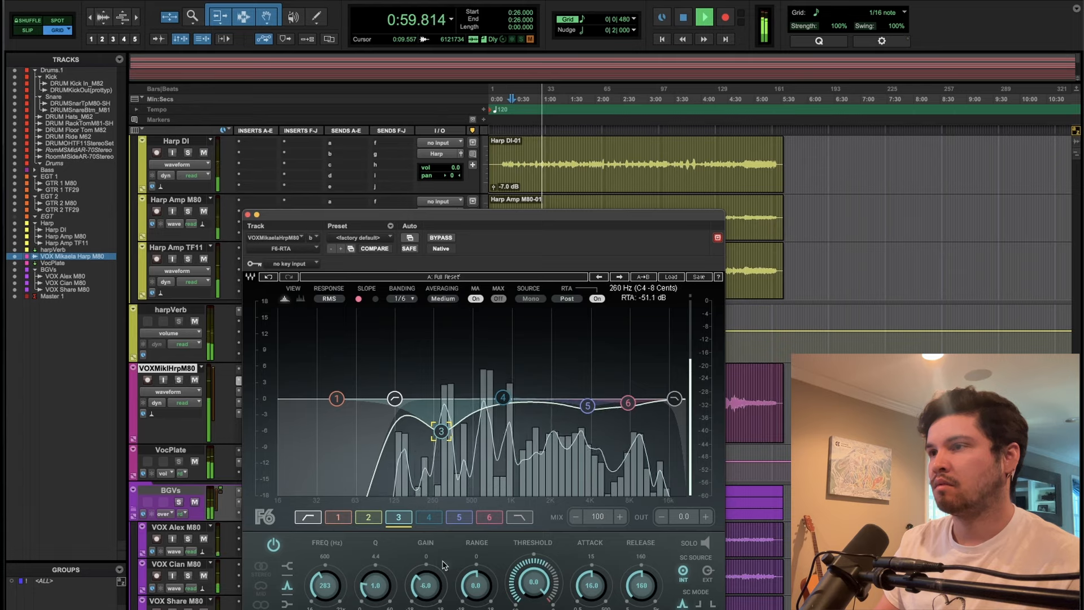
drag(441, 431, 439, 397)
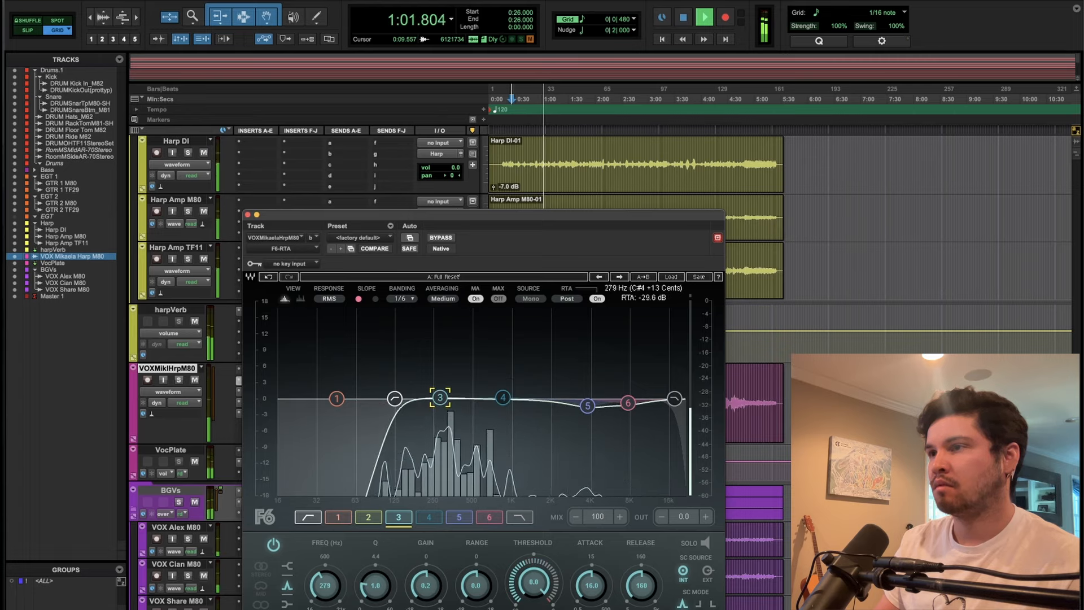
drag(534, 590, 533, 567)
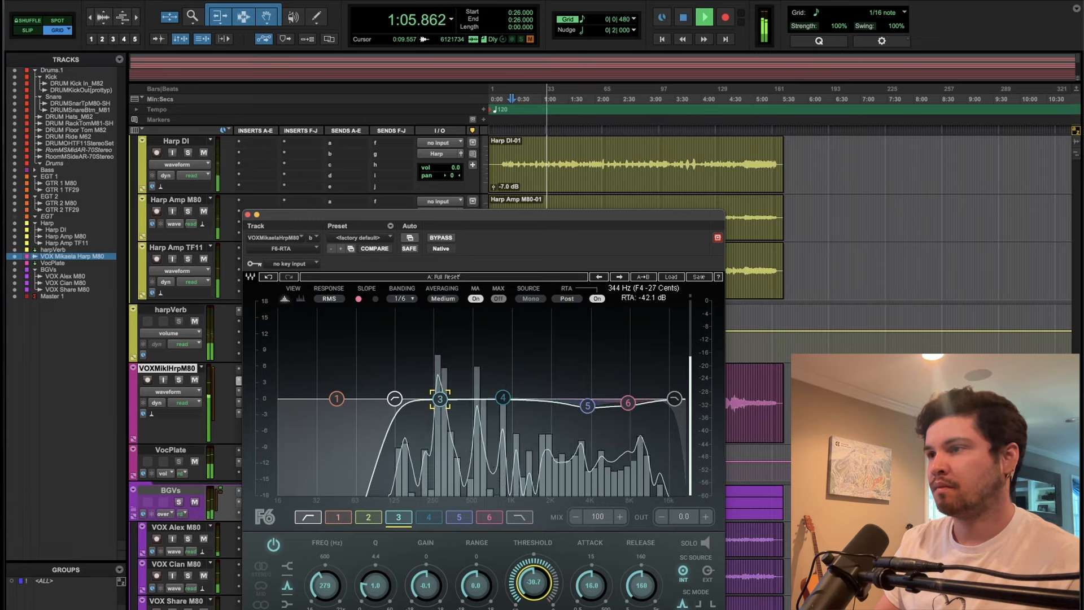
drag(458, 582, 458, 588)
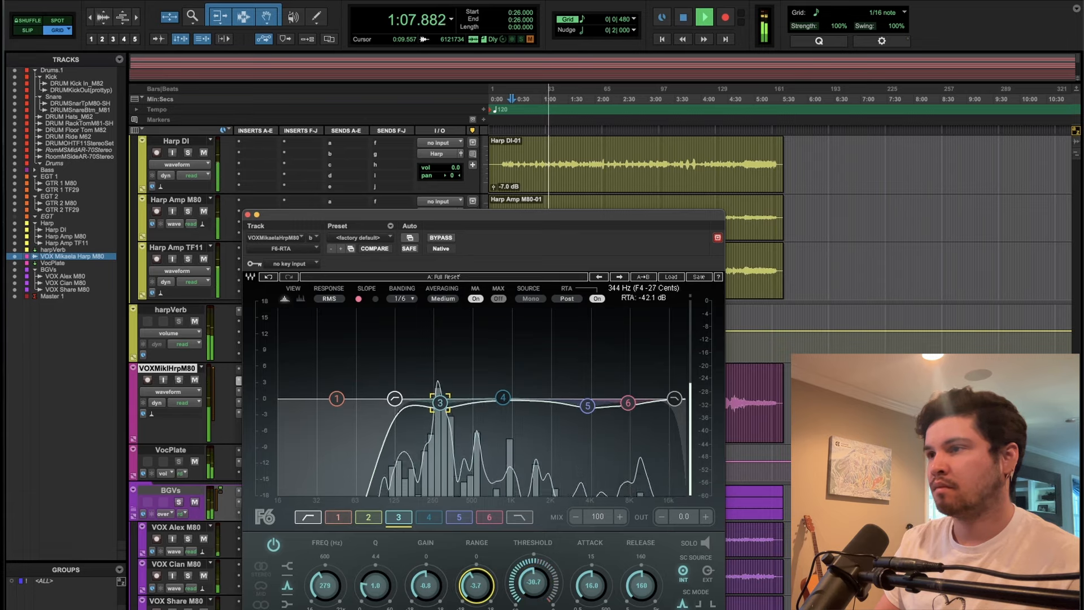
drag(590, 585, 632, 578)
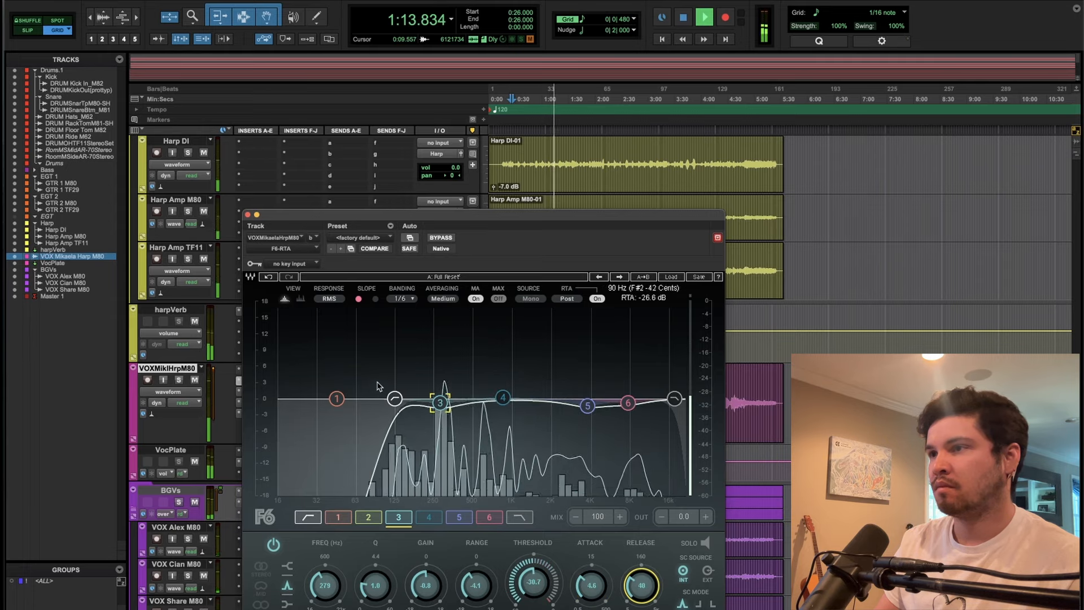
drag(440, 403, 446, 400)
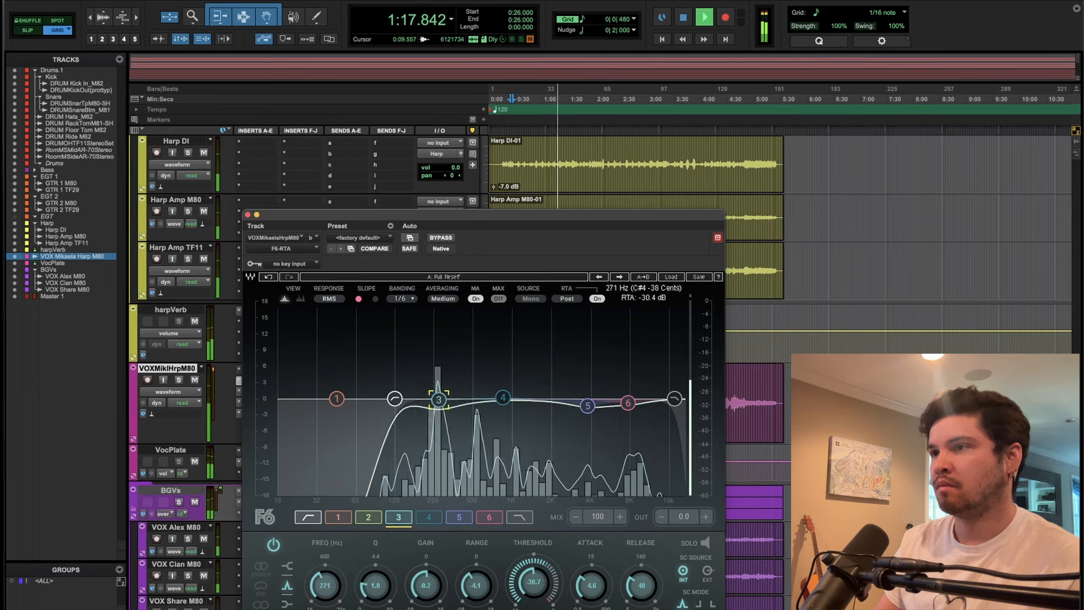
Replay the section, set the lead vocal's F6 band 3 to 277 Hz, threshold -31.6 dB and range -9.8 dB, and close the plug-in.
key(space)
key(space)
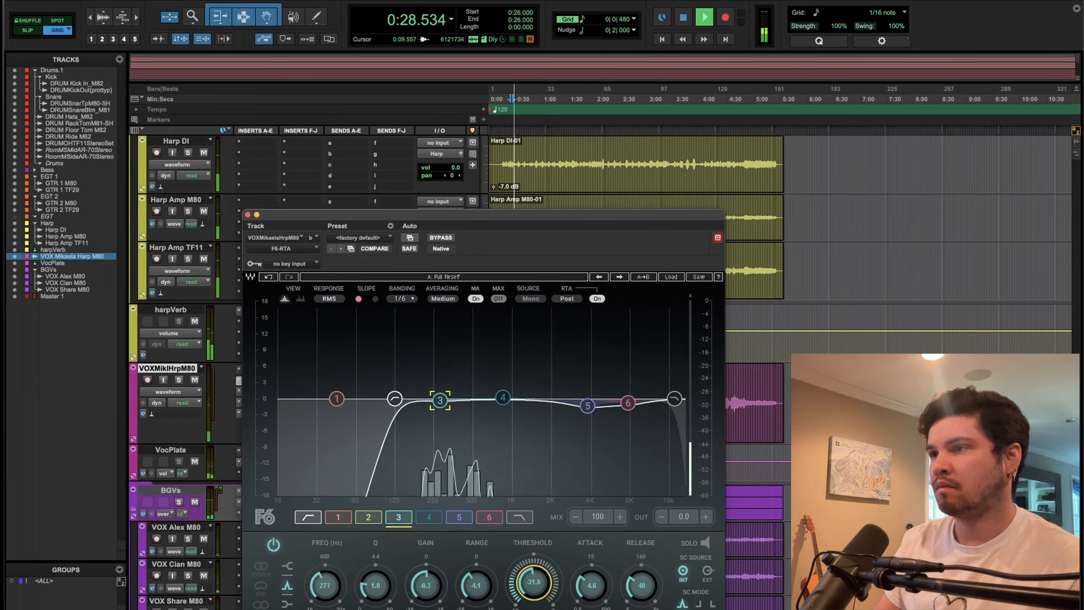
drag(477, 590, 477, 603)
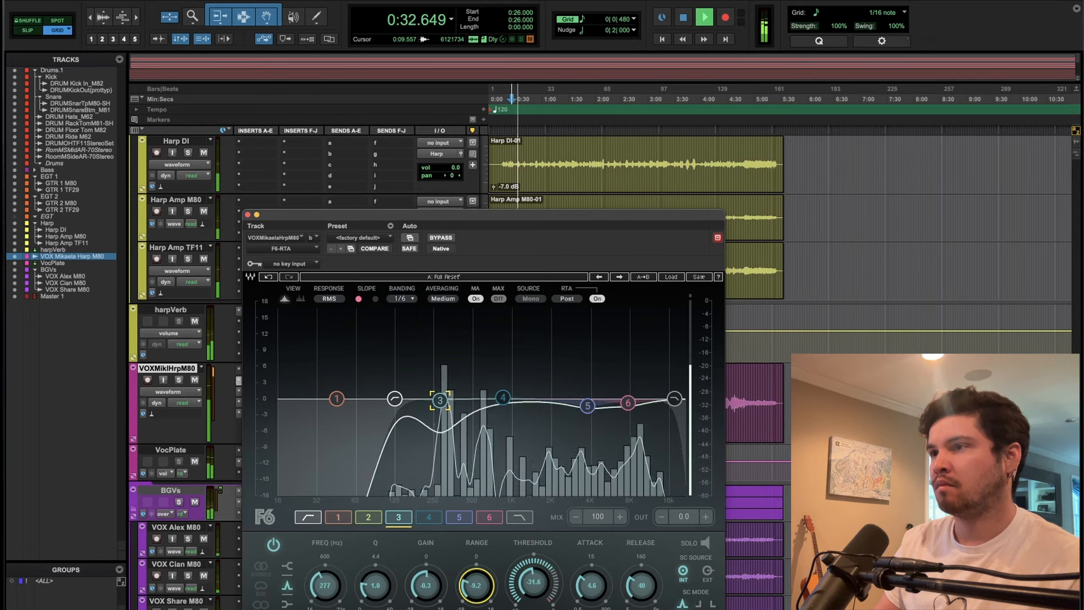
drag(477, 603, 476, 604)
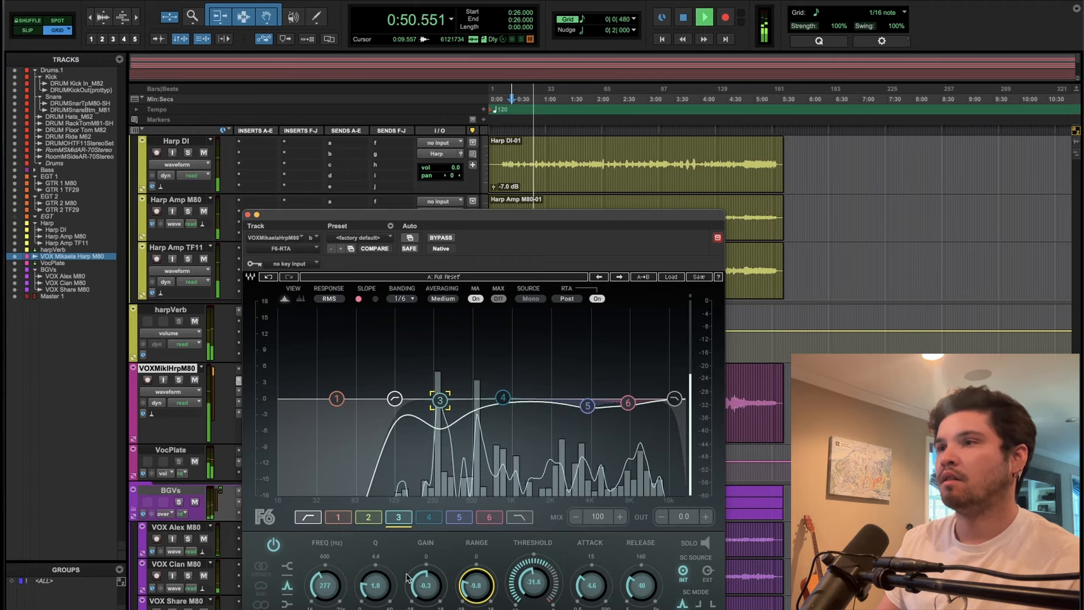
key(space)
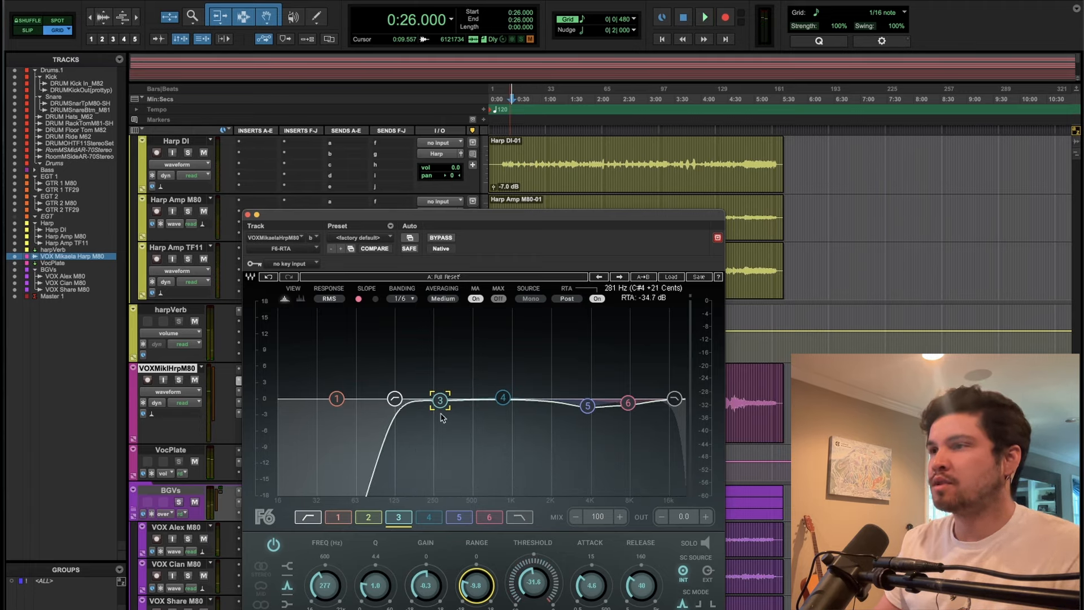
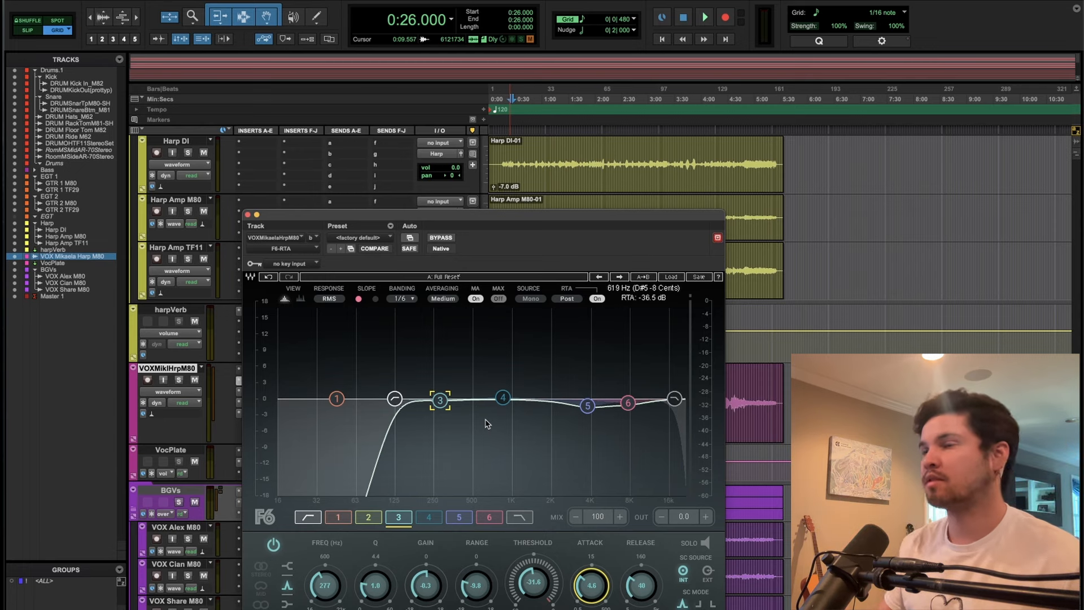
click(247, 214)
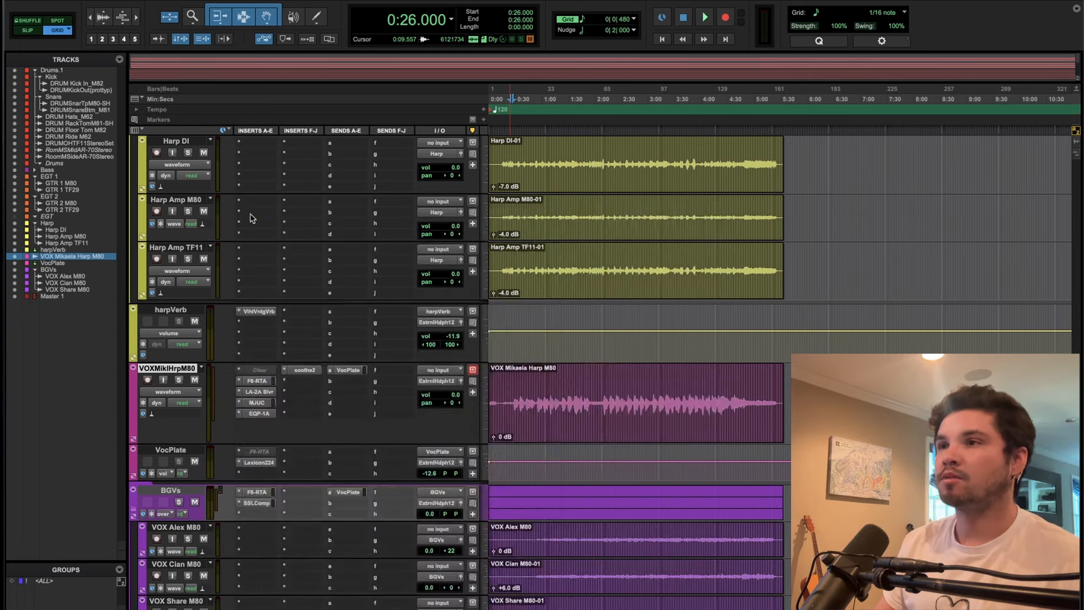
During playback, set the lead vocal's soothe2 depth to -0.2, sharpness to 5.0 and selectivity to 3.3.
key(space)
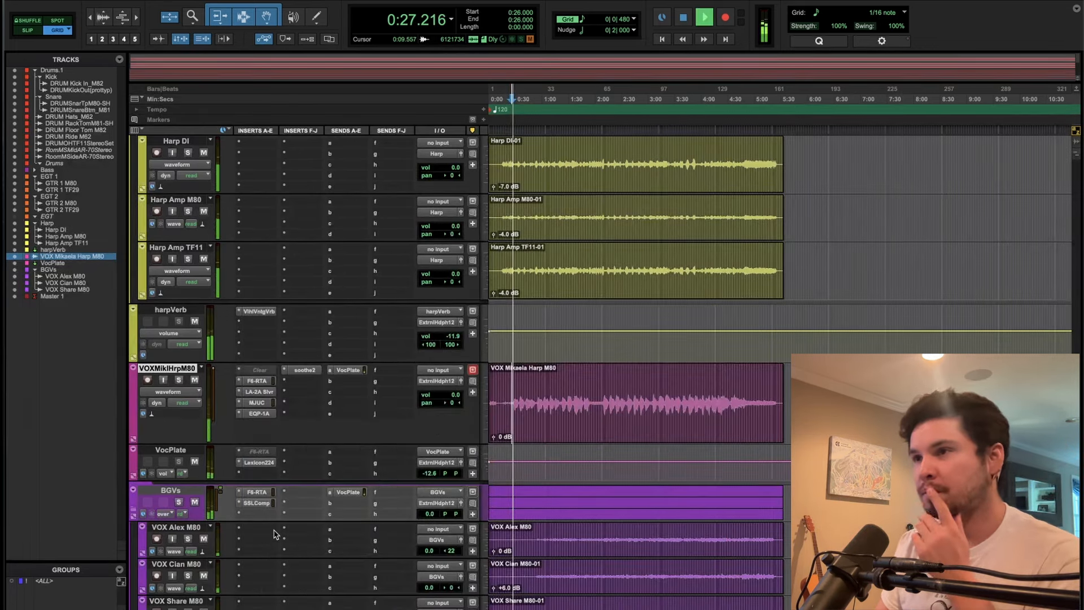
scroll(288, 480, down, 3)
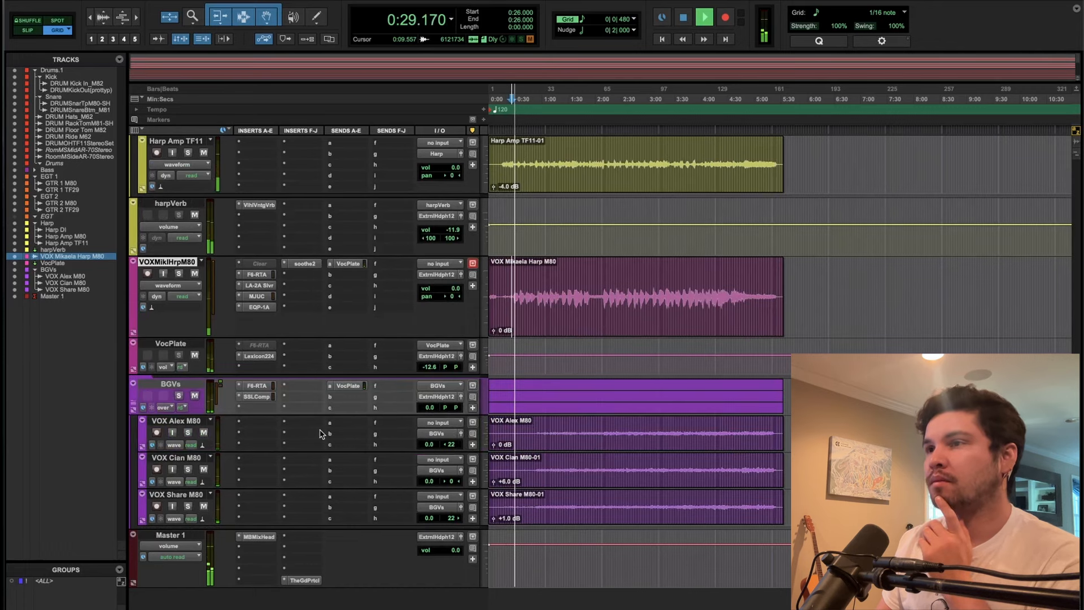
click(305, 263)
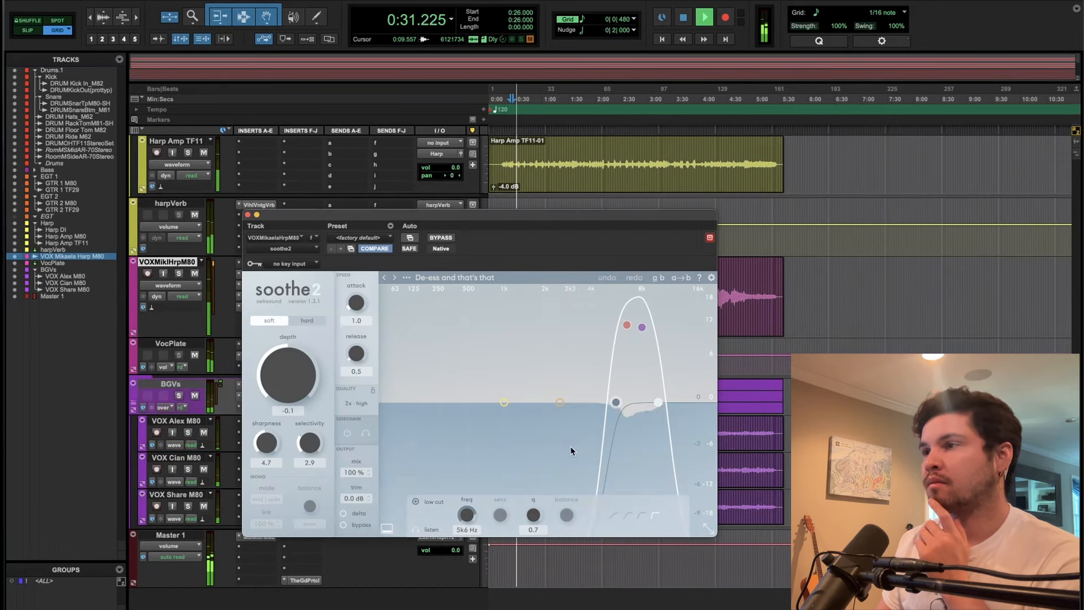
mouse_move(283, 386)
mouse_down()
mouse_move(305, 389)
mouse_move(293, 393)
mouse_up()
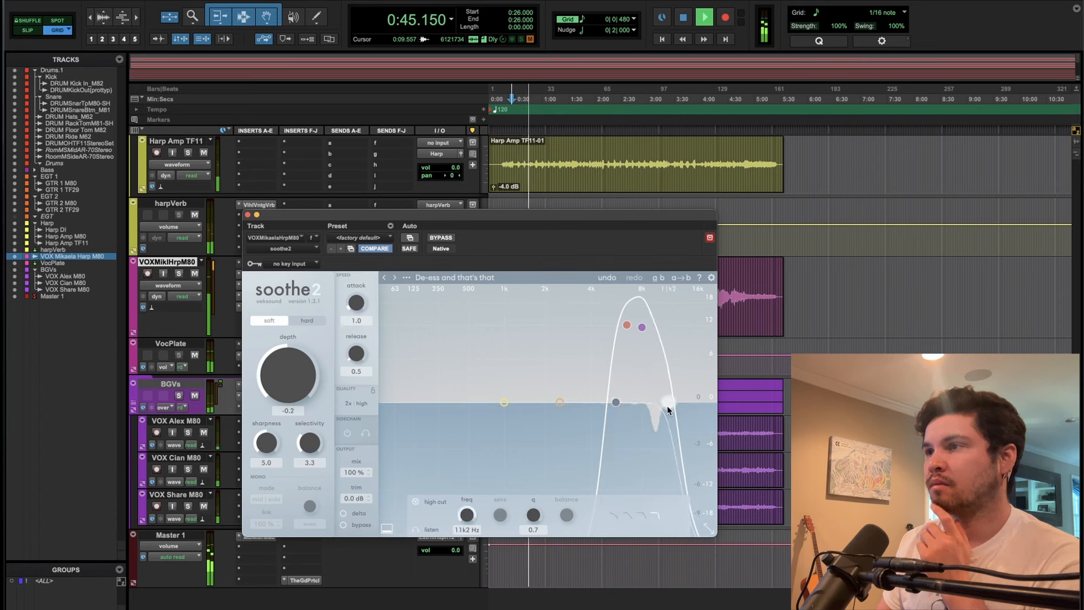
Set soothe2's band 4 to 9.8 kHz, high cut to 11.3 kHz and low cut to 4.9 kHz, and close the plug-in.
drag(642, 327, 657, 325)
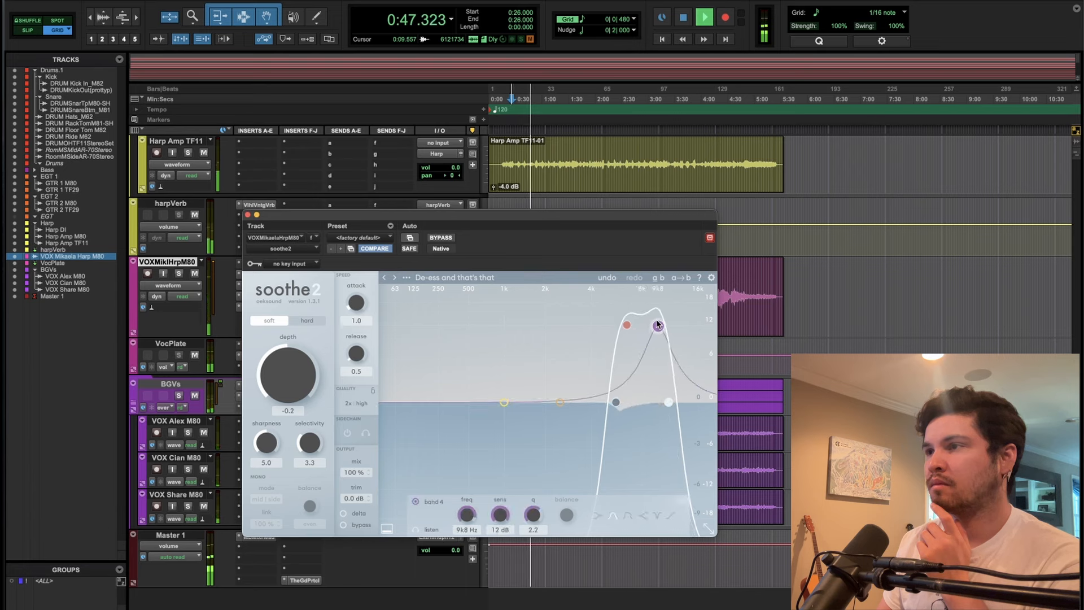
click(672, 400)
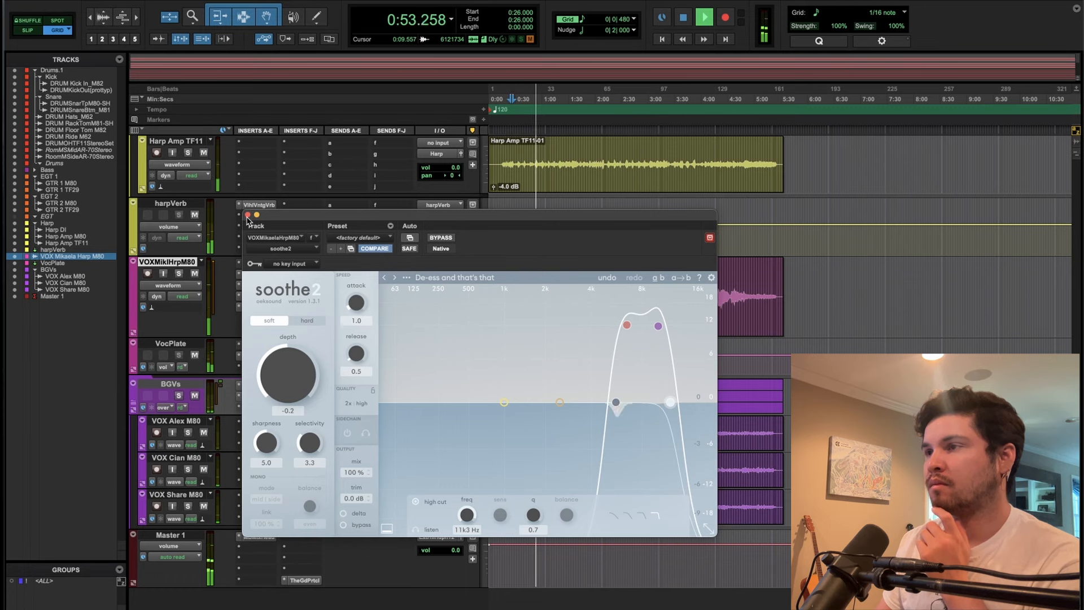
drag(615, 402, 606, 402)
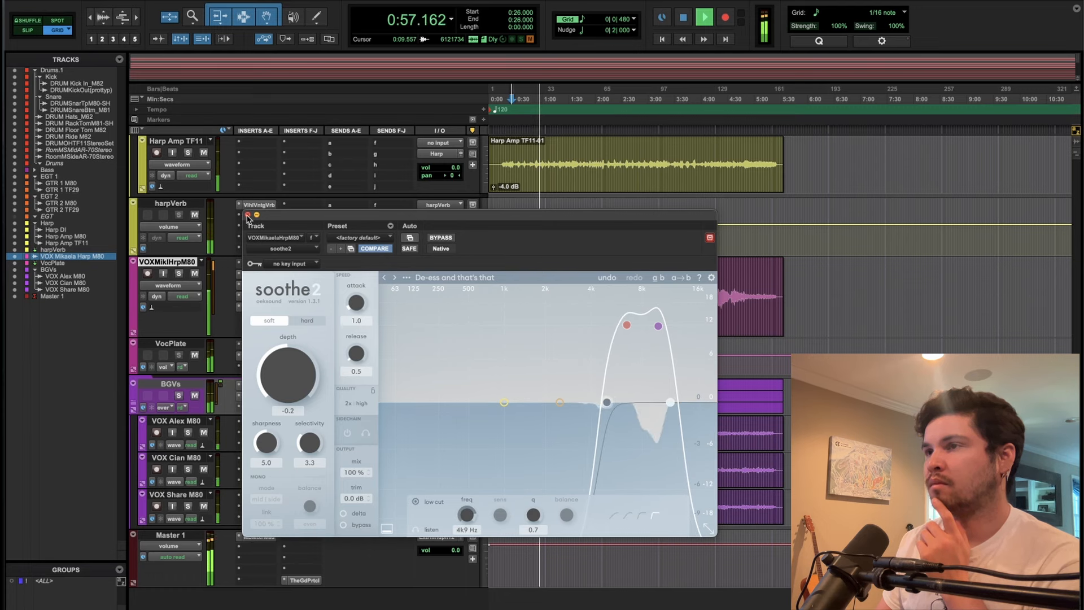
click(247, 214)
Make the Bass's F6 band 2 dynamic at 172 Hz: Q 2.0, gain -0.9 dB, range -2.5 dB, threshold -19.1 dB, attack 12.6, release 67.
scroll(339, 342, up, 10)
scroll(339, 343, up, 3)
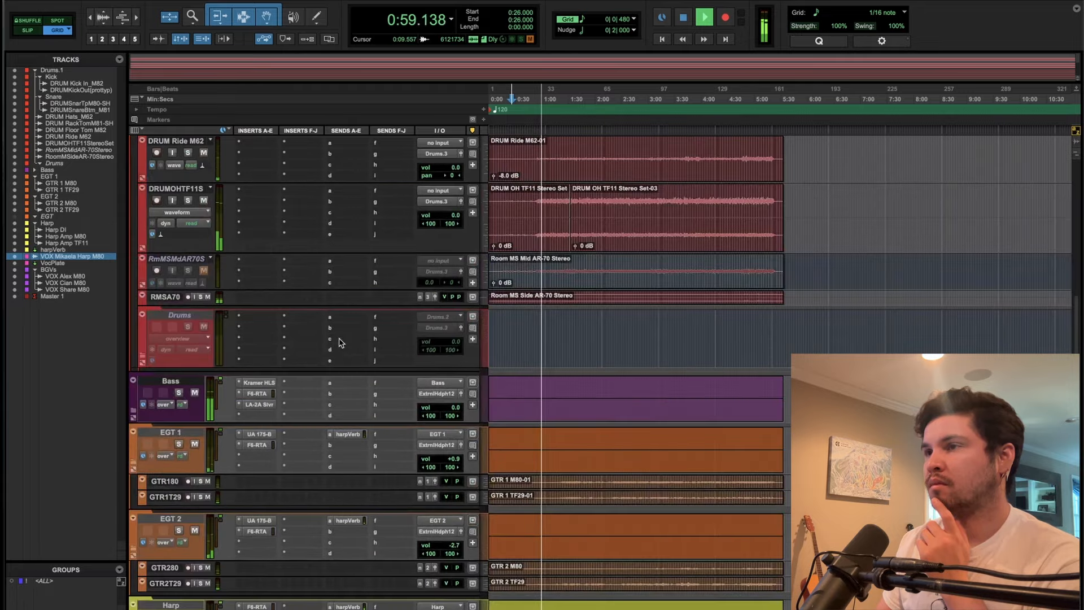
click(256, 394)
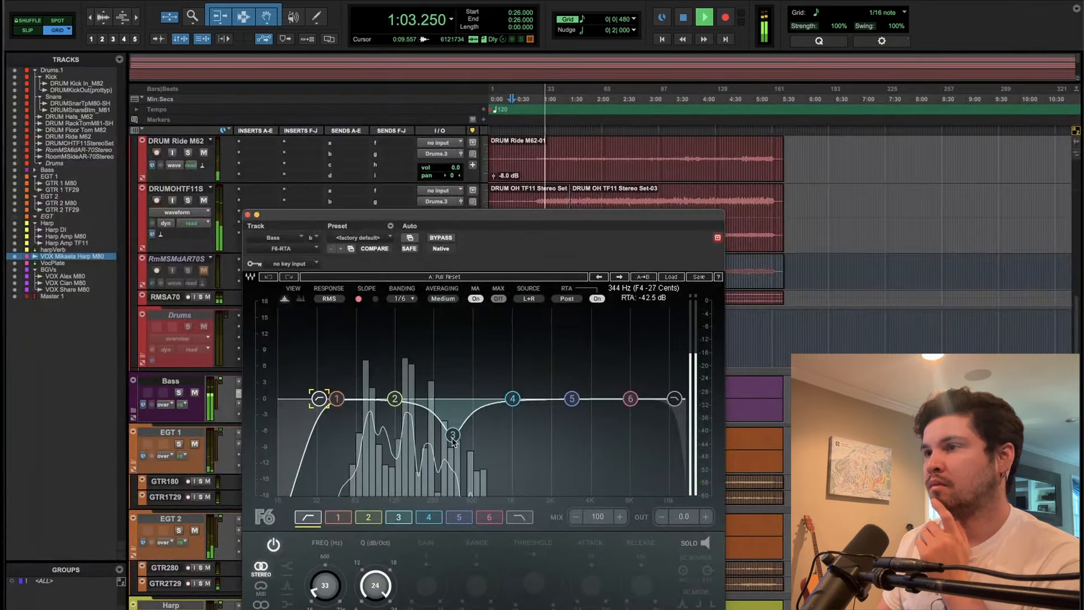
mouse_move(395, 399)
mouse_down()
mouse_move(405, 330)
mouse_move(412, 410)
mouse_up()
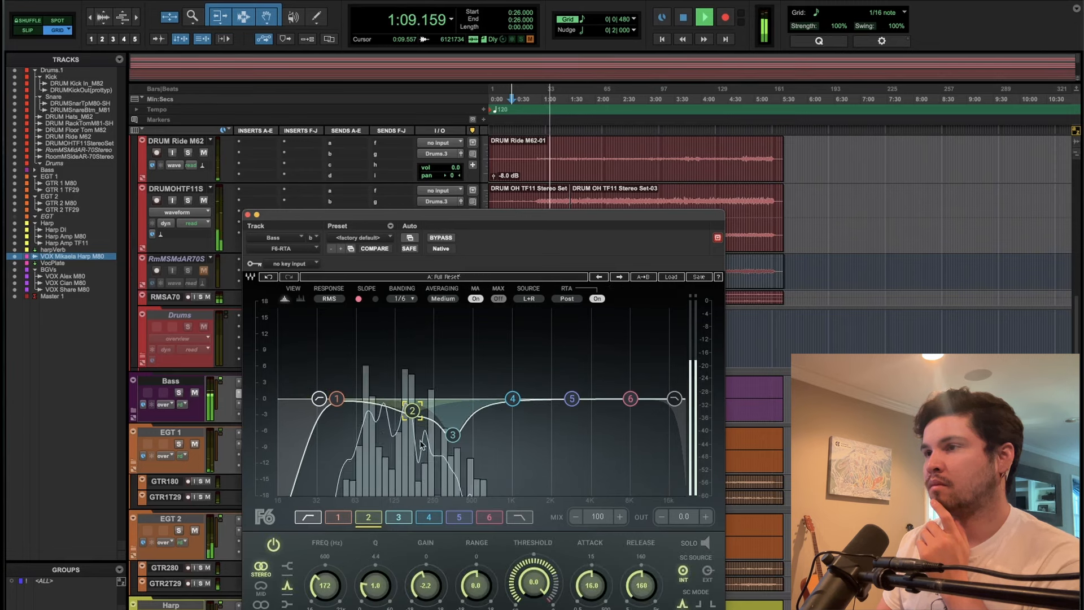
drag(377, 581, 641, 596)
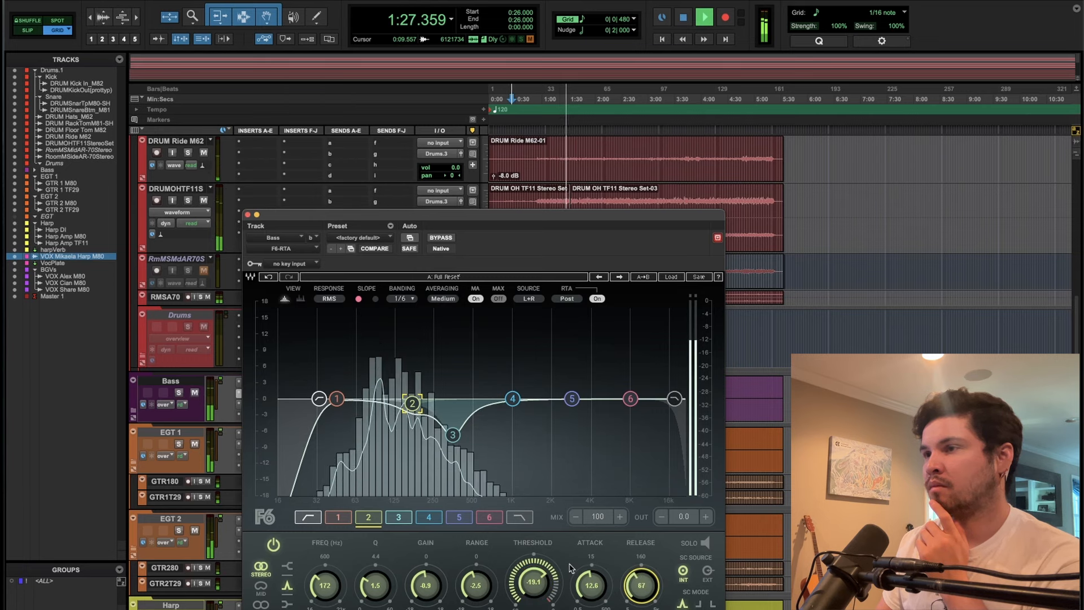
drag(375, 586, 375, 580)
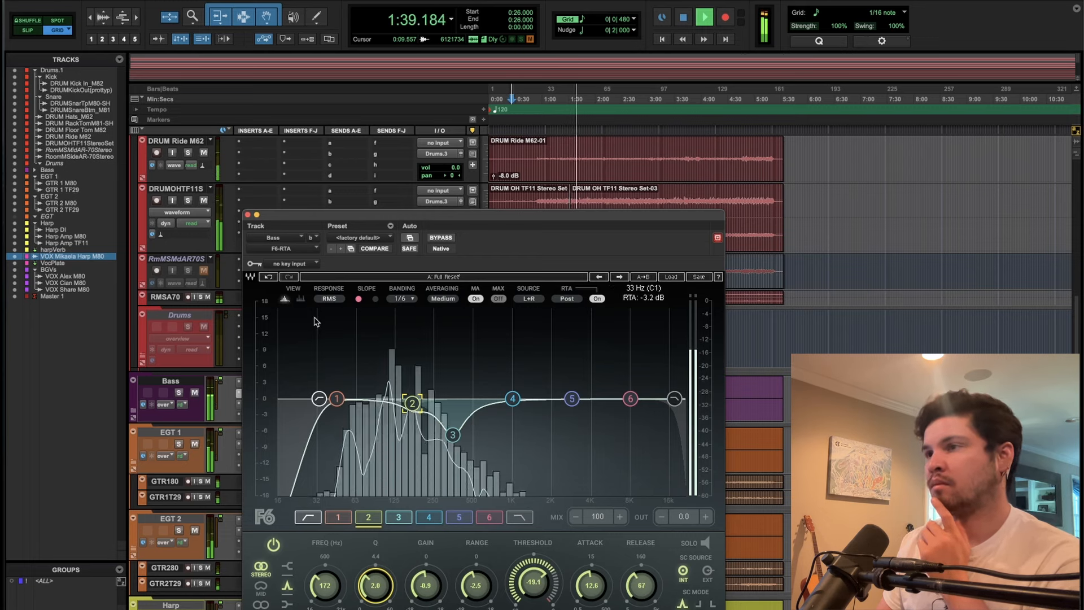
Make the Bass's F6 band 3 dynamic at 354 Hz with gain -0.2 dB, threshold -33.5 dB and release 28, and close the plug-in.
click(452, 435)
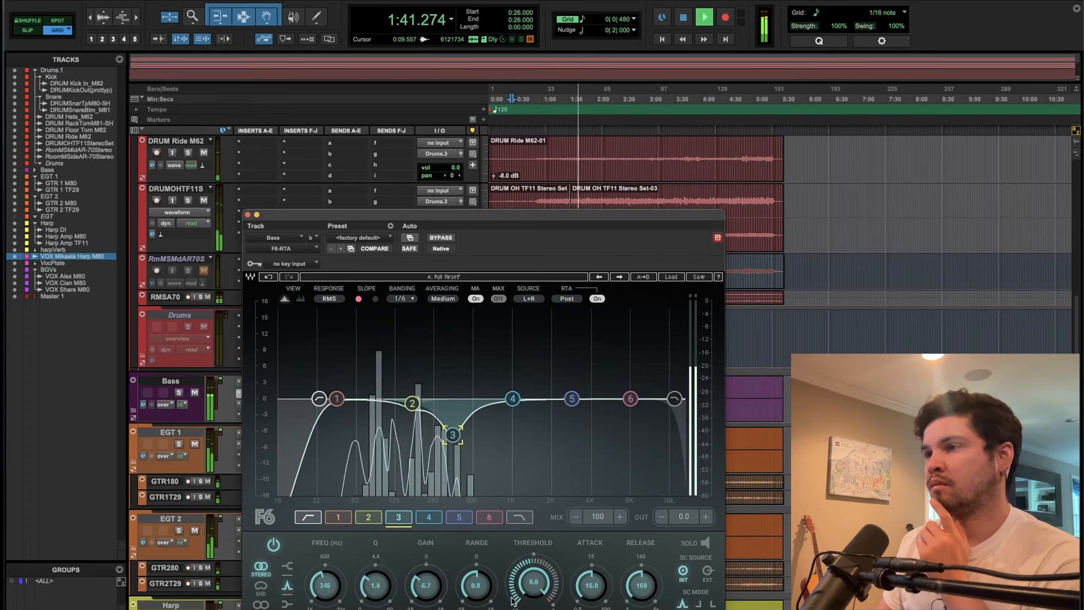
drag(452, 435, 454, 399)
drag(475, 585, 475, 608)
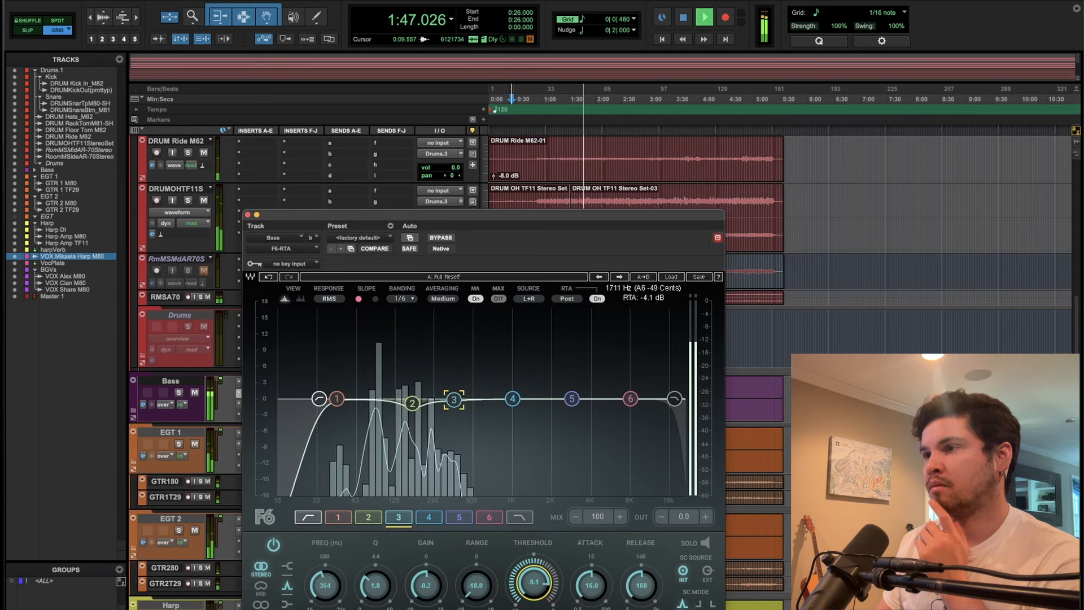
drag(533, 582, 477, 580)
drag(591, 585, 641, 601)
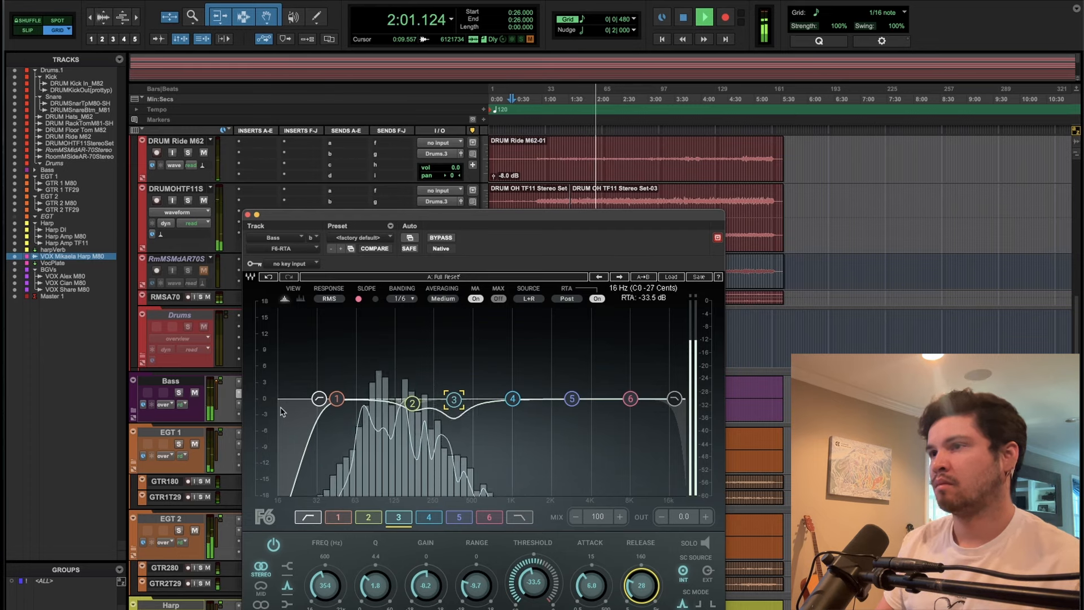
click(247, 215)
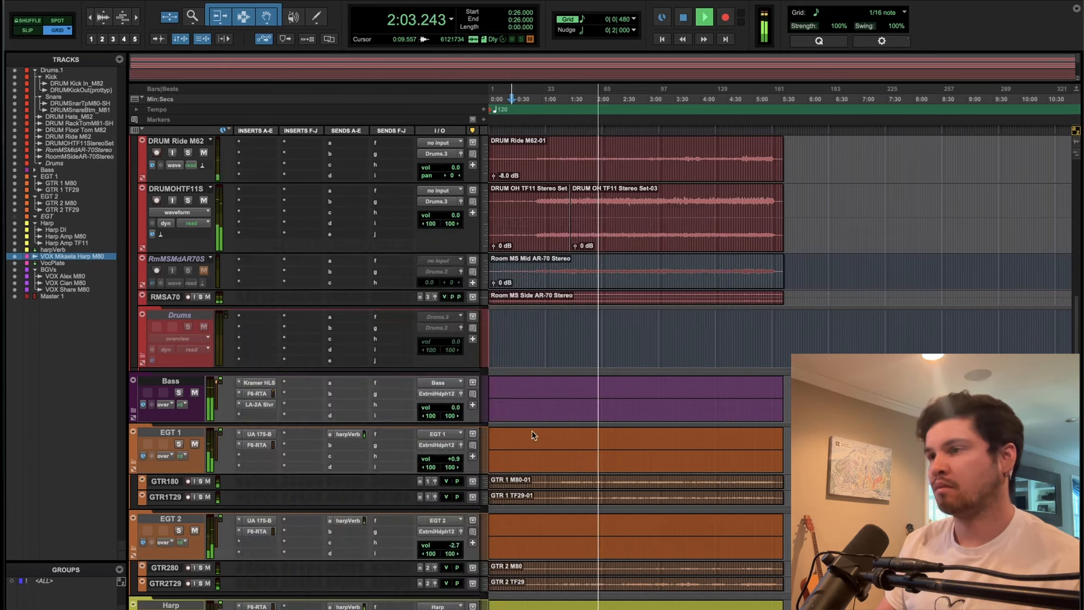
Reset the EGT 1 track's volume to 0.0 dB during playback.
scroll(394, 566, down, 5)
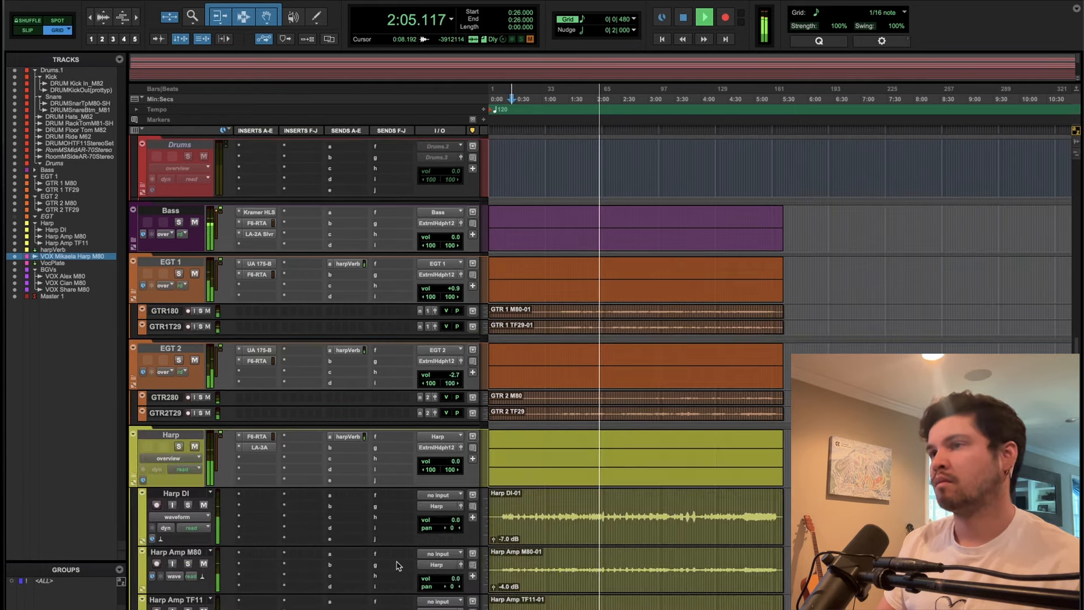
scroll(394, 565, up, 3)
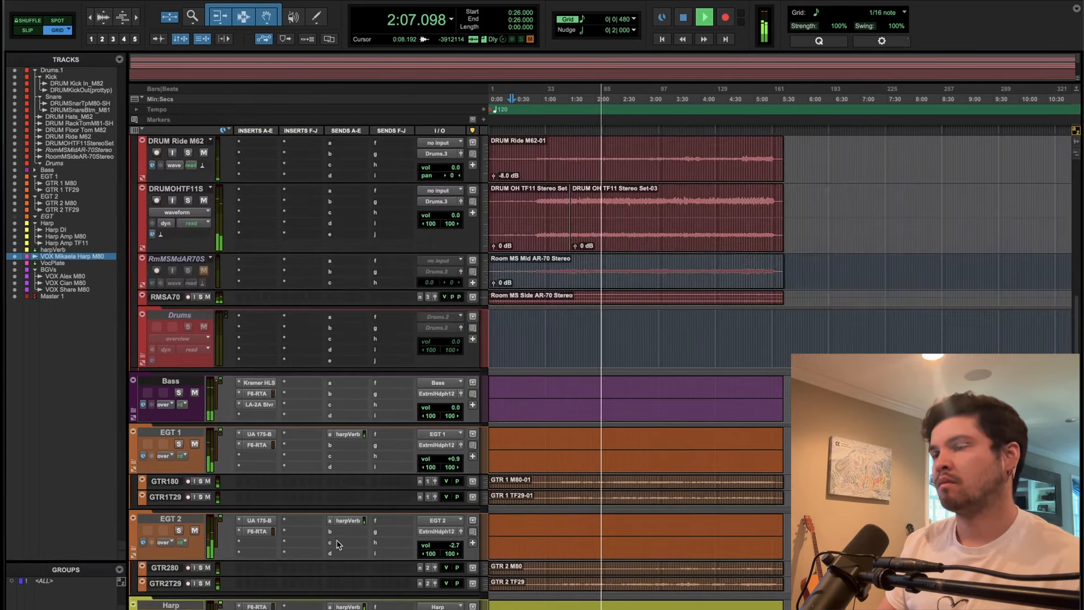
scroll(337, 544, up, 5)
scroll(336, 542, down, 8)
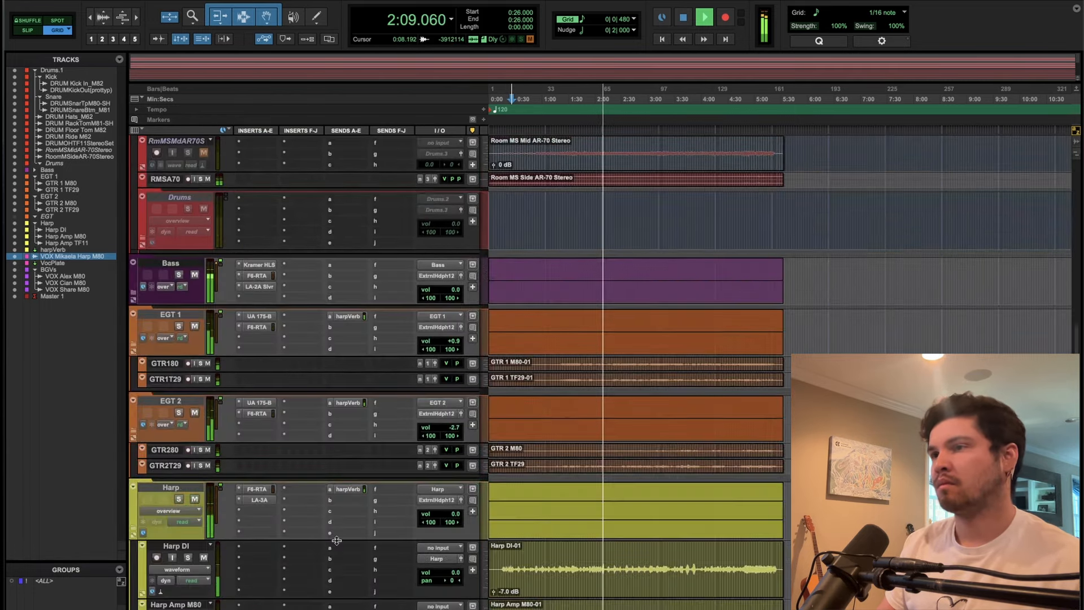
alt+click(467, 340)
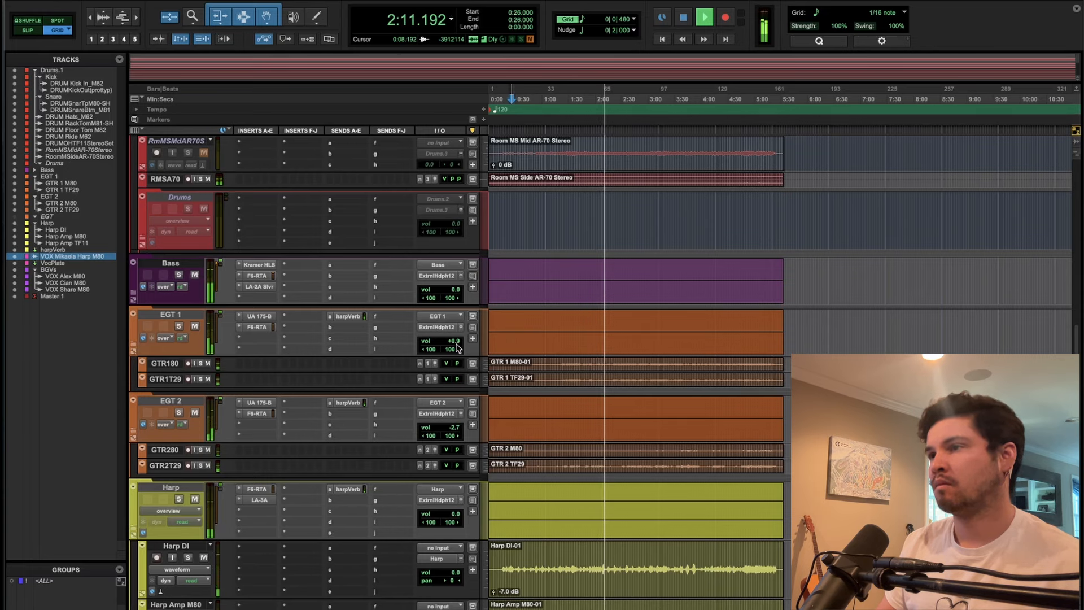
Make EGT 1's F6 band 3 dynamic at 203 Hz: gain -3.5 dB, range -4.3 dB, threshold -29.5 dB, attack 7.0; close the plug-in.
click(259, 327)
drag(430, 413, 423, 420)
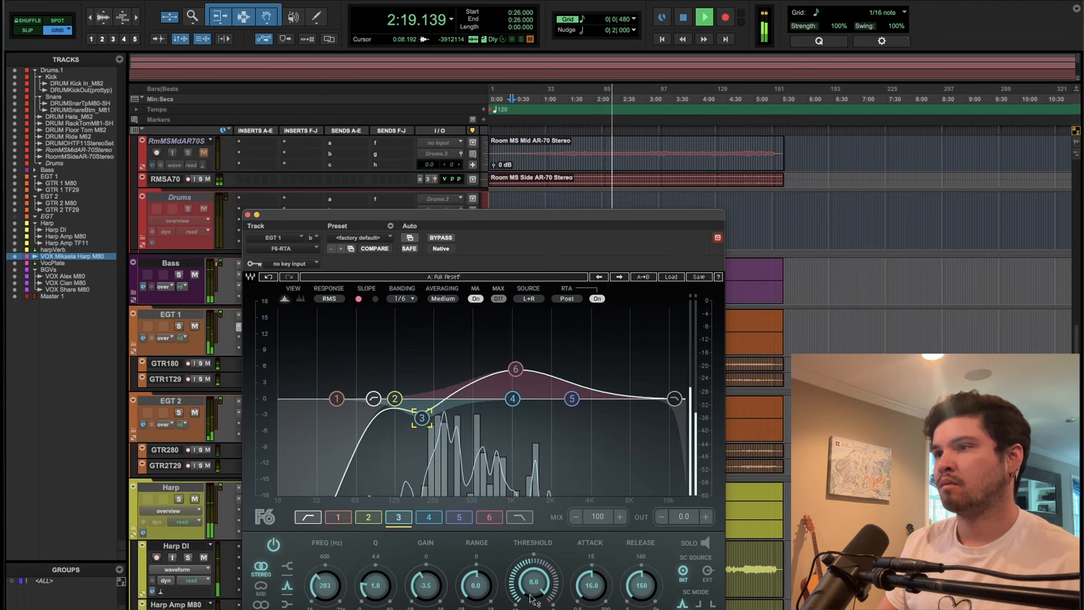
drag(540, 585, 475, 593)
mouse_move(590, 588)
mouse_down()
mouse_move(640, 588)
mouse_move(641, 599)
mouse_move(594, 583)
mouse_up()
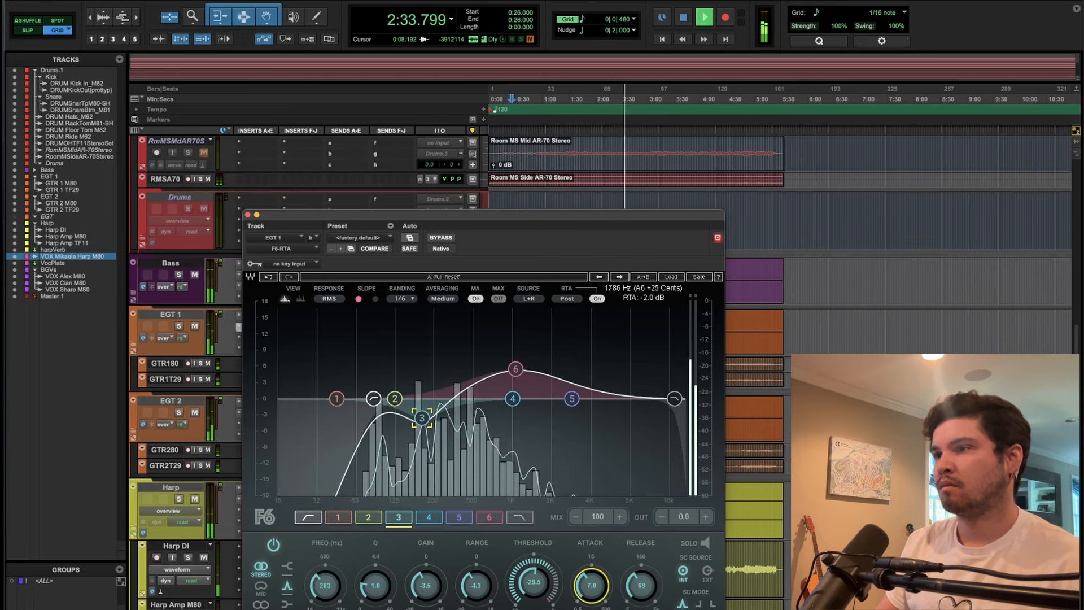
click(248, 215)
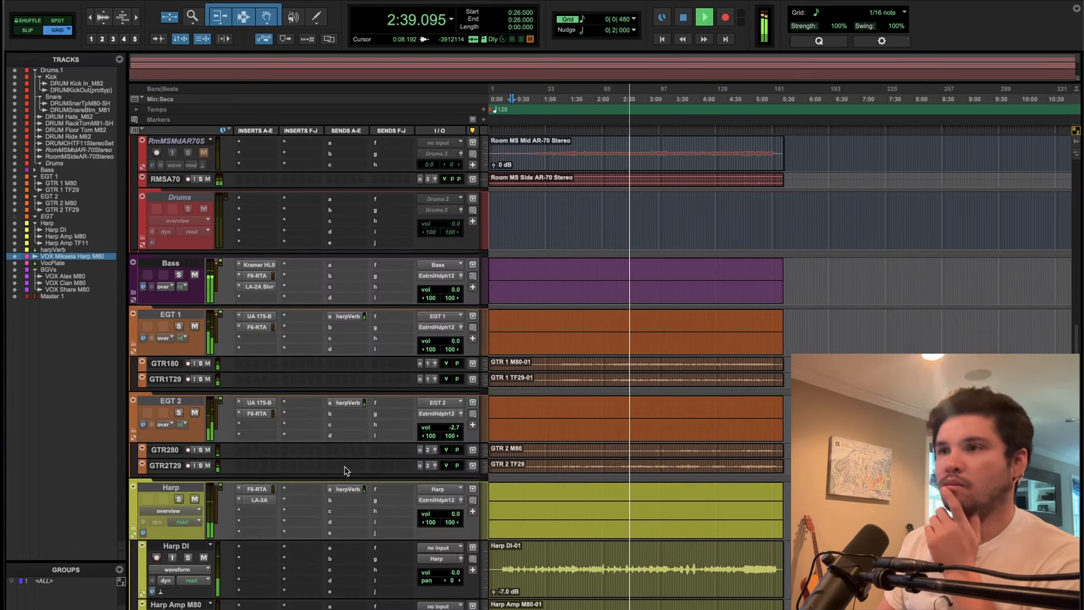
Set the EGT 2 track's volume to -0.6 dB and stop playback.
mouse_move(455, 428)
mouse_down()
mouse_move(464, 416)
mouse_move(458, 435)
mouse_up()
alt+click(451, 432)
scroll(327, 567, down, 6)
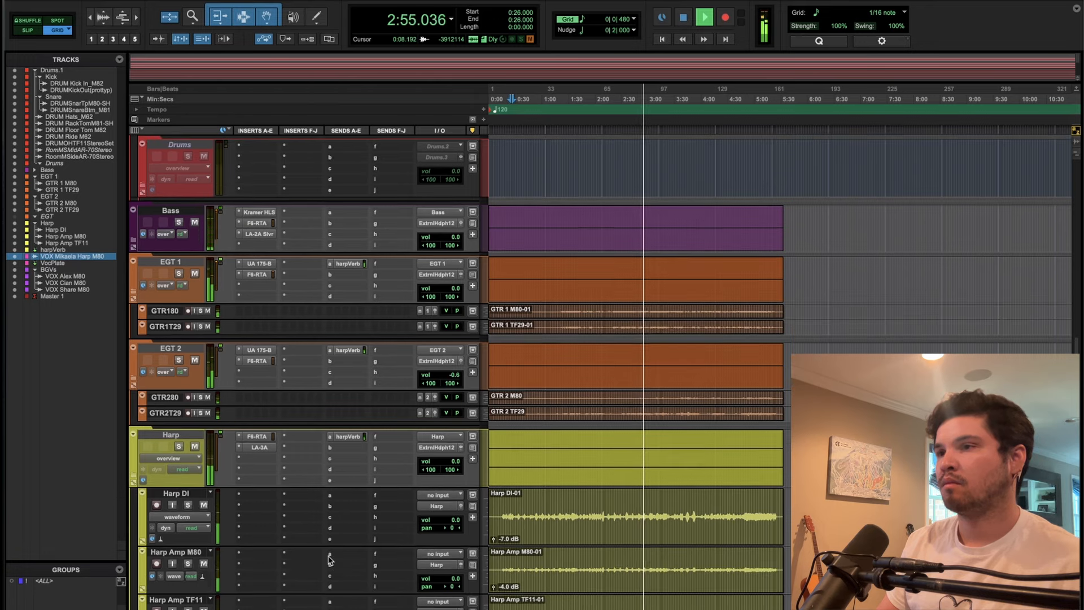
key(space)
Open the SSLComp on BGVs, play from 0:26 while adjusting its make-up gain, and move its window clear of the tracks.
scroll(333, 555, down, 5)
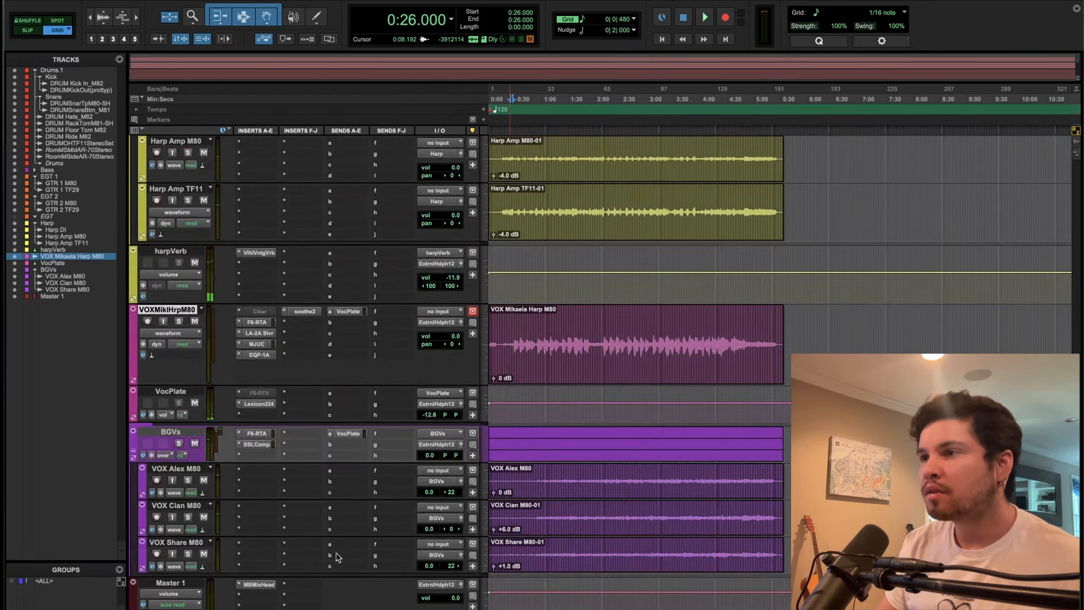
click(257, 444)
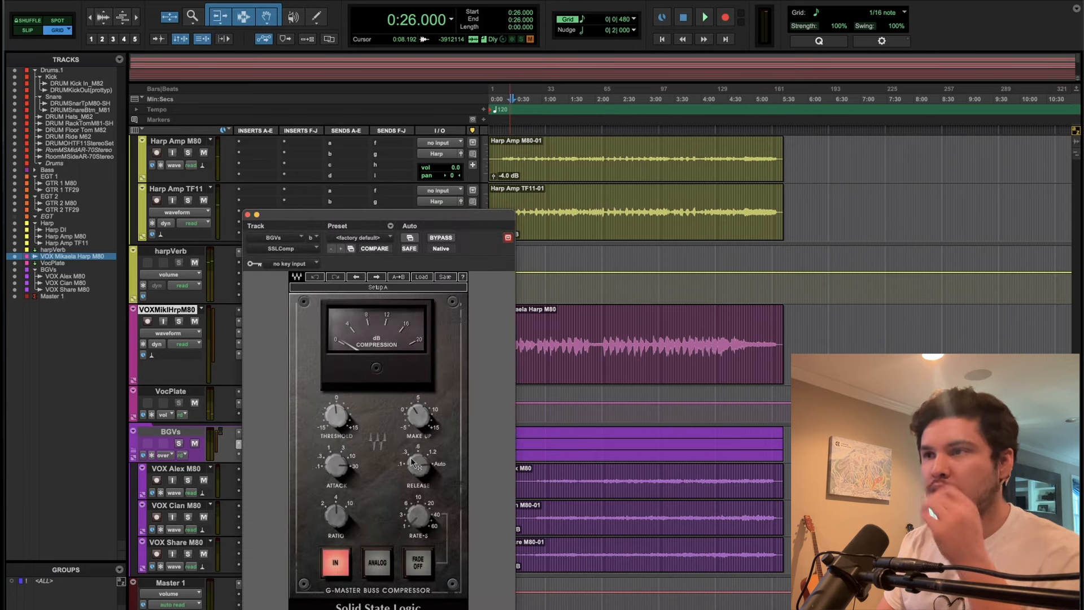
drag(362, 218, 719, 149)
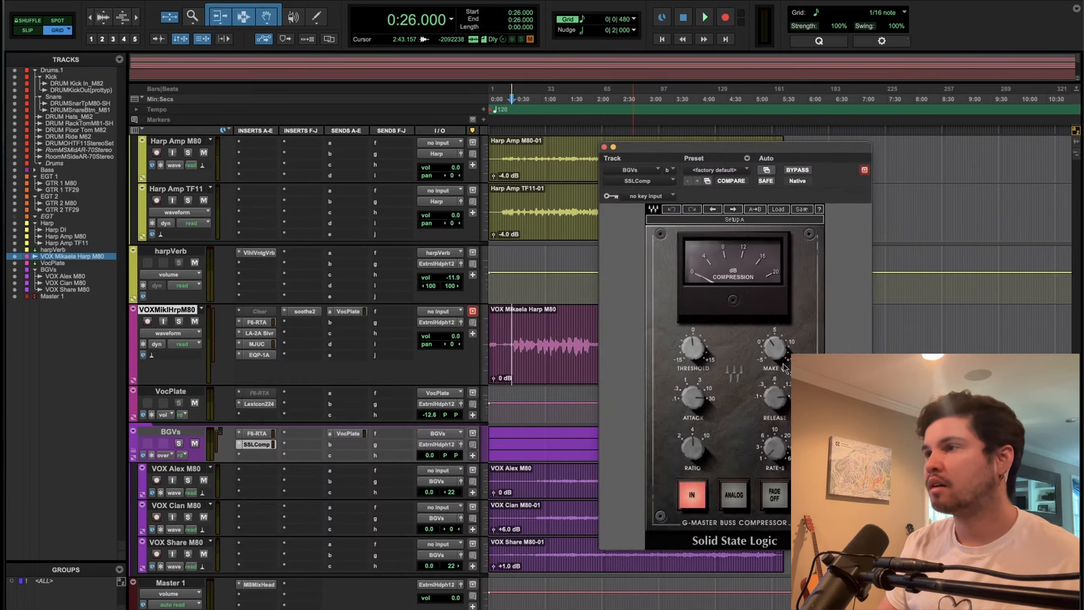
key(space)
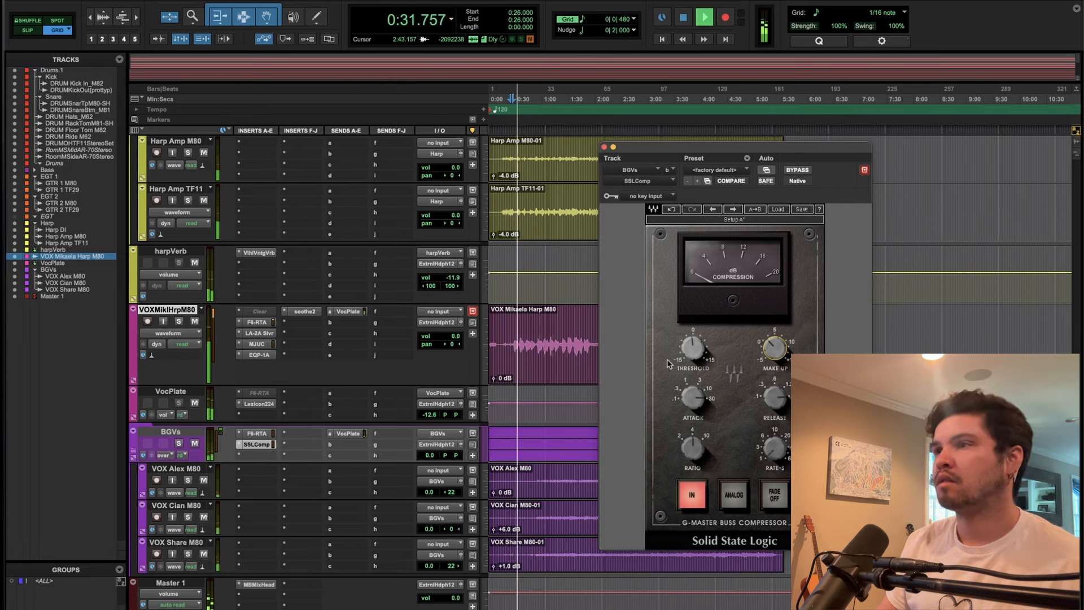
drag(704, 150, 966, 144)
Restart playback from 1:03.500 and from 2:13.750 to check the compression on the backing vocals.
key(space)
click(544, 326)
key(space)
key(space)
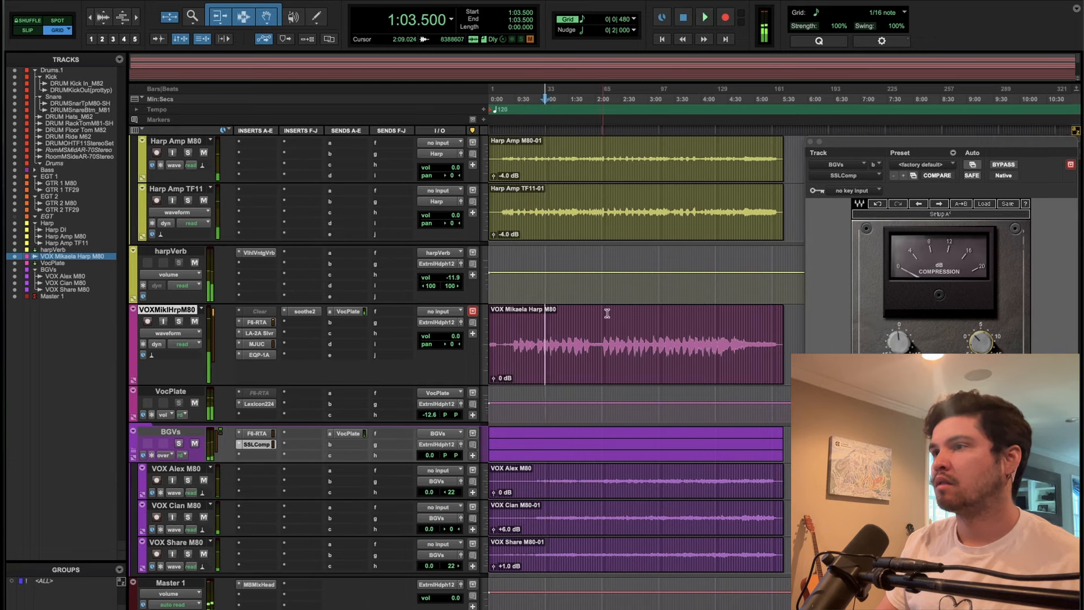
click(607, 313)
key(space)
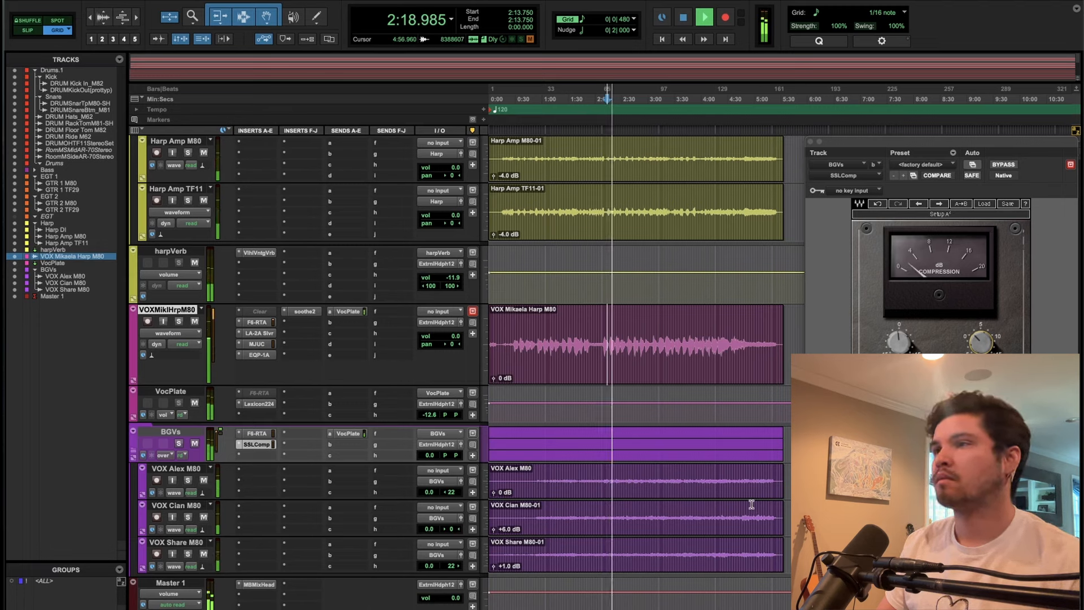
Open the F6 on BGVs and set the low-cut filter's slope to 24 dB/Oct.
click(257, 433)
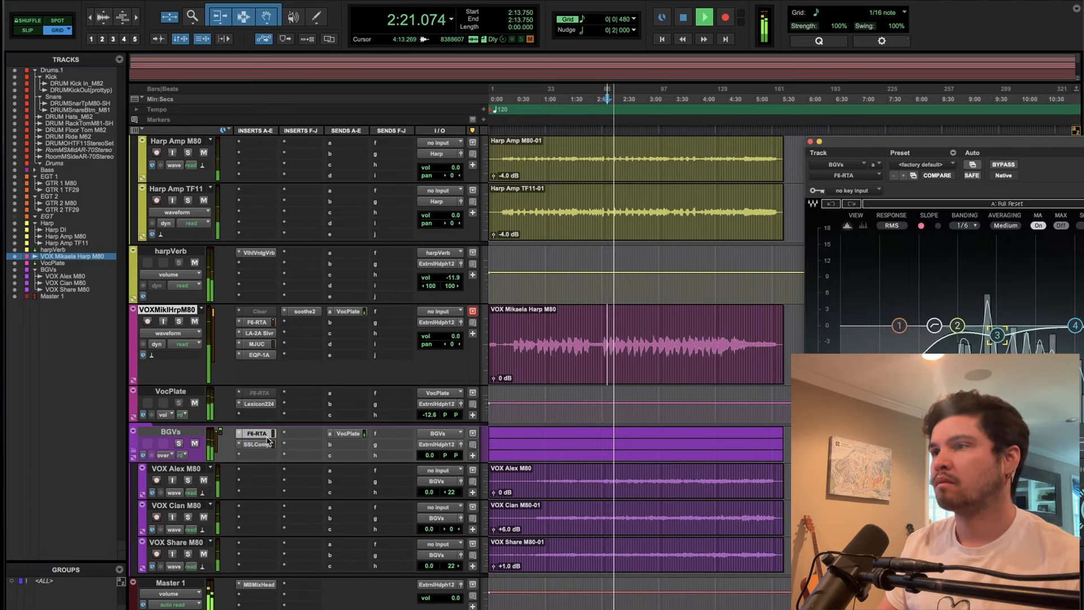
drag(946, 140, 657, 172)
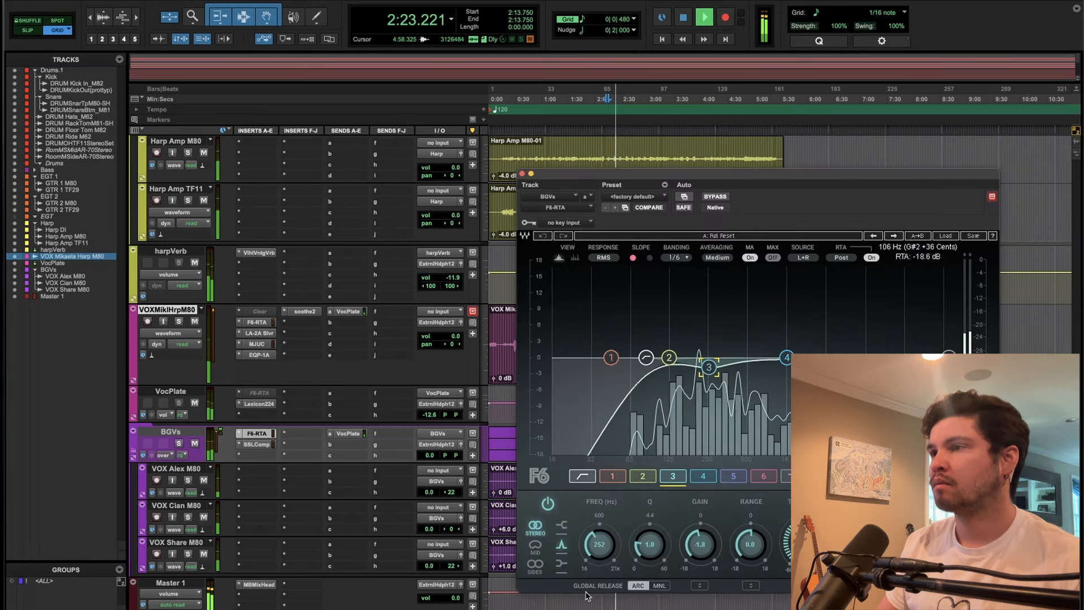
click(646, 356)
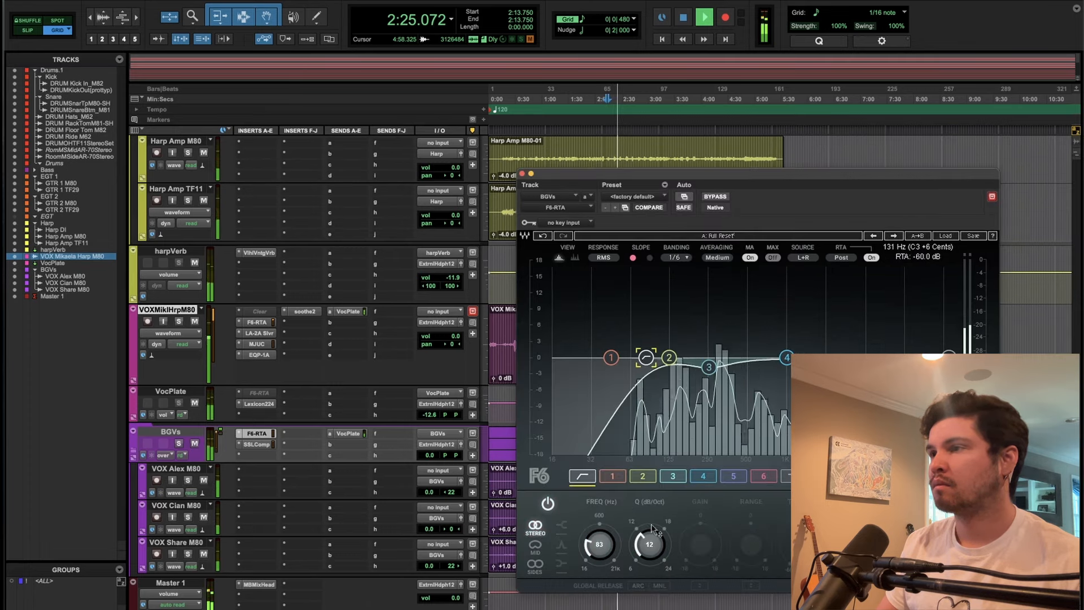
click(653, 530)
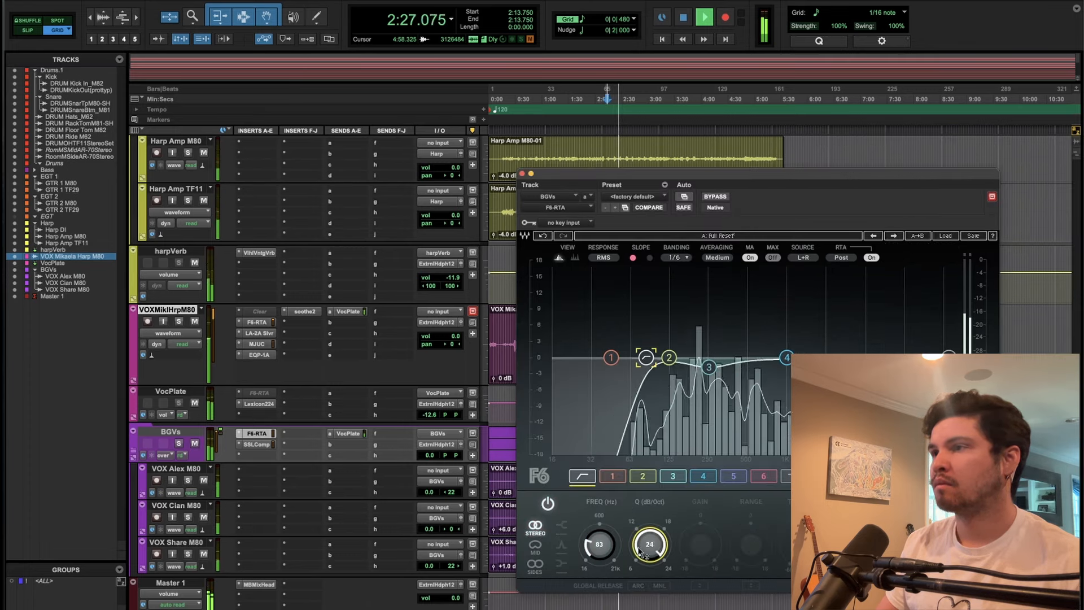
In the BGVs' F6, make band 3 dynamic at 248 Hz, Q 0.4, gain 0.1 dB, and set band 4 to 1094 Hz, gain -0.6 dB.
click(709, 364)
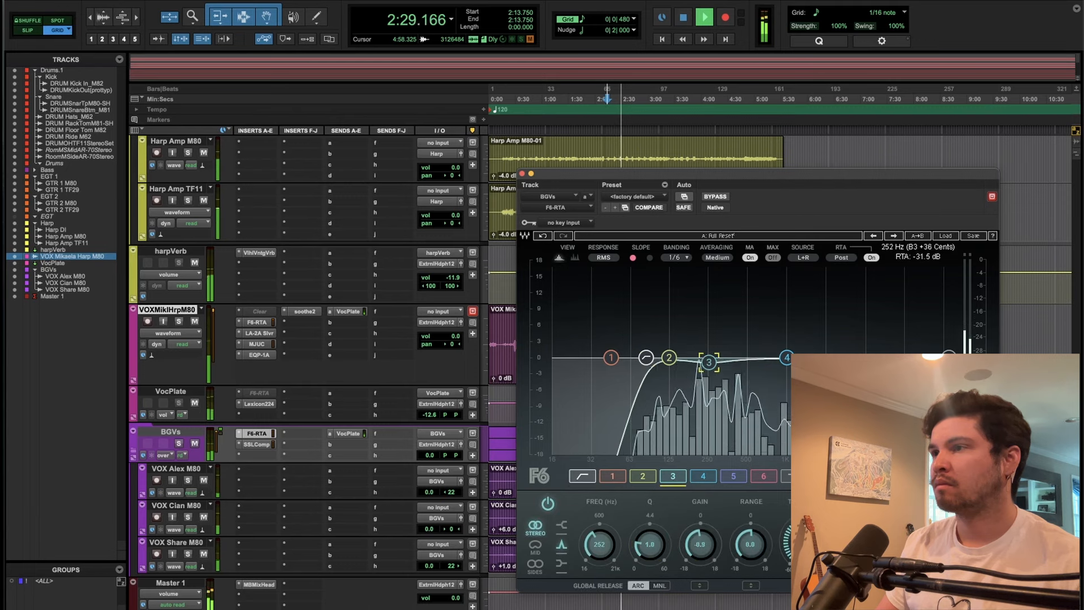
drag(747, 554, 748, 561)
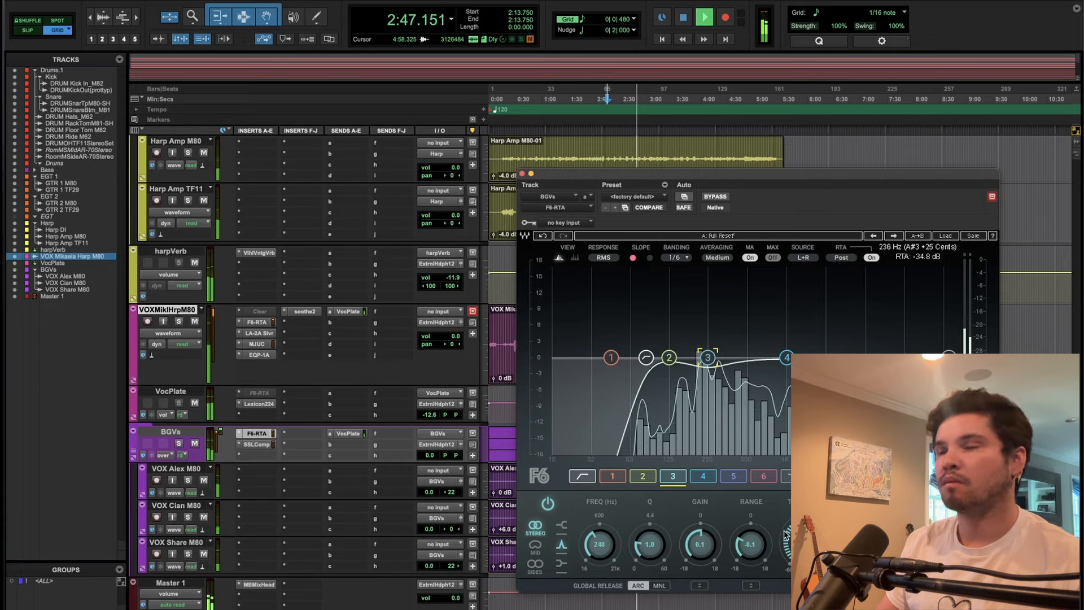
drag(655, 551, 656, 564)
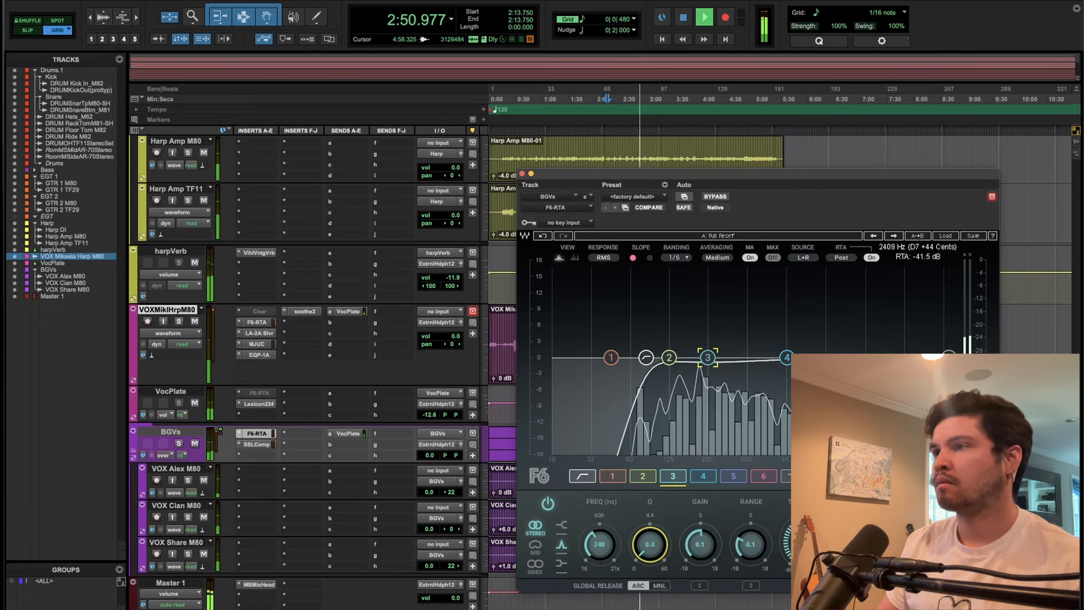
click(786, 359)
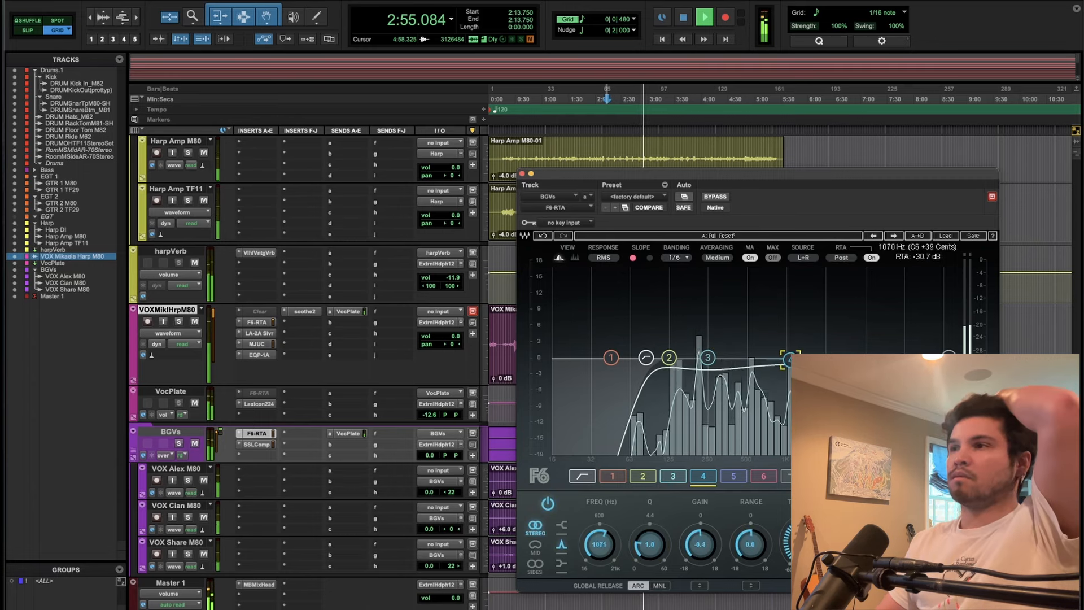
drag(788, 358, 791, 360)
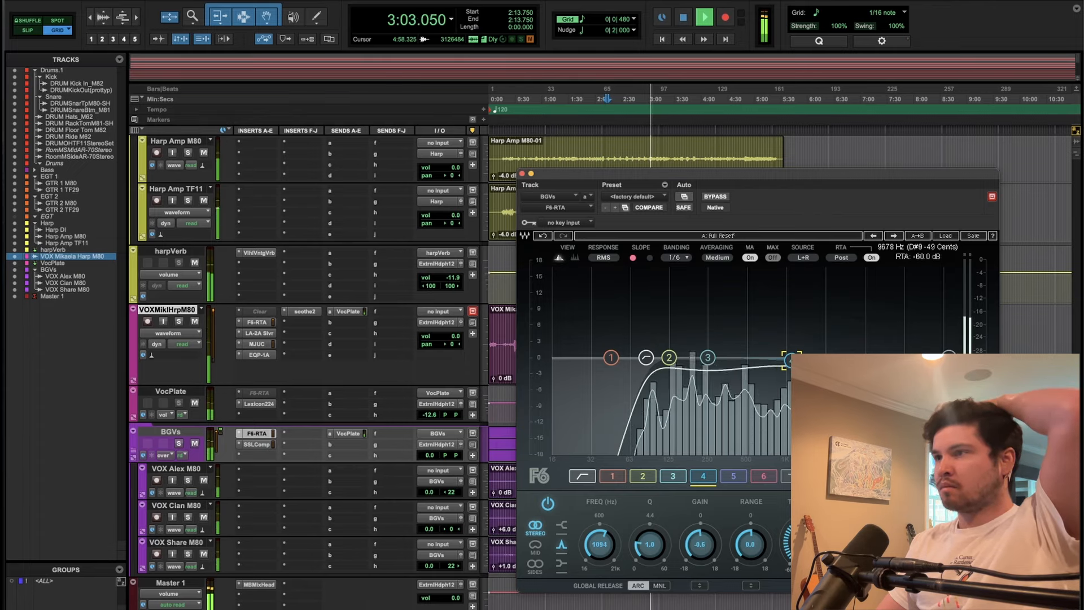
click(589, 223)
mouse_move(591, 233)
mouse_move(686, 238)
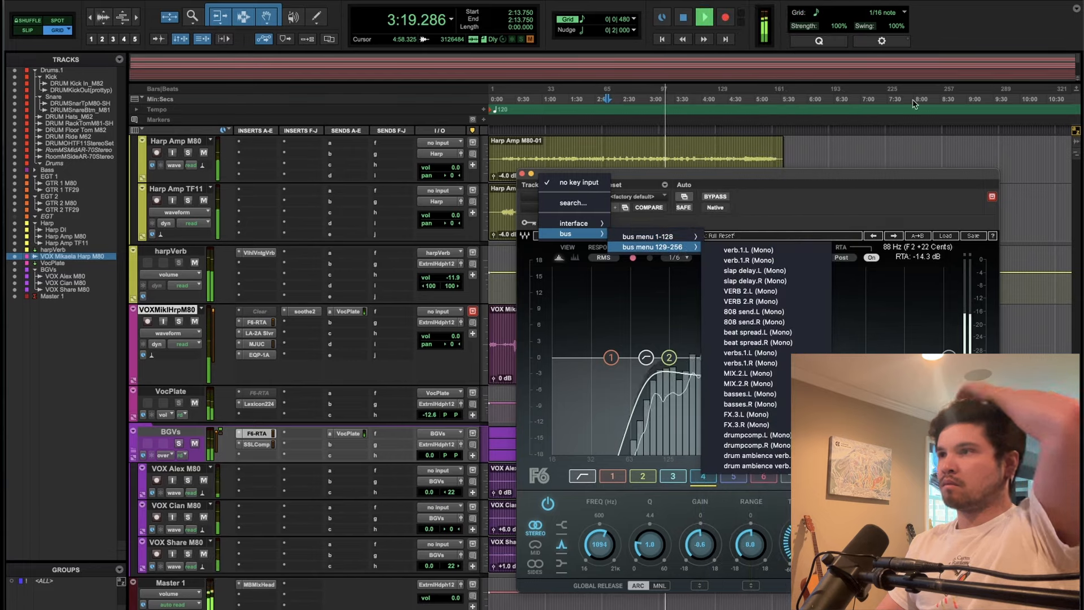
click(1008, 29)
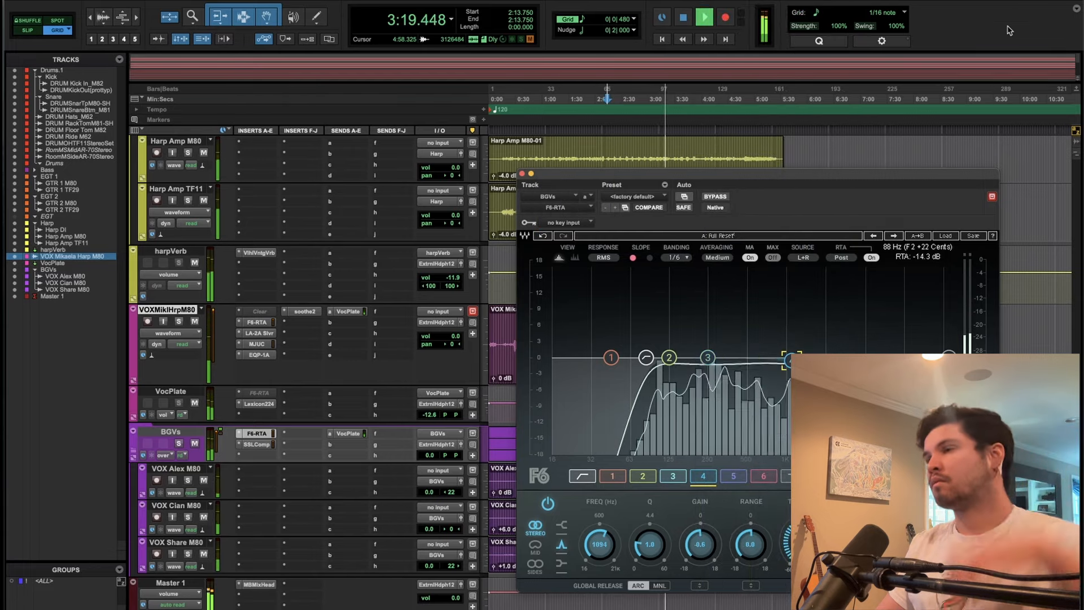
Close the BGVs' F6 and set the EGT 2 track's volume to -1.1 dB.
click(530, 174)
scroll(587, 430, up, 5)
scroll(587, 430, up, 5)
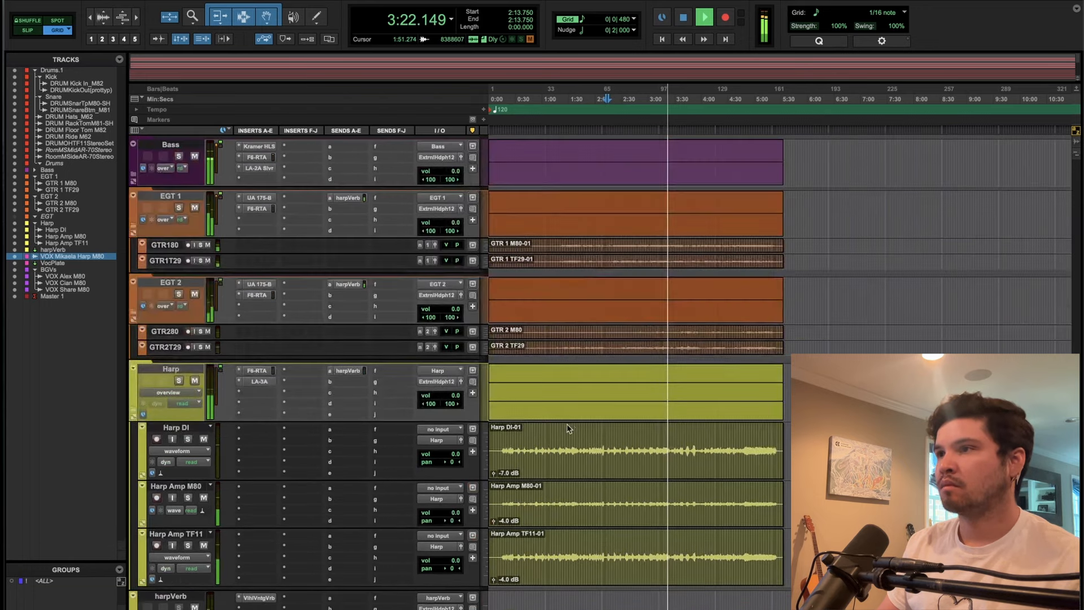
drag(455, 377, 458, 388)
Reopen the F6 on BGVs during playback to review its EQ curve, and close it again.
scroll(676, 480, down, 3)
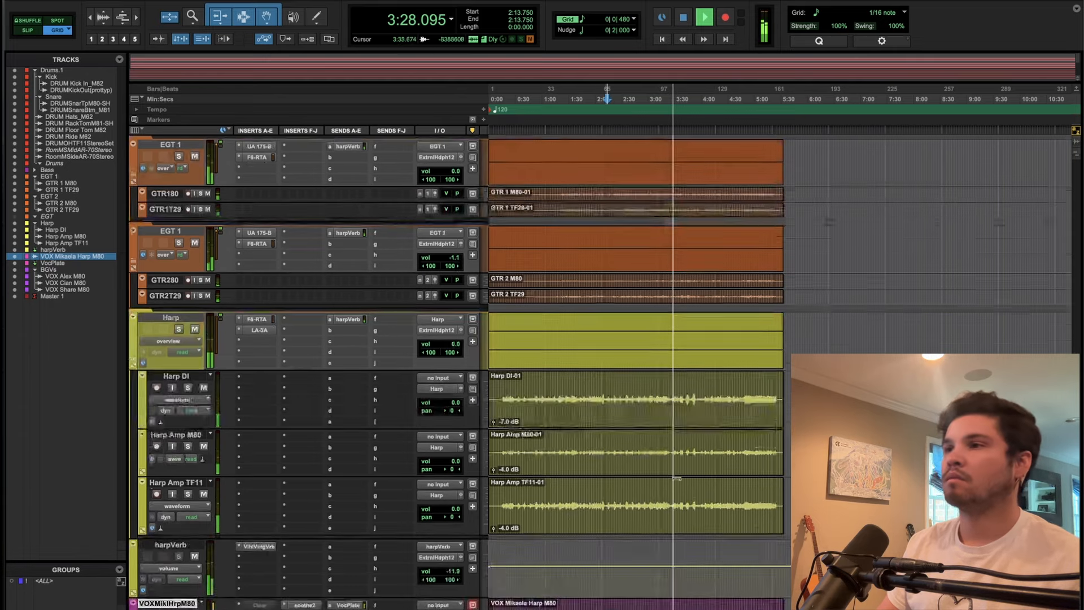
scroll(676, 479, down, 8)
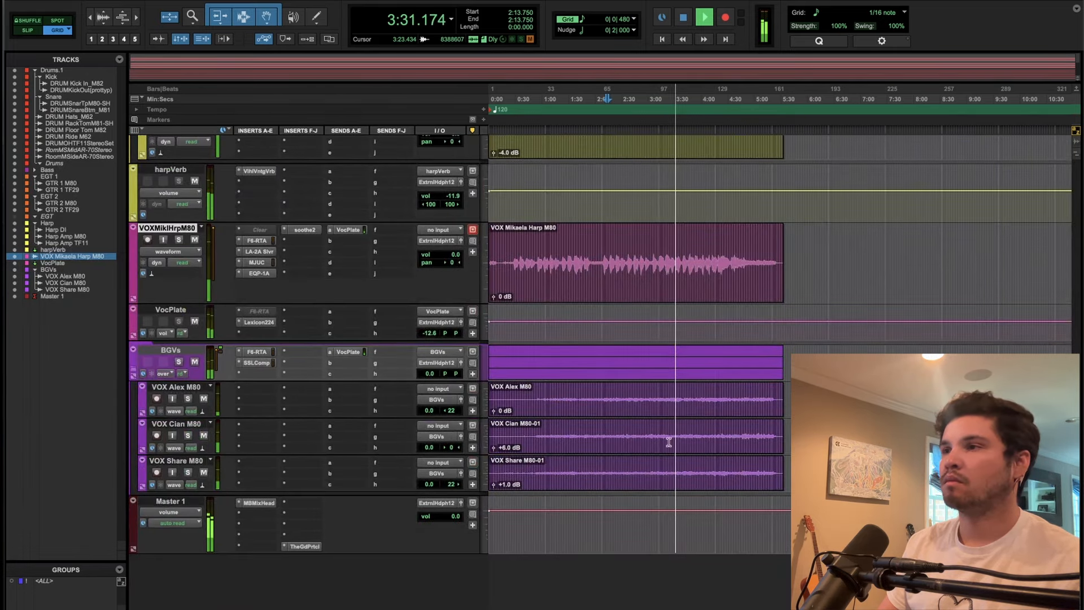
click(257, 352)
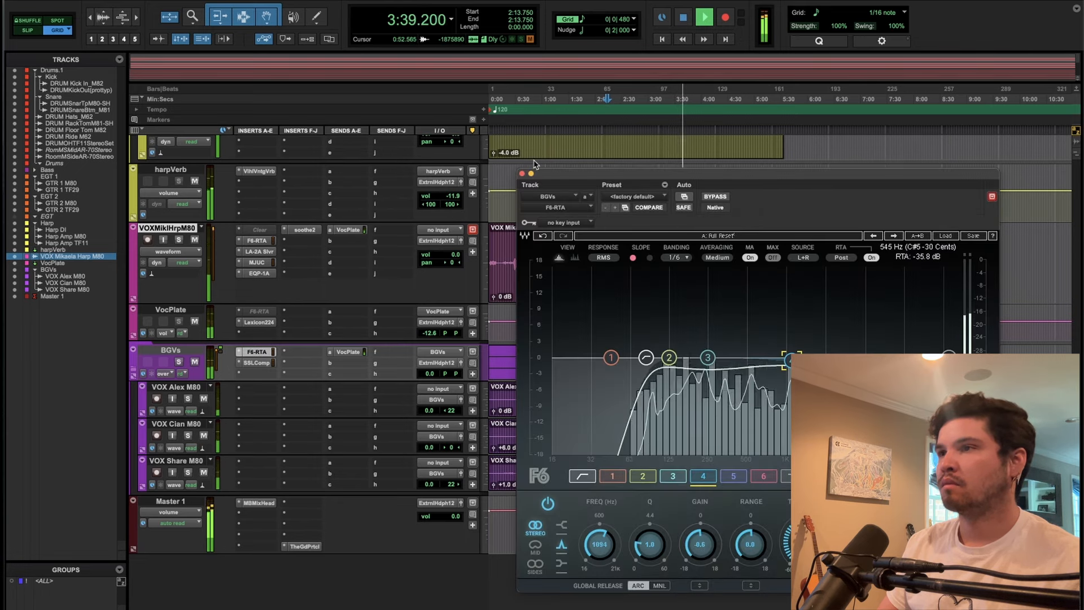
click(522, 174)
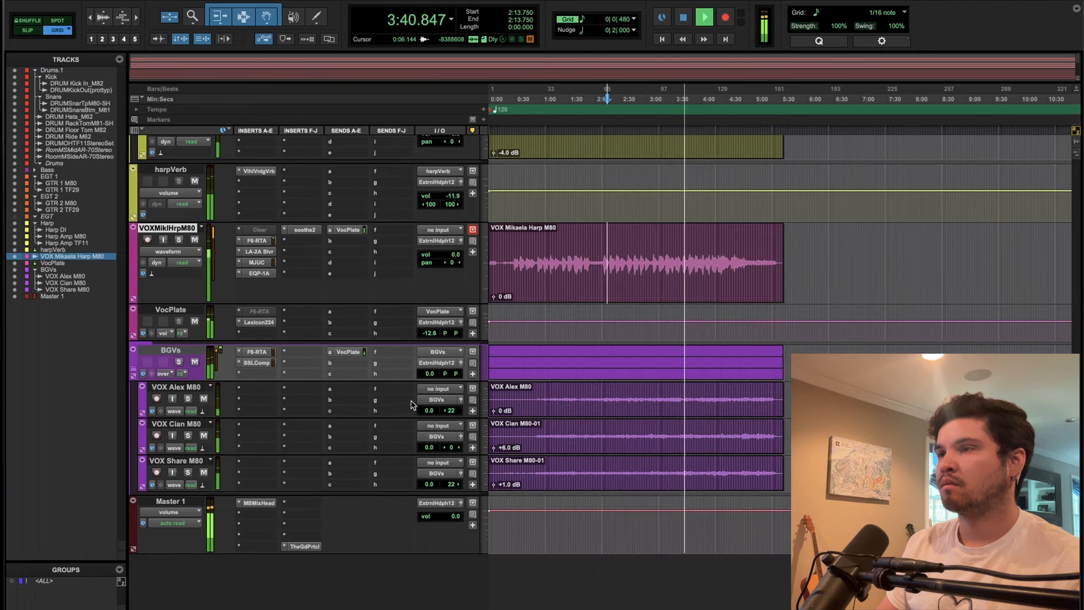
scroll(685, 253, up, 10)
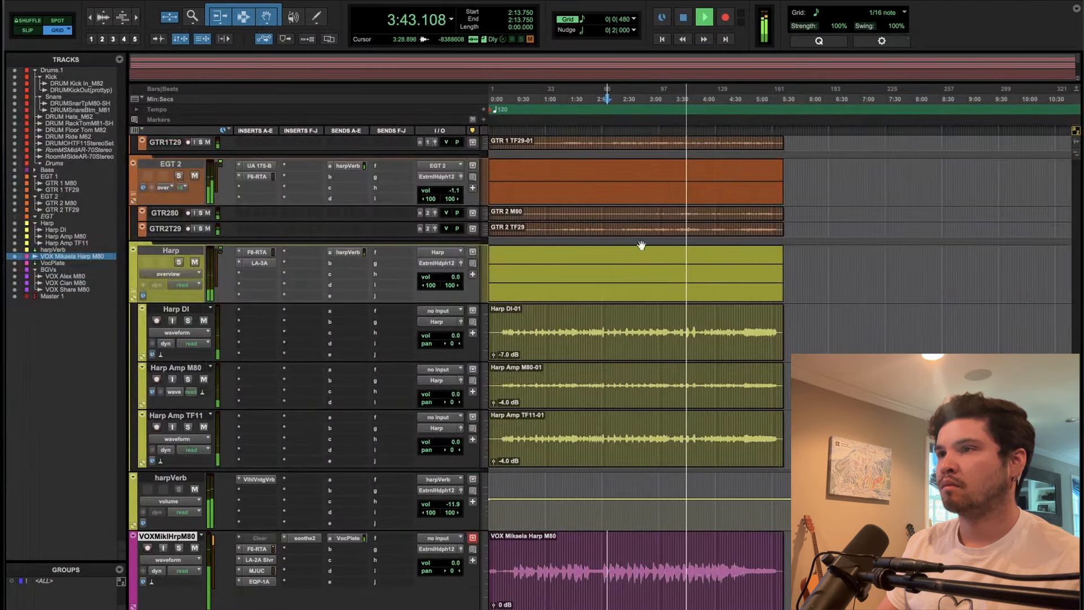
Lower the EGT 2 track's volume to -2.1 dB during playback and stop the transport.
drag(455, 190, 458, 201)
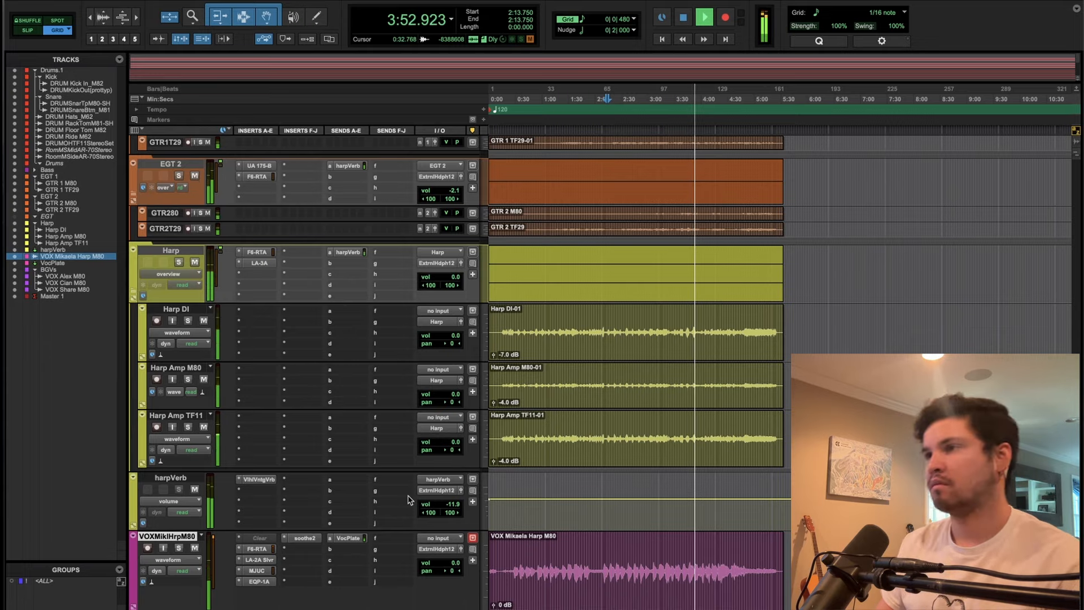
key(super+equal)
key(super+equal)
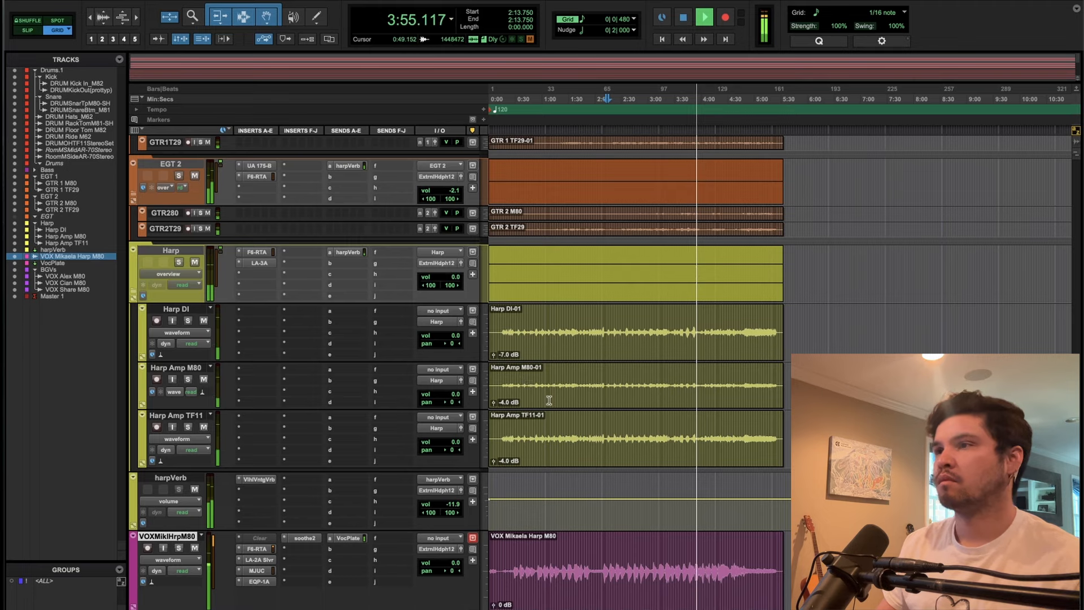
scroll(600, 387, up, 5)
key(space)
scroll(603, 387, down, 7)
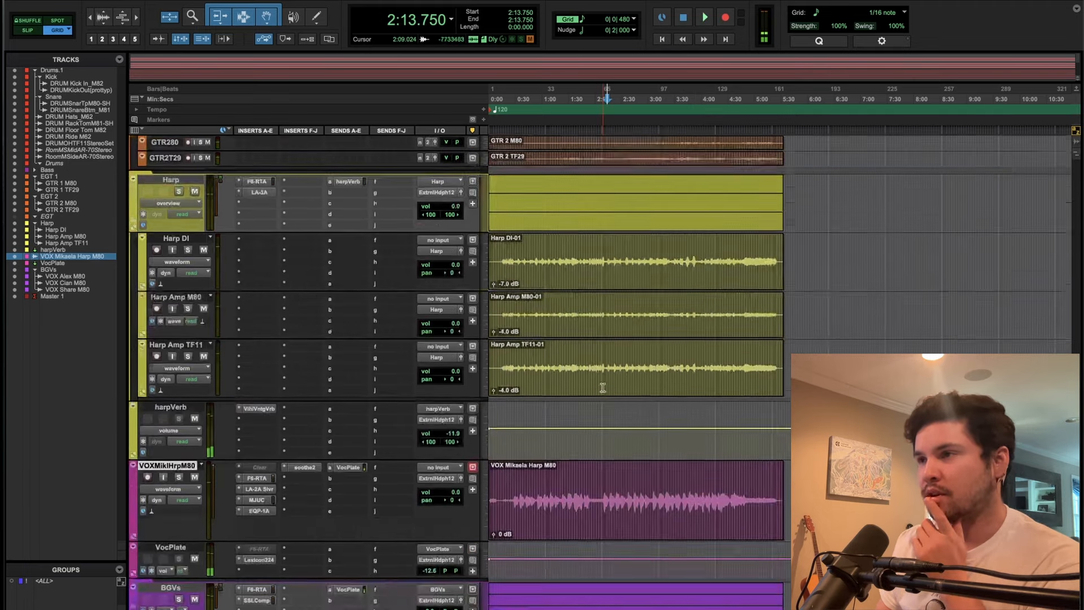
Reopen the F6 on BGVs to check its EQ curve, and close it again.
scroll(602, 388, down, 6)
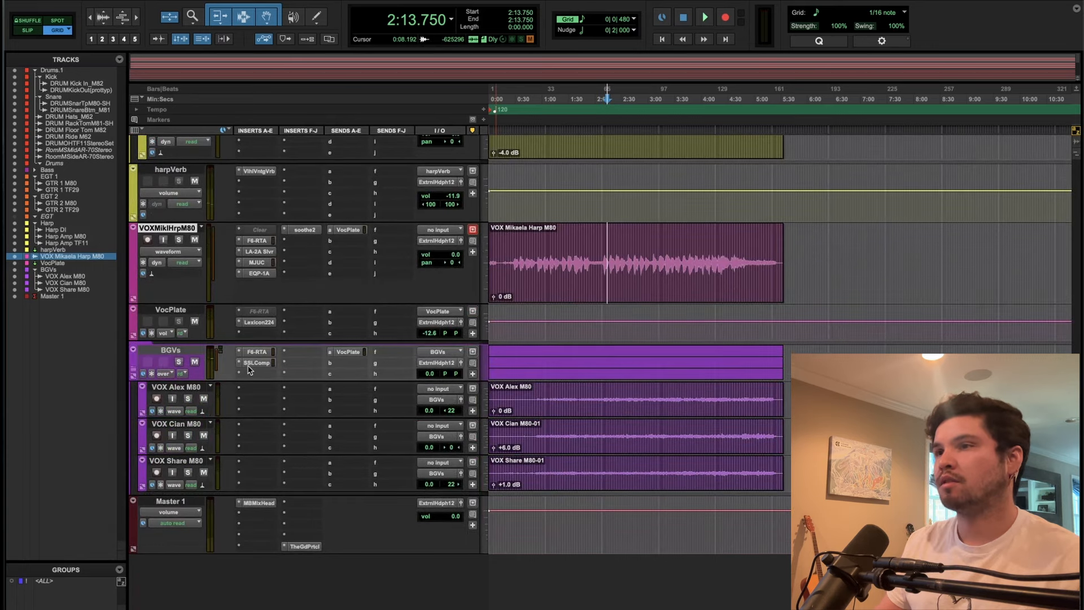
click(254, 363)
click(257, 351)
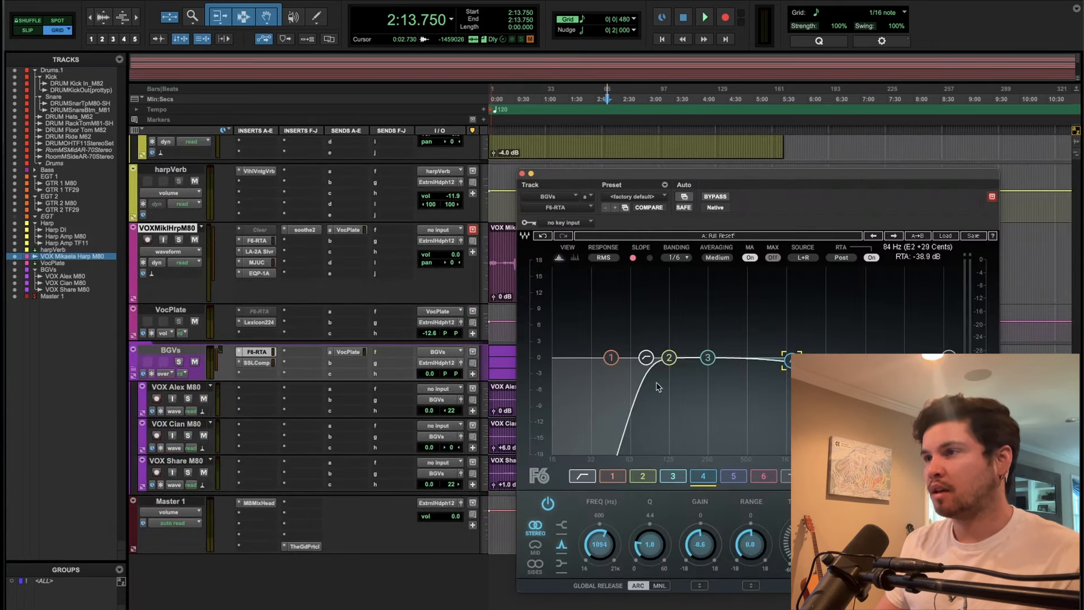
click(523, 173)
scroll(389, 415, up, 10)
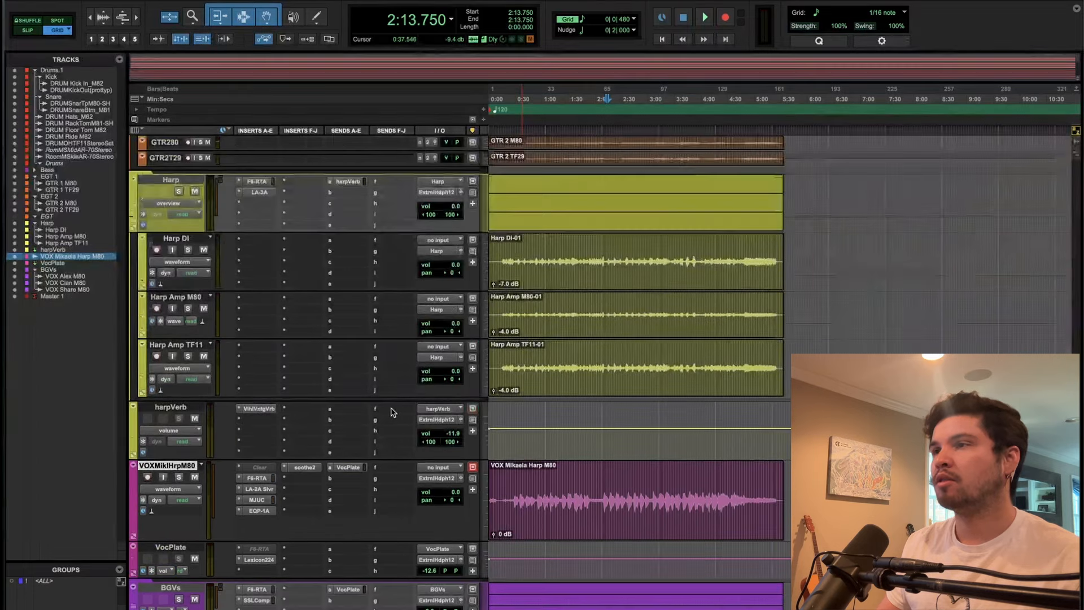
Place the playback start at 3:32.250 on the GTR 2 TF29 track and briefly audition the song from there.
scroll(391, 407, down, 6)
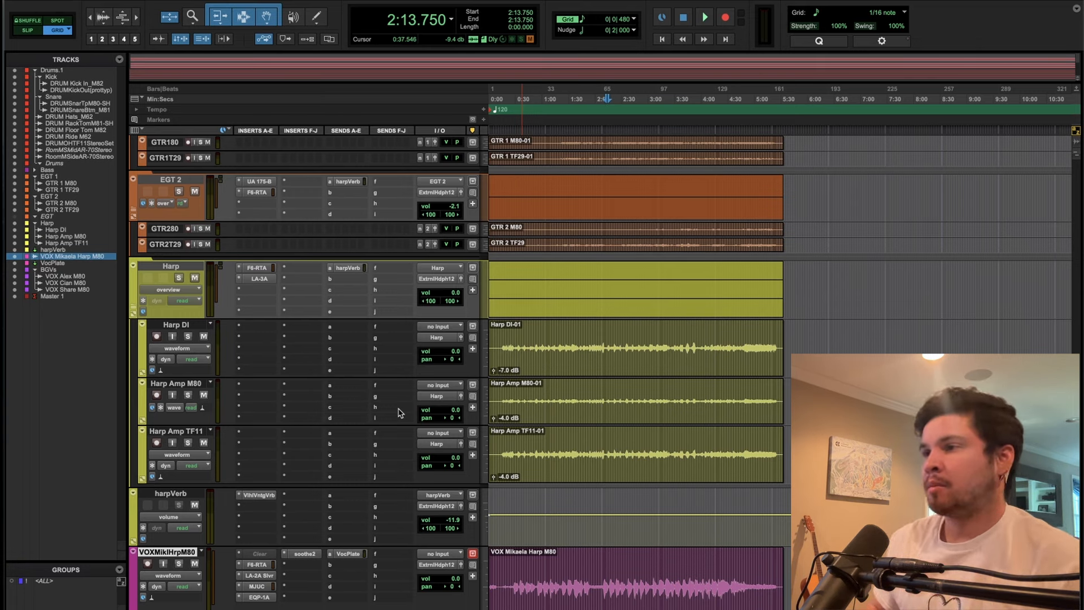
scroll(610, 565, down, 3)
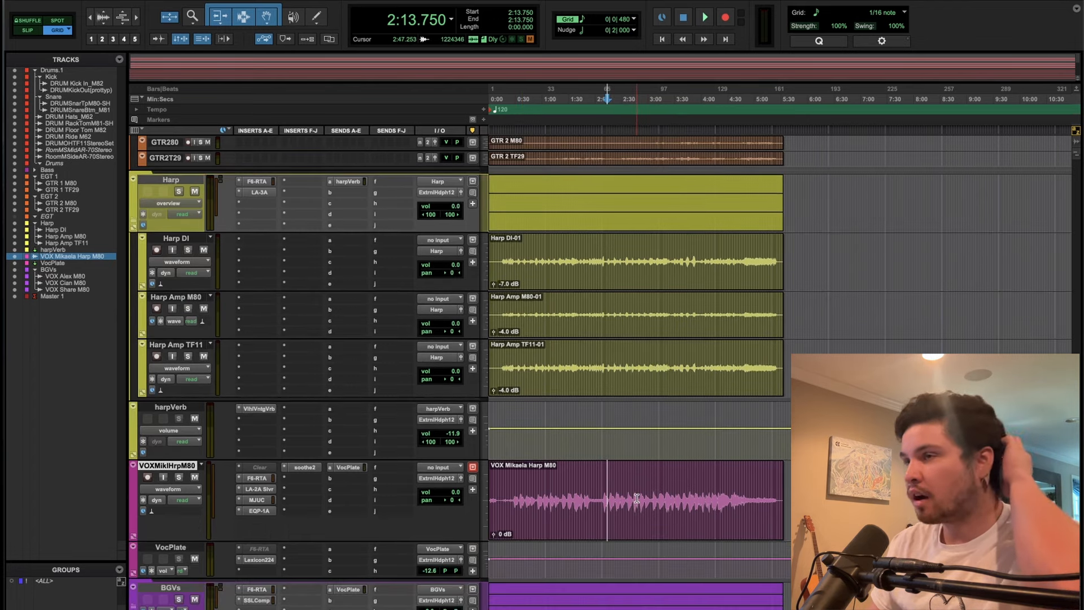
scroll(636, 498, up, 6)
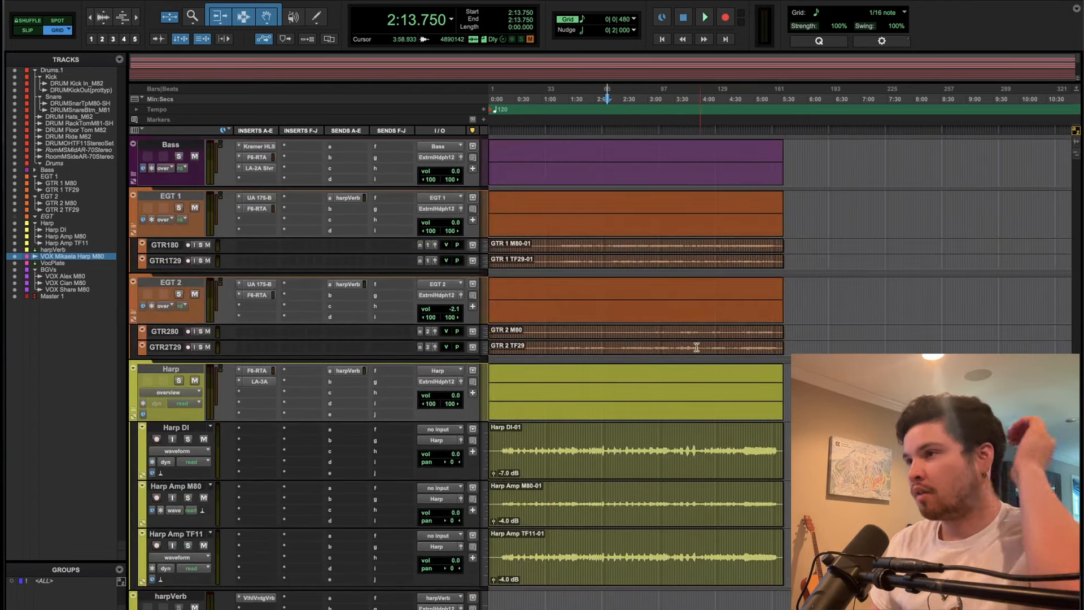
click(676, 347)
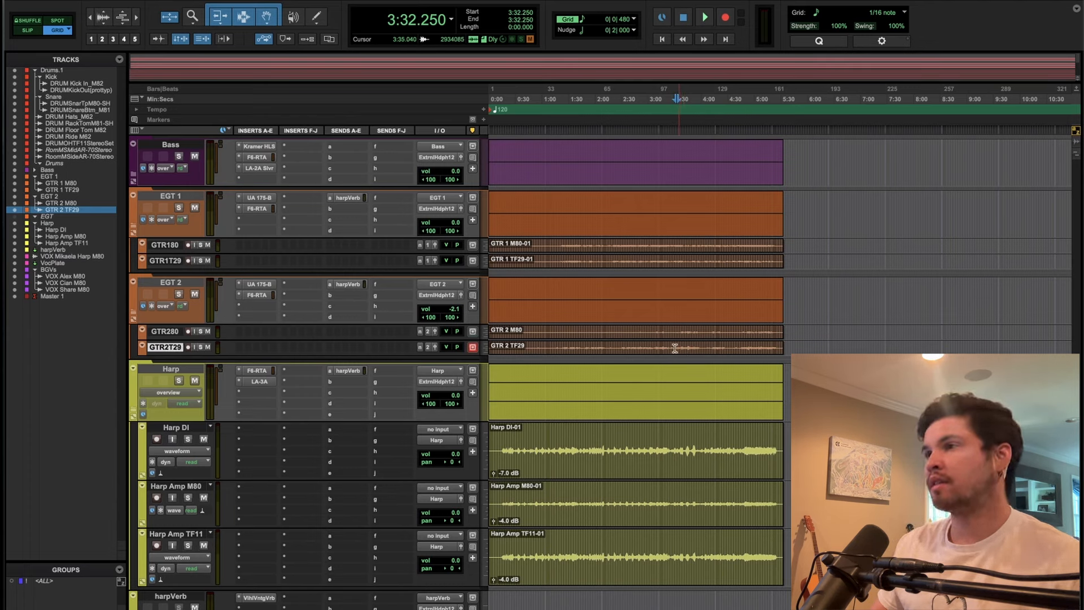
key(space)
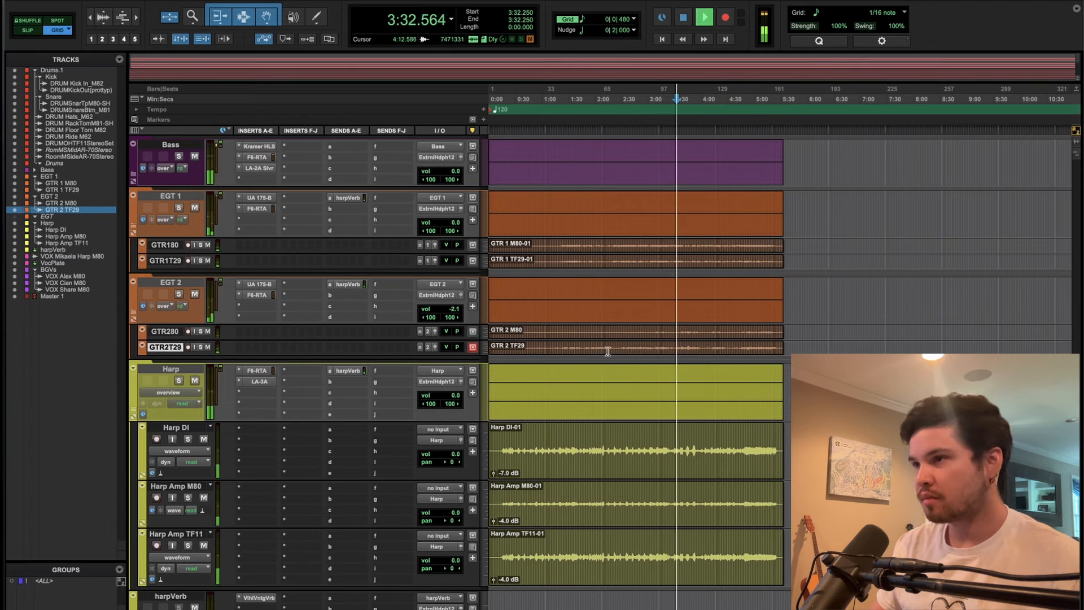
key(space)
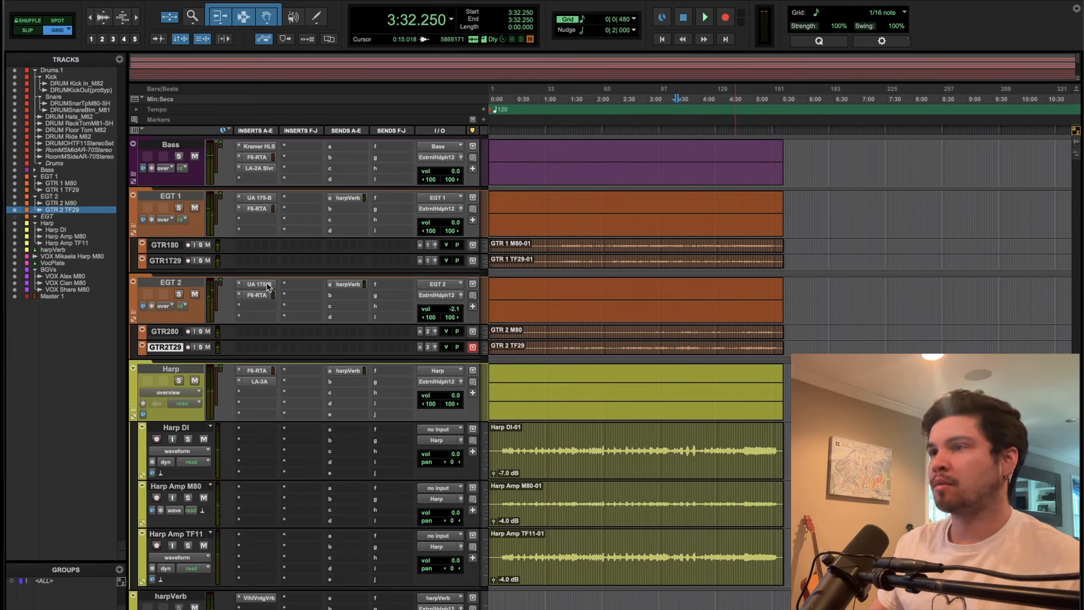
Open the UA 175-B compressor on EGT 2, watch its meter during playback, and close it.
click(268, 286)
drag(838, 178, 821, 131)
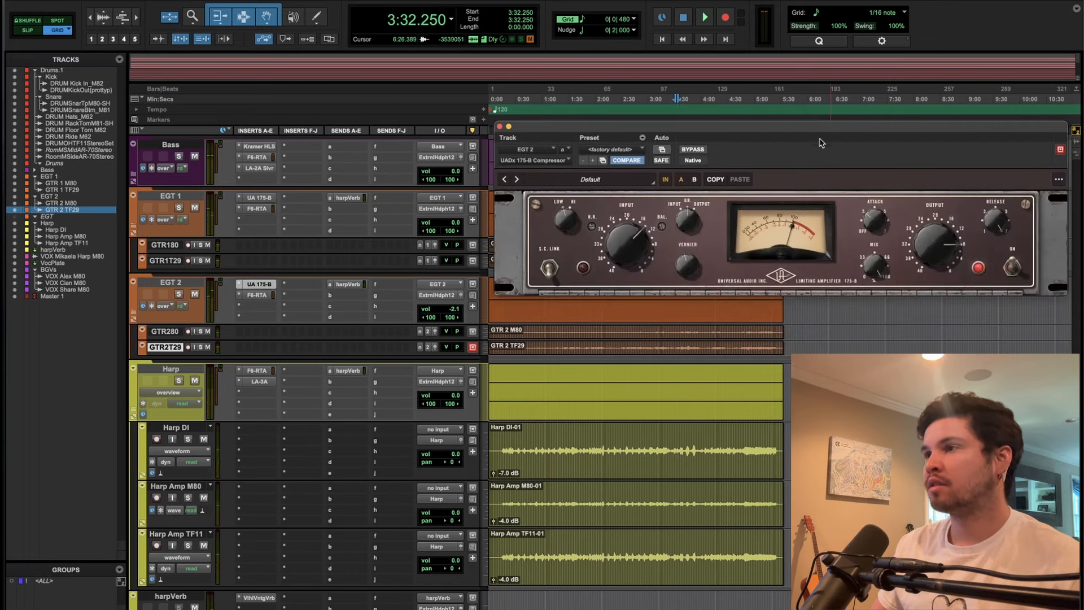
key(space)
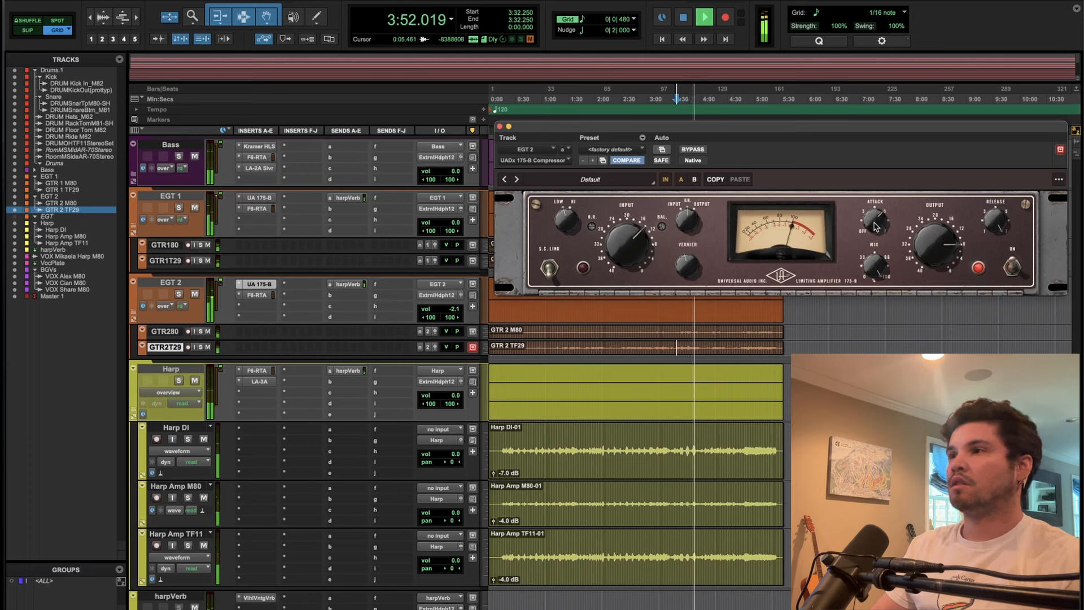
click(499, 127)
key(space)
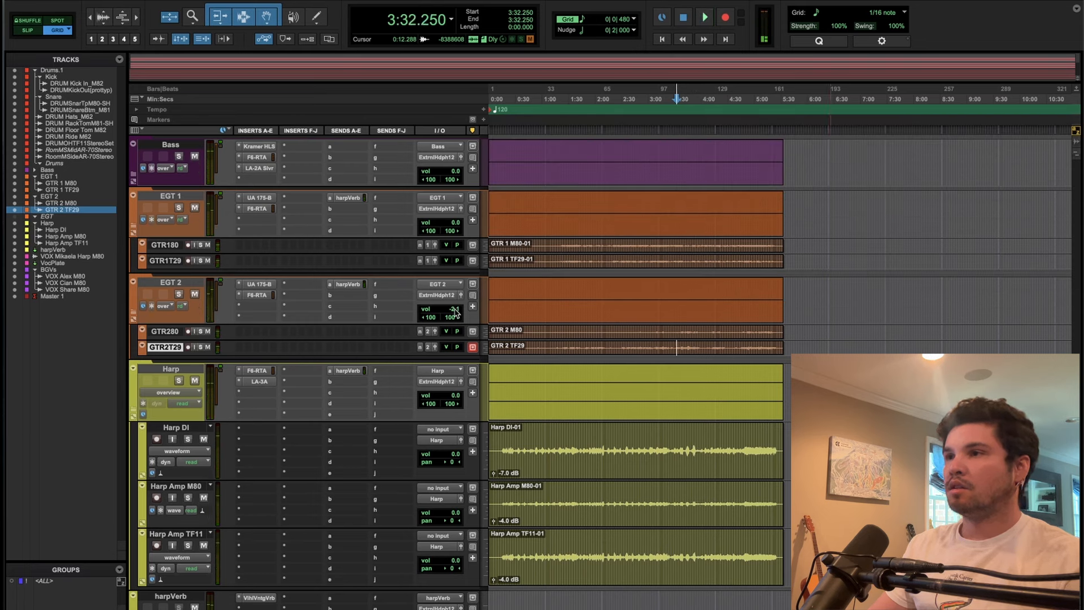
Set the EGT 2 track's volume to -3.0 dB and briefly check its UA 175-B compressor.
click(455, 310)
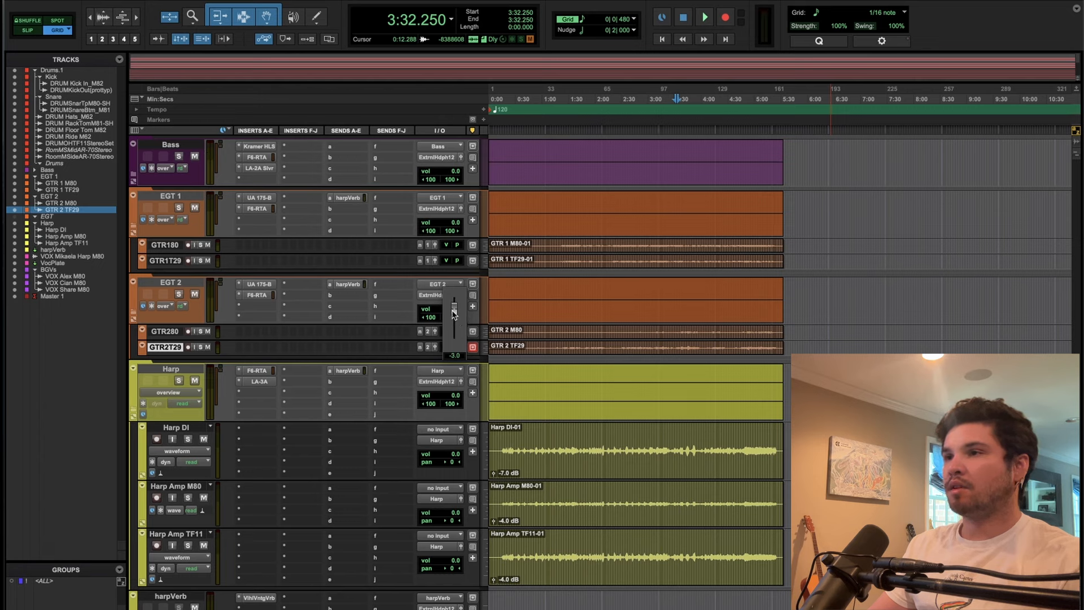
drag(452, 311, 452, 311)
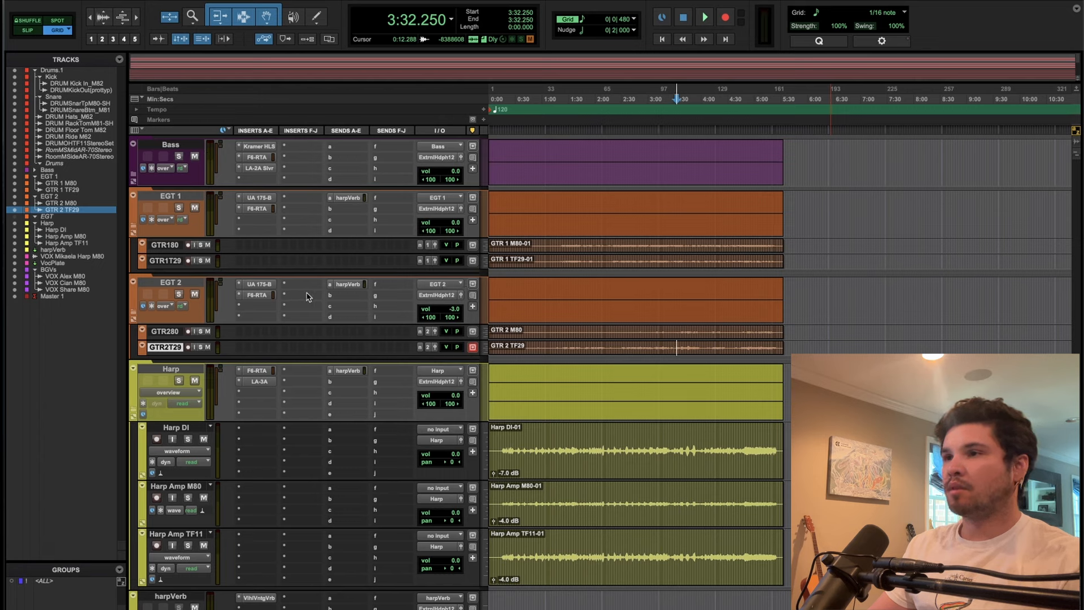
click(257, 284)
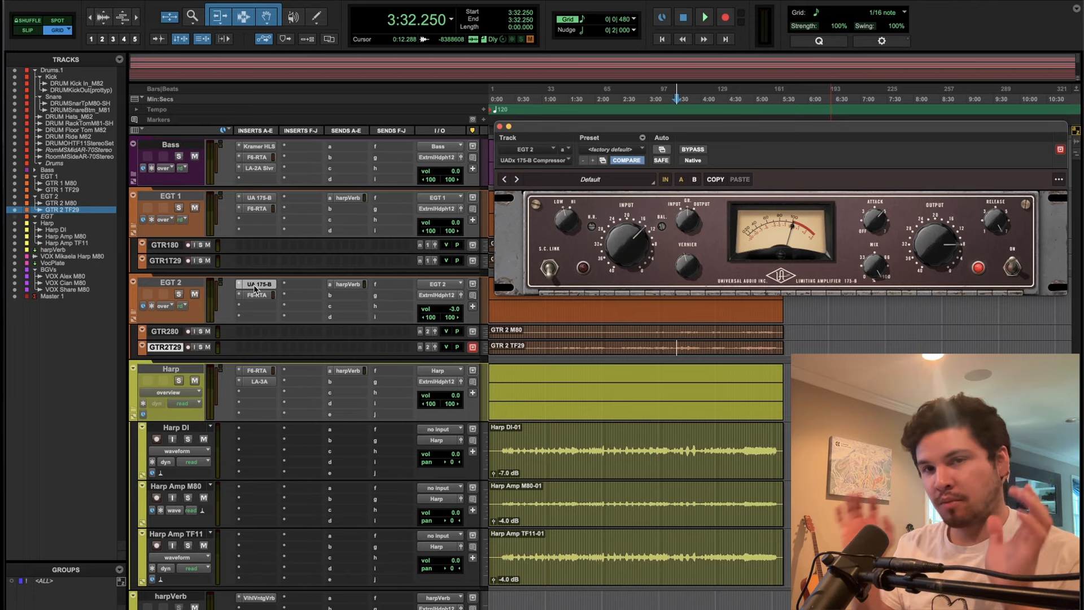
click(499, 126)
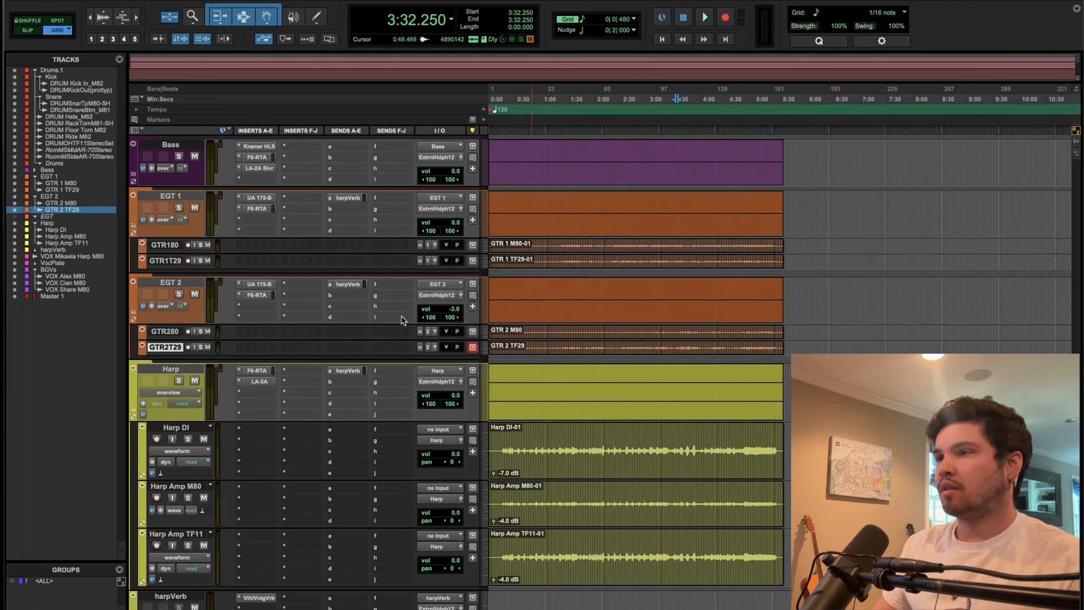
Play the section from 3:32.250 and inspect the LA-2A compressor on the Bass track.
key(space)
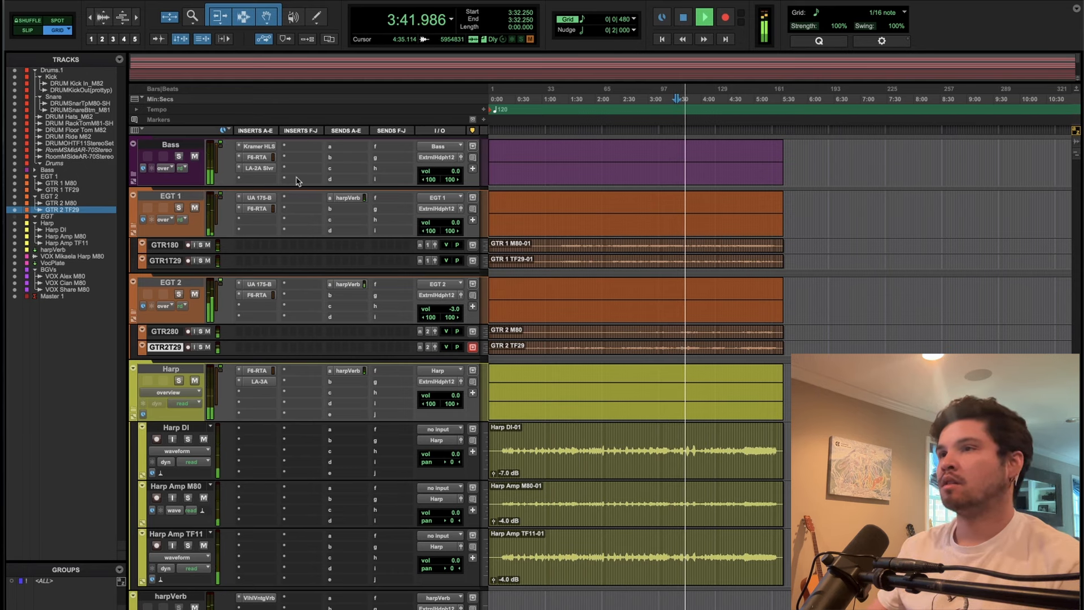
click(265, 169)
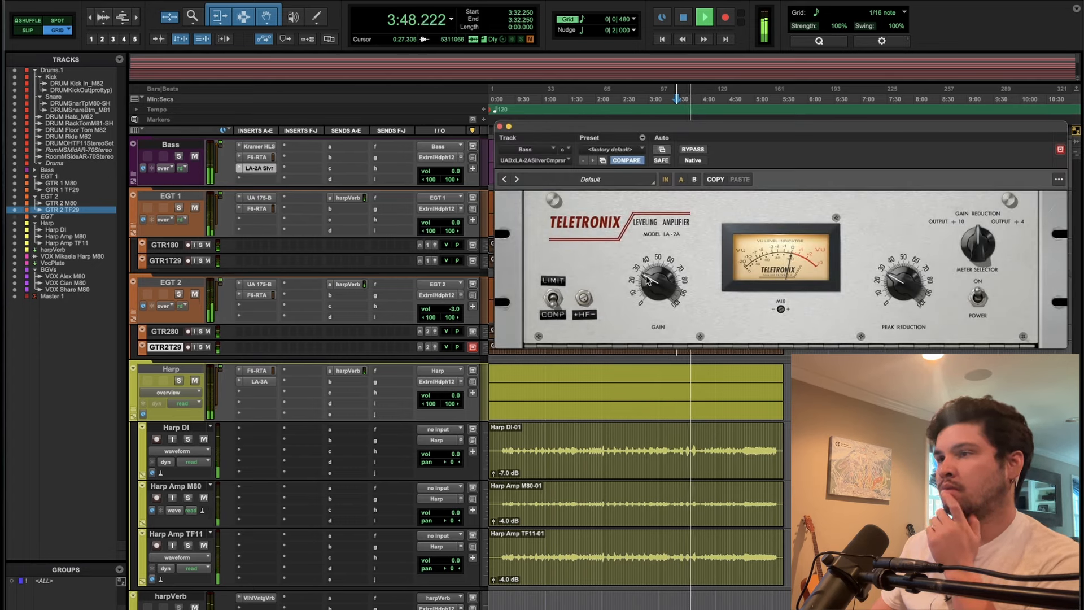
click(499, 127)
Lower the DRUM Ride M62 clip's gain to -11.0 dB.
scroll(325, 395, up, 5)
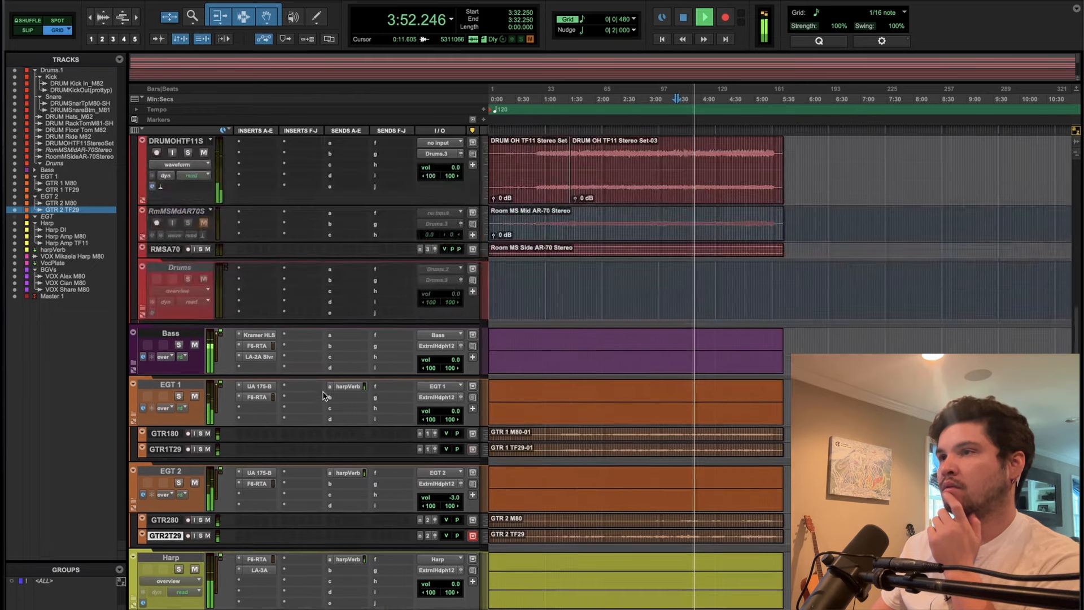
scroll(324, 395, up, 6)
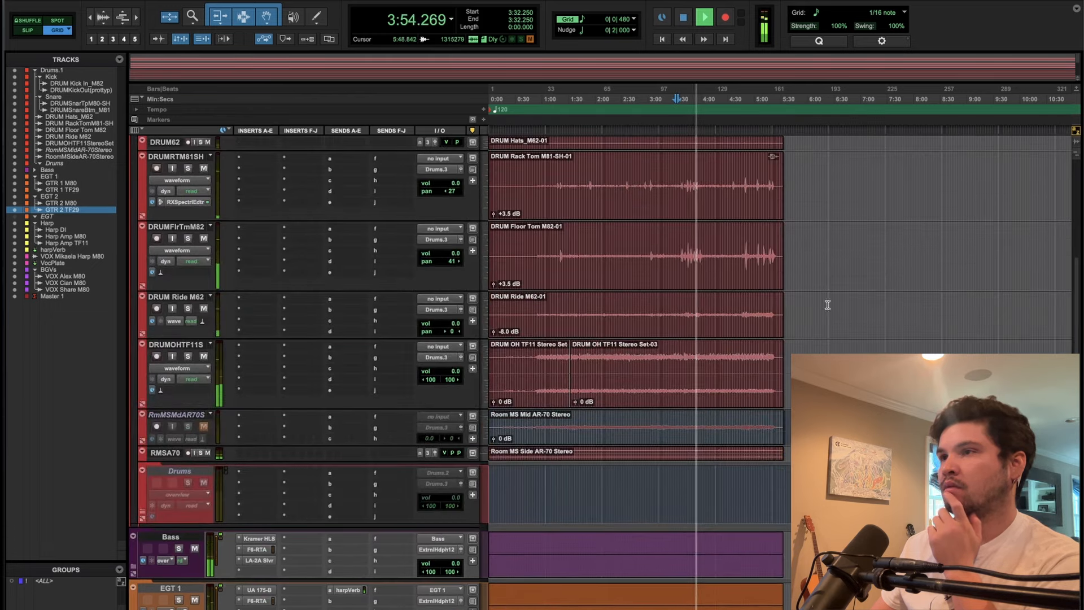
click(645, 337)
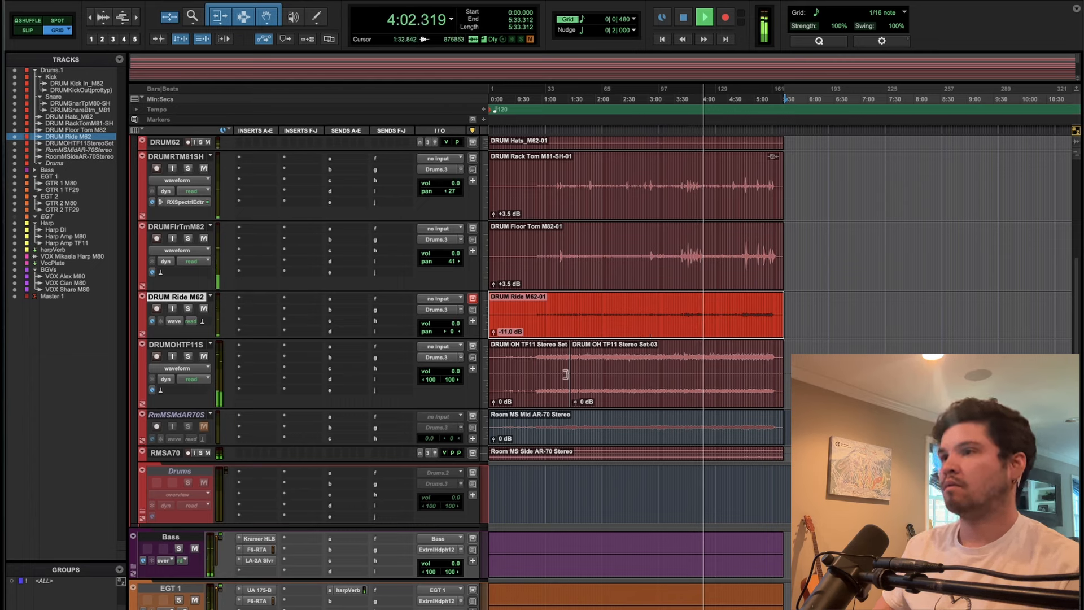
Extend the first DRUM OH TF11 clip over the second to the song's end, and restart playback from 3:45.250.
drag(566, 373, 854, 379)
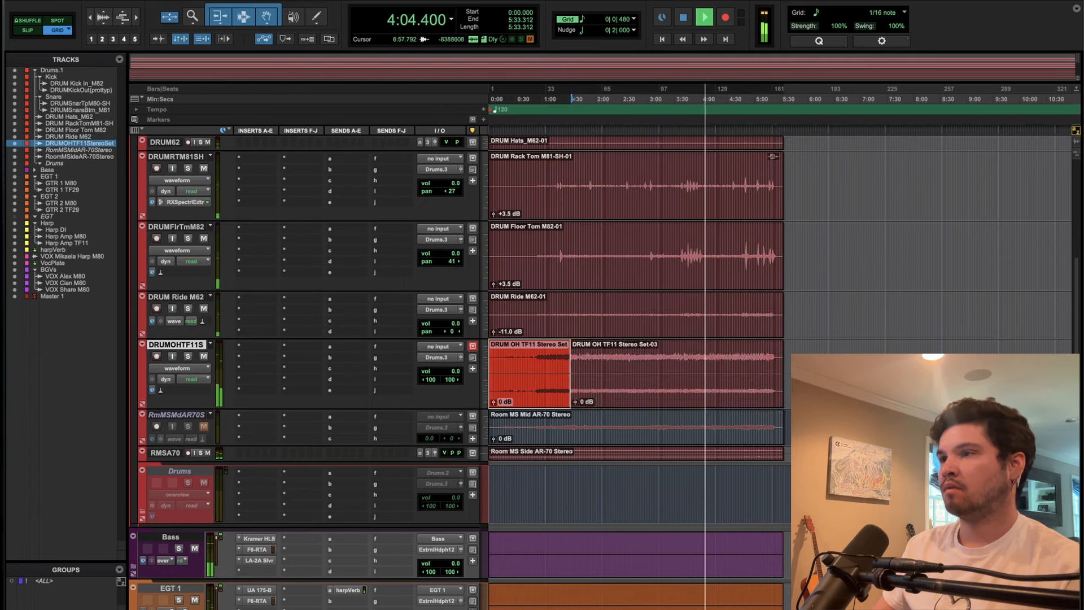
click(843, 285)
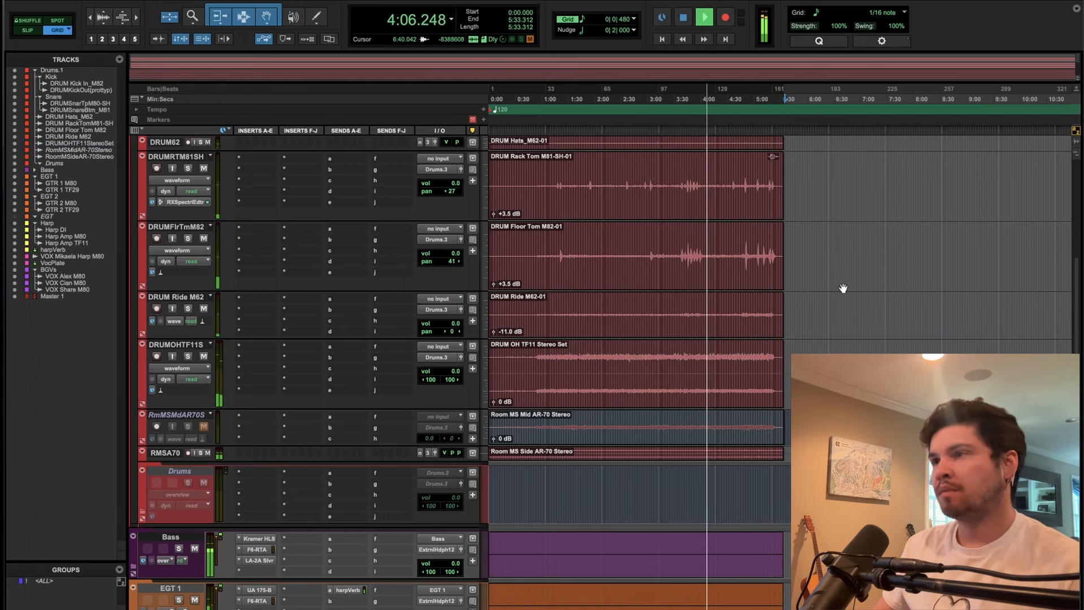
click(688, 304)
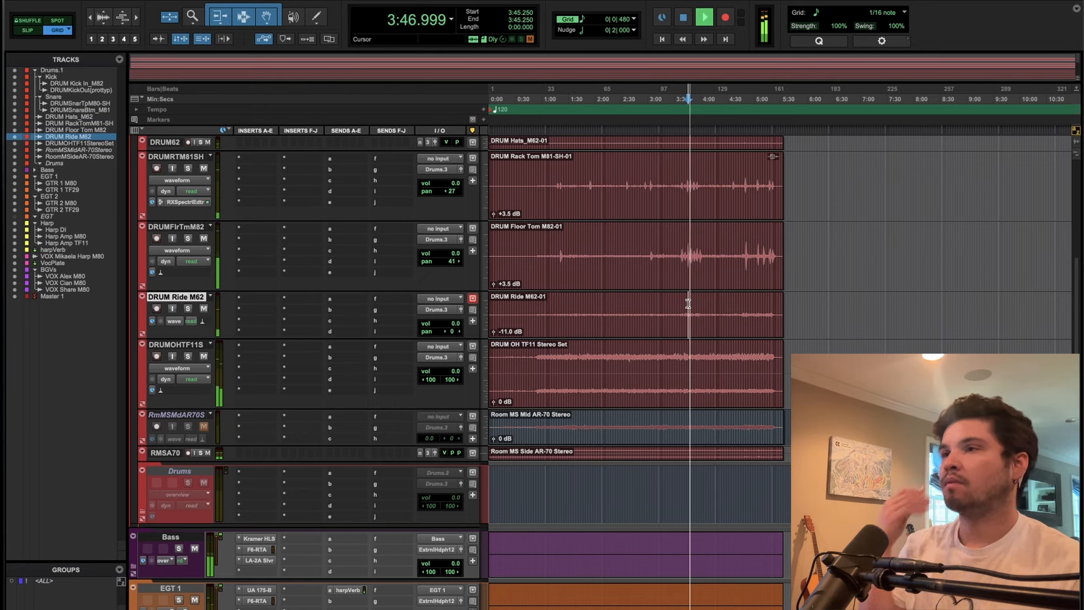
Lower the full DRUM OH TF11 overhead clip's gain to -2.0 dB and stop playback.
click(675, 392)
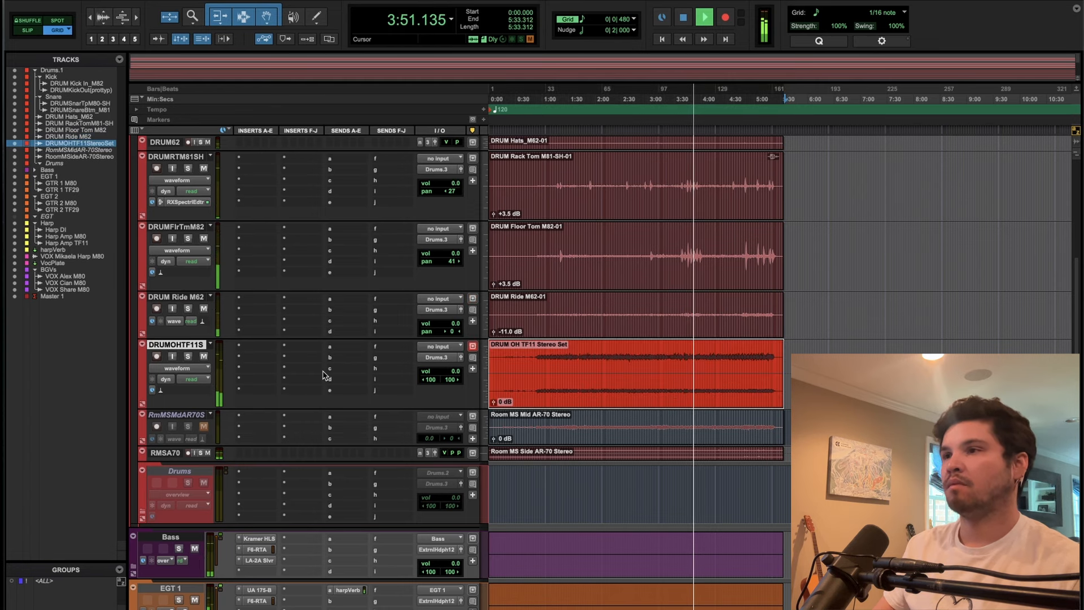
key(ctrl+shift+Down)
key(ctrl+shift+Down)
key(ctrl+shift+Down)
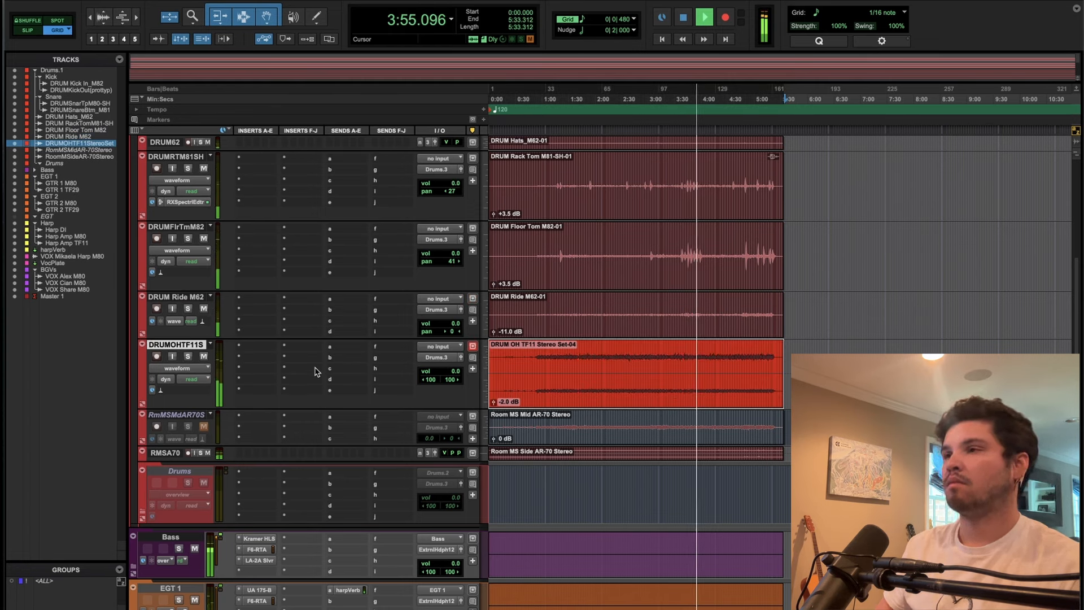
scroll(296, 322, up, 5)
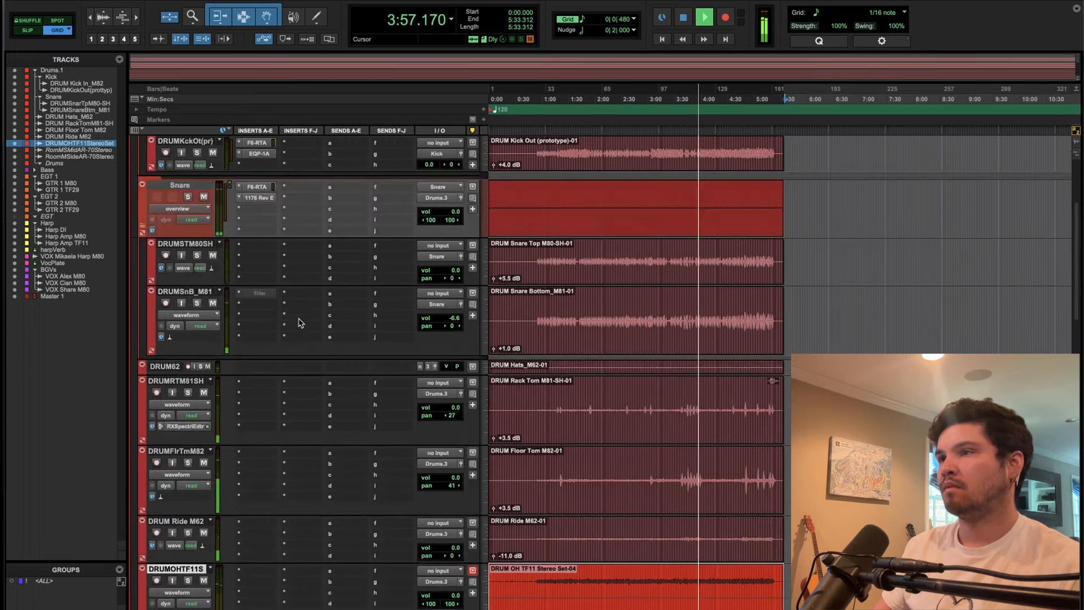
key(space)
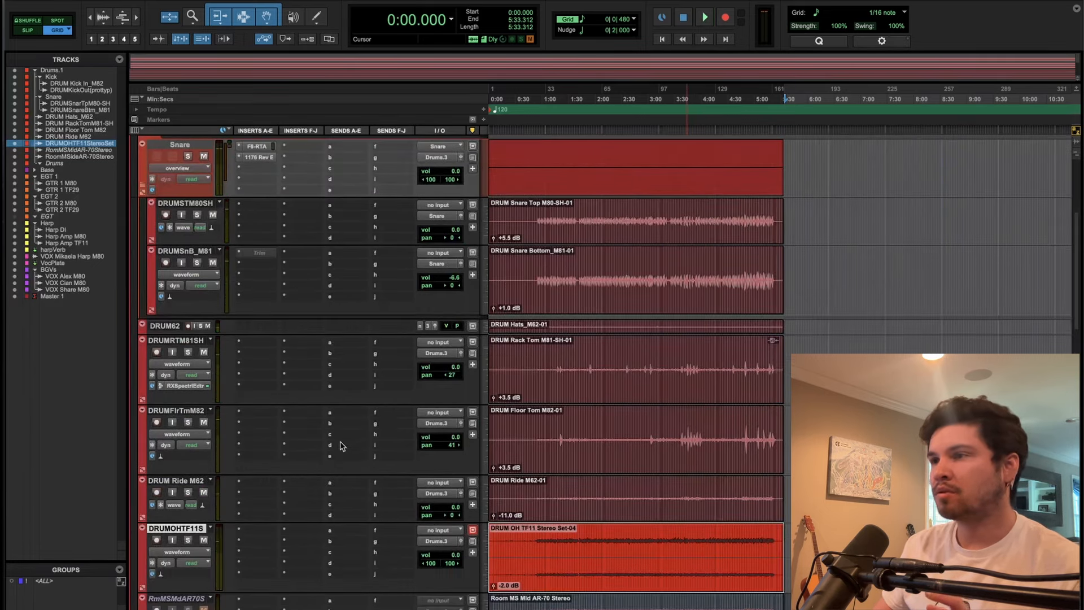
Place the playback cursor at 3:41.750 on the DRUM Floor Tom M82 track.
scroll(601, 509, down, 2)
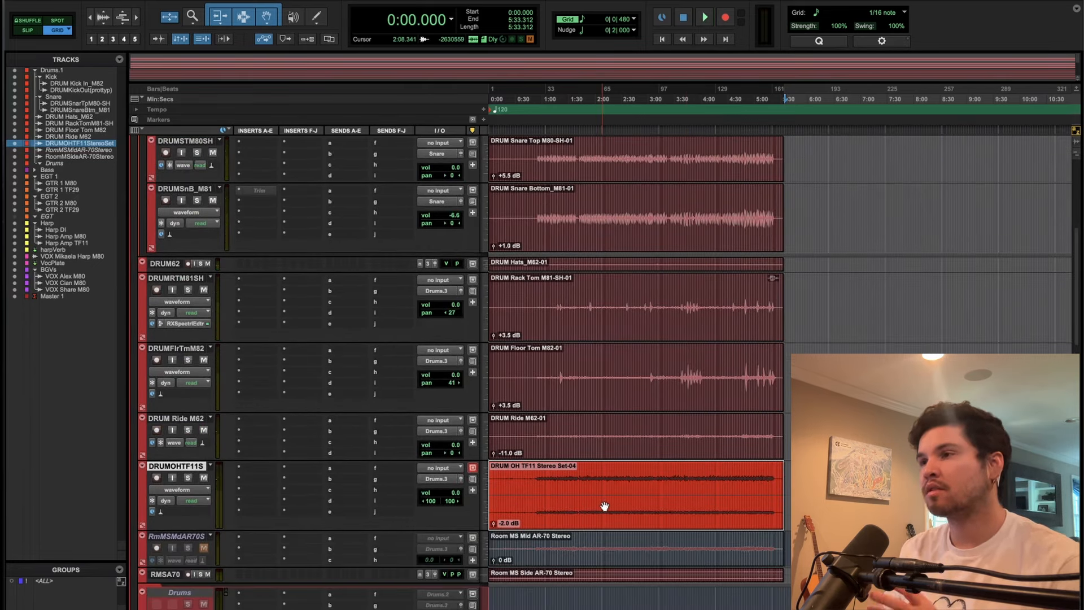
click(684, 359)
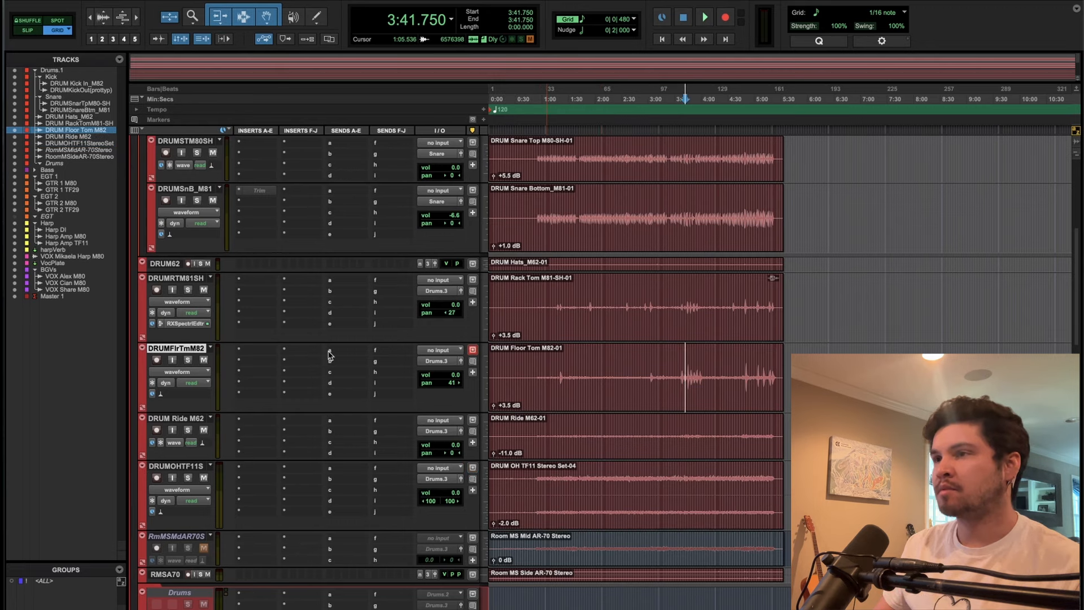
click(258, 353)
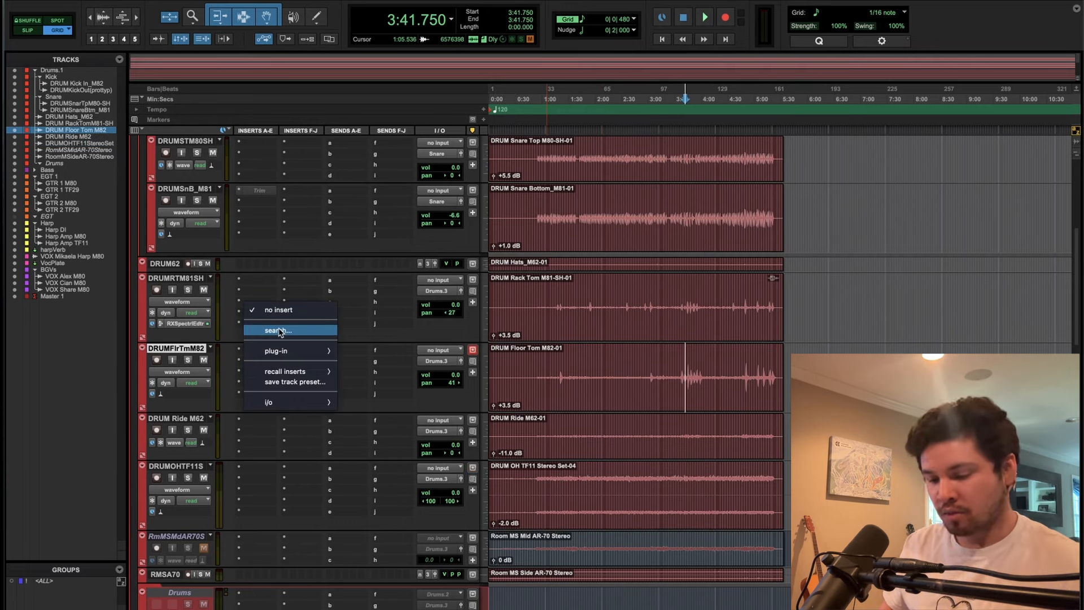
click(279, 331)
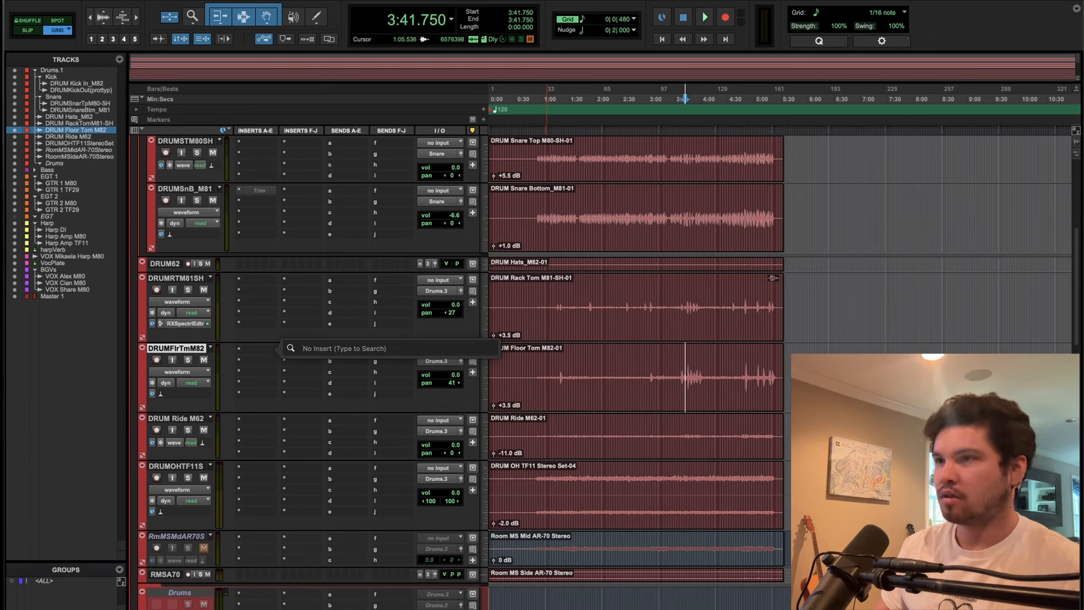
key(Escape)
Insert the UADx LA-3A Compressor (mono) in the floor tom track's first insert slot.
click(271, 352)
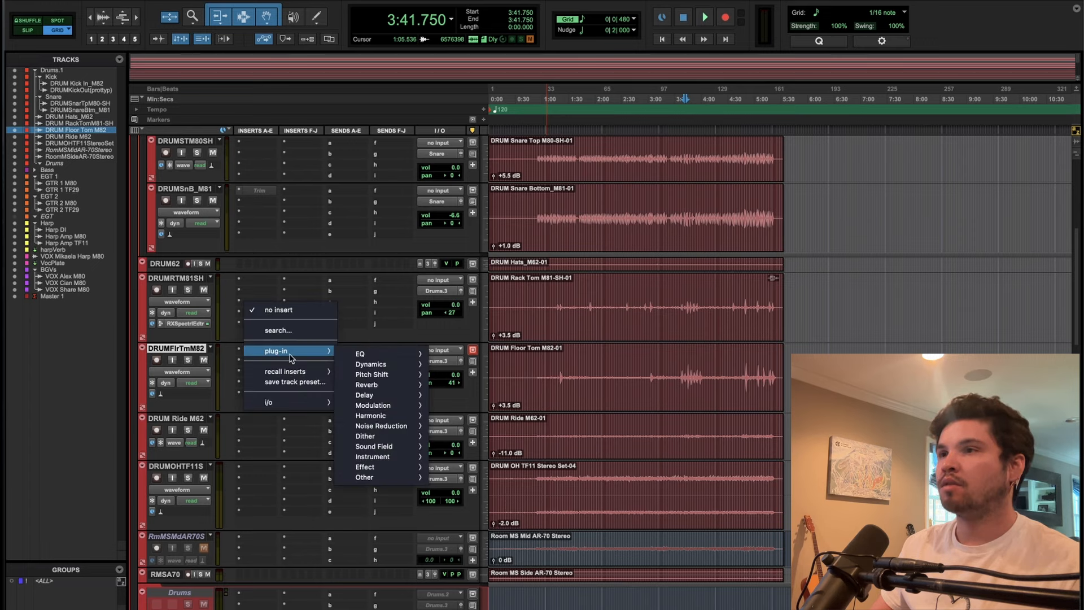
mouse_move(384, 366)
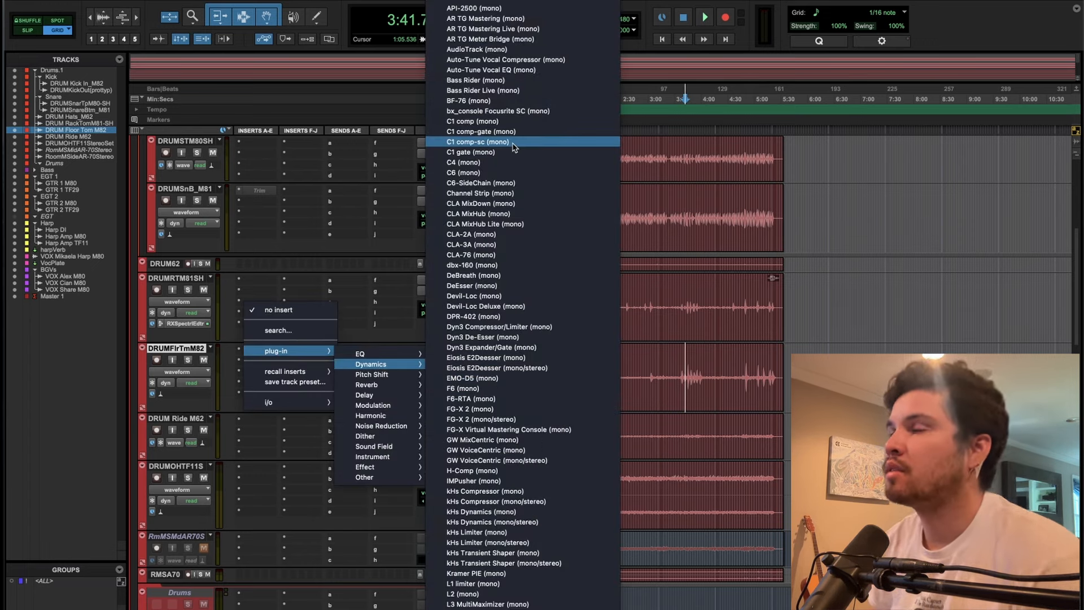
scroll(506, 146, down, 5)
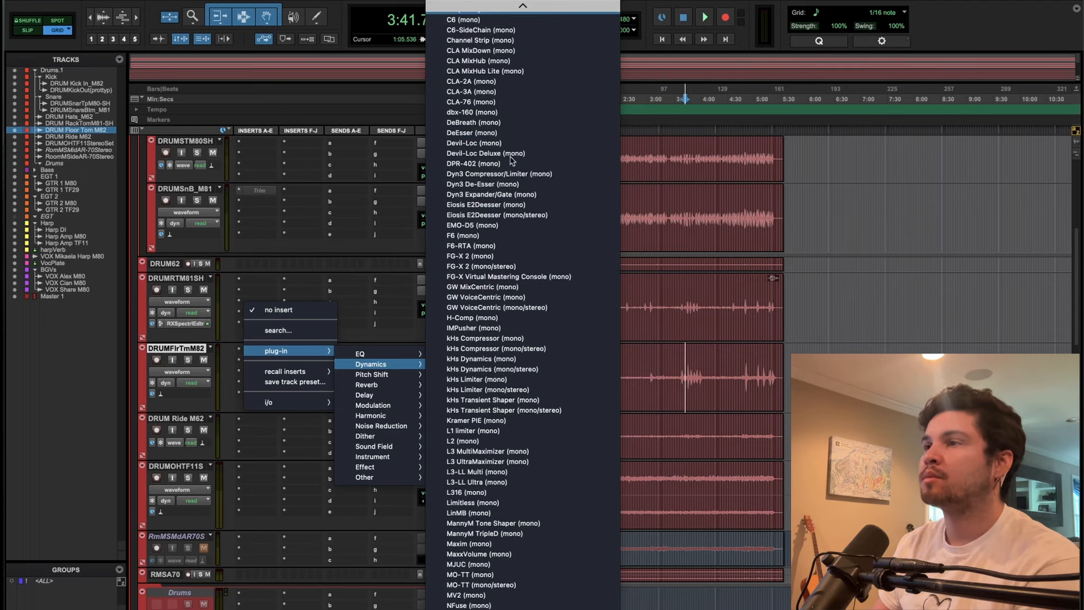
scroll(523, 398, down, 6)
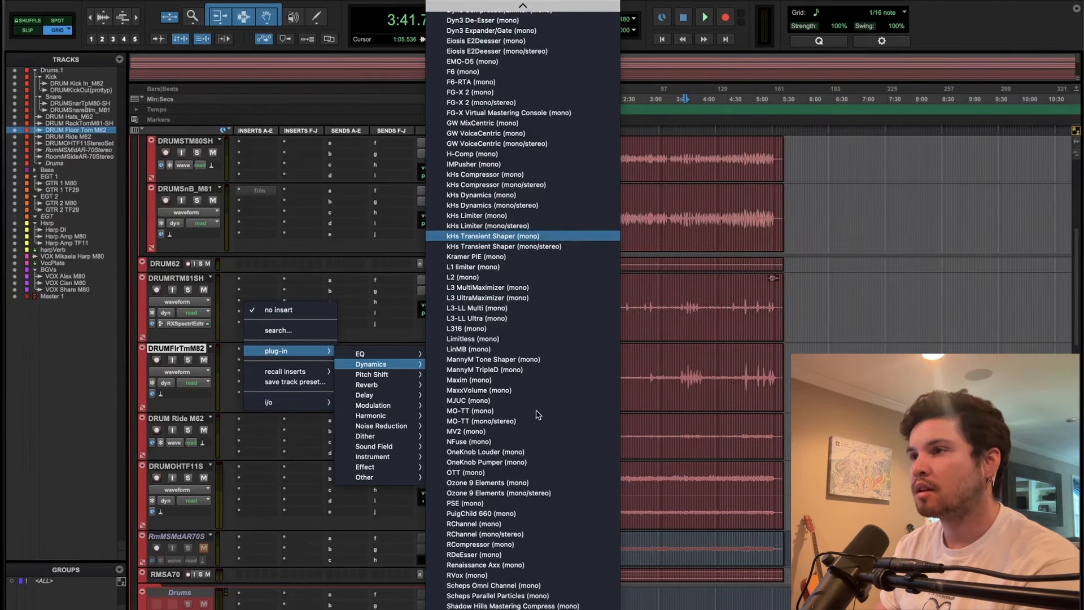
scroll(511, 511, down, 5)
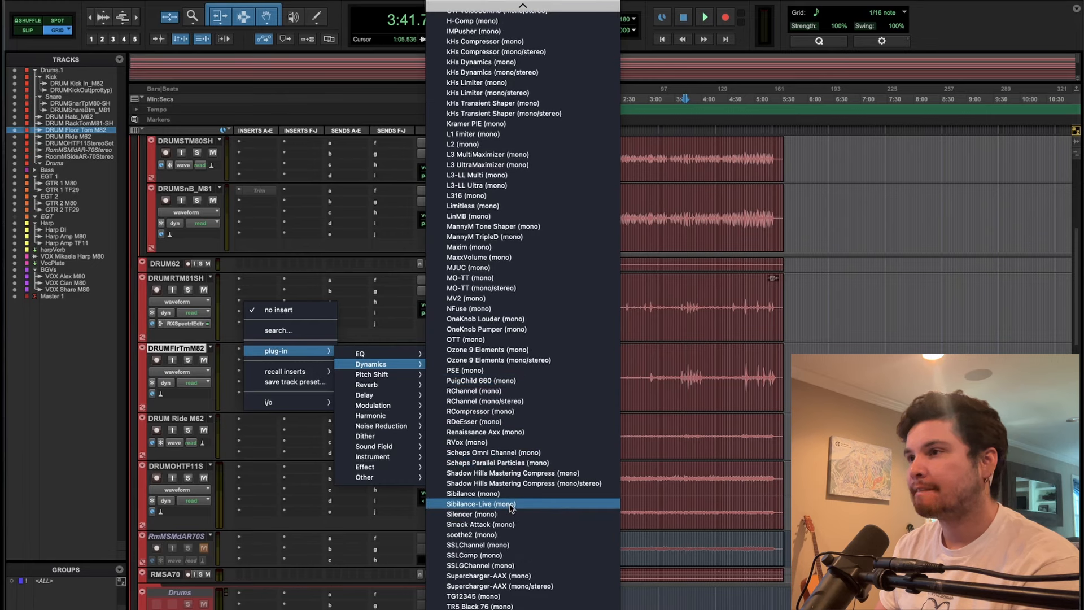
scroll(511, 505, down, 2)
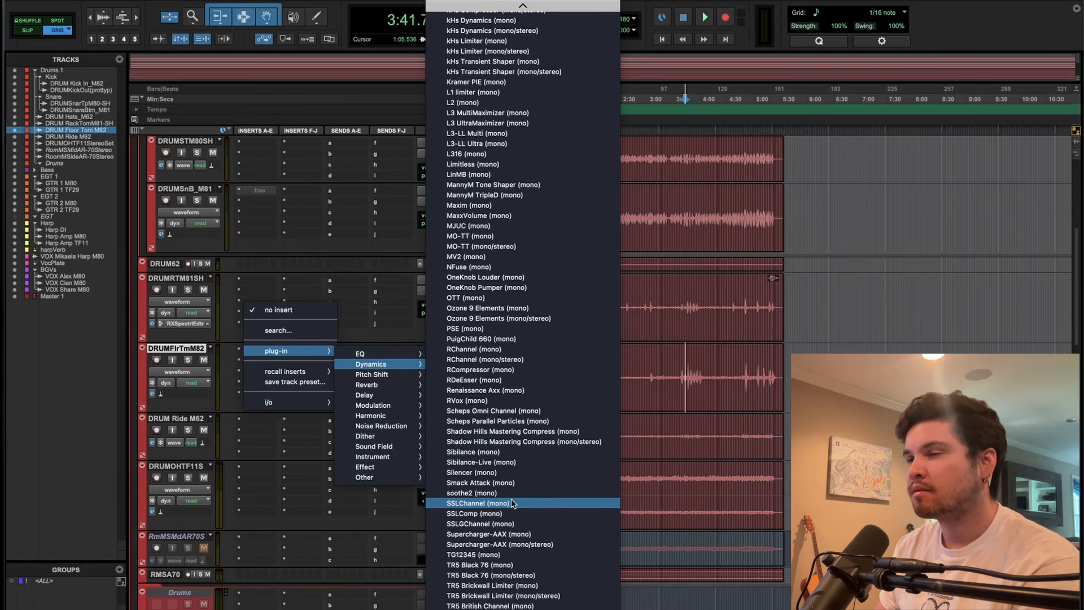
scroll(515, 495, down, 15)
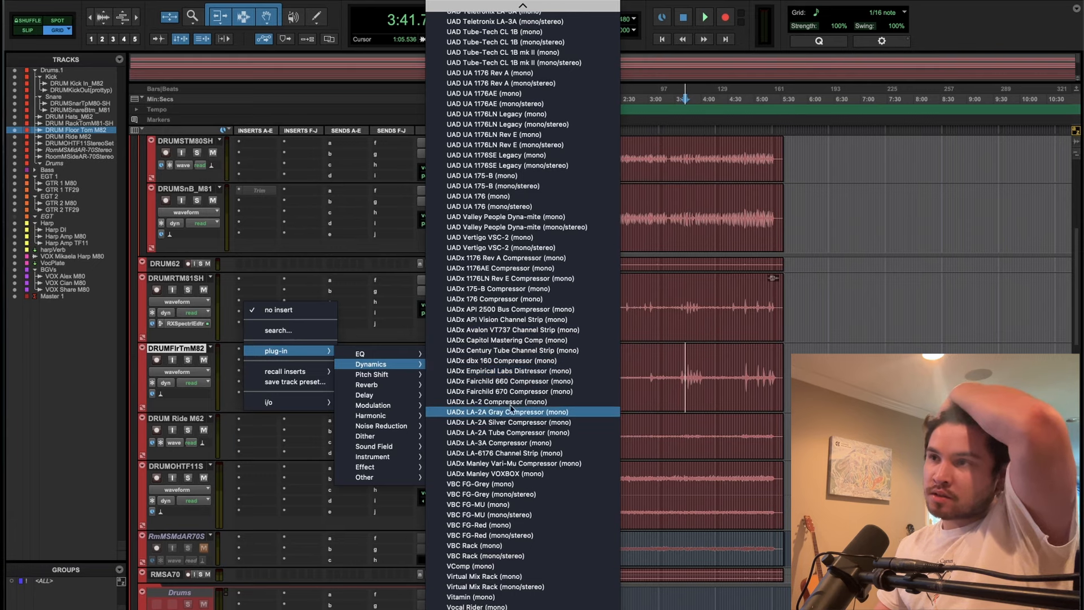
click(507, 443)
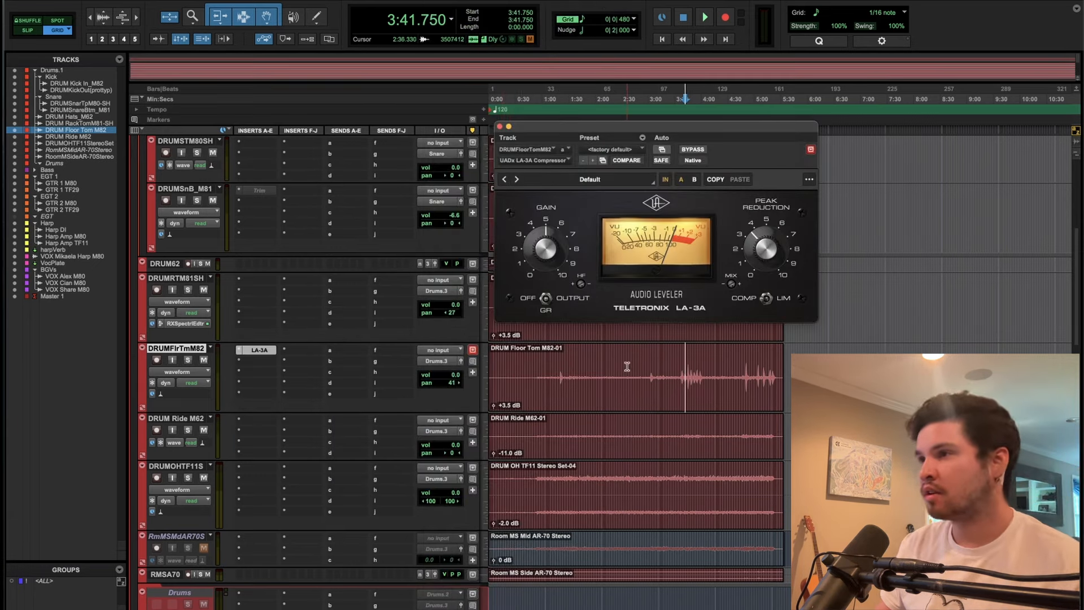
Play from 3:41.750 and fine-tune the floor tom LA-3A's peak reduction and gain.
key(space)
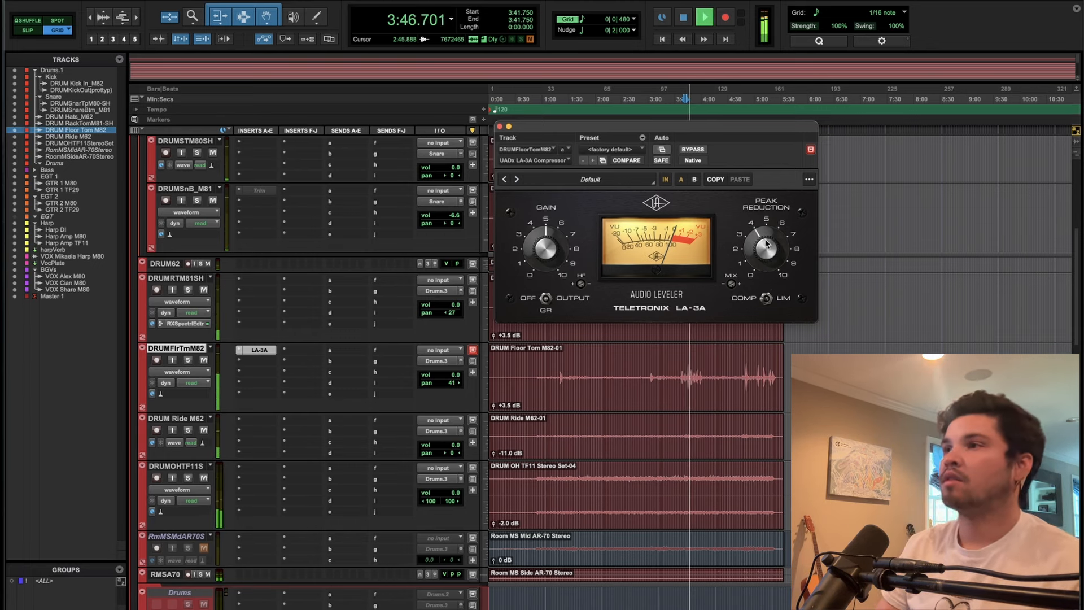
drag(766, 251, 767, 242)
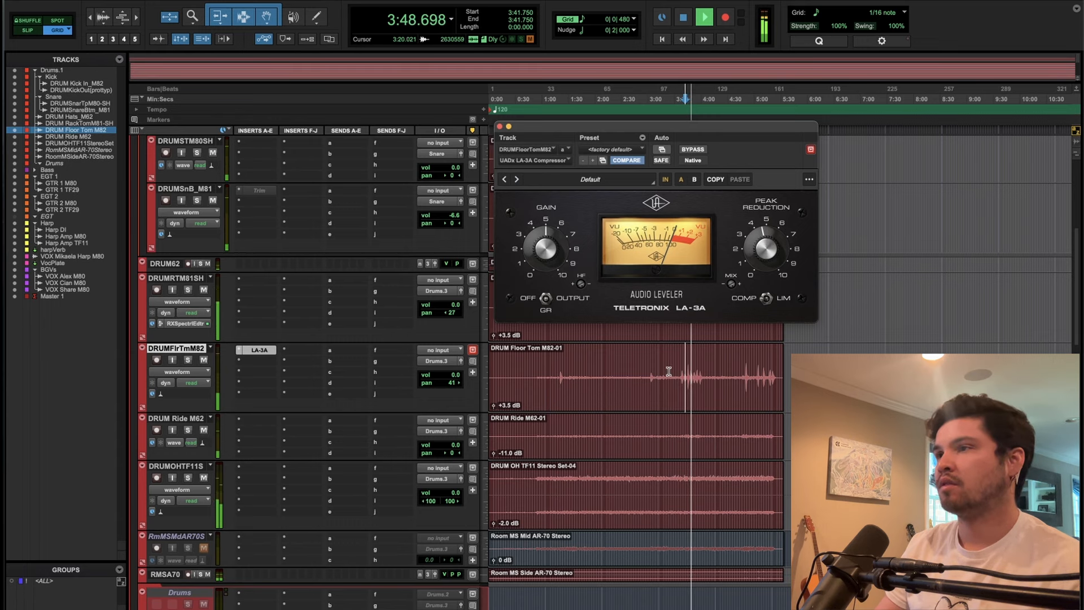
drag(549, 246, 549, 242)
Copy the LA-3A to the rack tom's insert B, move the floor tom's LA-3A to insert B, and stop playback.
drag(265, 352, 261, 291)
drag(257, 355, 259, 363)
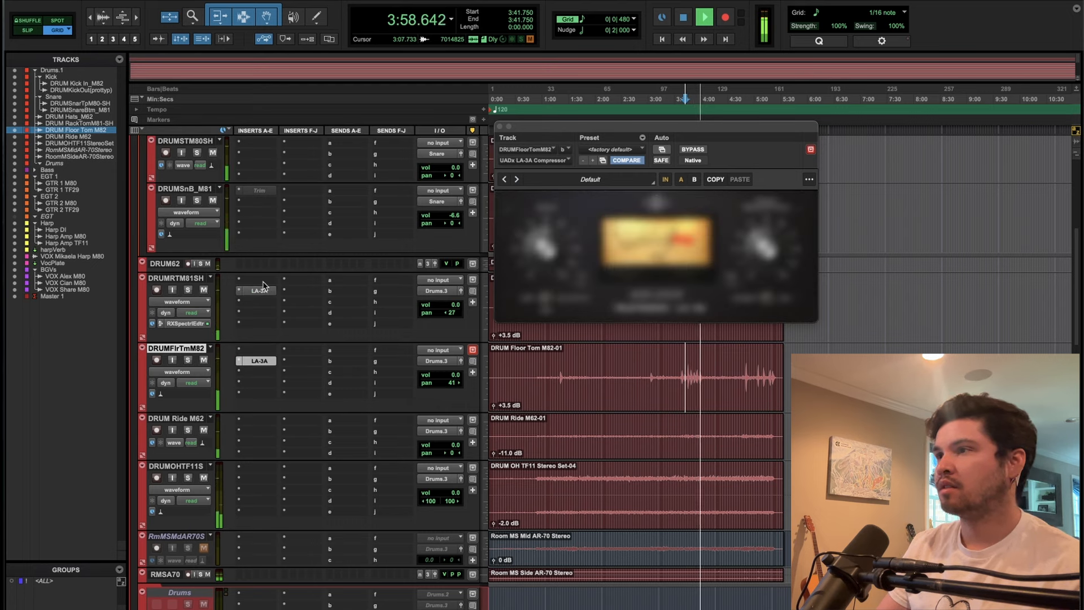
key(space)
Insert the F6-RTA equalizer in the rack tom track's first insert slot.
click(261, 280)
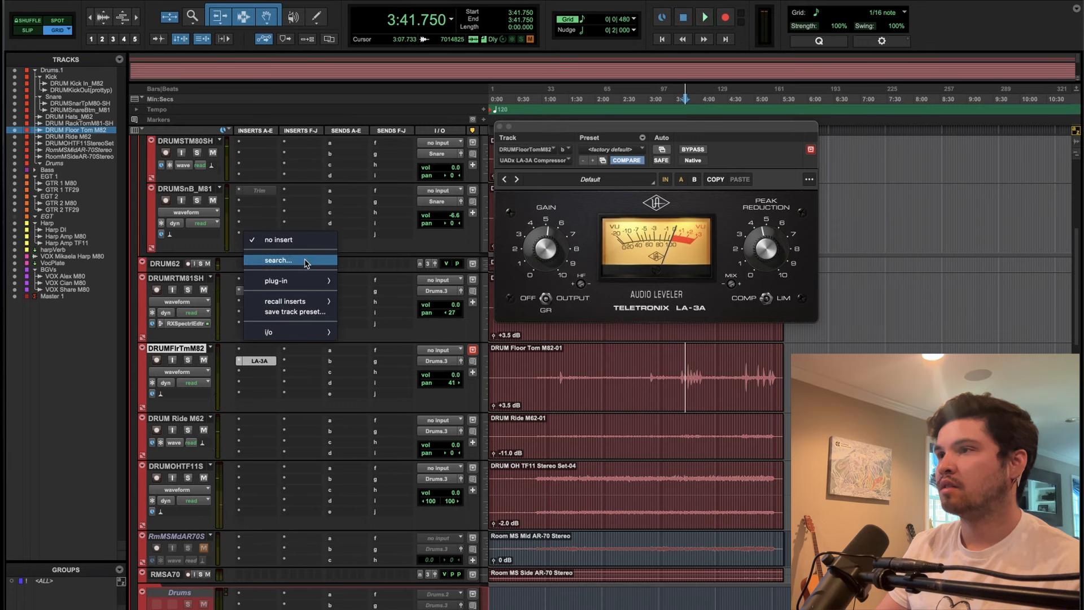
click(305, 260)
text(f6)
click(331, 305)
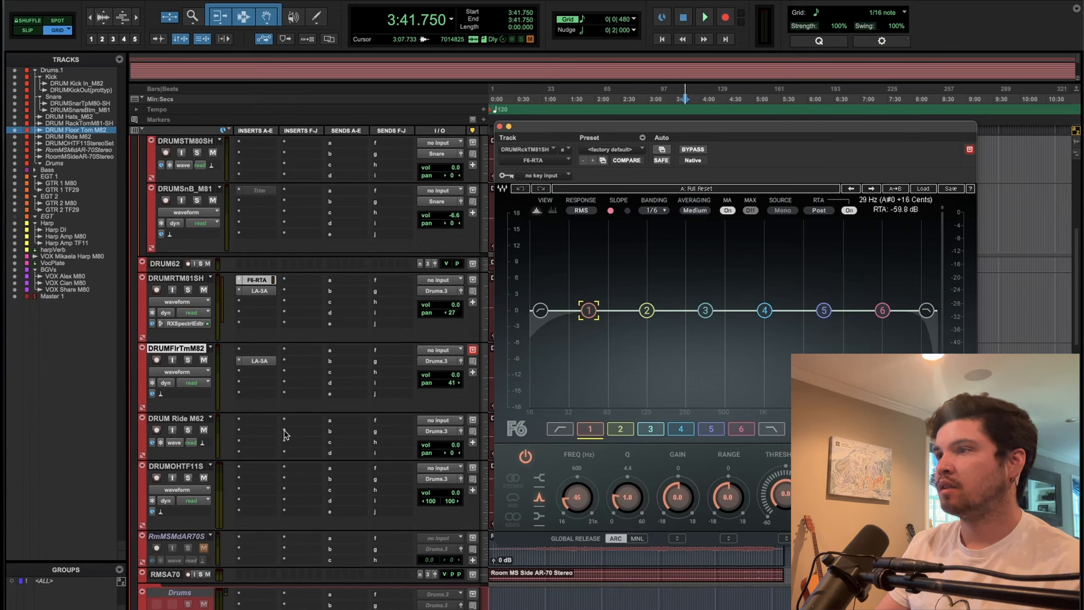
Move both toms' LA-3A to insert C and the rack tom's F6-RTA to insert B, copying the F6-RTA to the floor tom.
drag(257, 290, 257, 302)
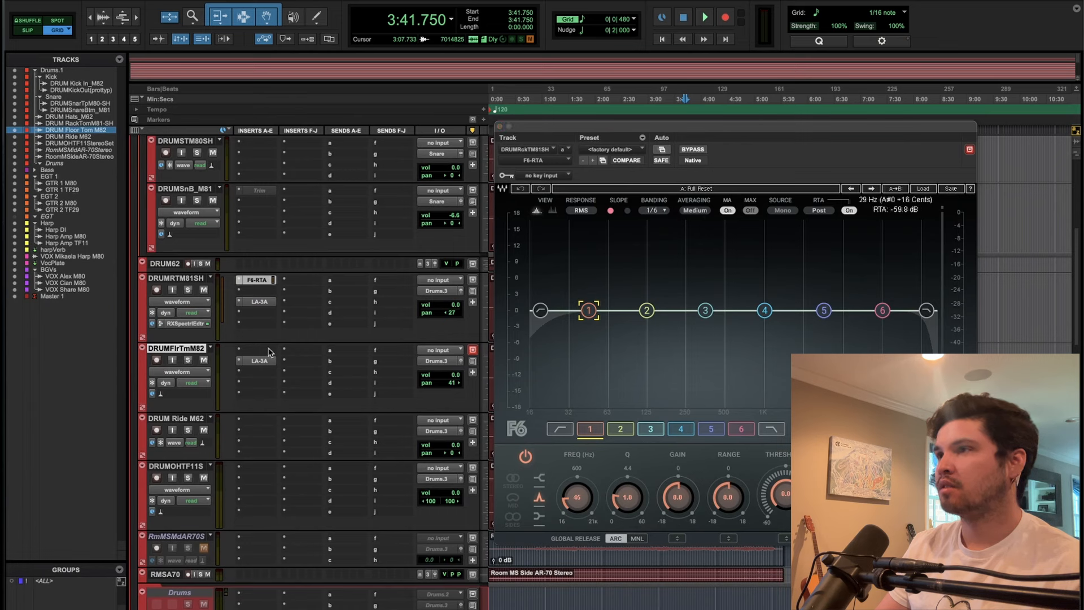
drag(260, 360, 259, 372)
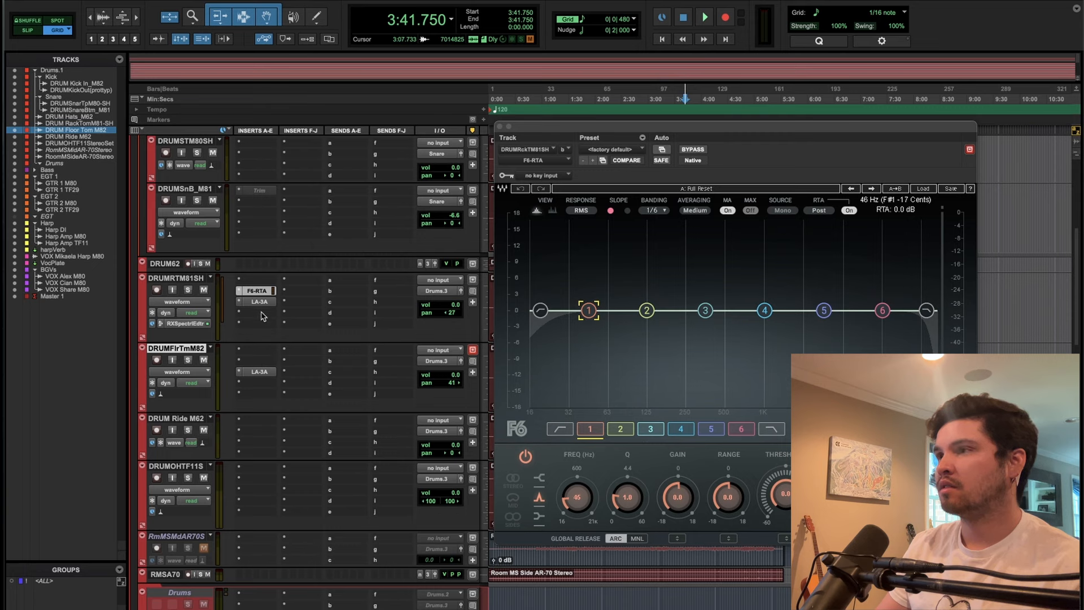
click(260, 349)
click(258, 349)
drag(261, 292, 263, 364)
Make the F6-RTA and LA-3A inserts inactive on both the rack tom and floor tom tracks.
ctrl+super+click(258, 374)
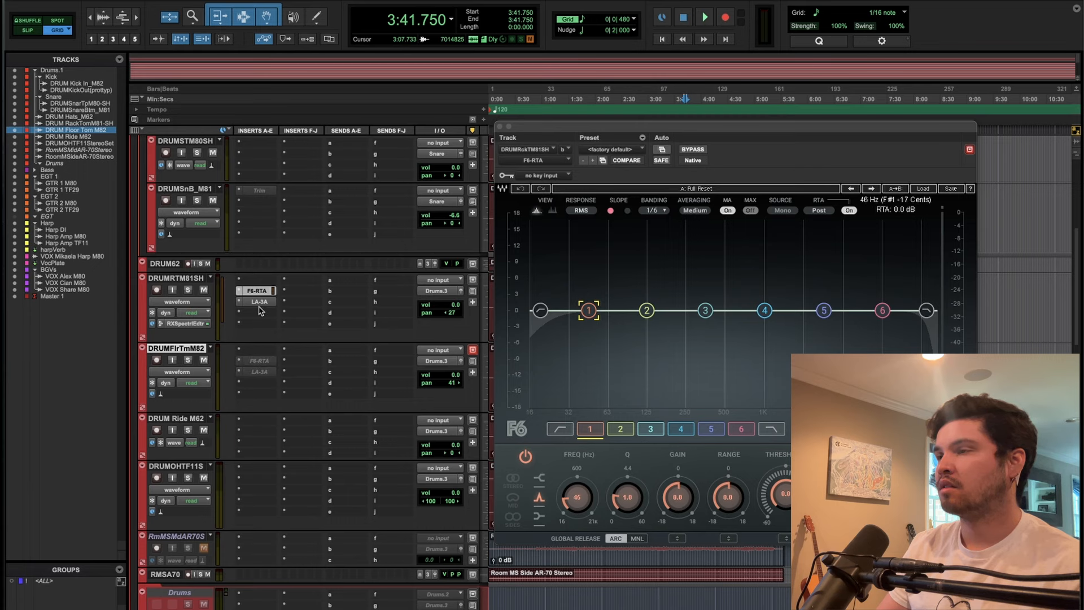
ctrl+super+click(262, 292)
Insert Silencer (mono) in the rack tom's first insert slot and switch it to floor-tom mode.
click(270, 283)
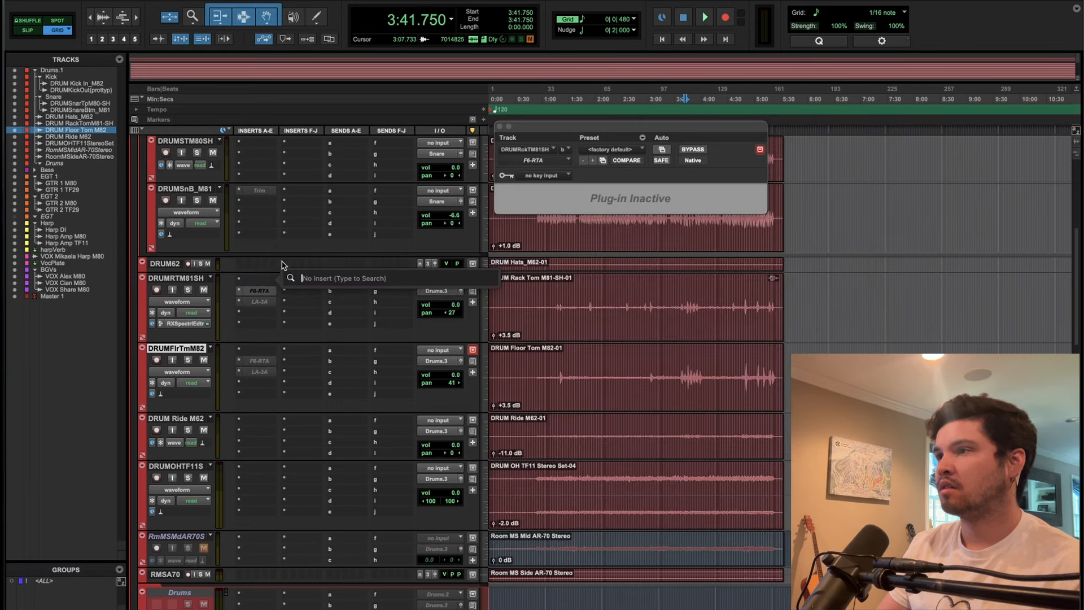
text(silence)
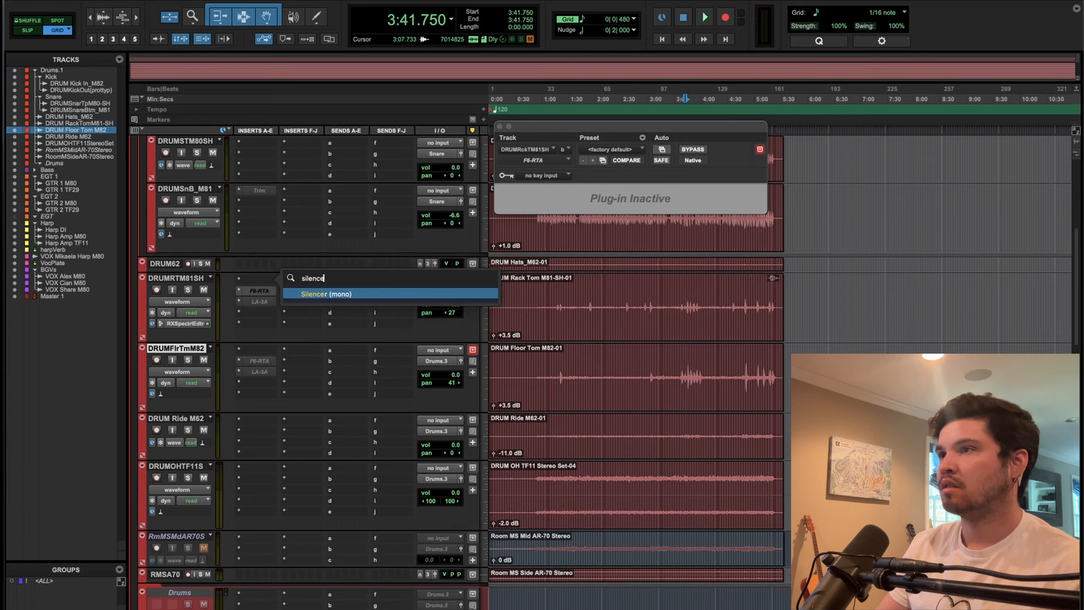
key(Return)
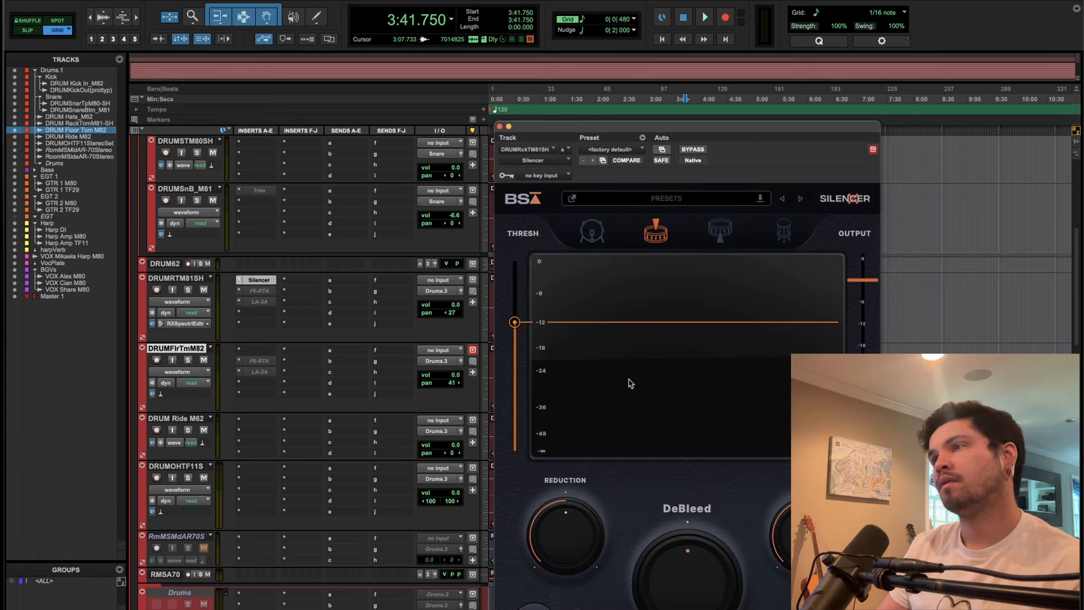
click(783, 231)
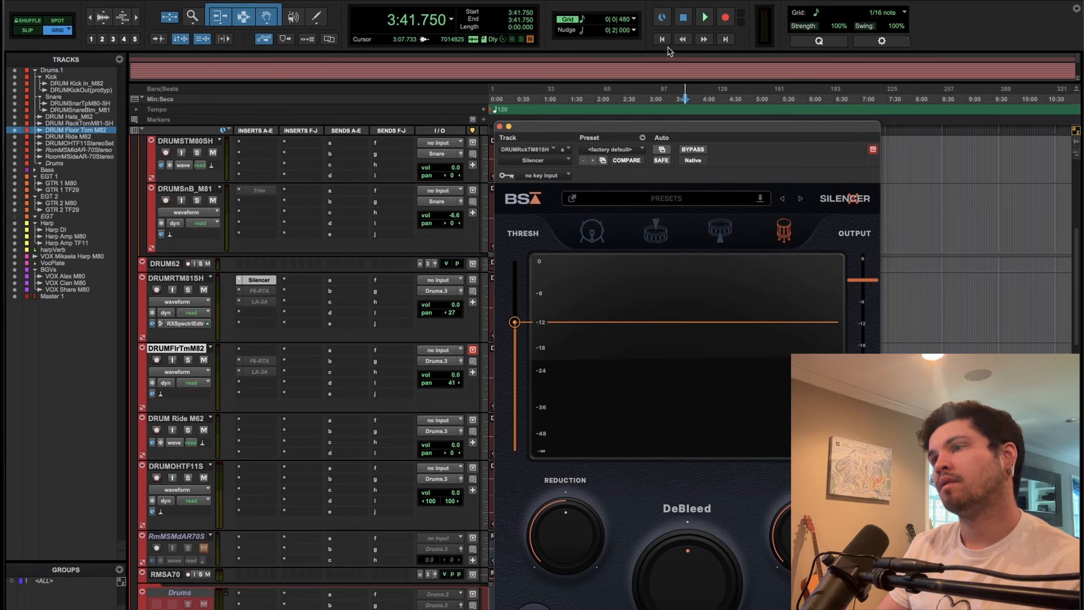
Solo the rack tom track and place the playback cursor at 3:33.000, keeping the Silencer window clear of the tracks.
drag(686, 138, 969, 40)
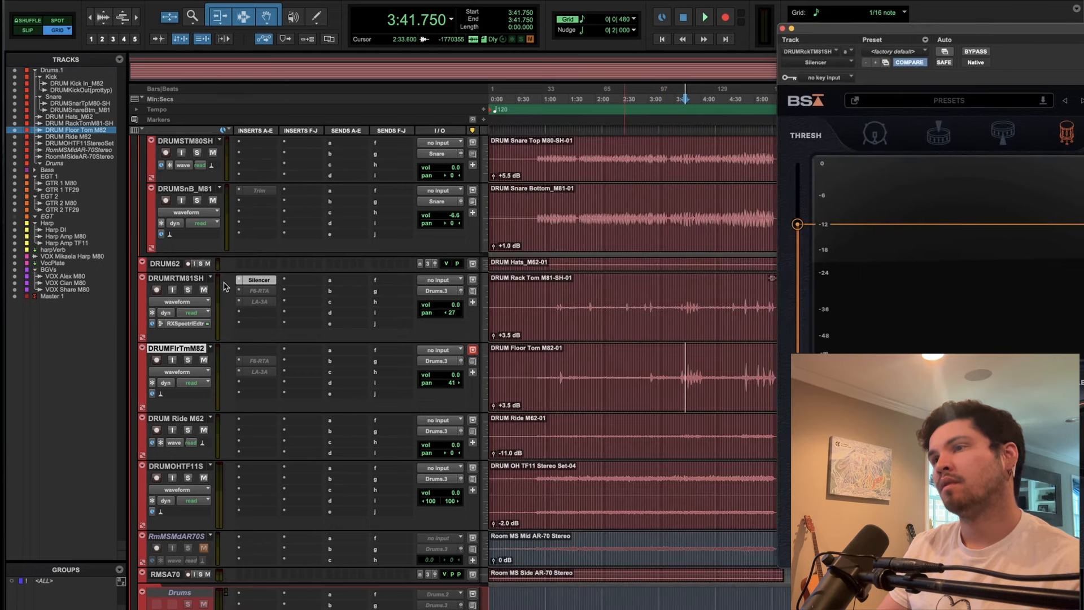
click(188, 290)
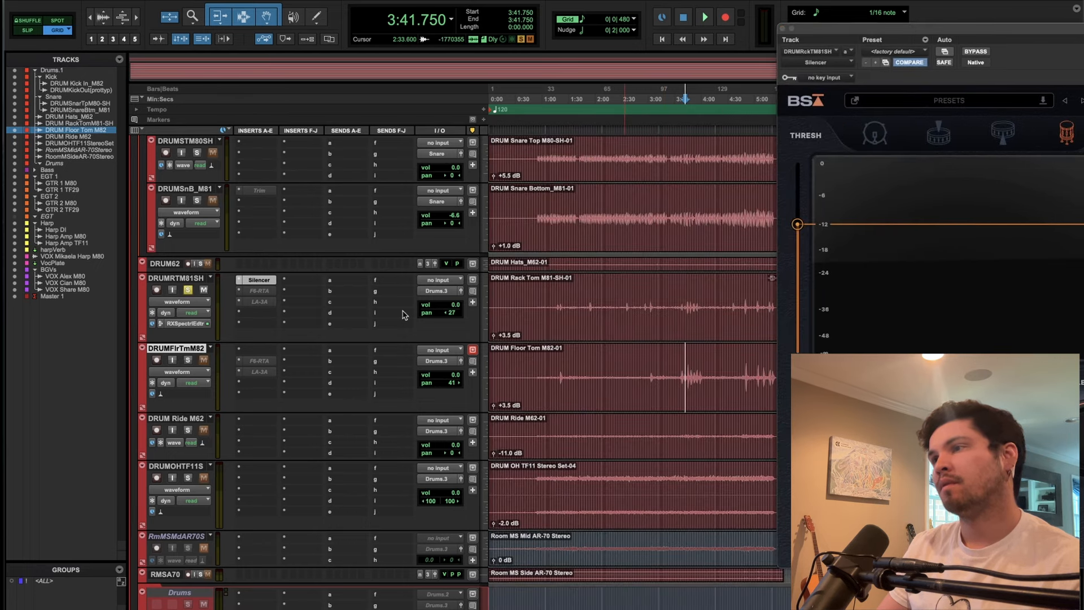
click(678, 294)
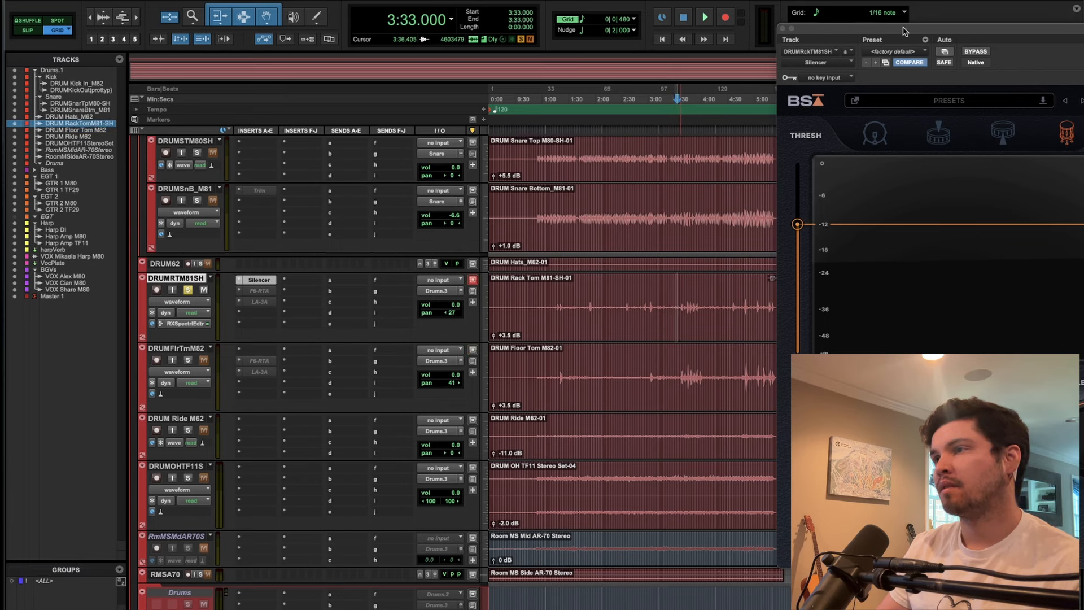
Set the rack tom Silencer's threshold just below -24 dB, reduction to -80 dB and DeBleed to 100, and start playback.
drag(989, 52, 973, 44)
click(961, 44)
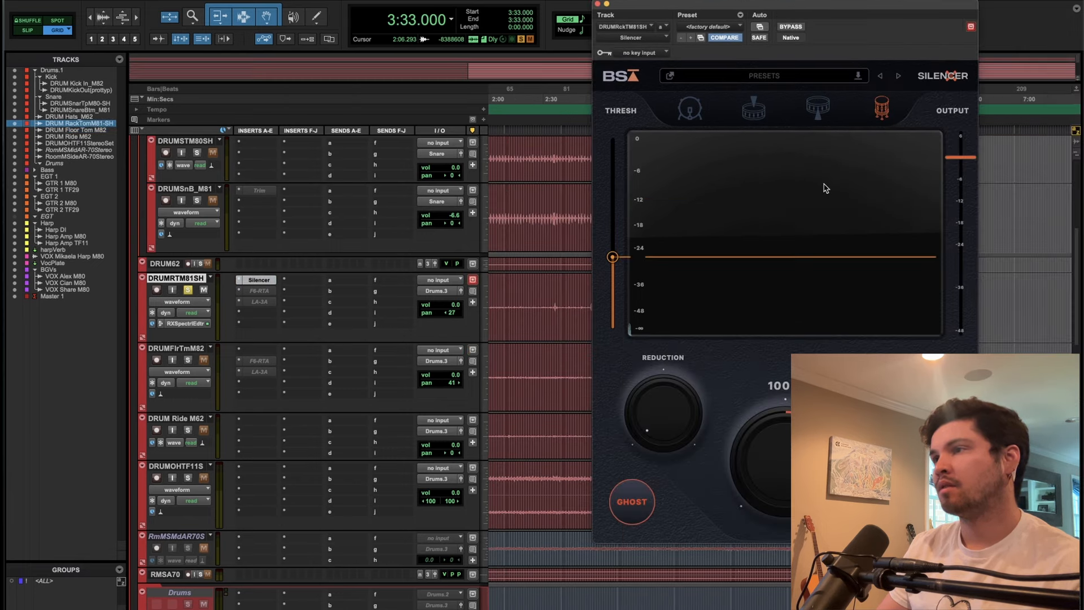
key(space)
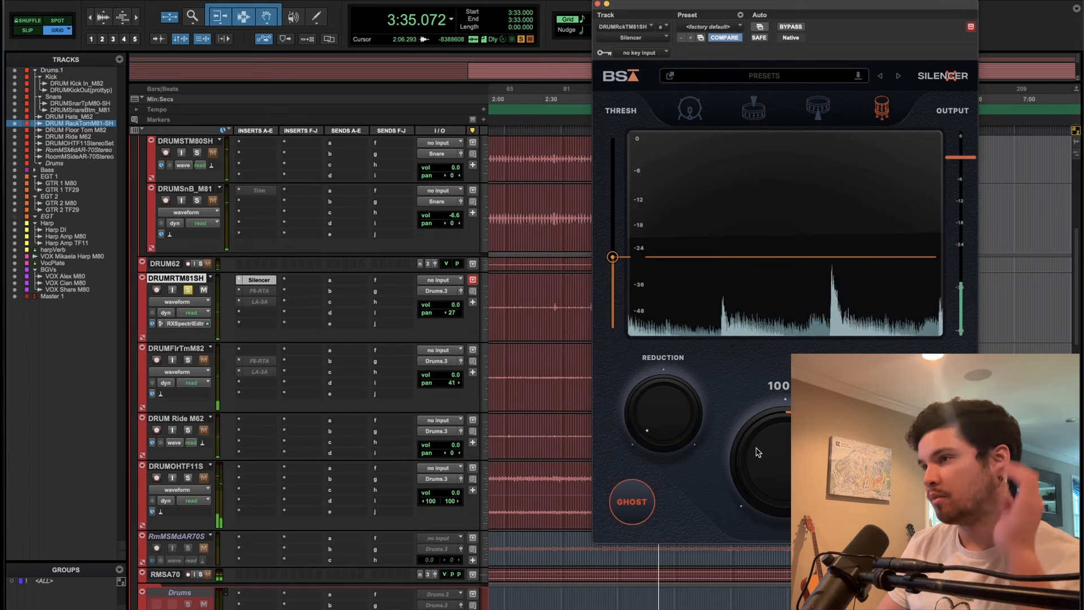
mouse_move(619, 408)
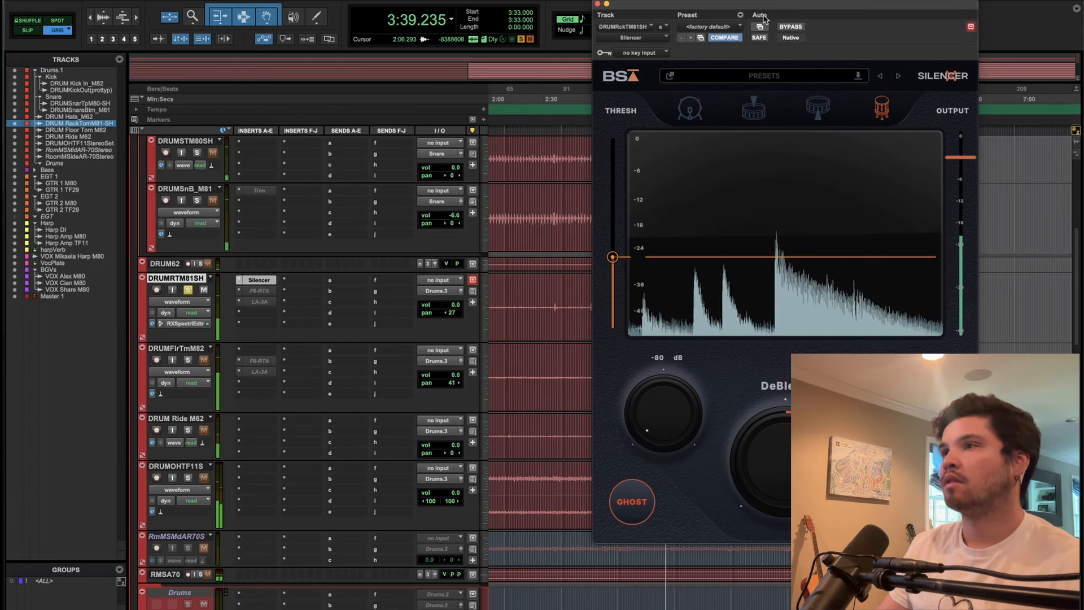
Compare the soloed rack tom with Silencer bypassed and active from 3:33.000, leaving Silencer active and playback stopped.
click(790, 27)
key(space)
key(space)
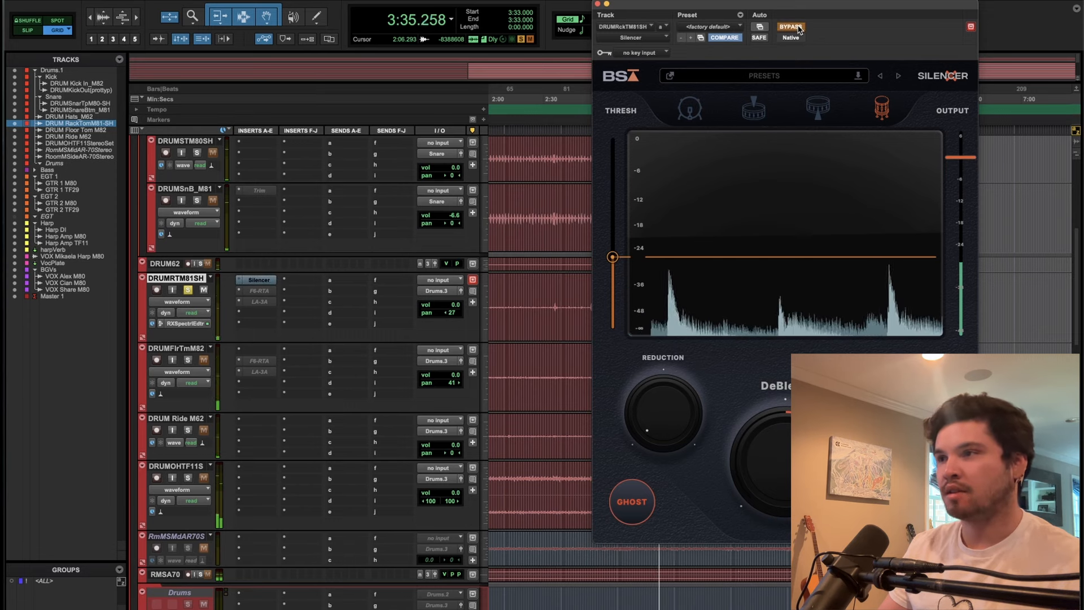
click(798, 28)
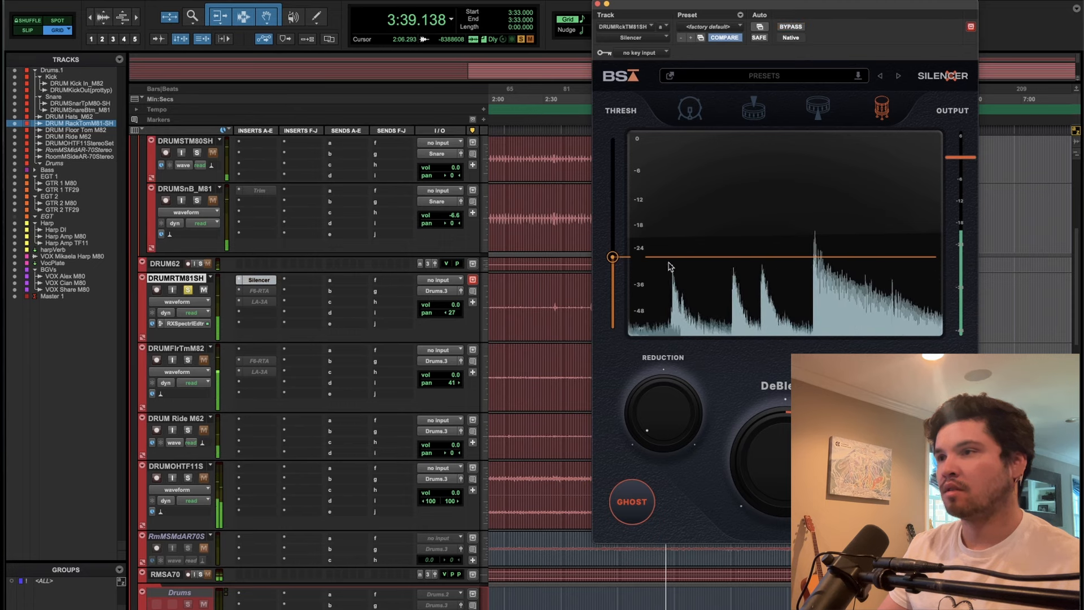
key(space)
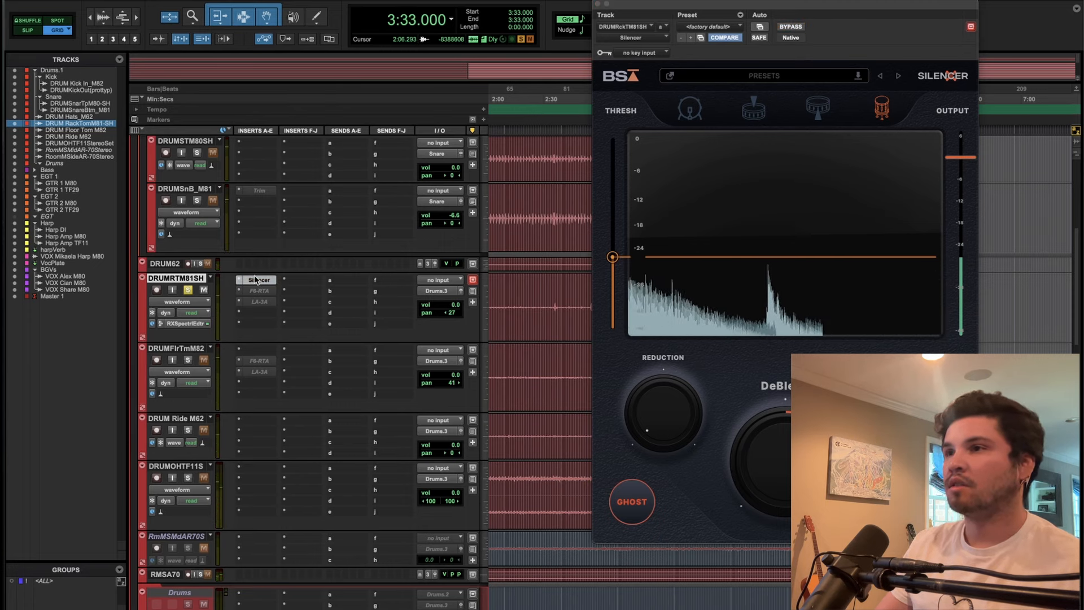
Activate the rack tom's F6-RTA, copy its Silencer to the floor tom's first insert, and audition the soloed floor tom from 3:33.000.
ctrl+super+click(257, 290)
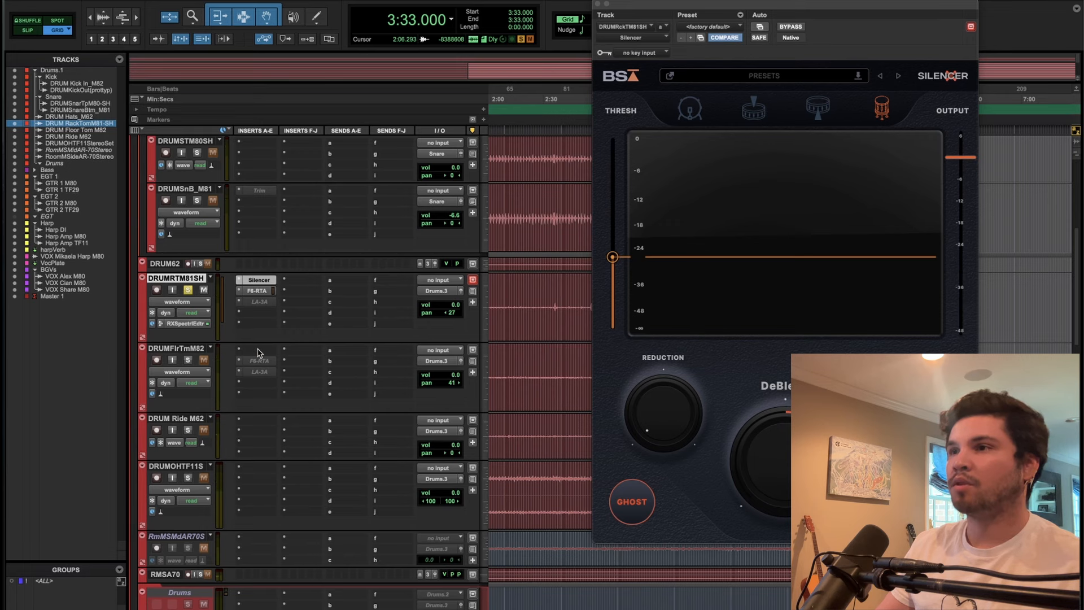
click(189, 360)
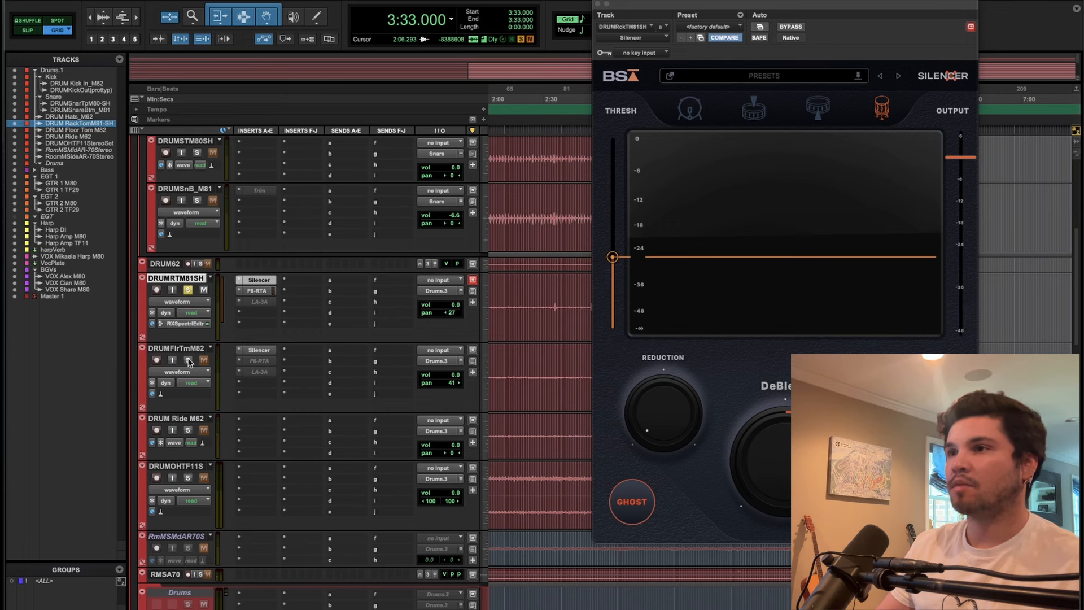
click(259, 350)
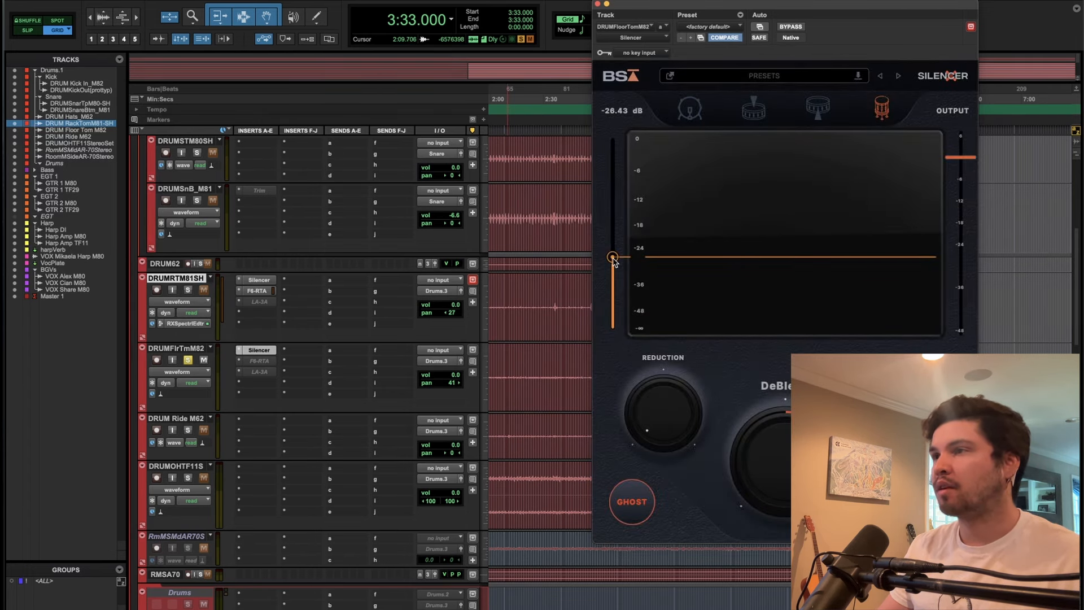
key(space)
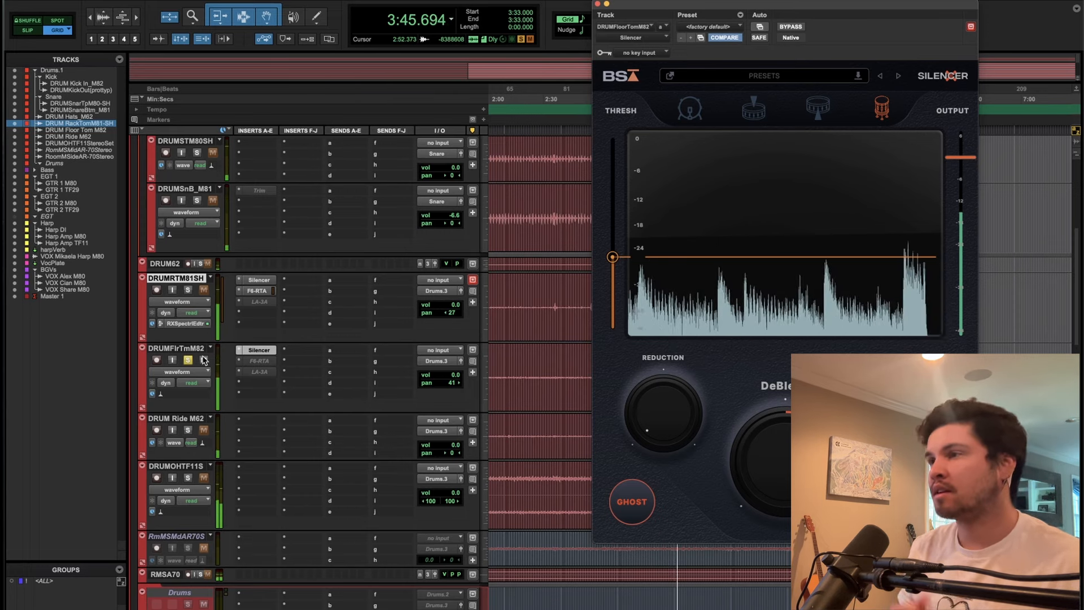
key(space)
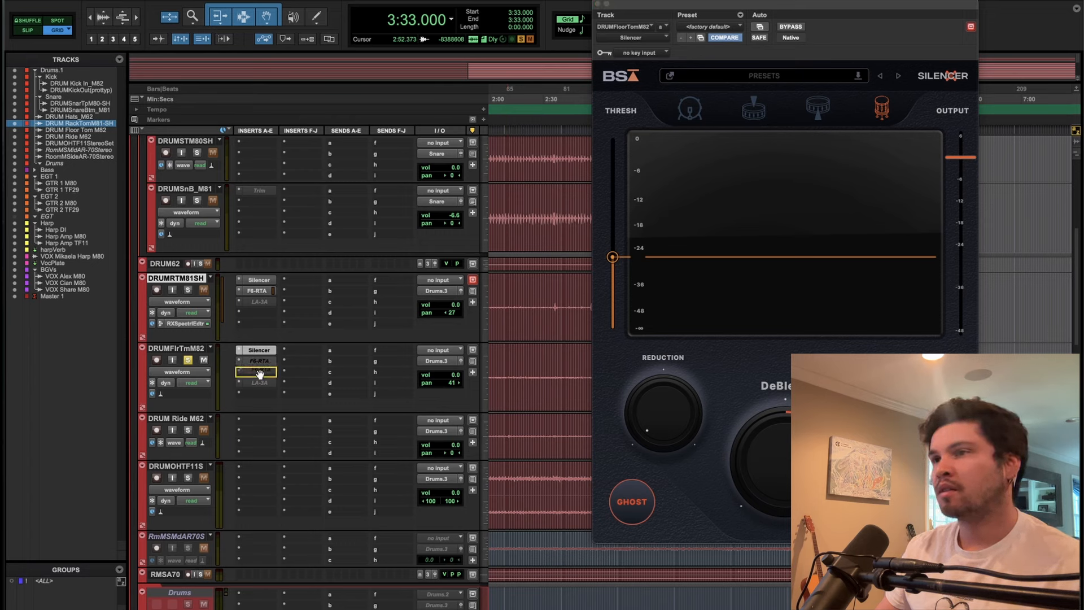
Insert kHs Transient Shaper (mono) between Silencer and F6-RTA on the floor tom.
click(275, 360)
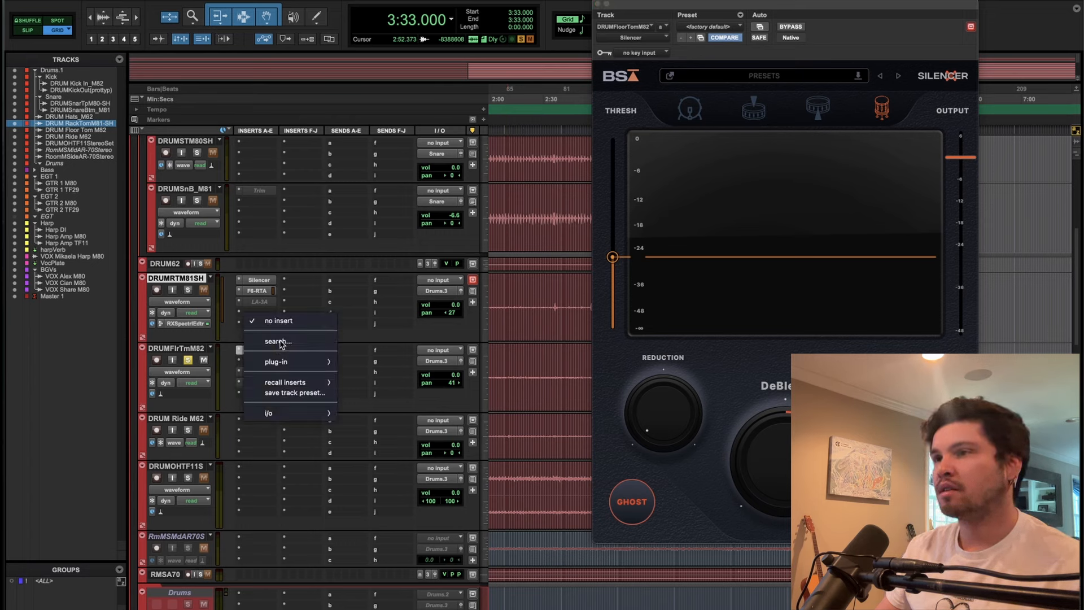
click(277, 342)
text(transient)
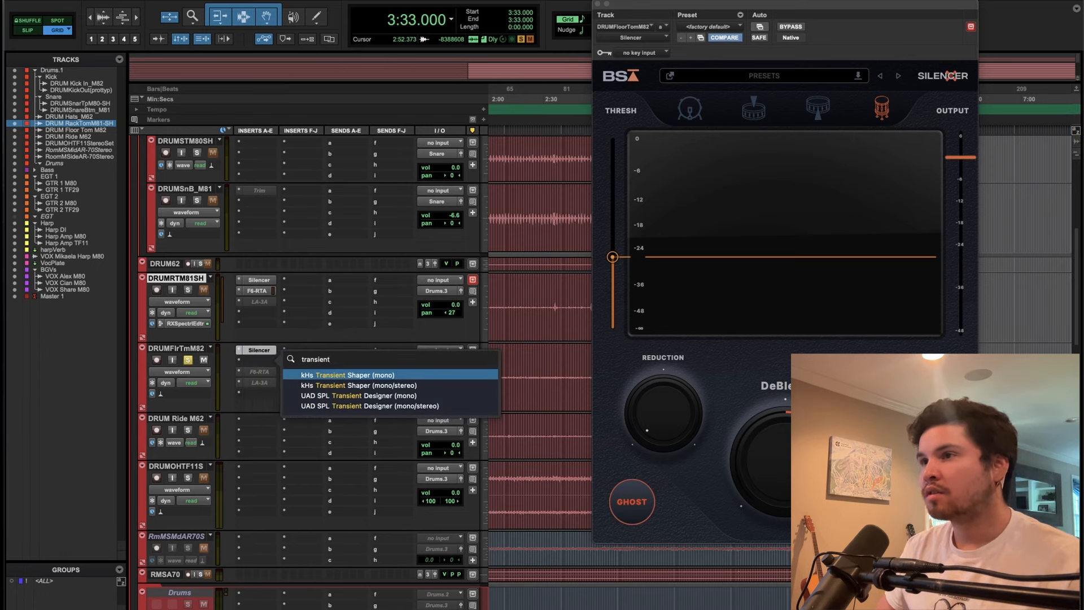
key(Return)
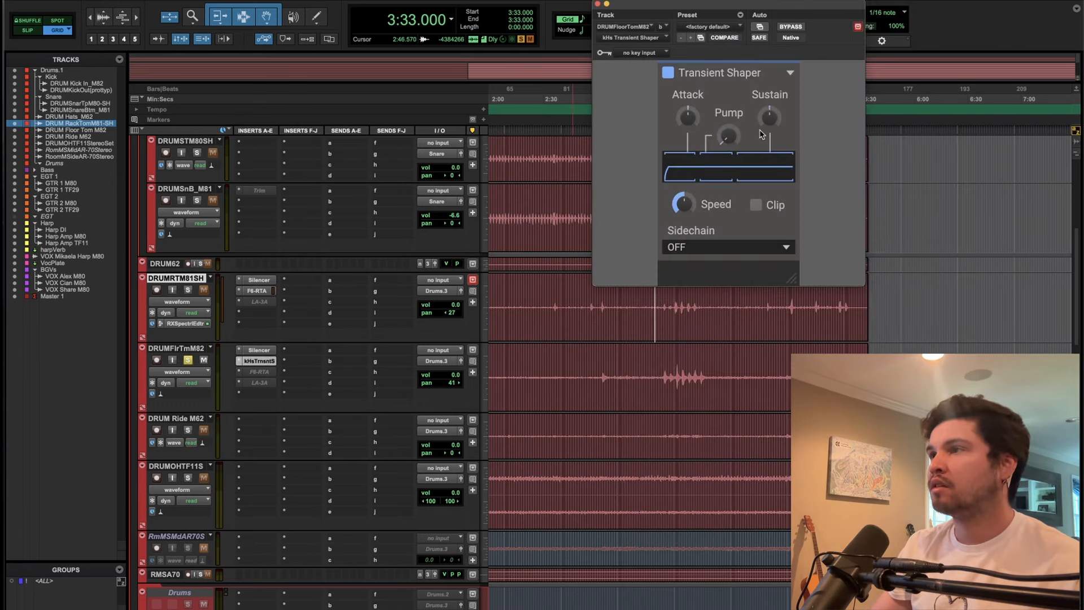
Set the floor tom Transient Shaper's Sustain to -100 %, raise Pump to about halfway, and compare it bypassed and active during playback.
key(space)
drag(769, 117, 769, 166)
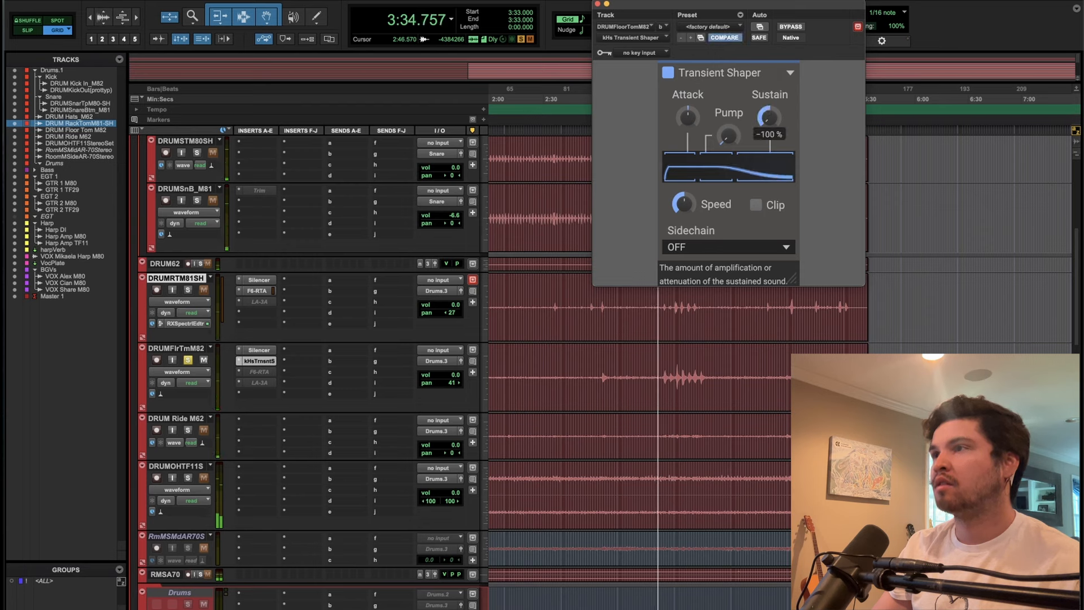
click(736, 141)
drag(728, 135, 689, 116)
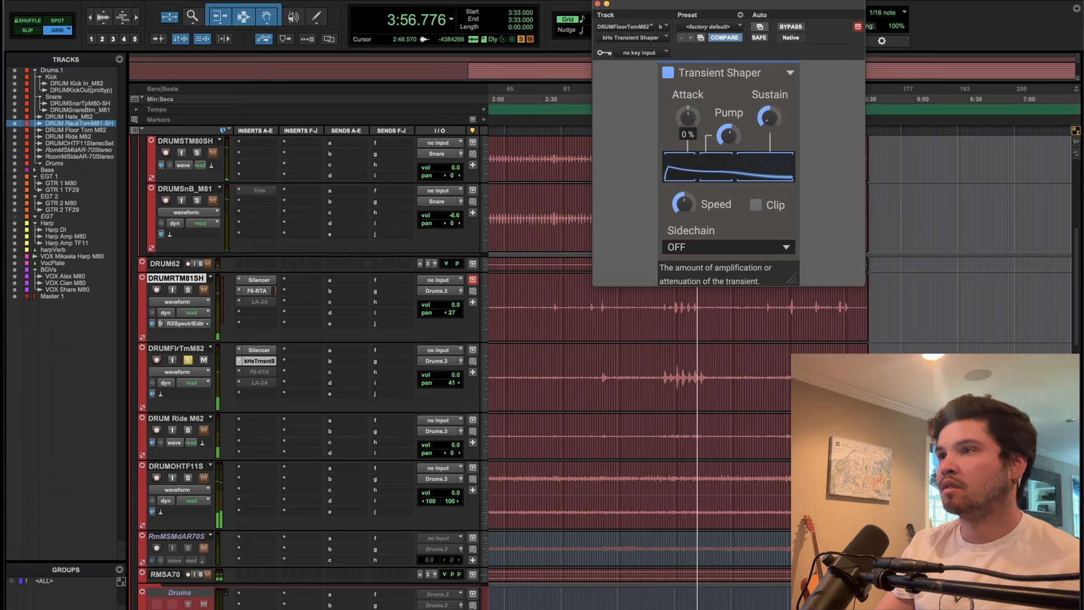
drag(690, 116, 689, 118)
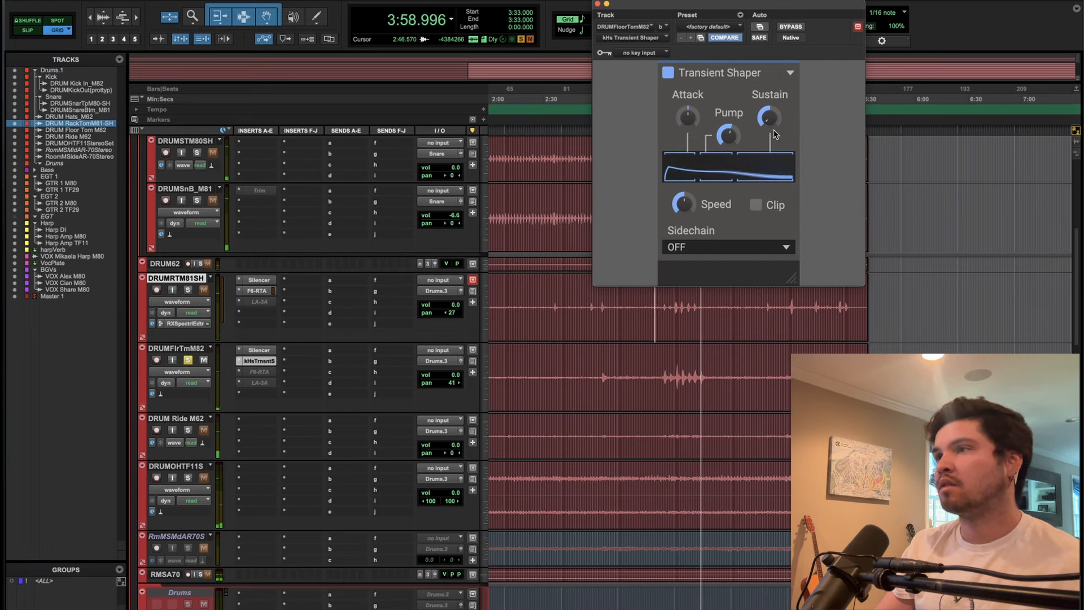
click(792, 26)
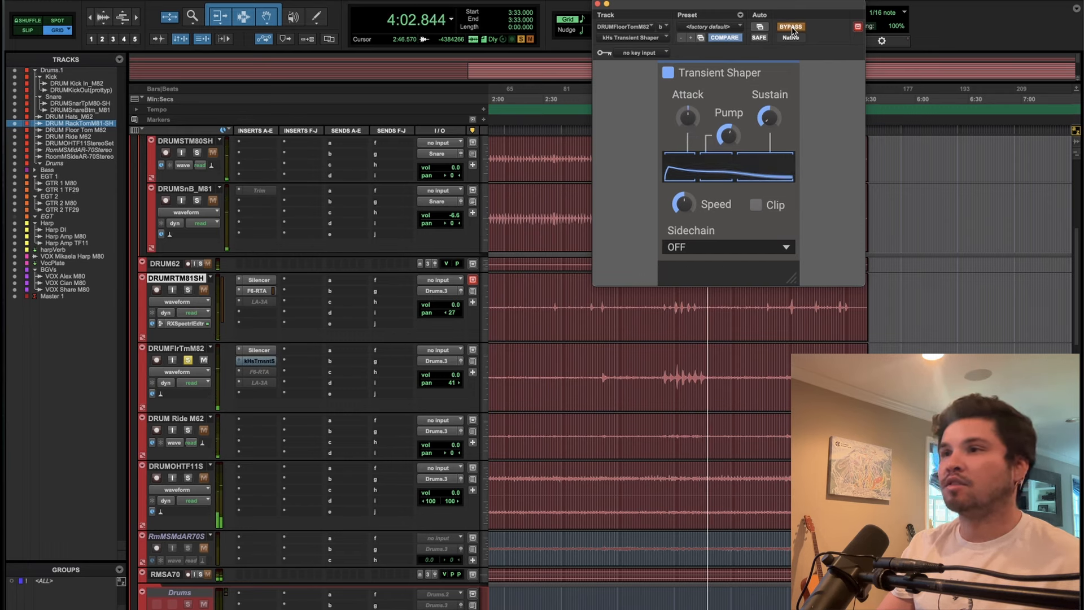
click(790, 27)
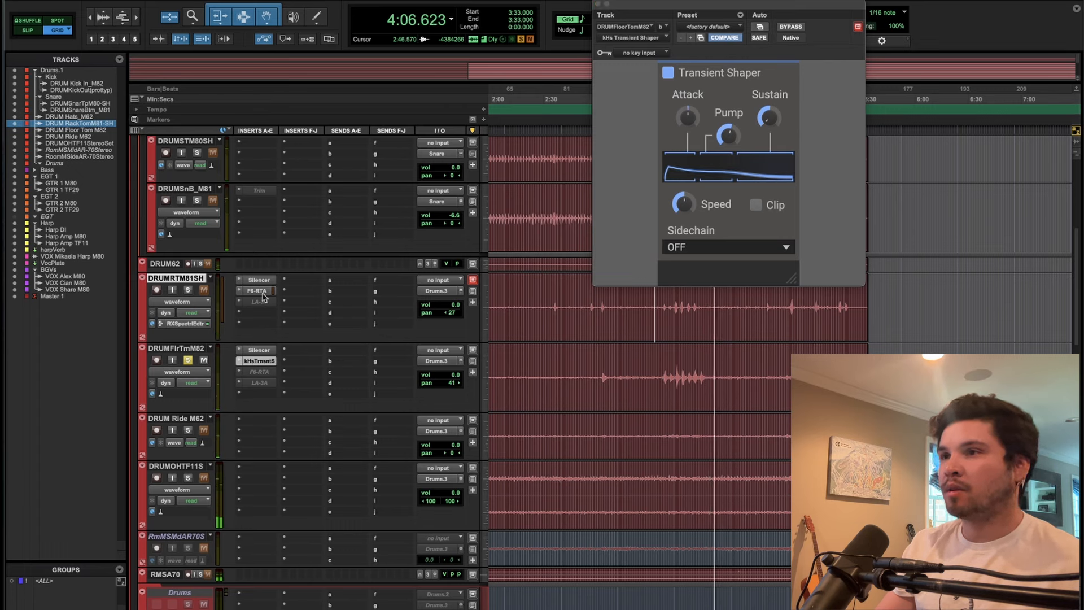
Free the rack tom's second insert slot, activate the floor tom's F6-RTA, and enable its high-pass filter at 61 Hz, 24 dB/oct.
drag(264, 297, 257, 305)
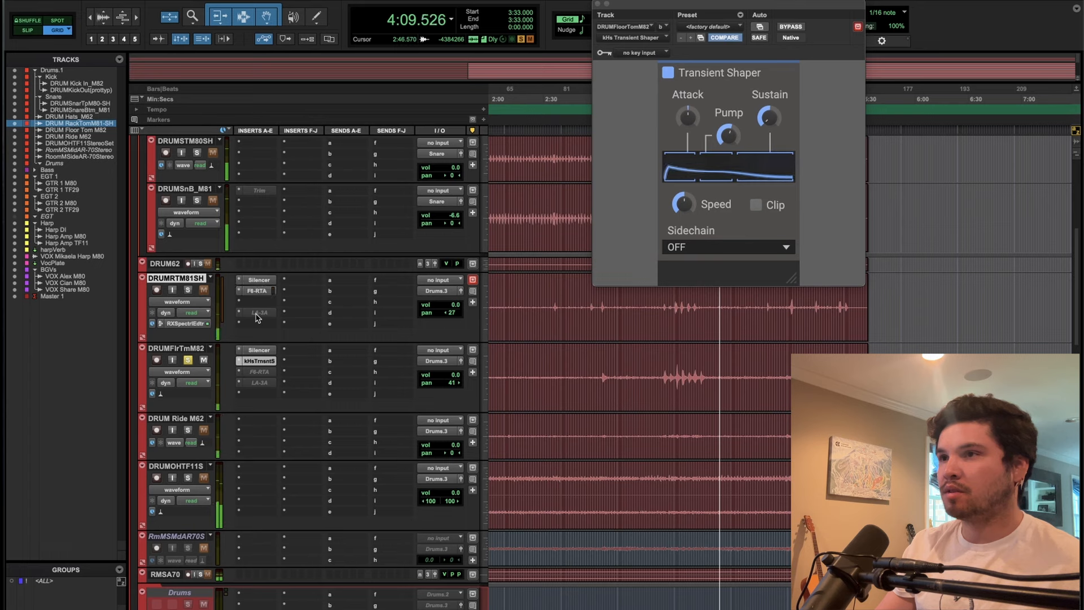
click(263, 372)
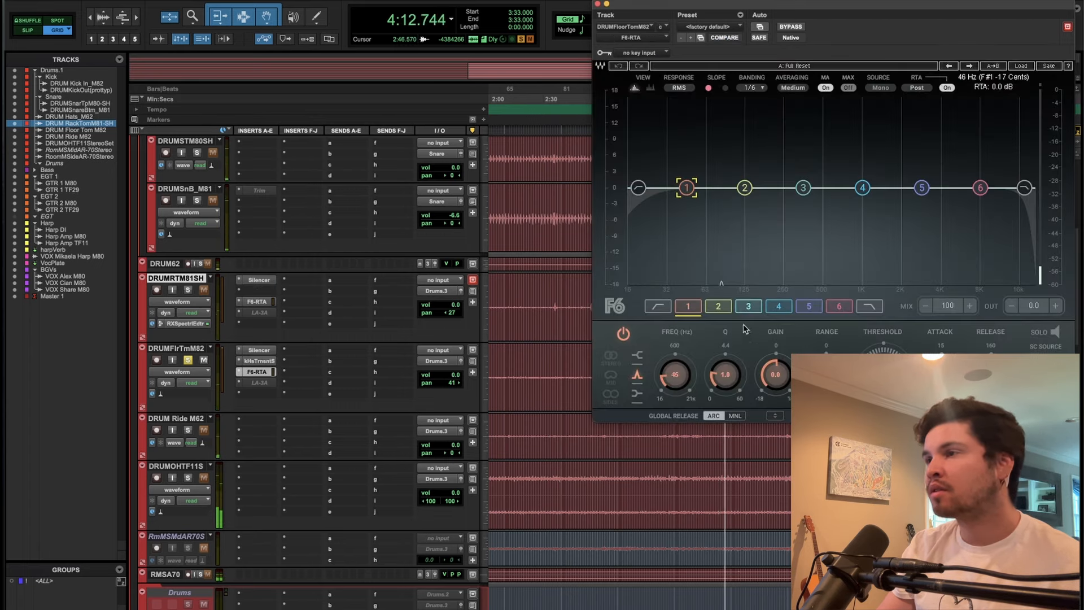
key(space)
key(space)
click(636, 188)
click(623, 333)
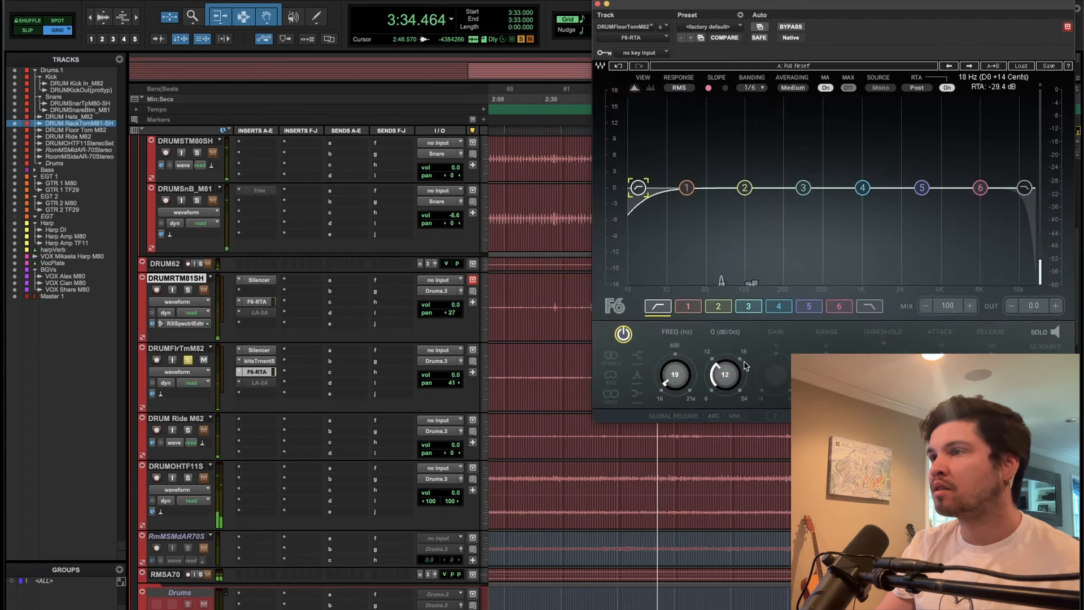
drag(734, 377, 736, 355)
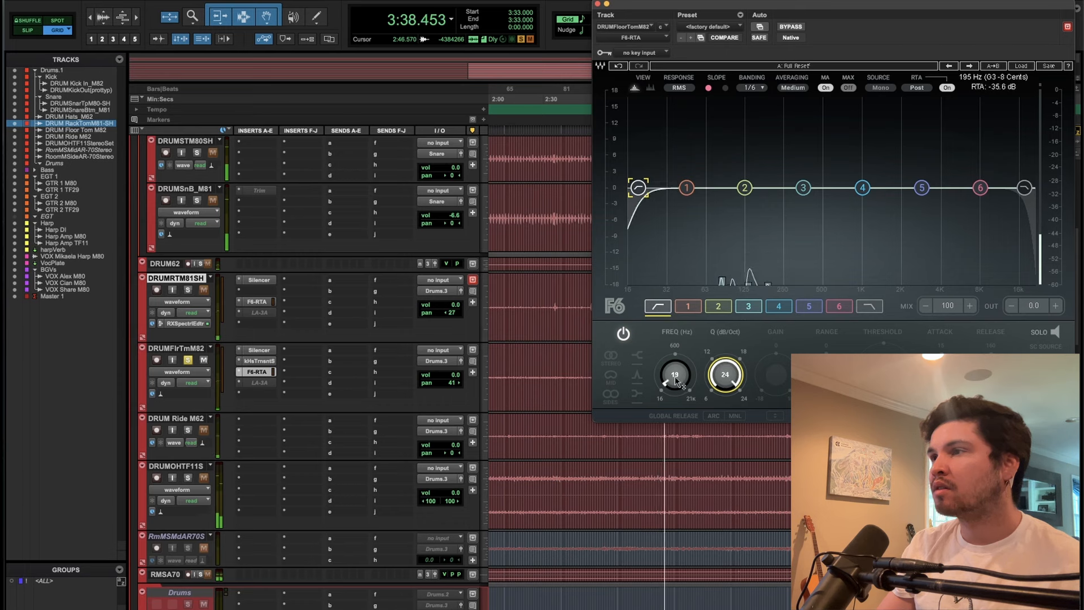
drag(675, 376, 675, 359)
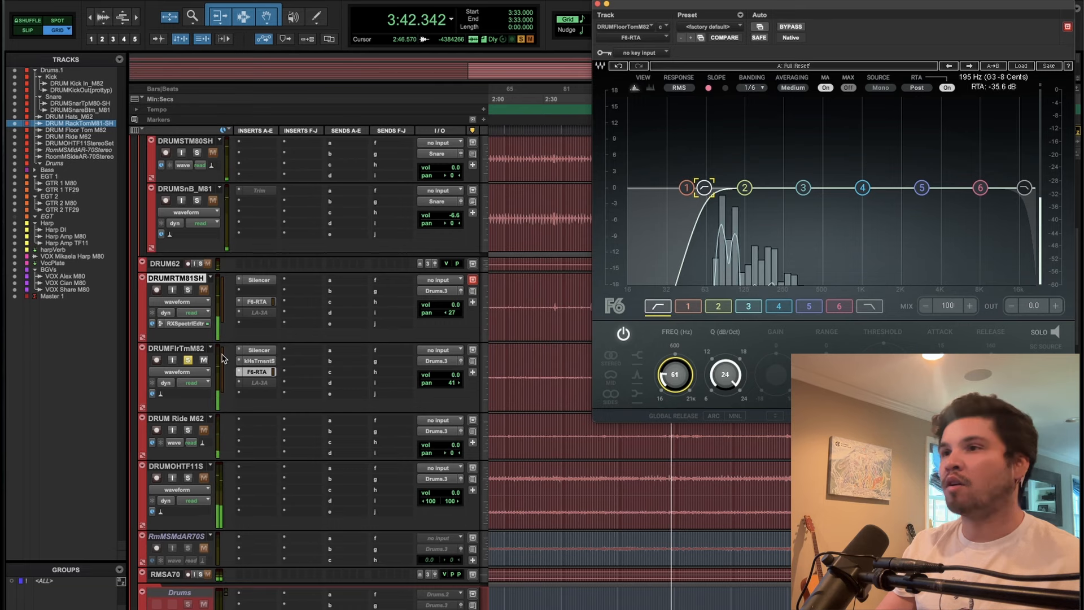
key(space)
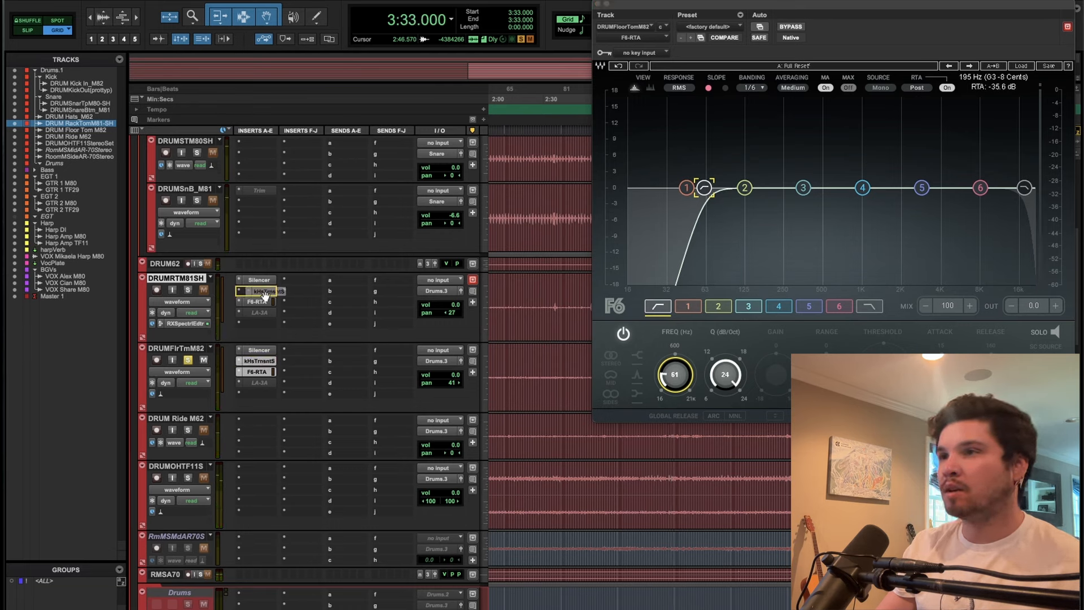
Copy the floor tom's Transient Shaper to the rack tom's second insert and play the rack tom soloed.
drag(264, 293, 271, 299)
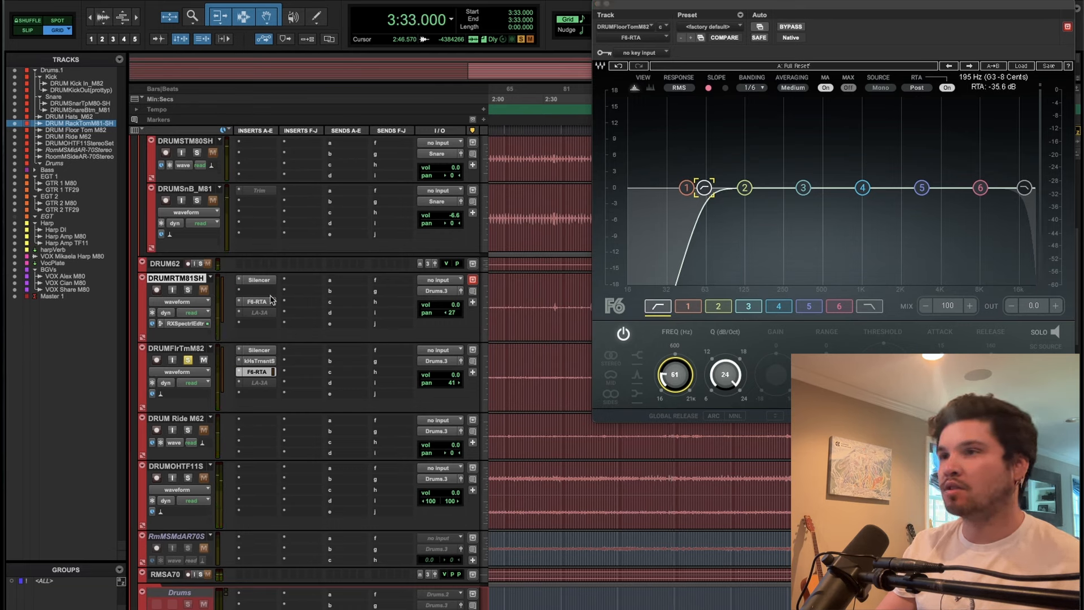
click(188, 290)
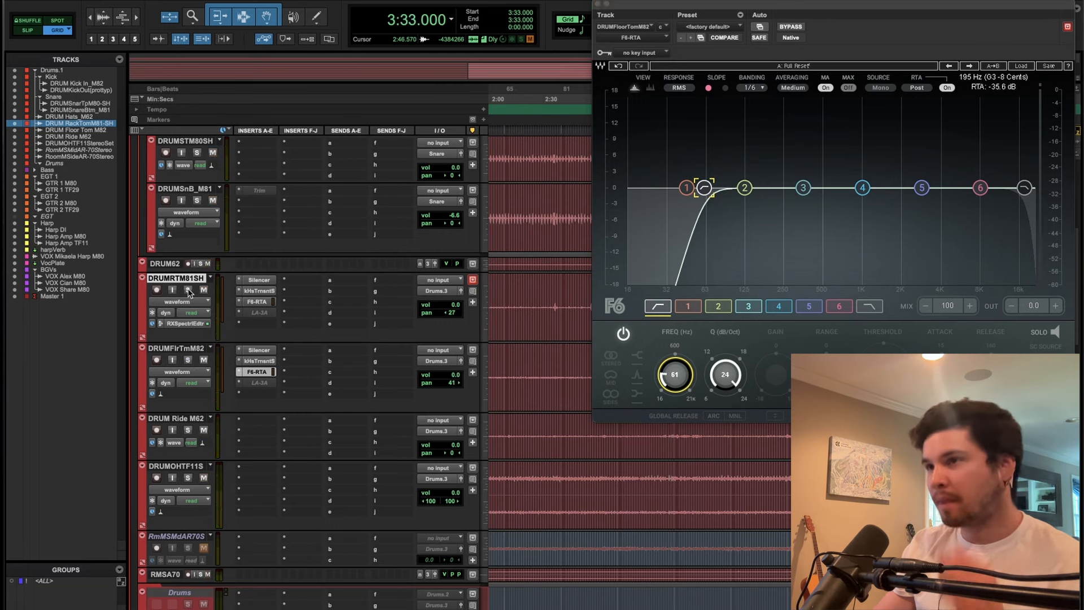
click(252, 291)
key(space)
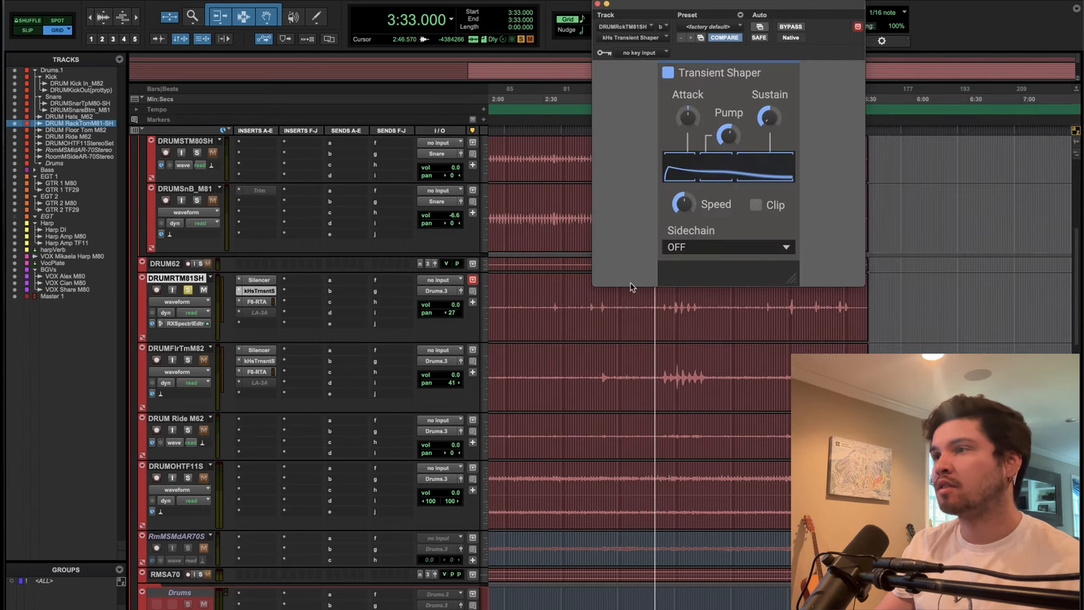
Replace the rack tom's F6-RTA with a copy of the floor tom's and bypass the rack tom's Transient Shaper for comparison.
click(257, 302)
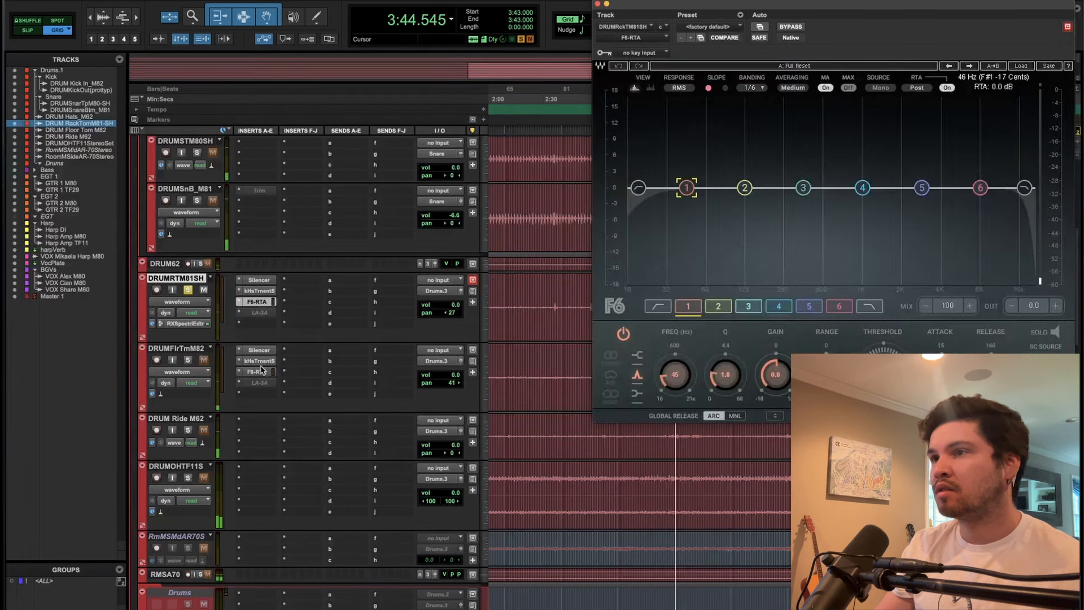
drag(263, 372, 264, 305)
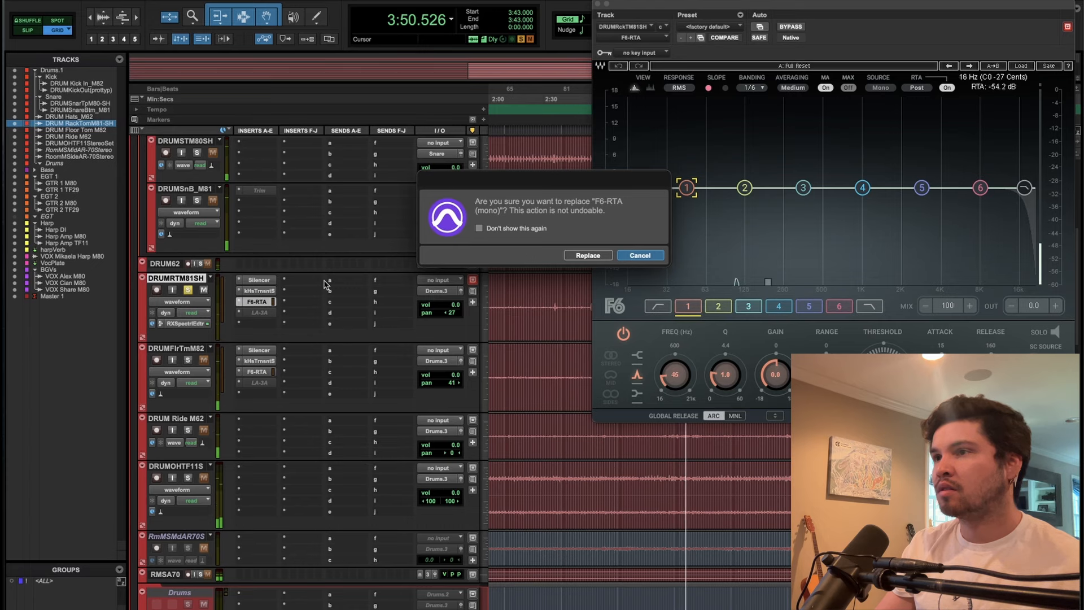
super+click(270, 295)
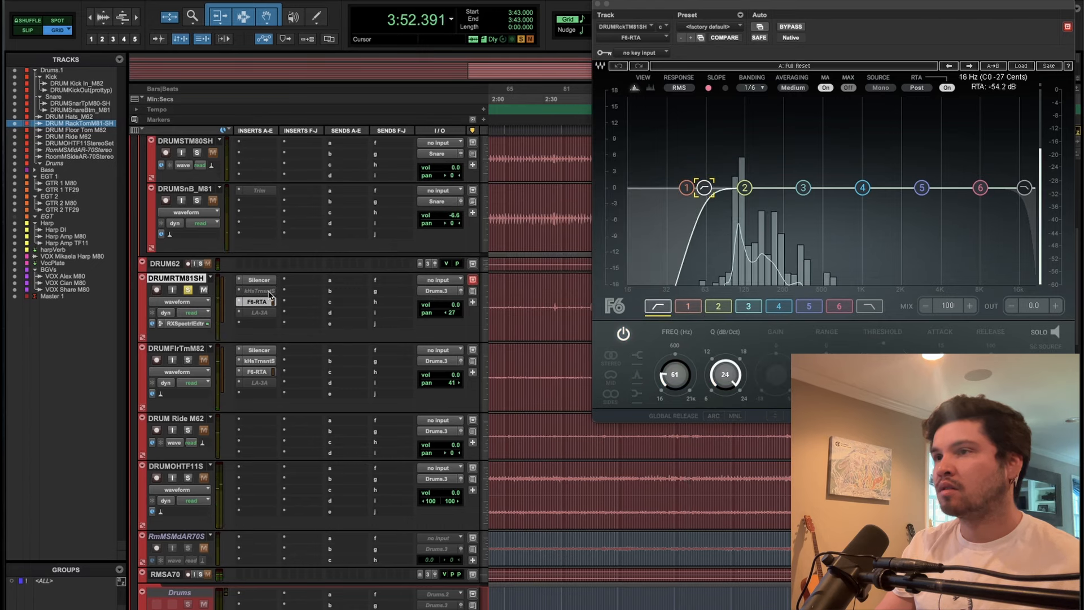
Reactivate the rack tom's Transient Shaper and ease its Sustain reduction, auditioning the adjustments from 3:43.000.
click(269, 293)
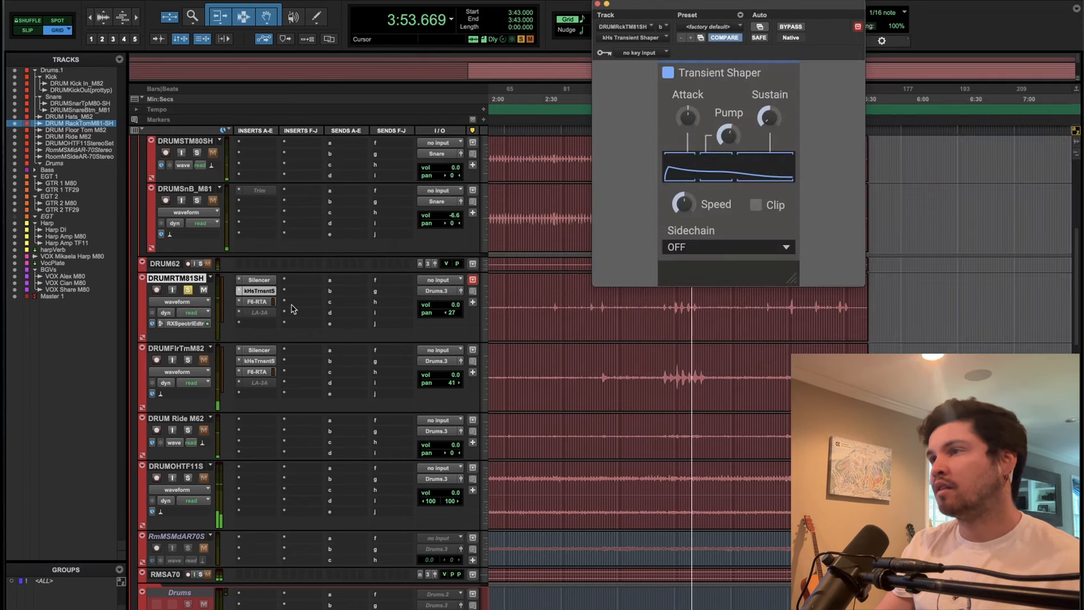
key(space)
click(764, 126)
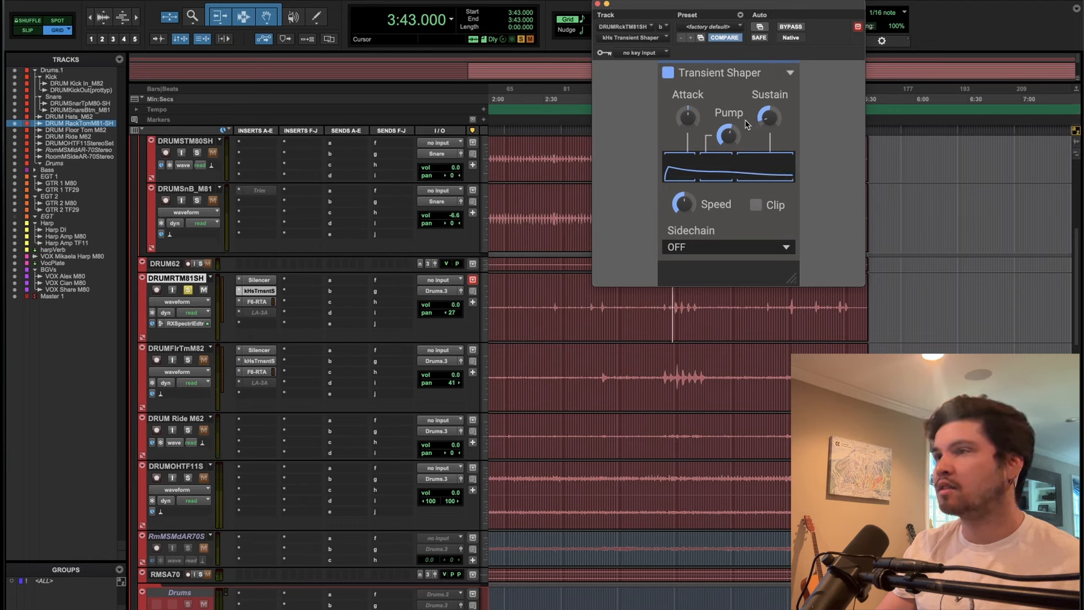
mouse_move(729, 135)
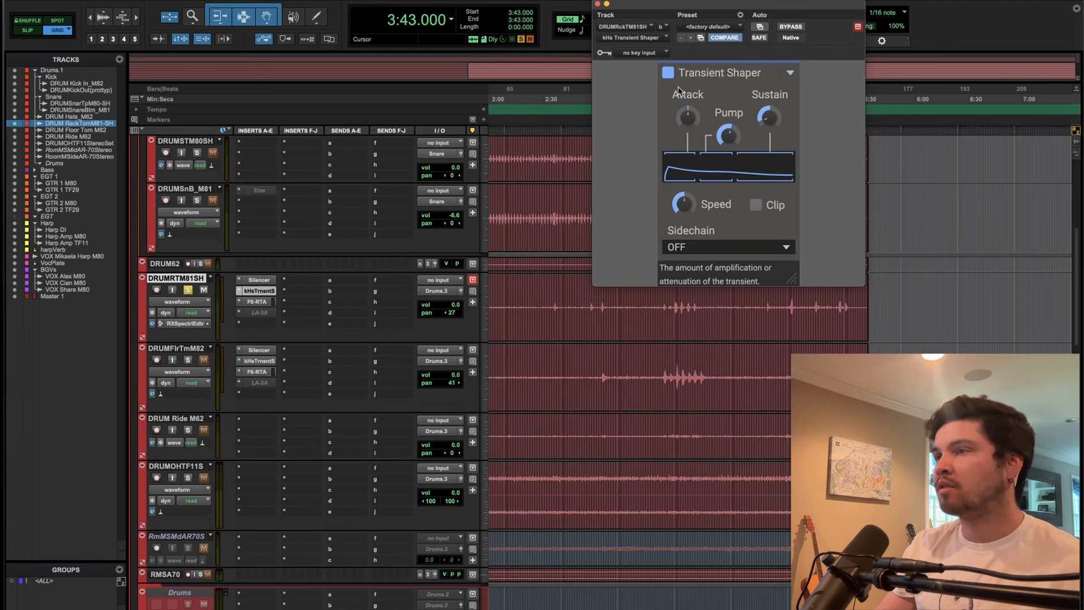
key(space)
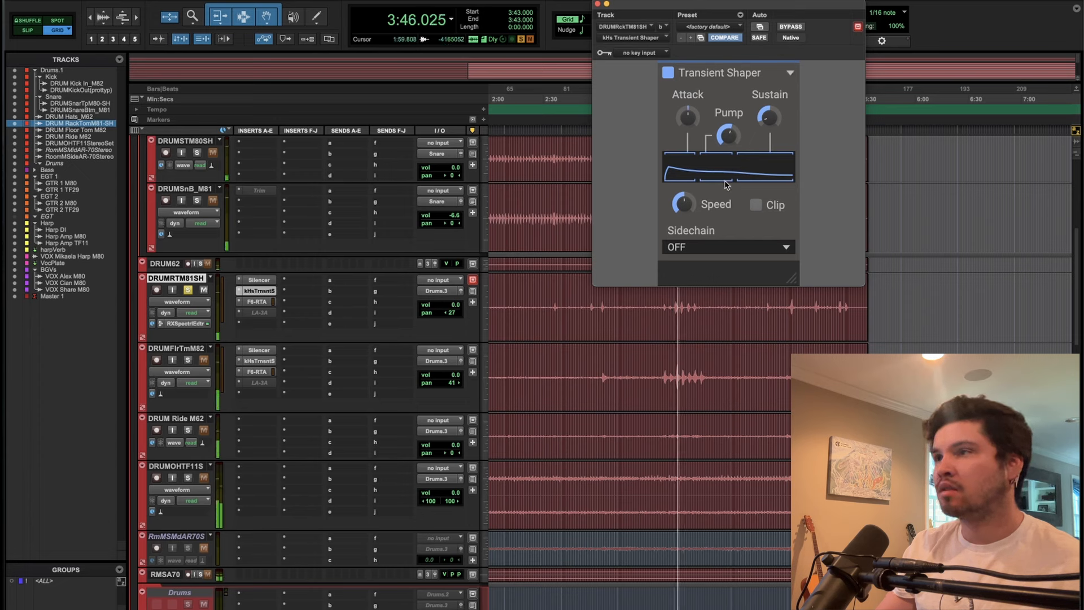
key(space)
drag(772, 113, 772, 102)
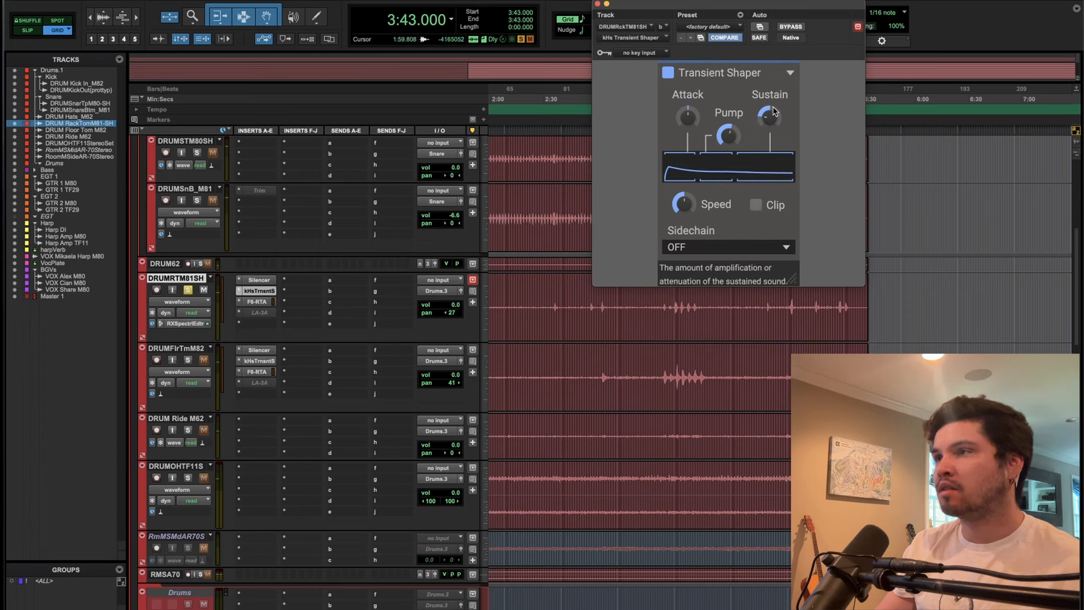
key(space)
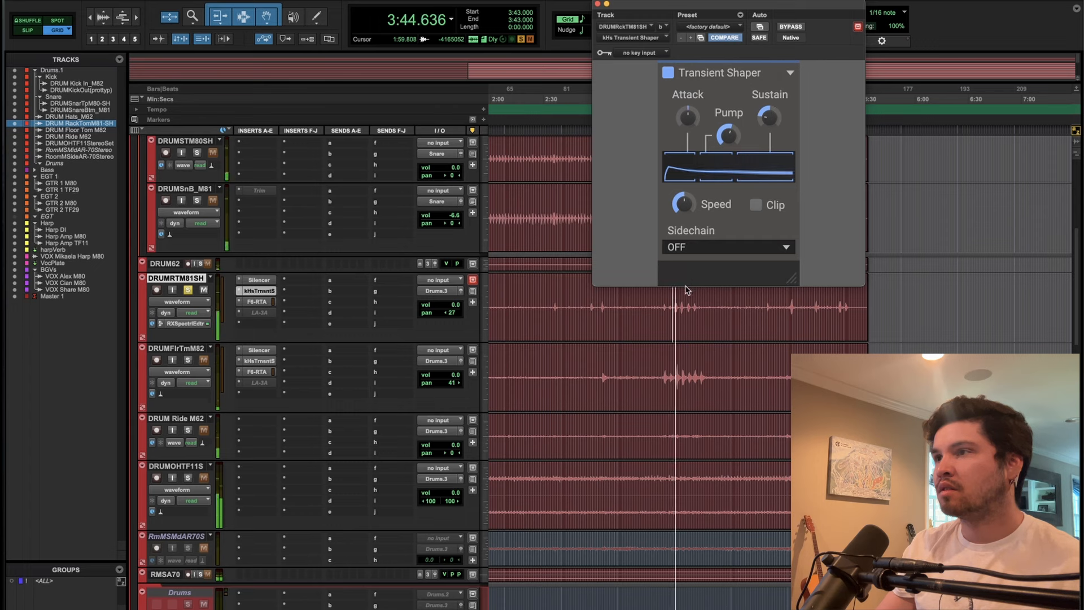
key(space)
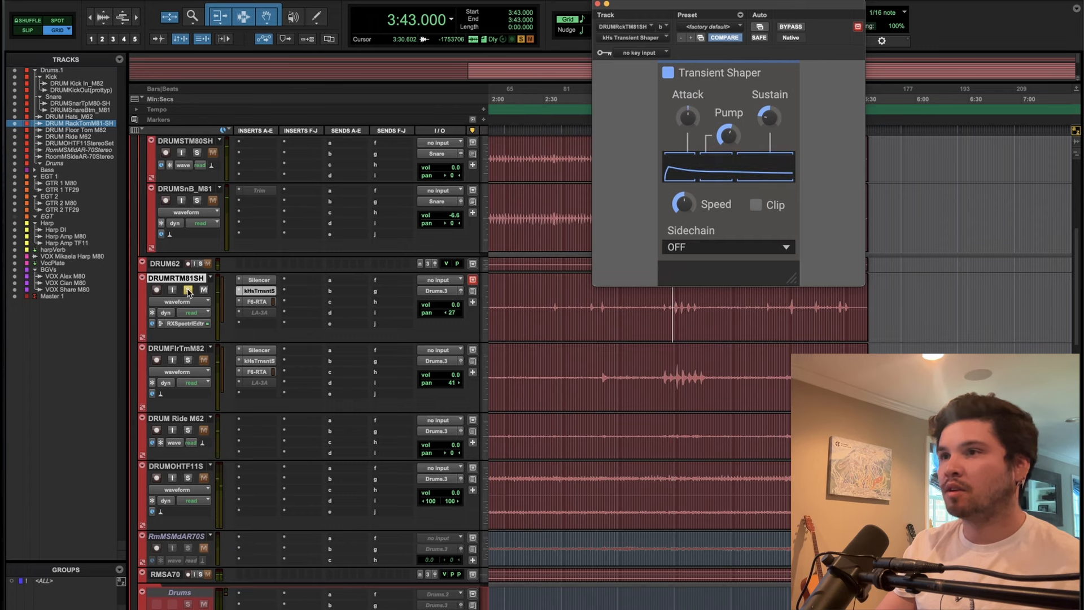
Unsolo the rack tom, play from 3:36.750, and activate the LA-3A inserts on both tom tracks.
click(661, 368)
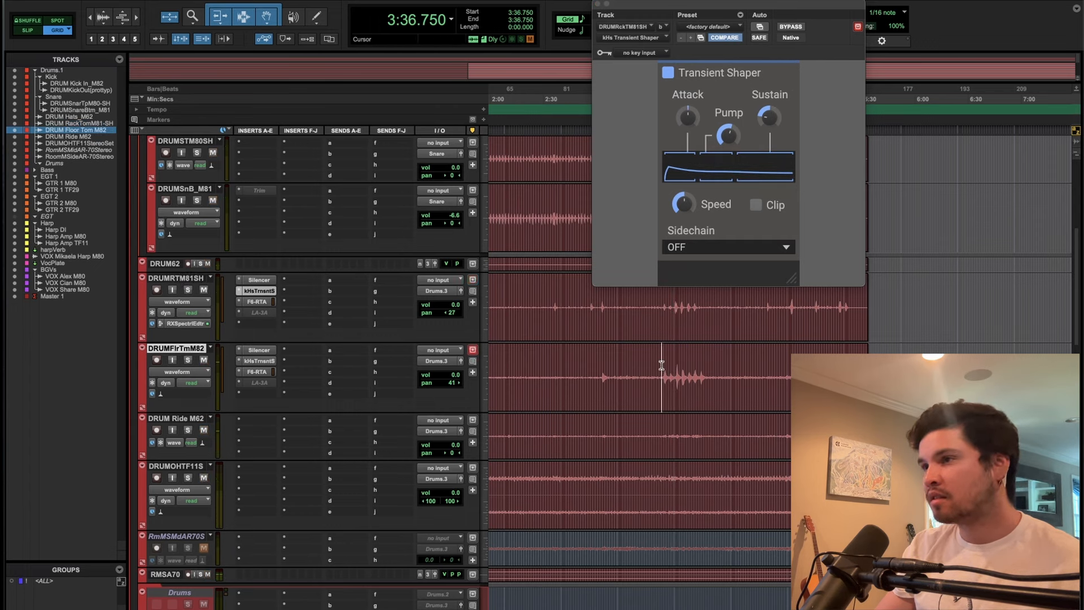
key(space)
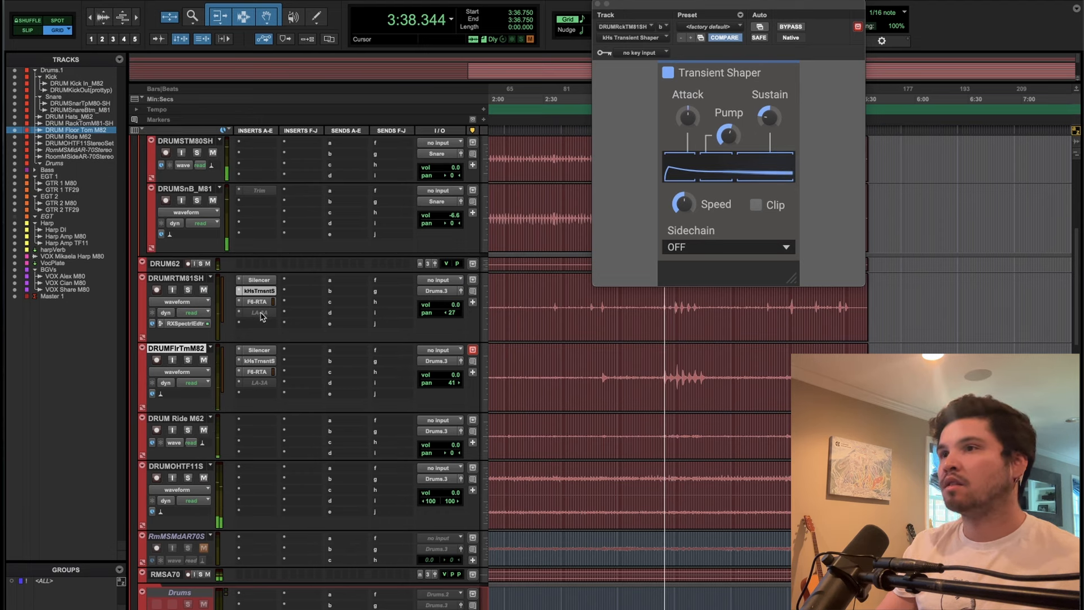
ctrl+super+click(254, 383)
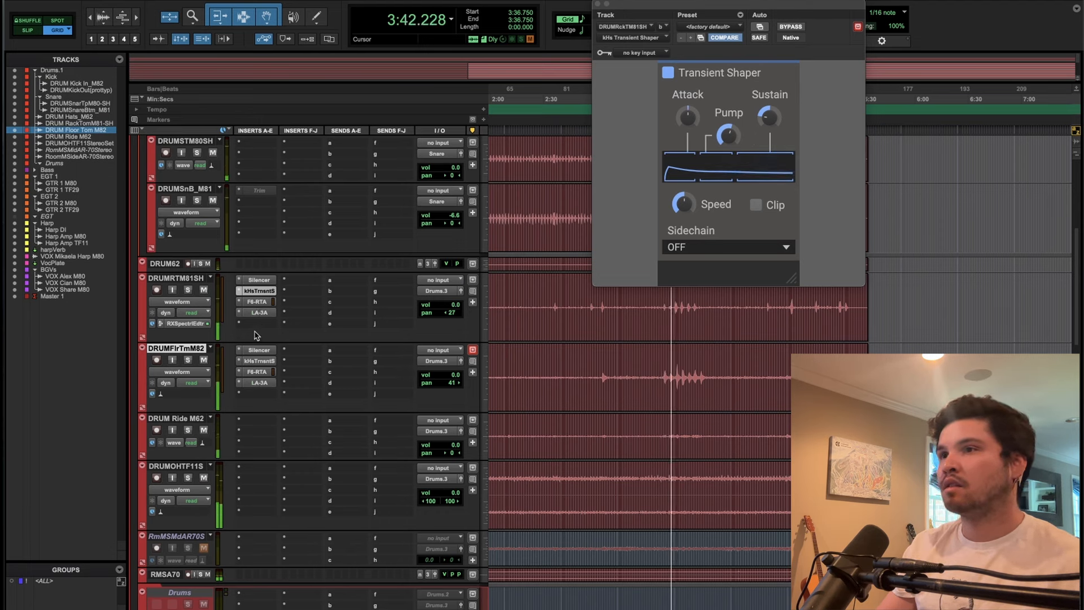
Adjust the LA-3A Gain on the rack tom and floor tom tracks, auditioning the fill from 3:38.500.
click(259, 312)
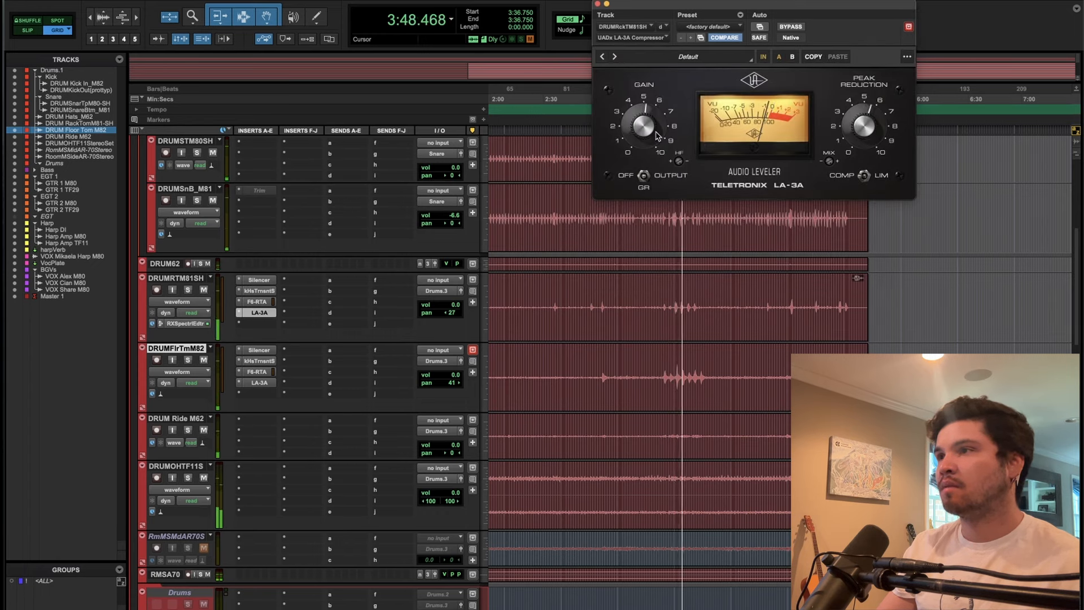
click(259, 383)
key(space)
click(664, 377)
key(space)
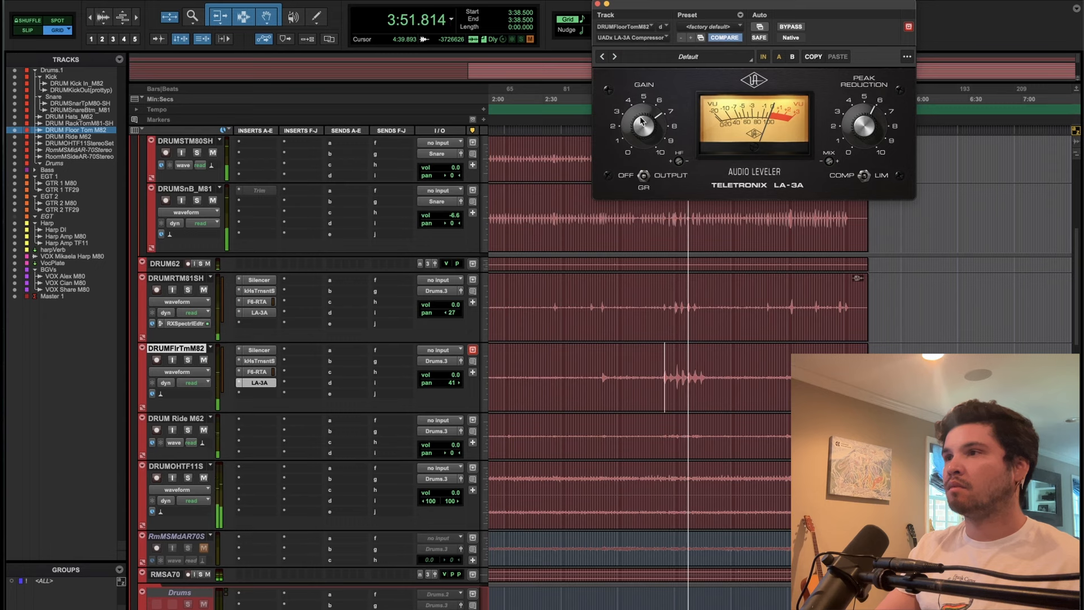
Play the toms from 3:41.500 and pan the floor tom track to 57 right.
click(668, 369)
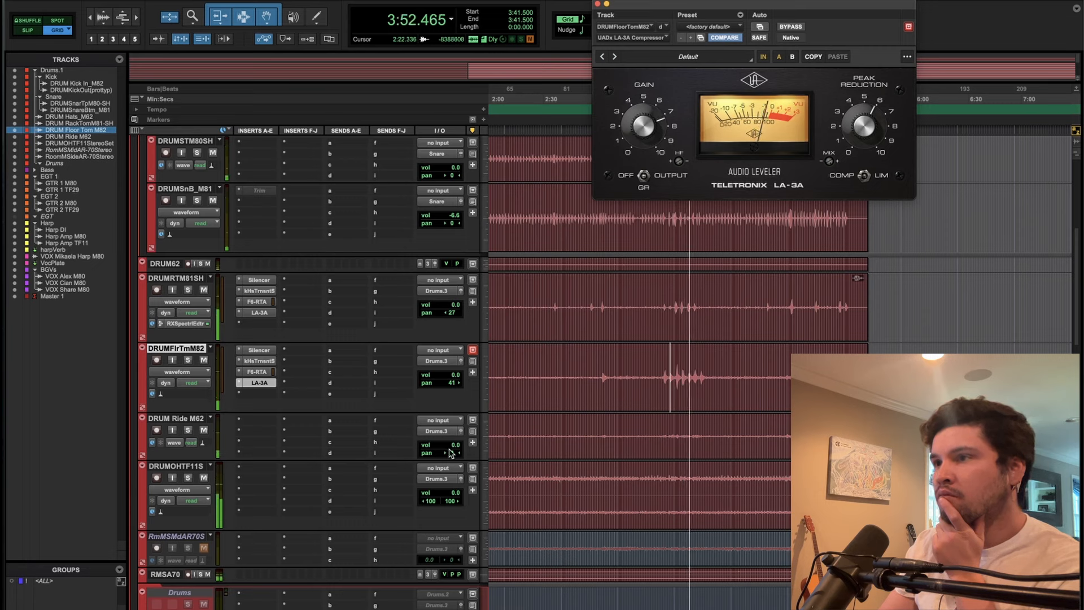
drag(456, 383, 459, 387)
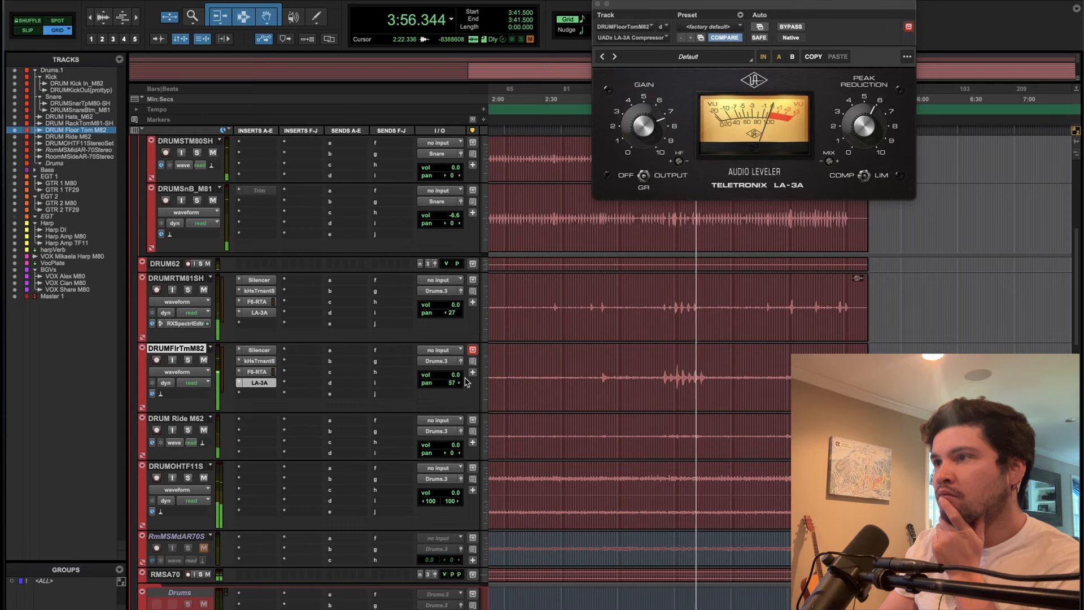
Raise the LA-3A Gain further on the rack tom and floor tom, auditioning from 3:36.000, and close the plug-in window.
click(260, 312)
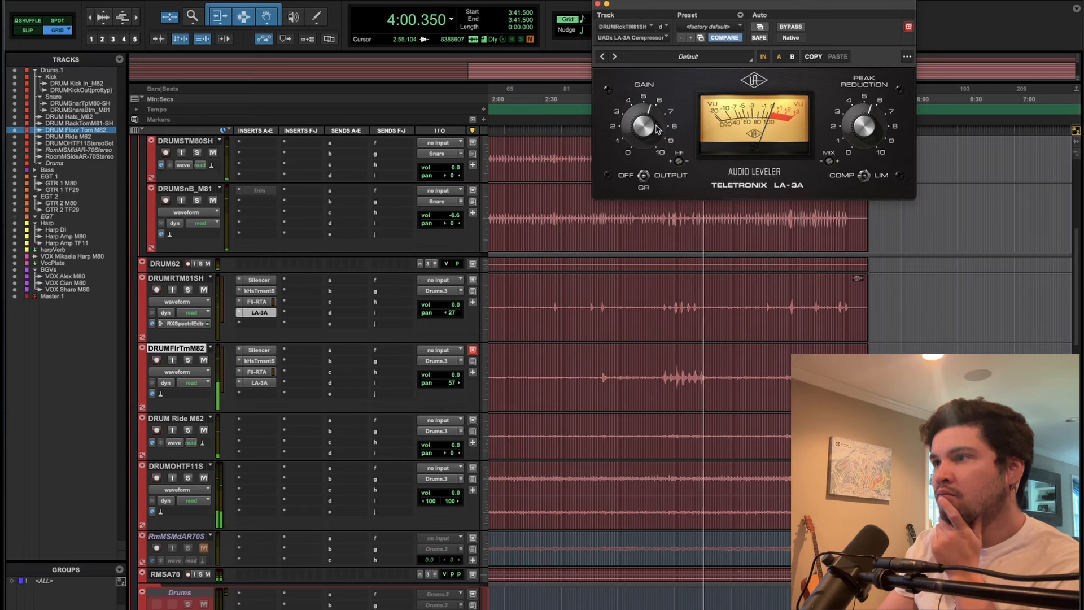
key(space)
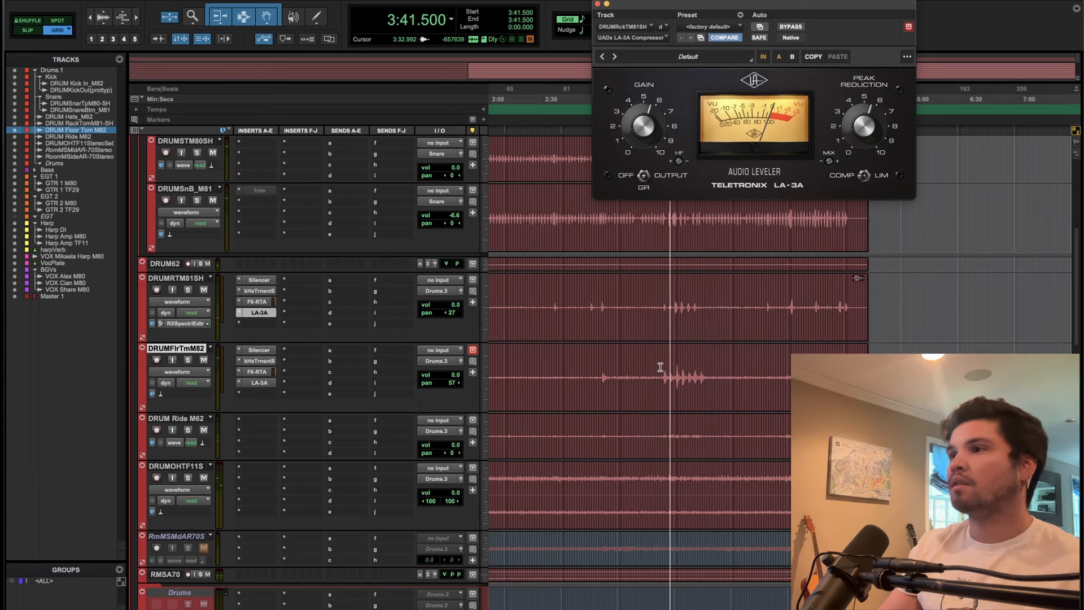
key(space)
key(space)
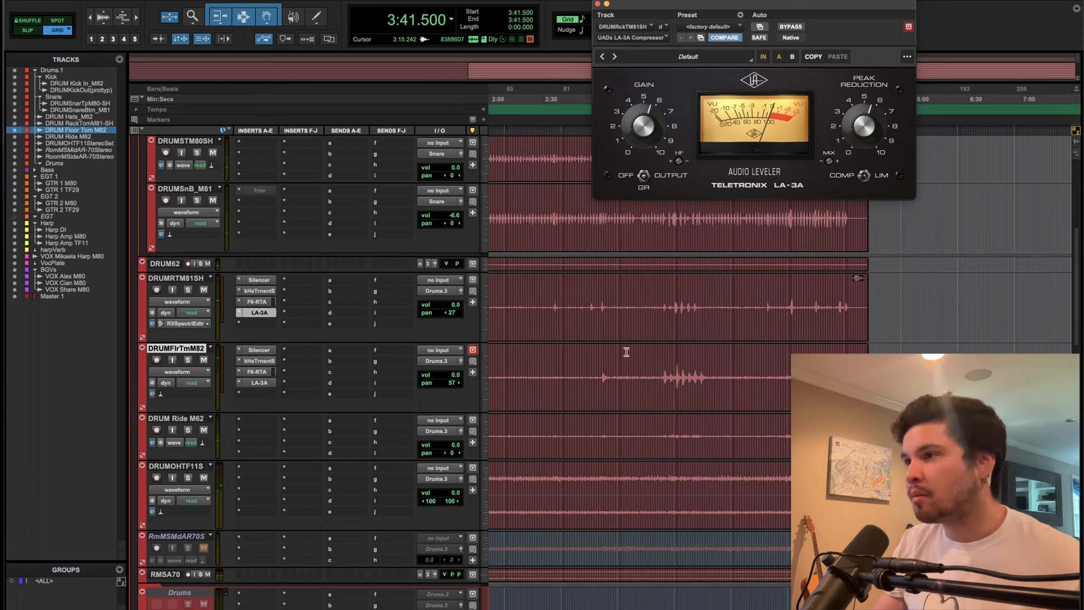
key(space)
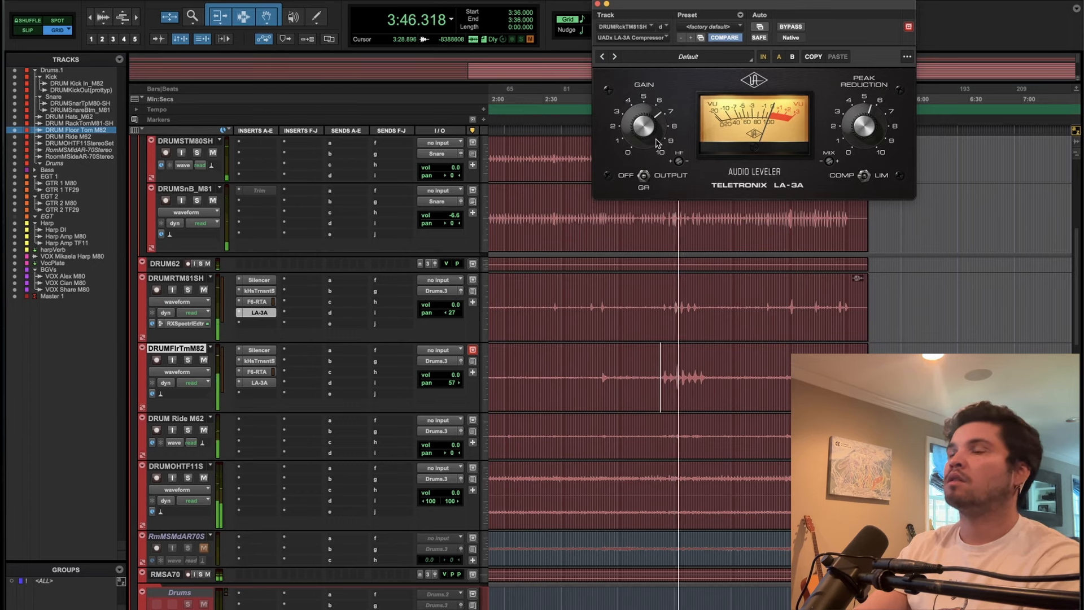
click(261, 382)
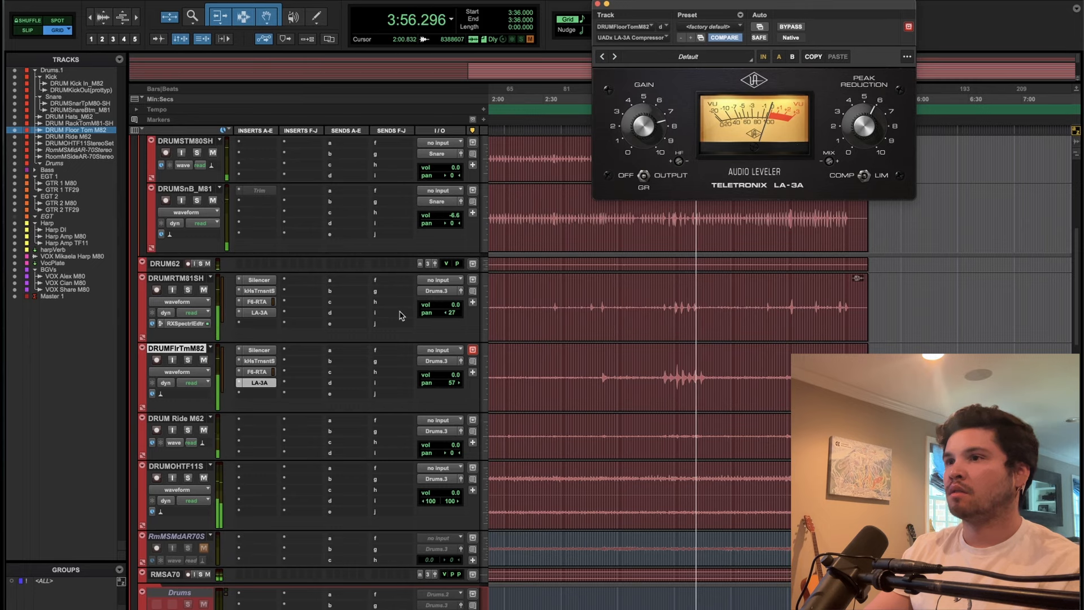
scroll(351, 405, up, 5)
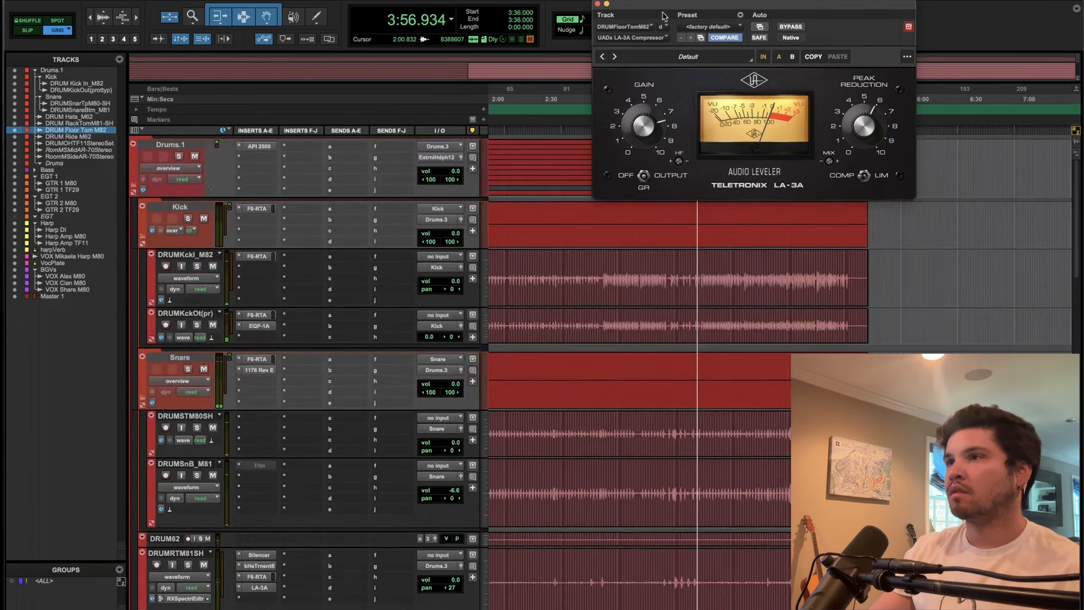
click(597, 4)
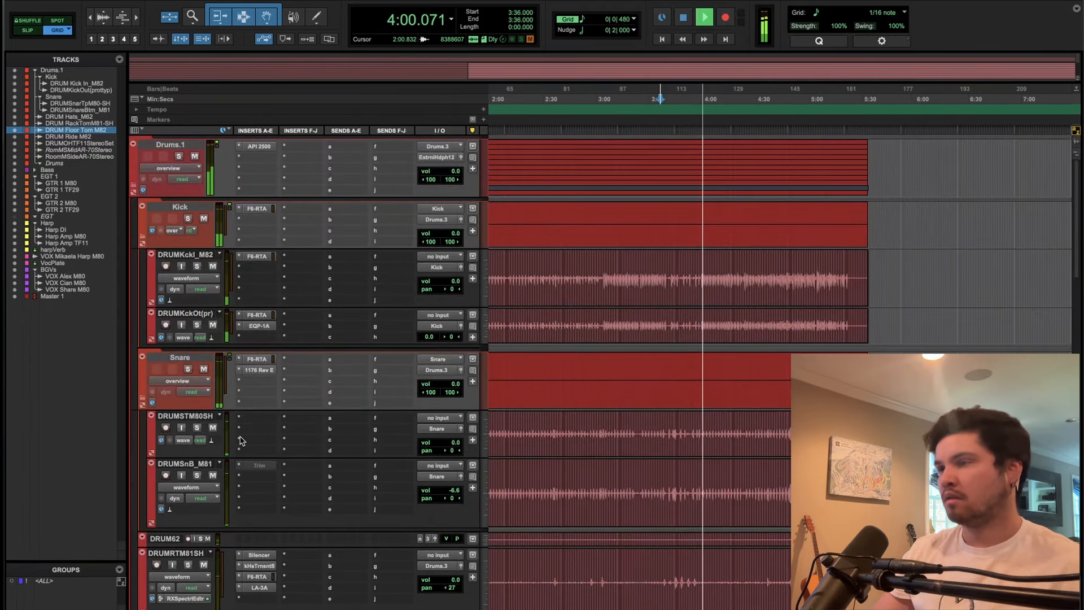
Stop playback, shrink all track heights, and enlarge only the drum tracks from the hats through the room side track.
key(ctrl+alt+Down)
key(ctrl+alt+Down)
key(ctrl+alt+Down)
scroll(351, 515, down, 3)
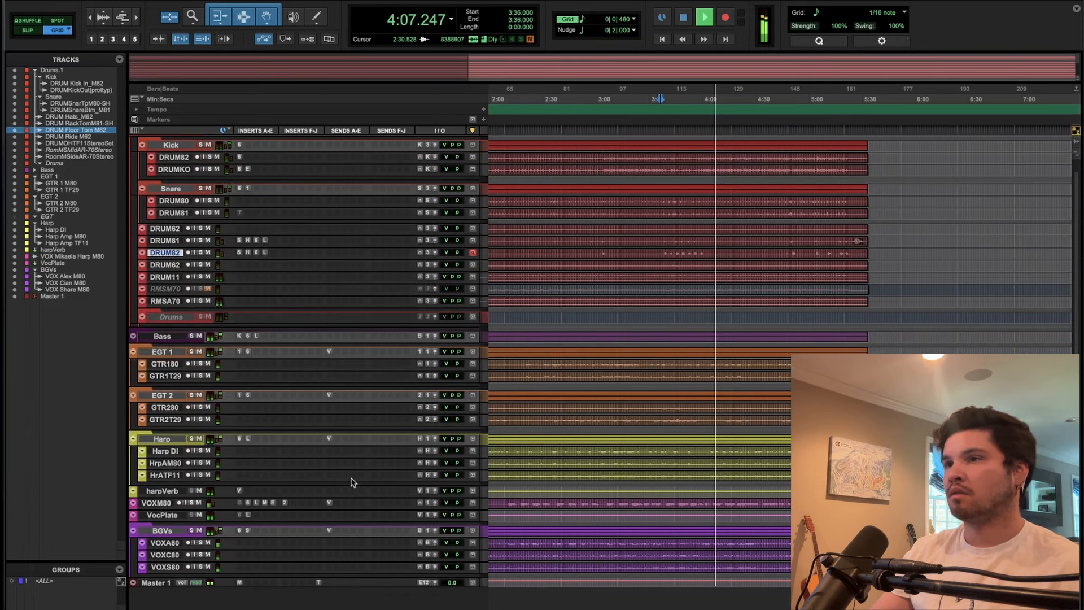
scroll(350, 481, up, 2)
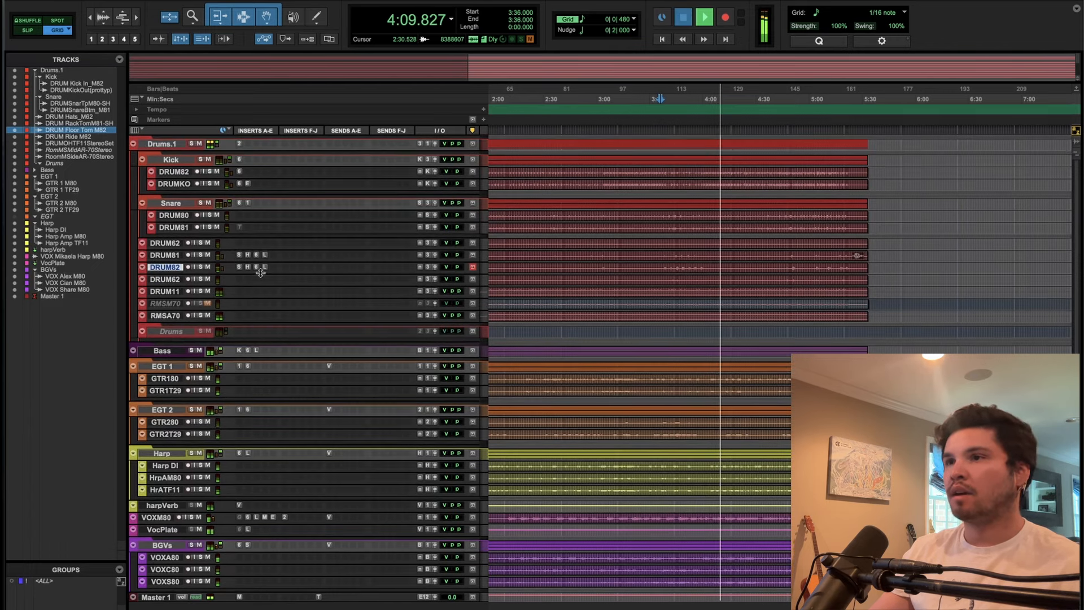
key(space)
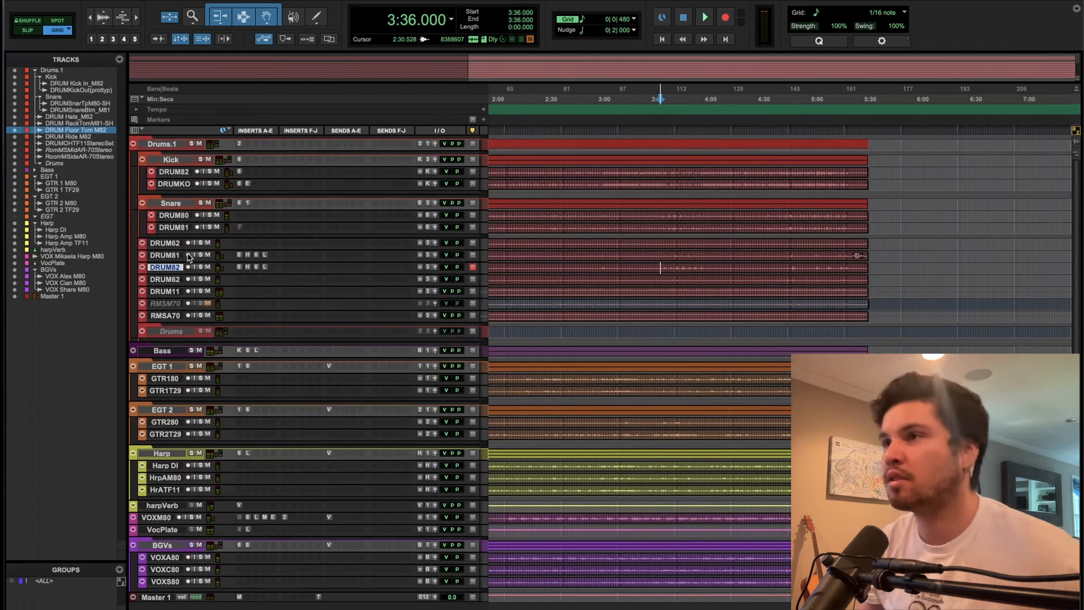
click(165, 244)
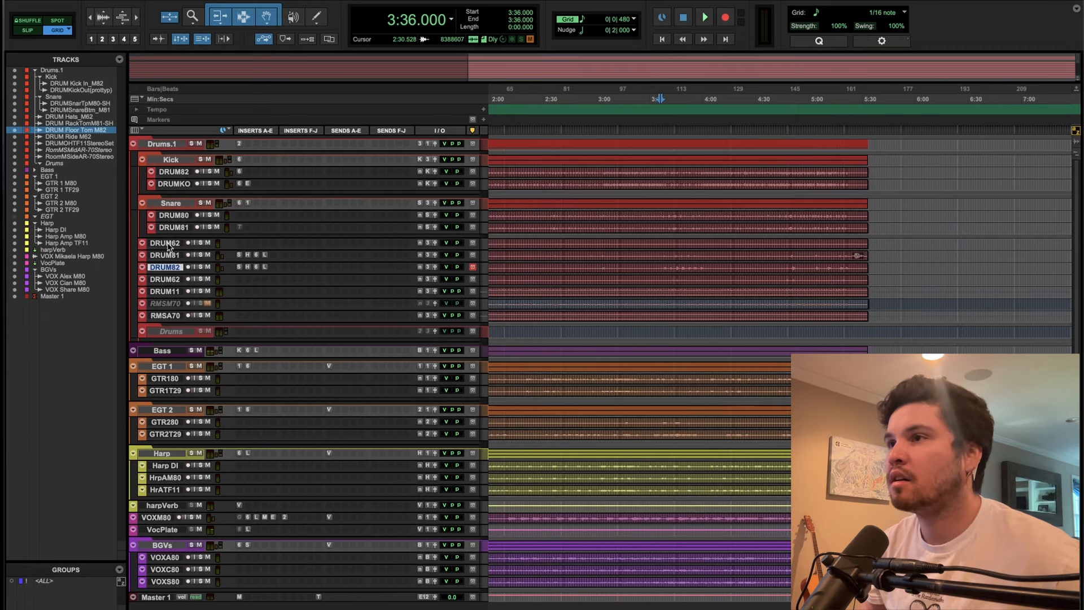
shift+click(173, 317)
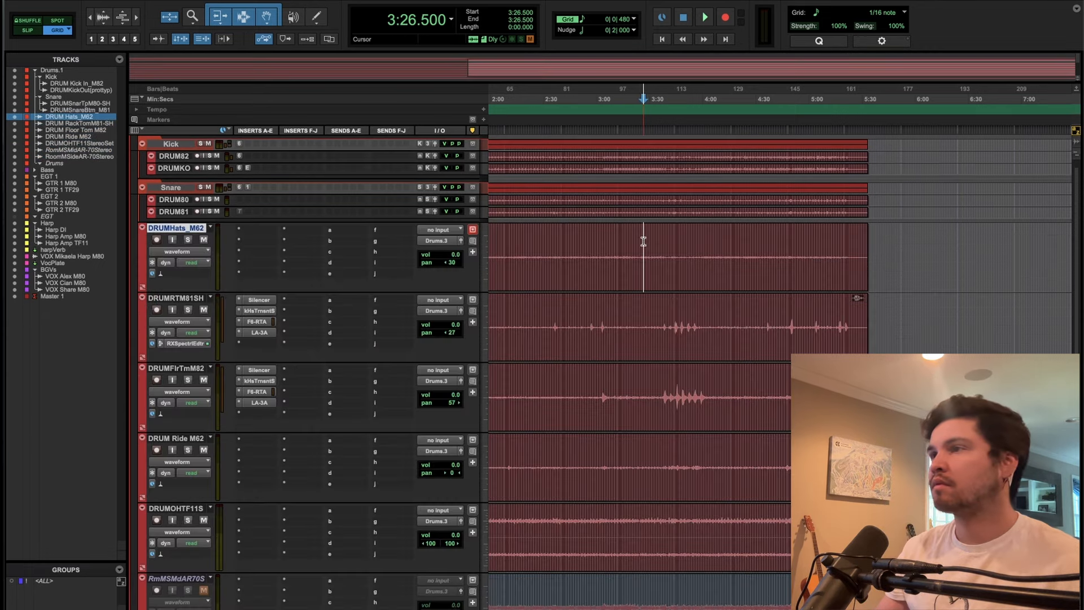
Play the mix from 3:26.500 and mute the DRUM Hats_M62 track to judge its contribution.
key(space)
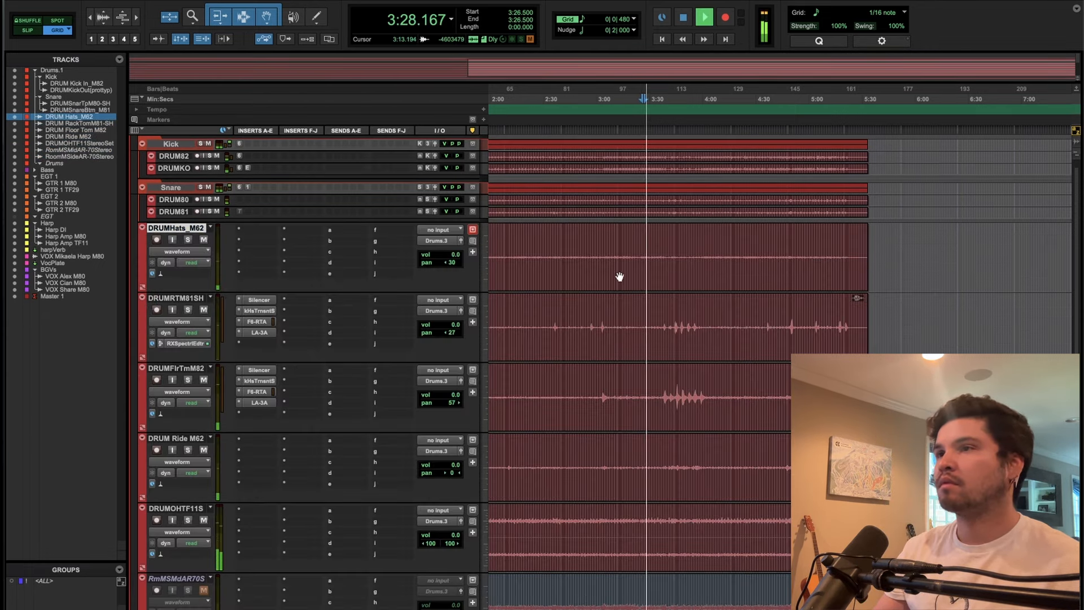
click(205, 240)
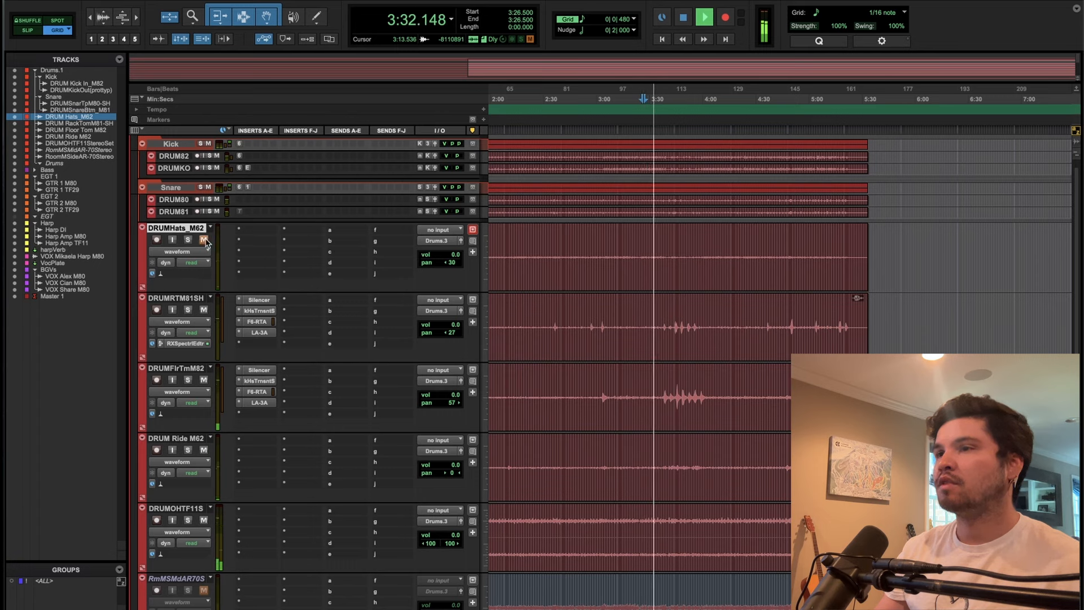
key(space)
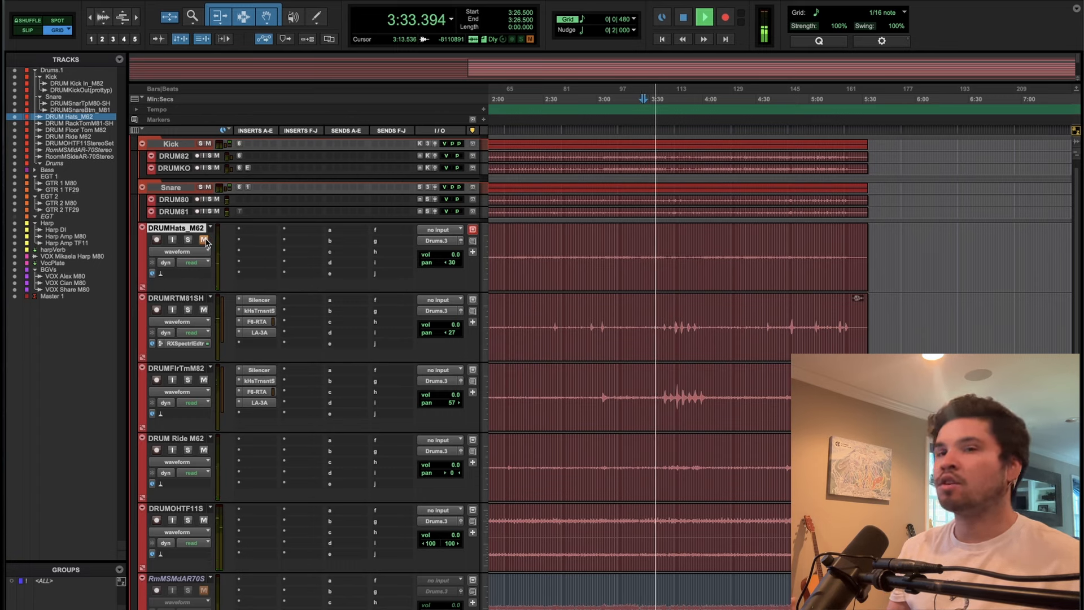
key(space)
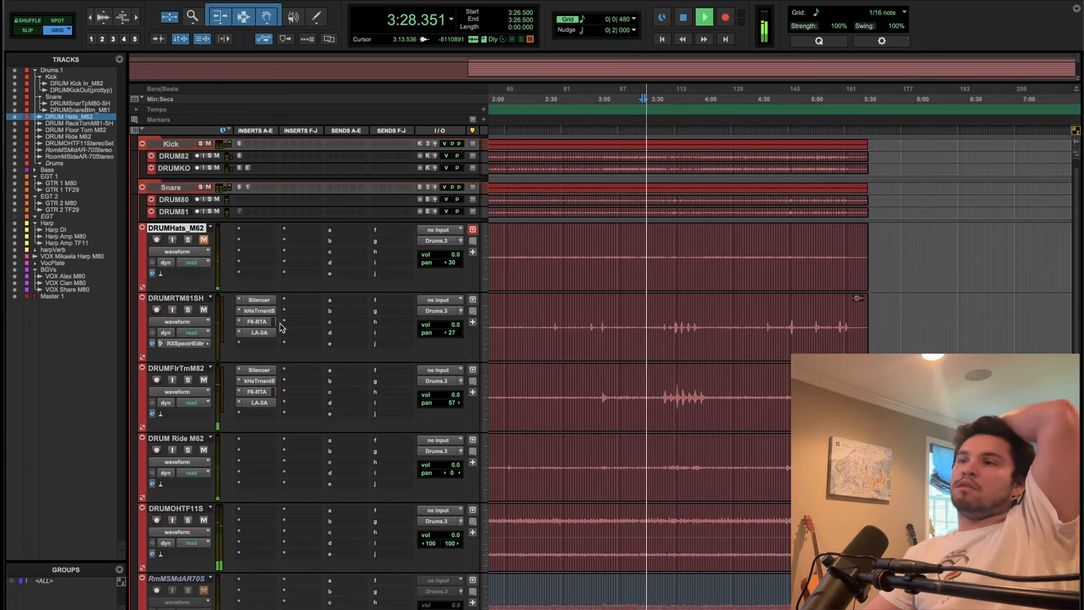
Compare the mix with the stereo room side track muted and unmuted, and set that track's volume to -3.3 dB.
scroll(288, 480, down, 1)
scroll(288, 480, down, 10)
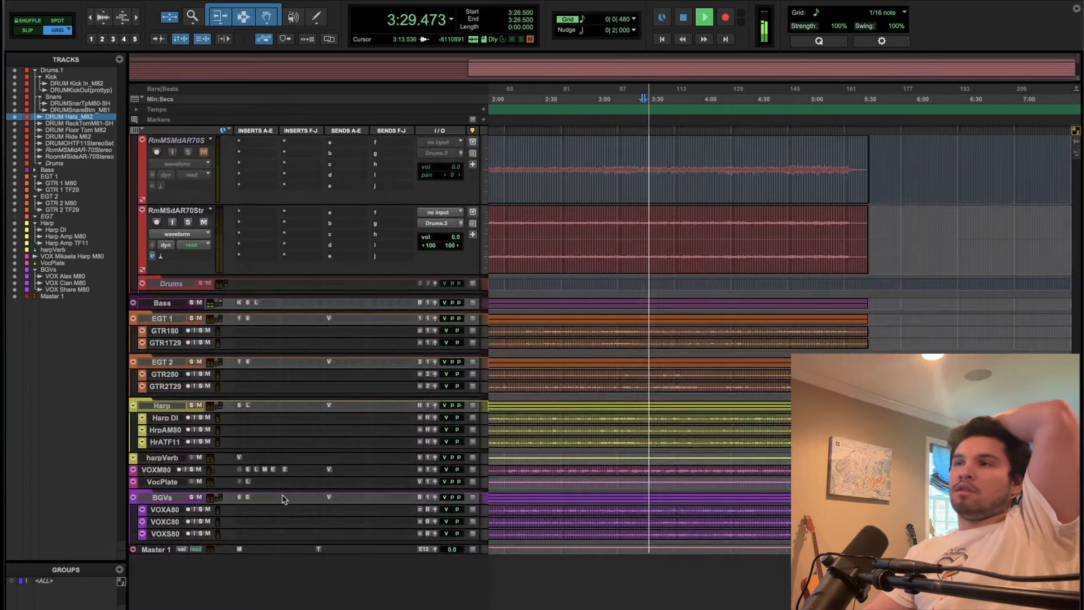
scroll(347, 412, up, 3)
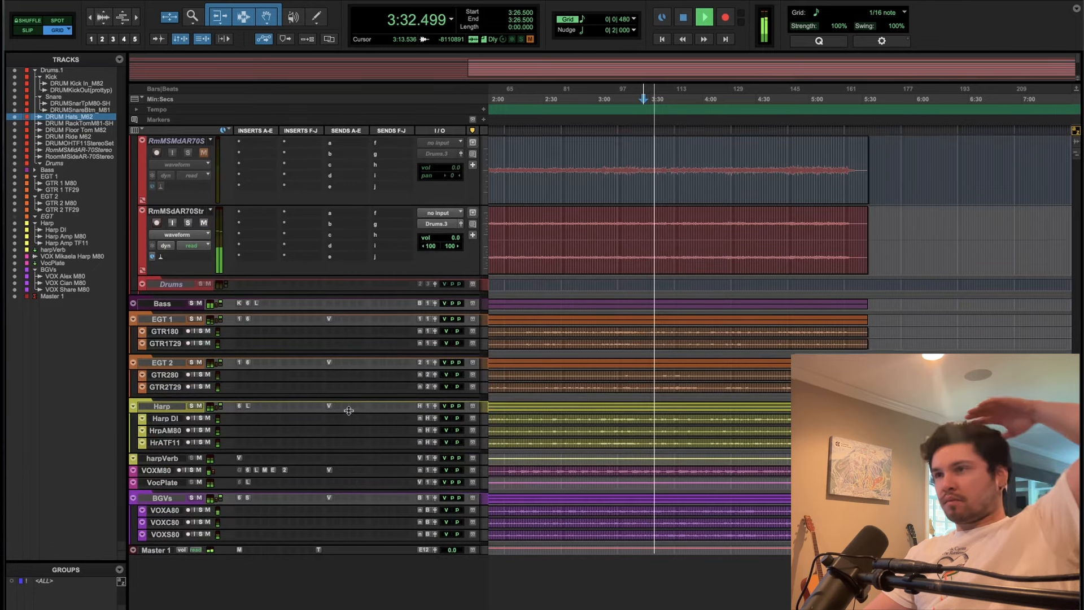
scroll(256, 371, up, 3)
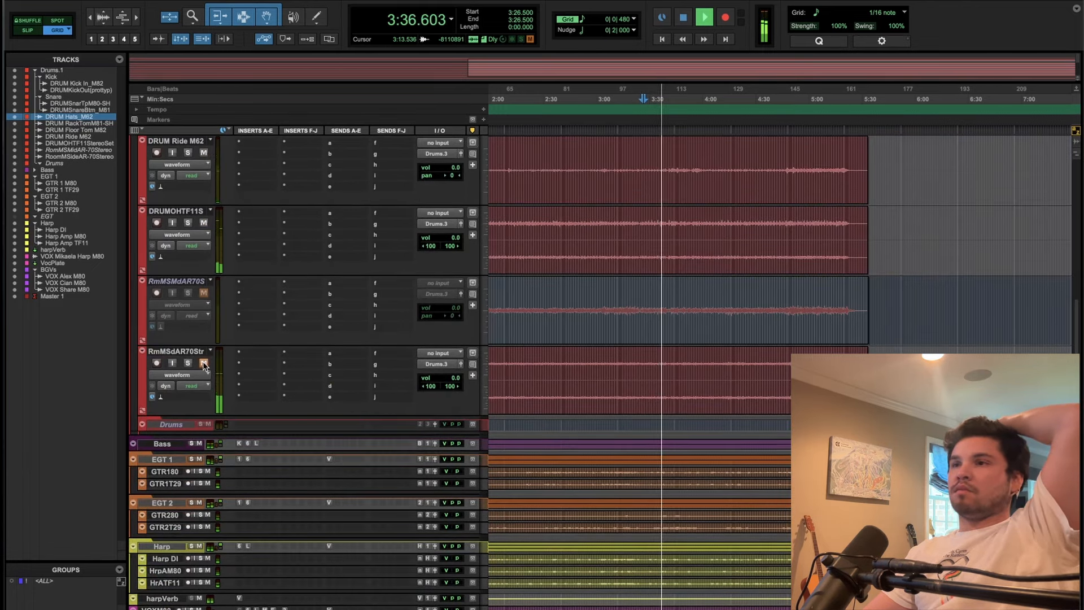
click(204, 364)
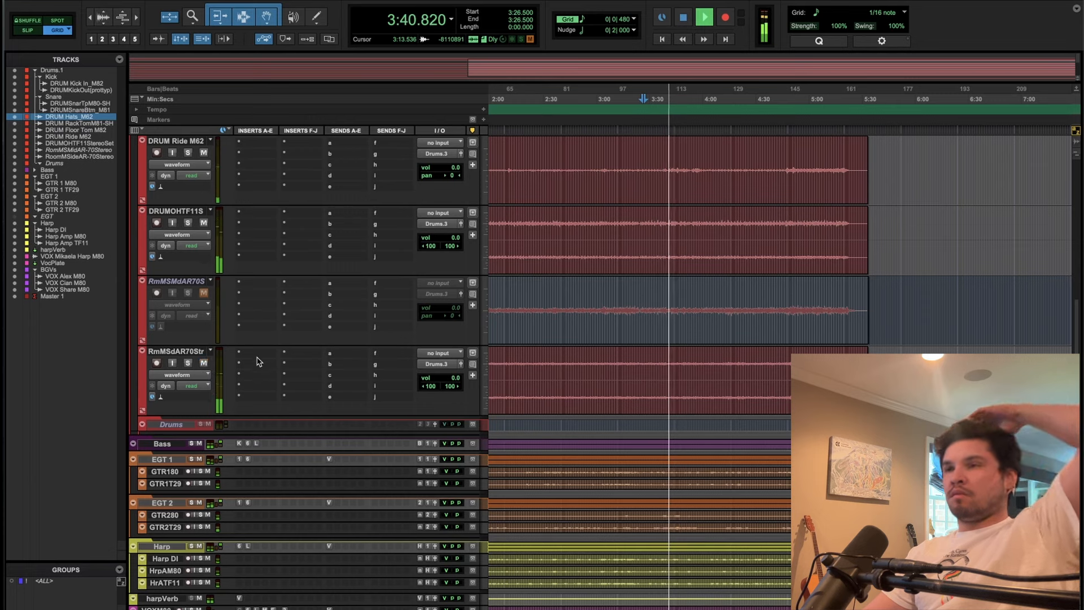
click(204, 364)
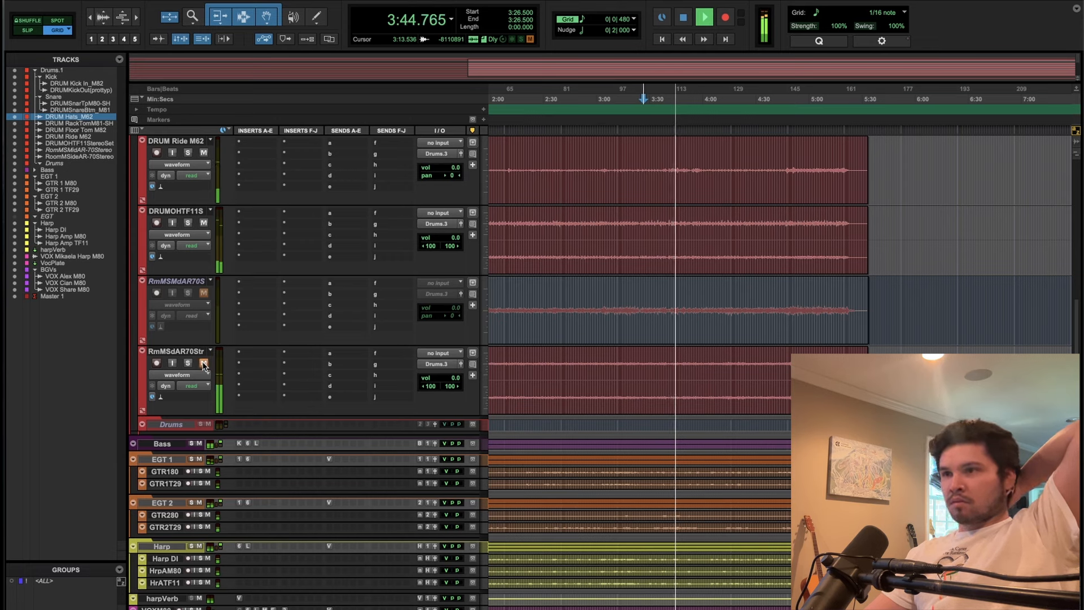
click(204, 364)
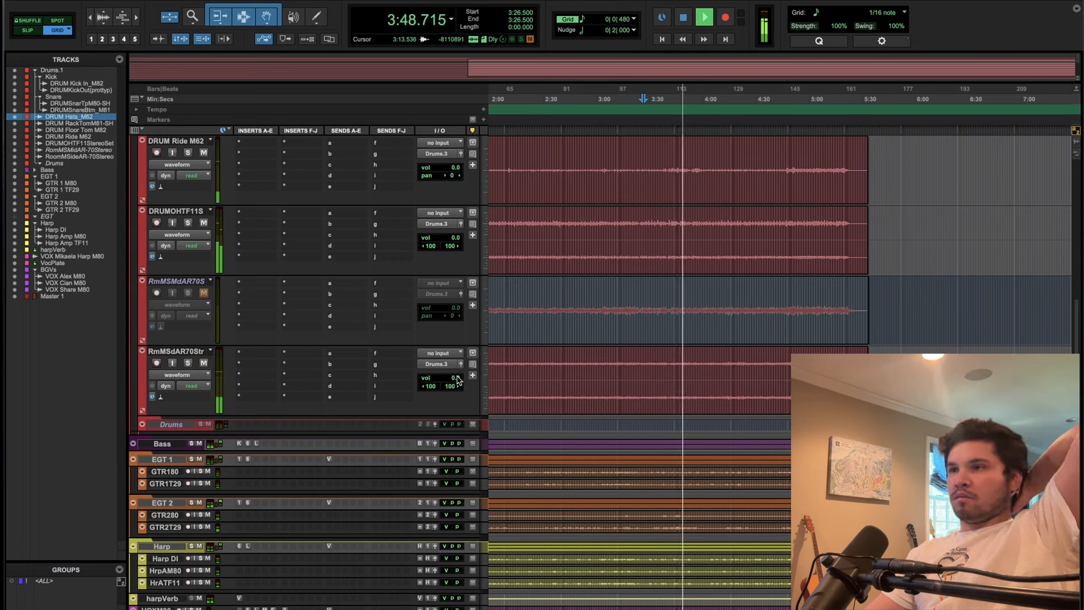
drag(455, 382, 456, 384)
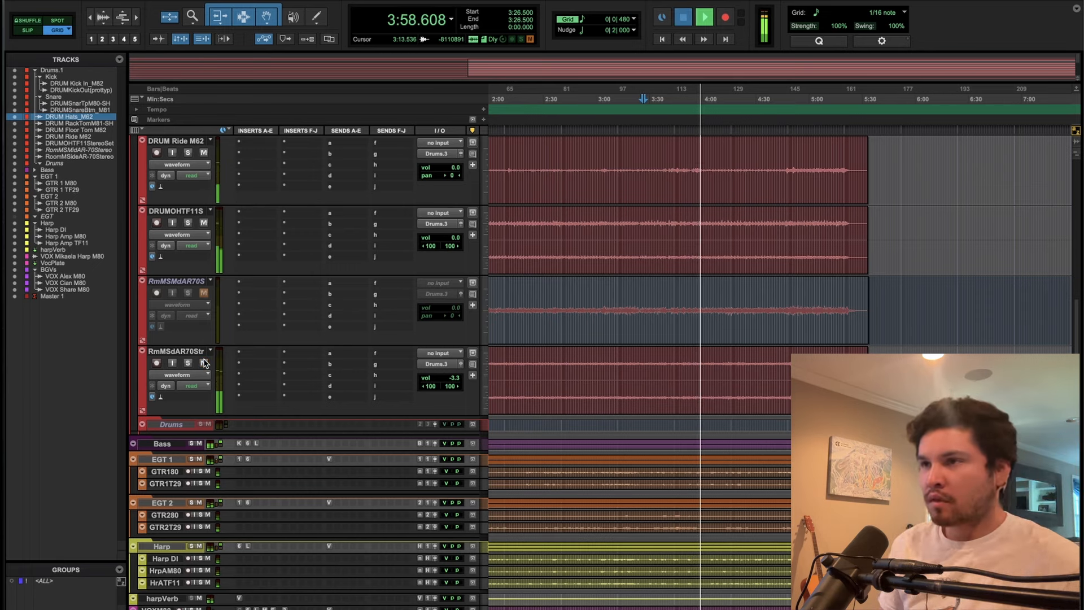
key(space)
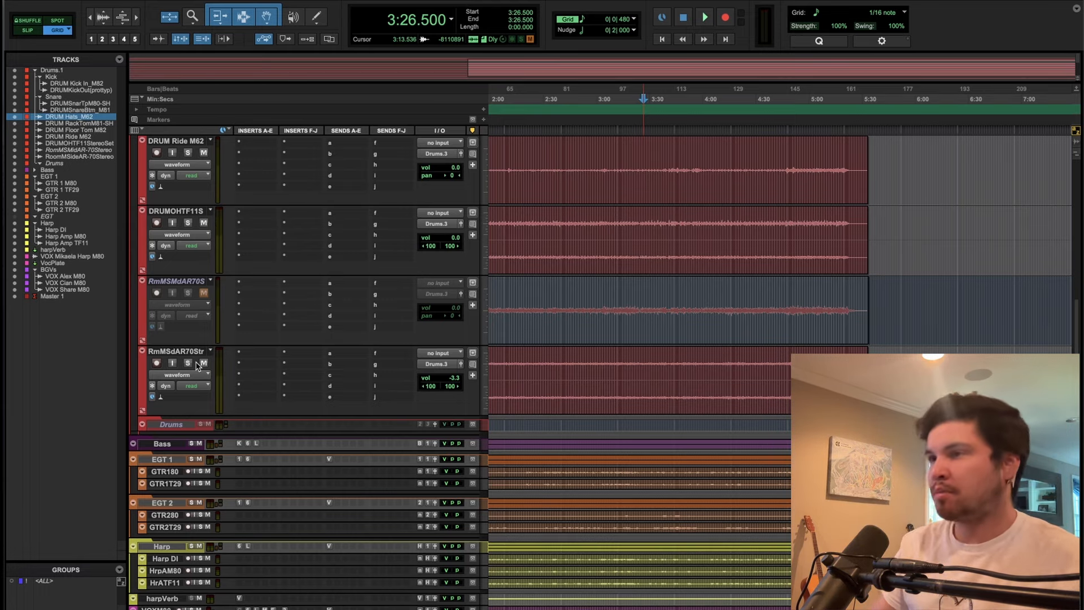
Zoom the timeline out to show the whole song and play the mix from 0:47.000.
key(super+bracketleft)
scroll(651, 388, up, 4)
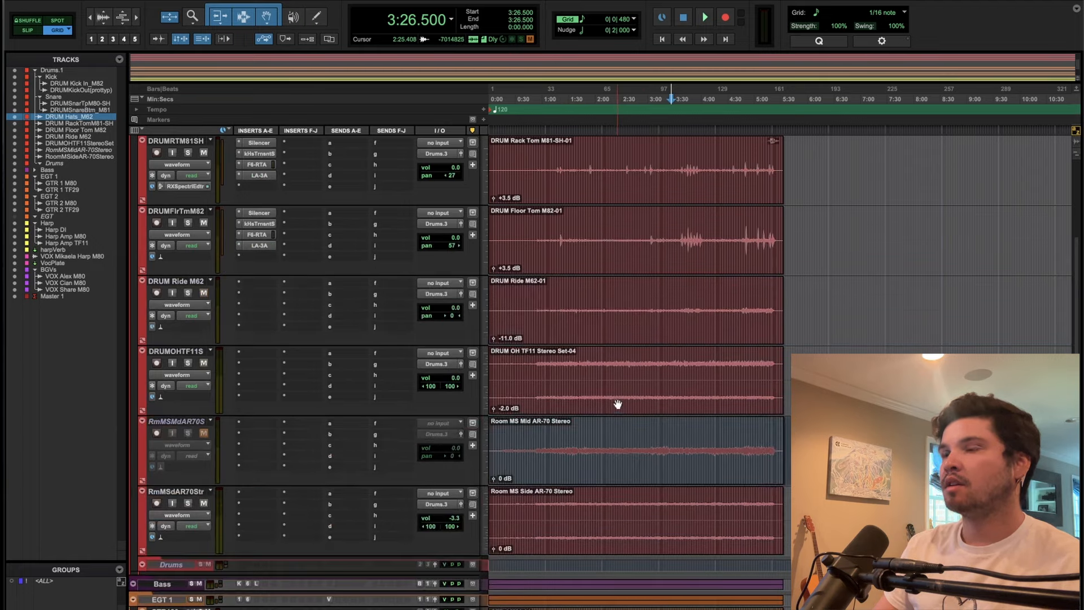
scroll(618, 403, down, 4)
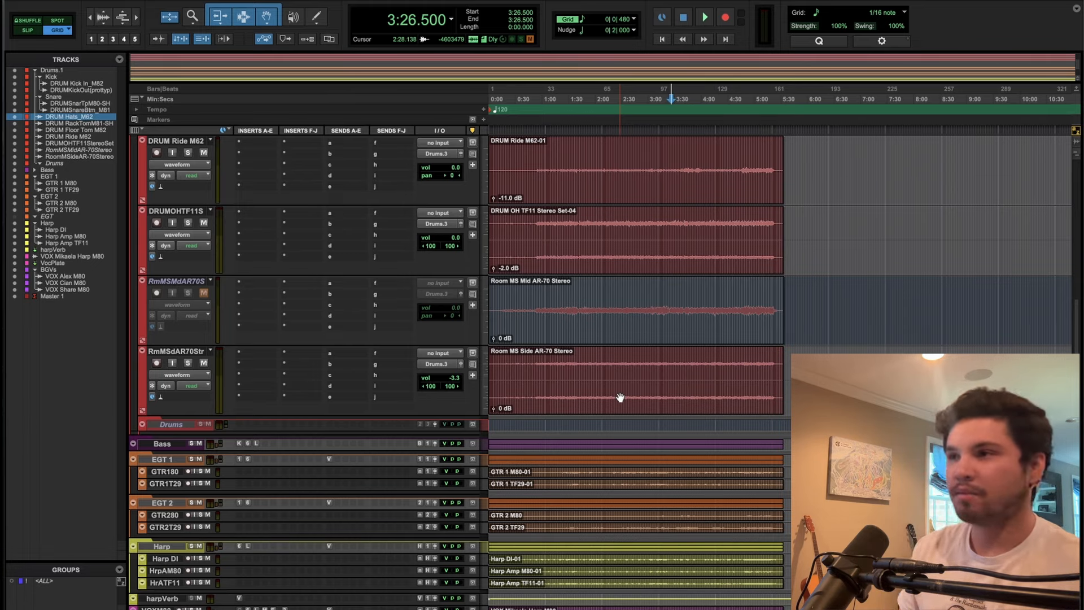
click(530, 354)
key(space)
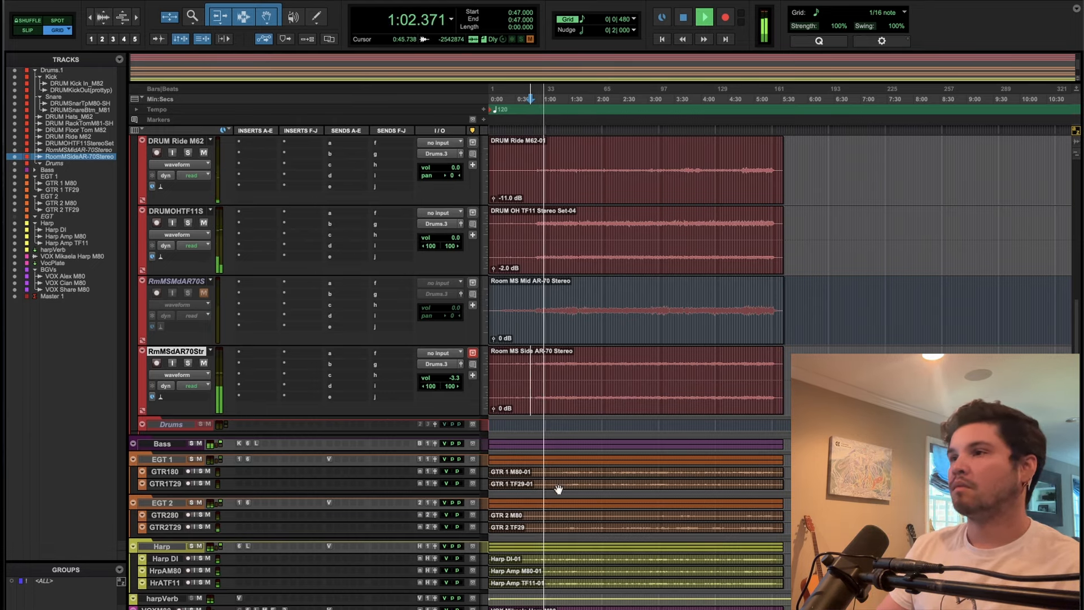
Check the Harp track's LA-3A compressor, then set band 3 of its F6 equalizer to -2.3 dB near 290 Hz.
scroll(564, 508, down, 5)
scroll(404, 491, up, 6)
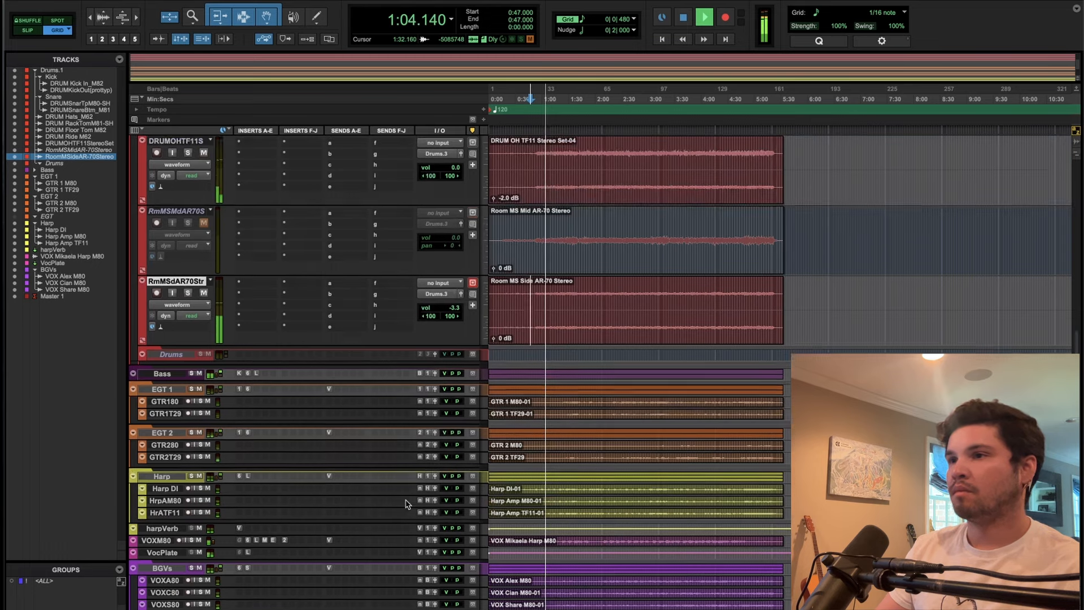
scroll(405, 500, down, 6)
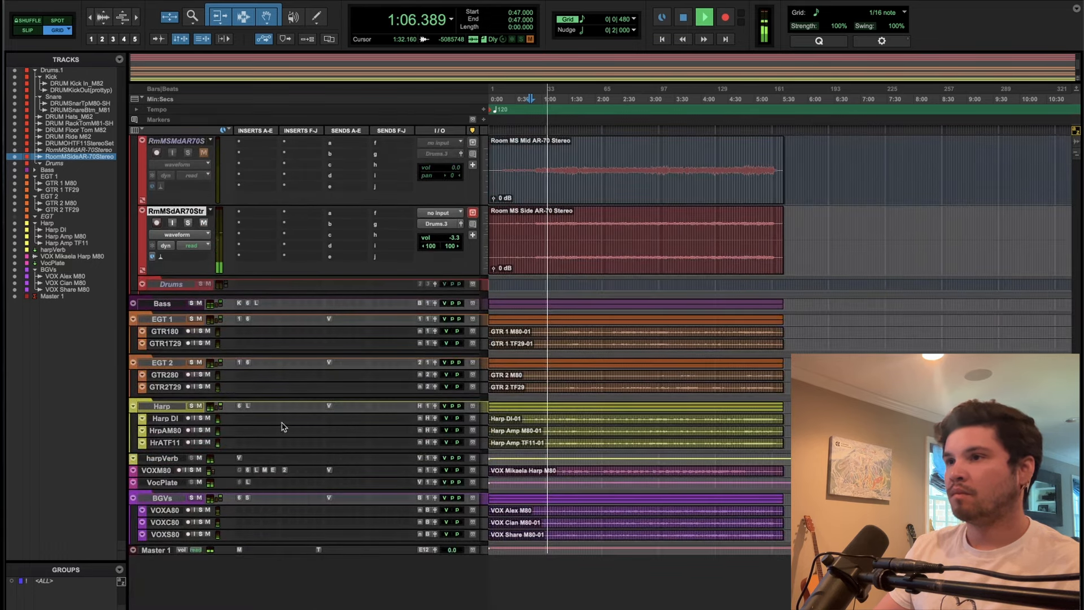
click(249, 406)
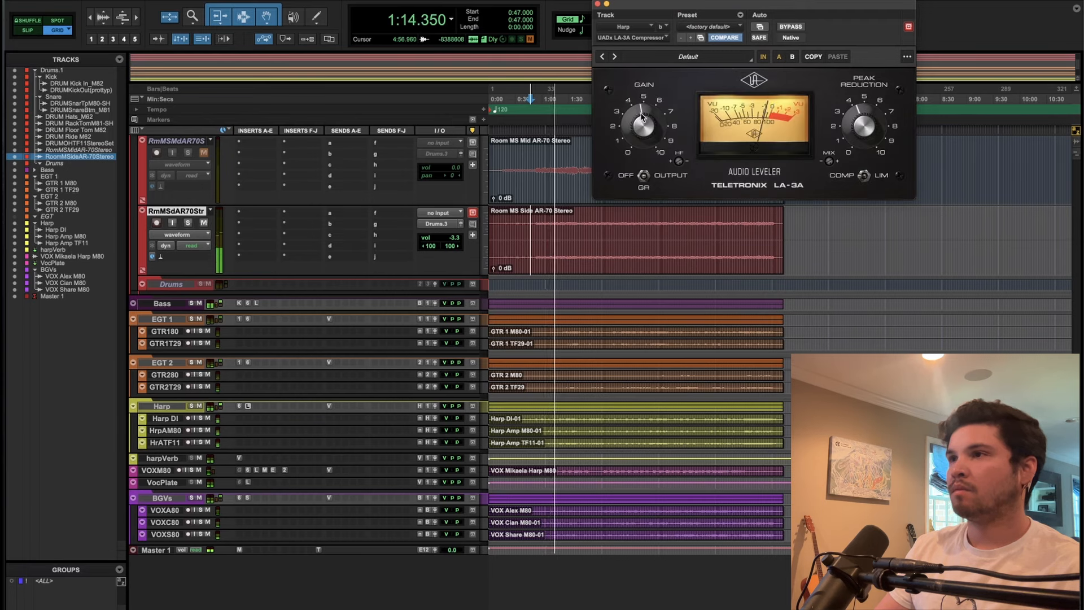
click(239, 406)
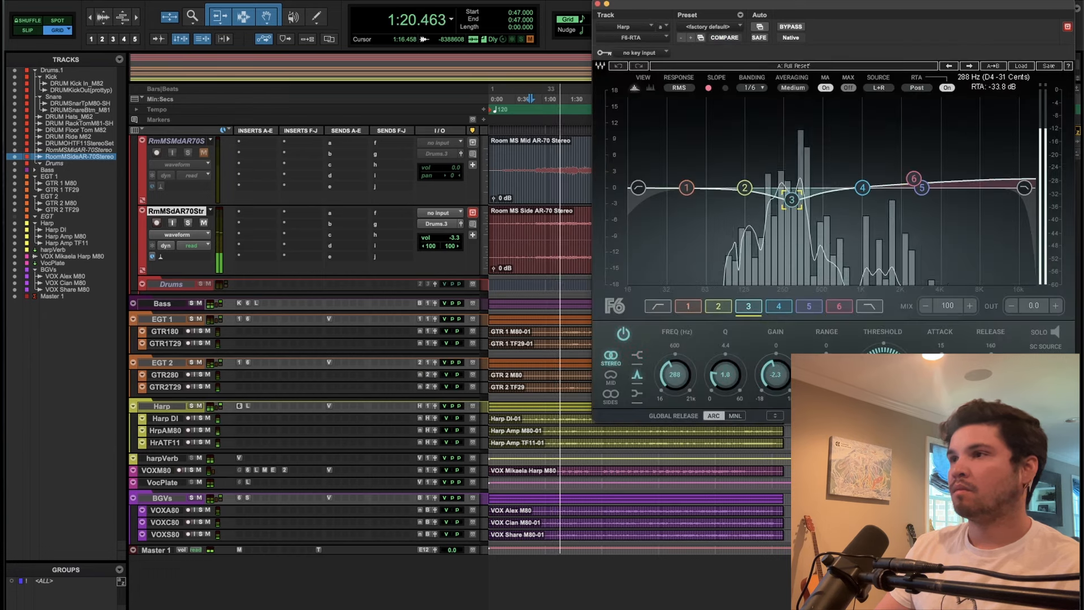
drag(796, 195, 791, 199)
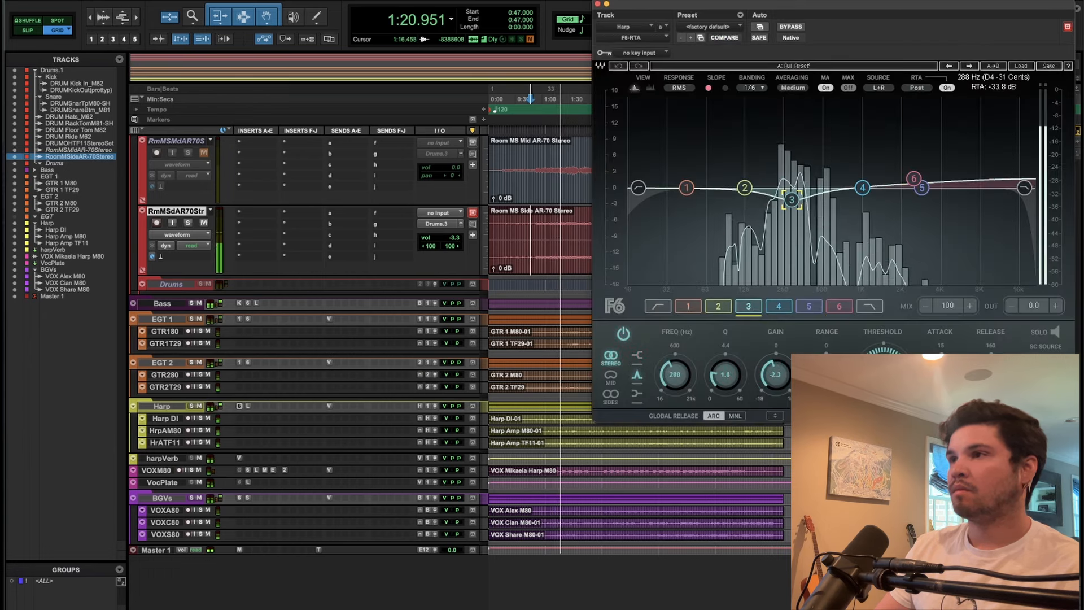
click(597, 3)
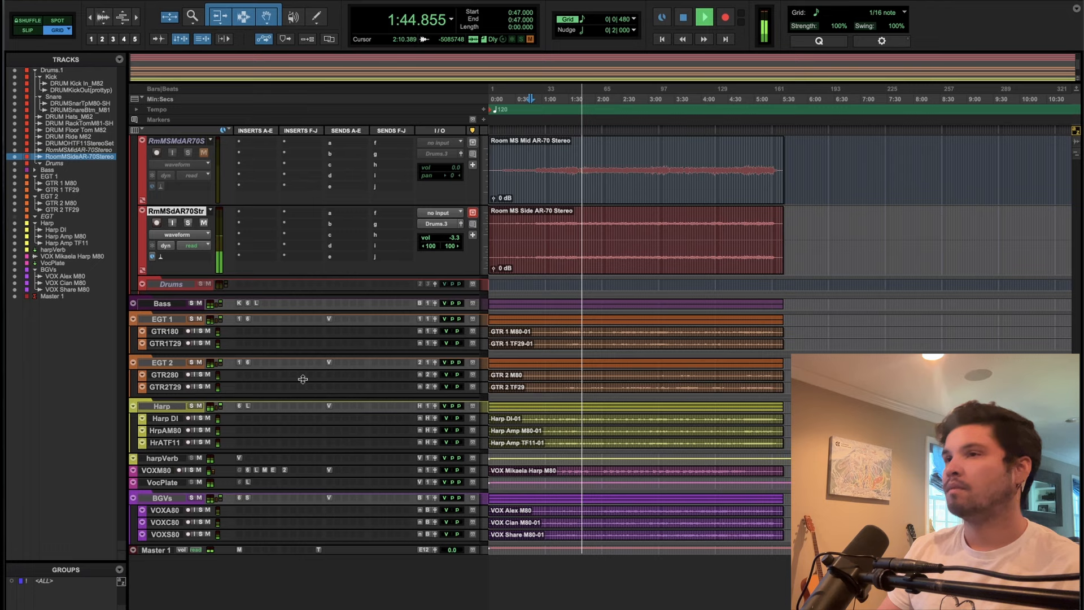
Check the 1176LN limiter on the Snare track and lower the volume of the snare bottom mic track.
scroll(303, 380, up, 10)
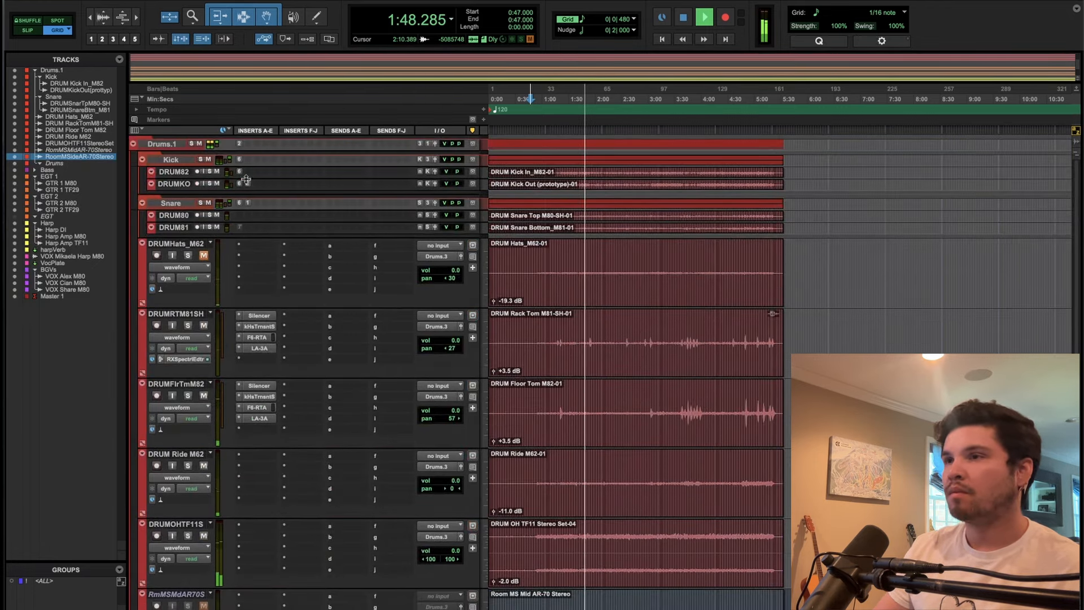
scroll(244, 202, up, 1)
scroll(244, 202, up, 2)
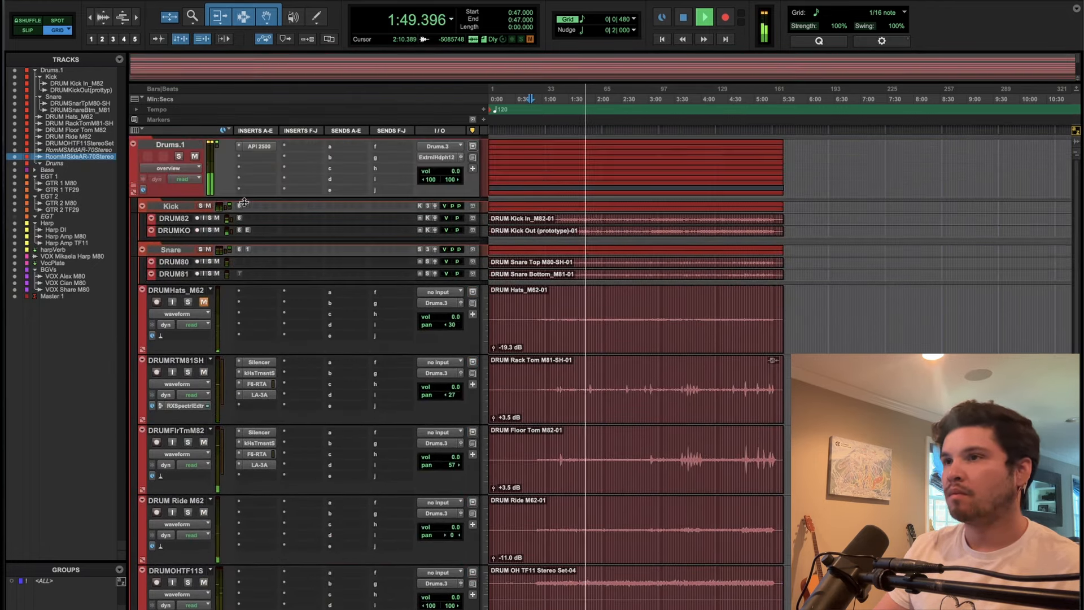
click(247, 250)
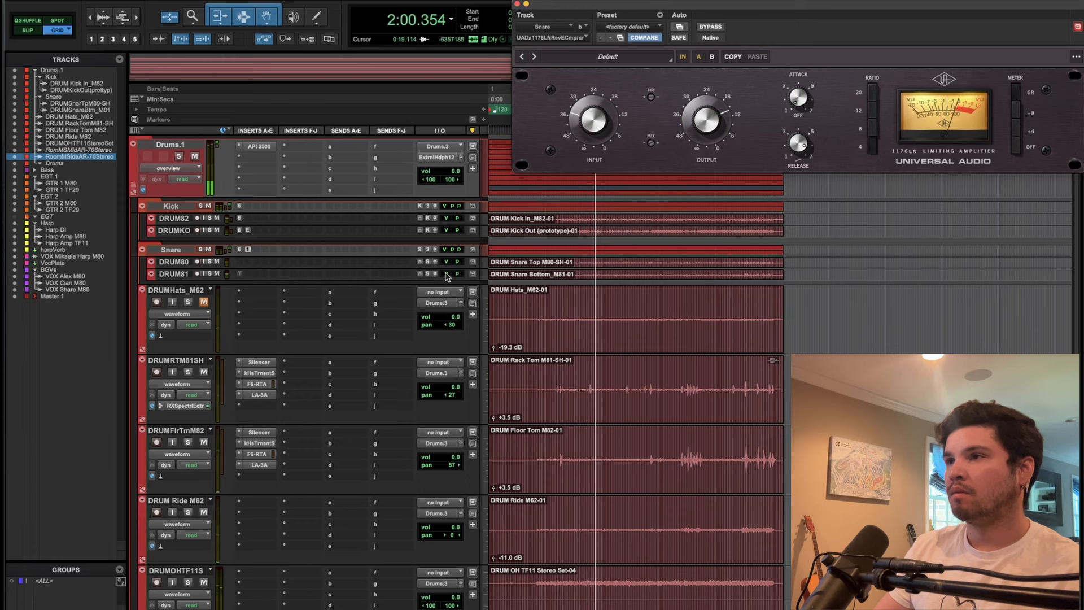
drag(447, 276, 445, 288)
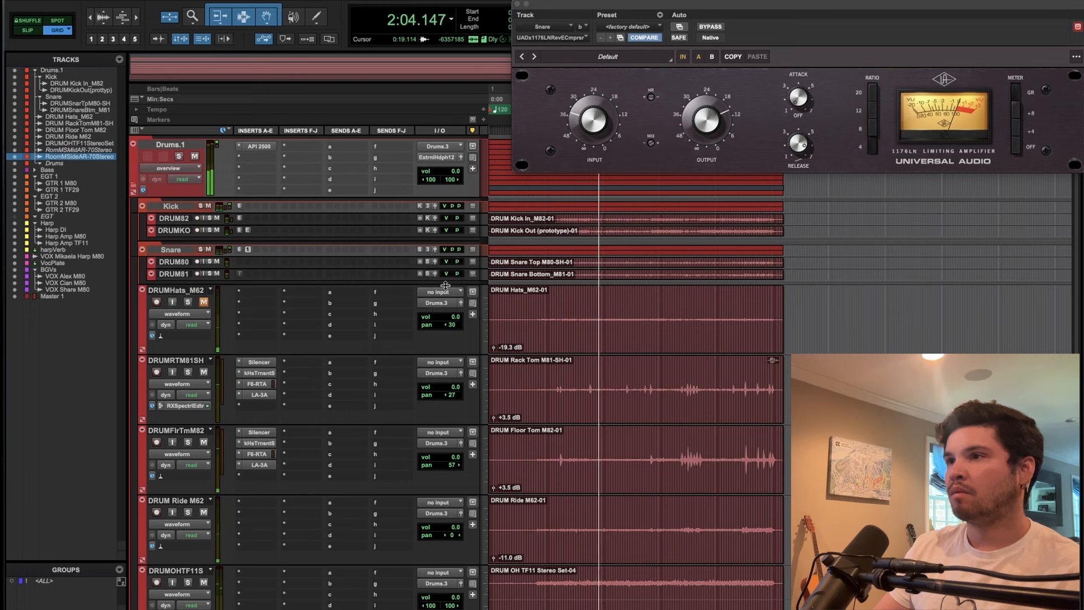
click(516, 4)
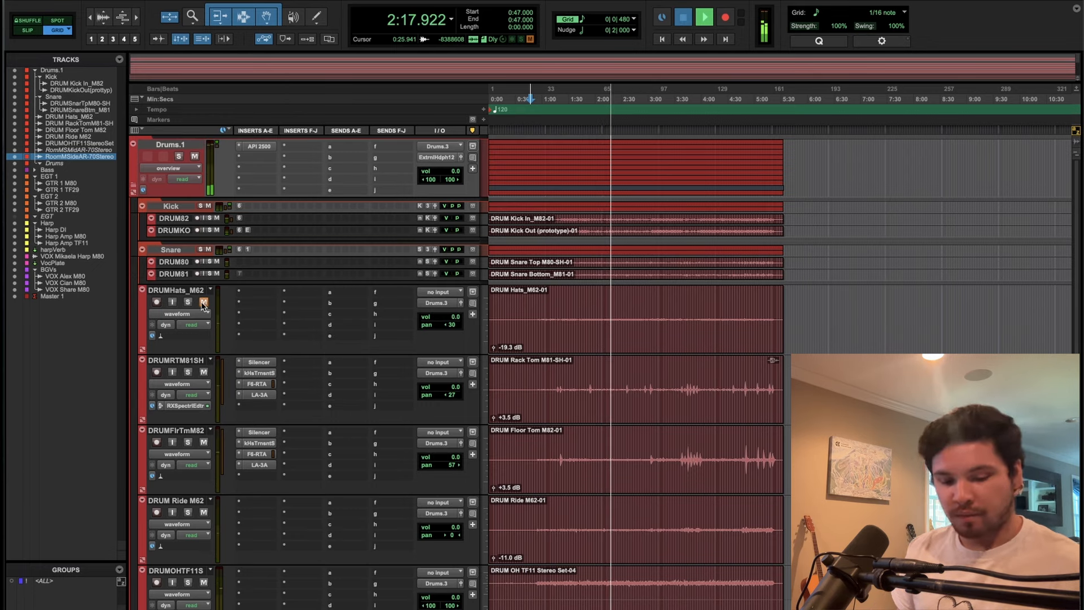
Stop playback, select the full song length from 0:00.000 to 5:33.312, and open the mix bounce.
key(space)
scroll(703, 384, down, 15)
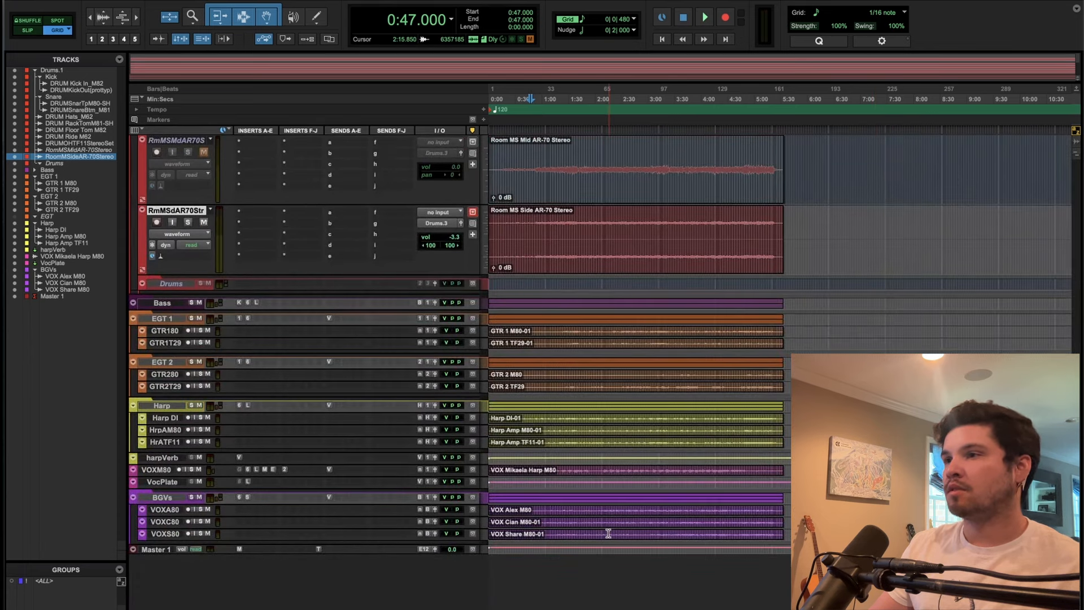
click(605, 537)
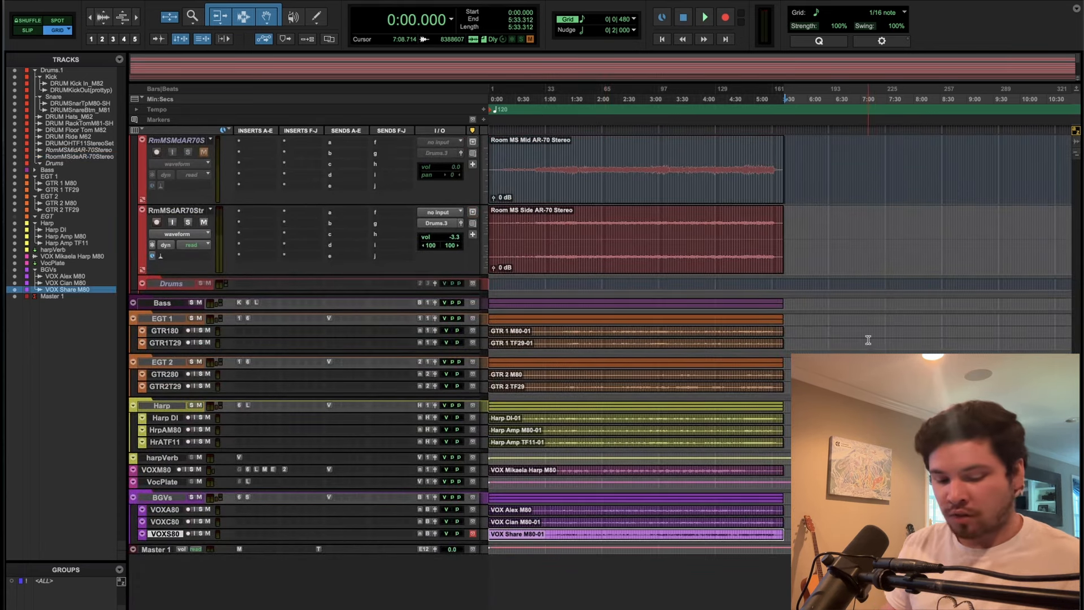
key(super+alt+b)
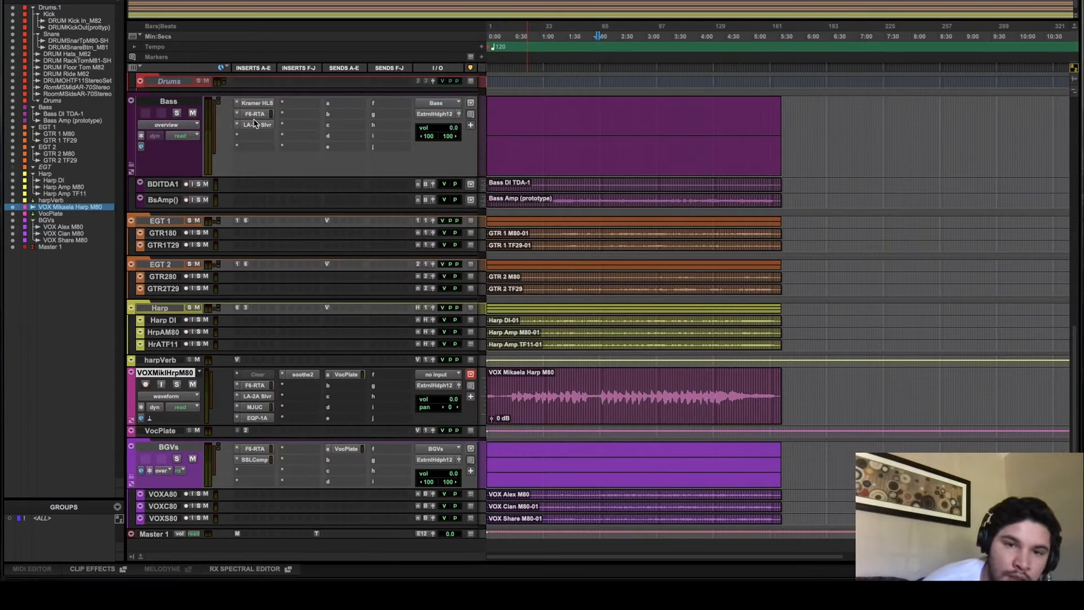
Review the Bass track's F6 equalizer during playback and inspect its LA-2A compressor, closing the plug-in when done.
click(259, 114)
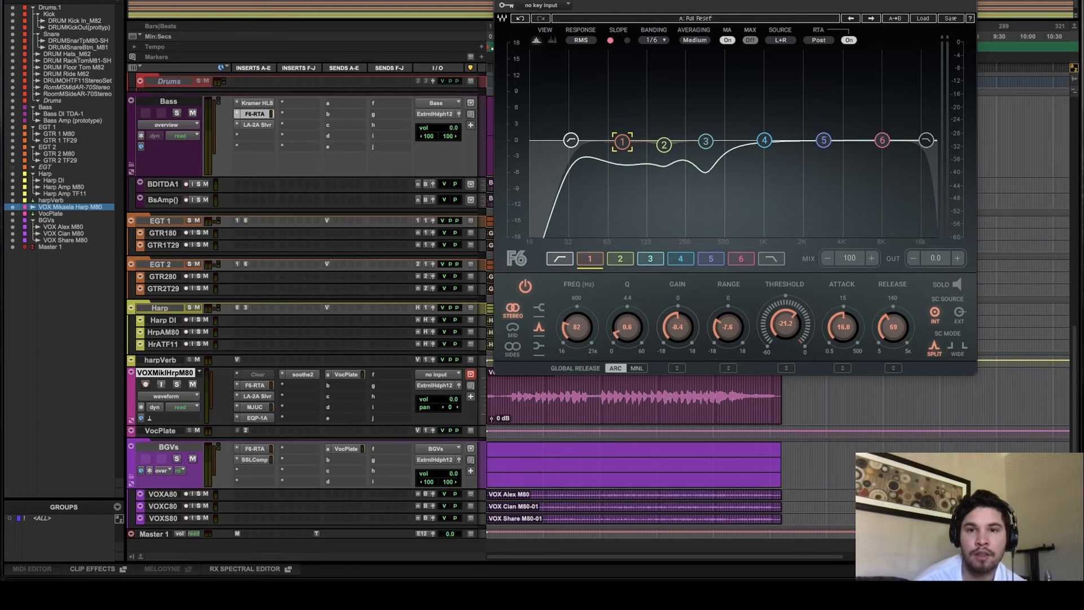
drag(688, 0, 789, 11)
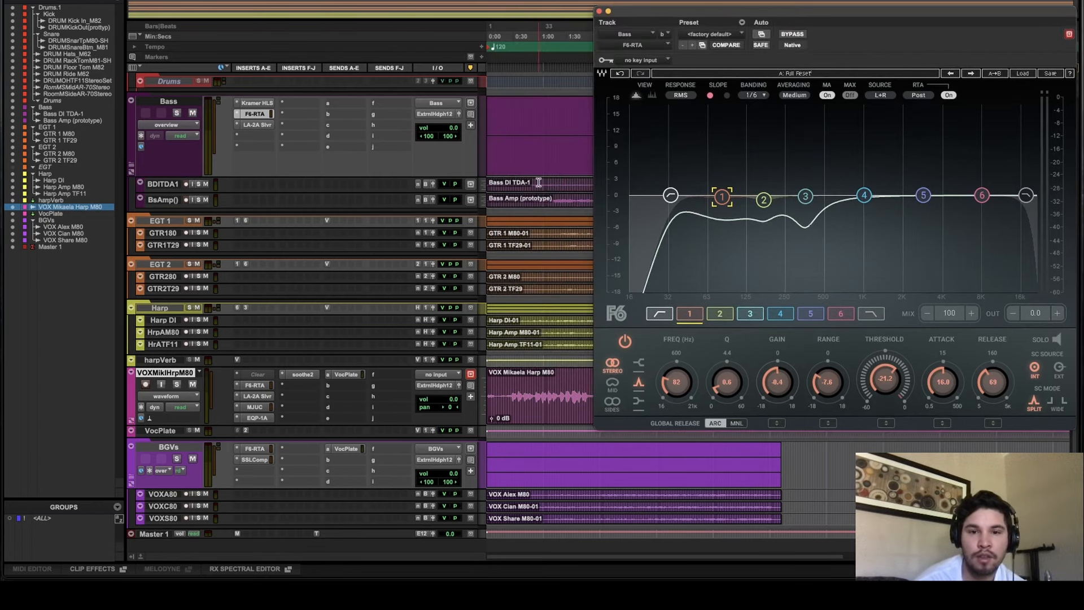
click(561, 197)
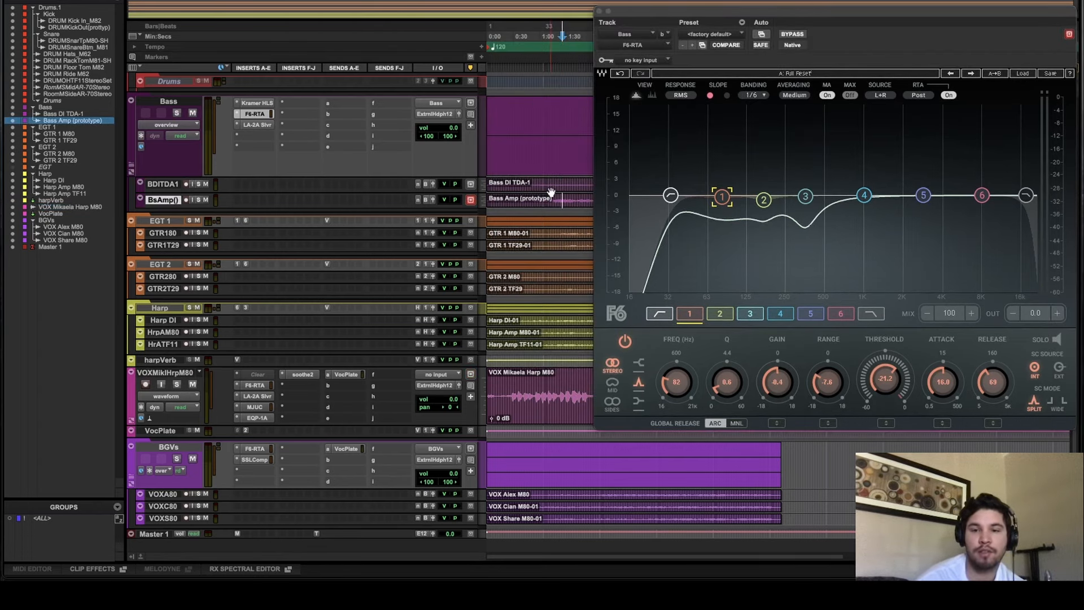
key(space)
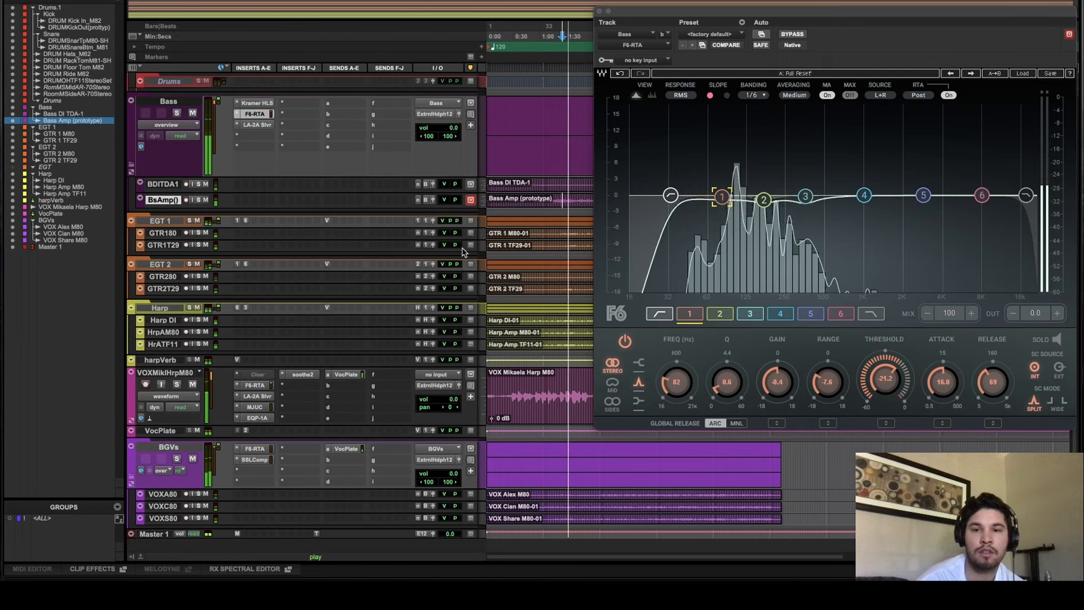
click(258, 125)
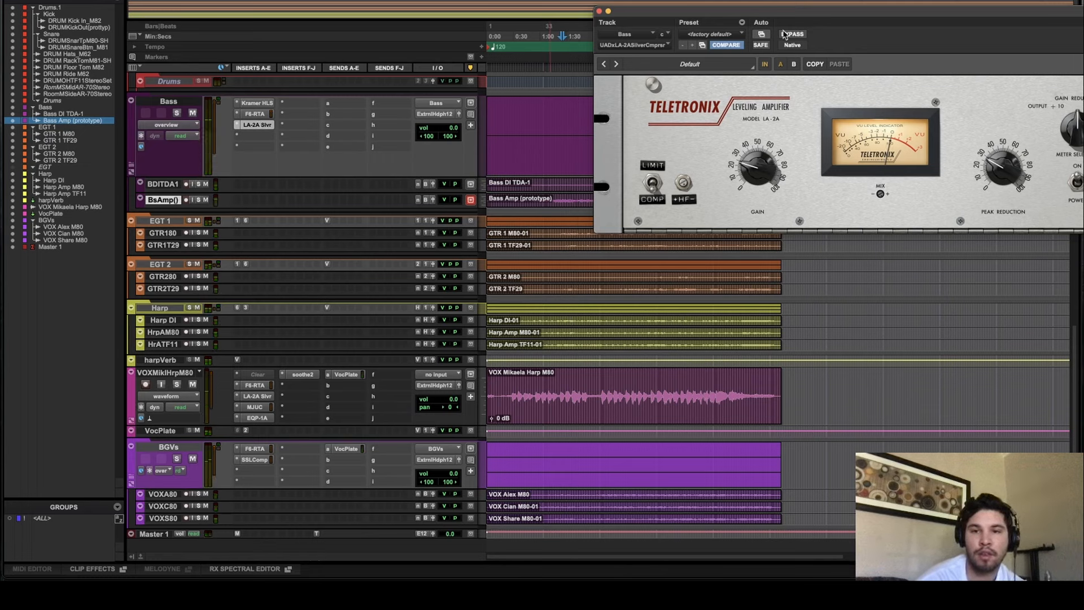
drag(793, 14, 621, 16)
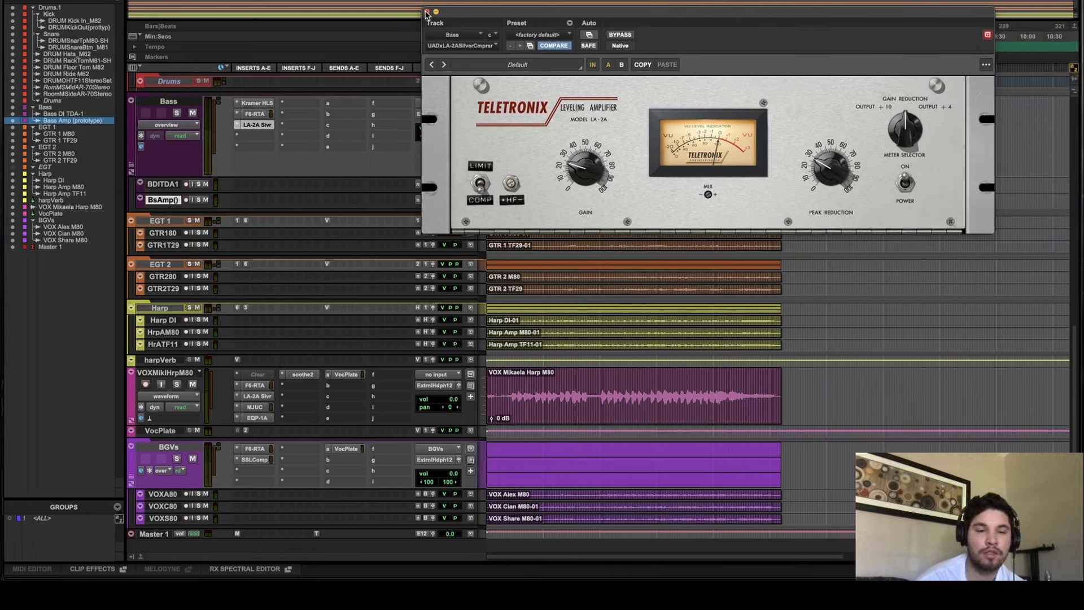
click(427, 11)
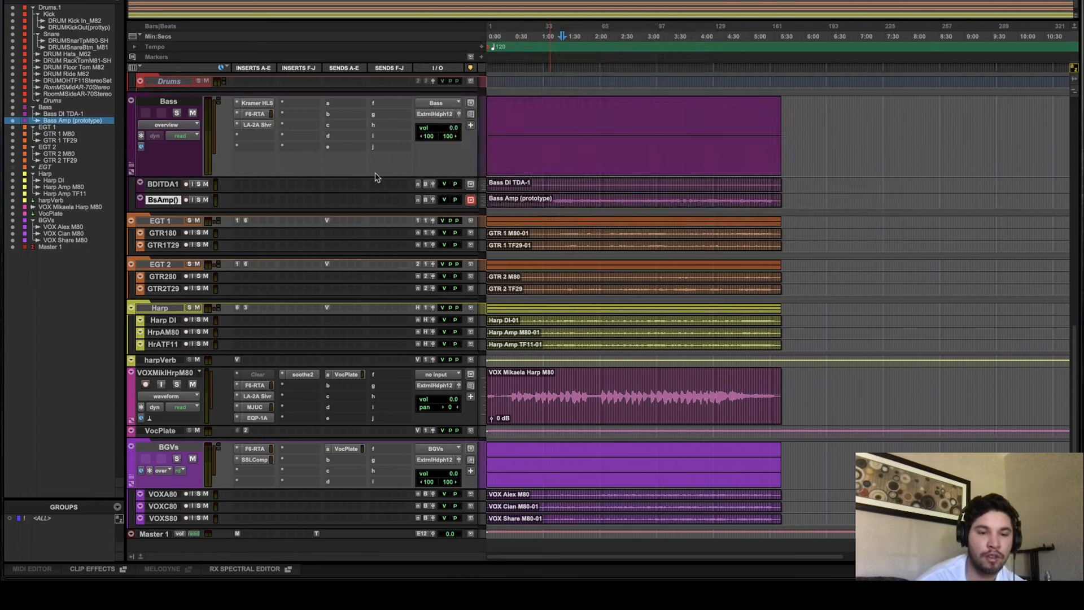
Examine the MJUC compressor on the lead vocal track while playing the section after the vocal break.
click(267, 408)
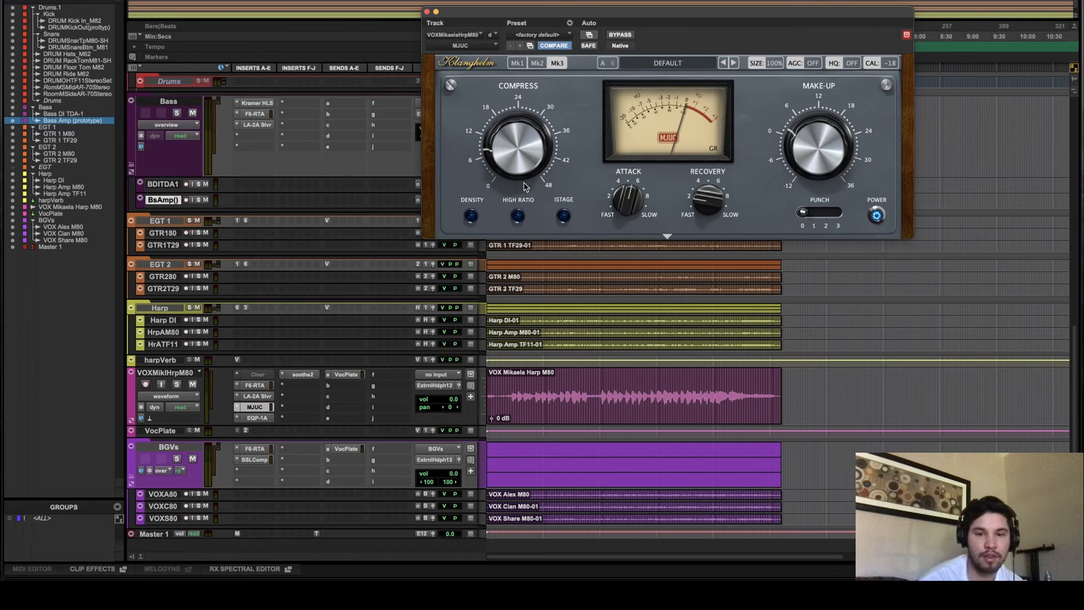
click(600, 384)
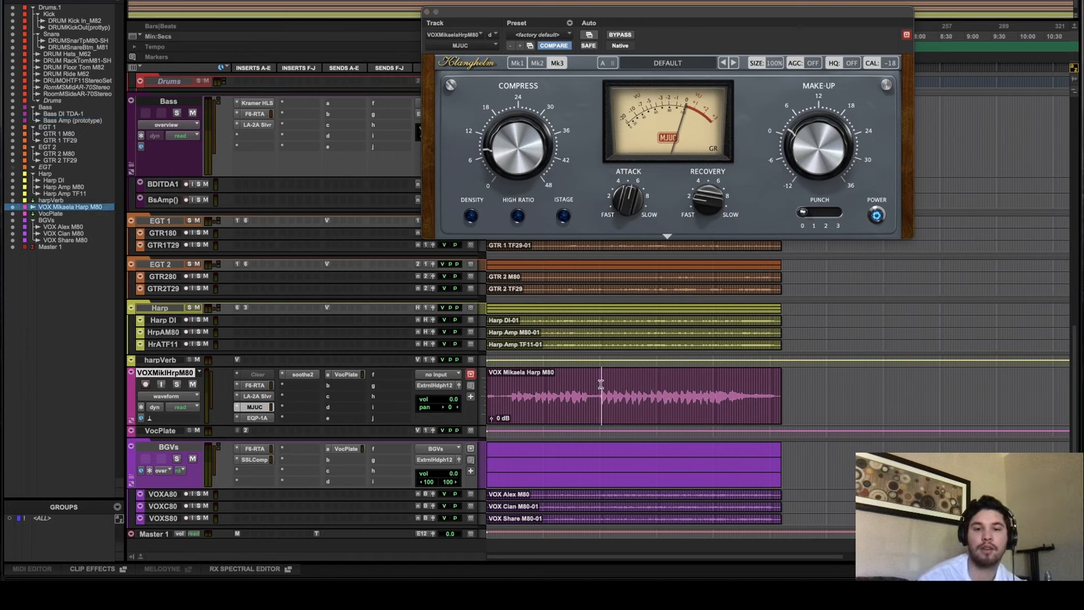
key(space)
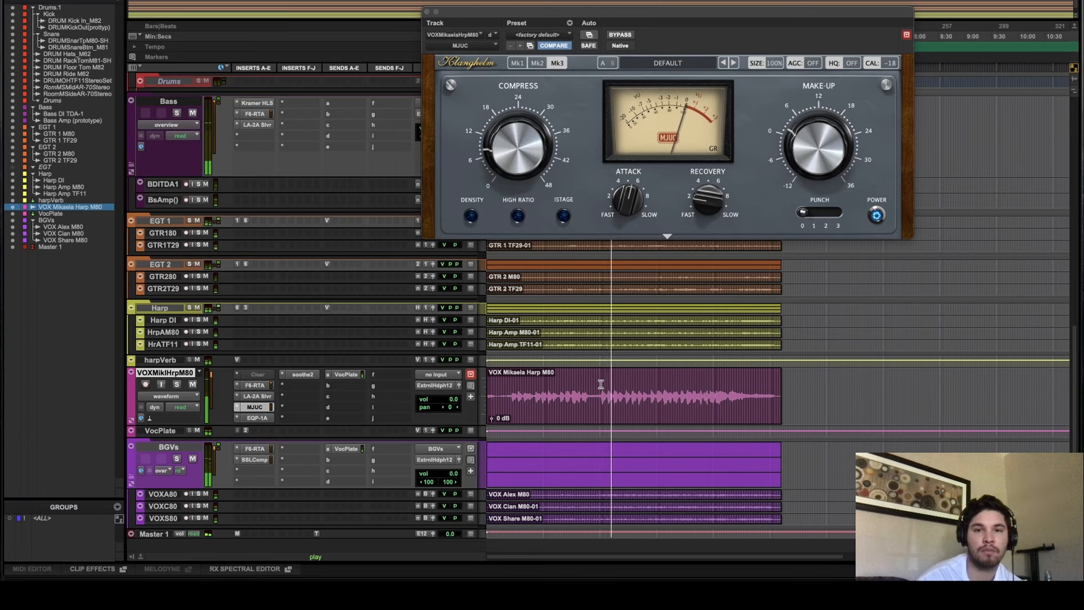
click(600, 384)
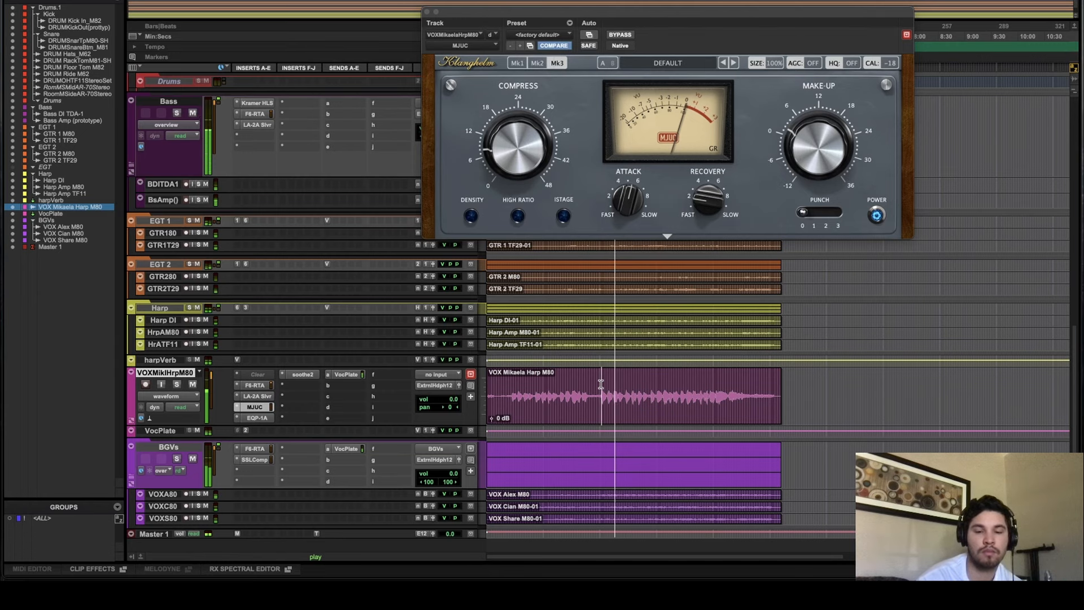
key(space)
click(428, 11)
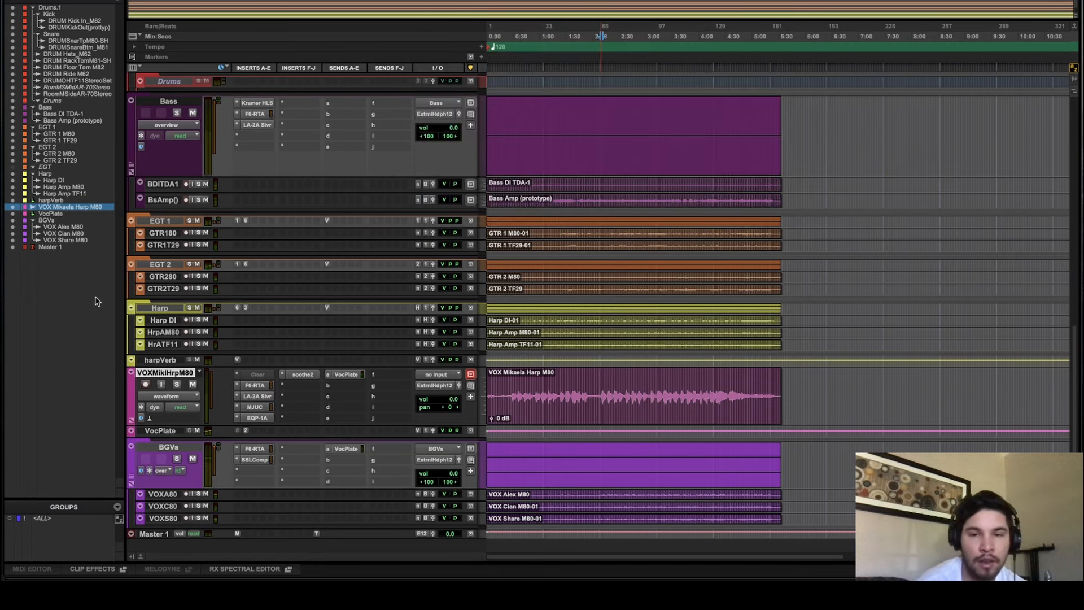